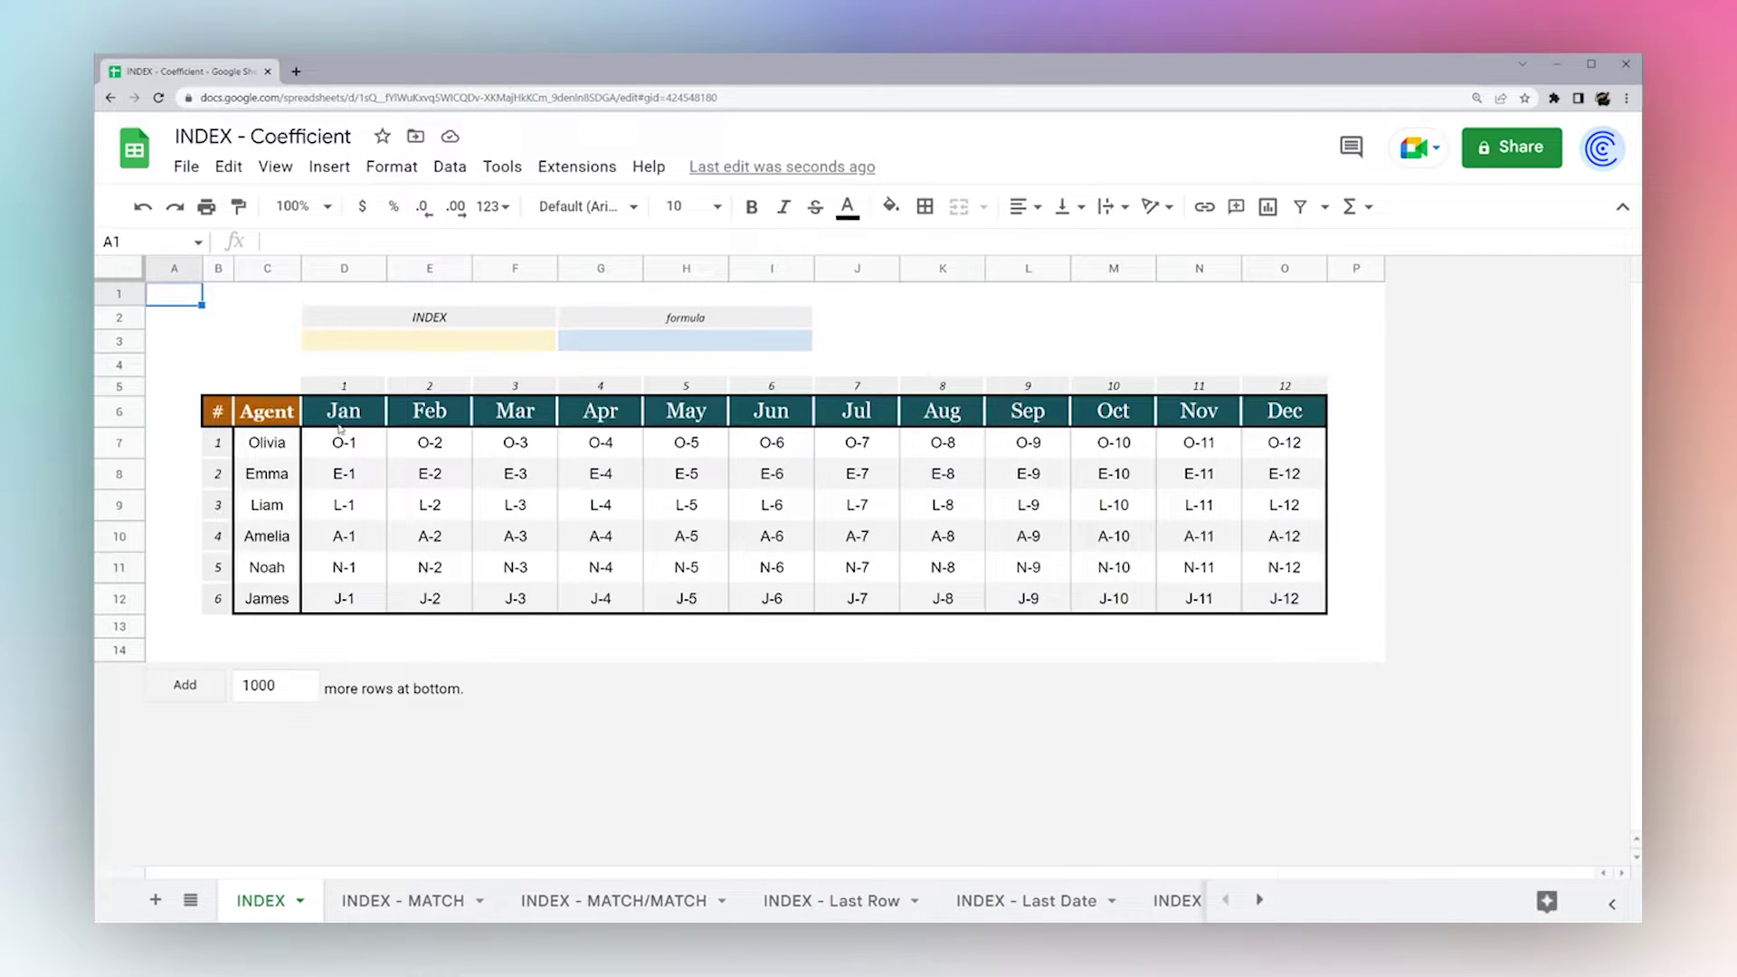
Highlight the monthly value grid, the month numbers 1–12 and the agent numbers 1–6.
drag(336, 447, 1257, 603)
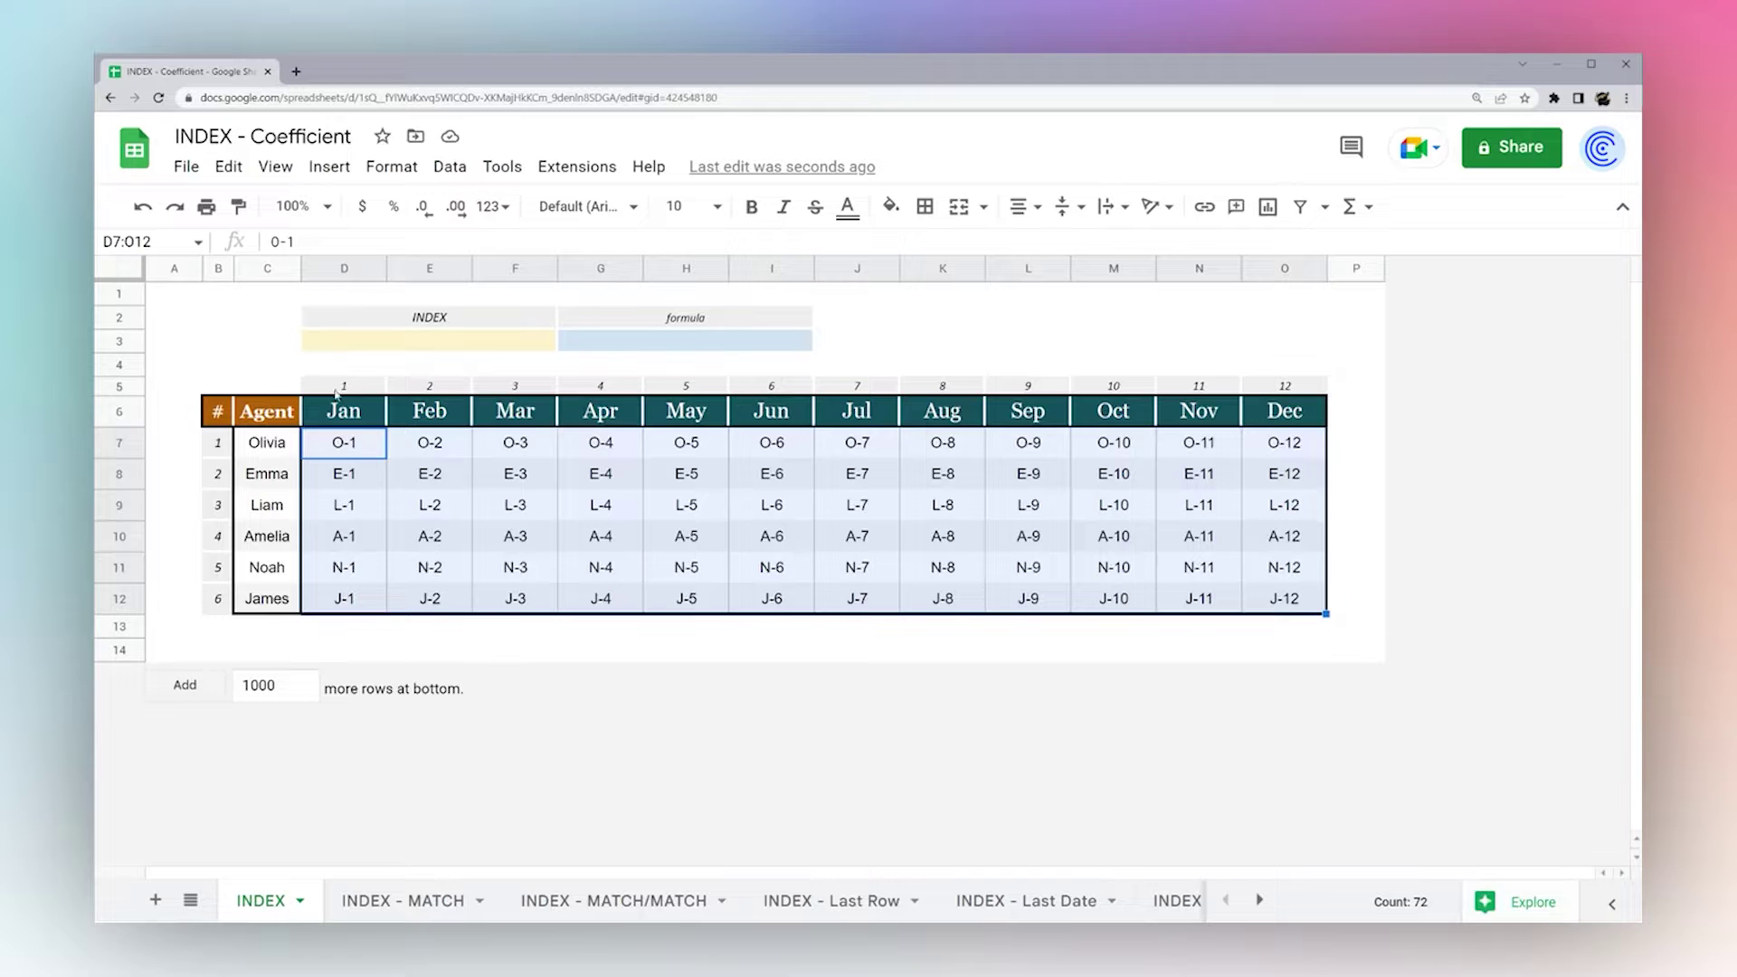
drag(336, 389, 1203, 392)
drag(215, 442, 217, 599)
Enter =index(D7:O12,1,1) in D3, returning O-1, and compare it with the formula text beside it.
click(396, 352)
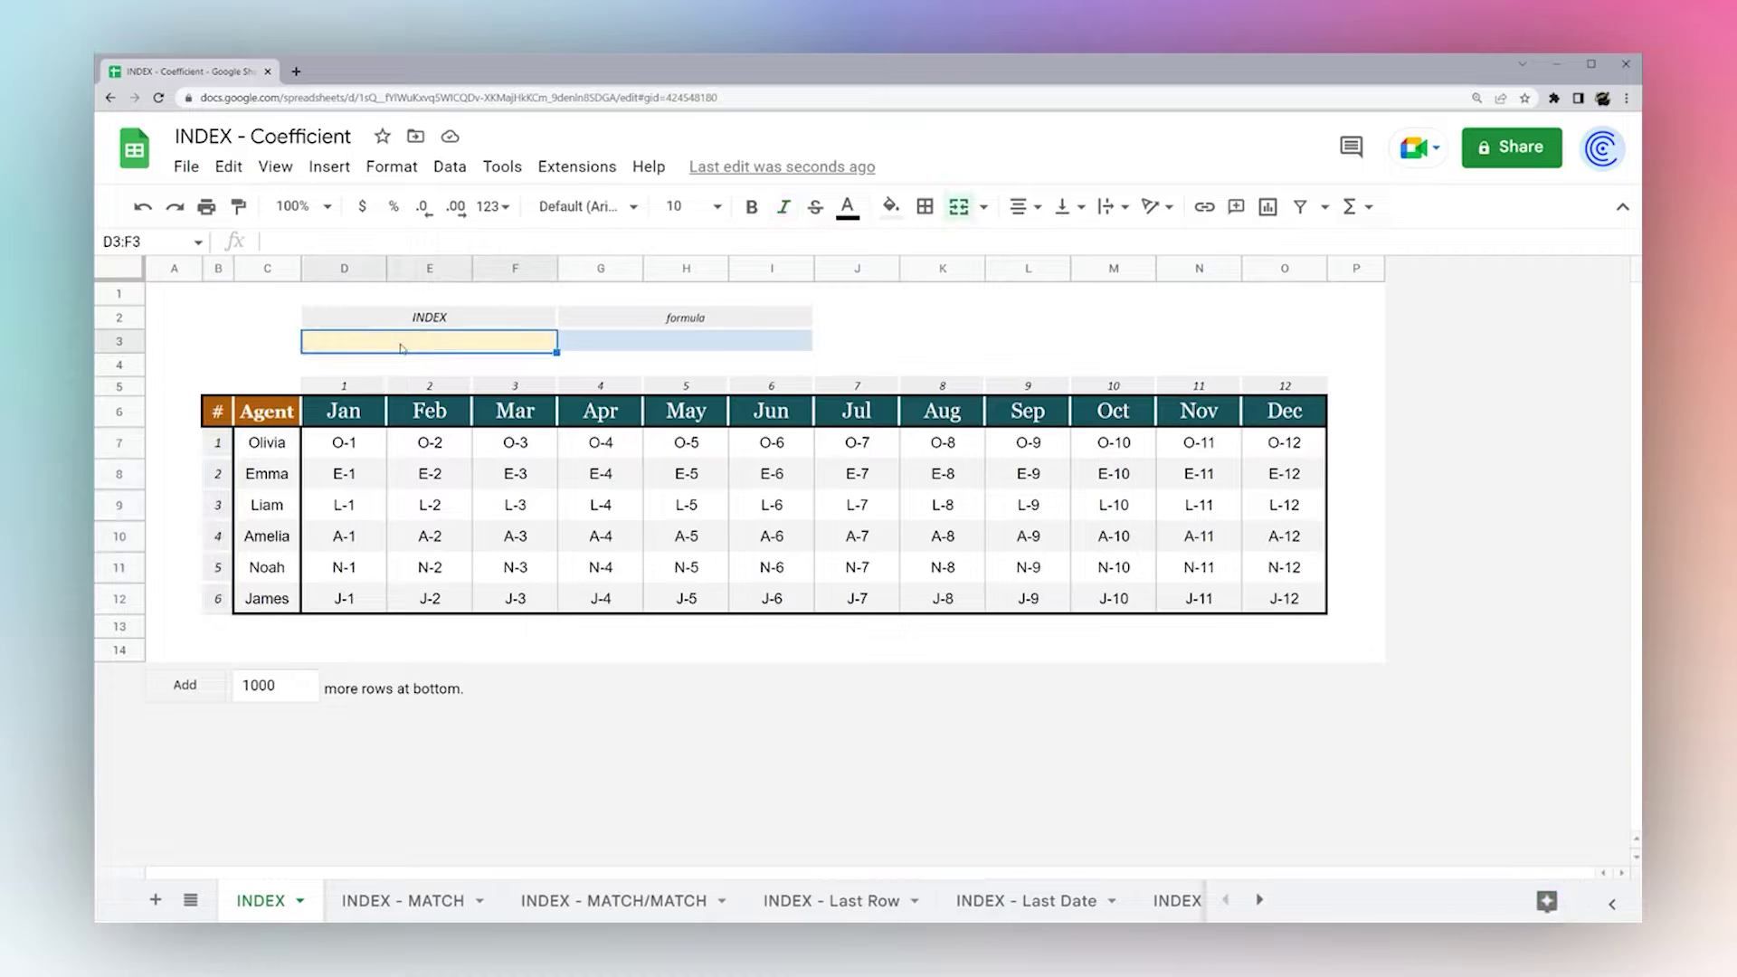
text(=index()
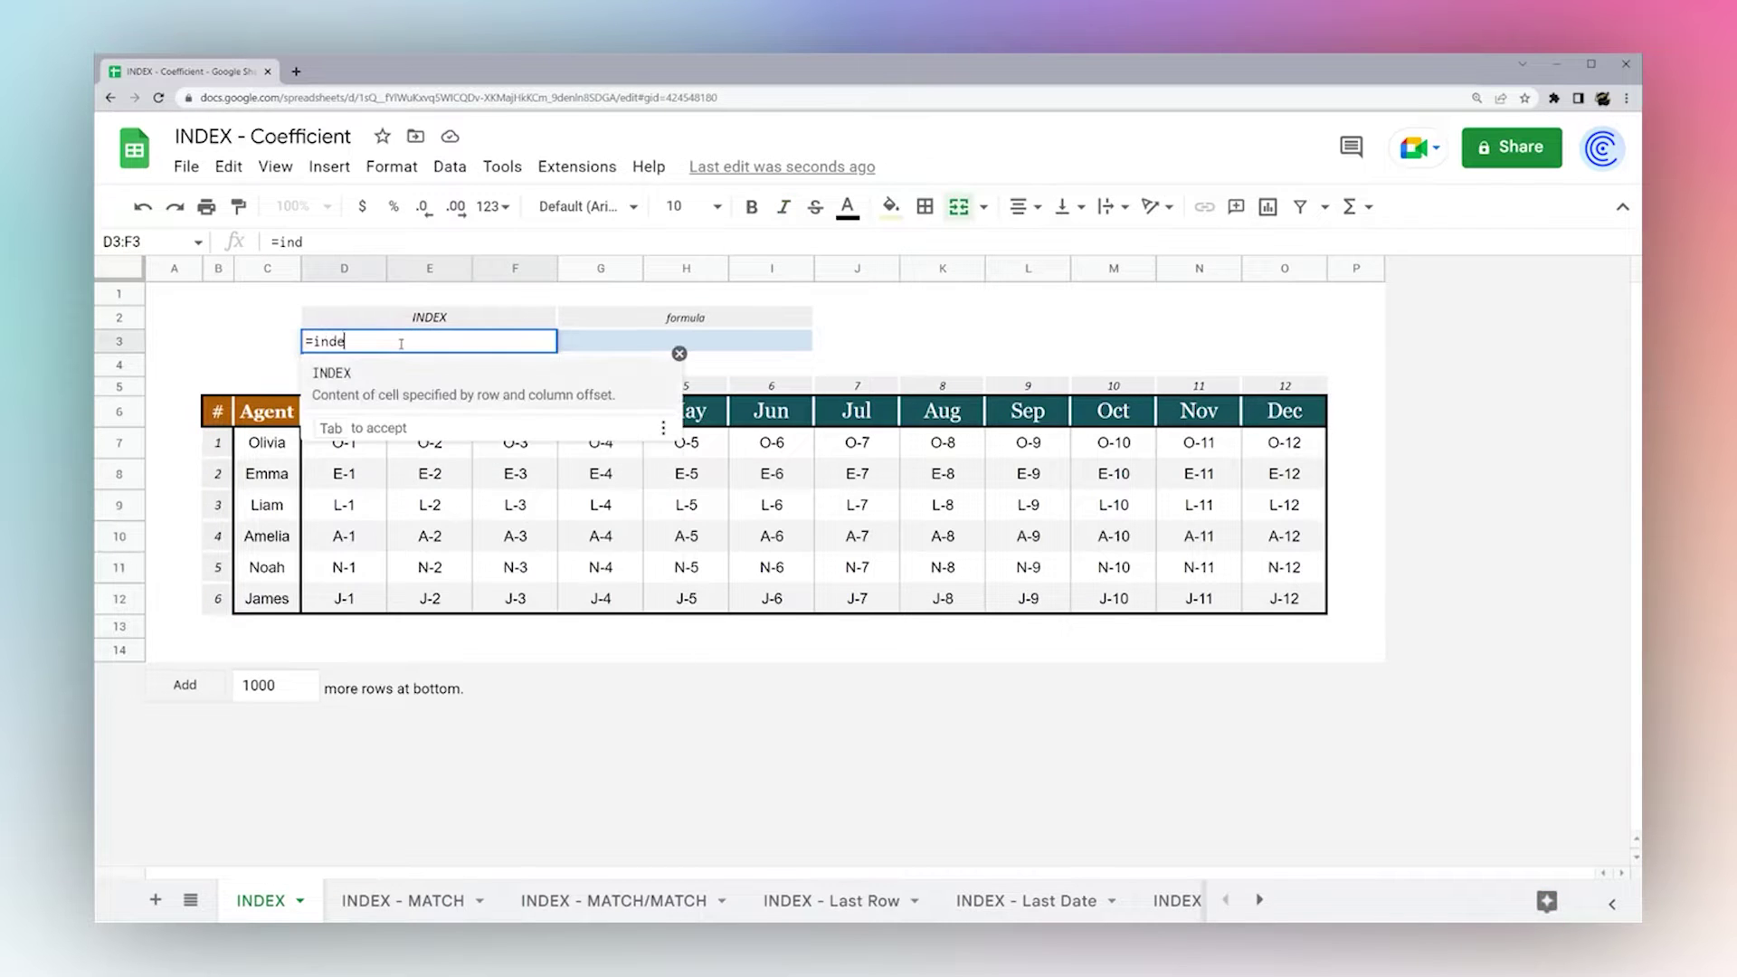
click(295, 340)
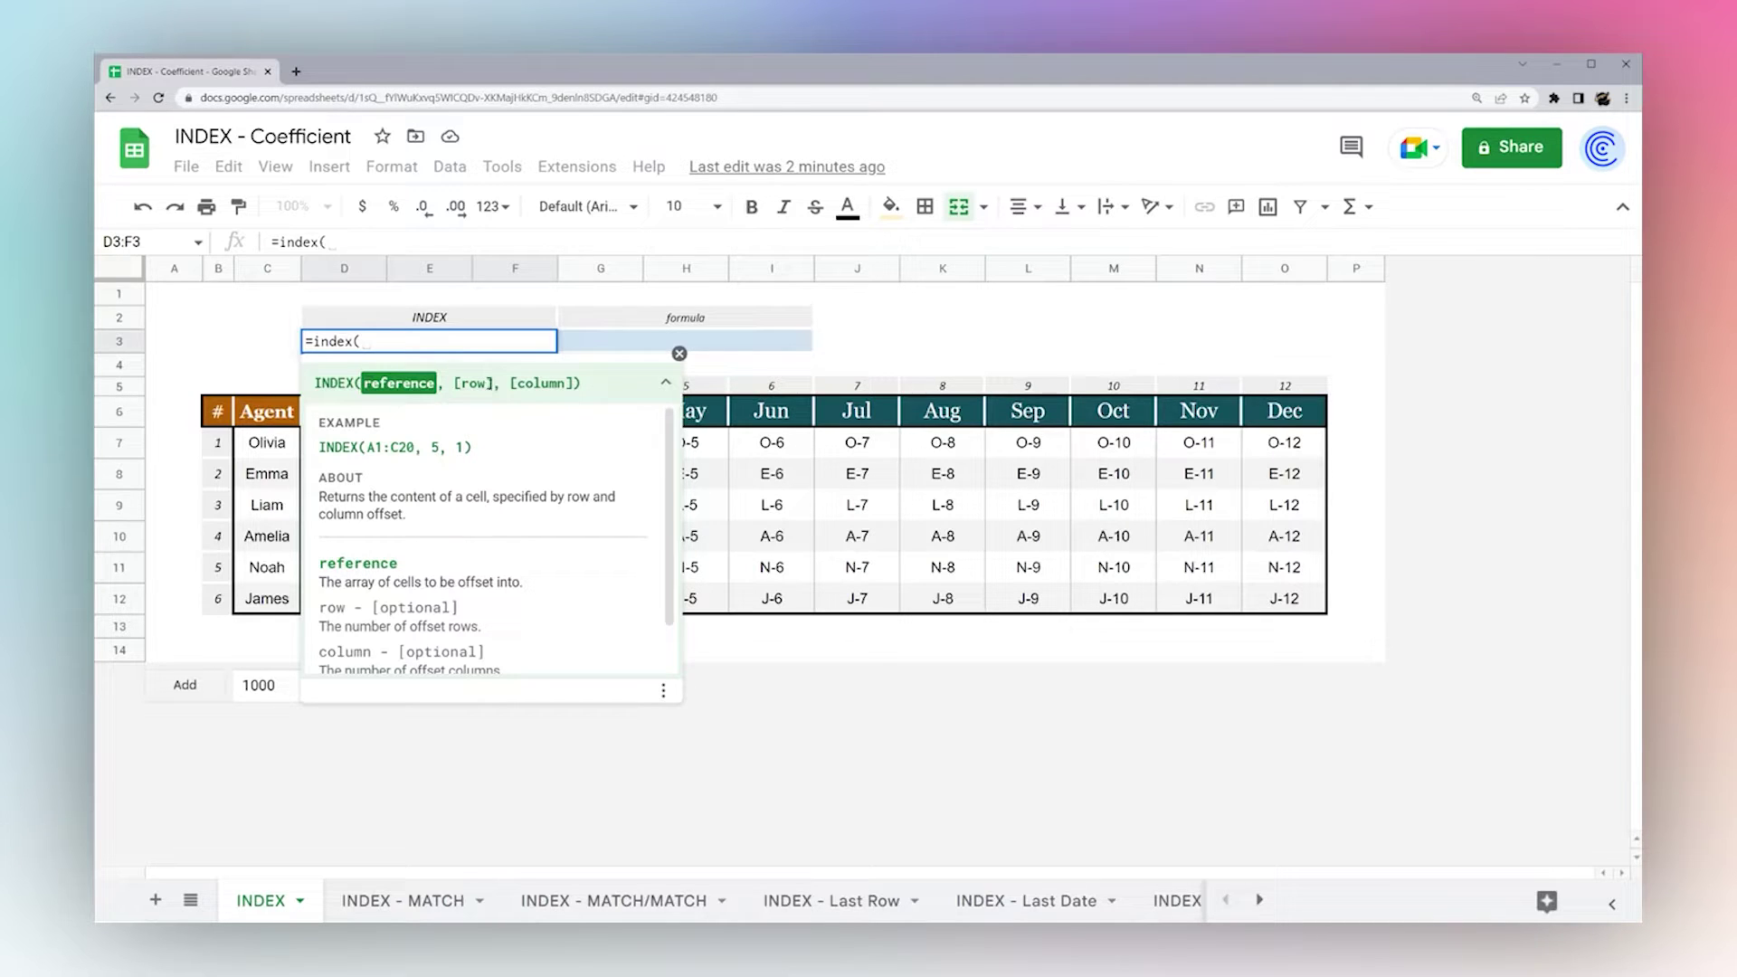
click(679, 352)
drag(327, 447, 1266, 603)
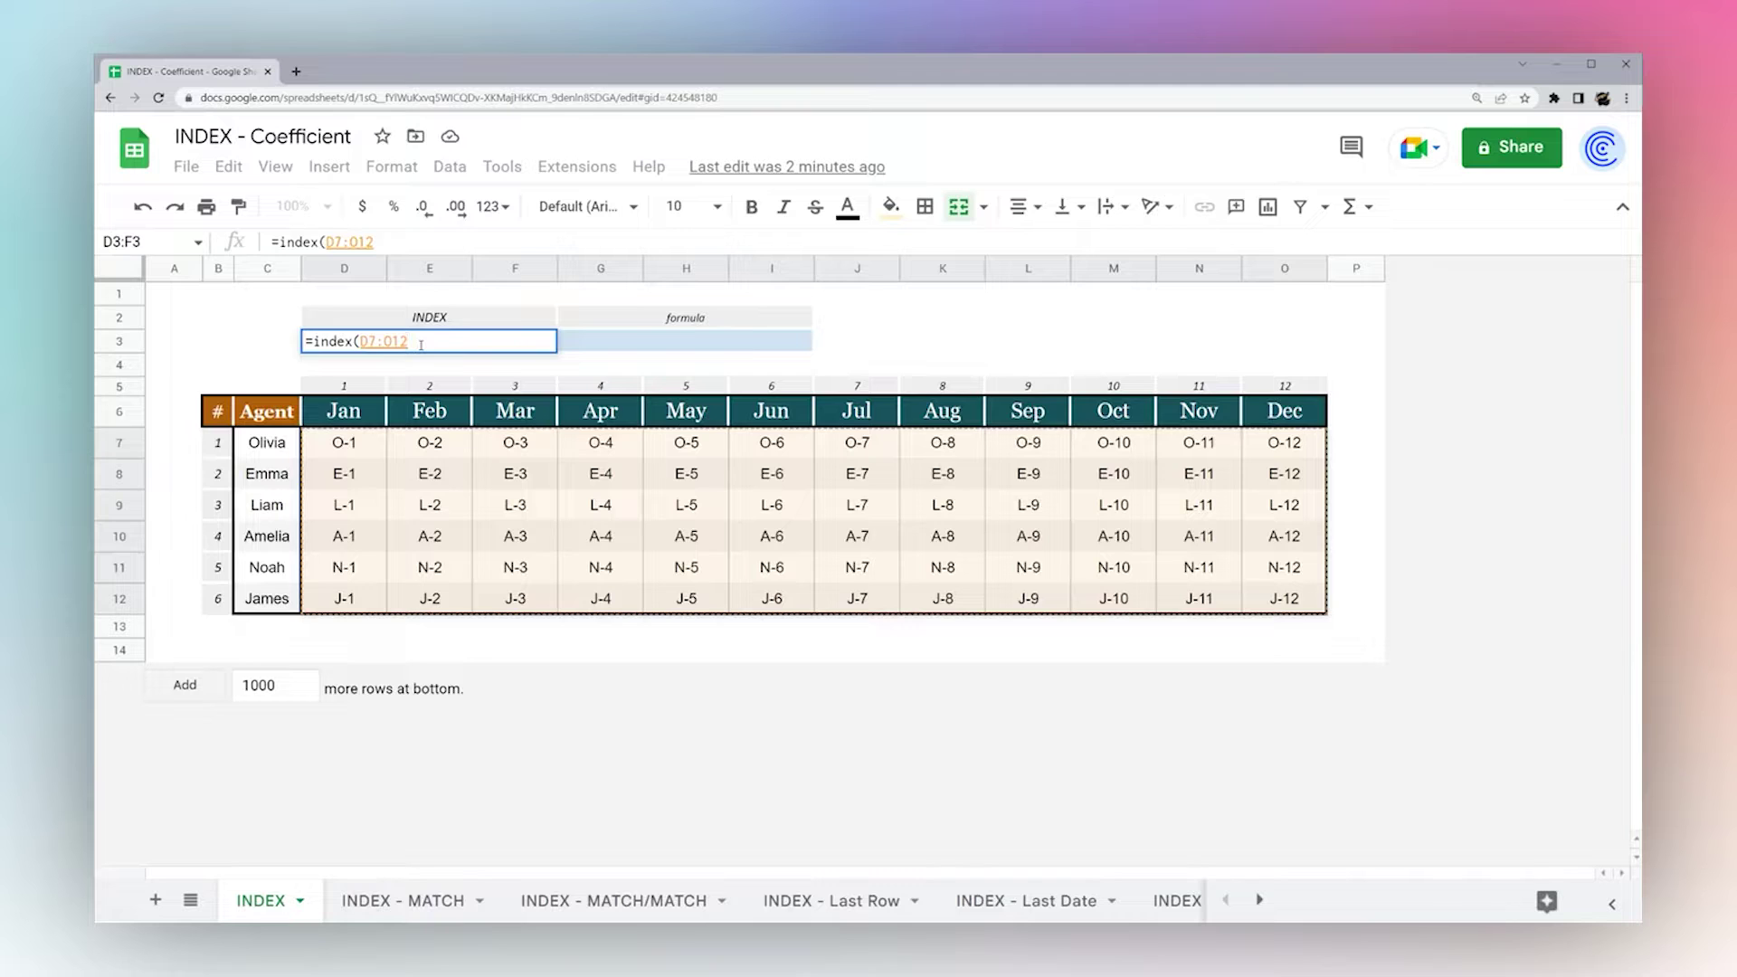
text(,1,1)
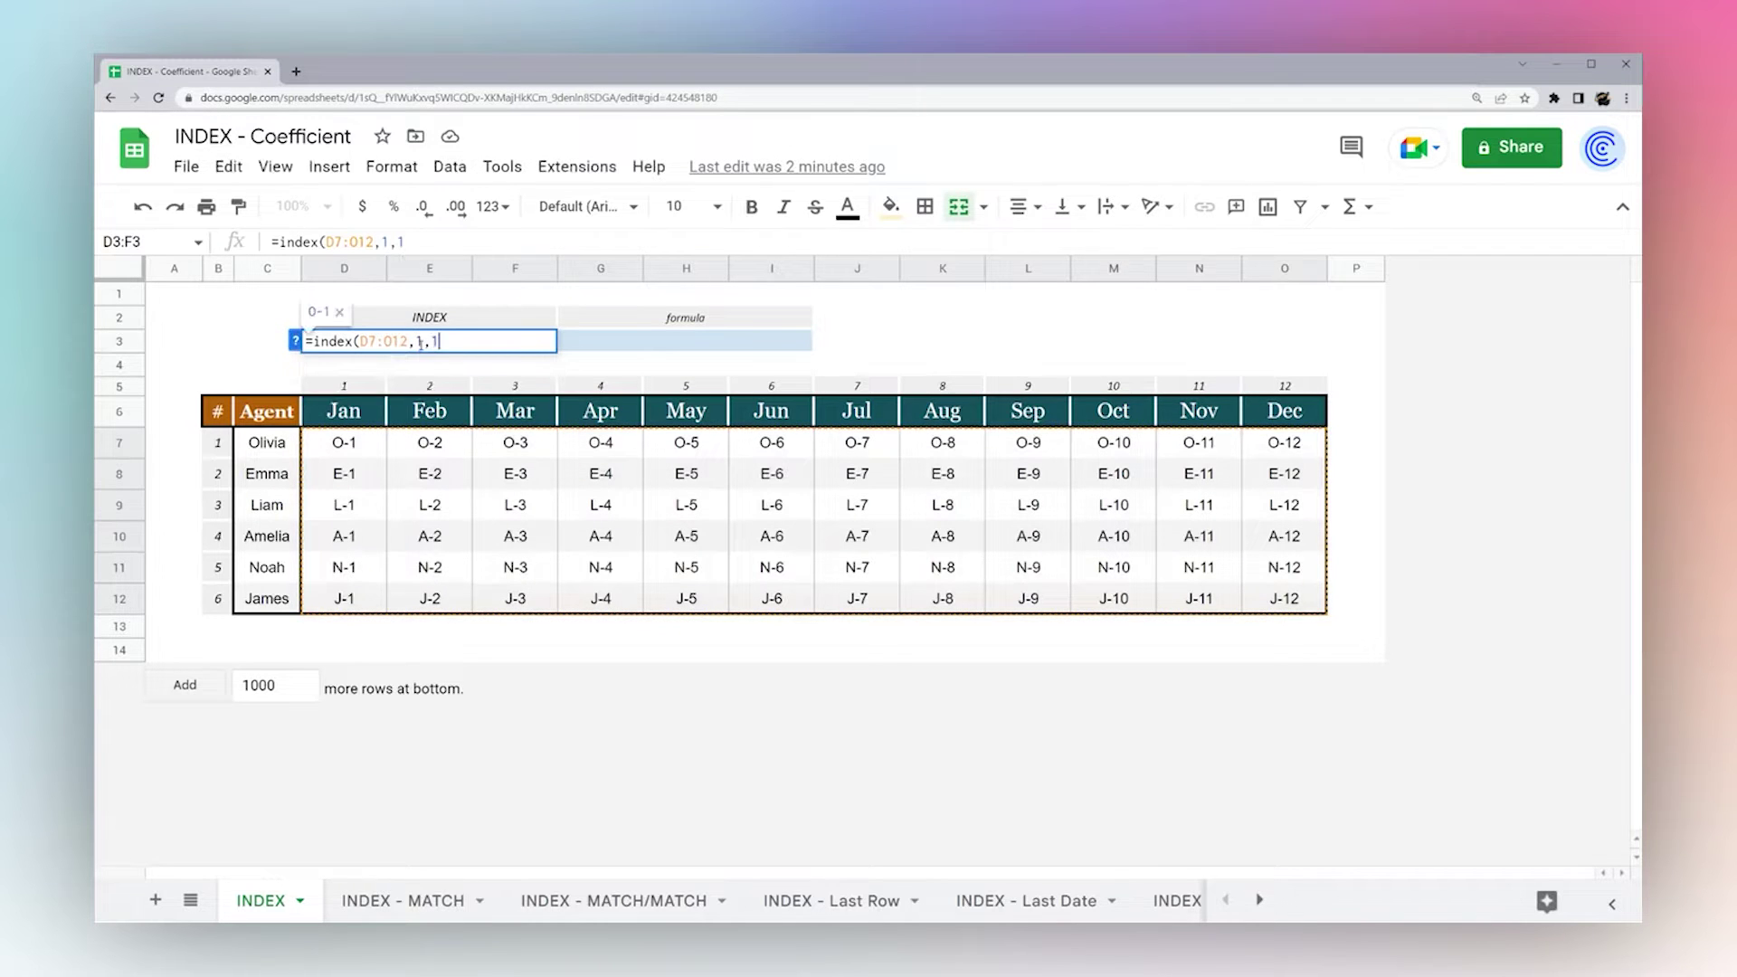
key(Return)
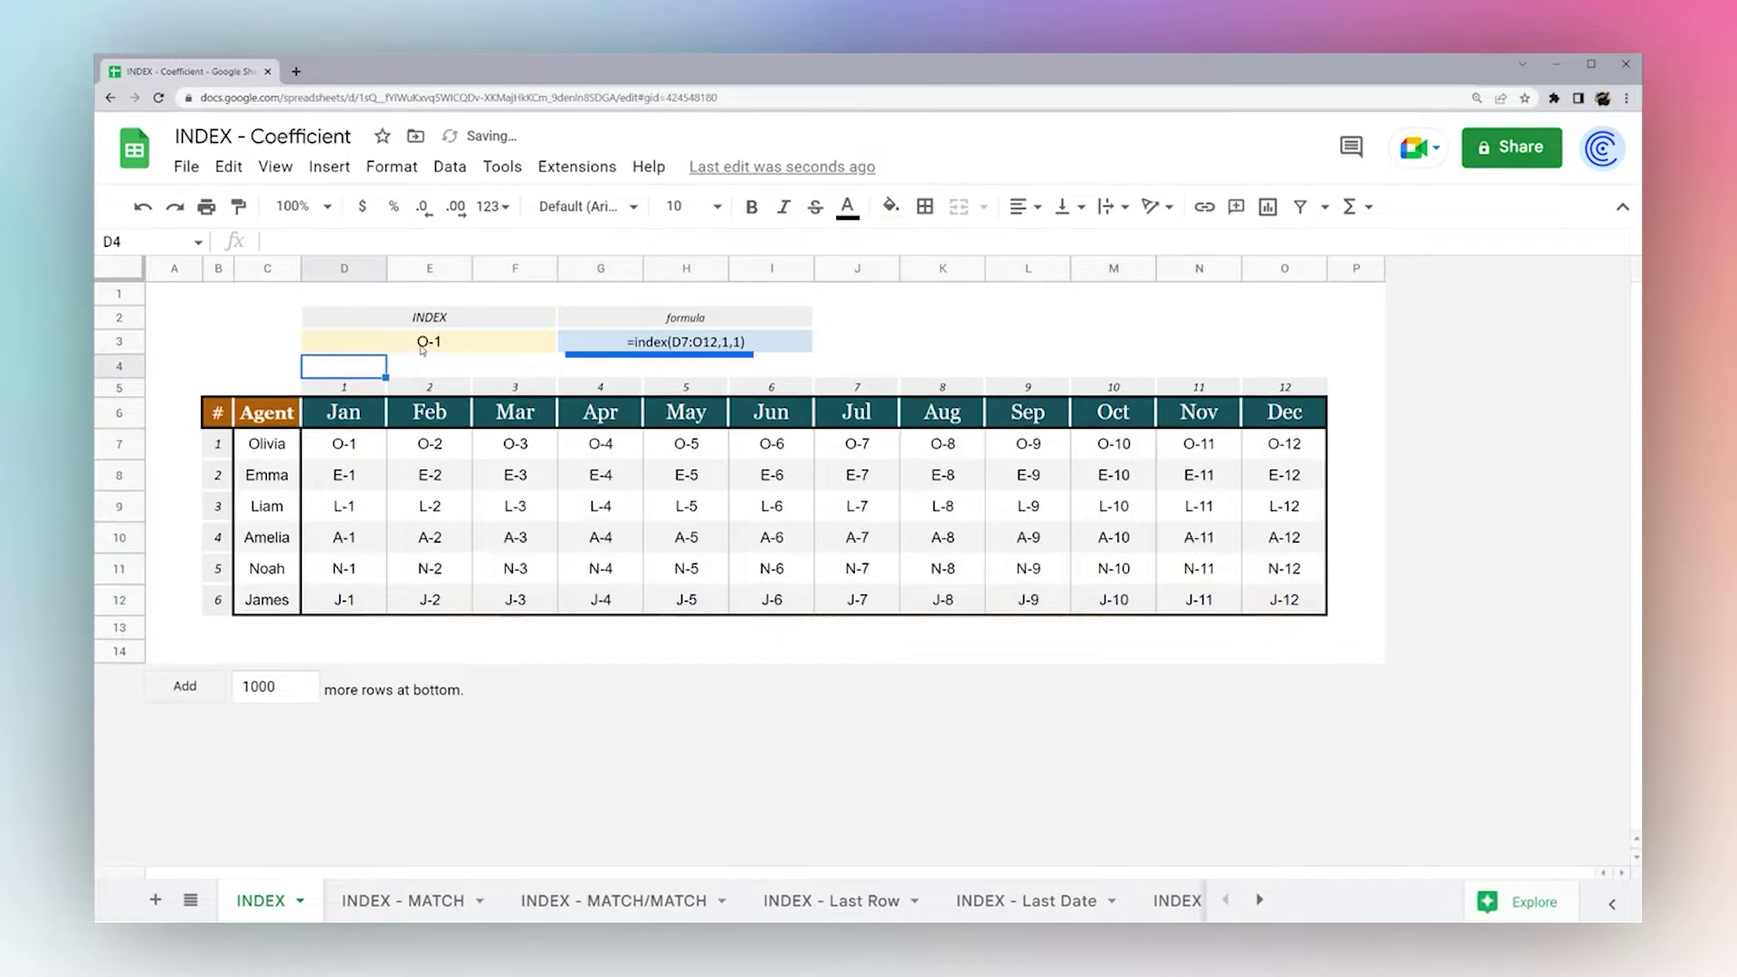
click(680, 342)
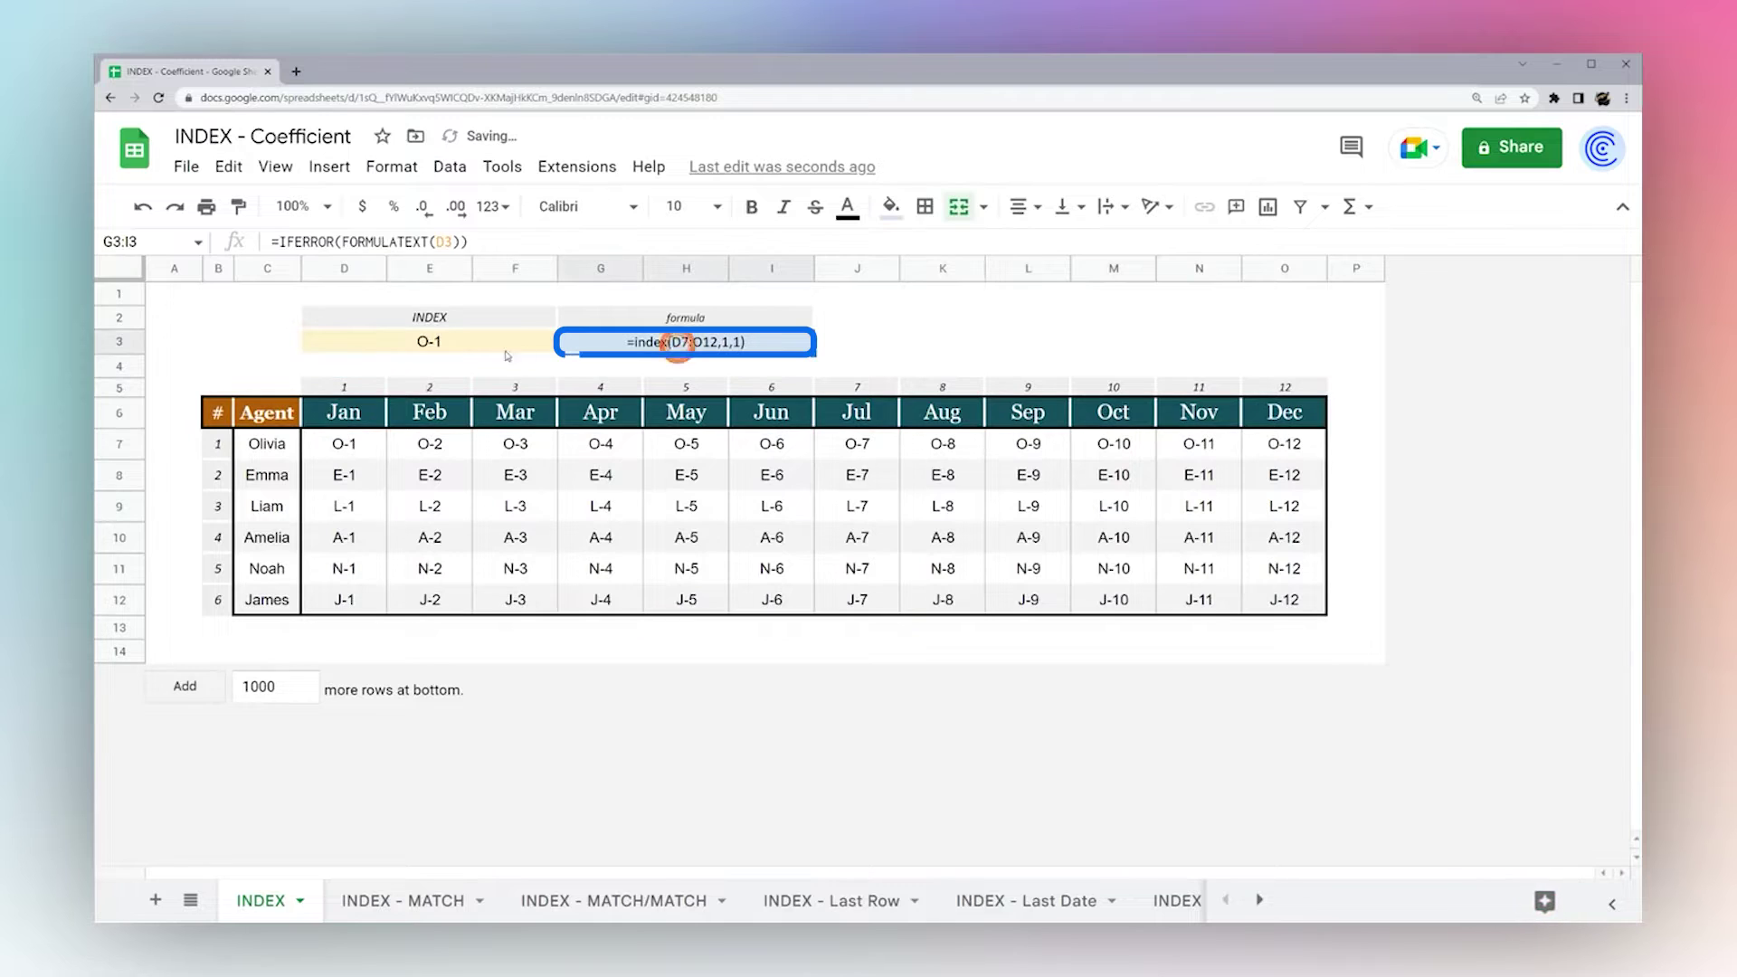
click(457, 342)
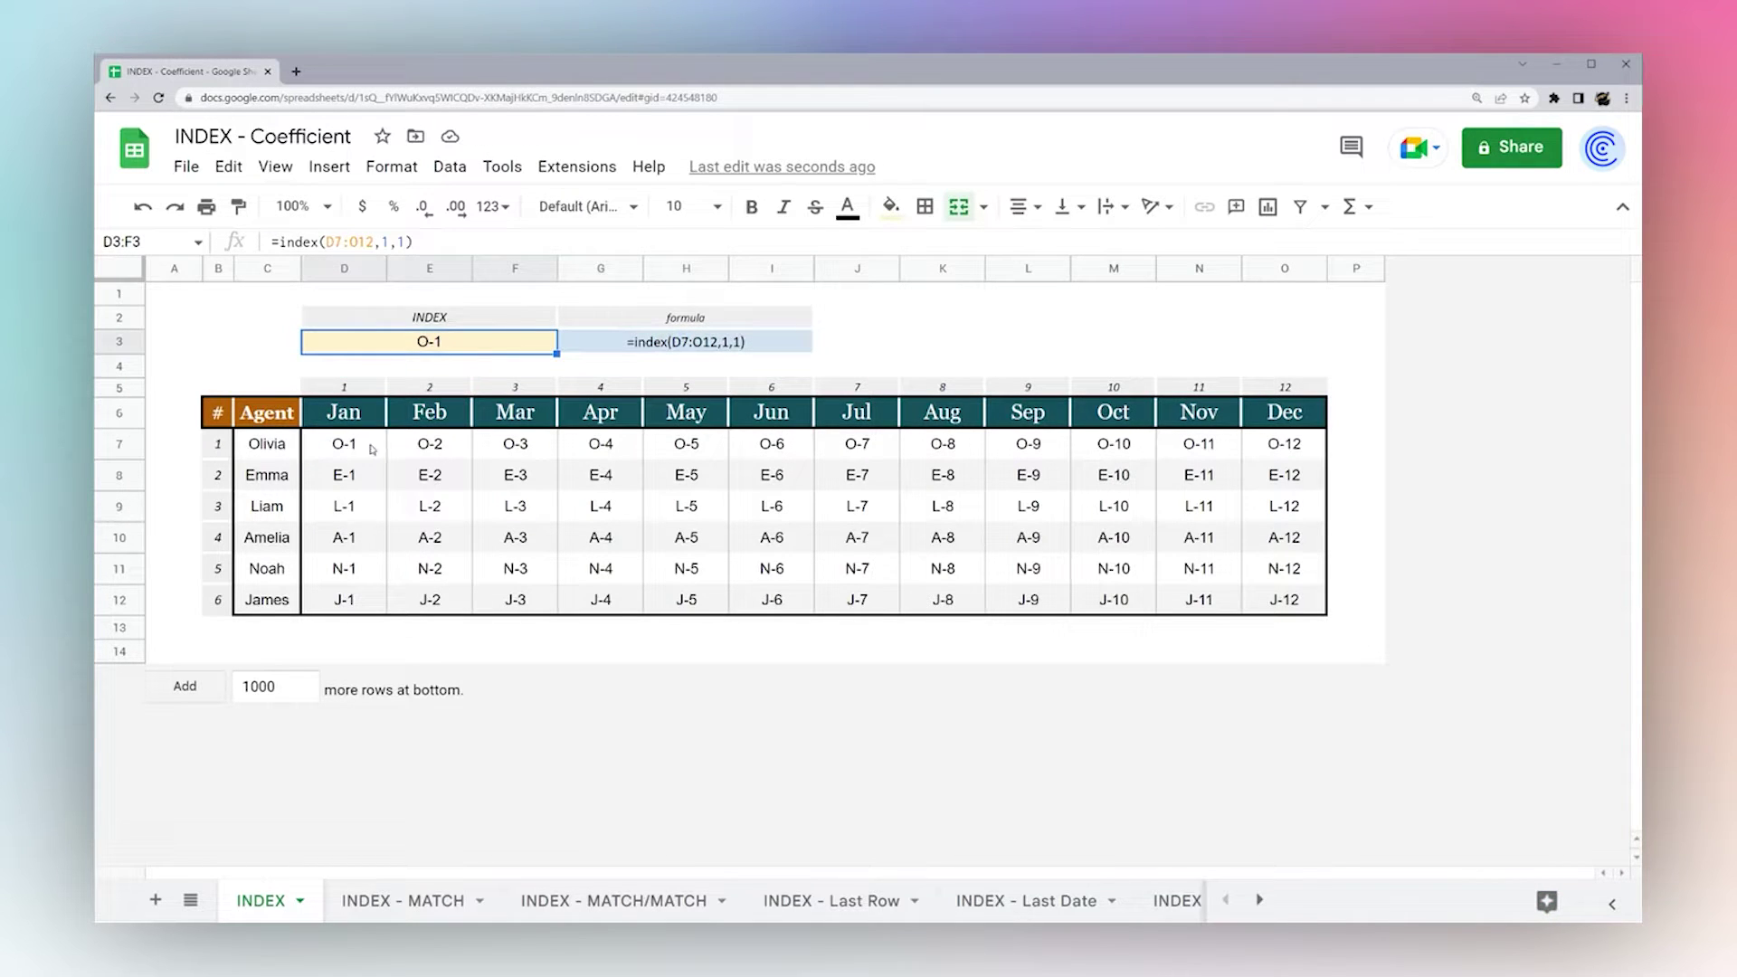
Walk through the table: first agent's row 7, values O-1 to O-3, and month numbers 1–12.
click(372, 449)
key(shift+Right)
key(shift+Right)
key(shift+Down)
key(shift+Right)
key(shift+Right)
key(shift+Right)
key(shift+Right)
key(shift+Down)
key(shift+Down)
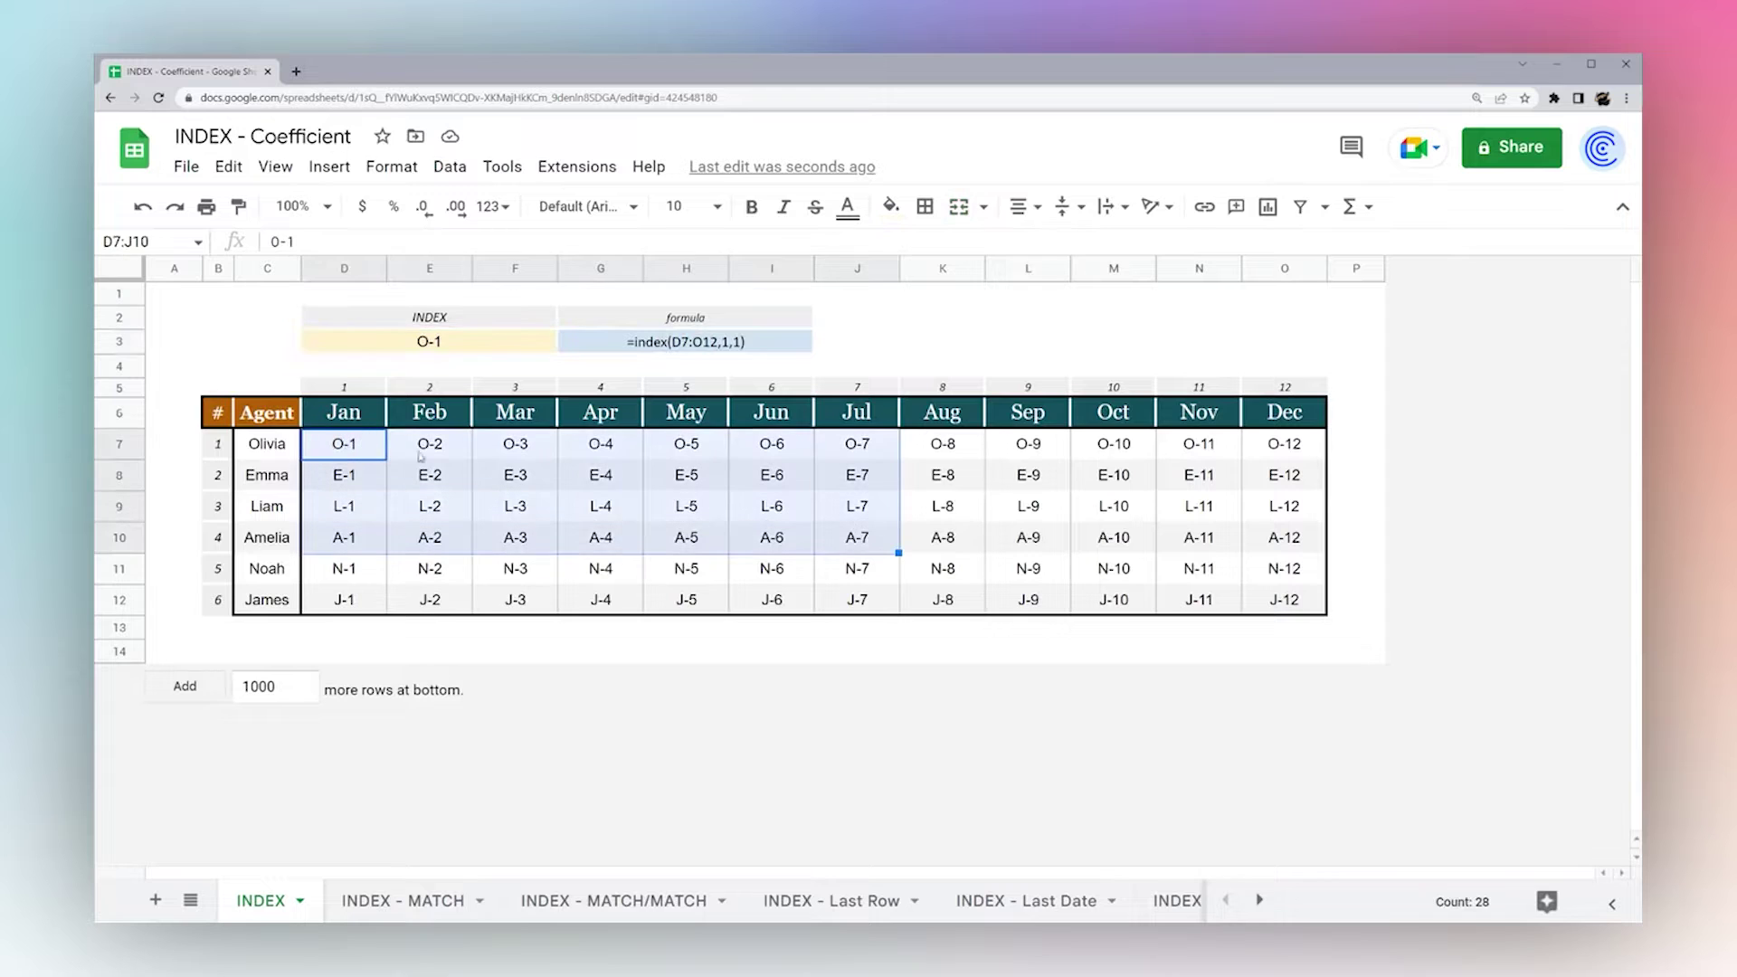
click(330, 447)
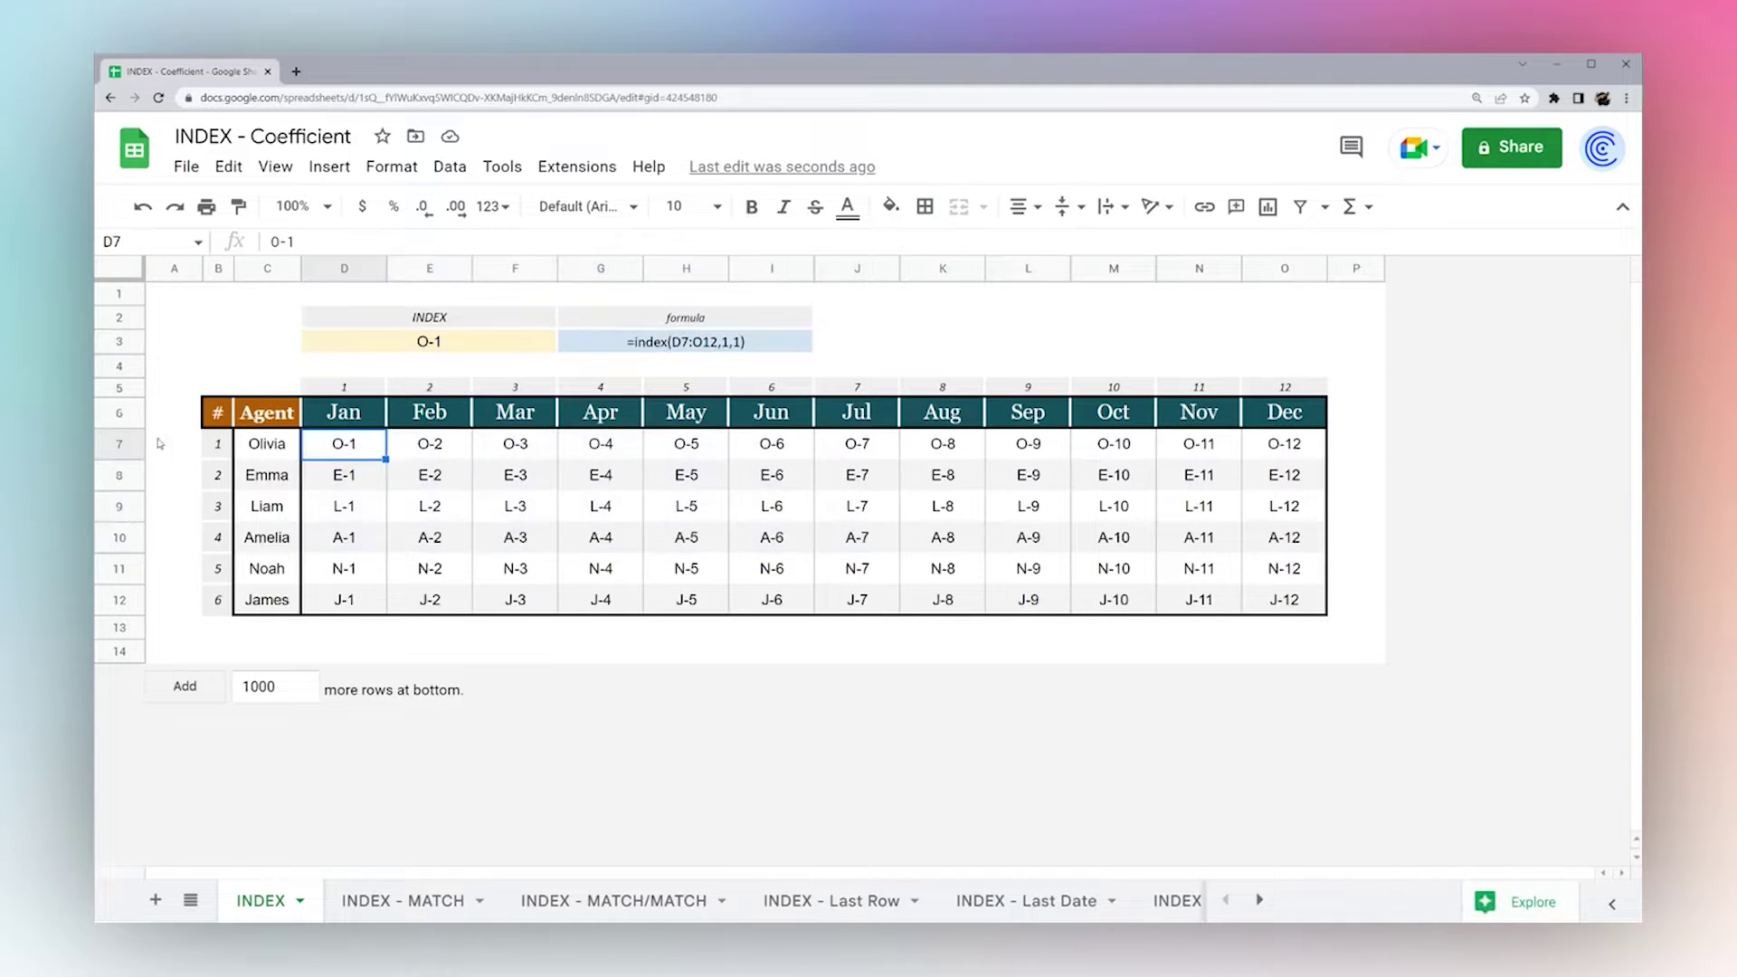
click(122, 444)
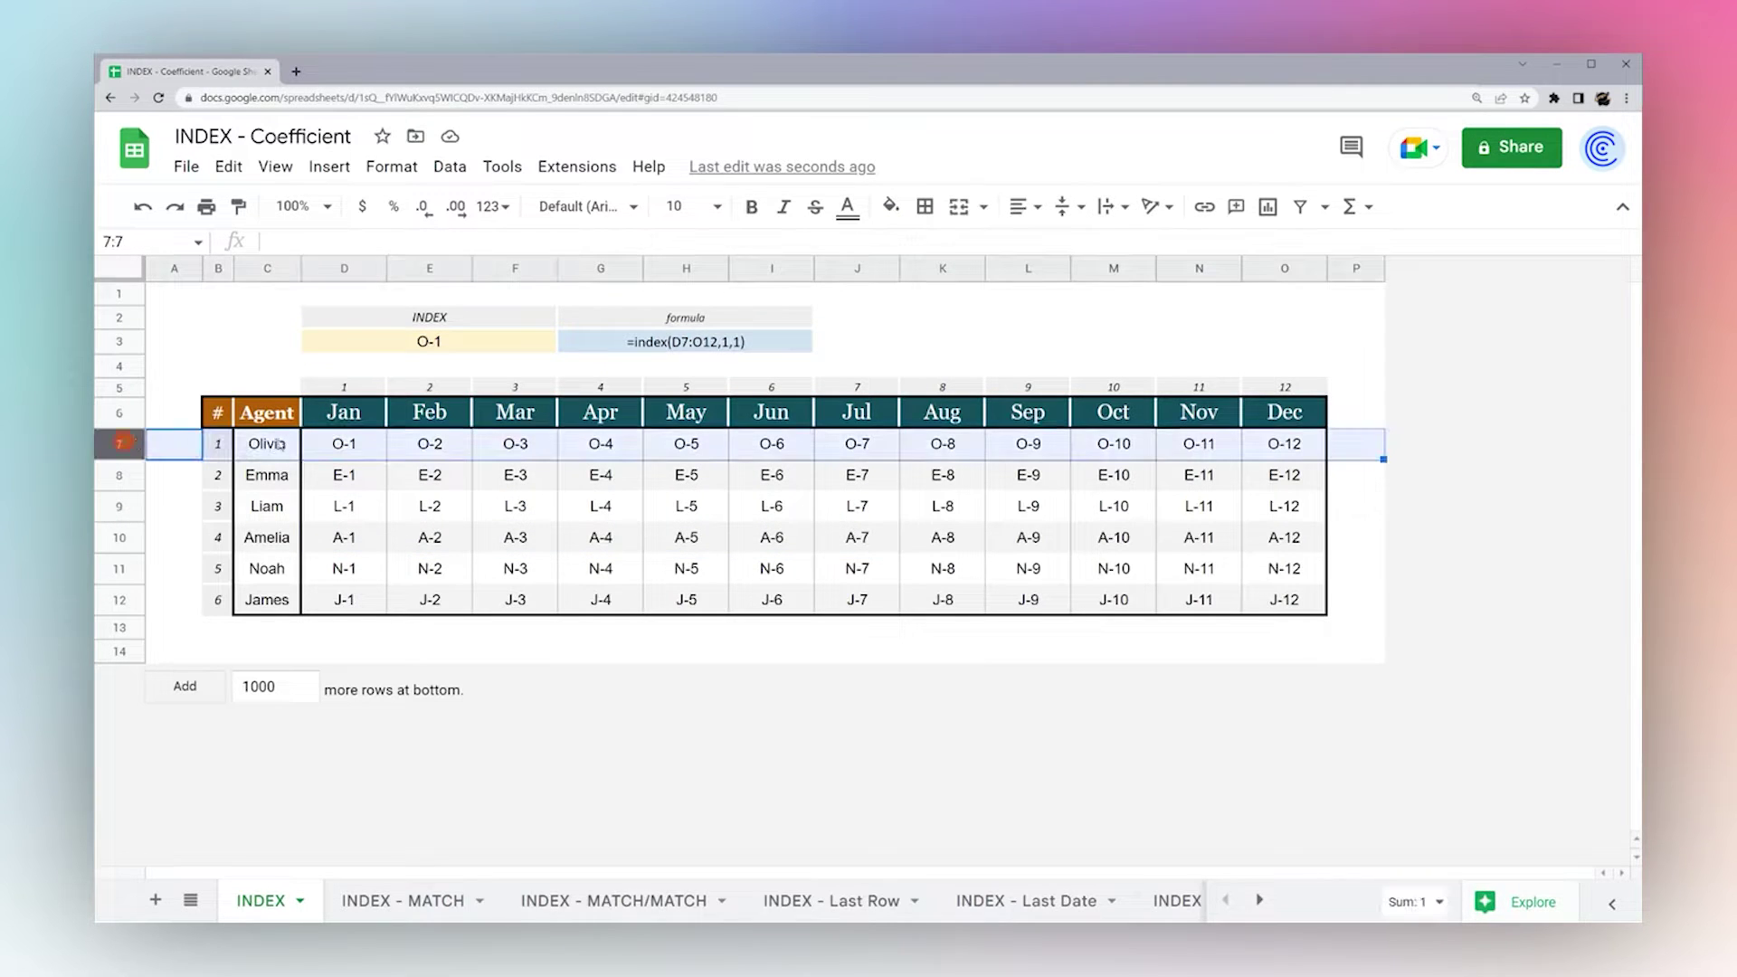
click(358, 450)
click(418, 449)
click(525, 450)
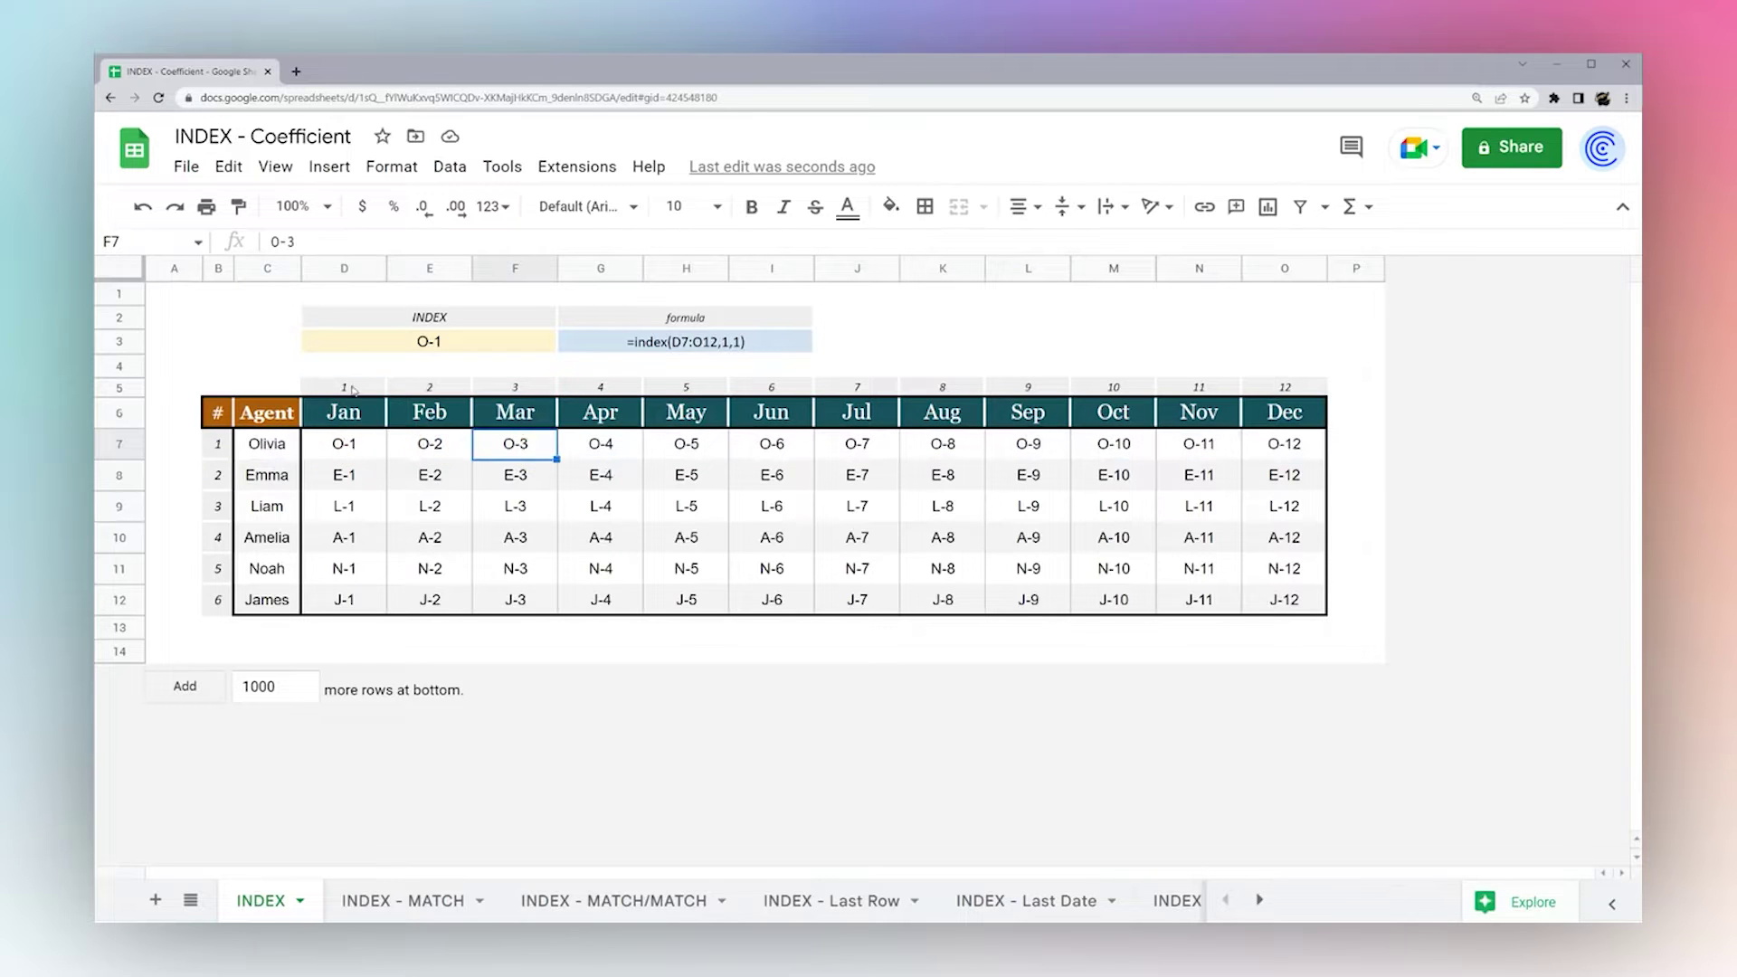
drag(353, 391, 1267, 394)
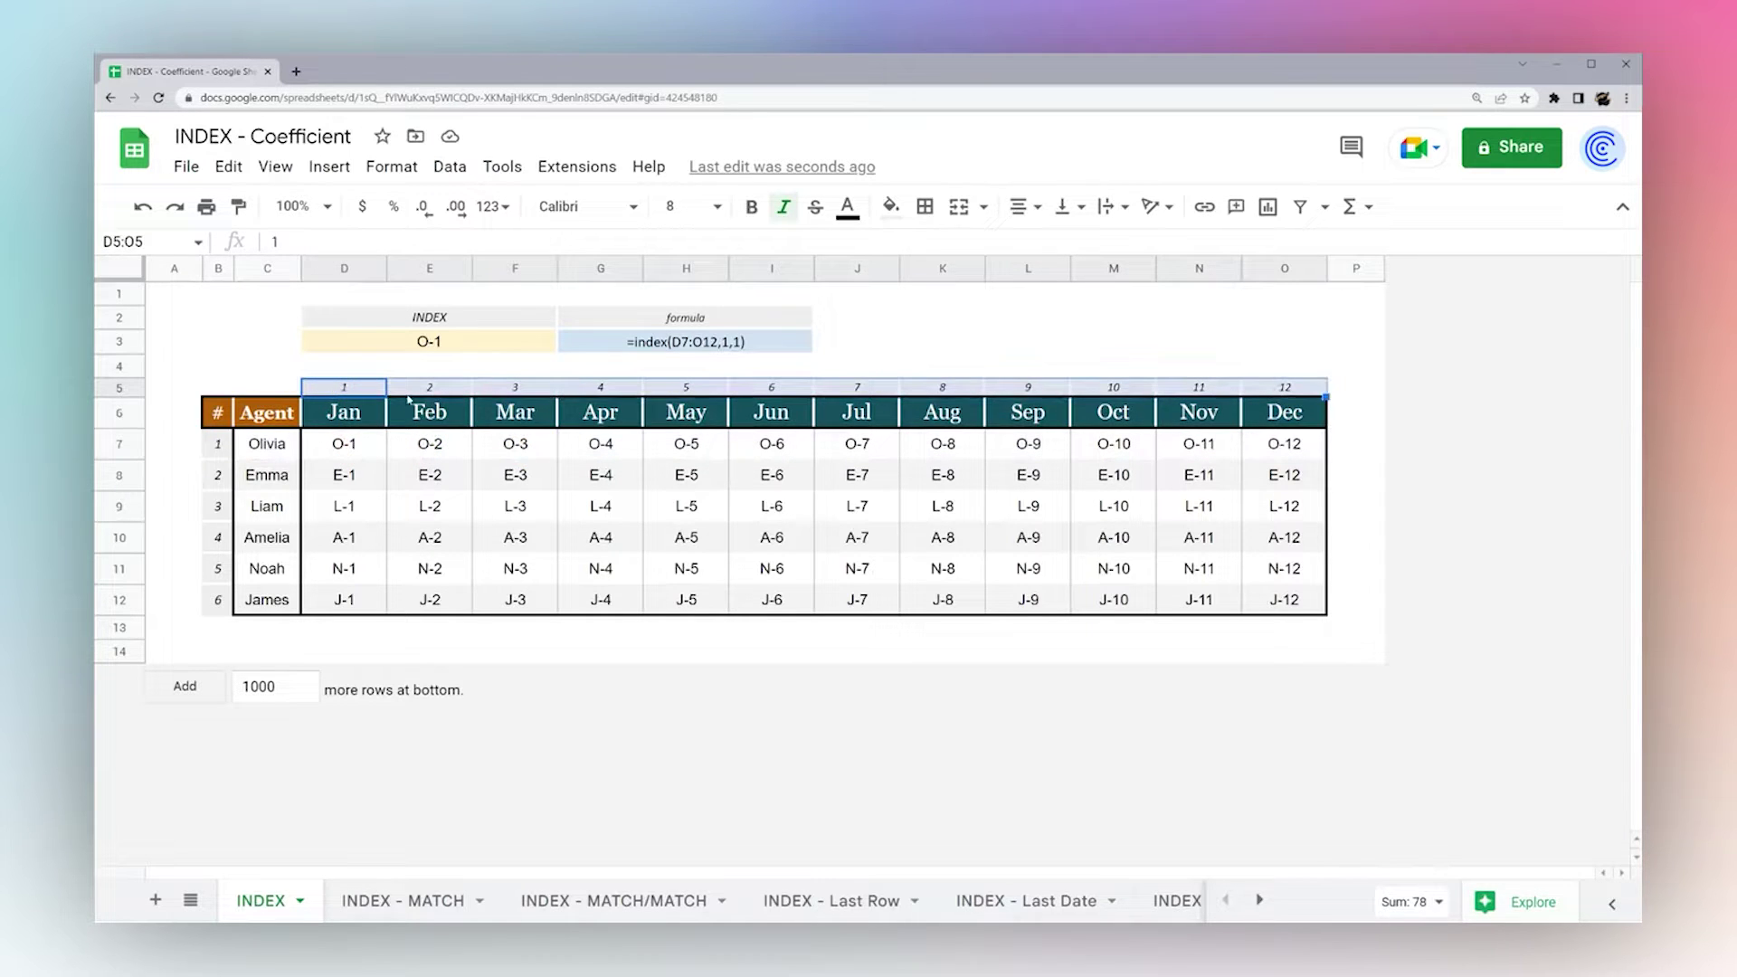
Change D3's INDEX arguments to row 3 and column 9, giving =index(D7:O12,3,9).
click(425, 347)
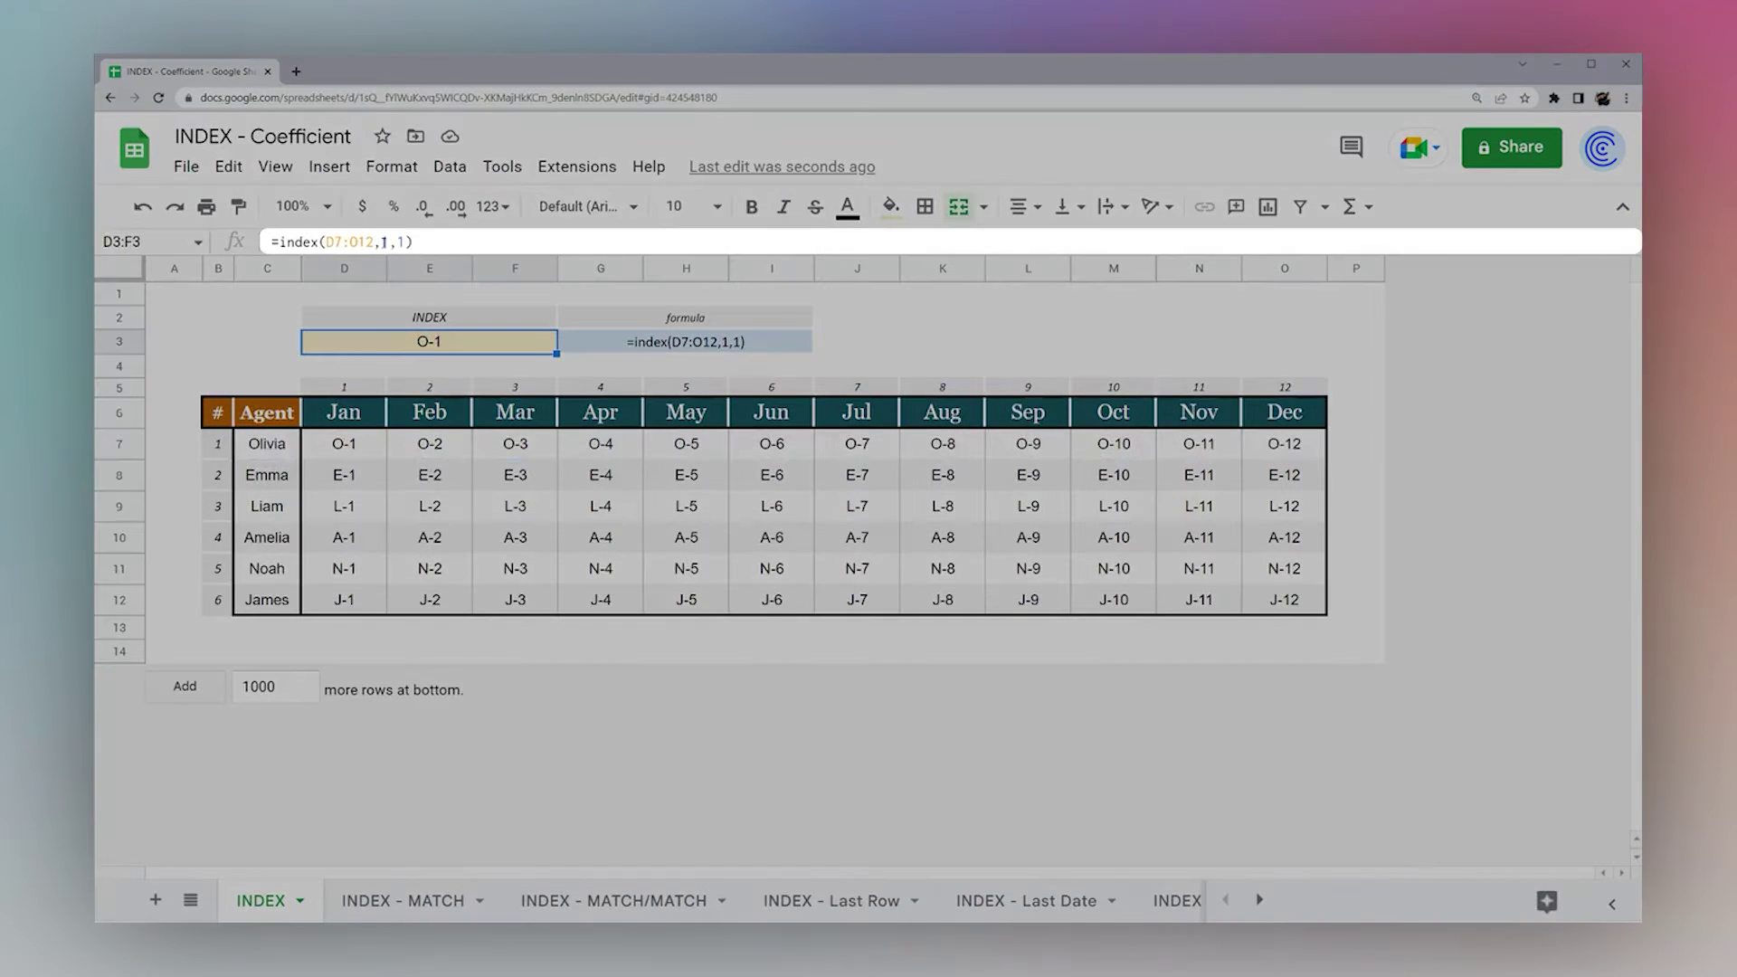
click(384, 242)
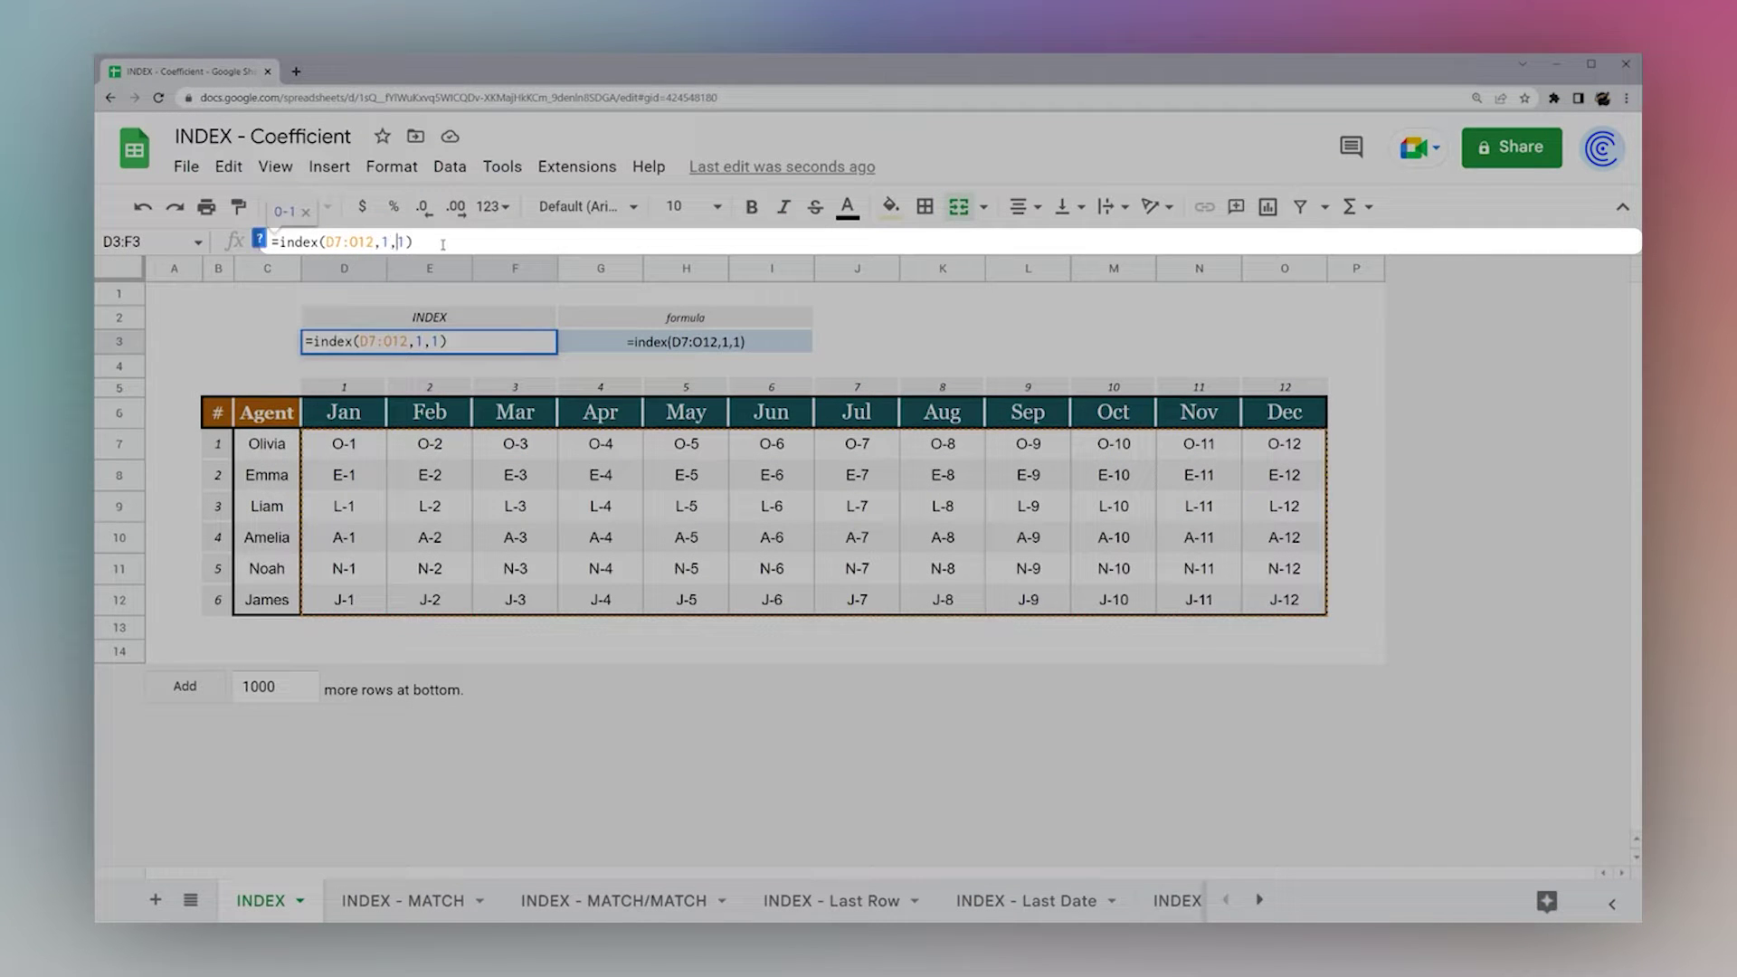
key(Delete)
text(9)
key(Left)
key(Left)
key(Left)
key(BackSpace)
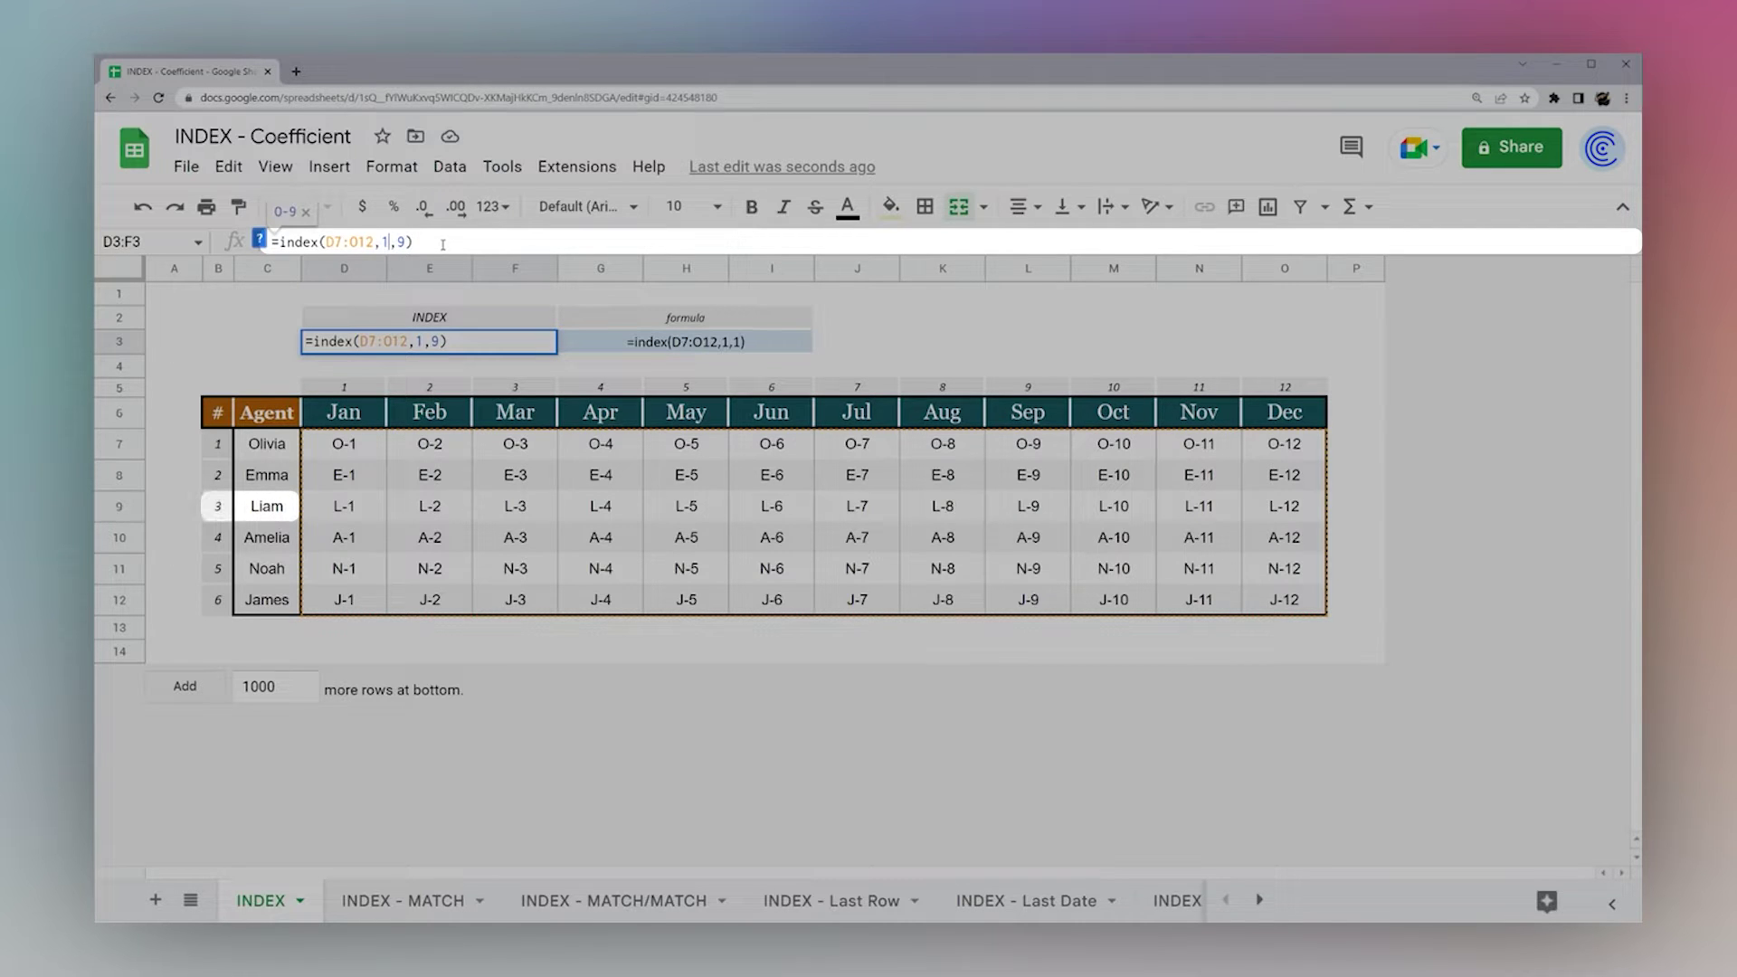
text(3)
key(End)
key(Return)
Confirm the L-9 result by highlighting row 9 and the September column.
click(441, 342)
click(1032, 506)
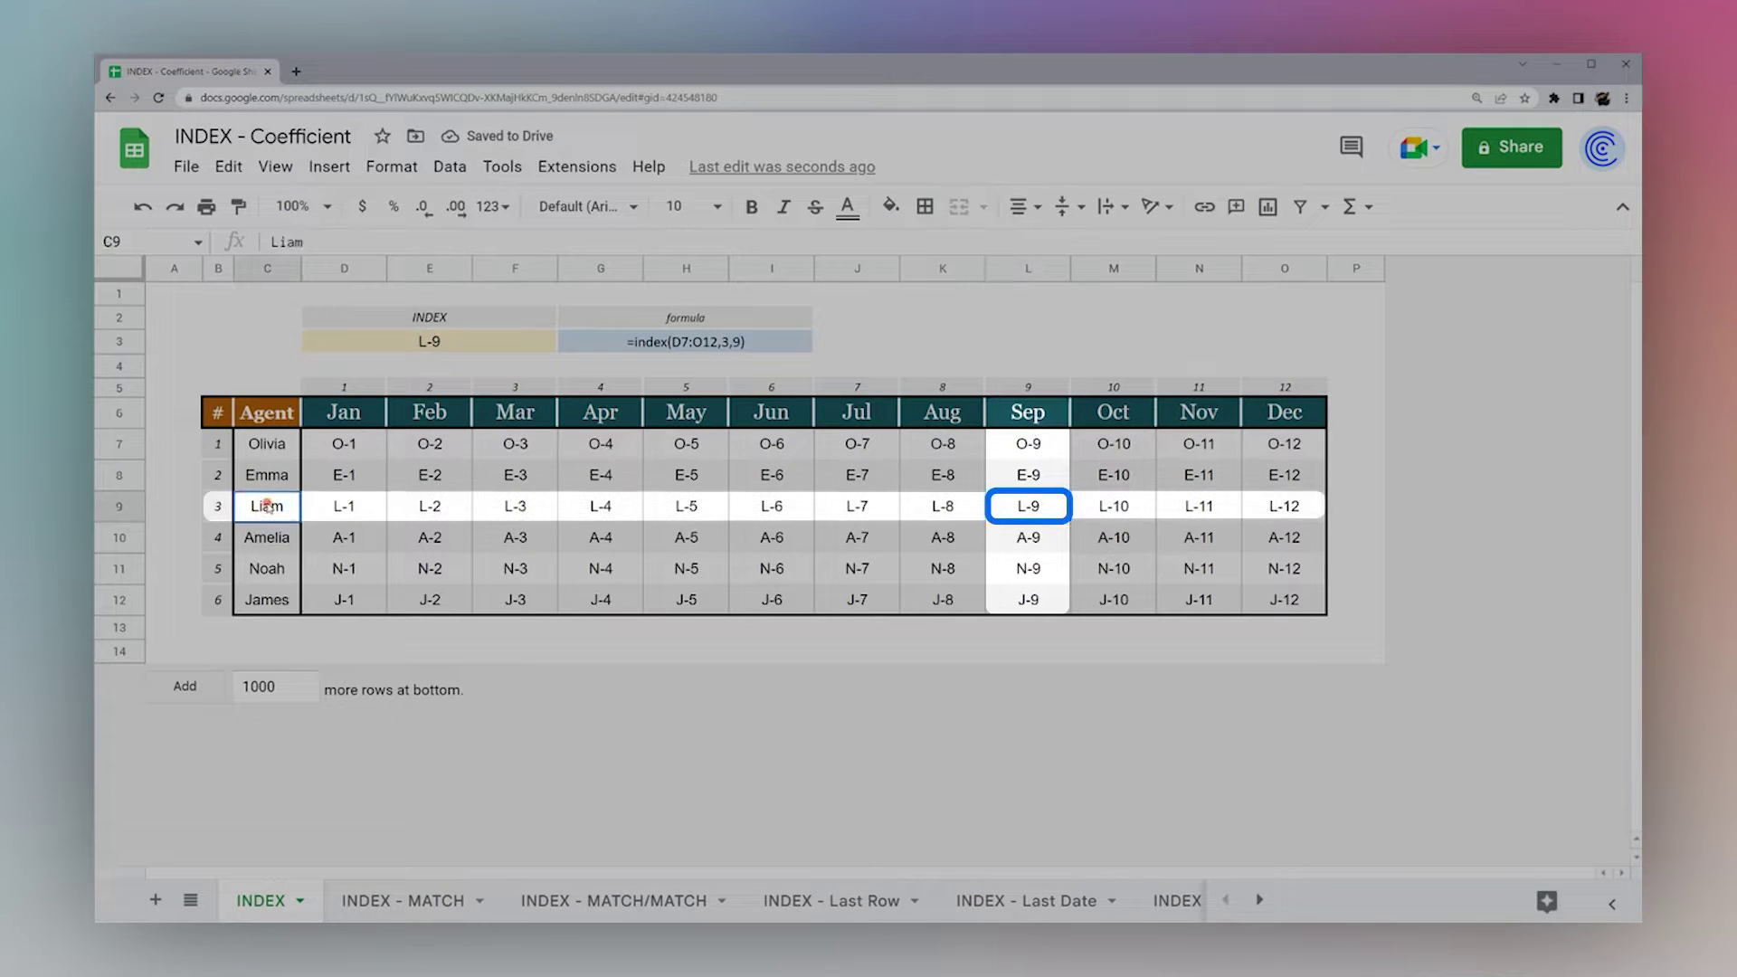
click(119, 506)
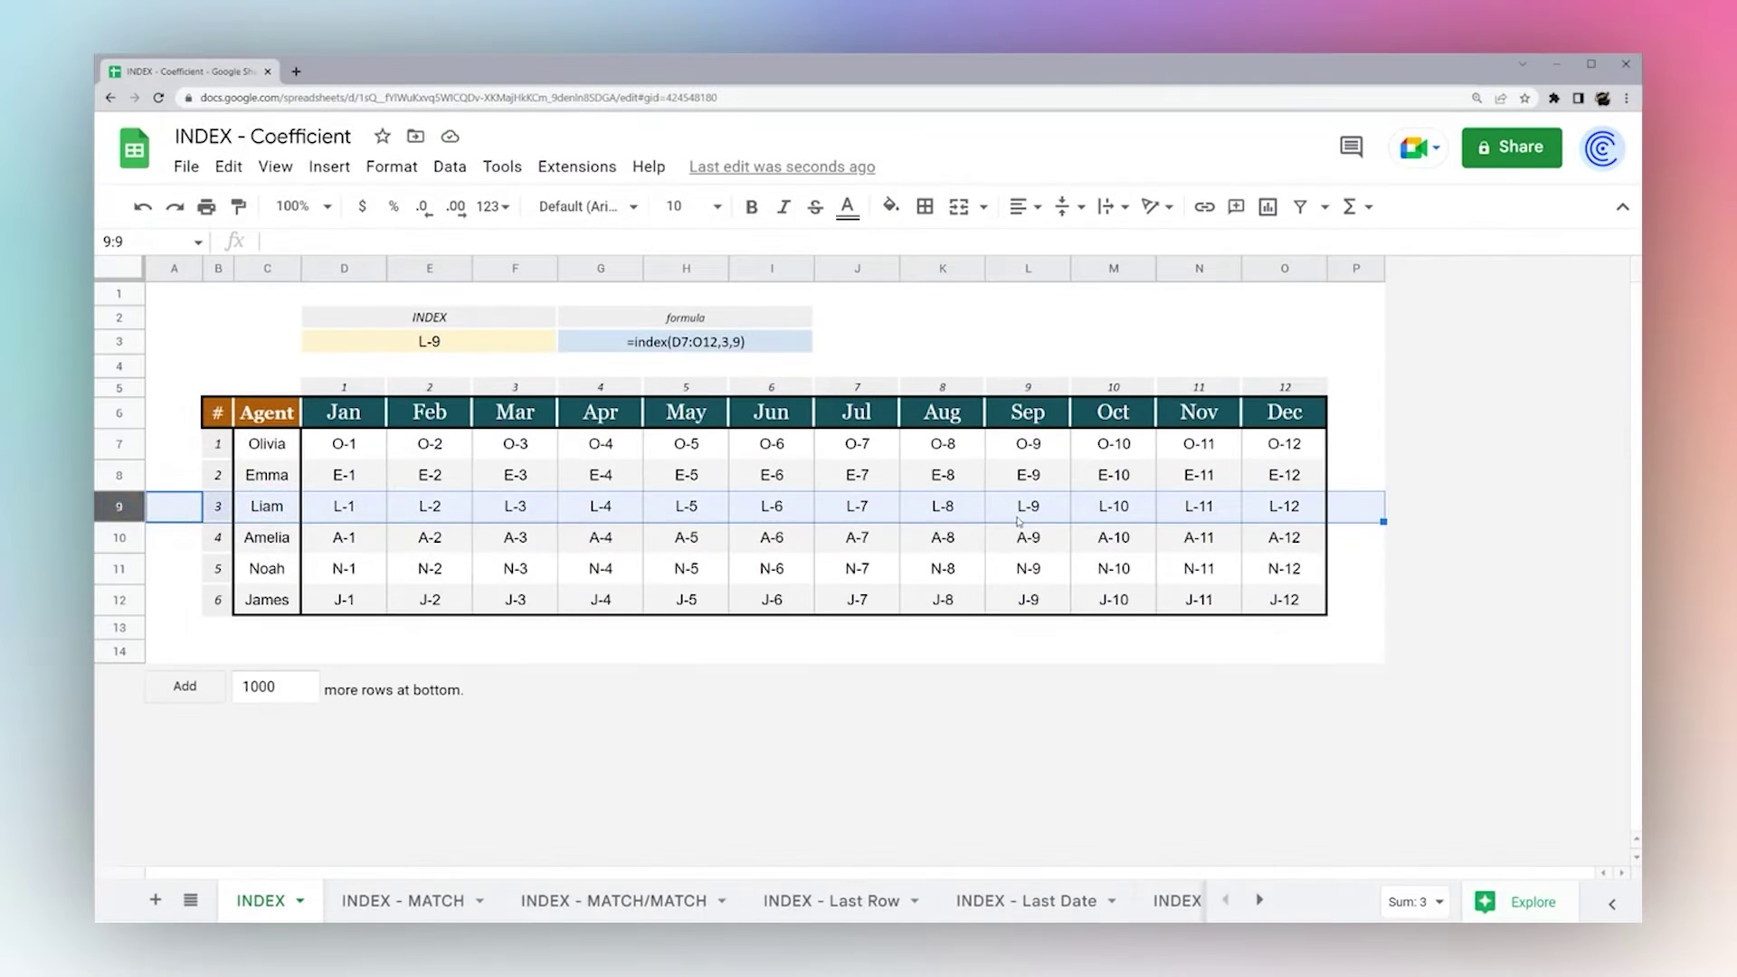
drag(1020, 504, 1025, 266)
click(418, 344)
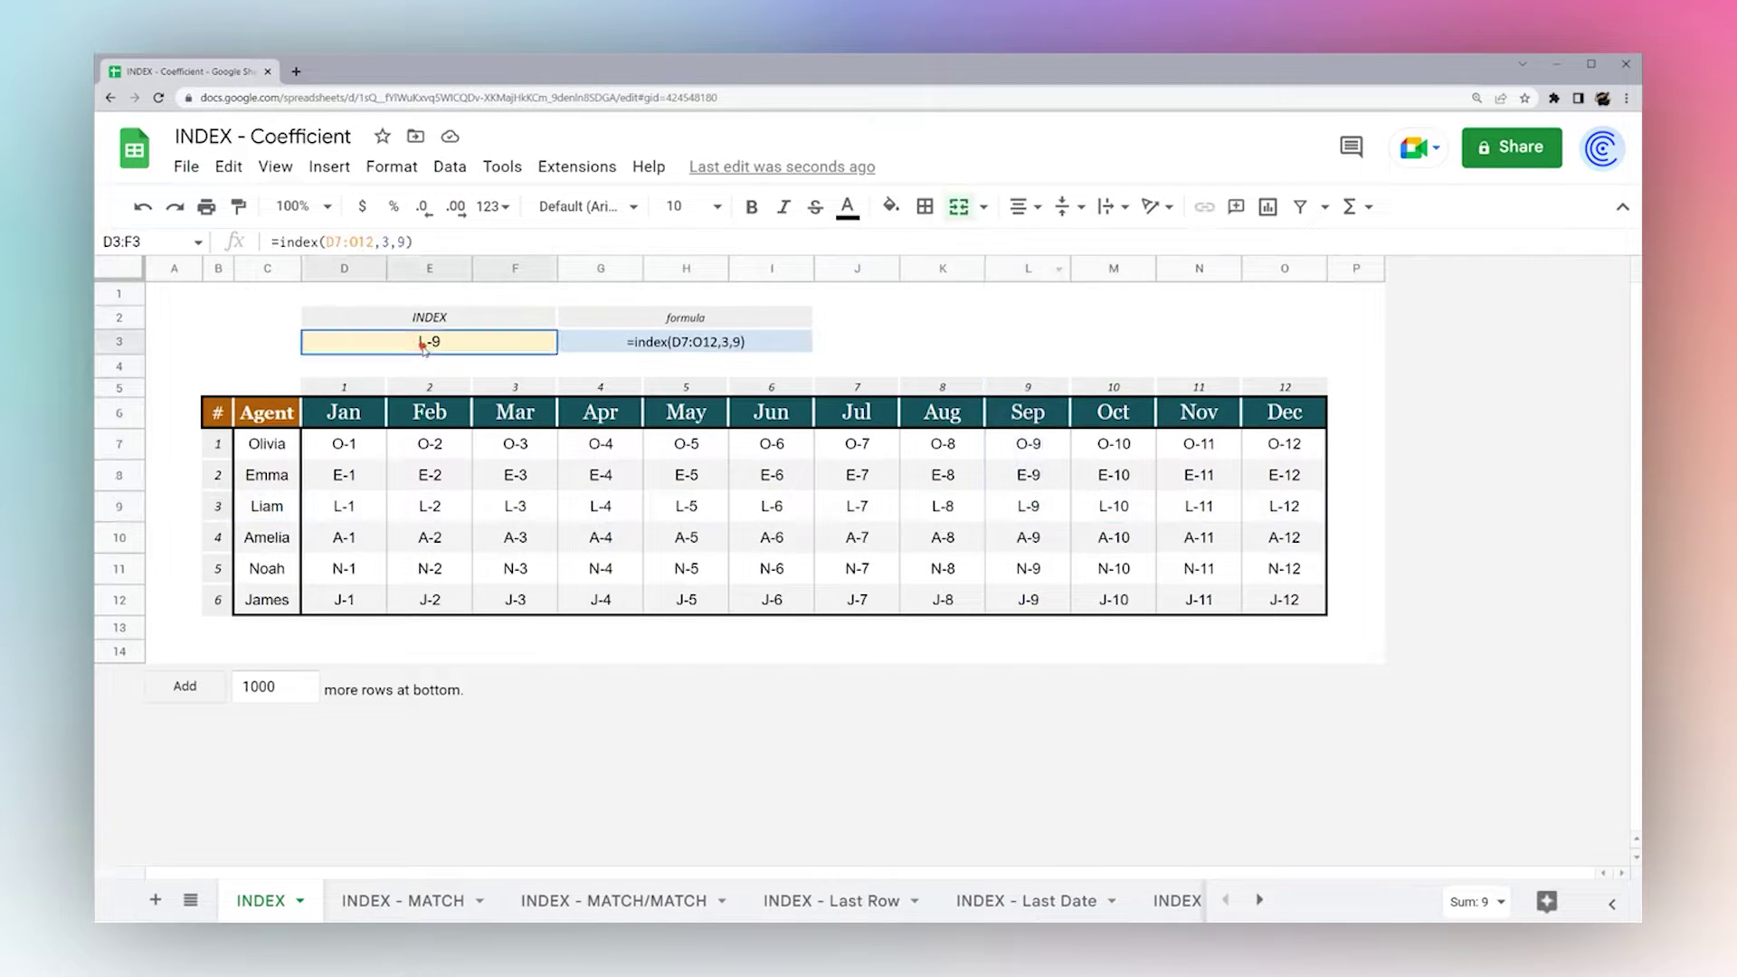
Relate the D7 reference in D3's formula to value O-1 and month number 1.
click(380, 242)
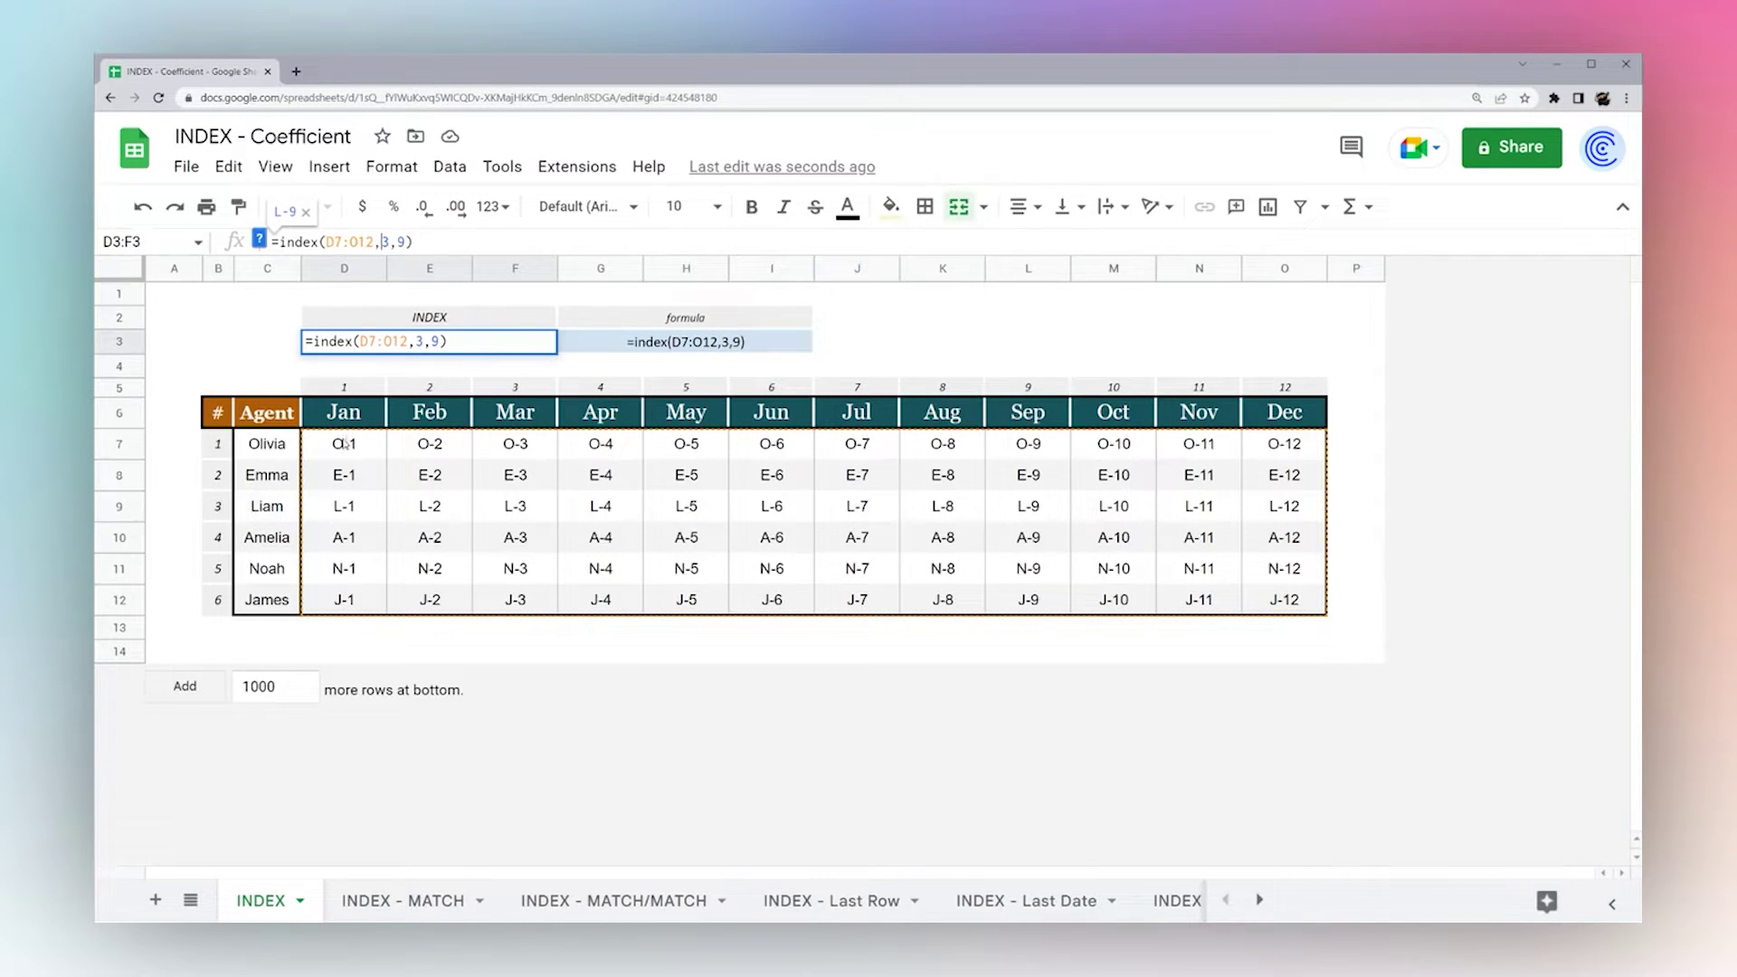
double_click(330, 241)
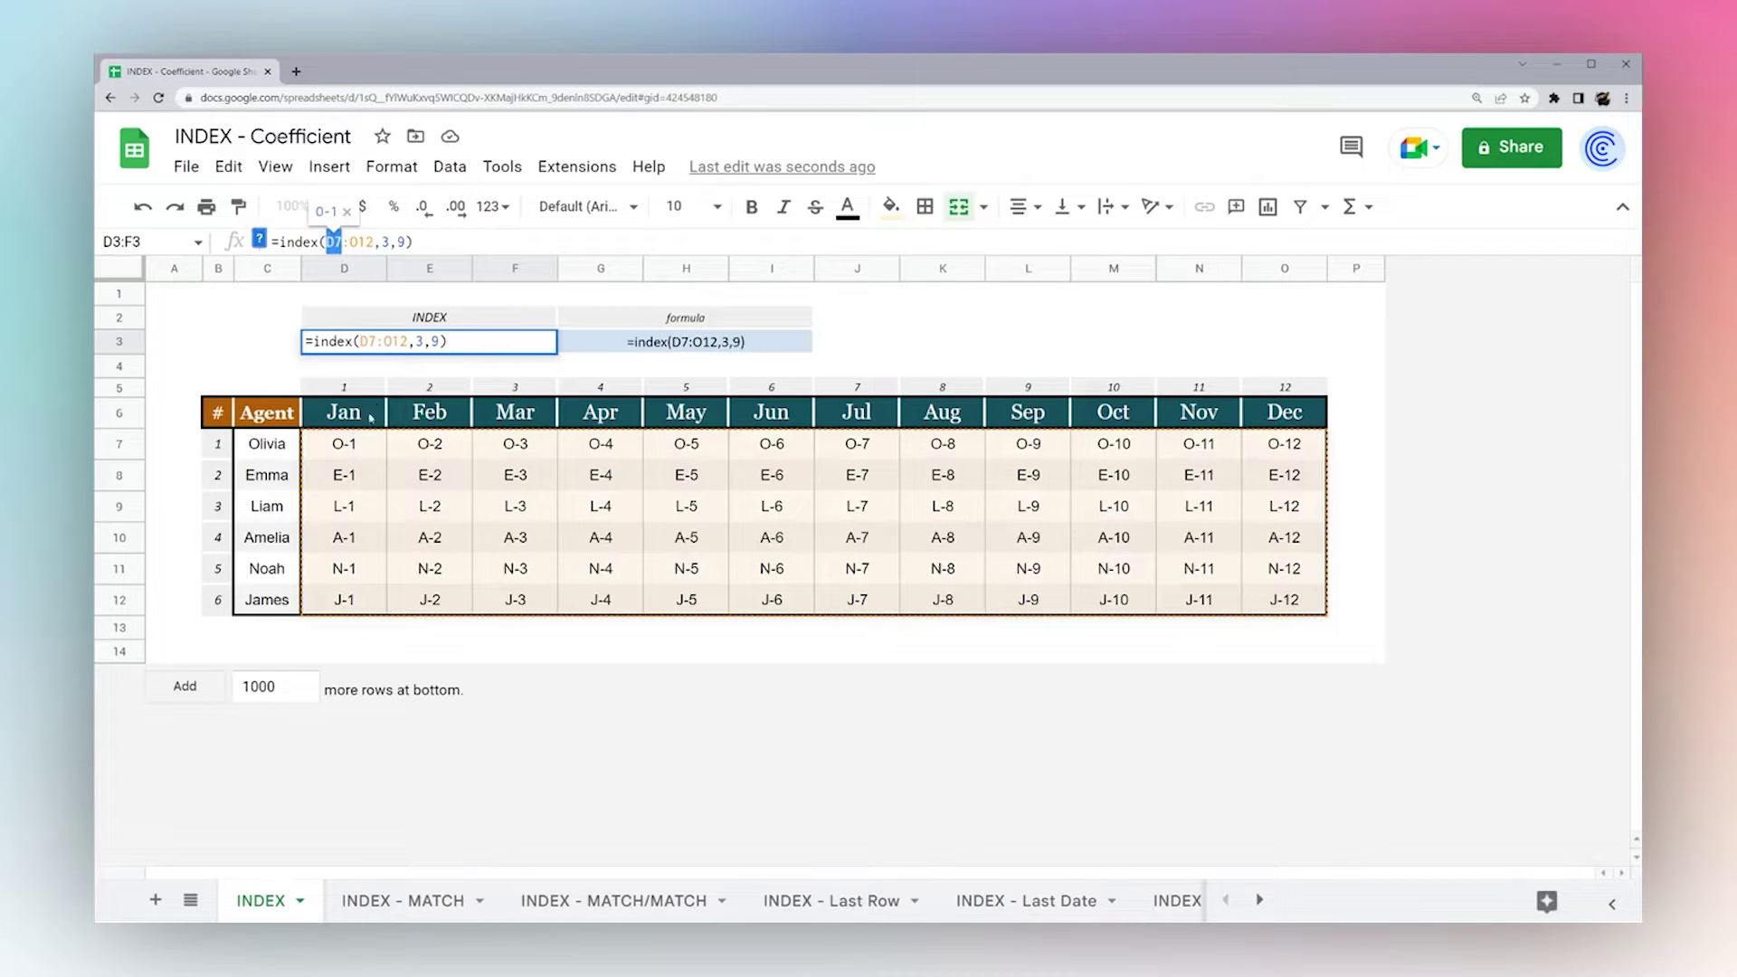
key(Escape)
click(340, 448)
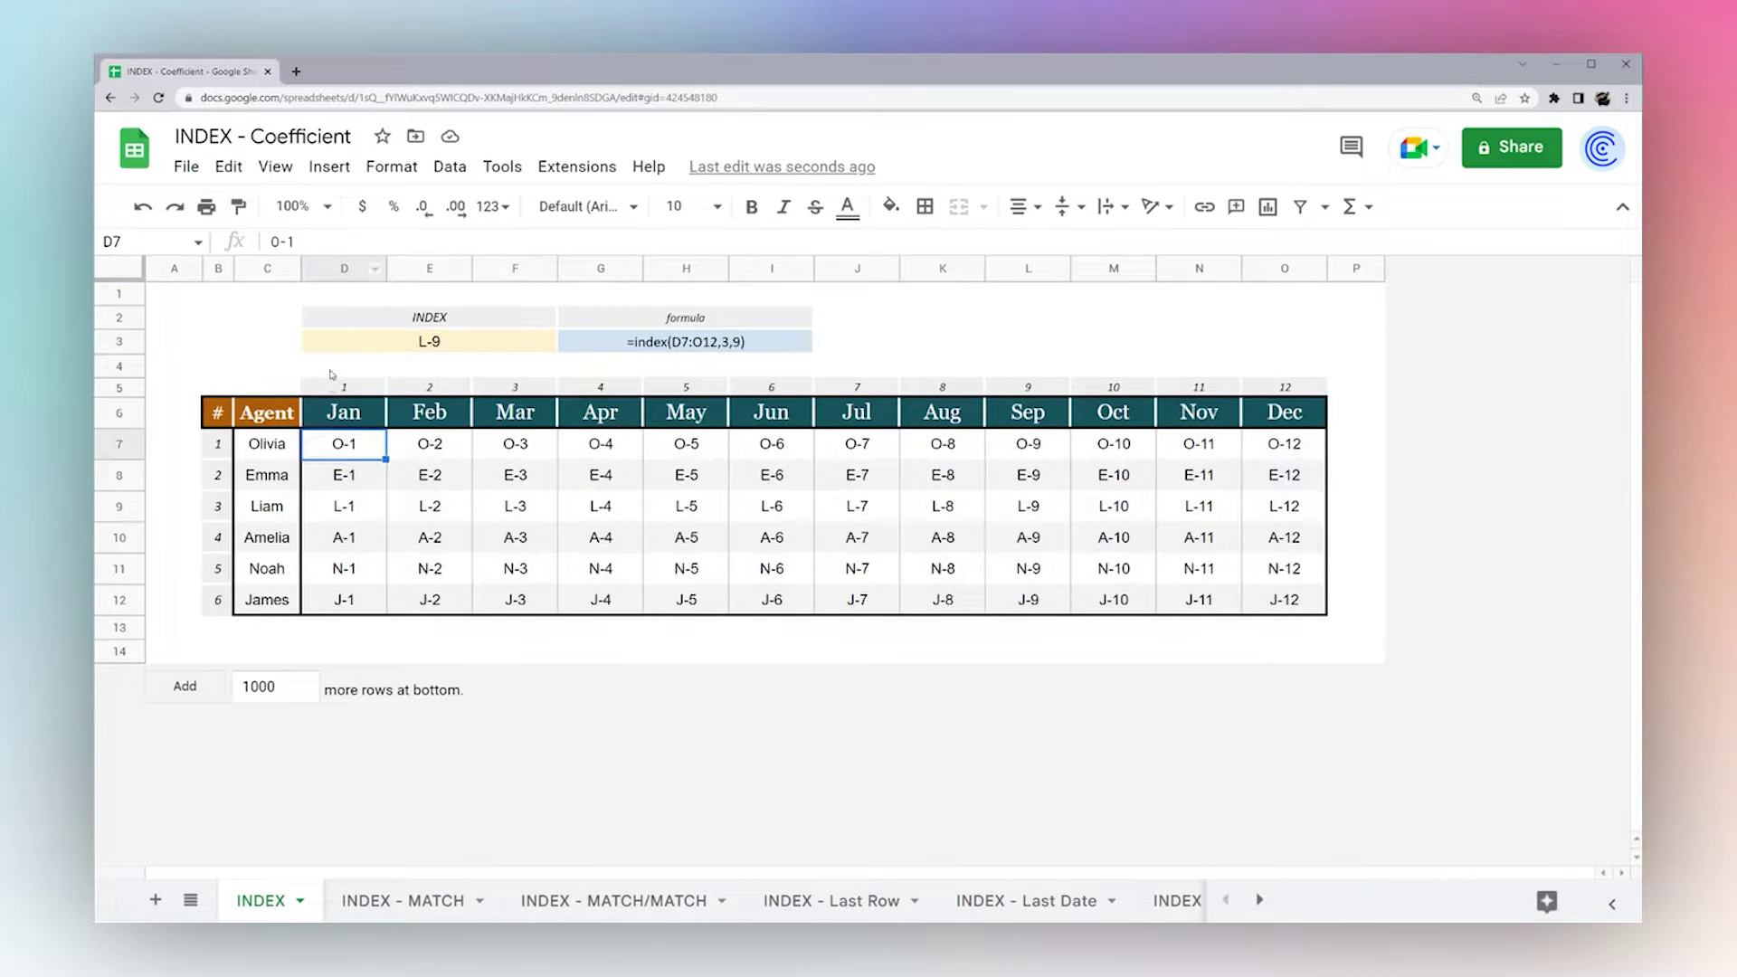
drag(330, 388, 348, 445)
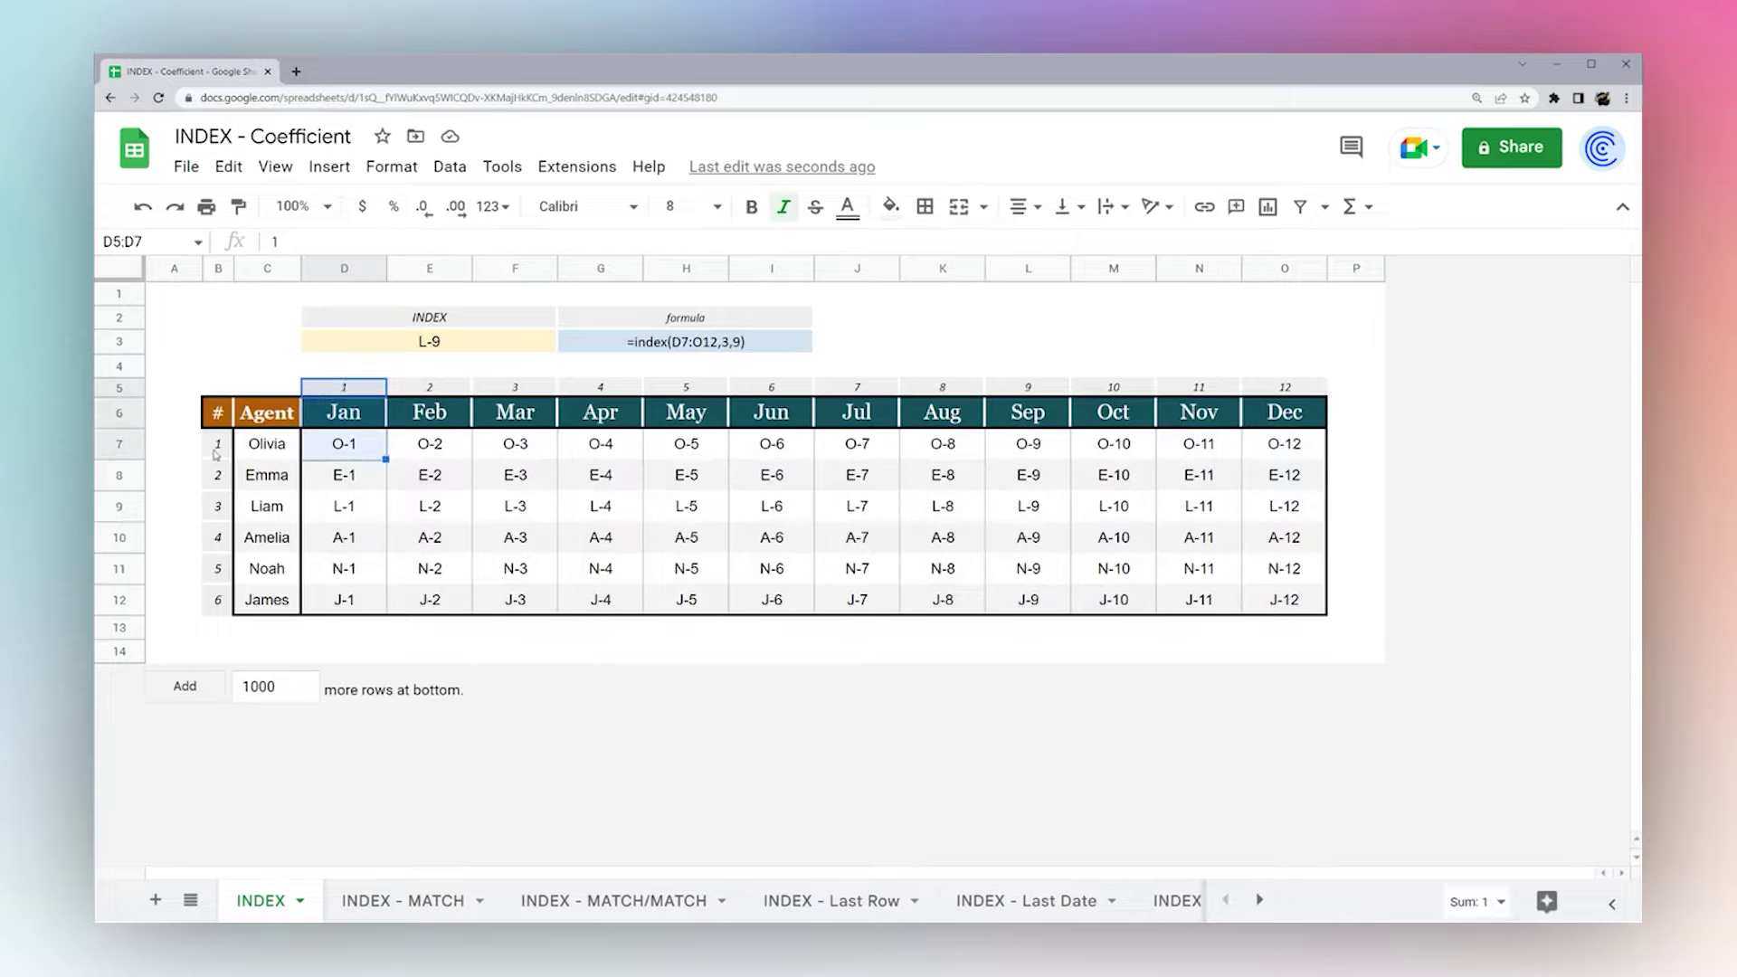
click(342, 444)
Review D3's row argument 3 and its D7:O12 range without changing the formula.
click(425, 344)
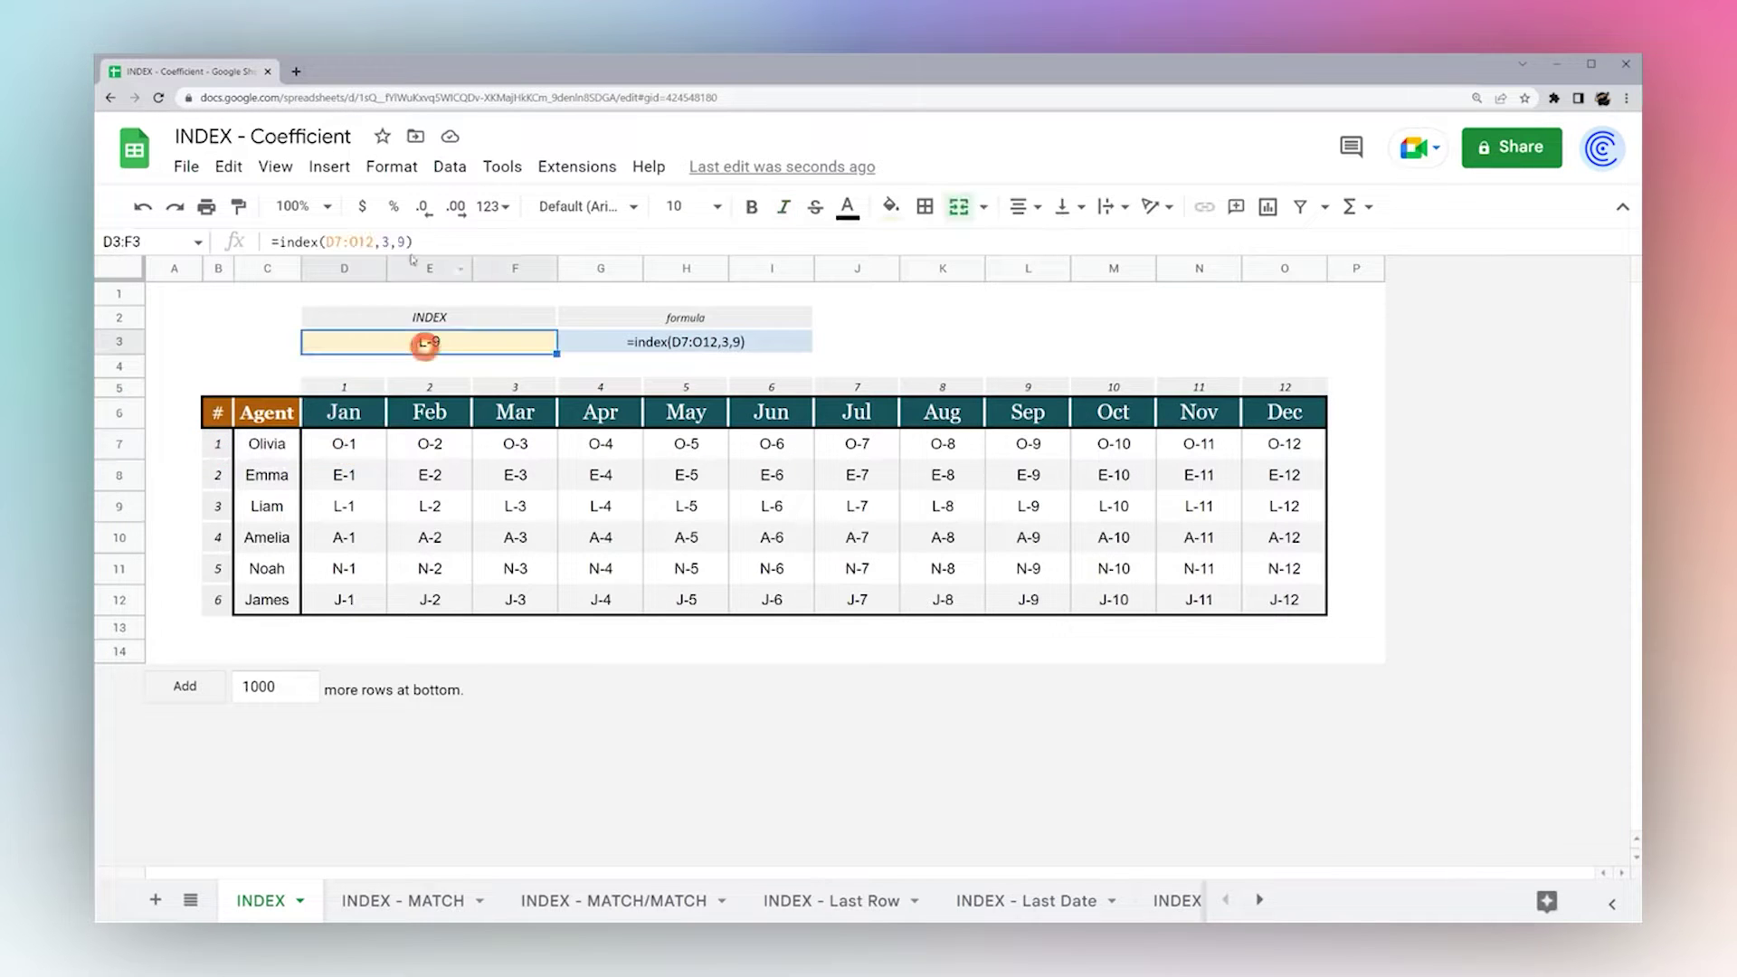
double_click(384, 242)
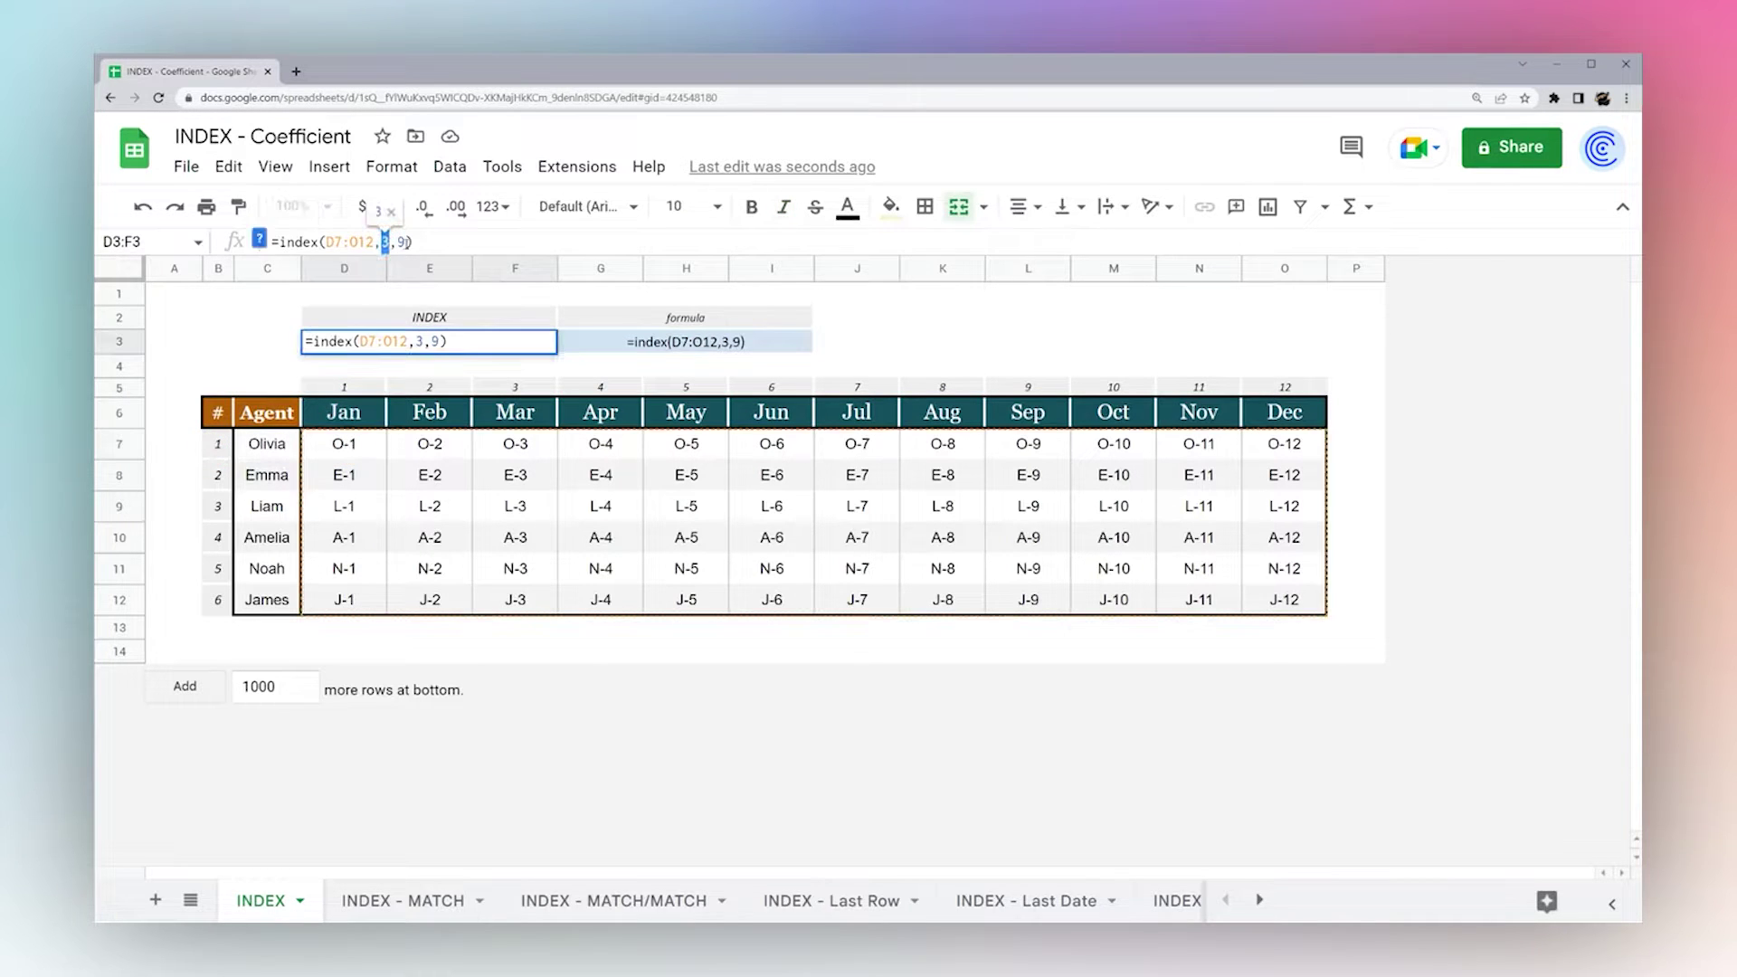
click(405, 241)
key(Escape)
click(353, 450)
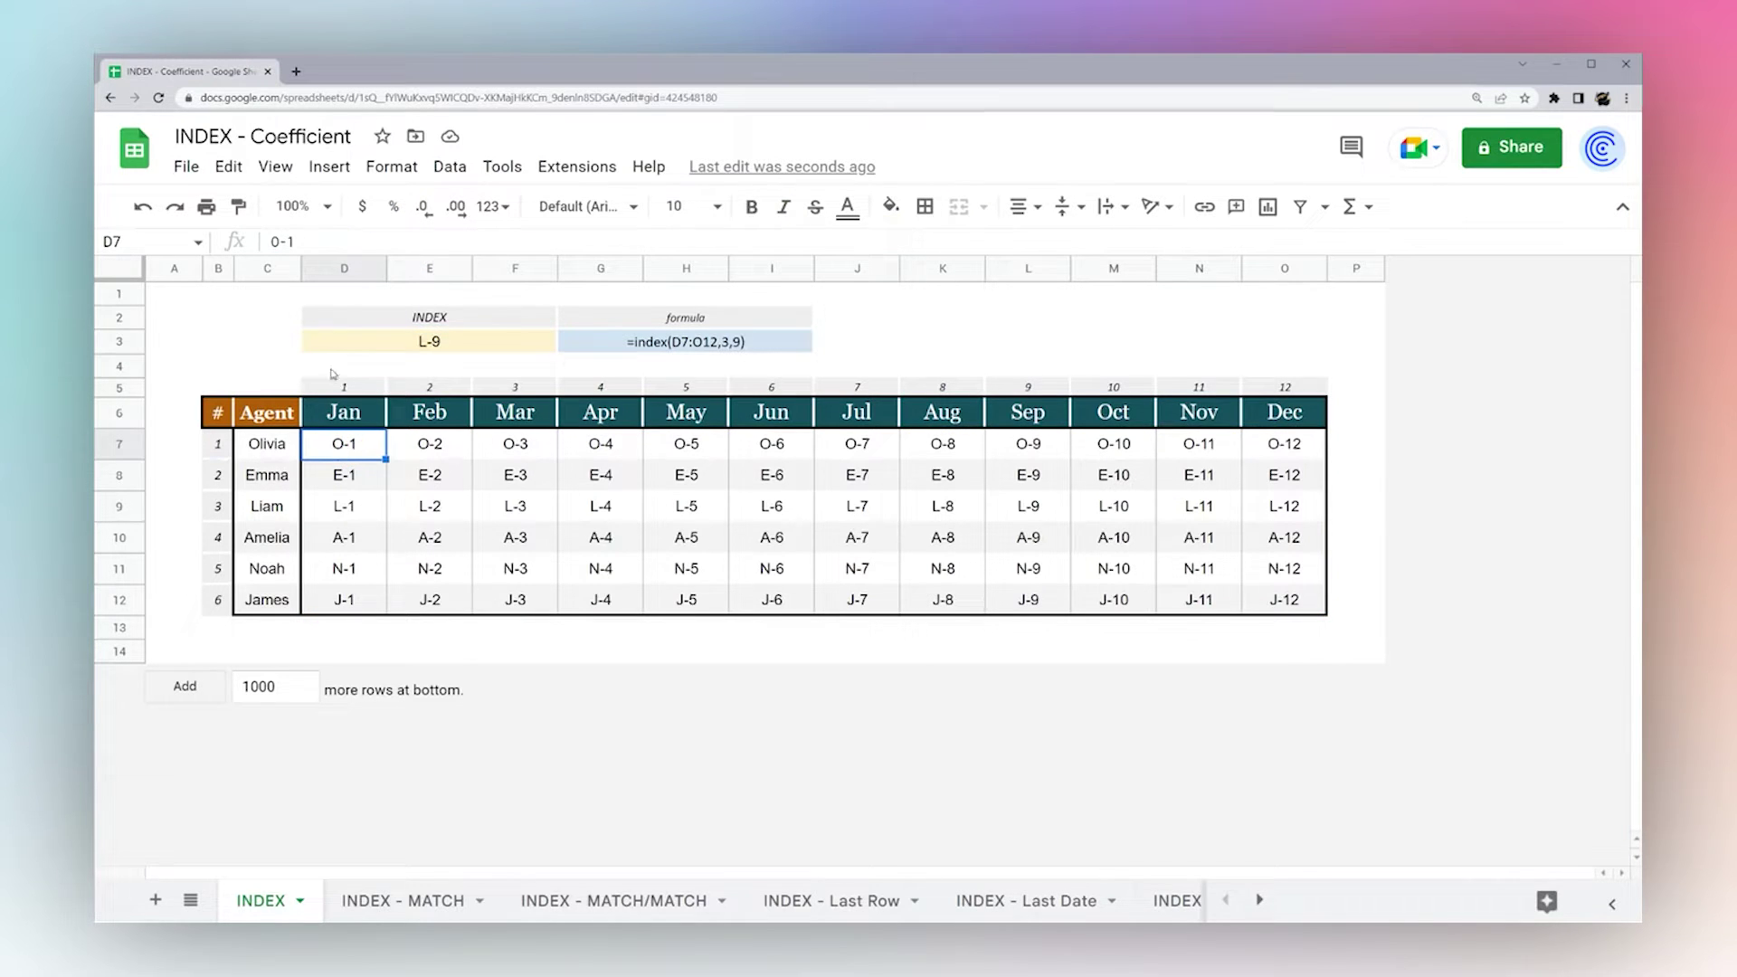
click(407, 341)
double_click(353, 242)
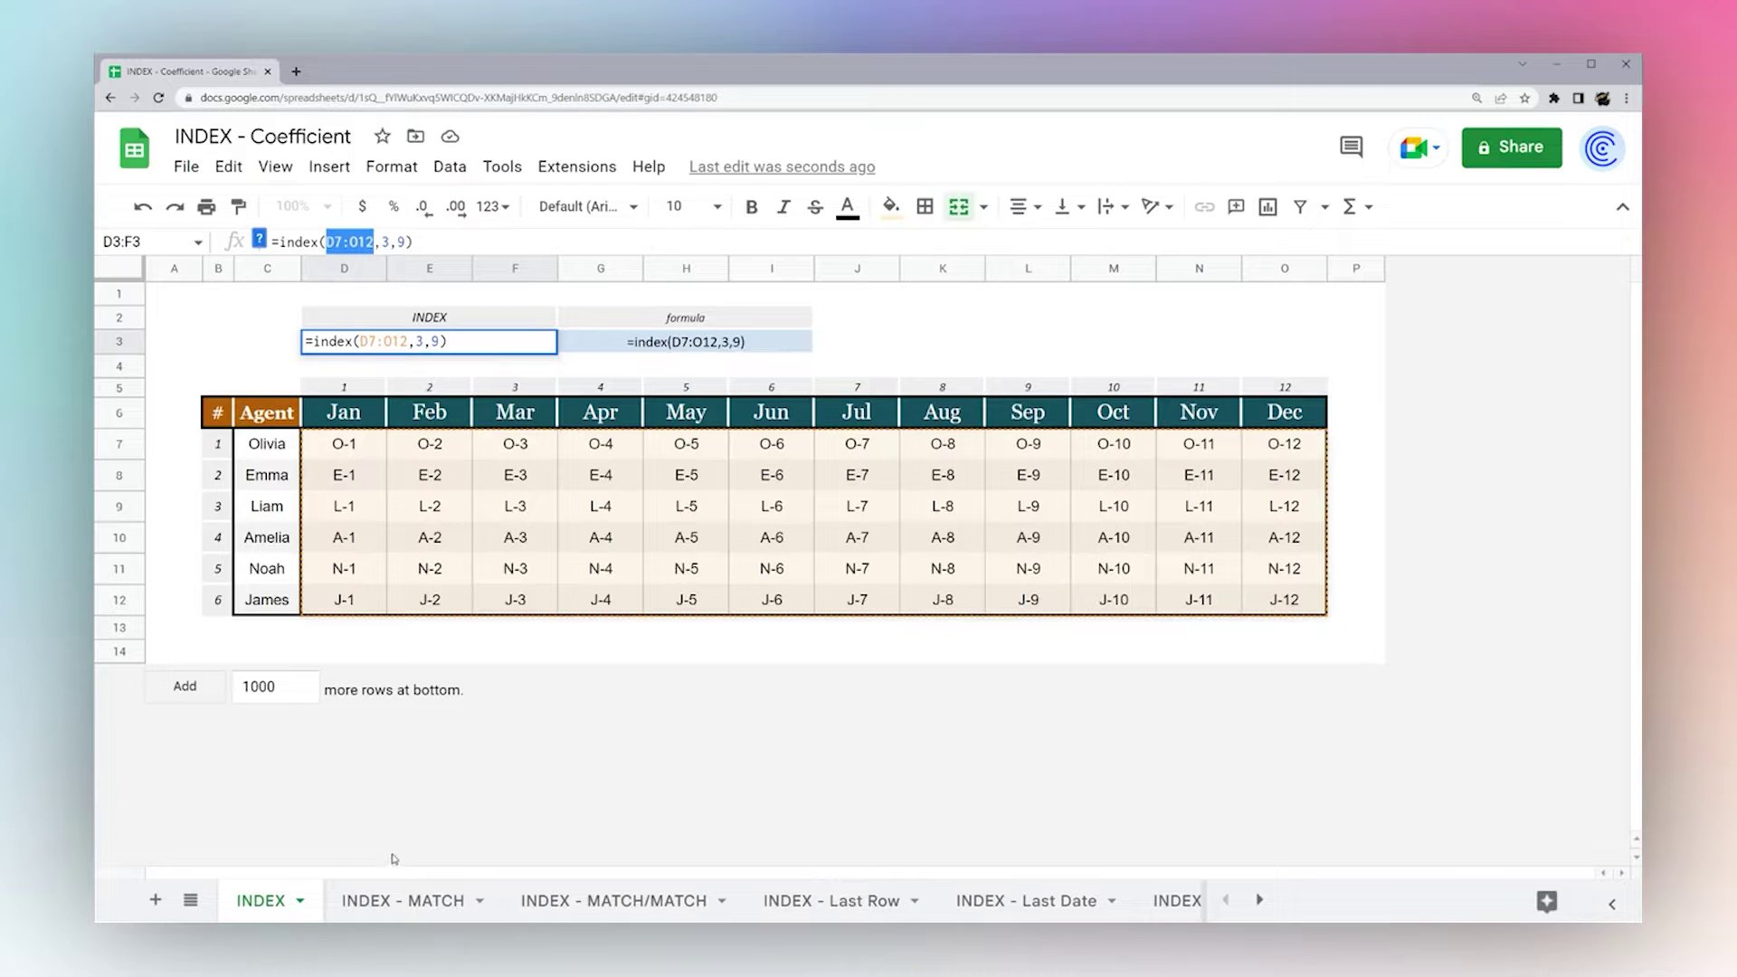
On the INDEX - MATCH sheet, look over the Total amounts G5:G10 and the B4 salesperson choices.
click(392, 902)
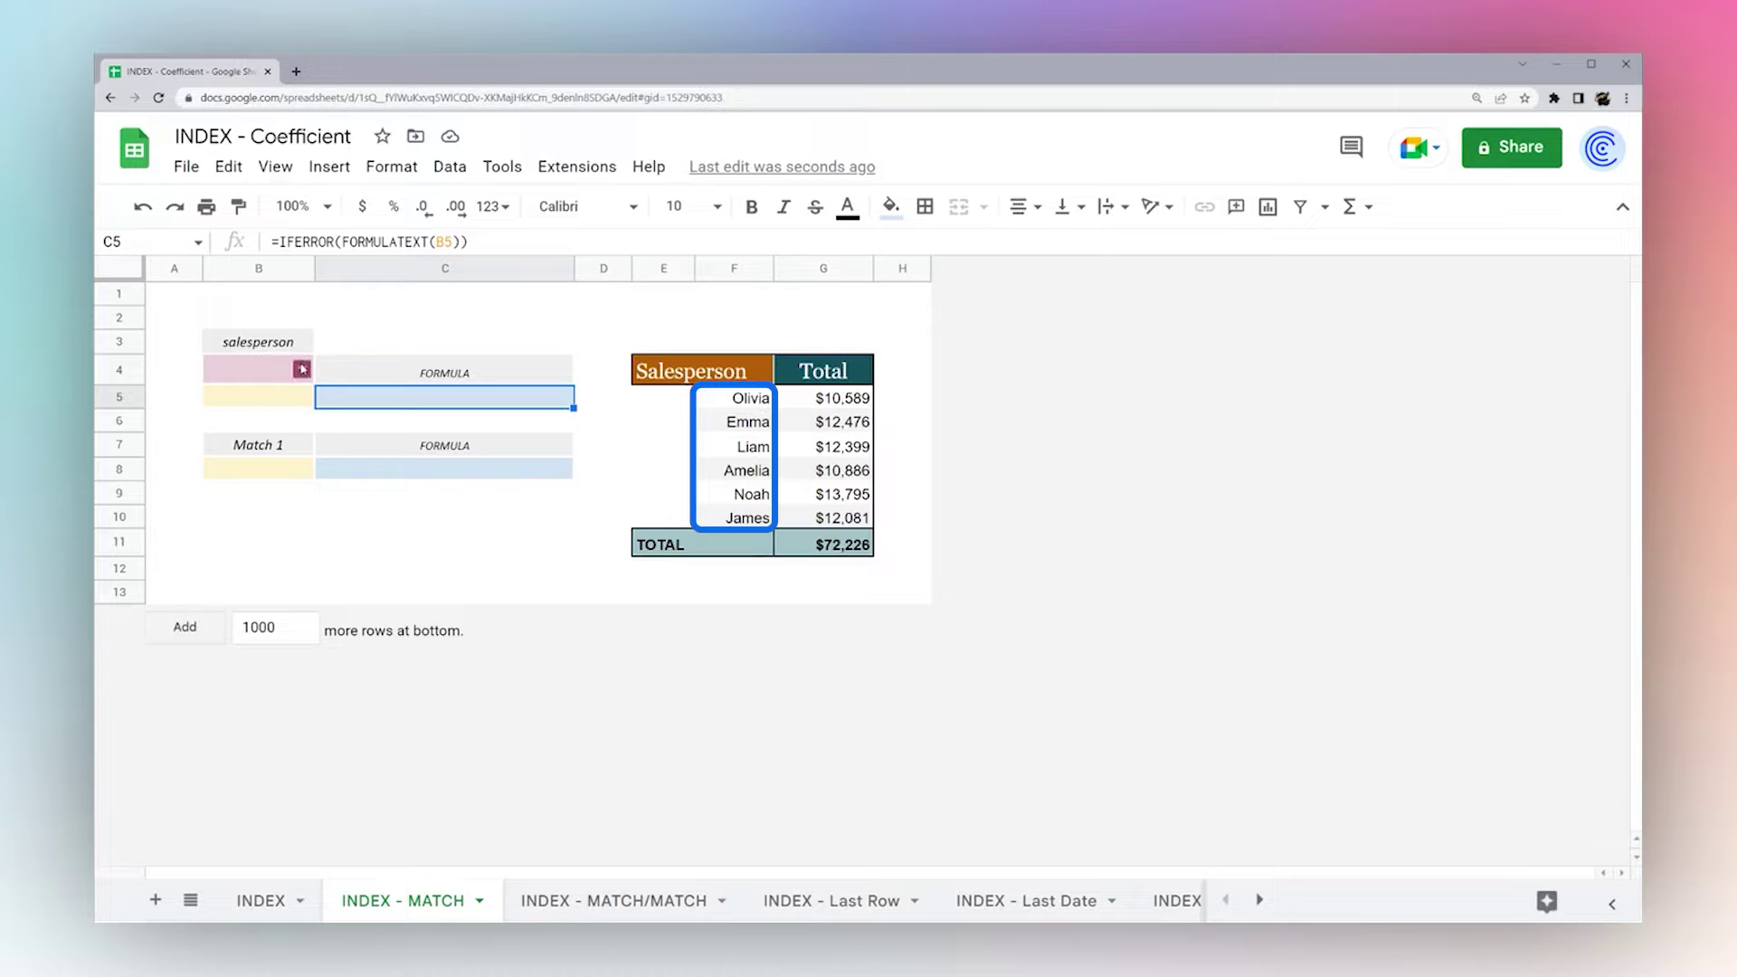
drag(831, 399, 832, 523)
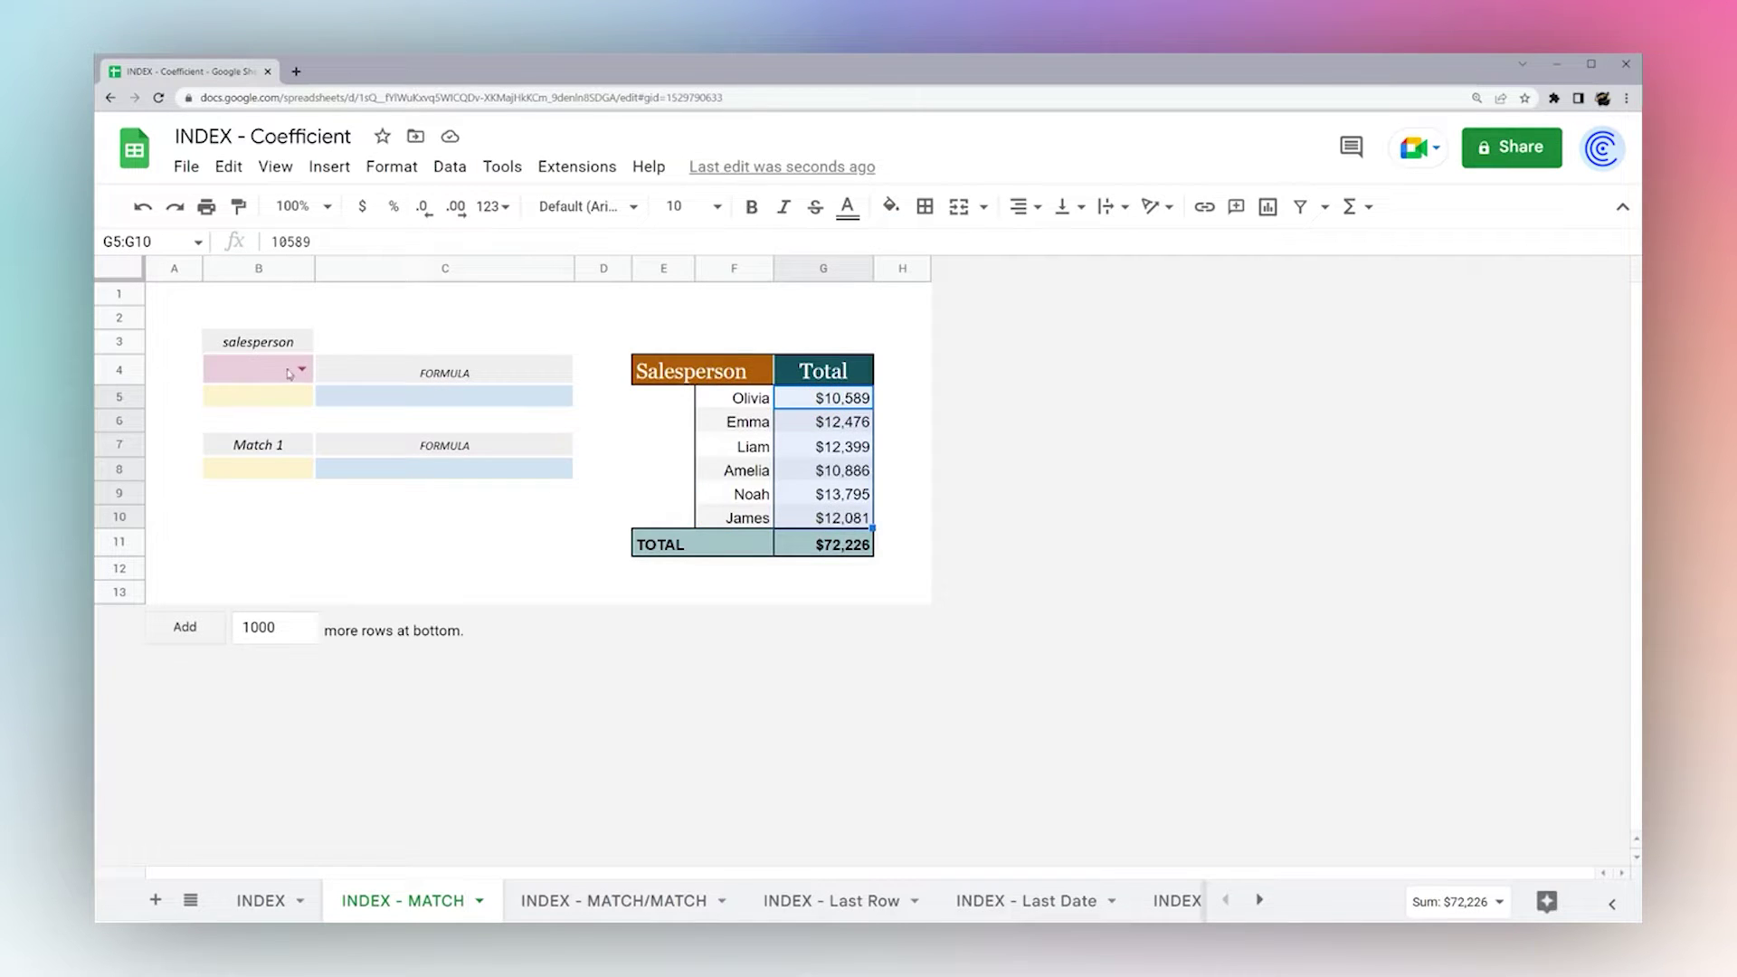
click(298, 371)
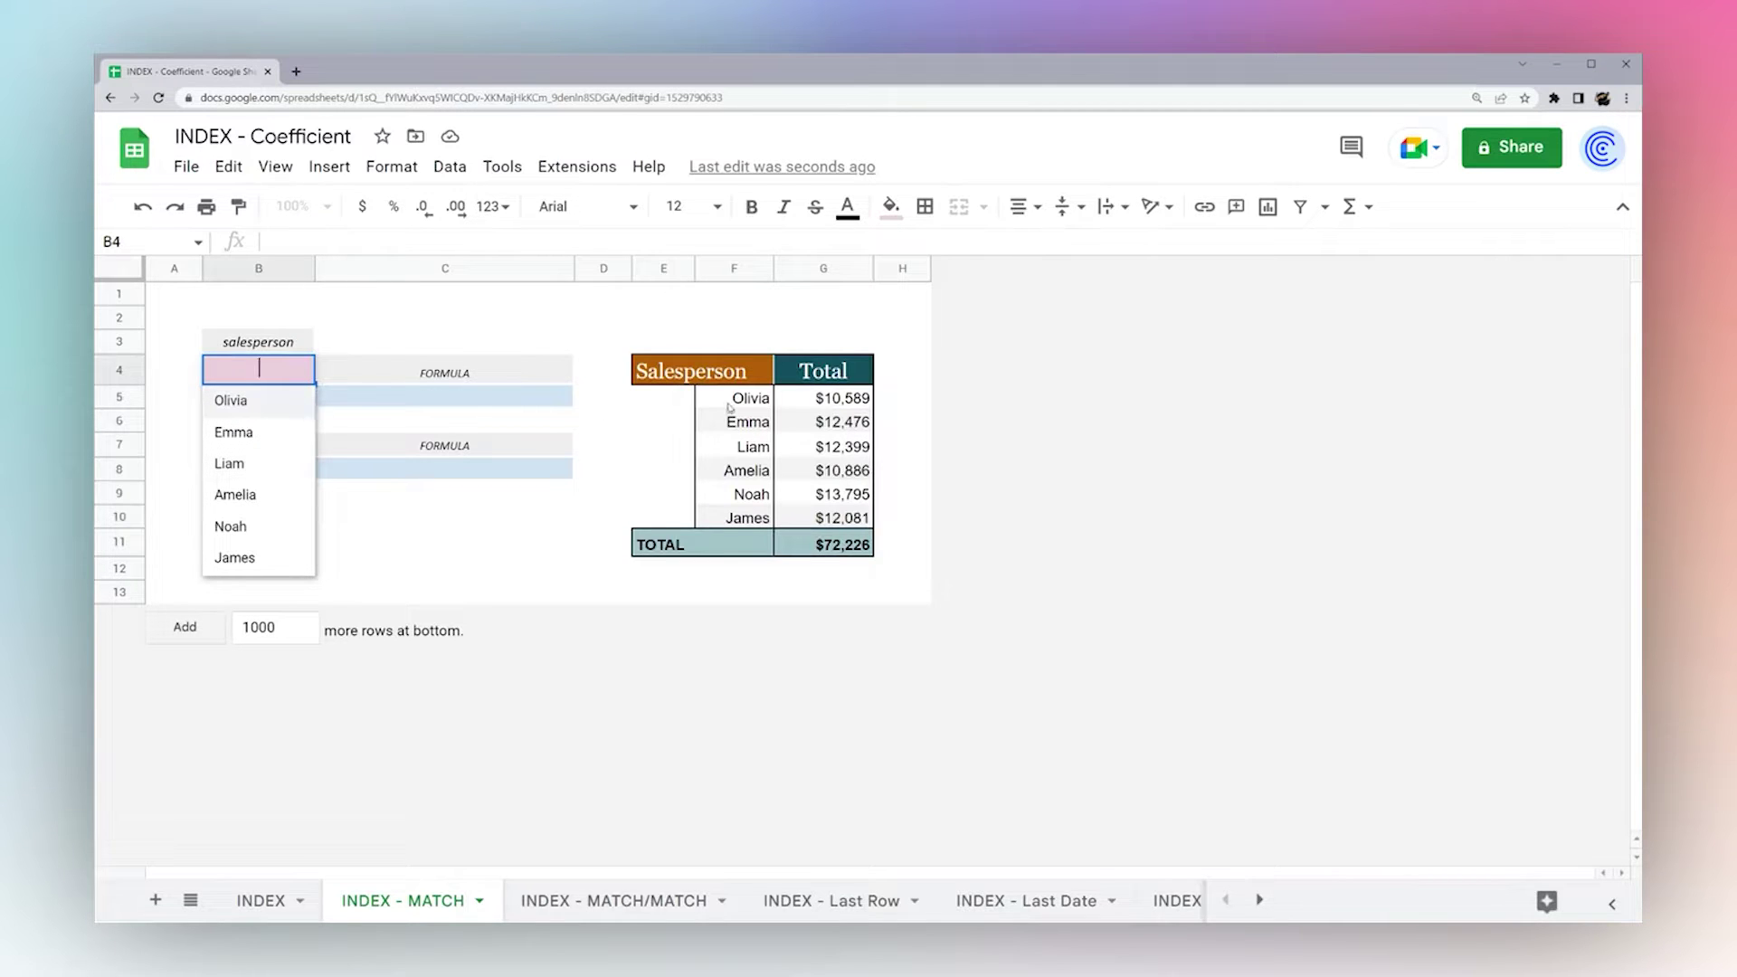
drag(848, 400, 841, 519)
Enter =index(G5:G10,1,1) in B5, returning Olivia's total $10,589.
click(234, 396)
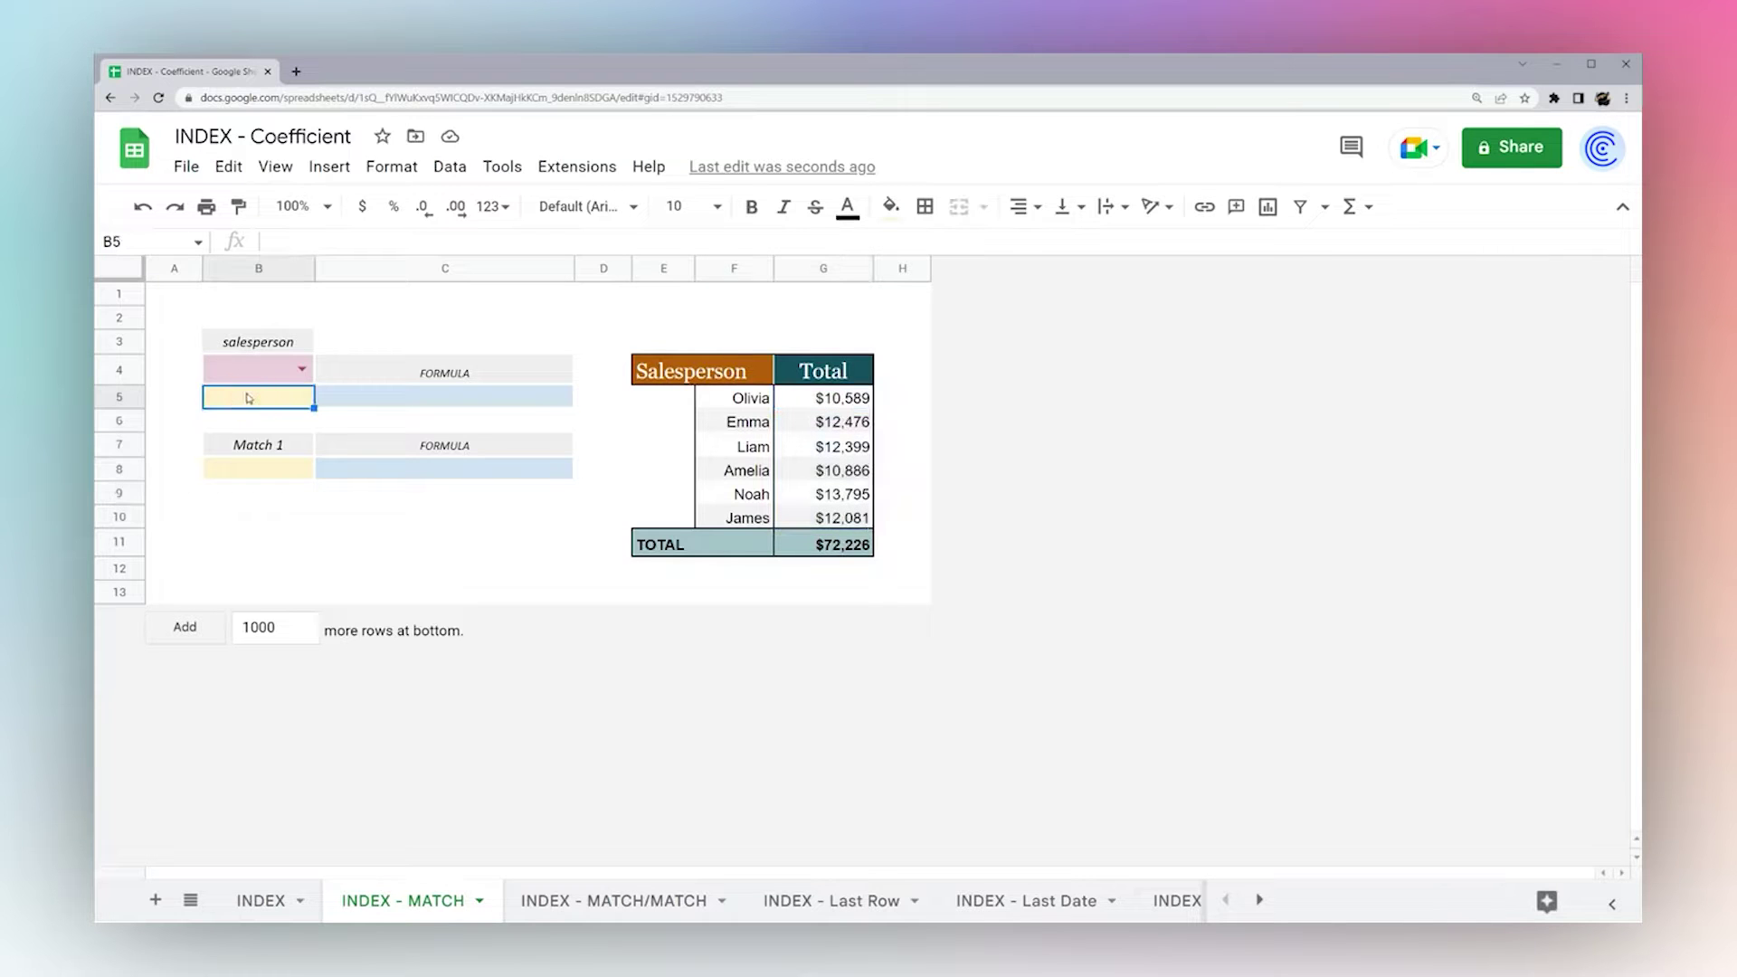
text(=index()
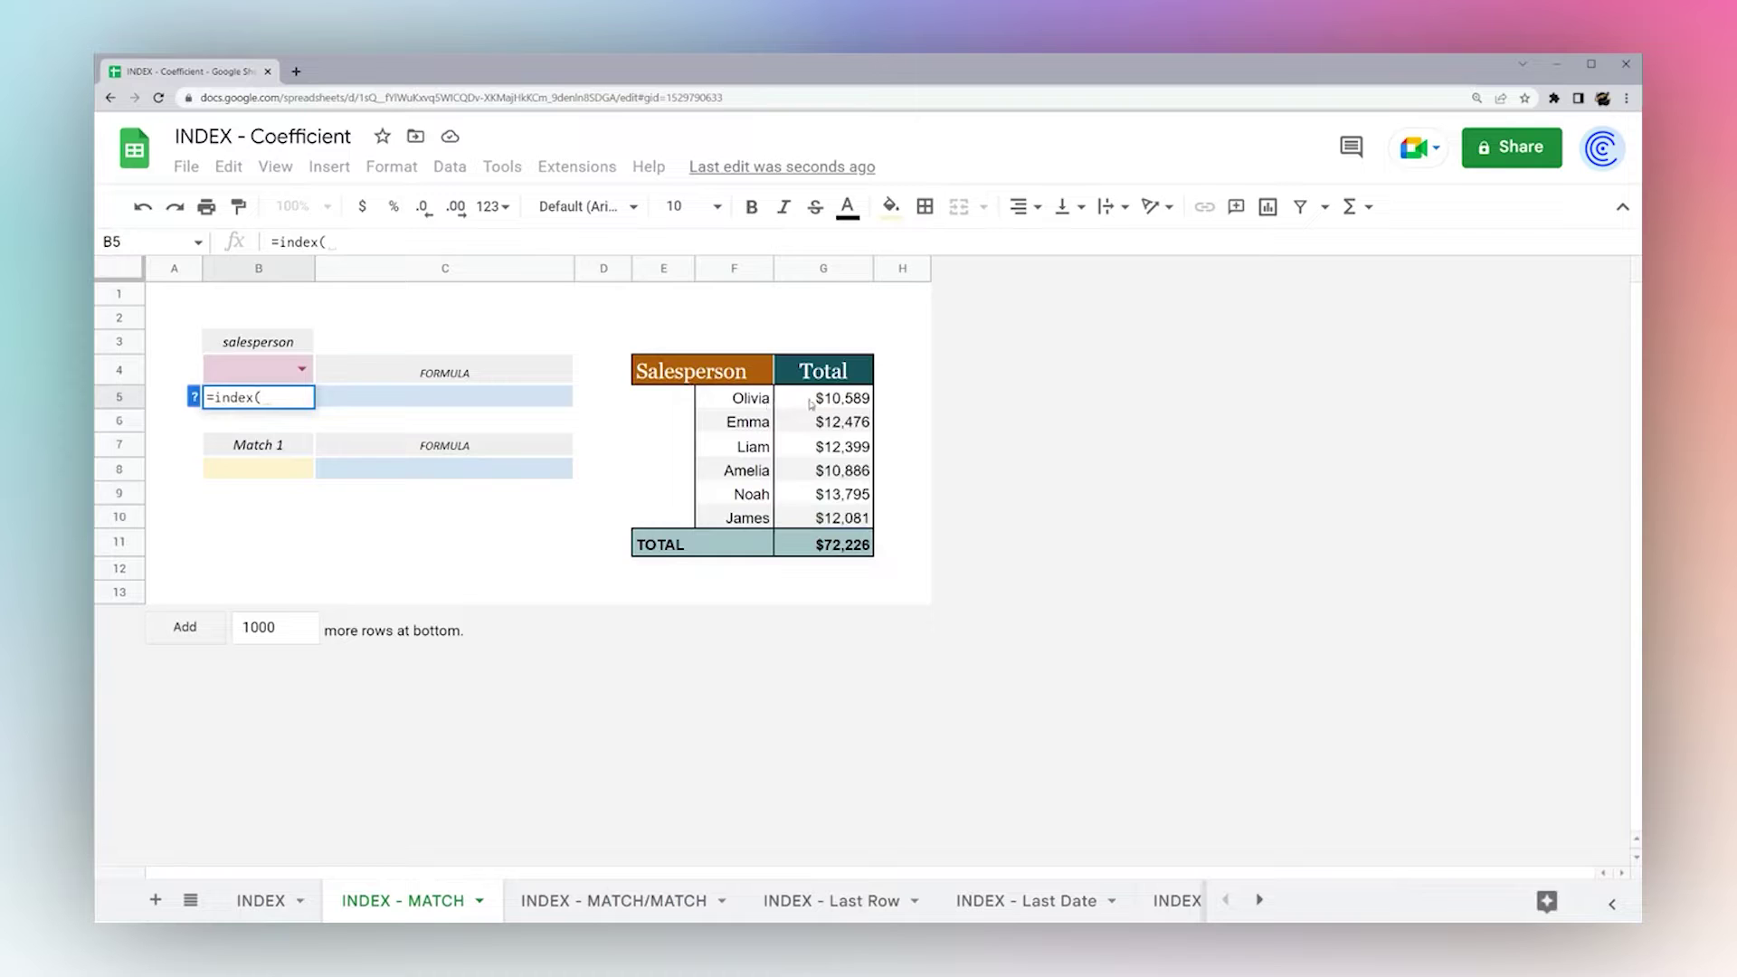
drag(809, 398, 831, 529)
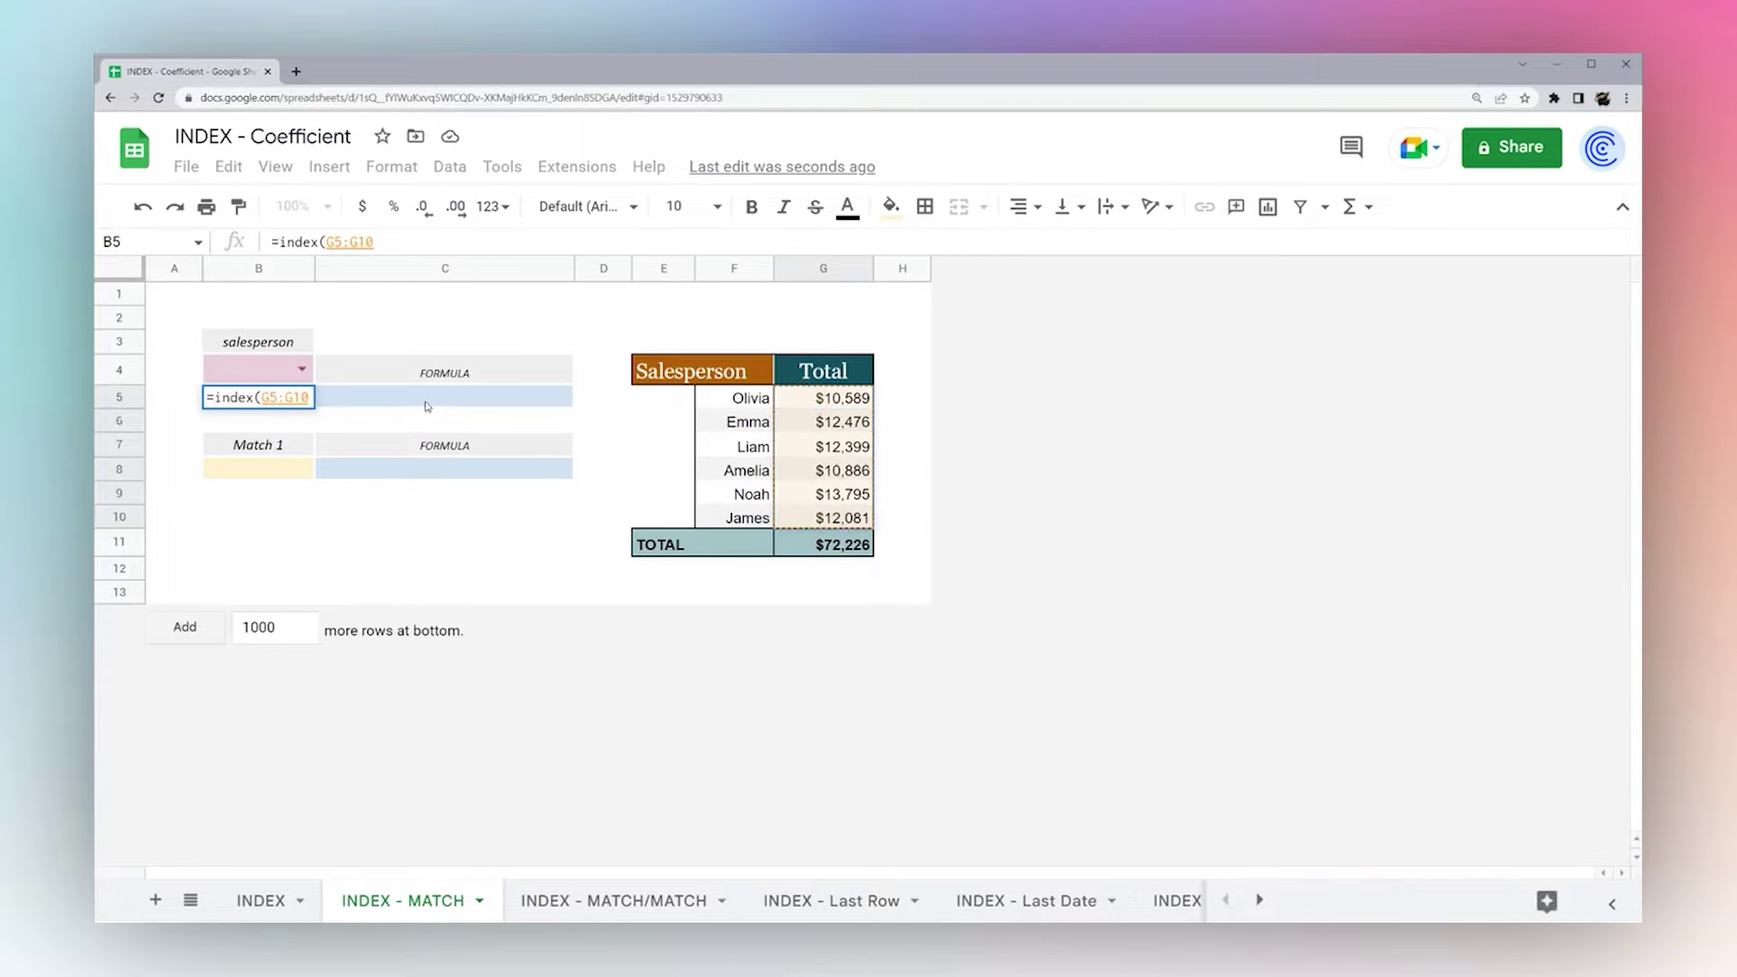
text(,)
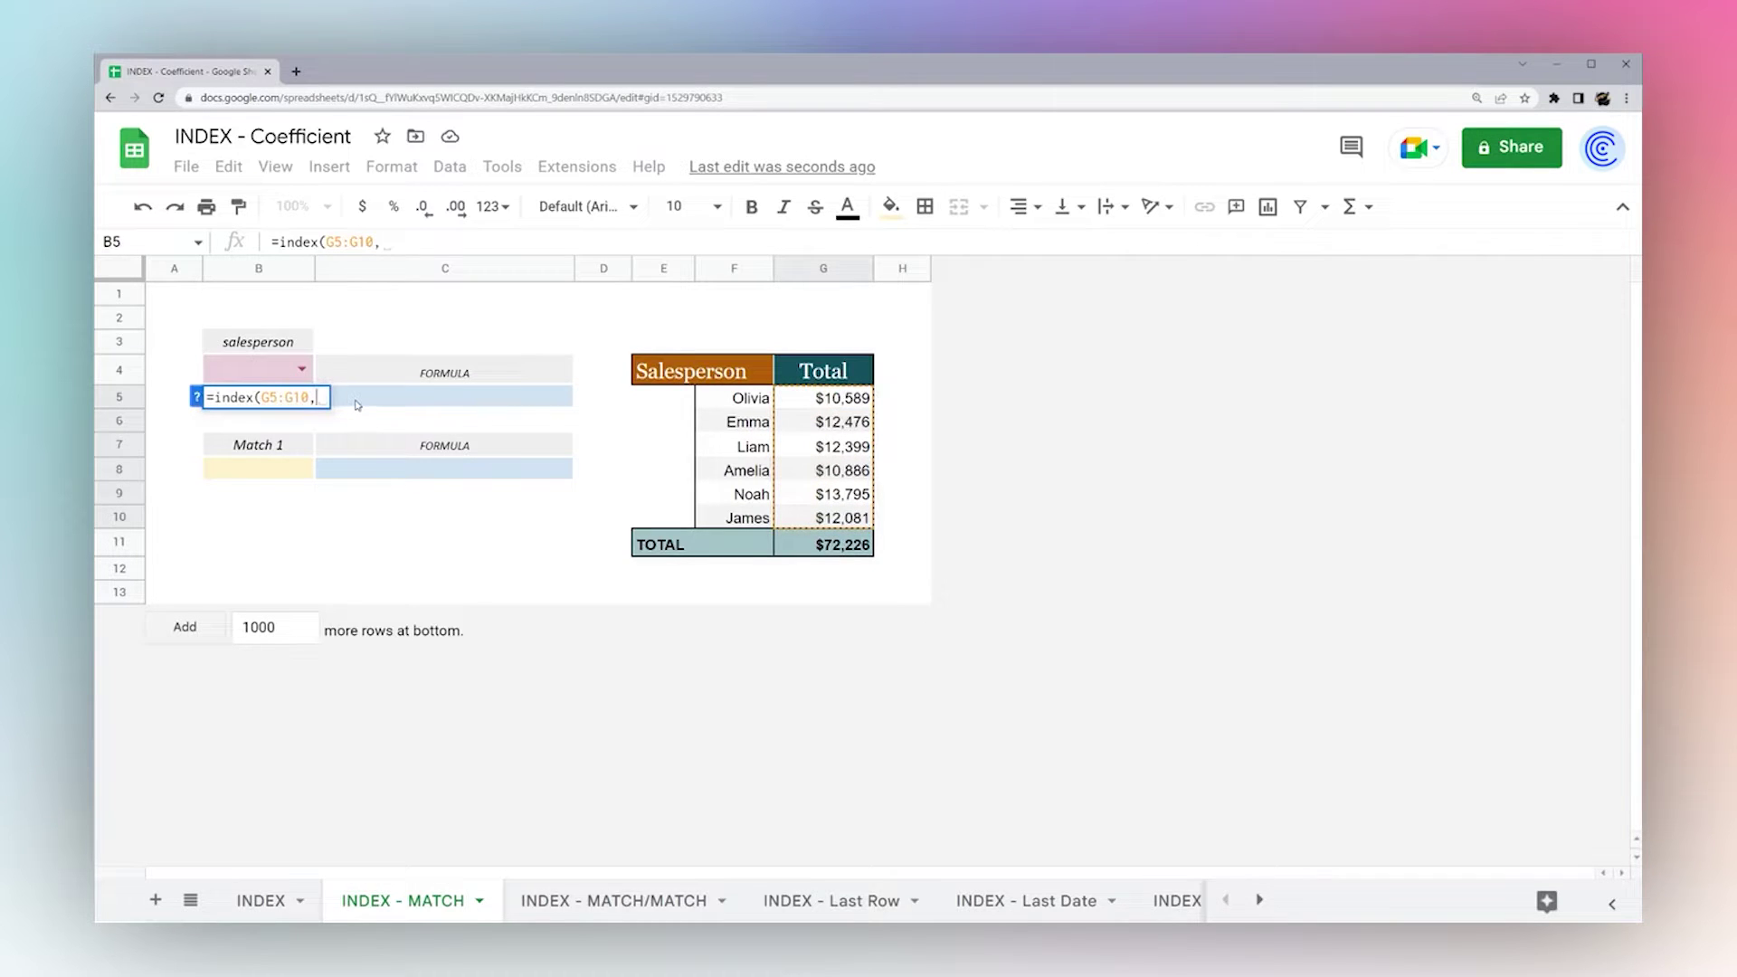
text(1,1)
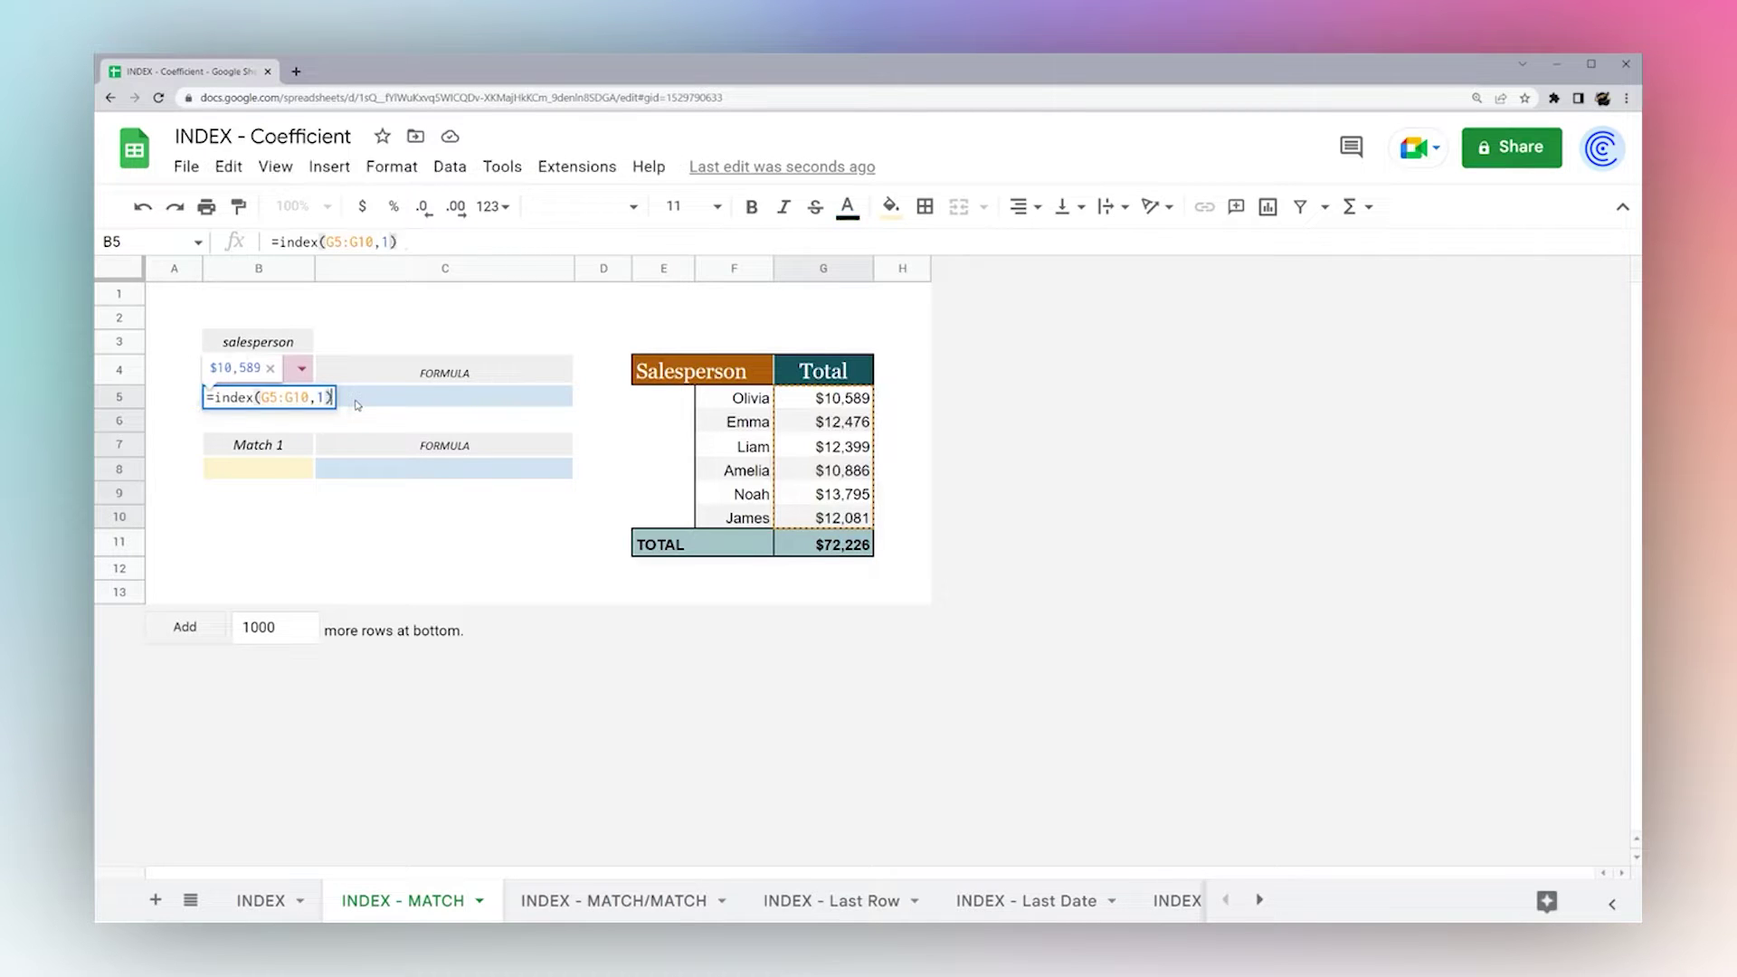
text())
key(Return)
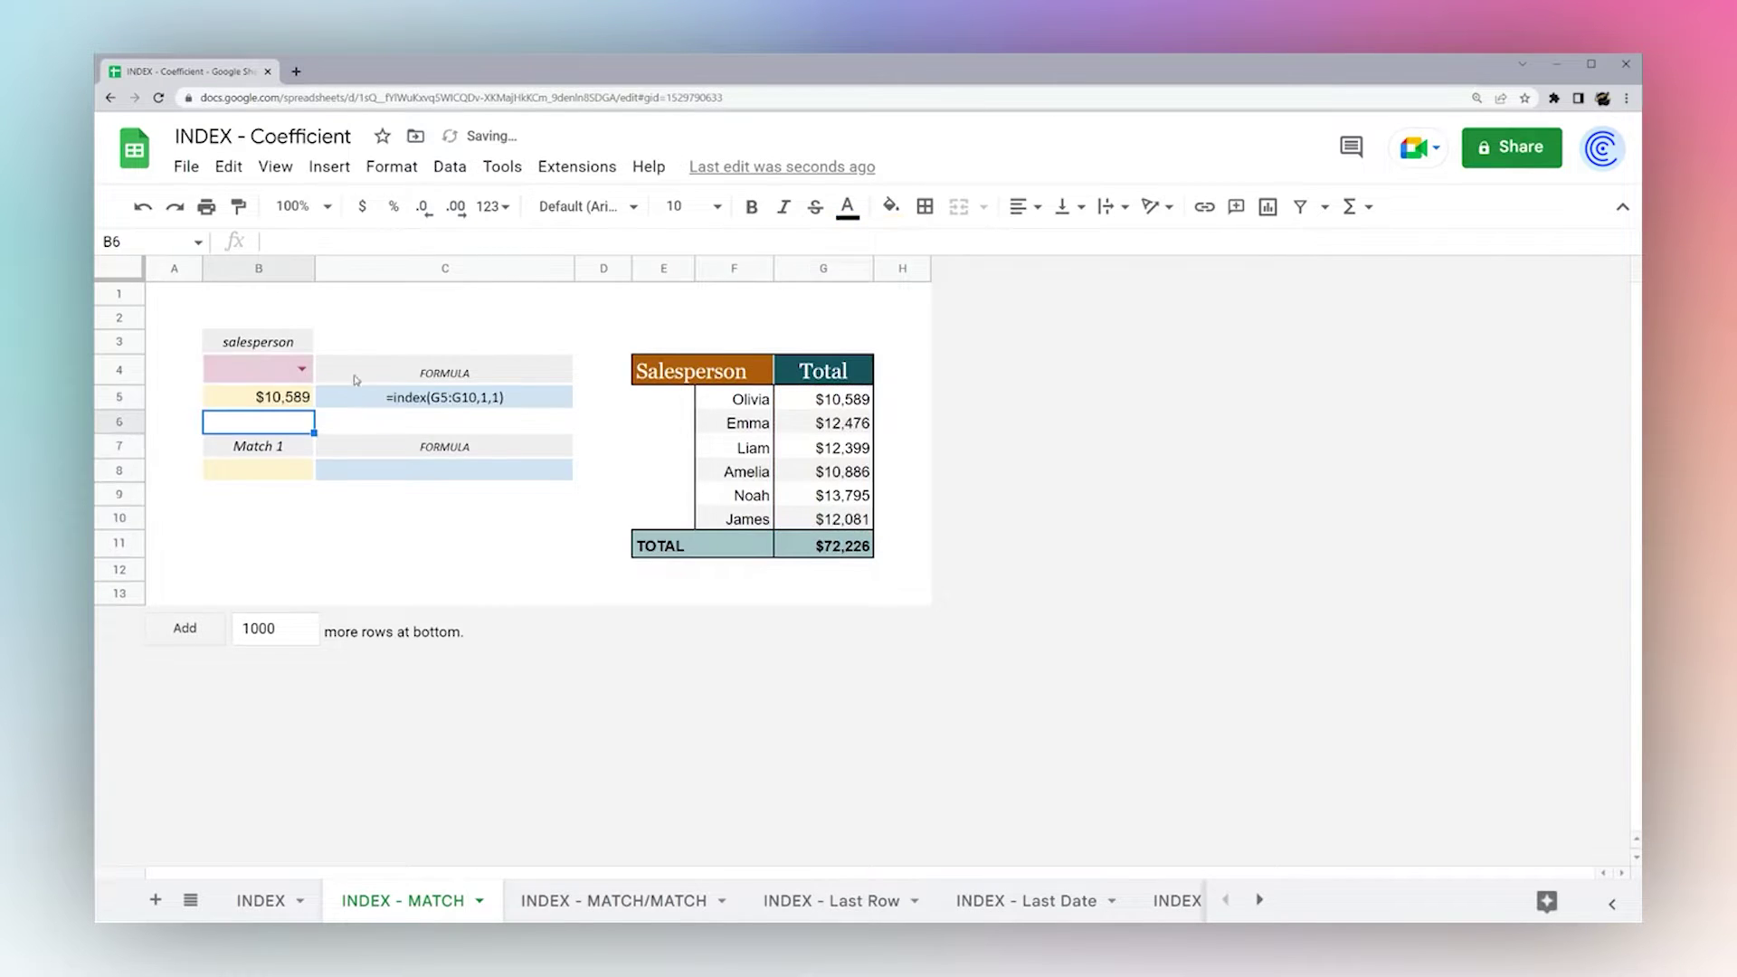
click(457, 401)
click(282, 396)
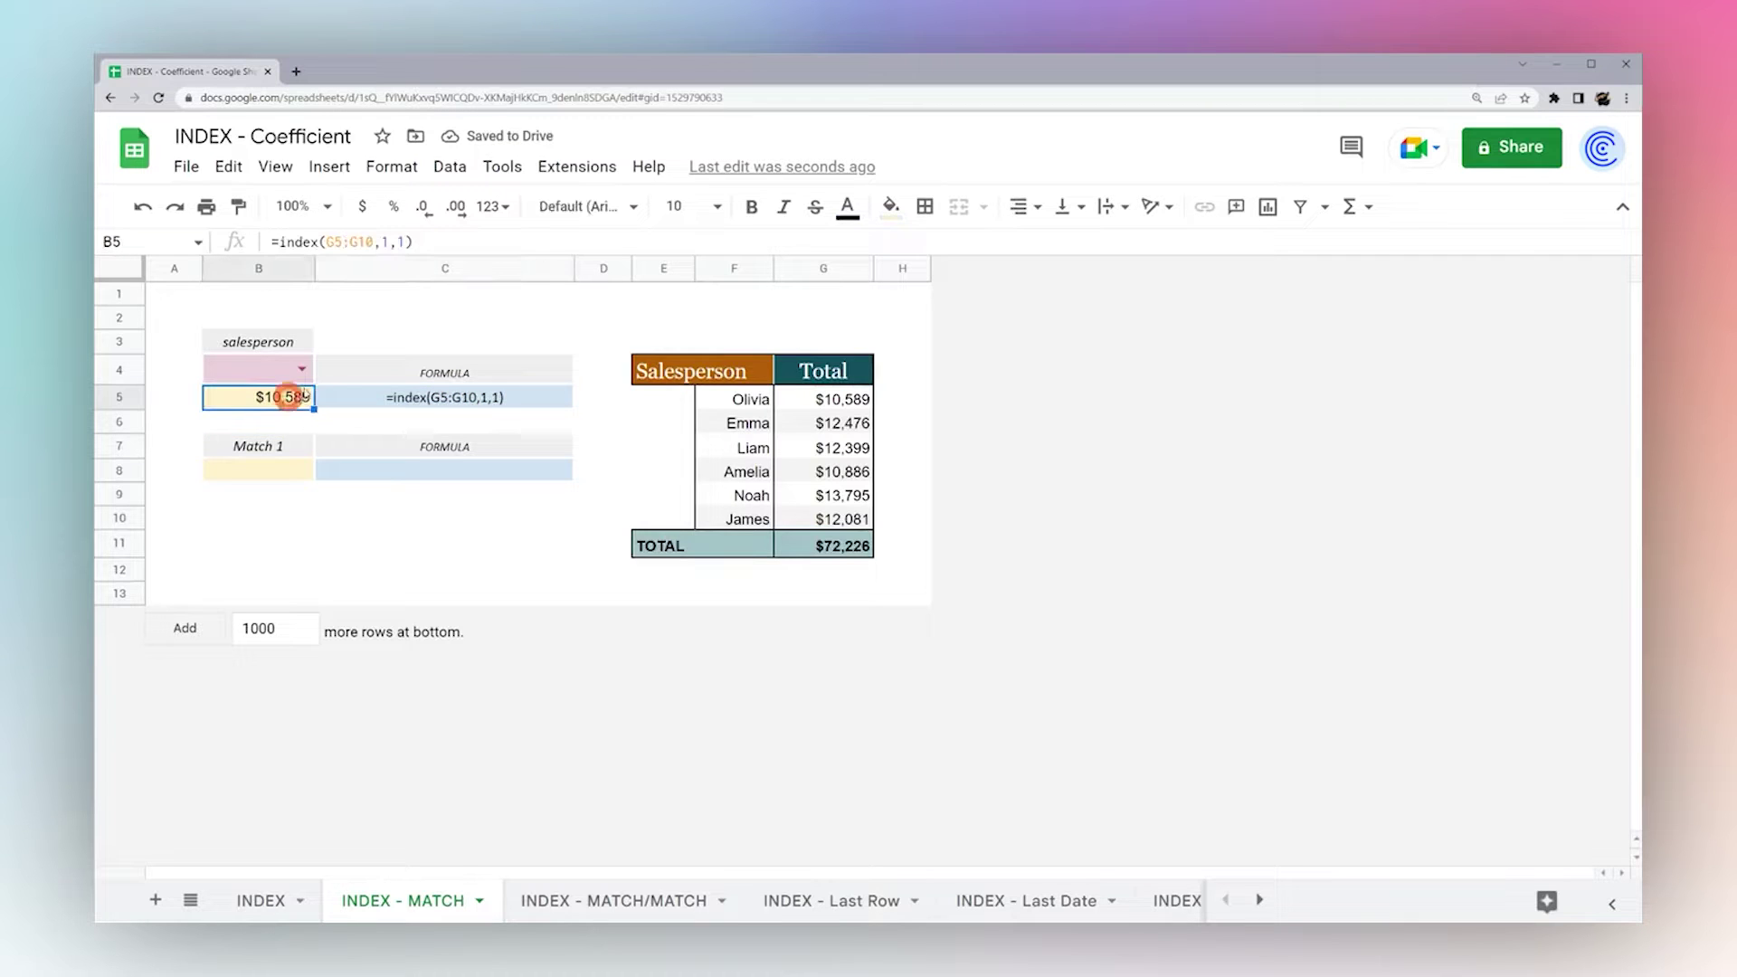
Choose Liam as the salesperson in the B4 dropdown.
click(301, 370)
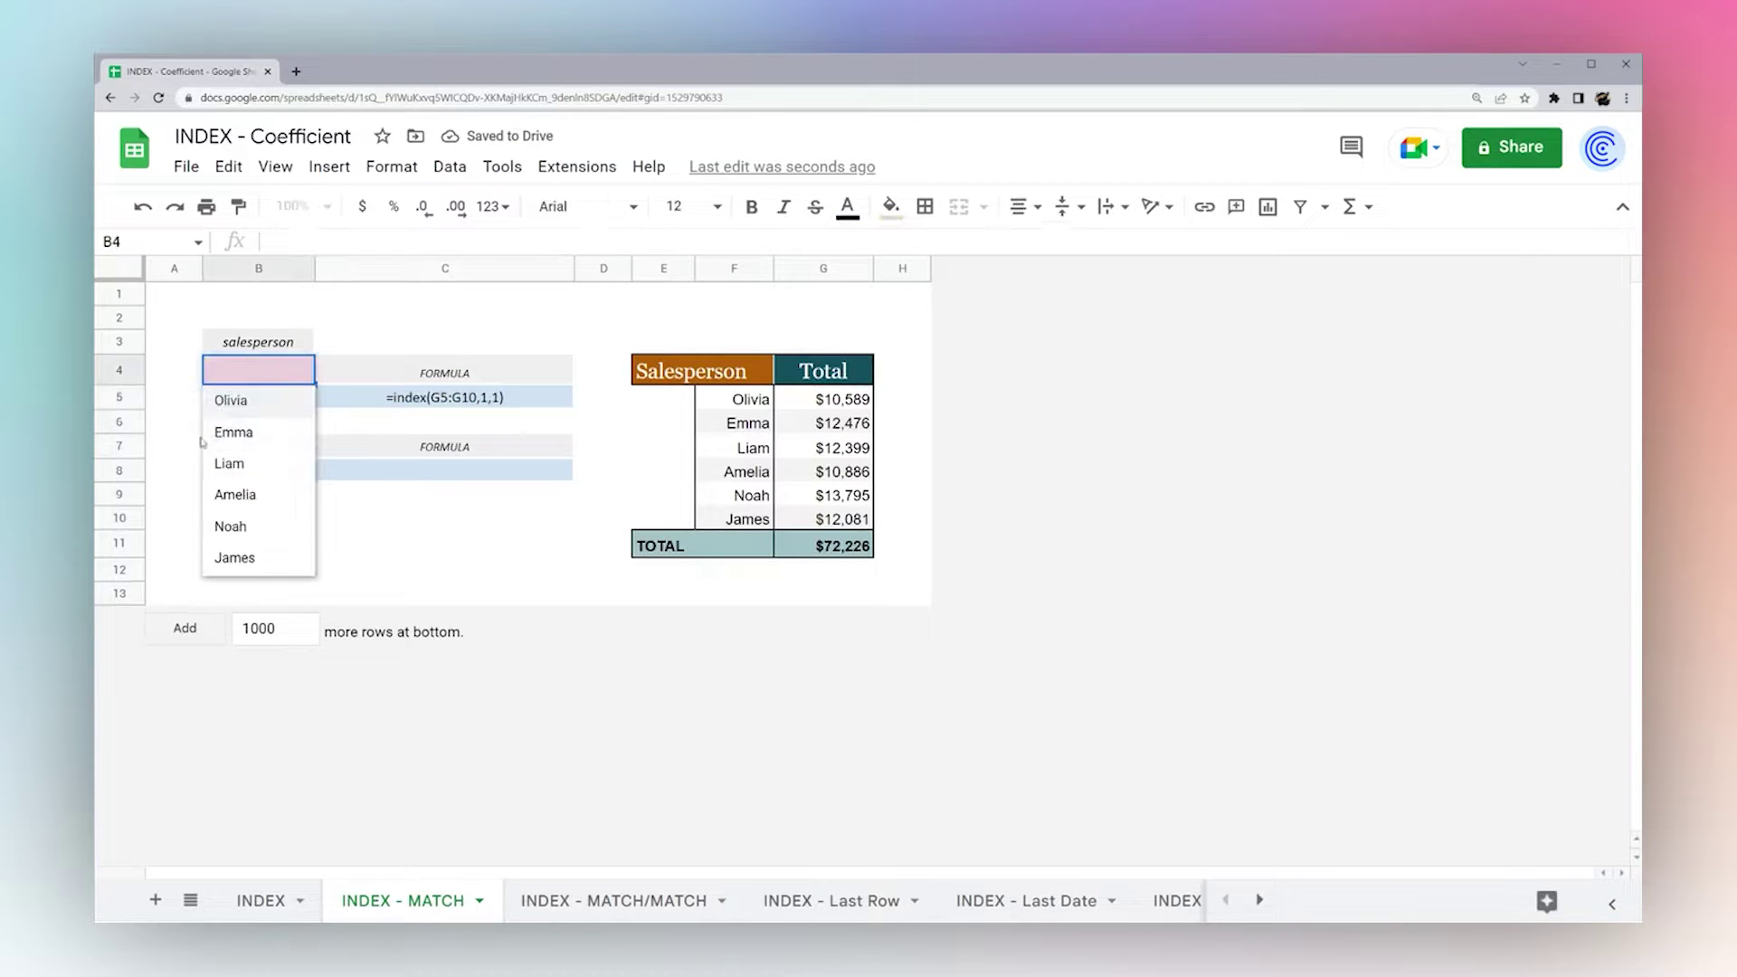
click(162, 422)
click(264, 471)
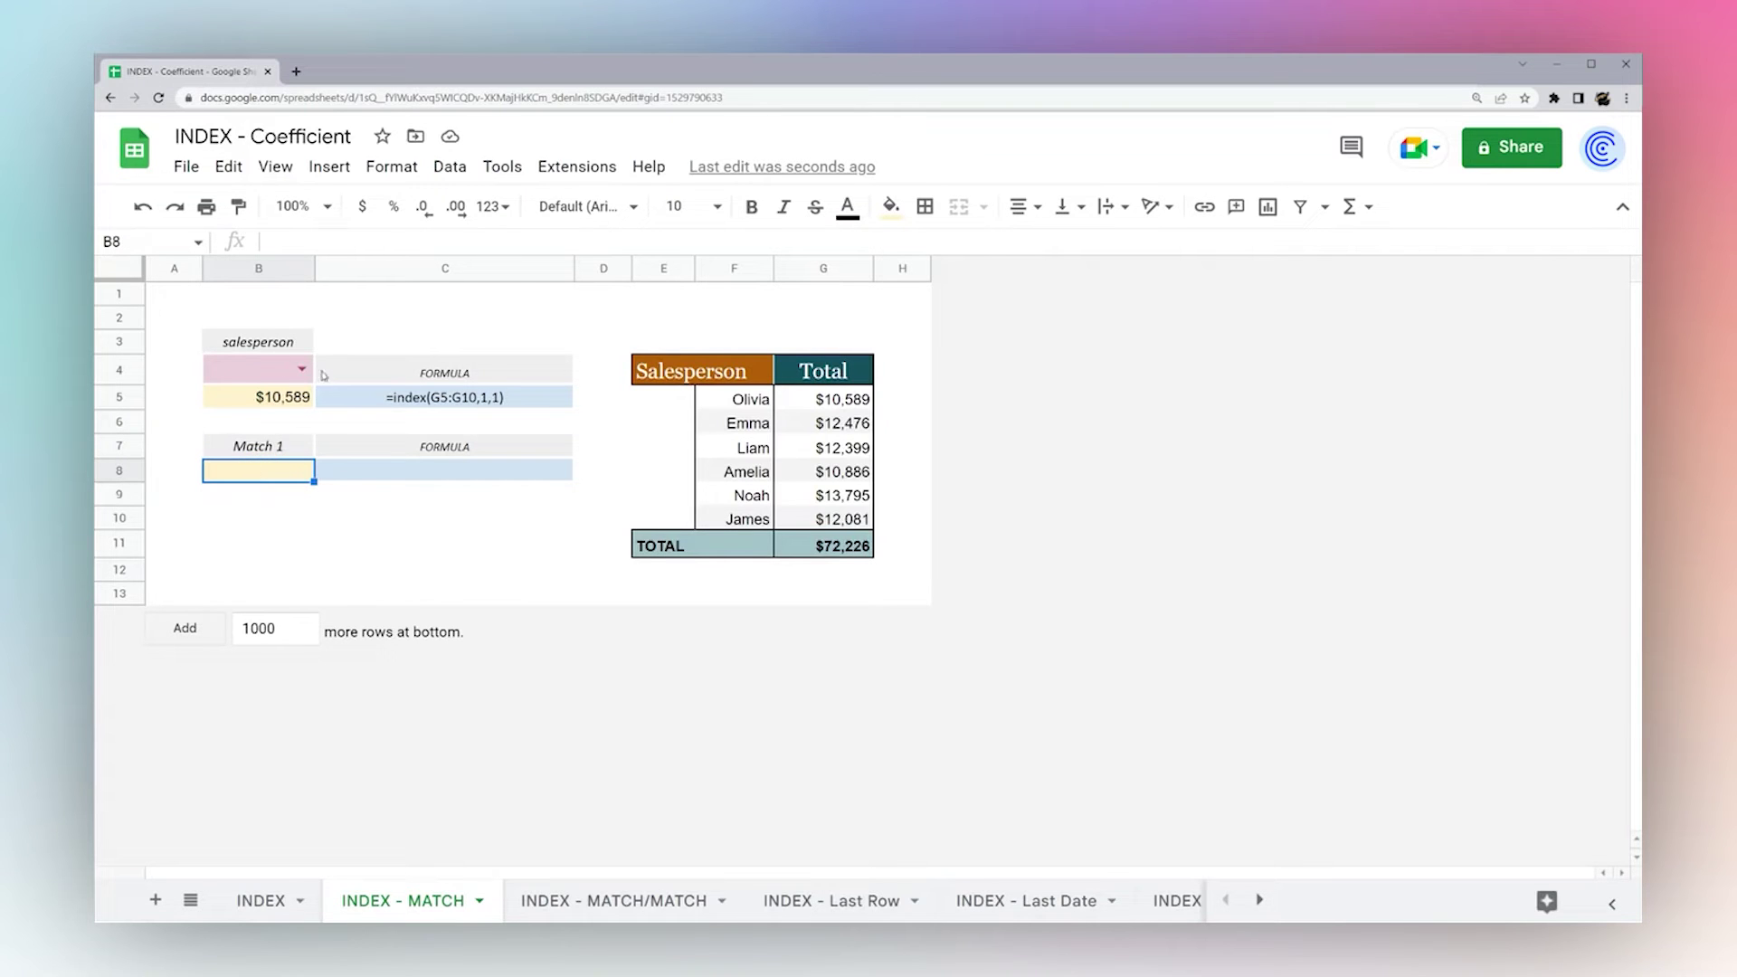
click(302, 369)
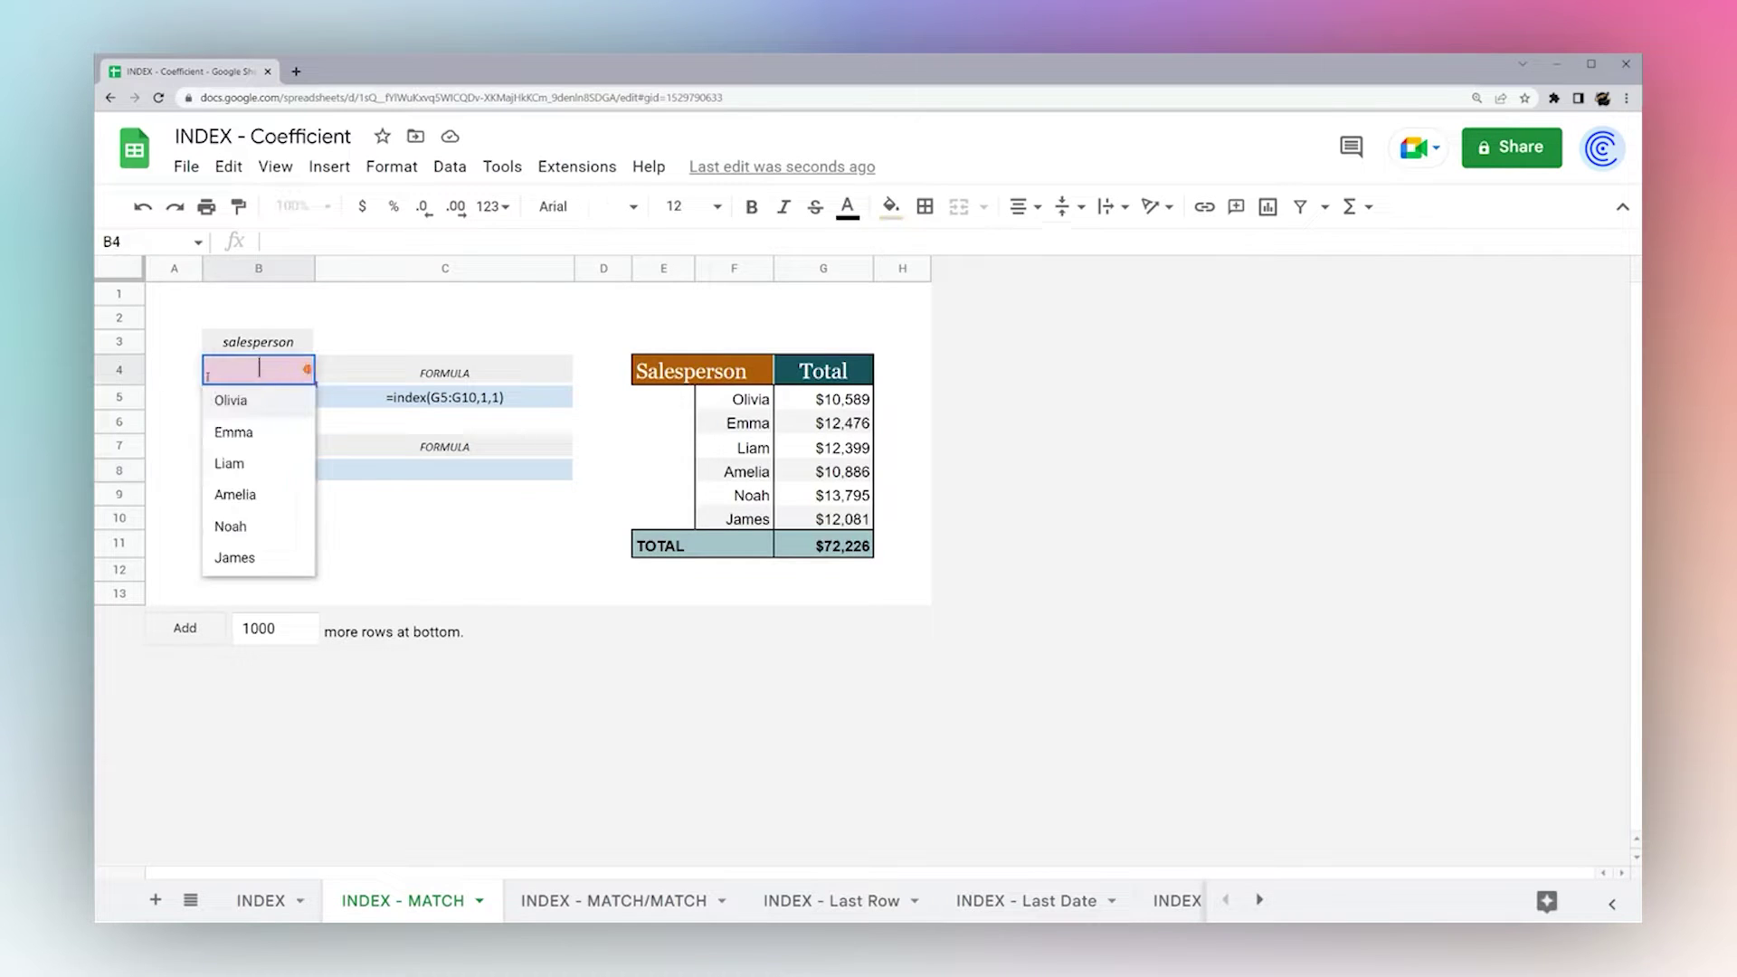
click(230, 464)
Enter =match(B4,F5:F10,0) in B8, returning 3 as Liam's position.
click(264, 470)
text(=match()
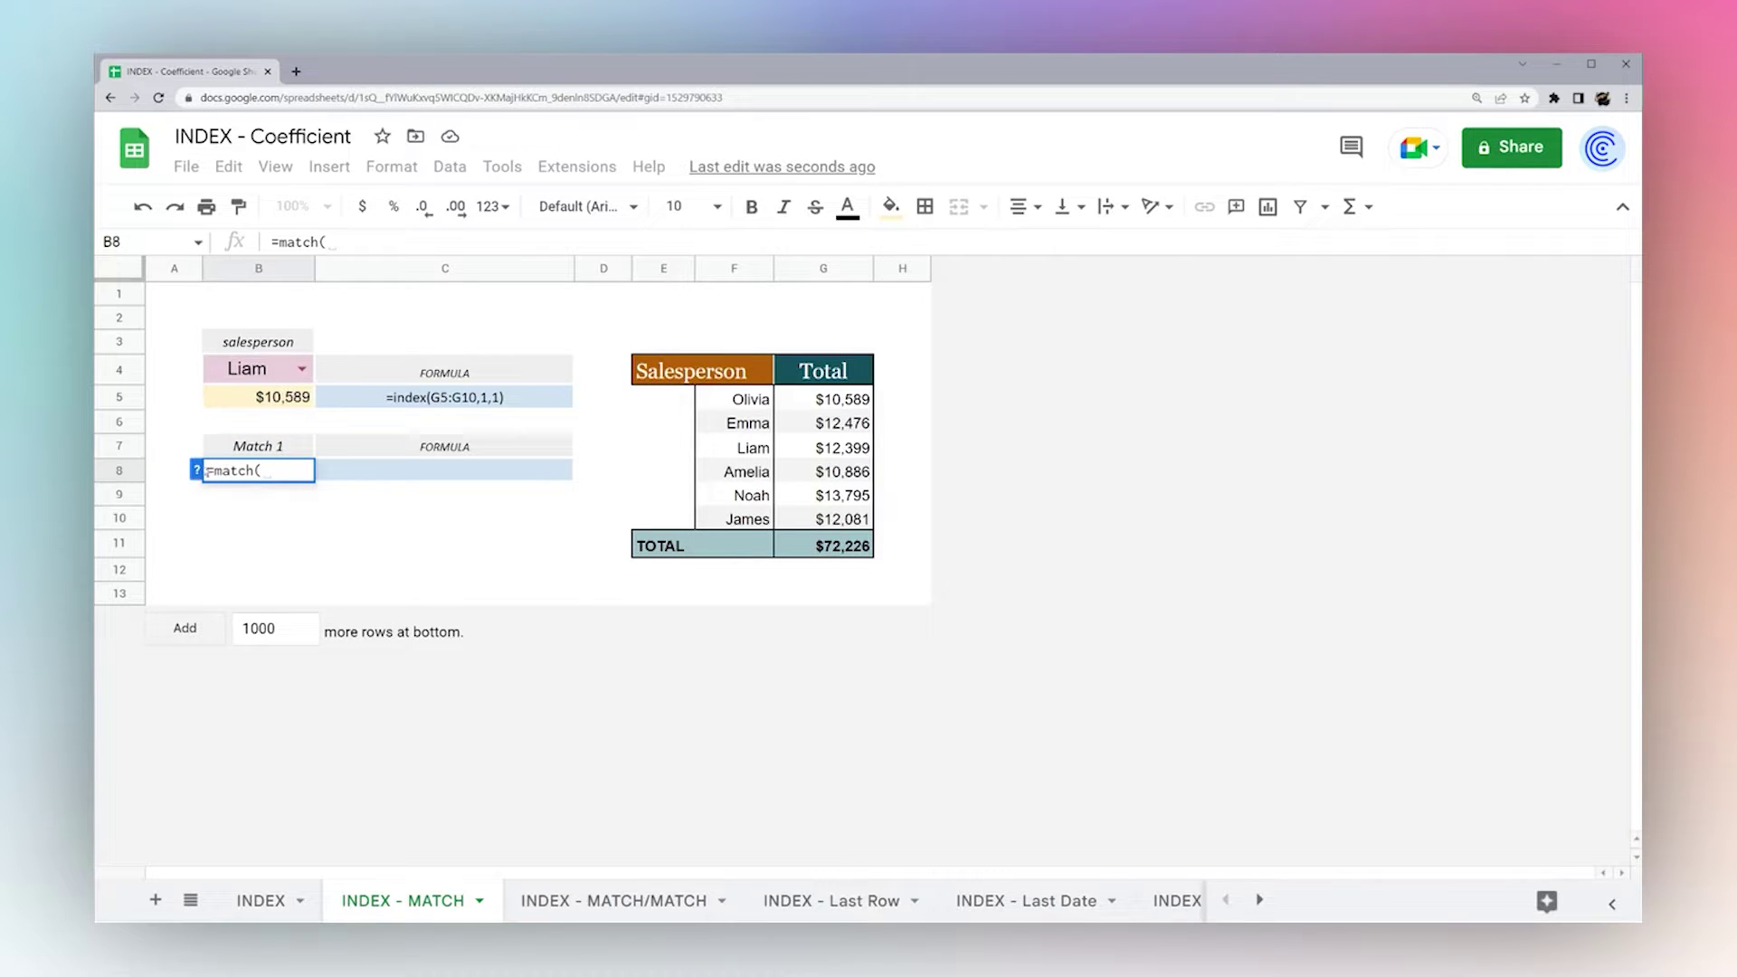
click(196, 471)
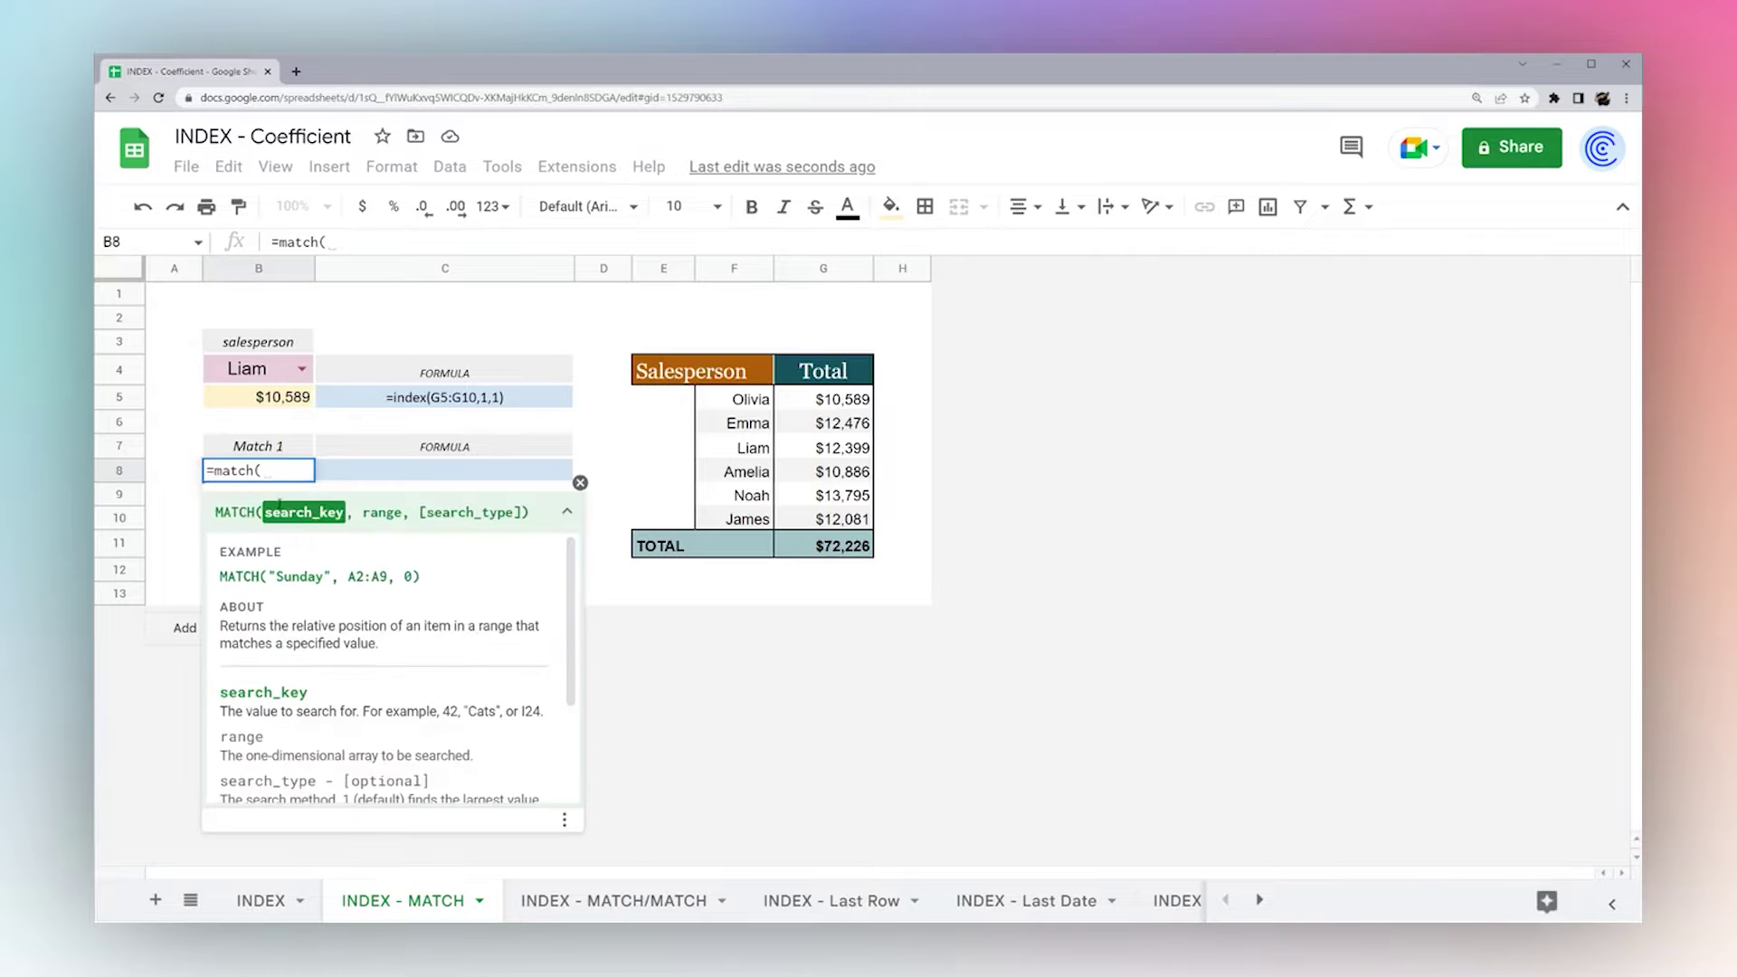
click(279, 371)
text(,)
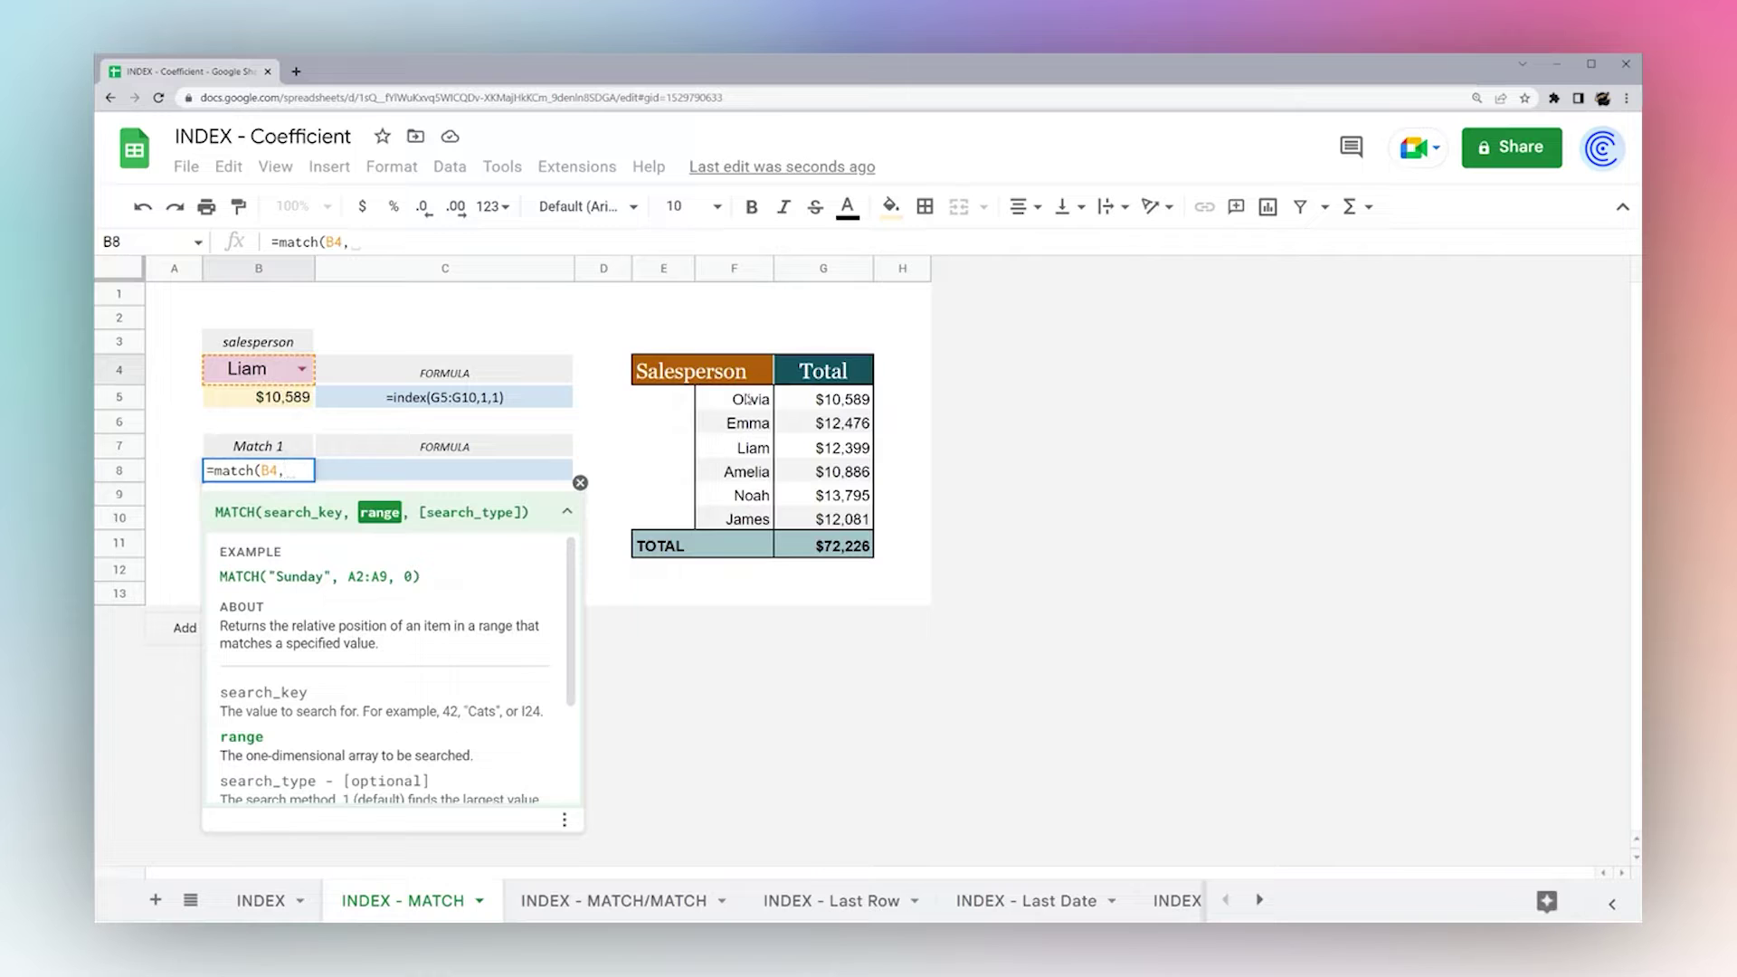
drag(747, 398, 749, 520)
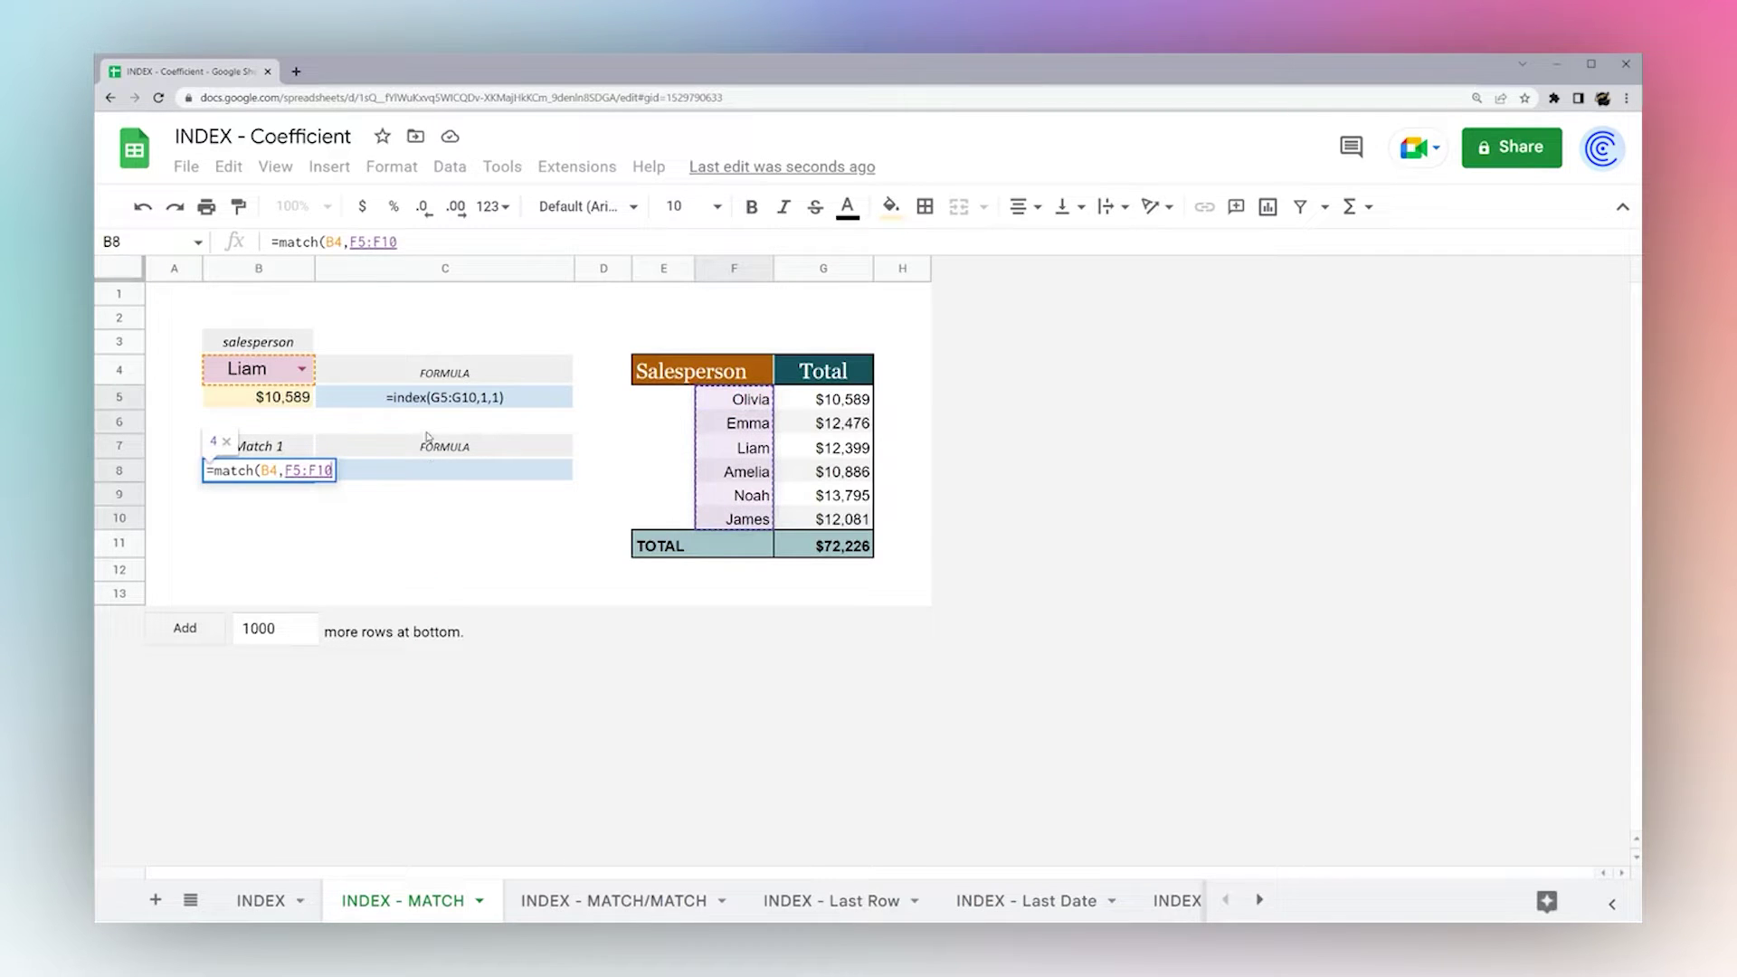
text(,0))
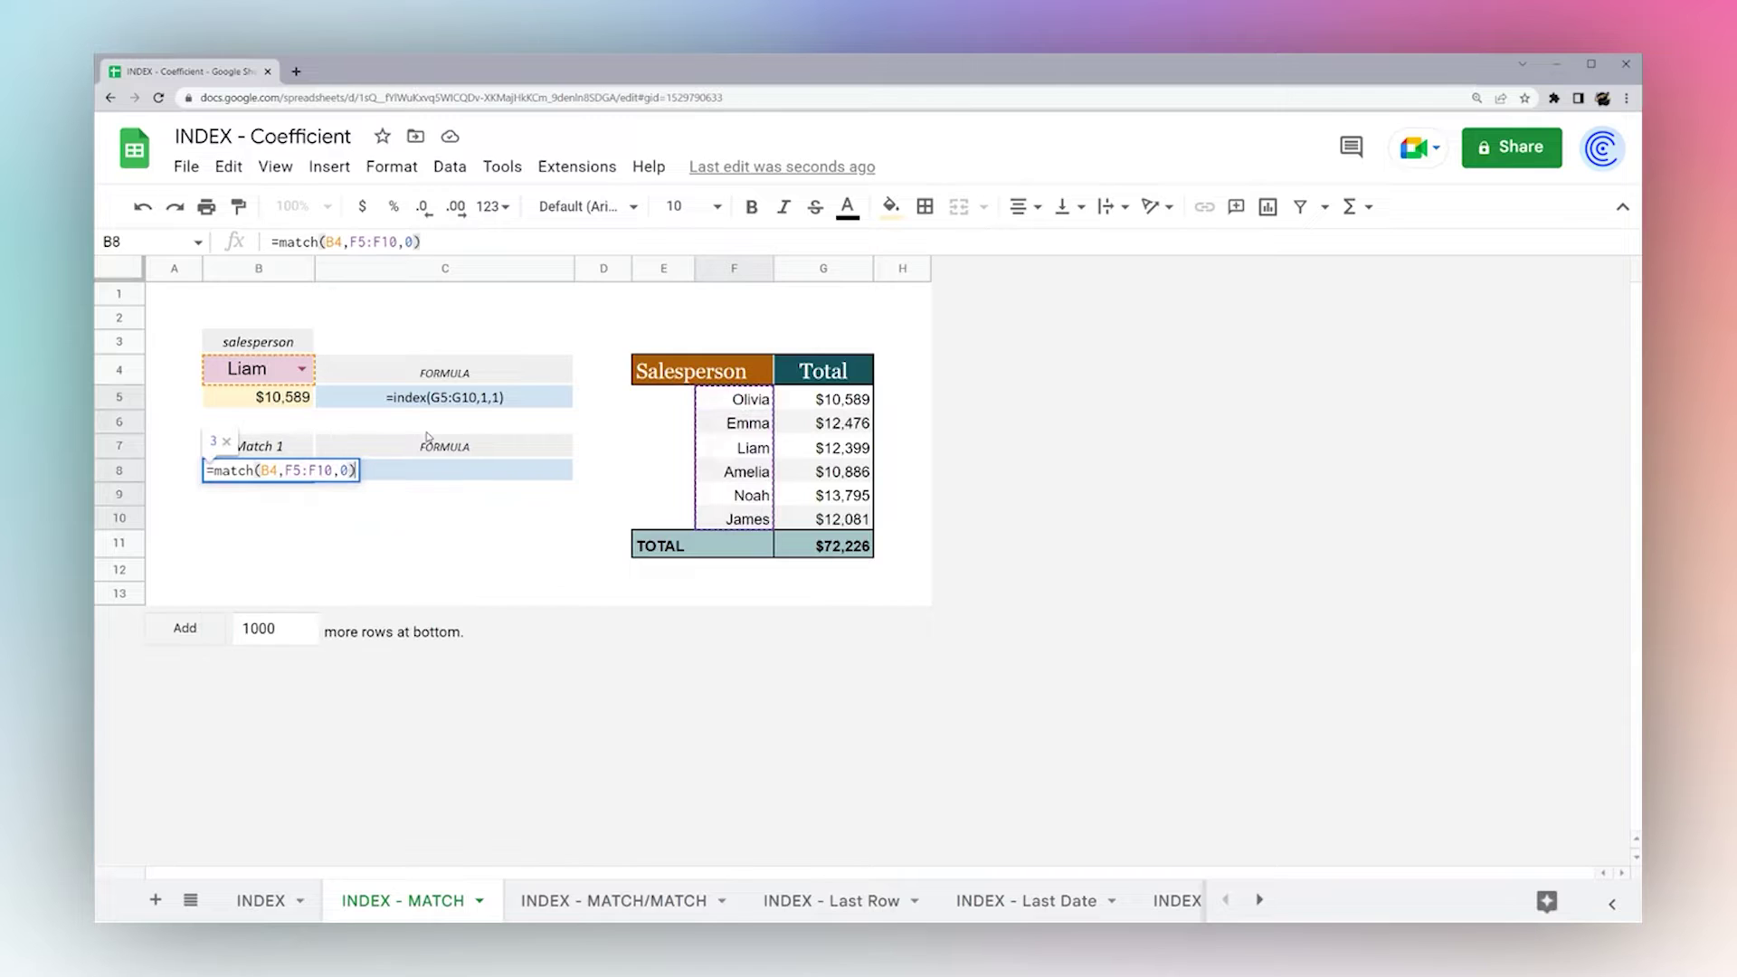
key(Return)
click(270, 472)
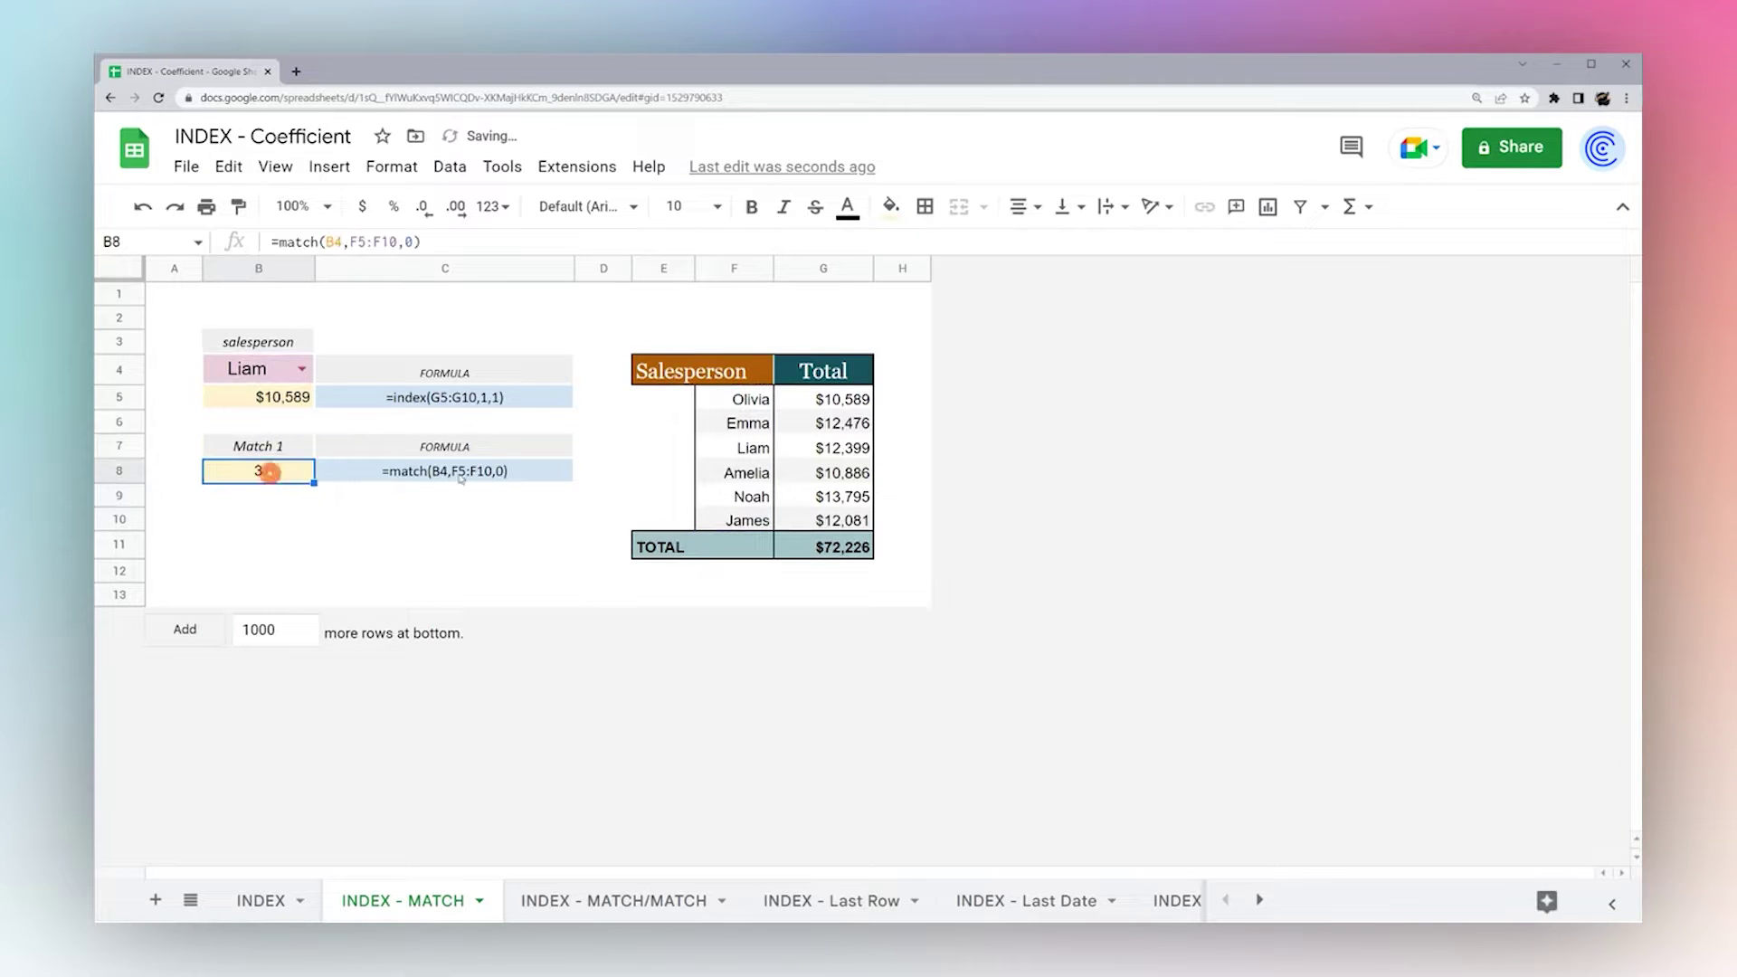
Make B5's INDEX use B8 as its row, =index(G5:G10,B8,1), showing Liam's total $12,399.
drag(748, 399, 748, 443)
click(823, 448)
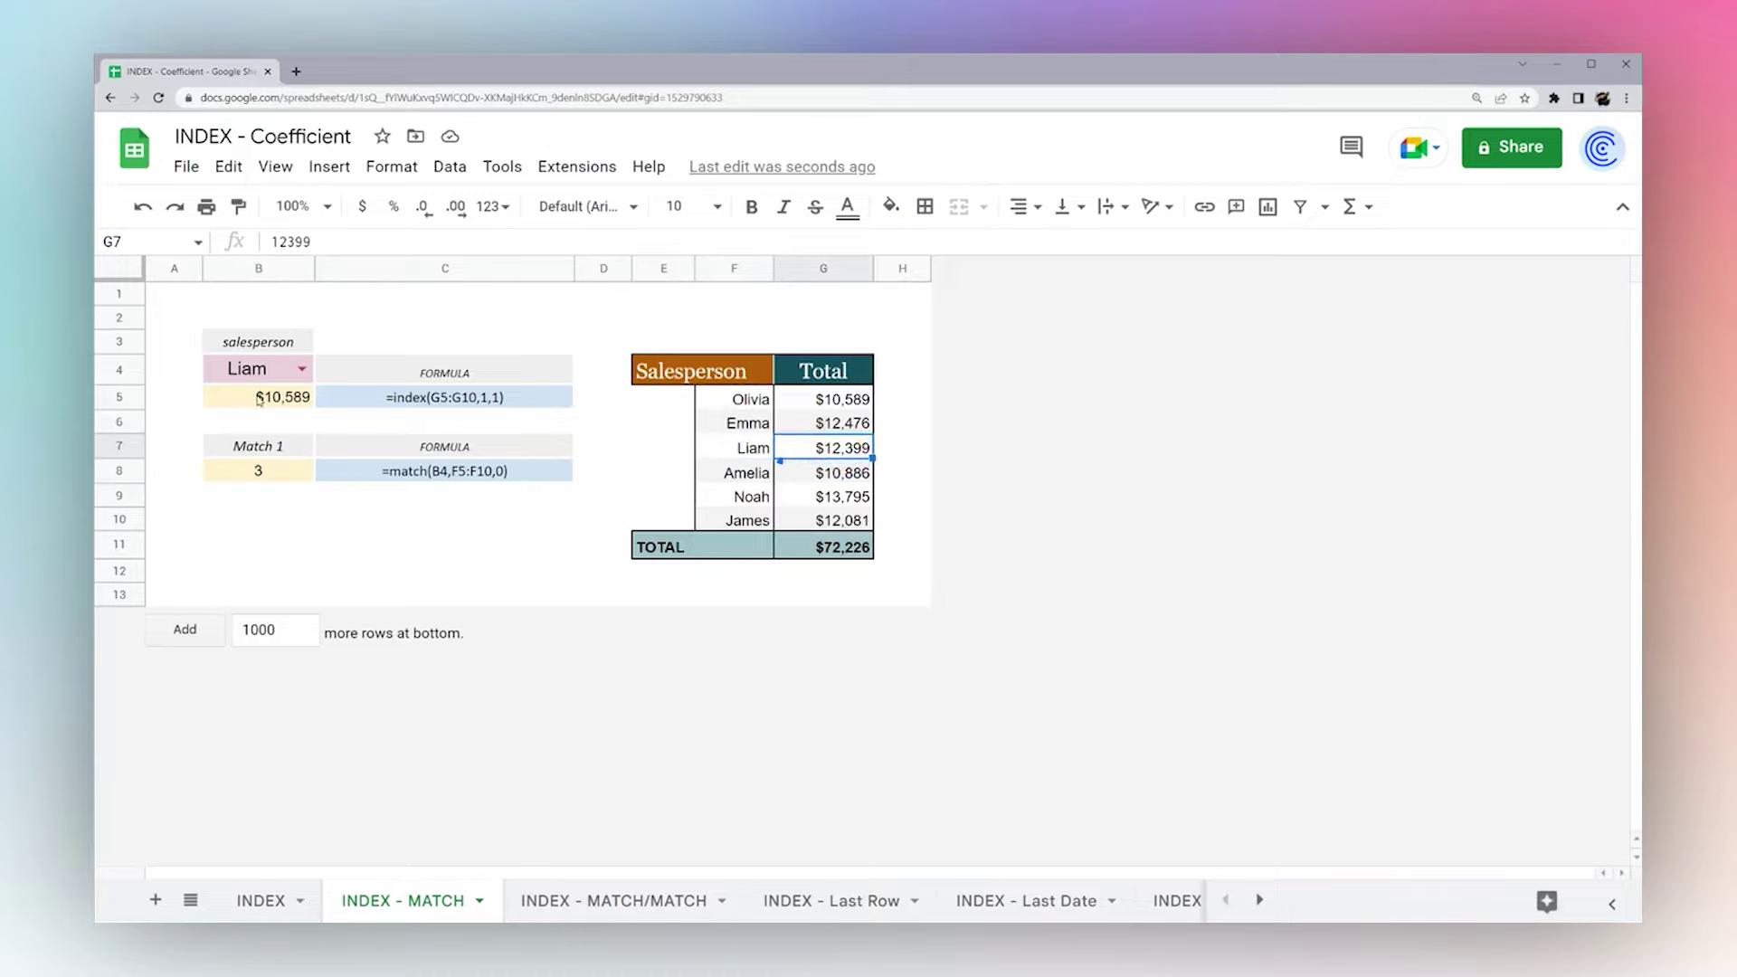
click(252, 398)
click(387, 241)
key(BackSpace)
click(246, 470)
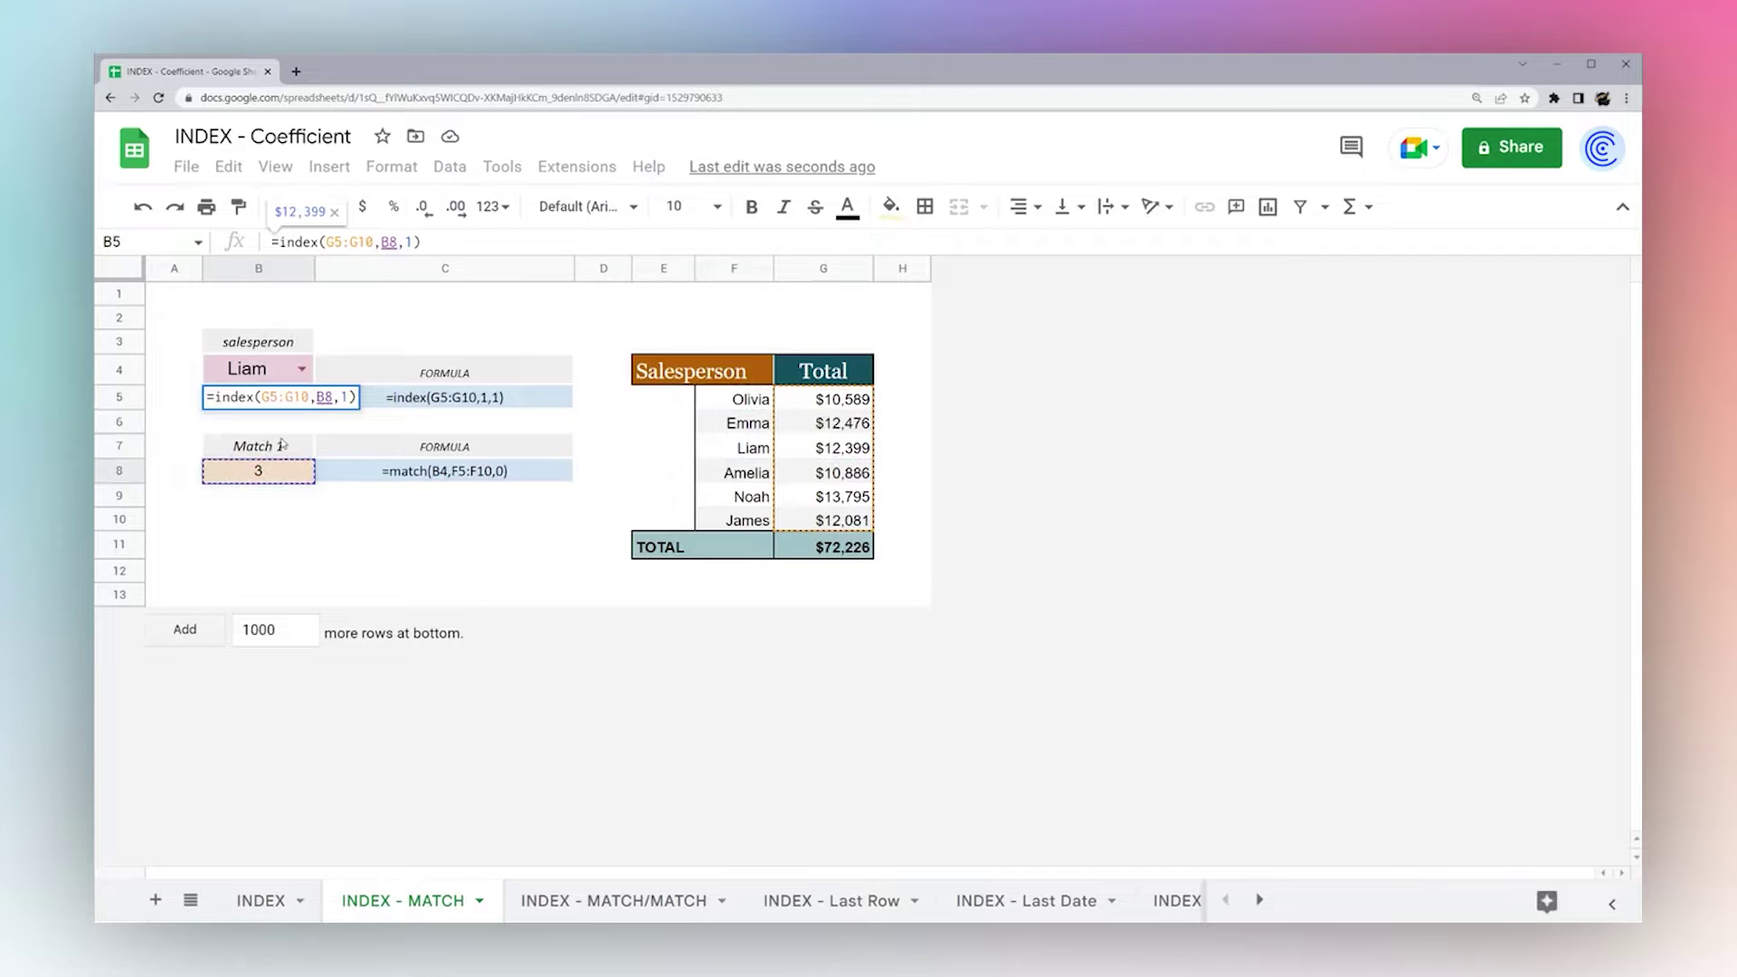
key(Return)
click(276, 391)
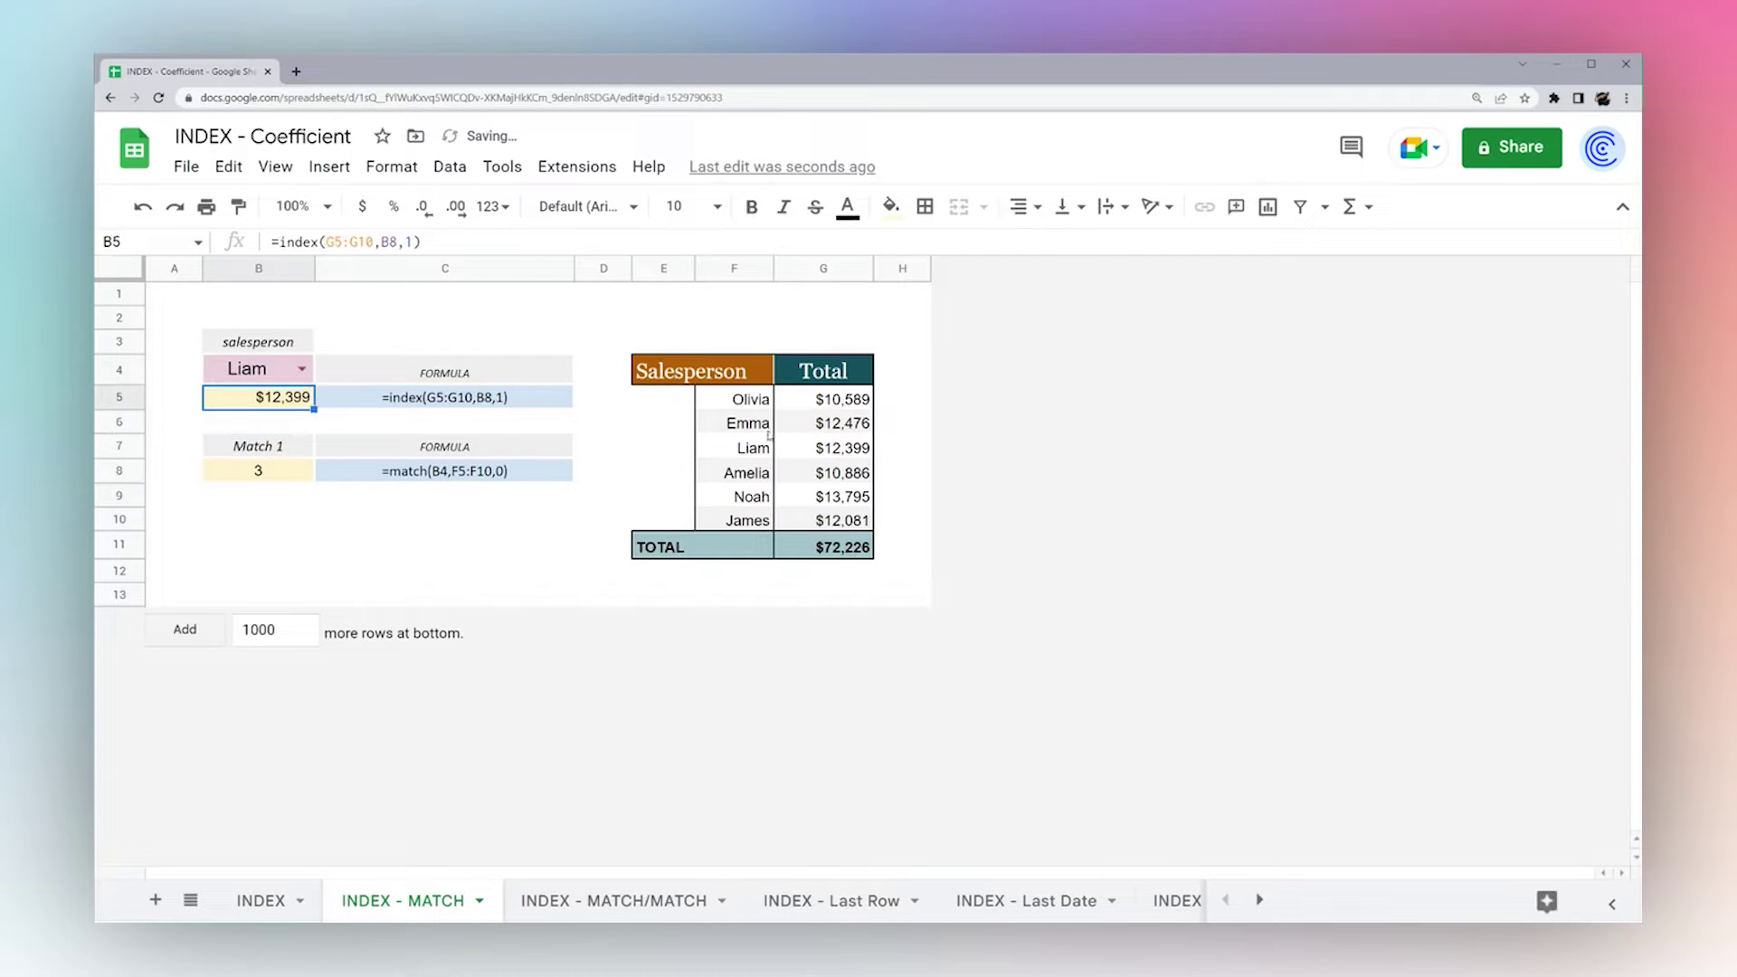
click(794, 439)
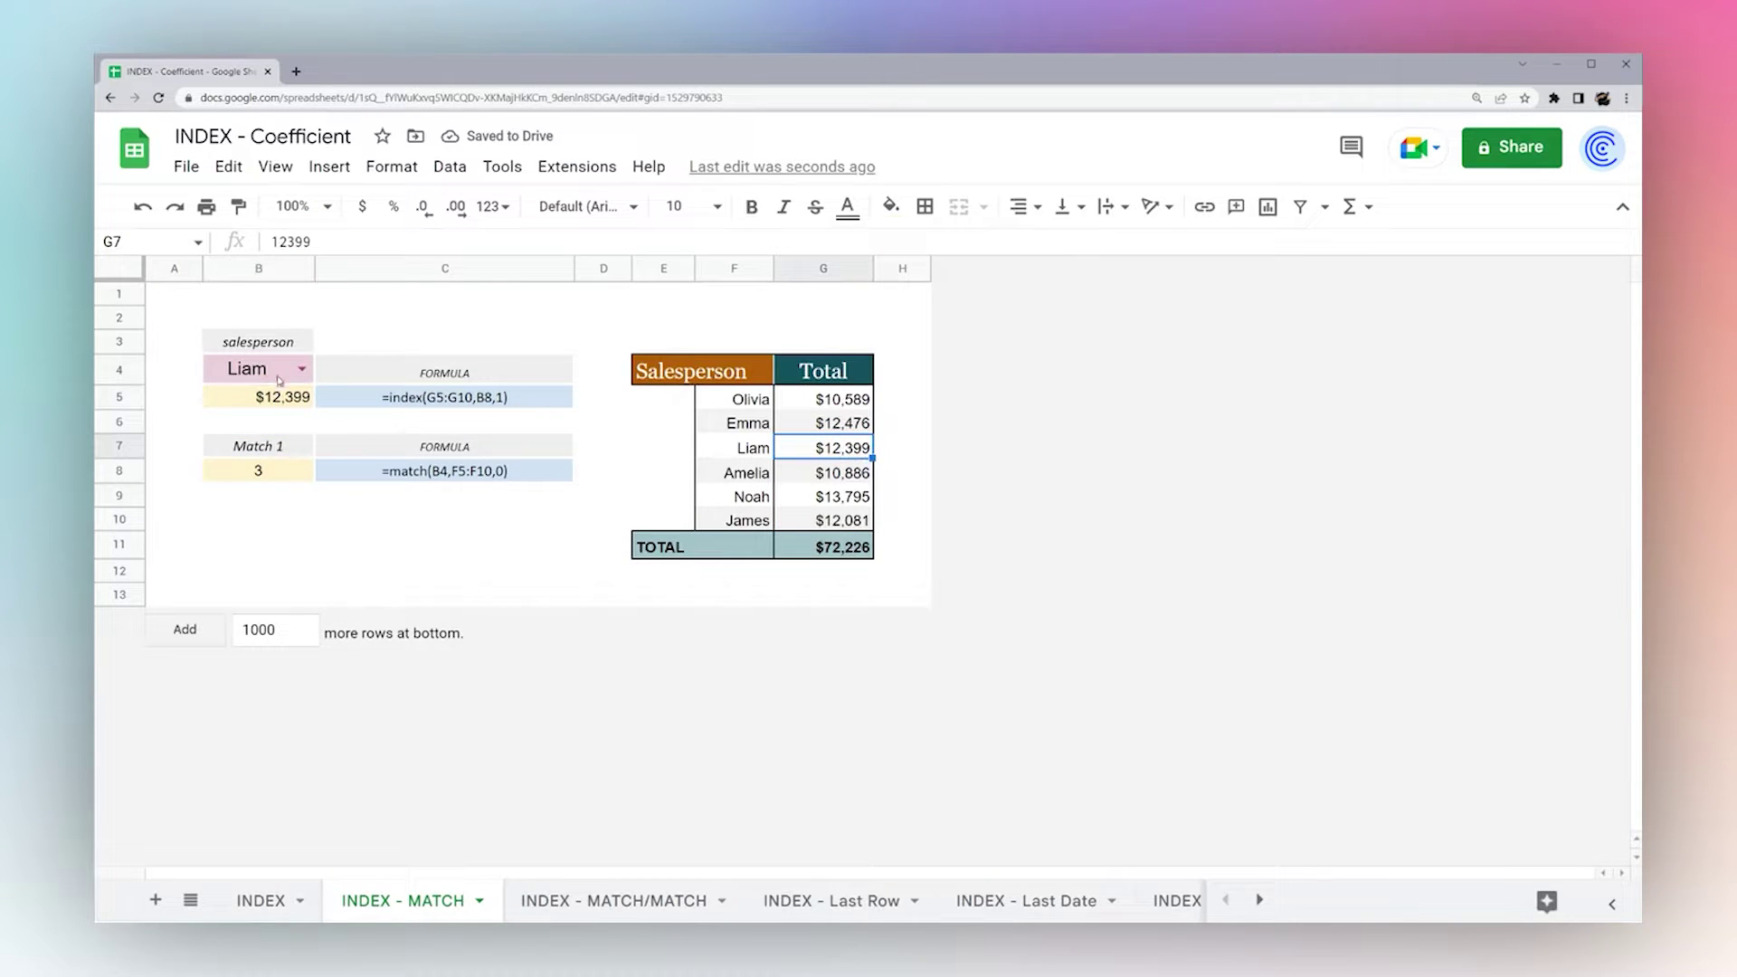
Switch B4 to Emma and confirm position 2 and her G6 total in B5.
click(300, 369)
click(240, 433)
click(270, 474)
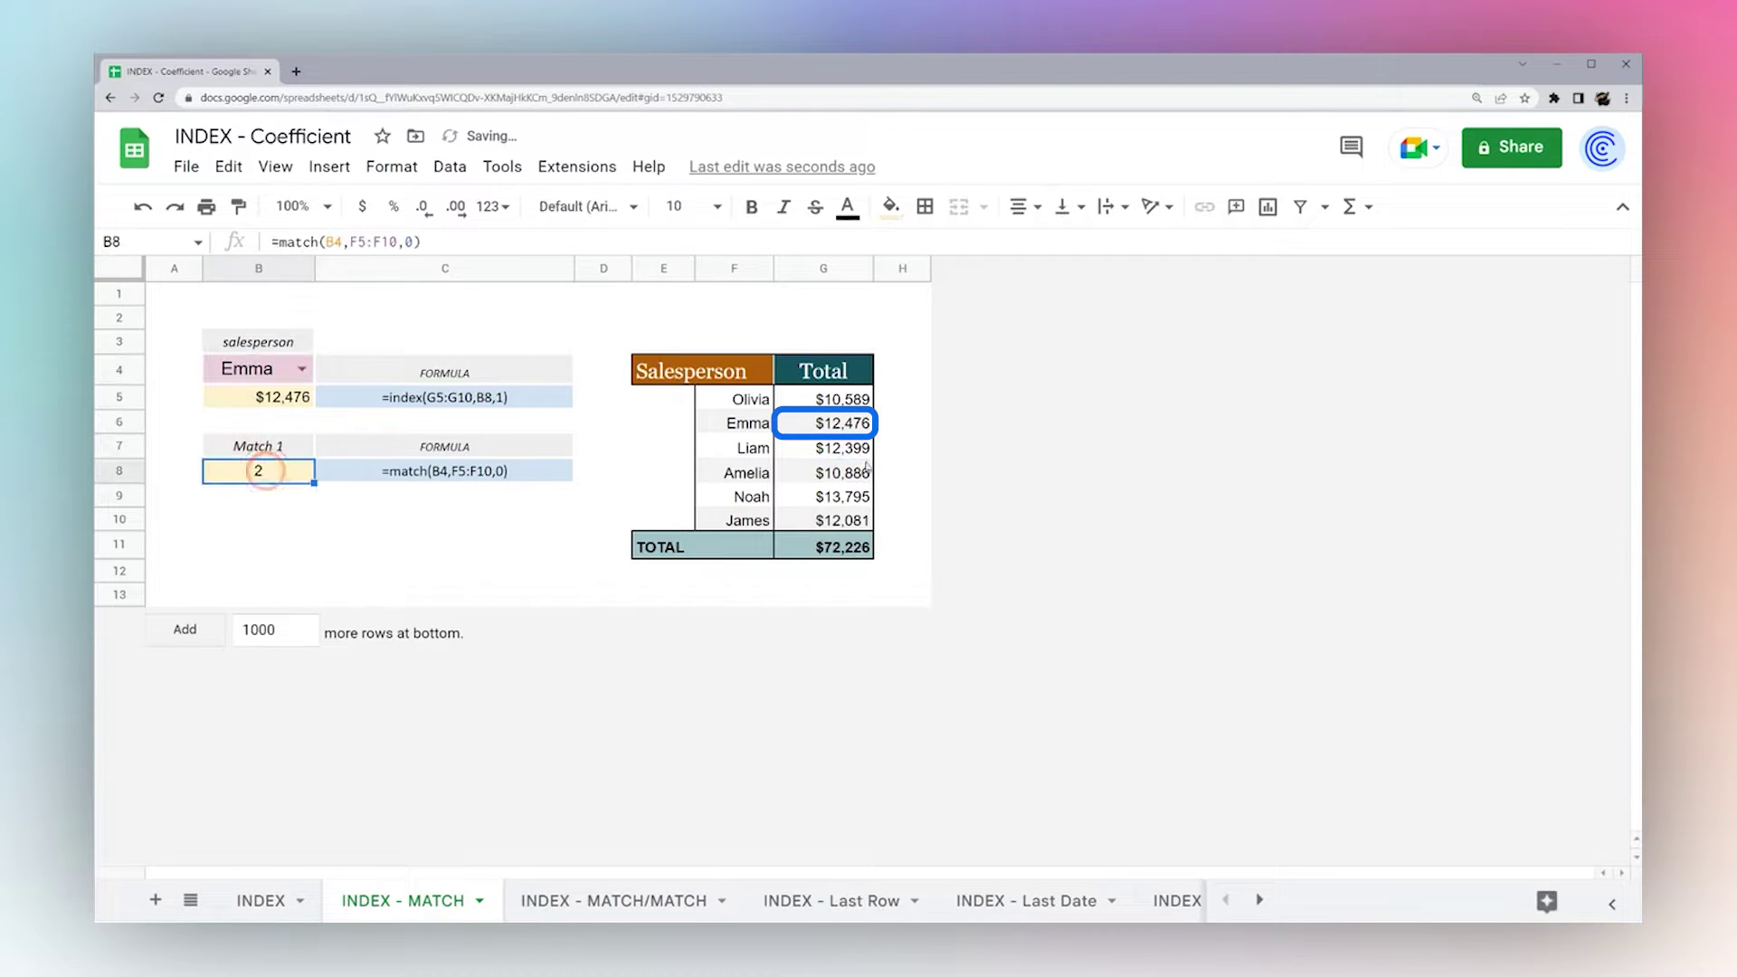
click(841, 425)
click(281, 398)
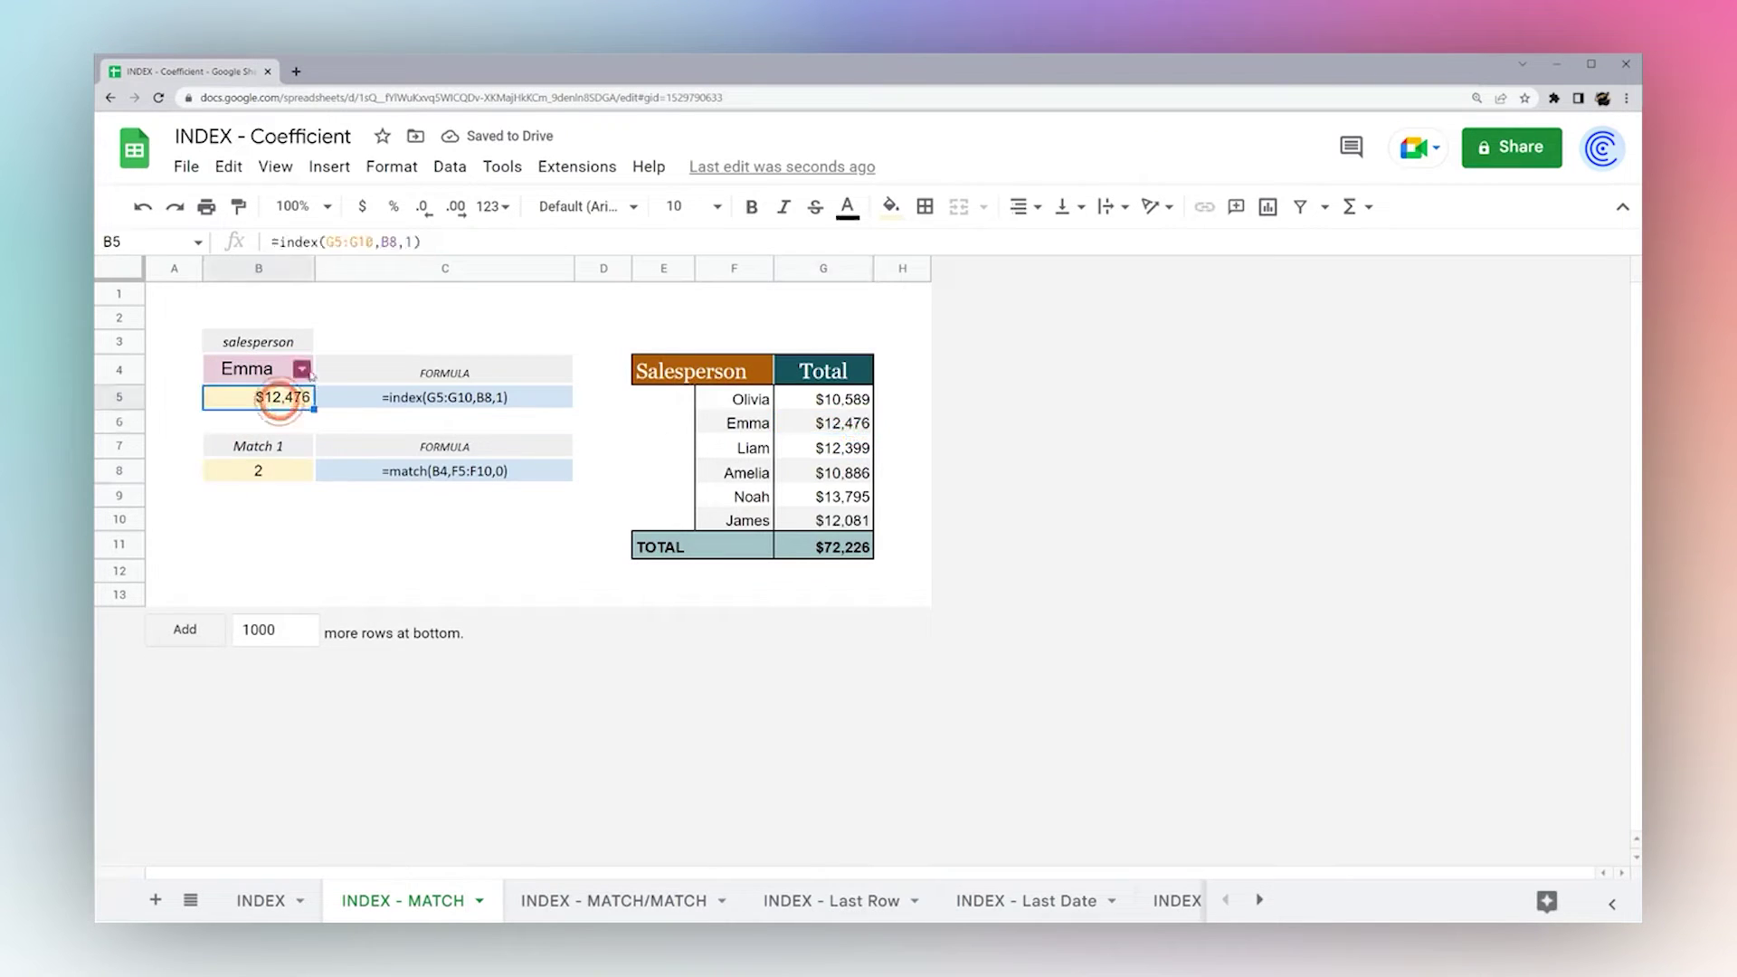
Switch B4 to James and confirm position 6 and $12,081 in B5.
click(302, 369)
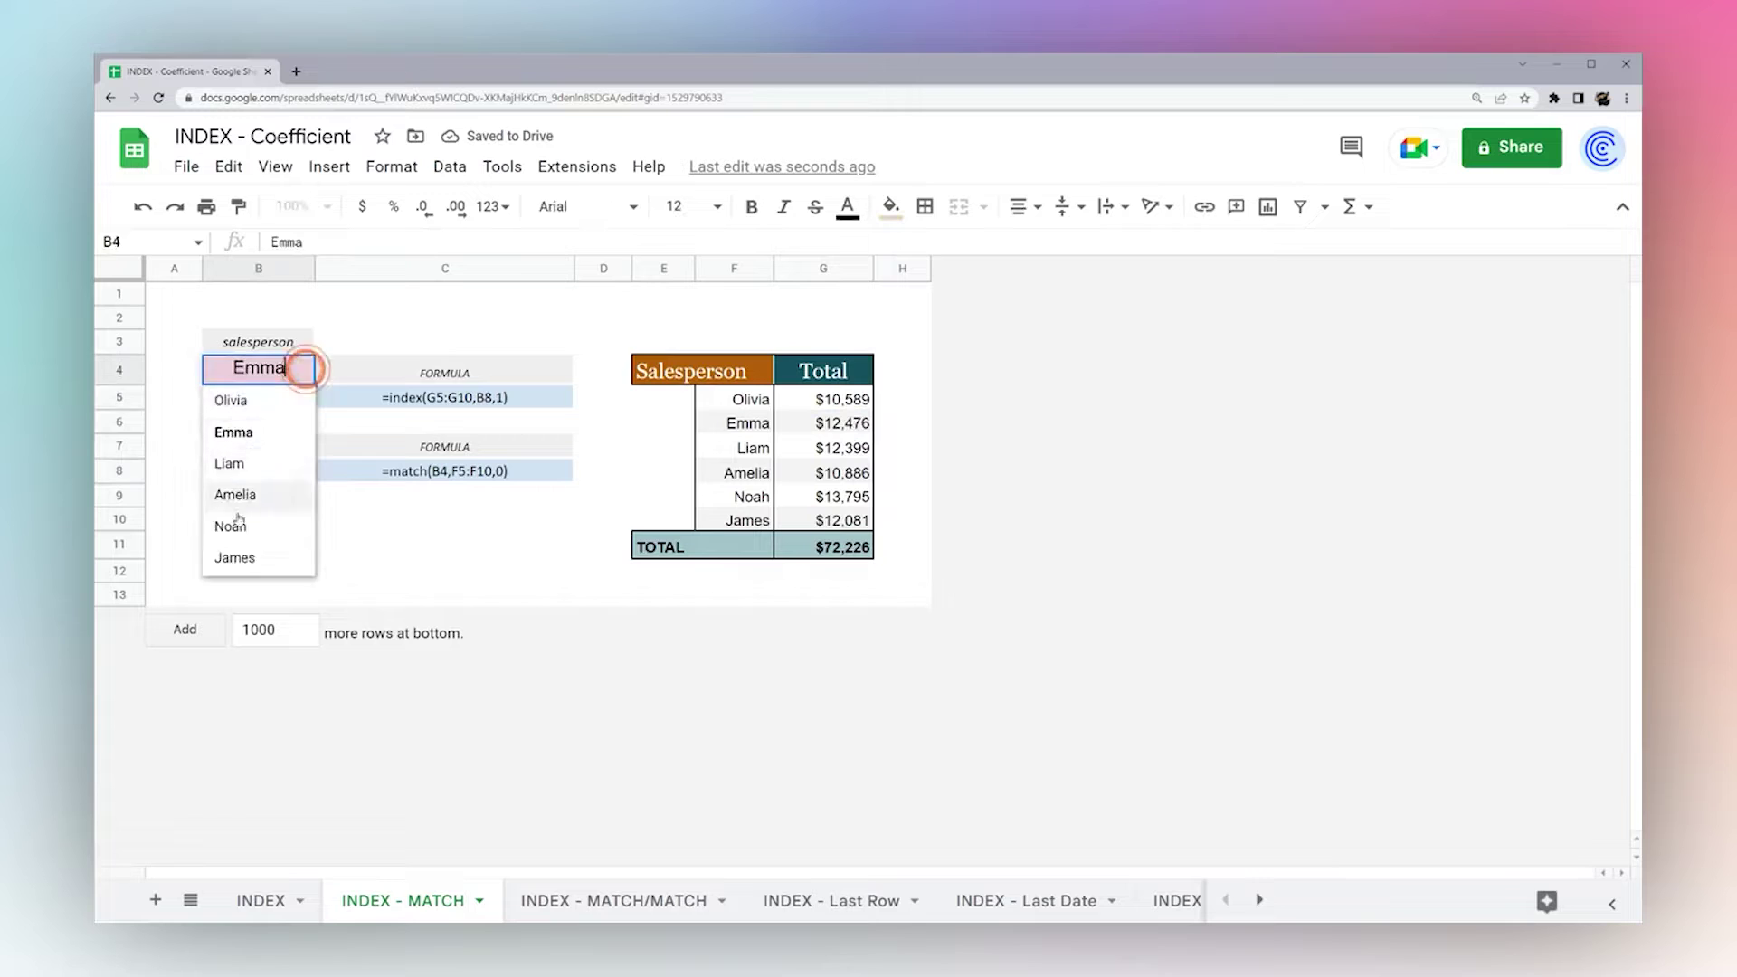
click(235, 560)
click(264, 472)
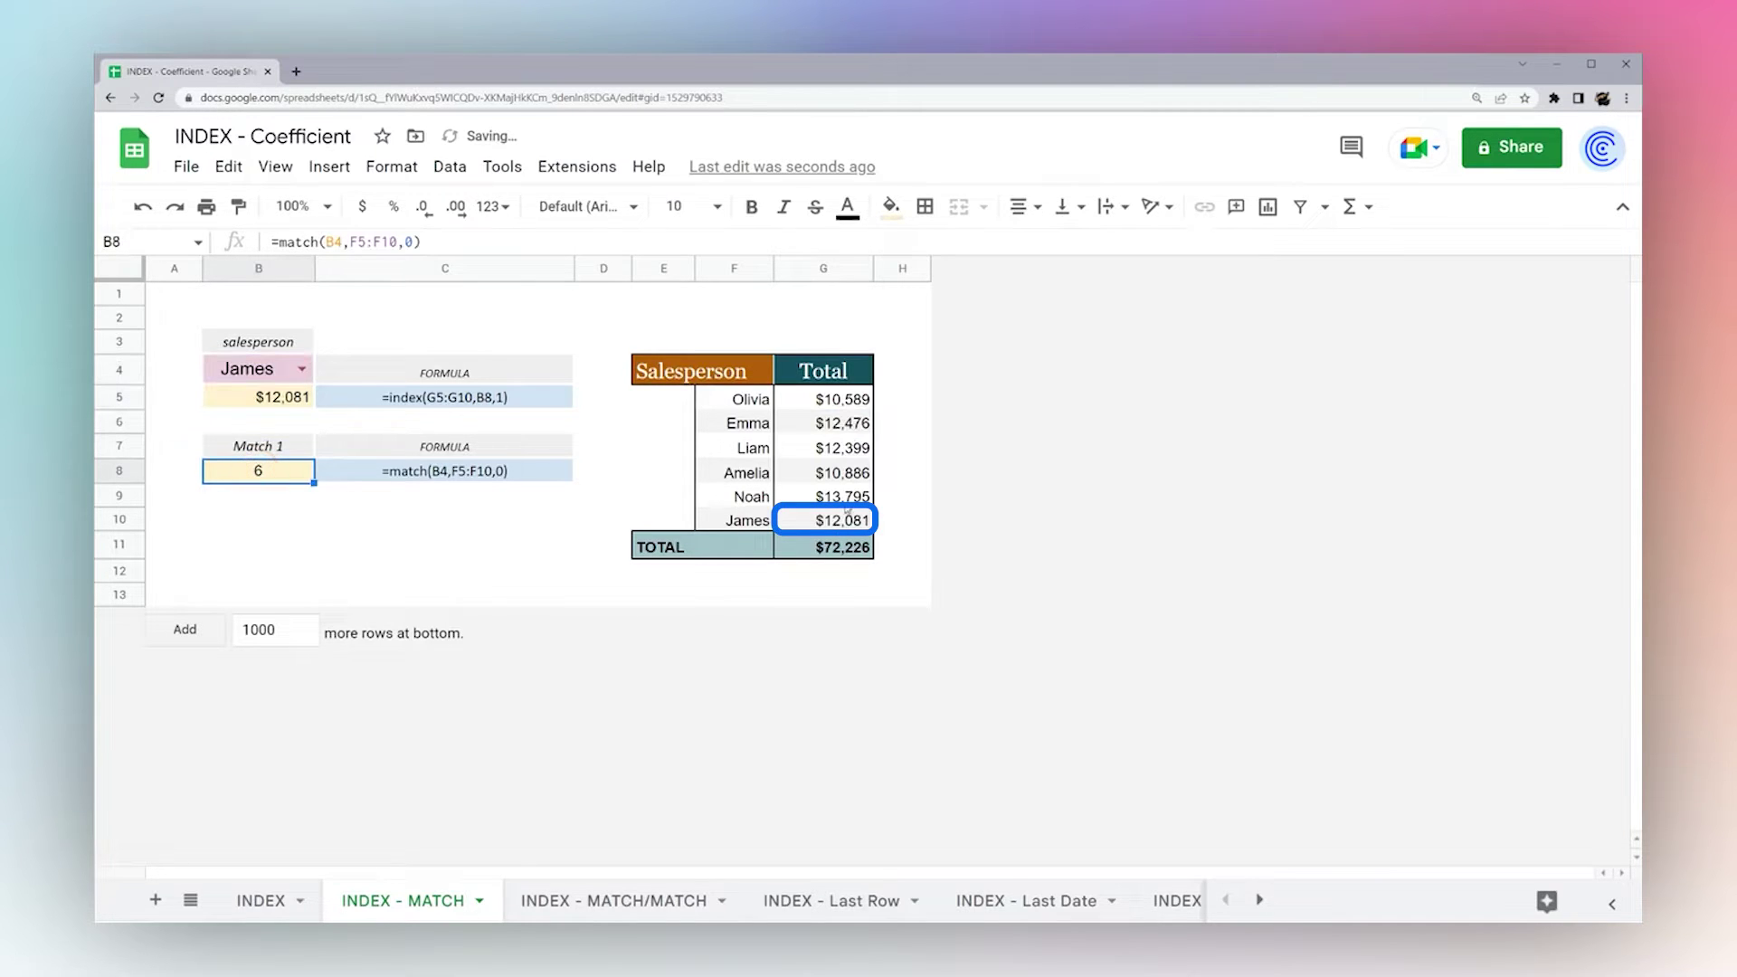
click(843, 518)
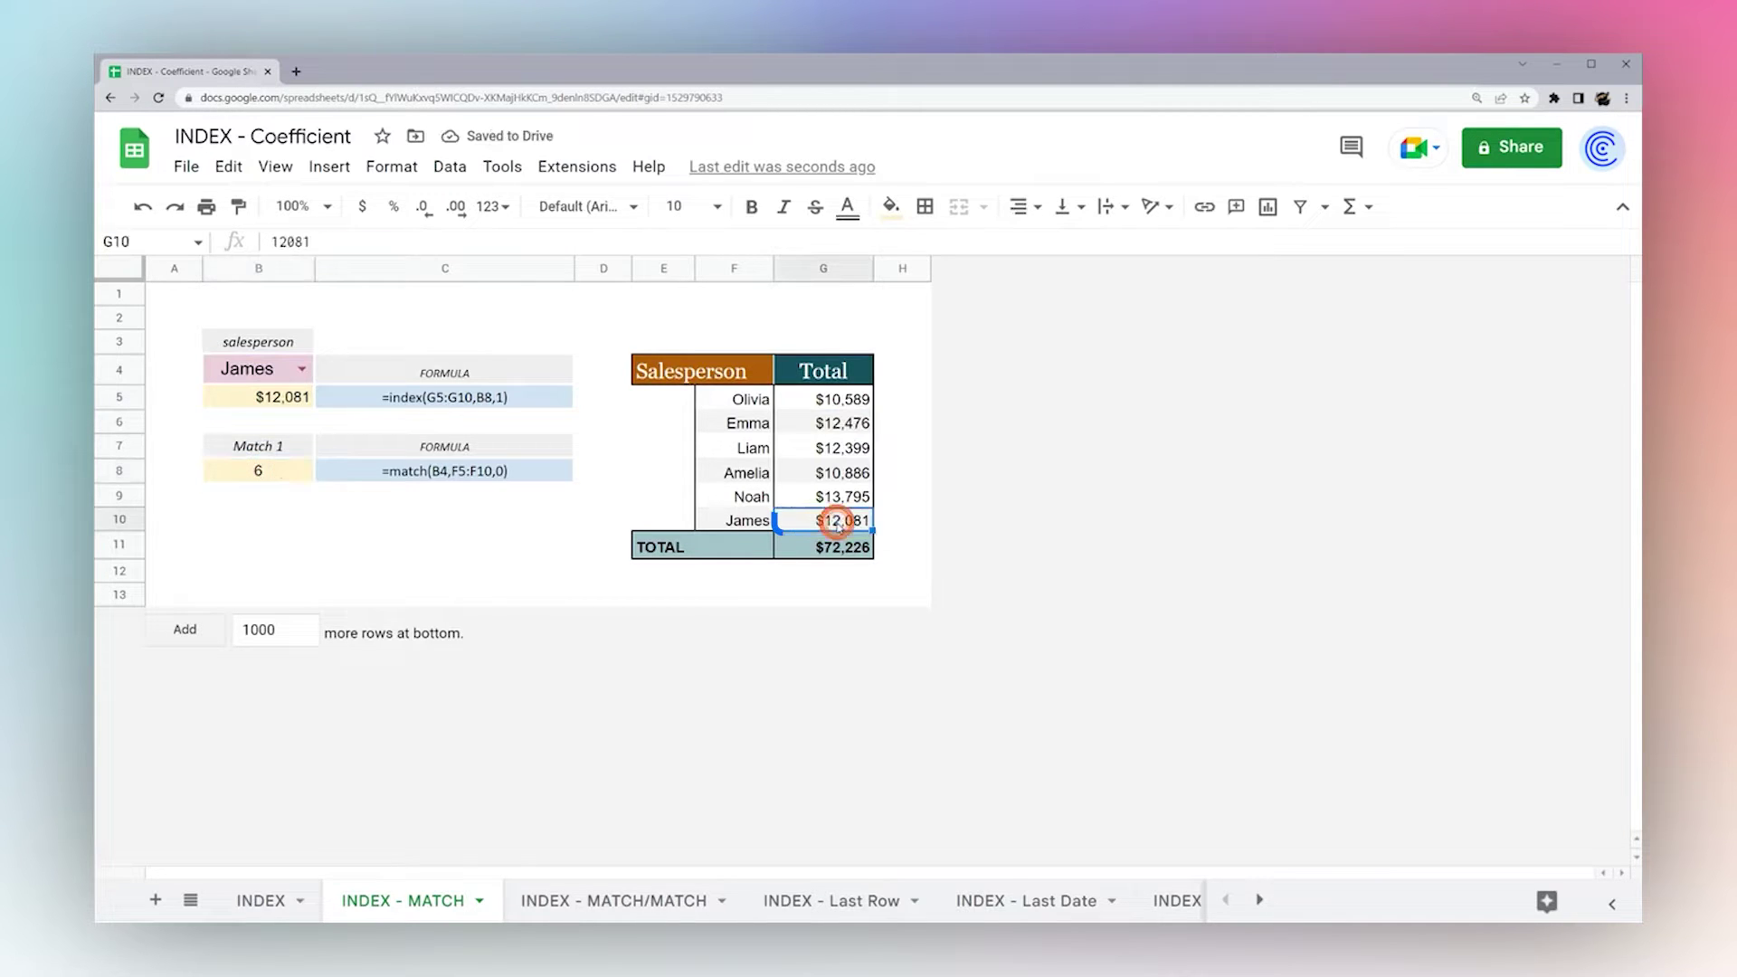
click(271, 398)
click(259, 471)
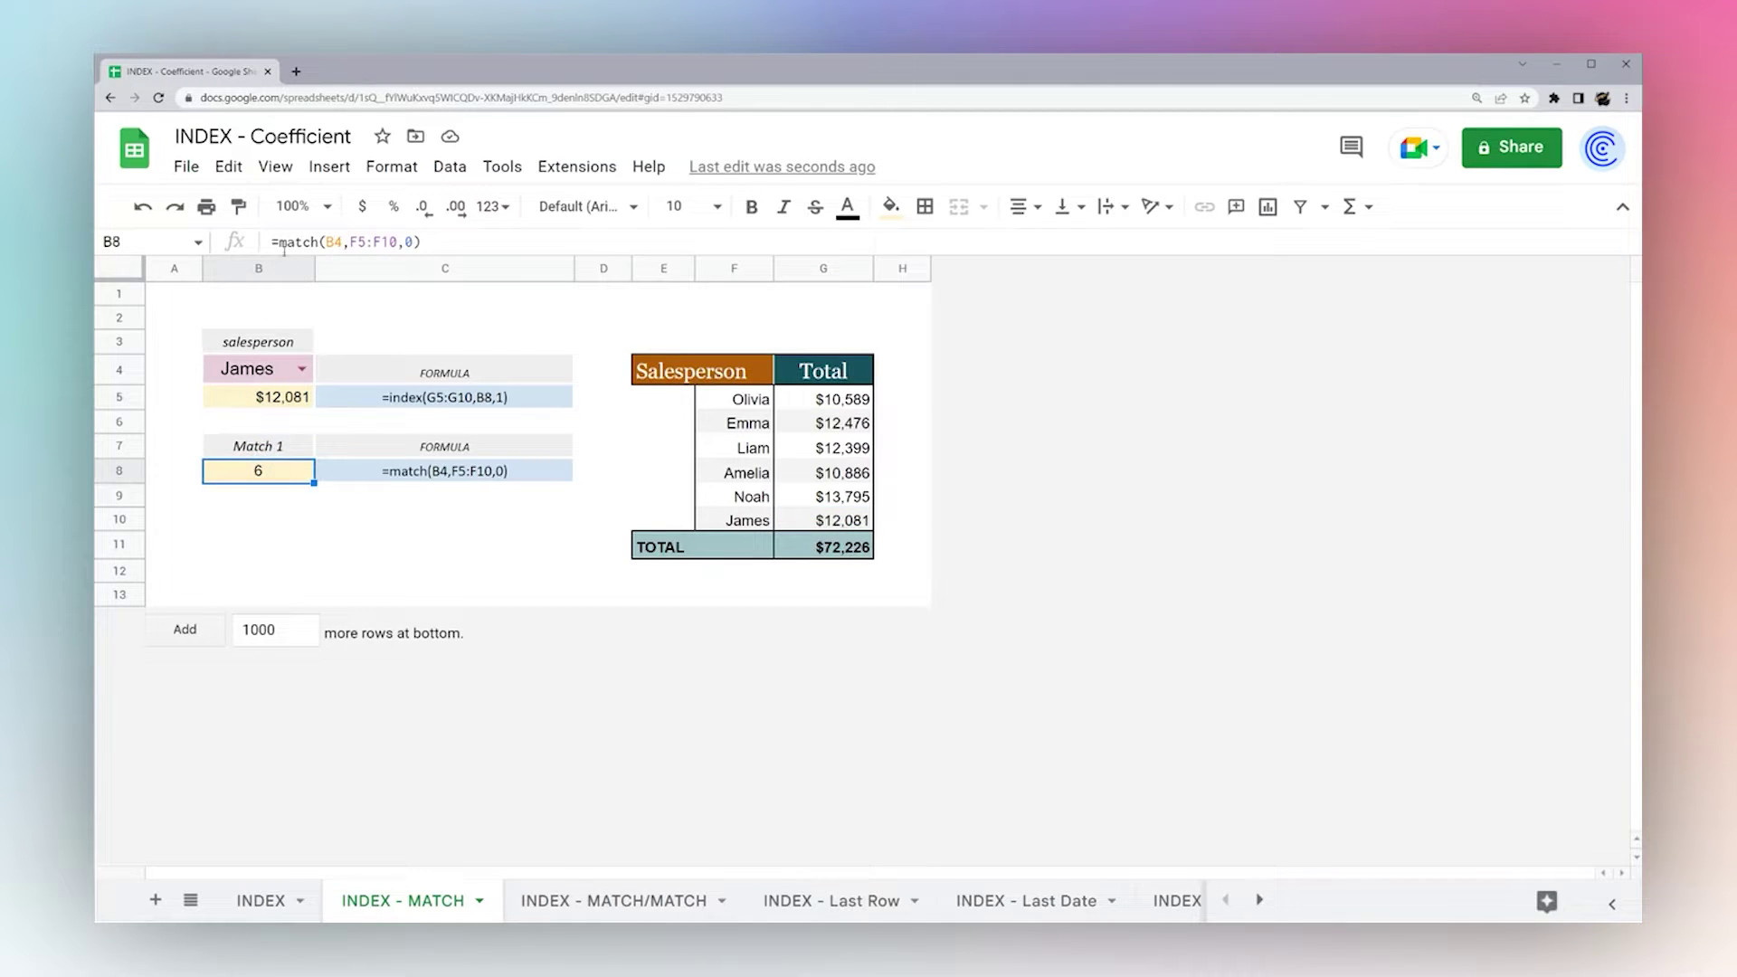
Replace B8 in B5's formula with match(B4,F5:F10,0), nesting MATCH inside INDEX.
click(298, 398)
click(281, 469)
drag(282, 242, 467, 242)
key(ctrl+c)
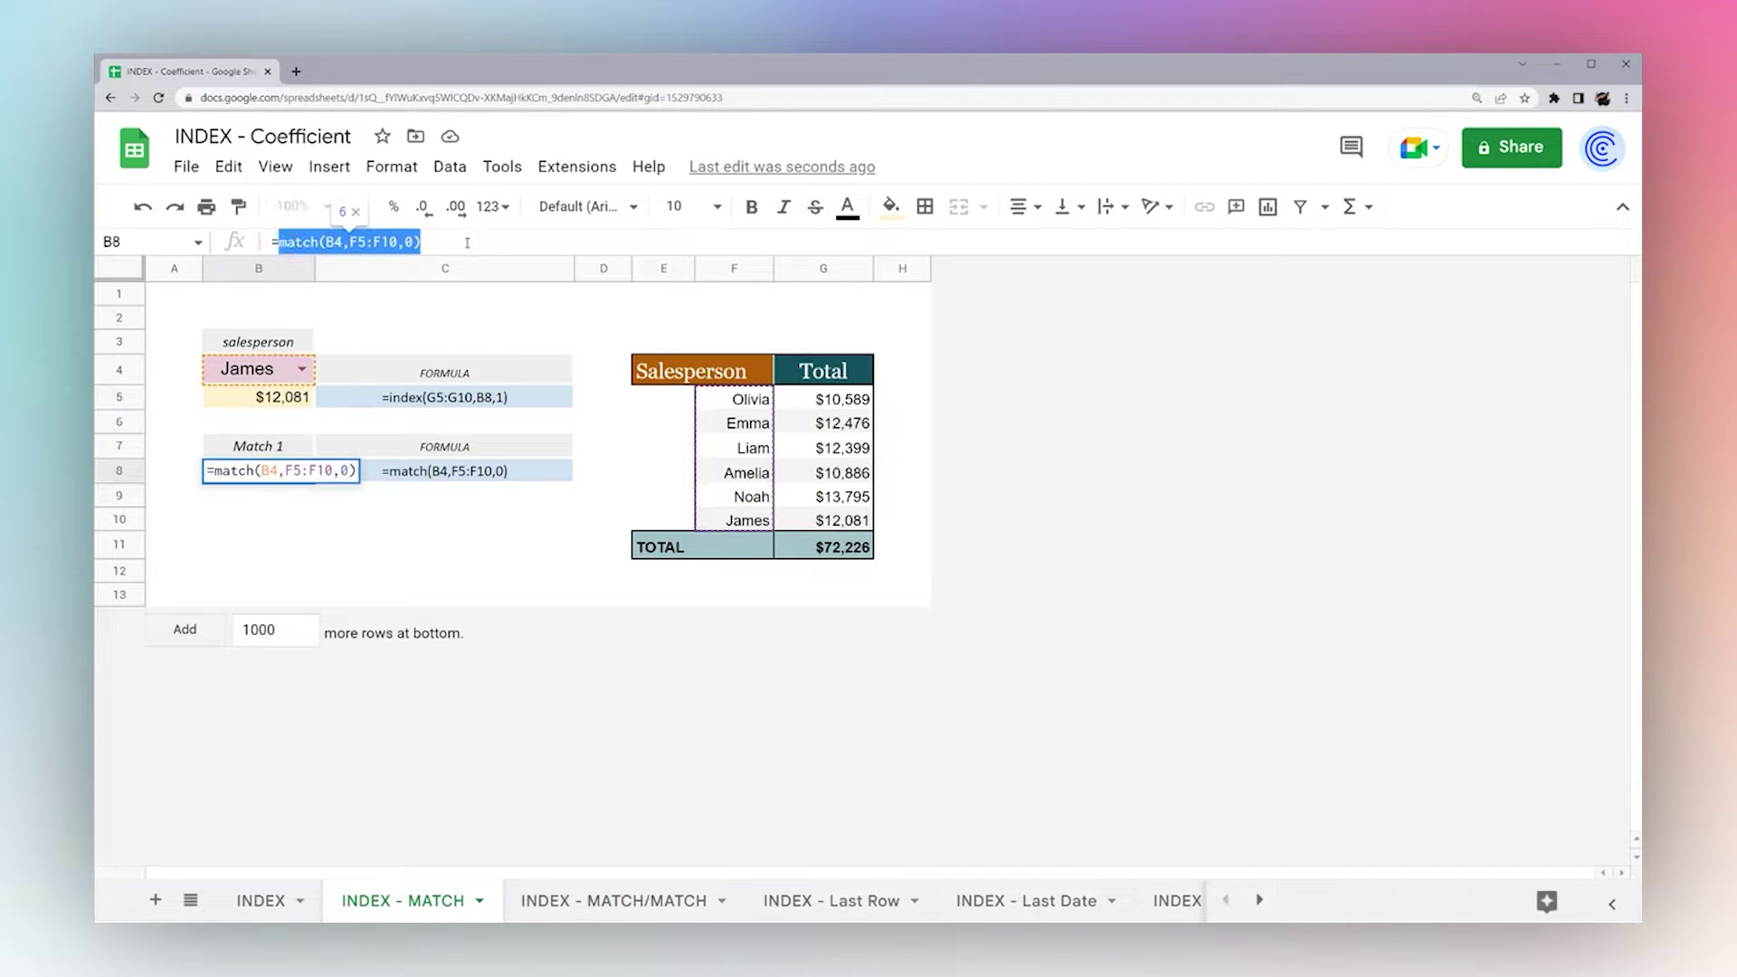
key(Escape)
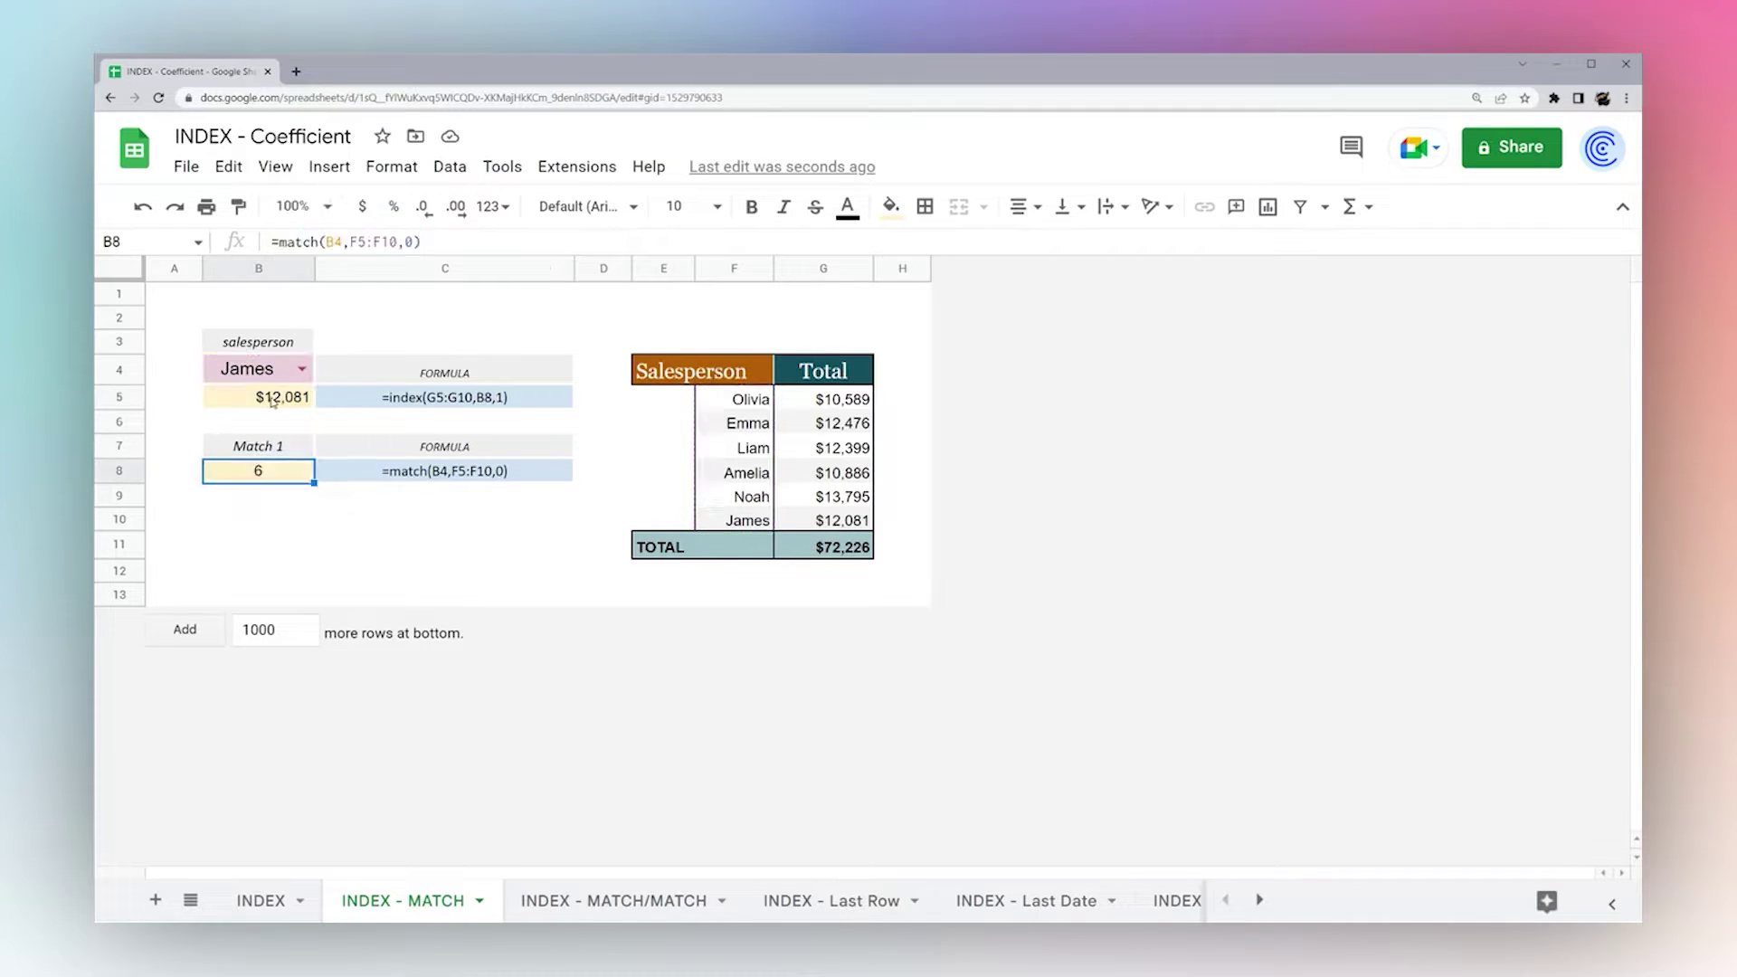
click(273, 401)
double_click(385, 242)
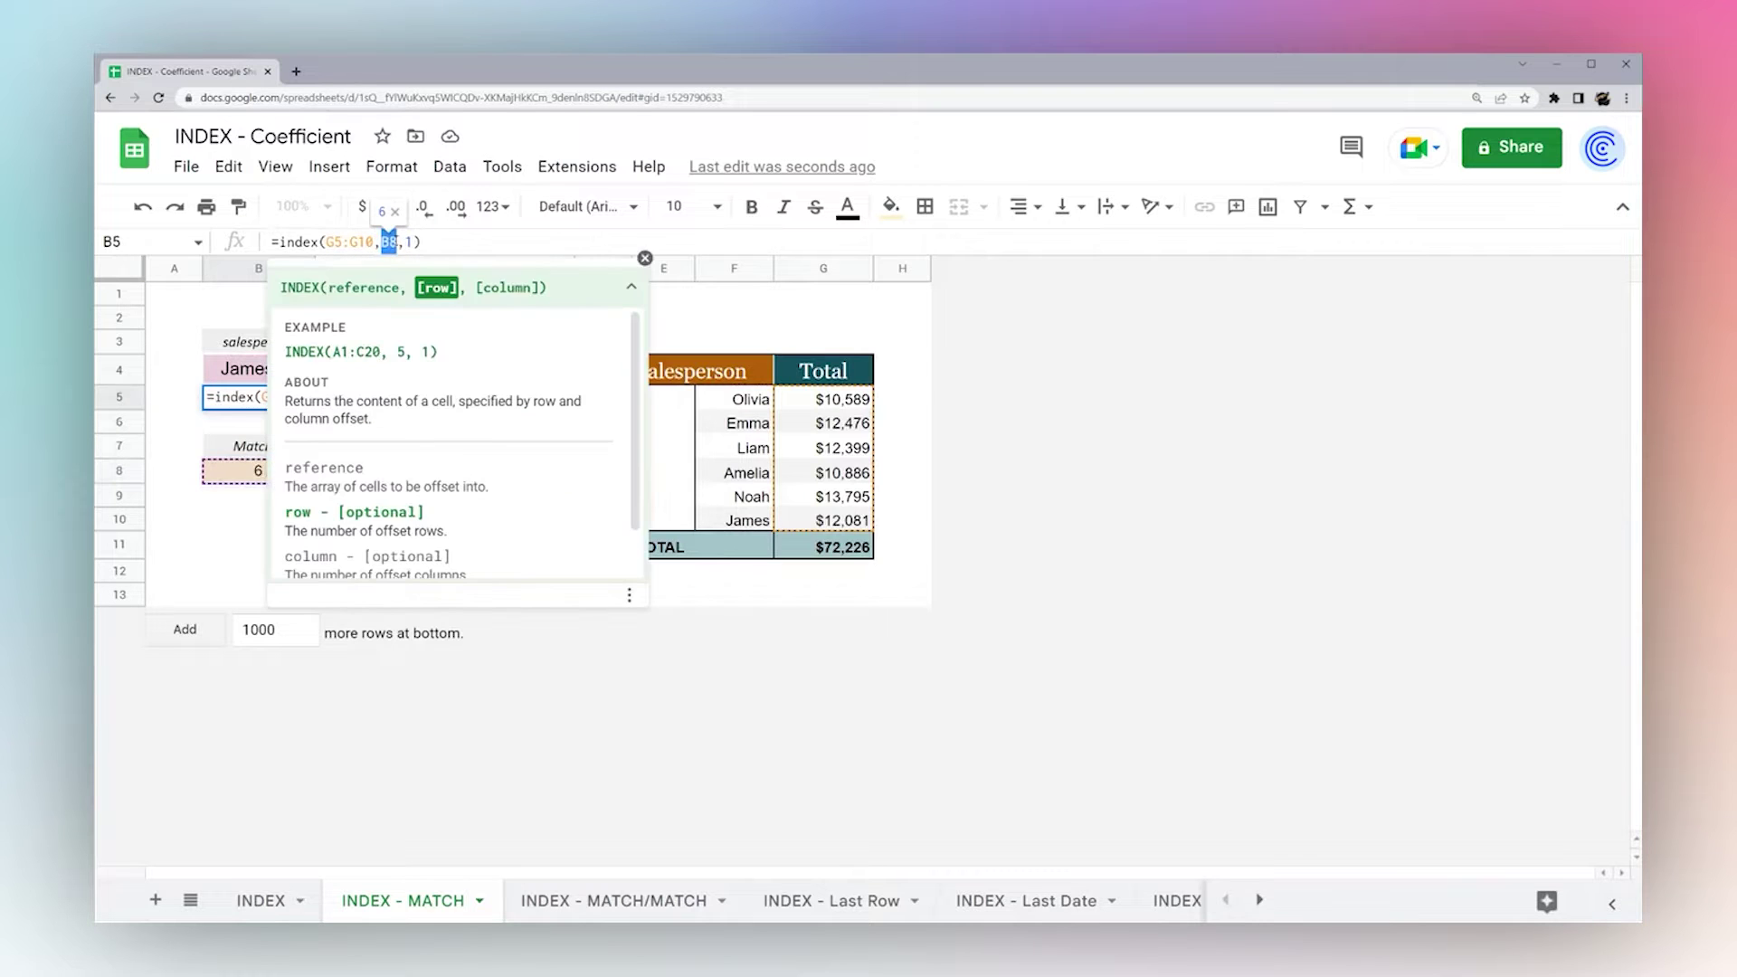
key(ctrl+v)
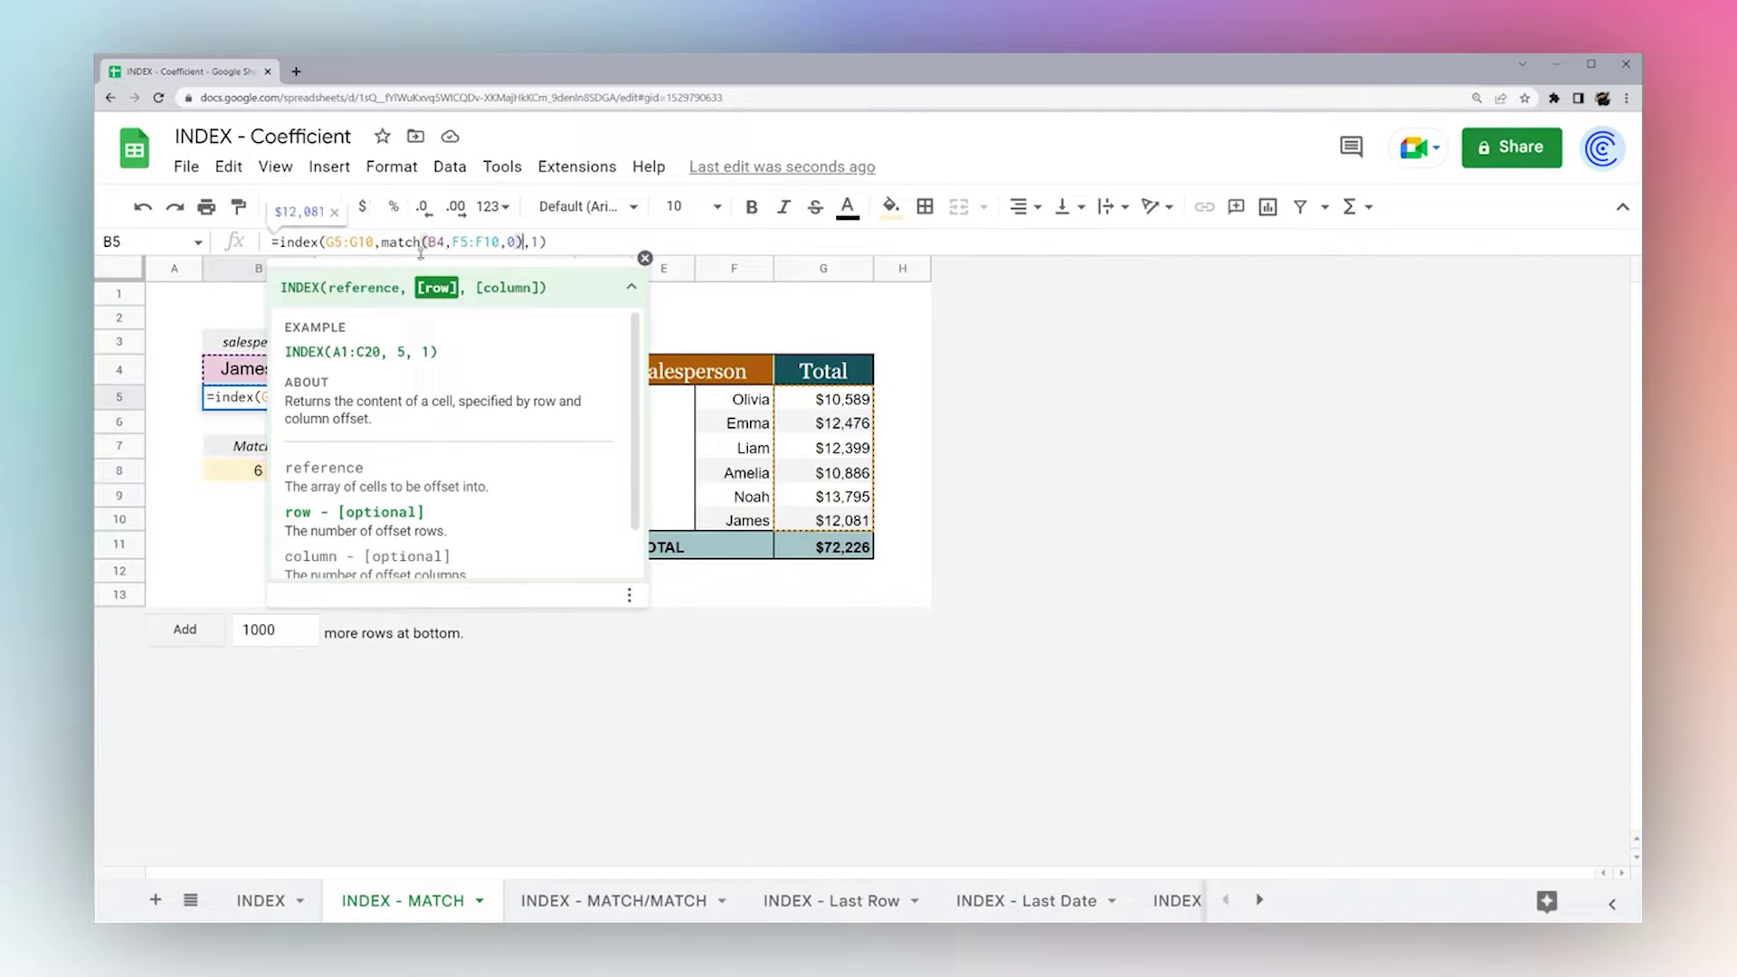
key(End)
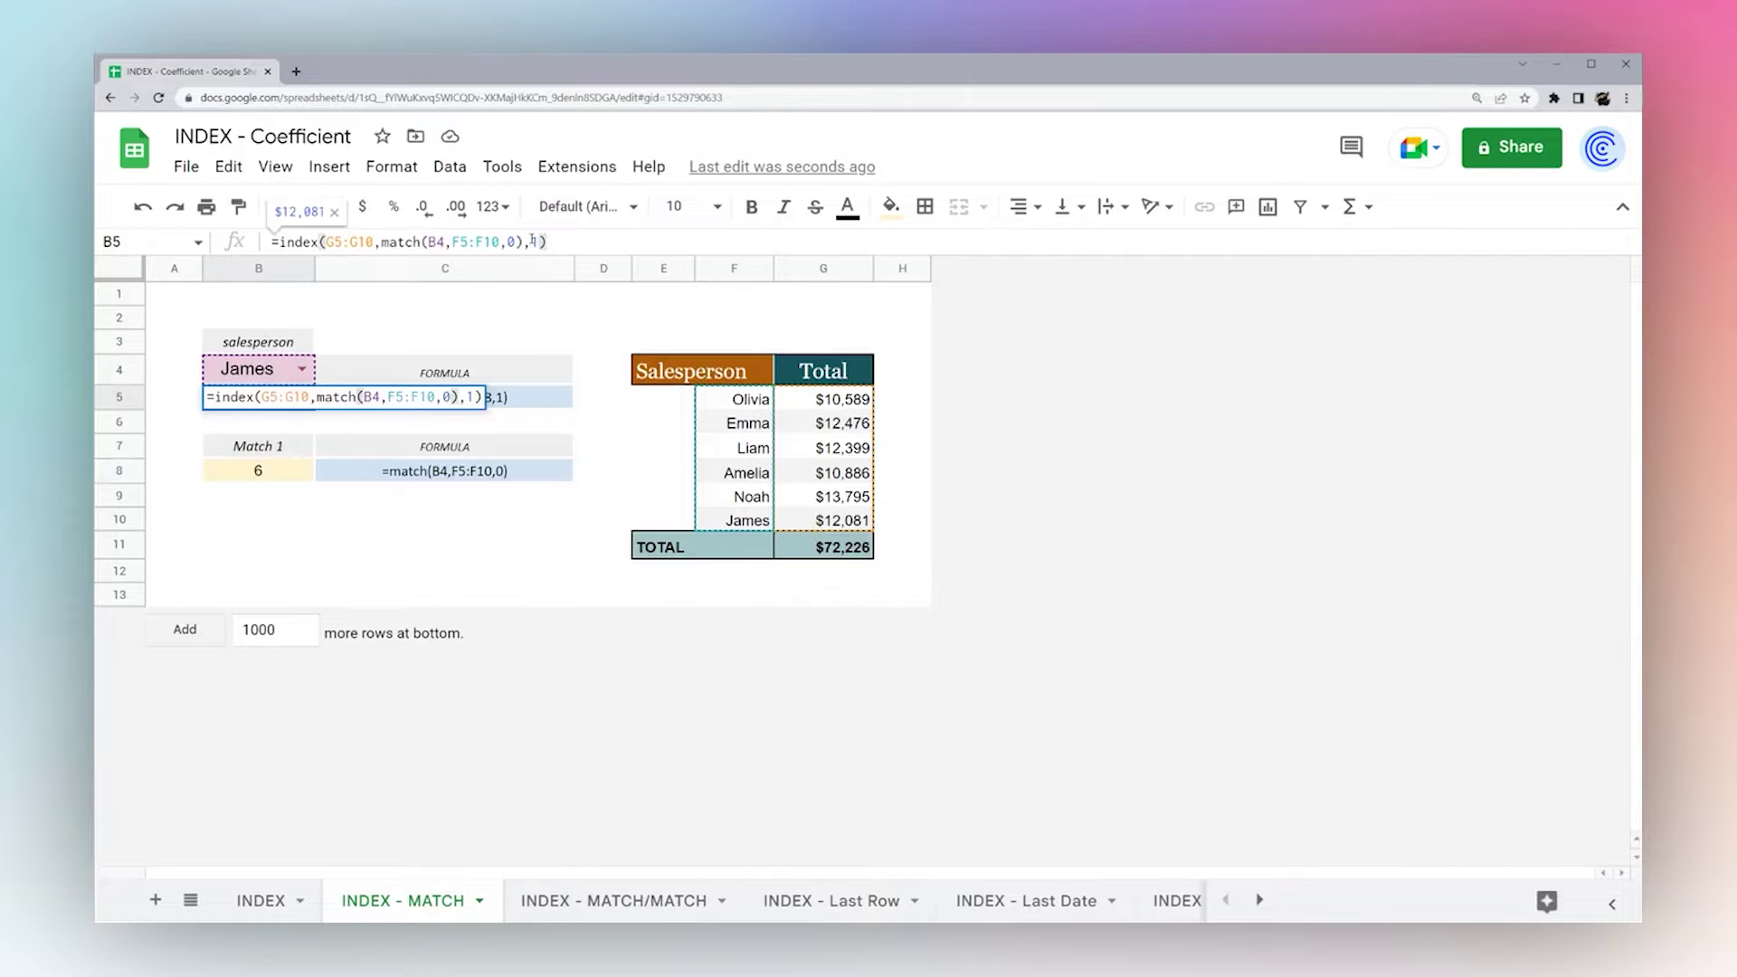
key(Return)
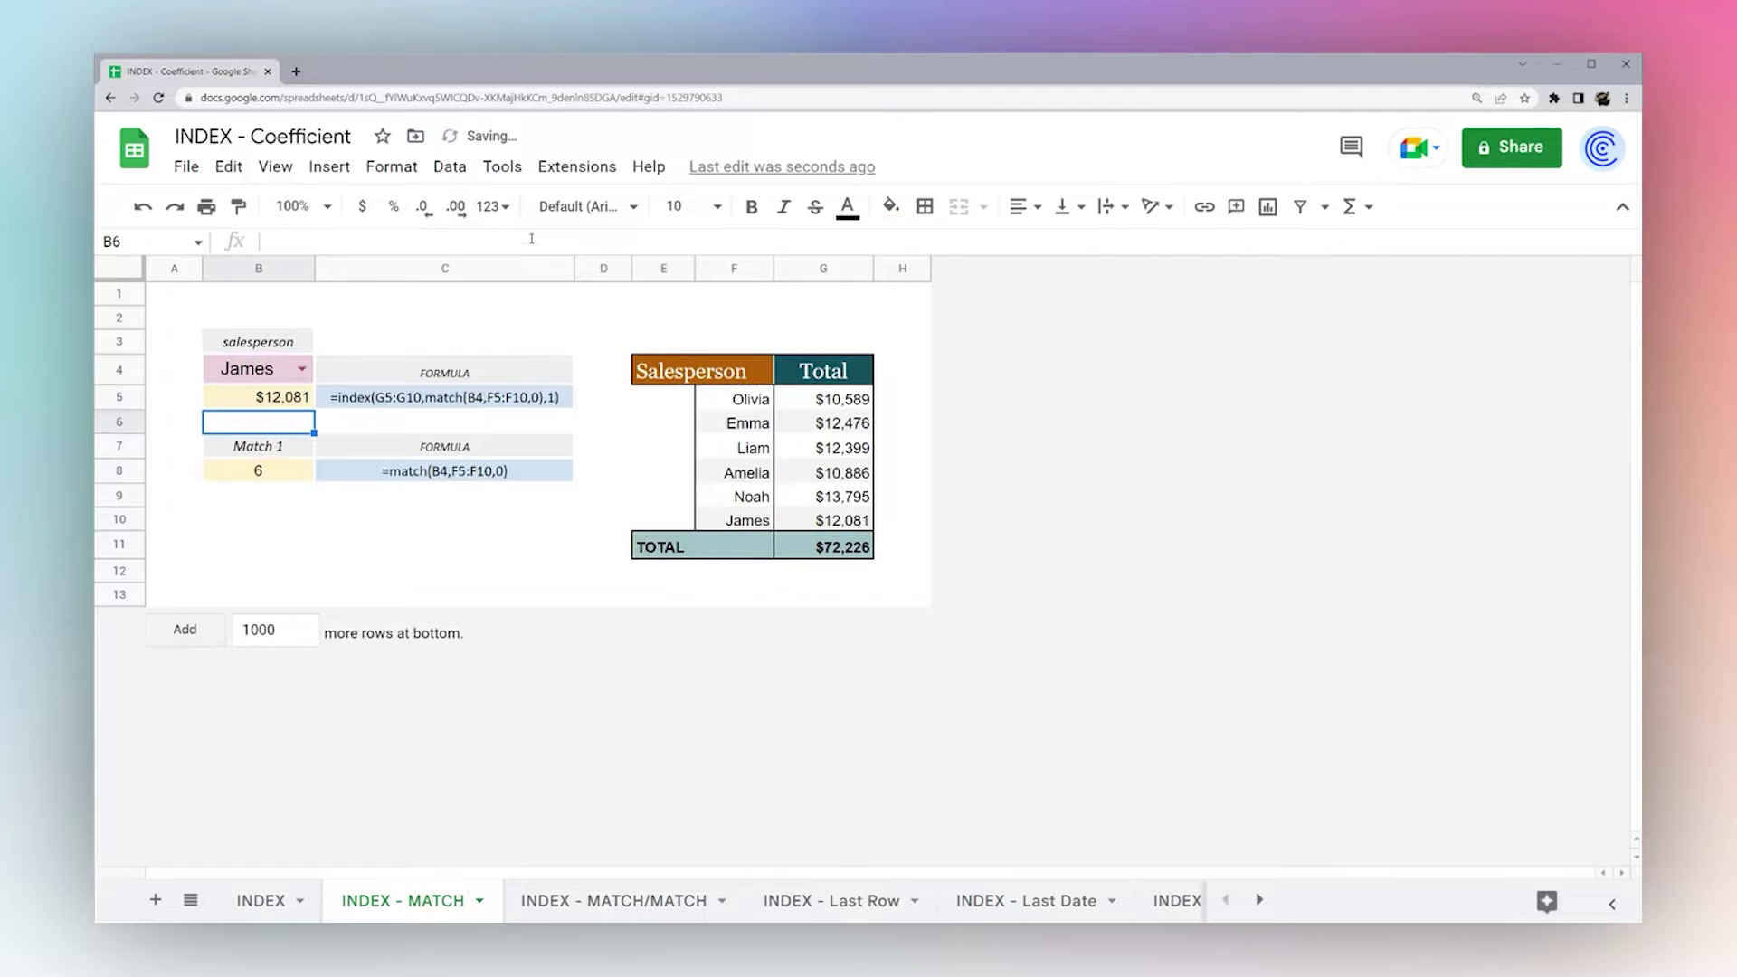
Clear the B8 helper, choose Emma in B4, and check B5 shows $12,476.
click(269, 472)
key(Delete)
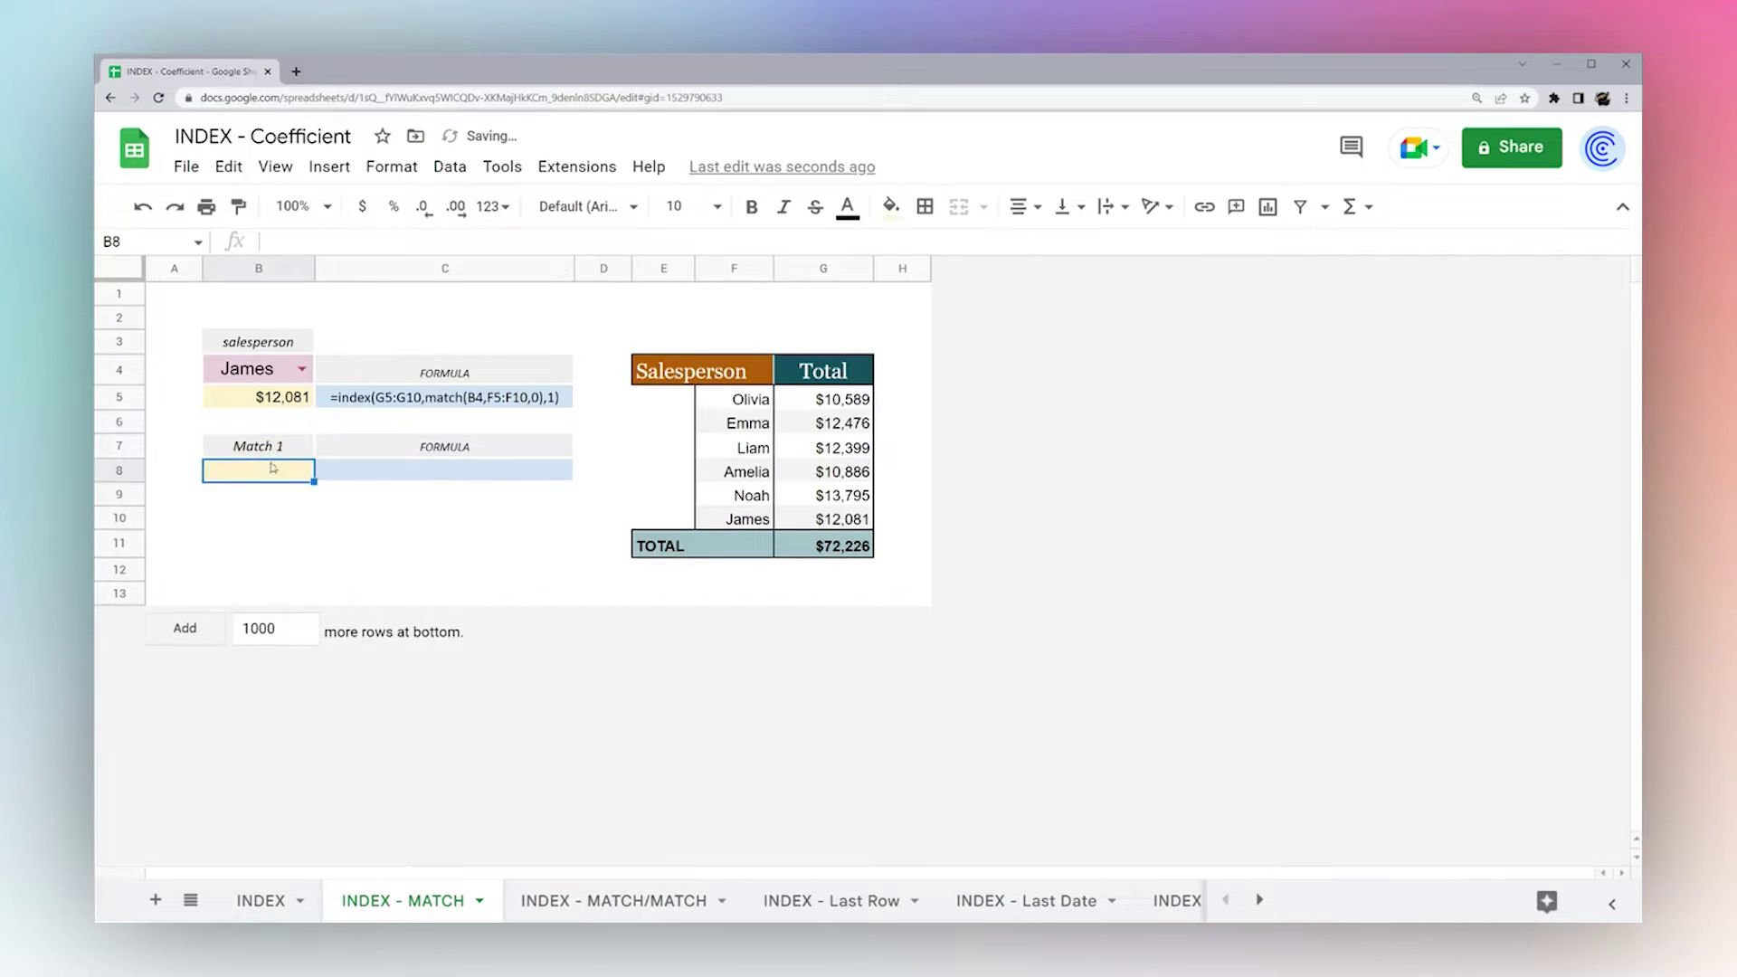
click(301, 368)
click(225, 424)
click(273, 400)
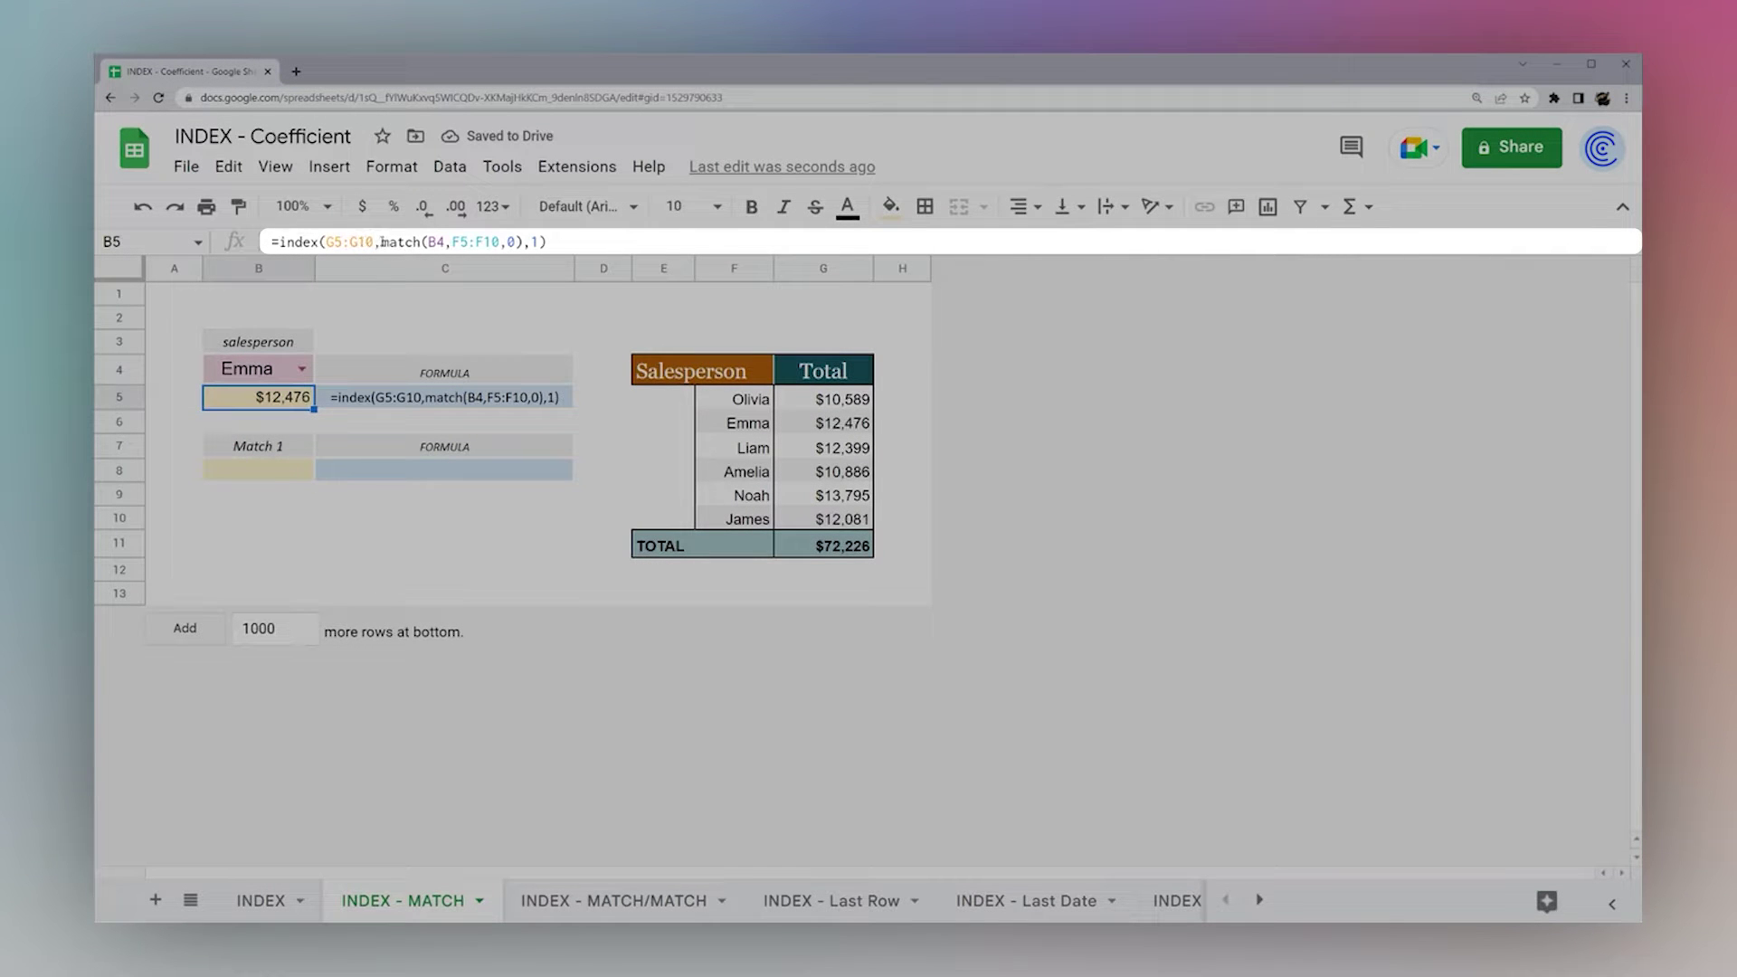
drag(383, 242, 523, 242)
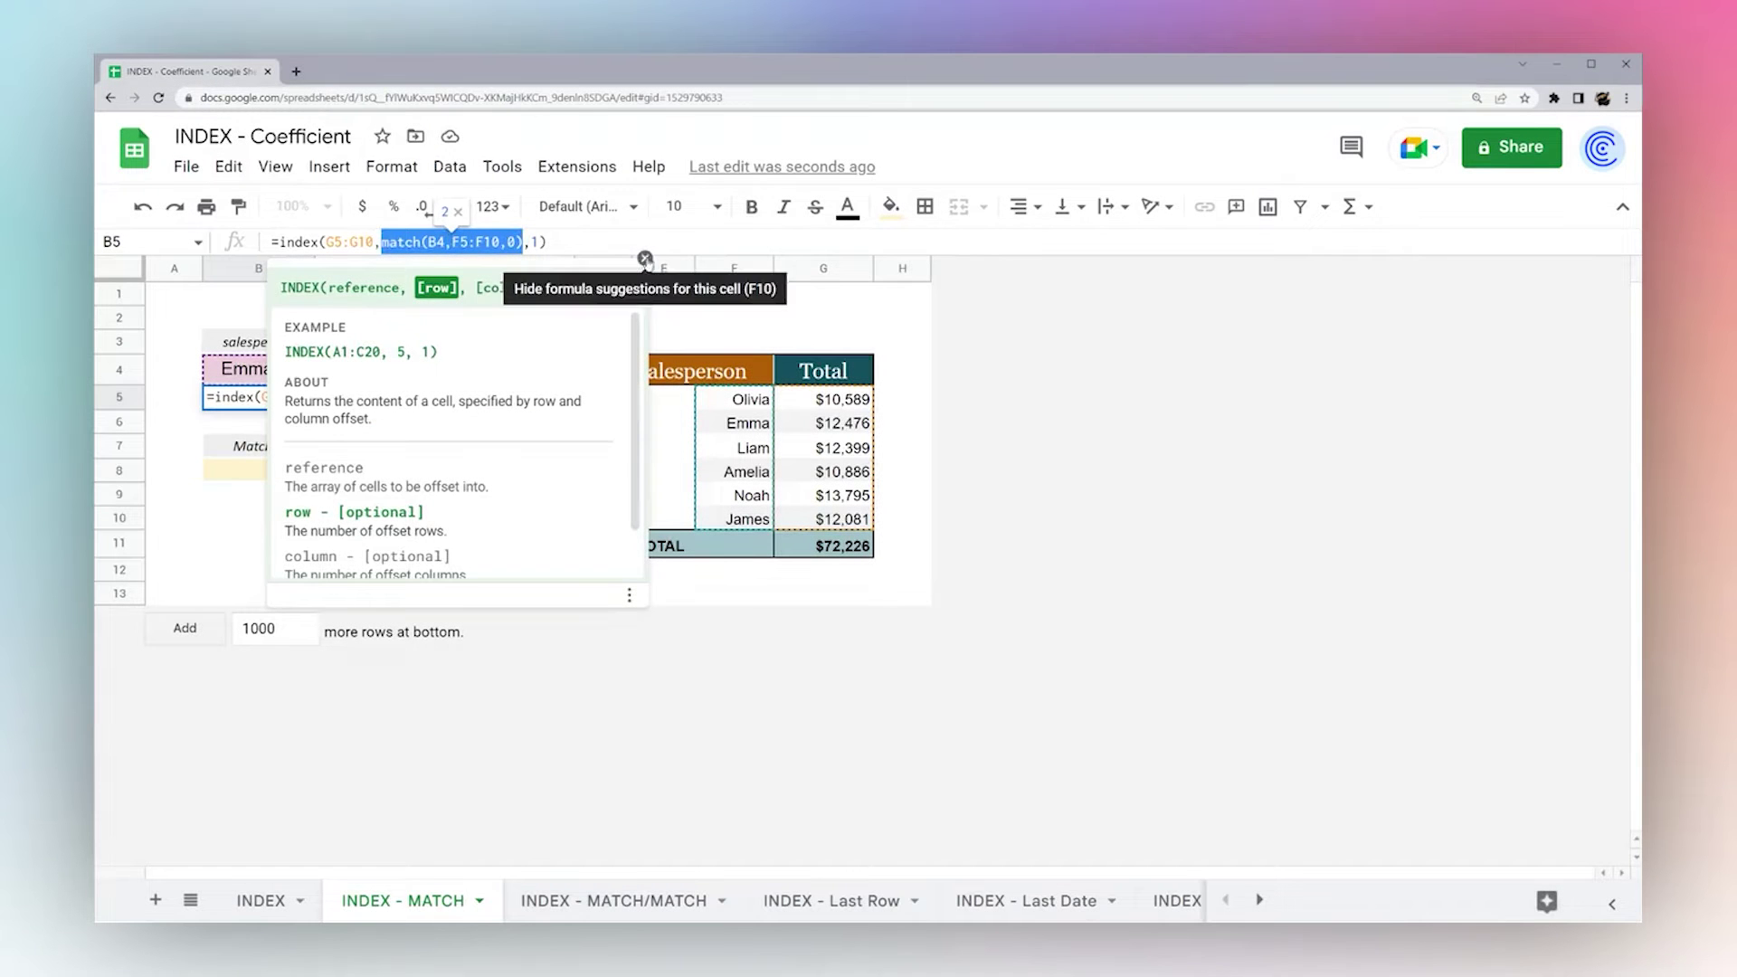
click(644, 257)
Leave B5 unchanged and read the Result, Match 1 and Match 2 formula texts on INDEX - MATCH/MATCH.
key(Escape)
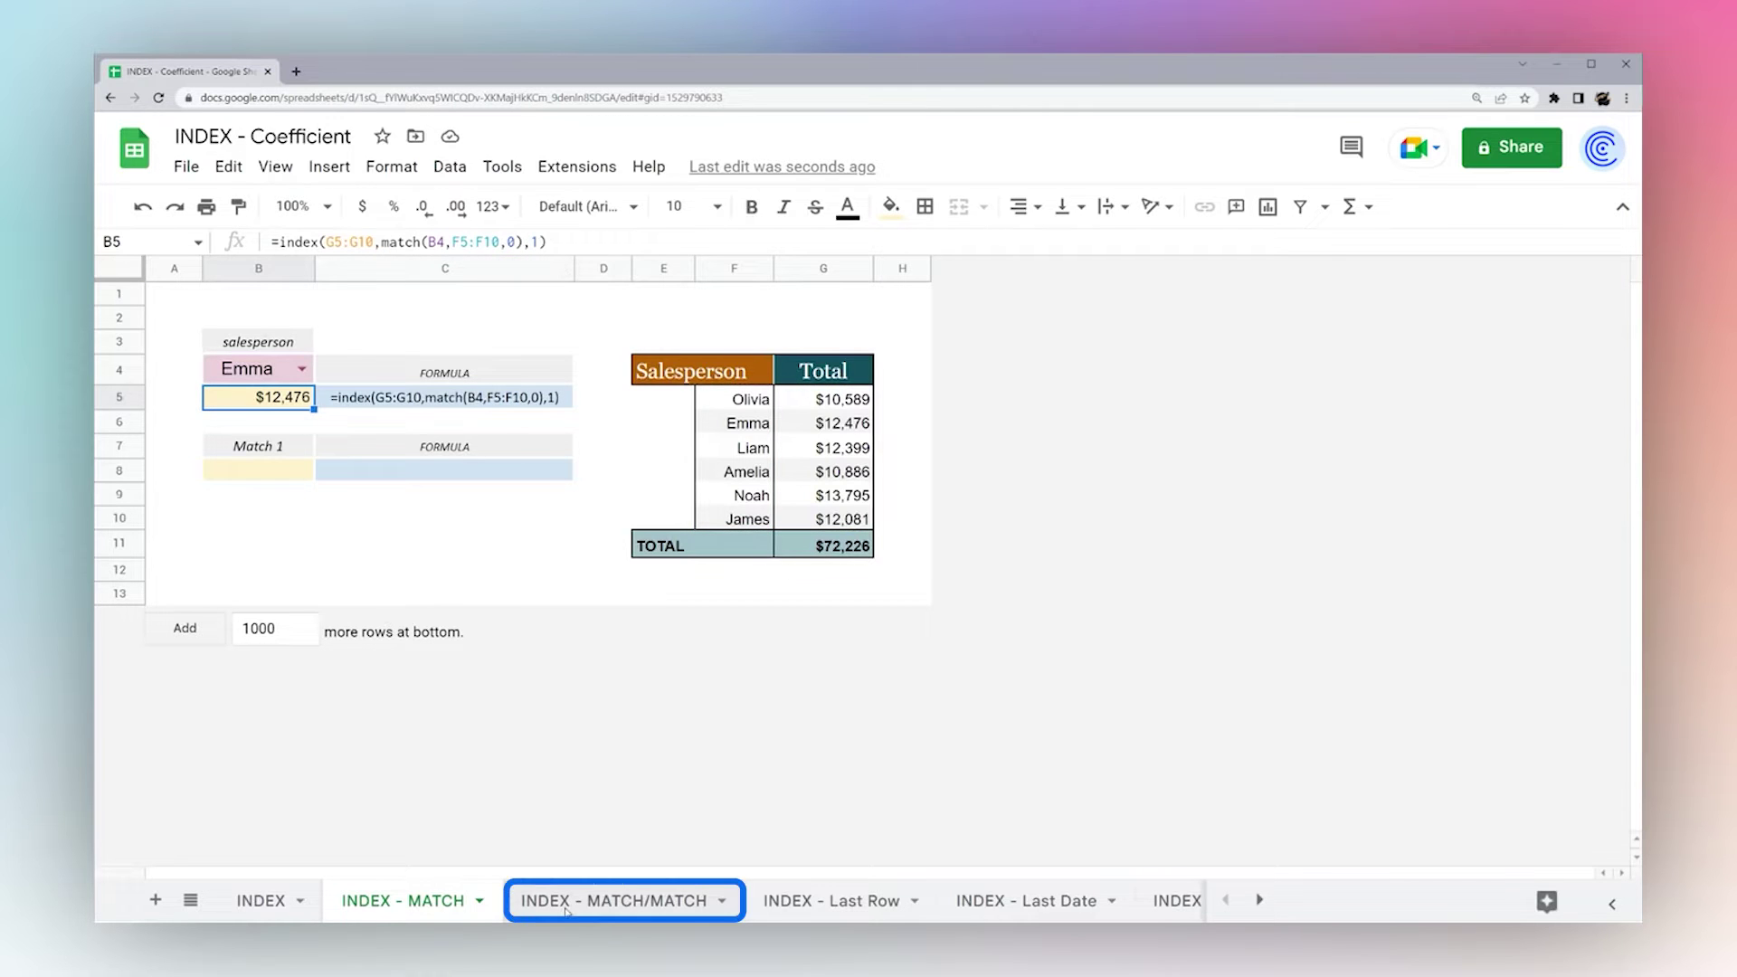
double_click(536, 241)
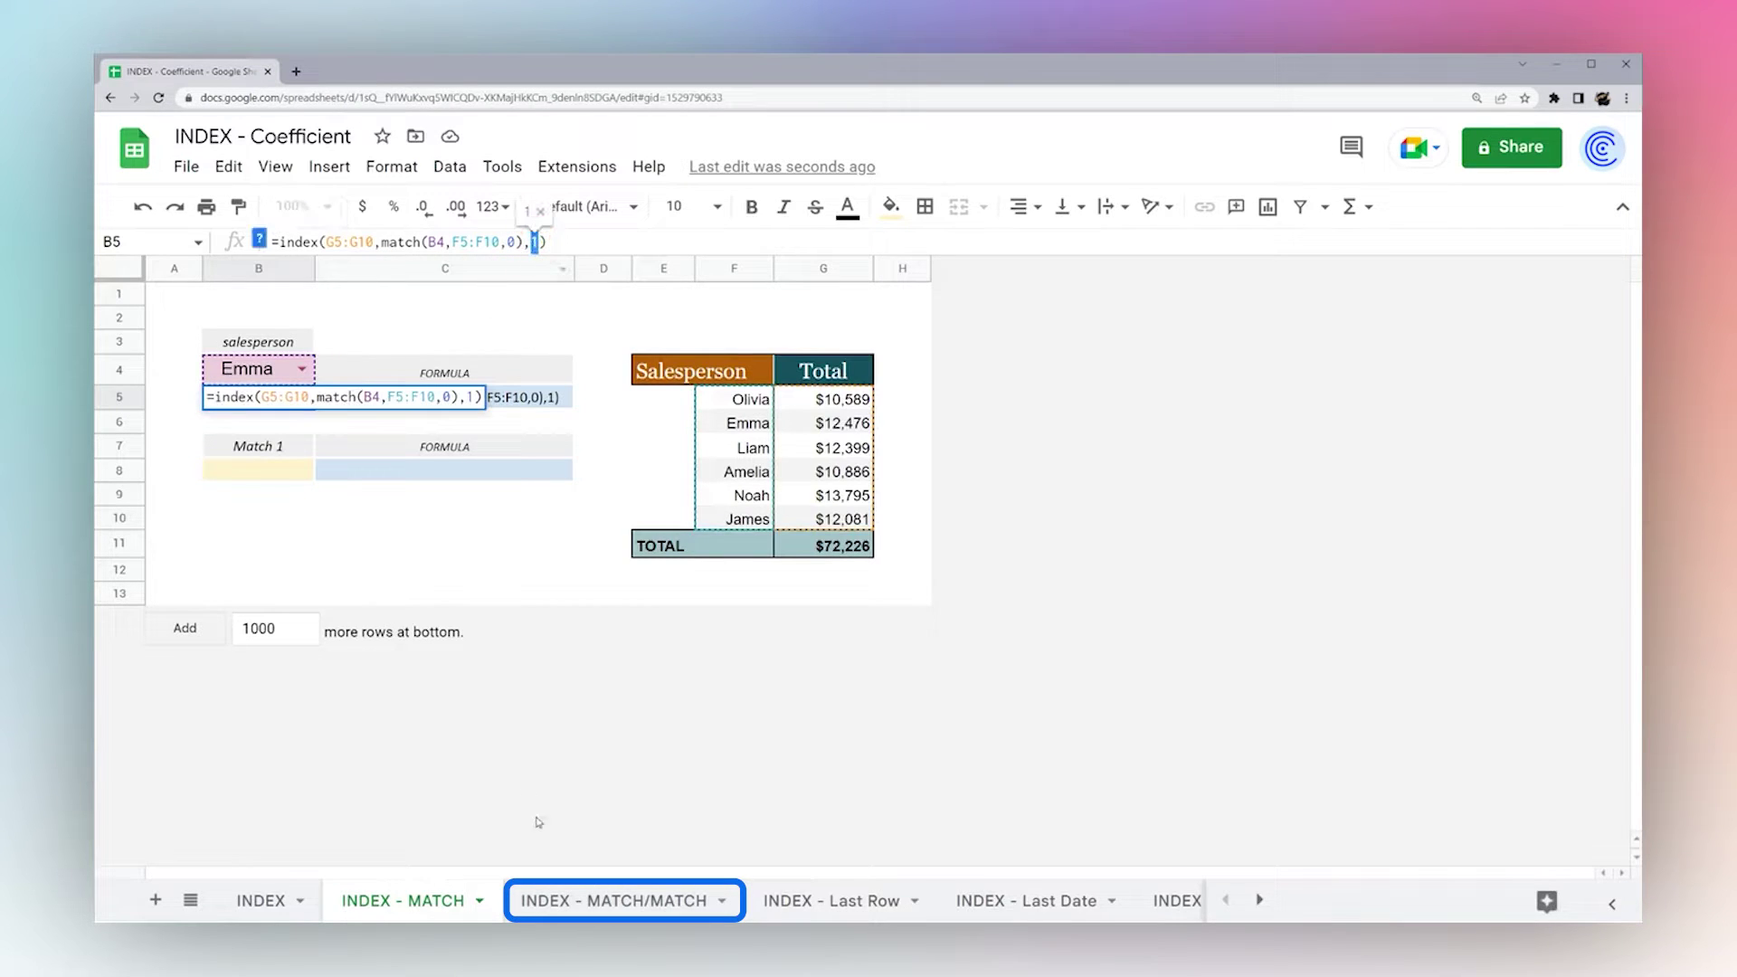
click(582, 901)
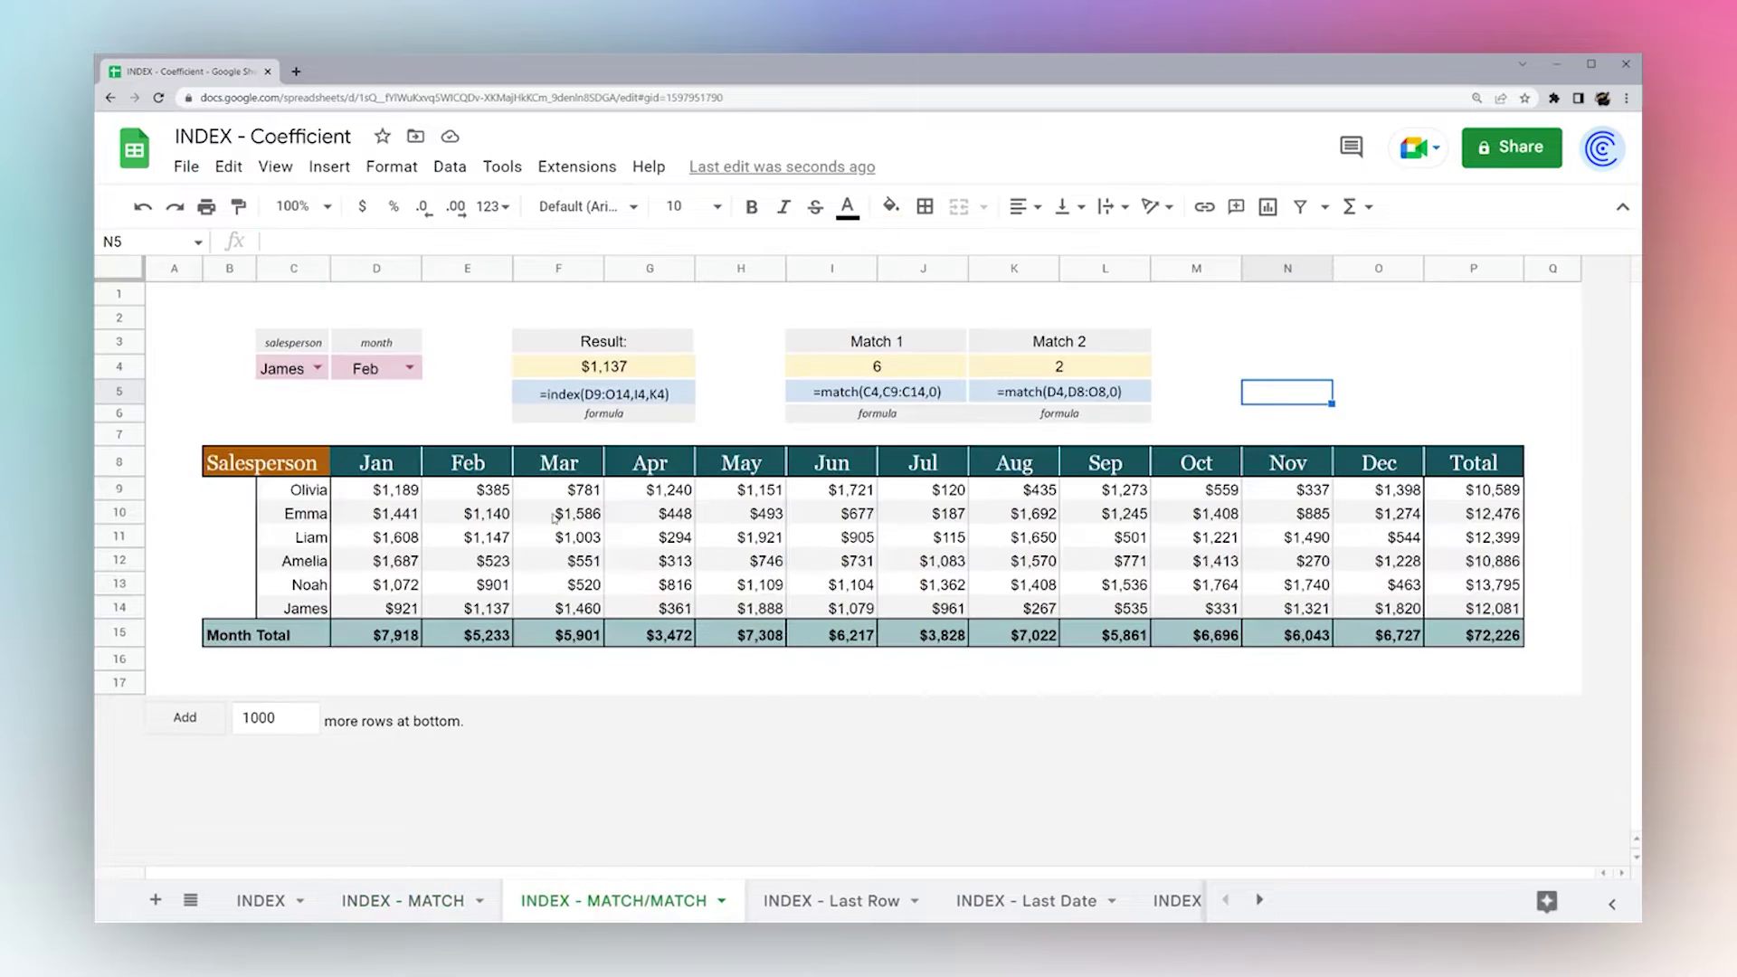
click(602, 393)
click(904, 394)
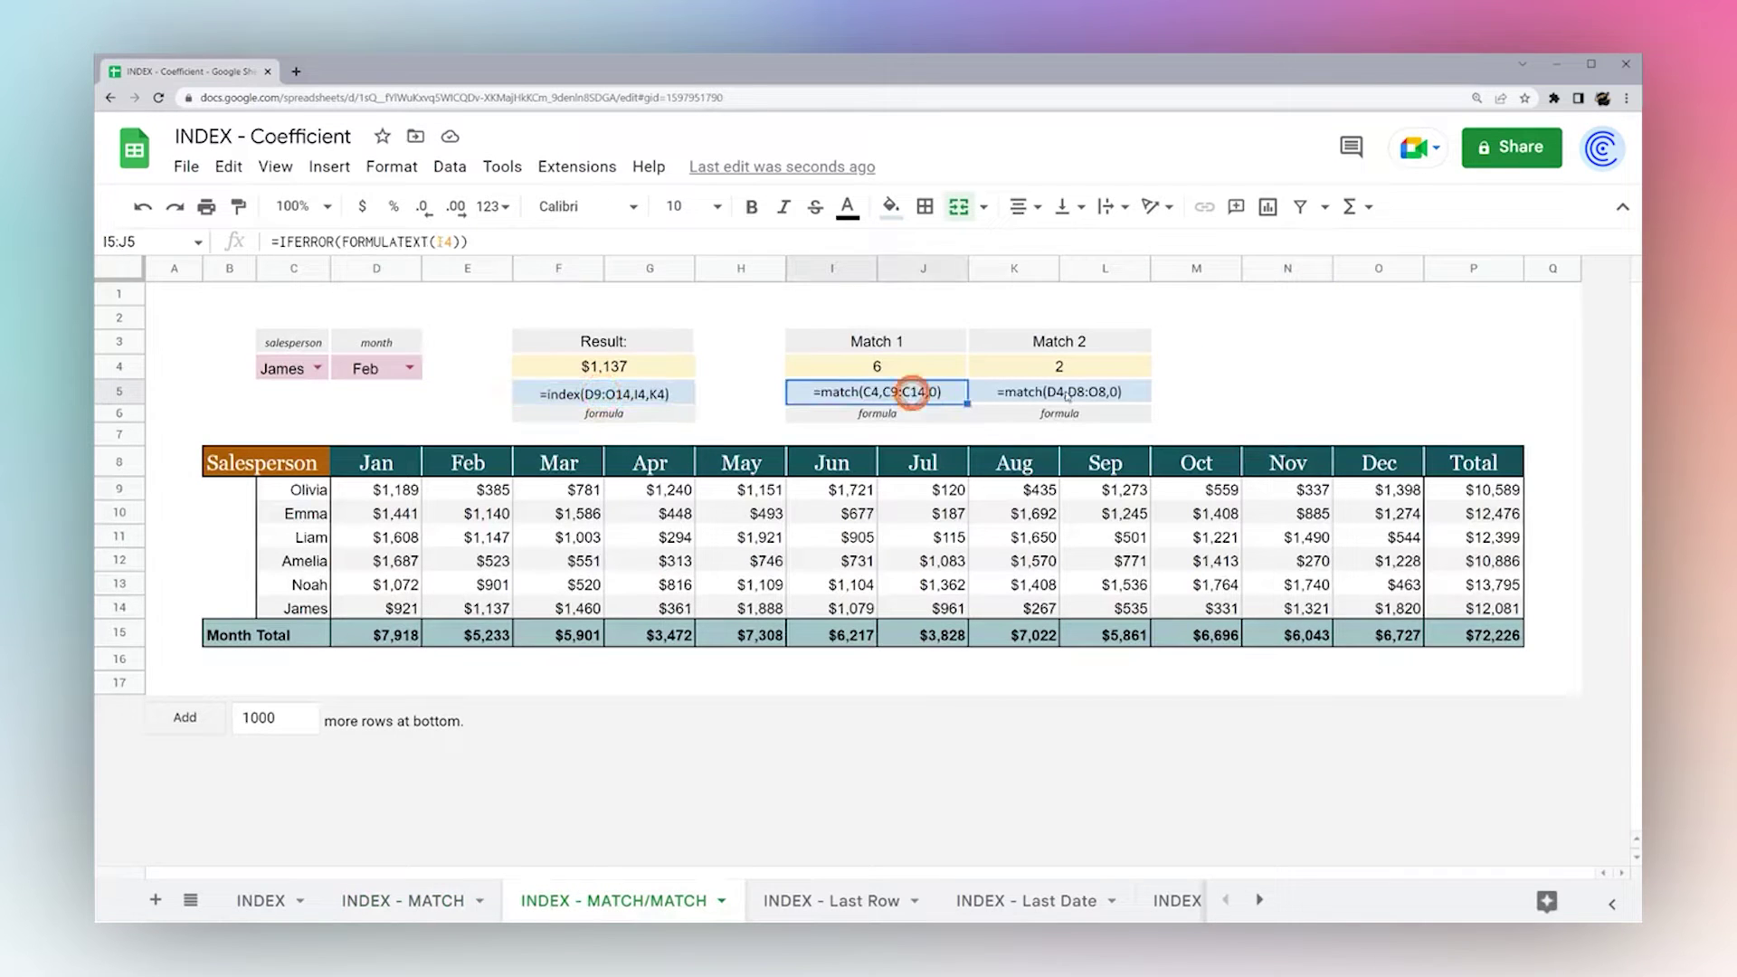
click(1065, 392)
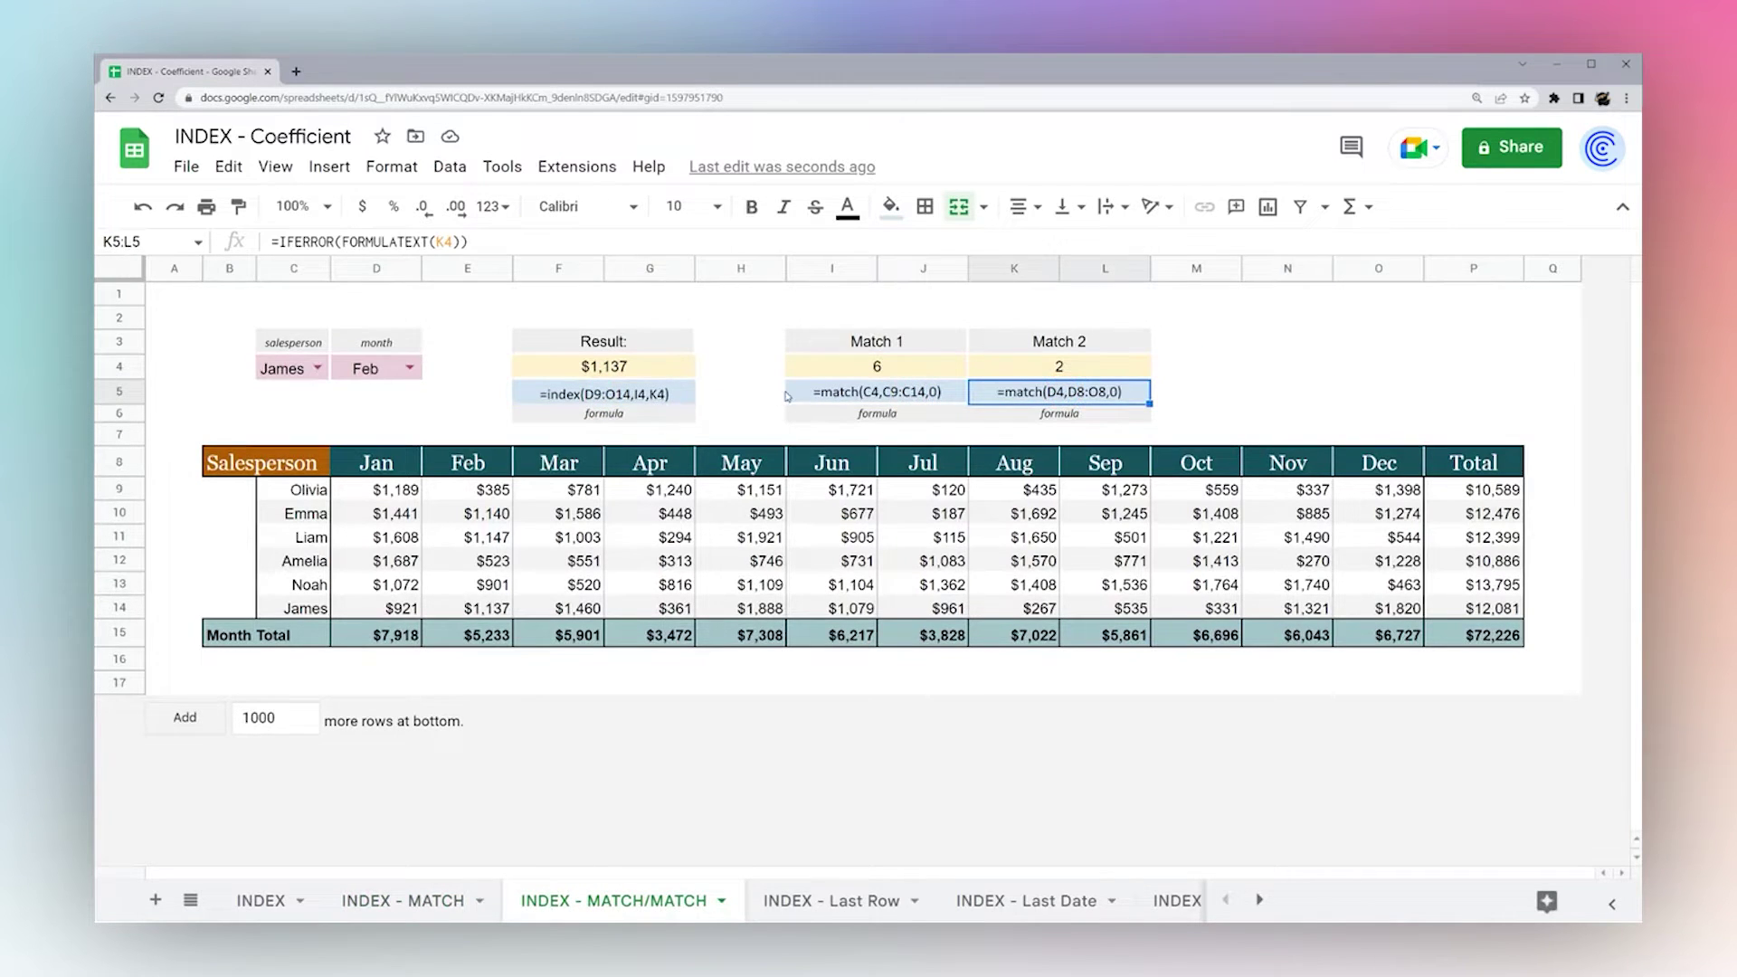
click(914, 395)
Examine the Match 1 formula in I4 and its C9:C14 salesperson range.
click(878, 367)
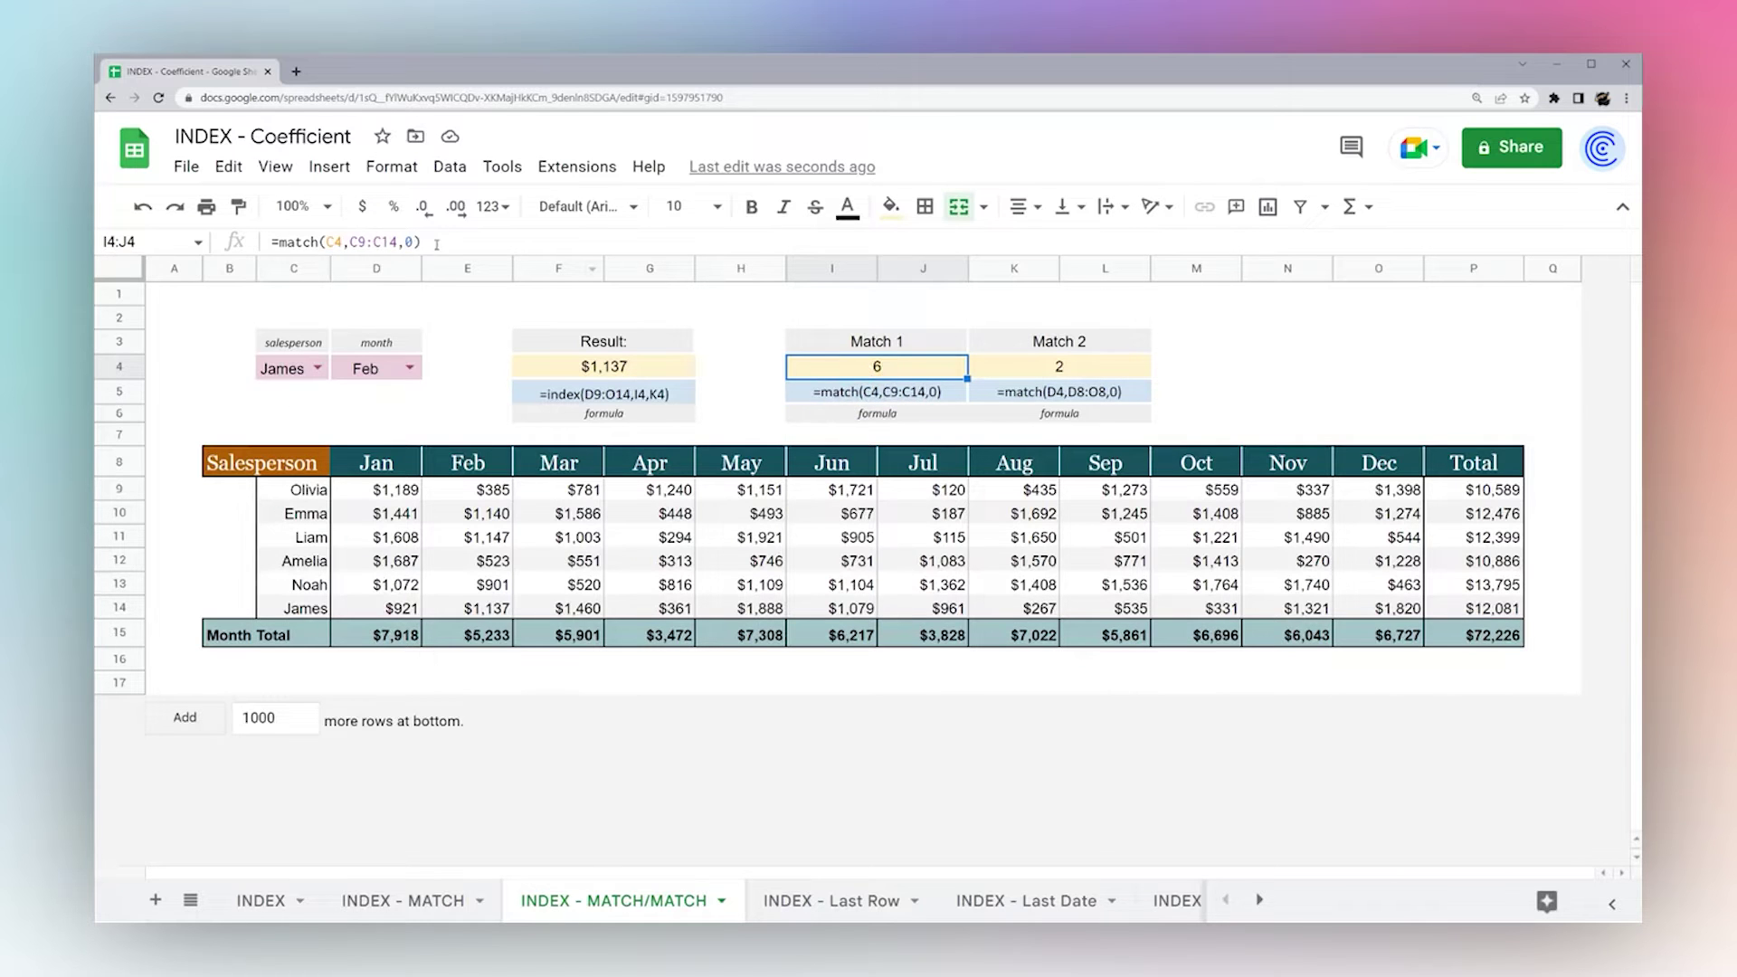
drag(271, 241, 436, 244)
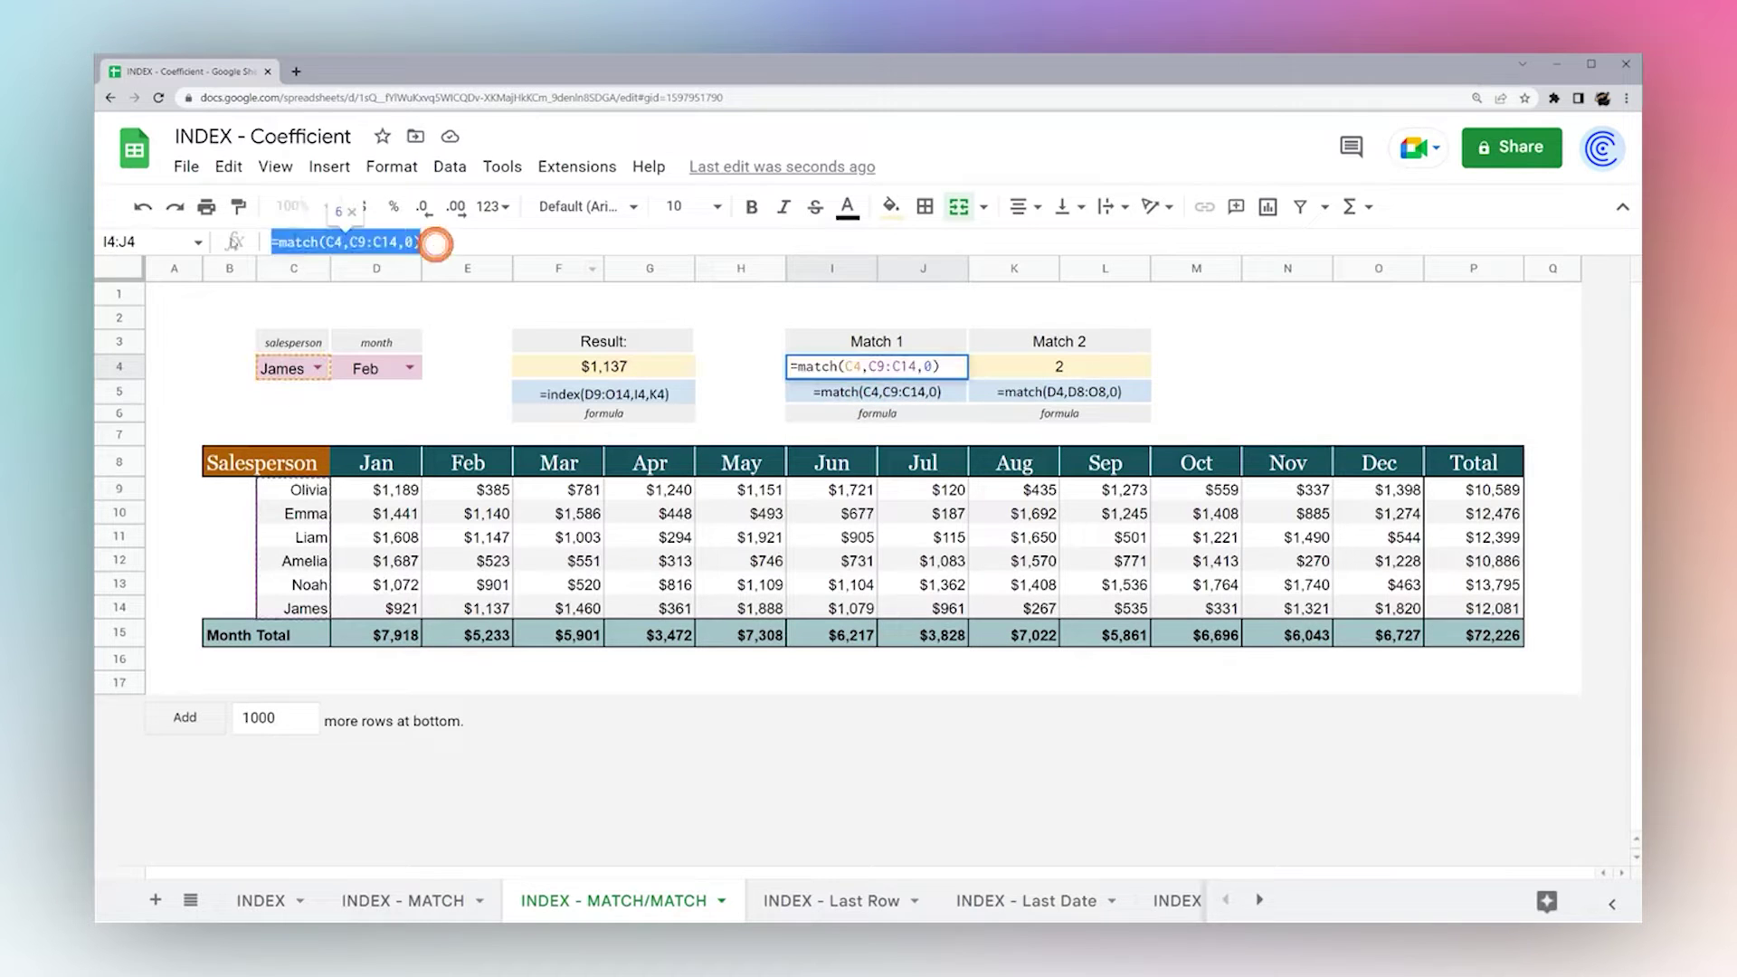
click(279, 371)
click(862, 368)
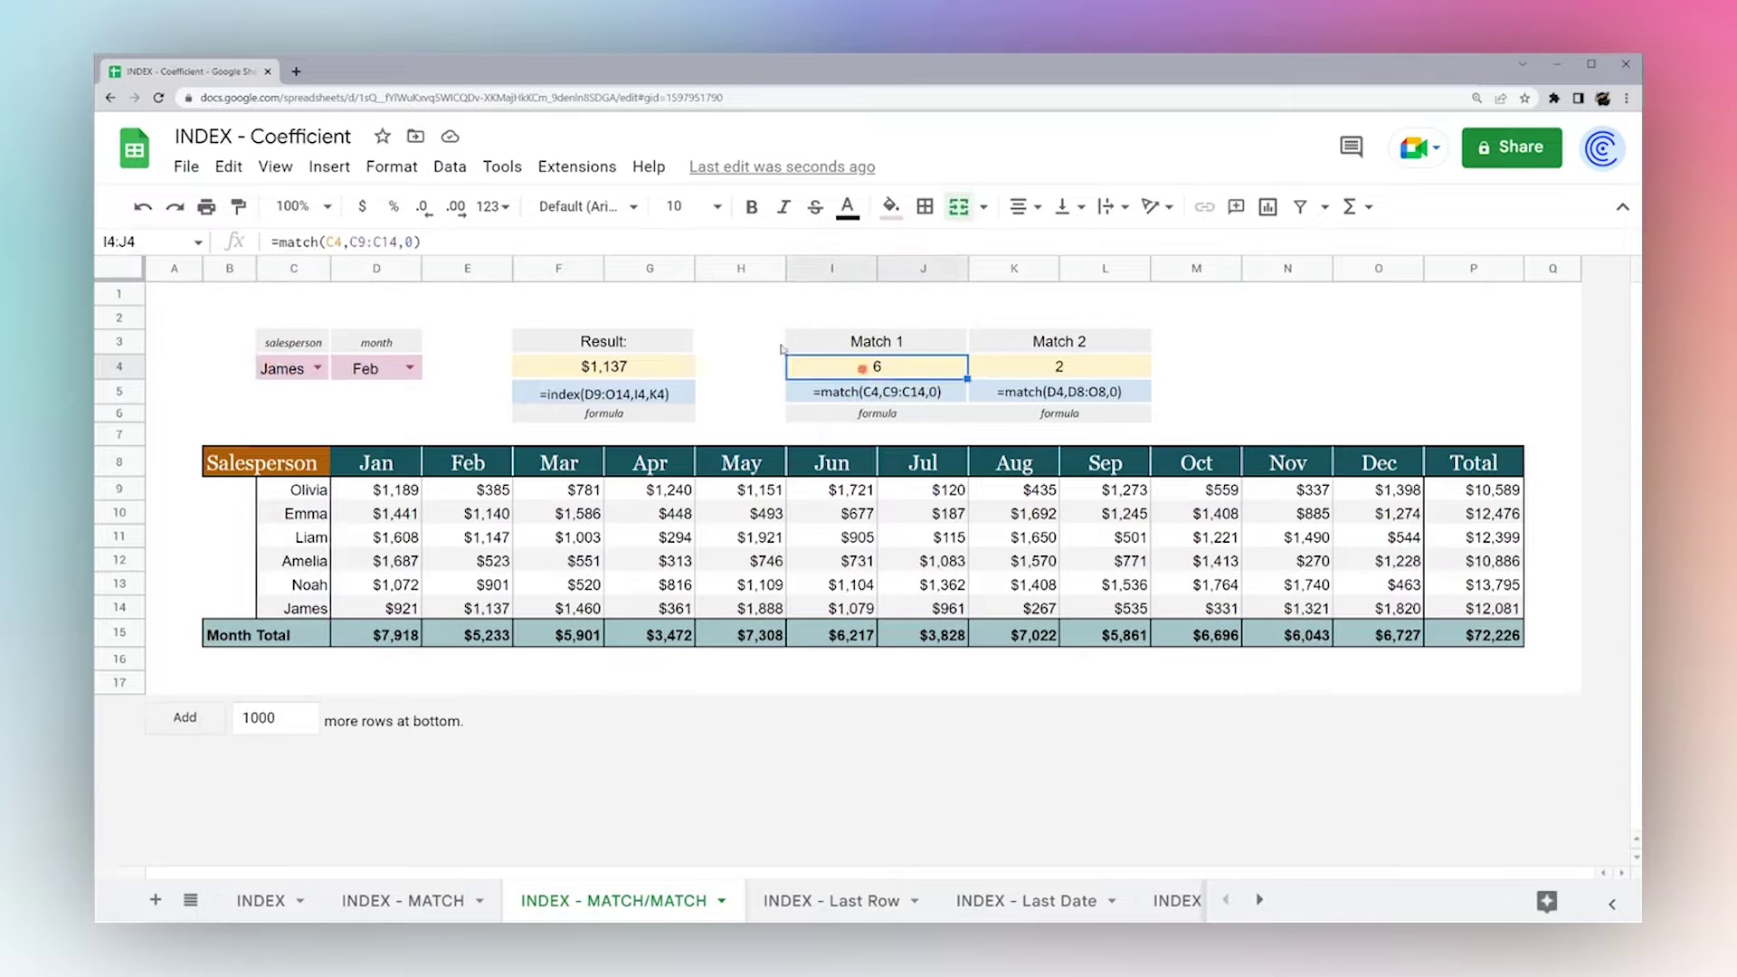
click(351, 241)
drag(350, 242, 396, 242)
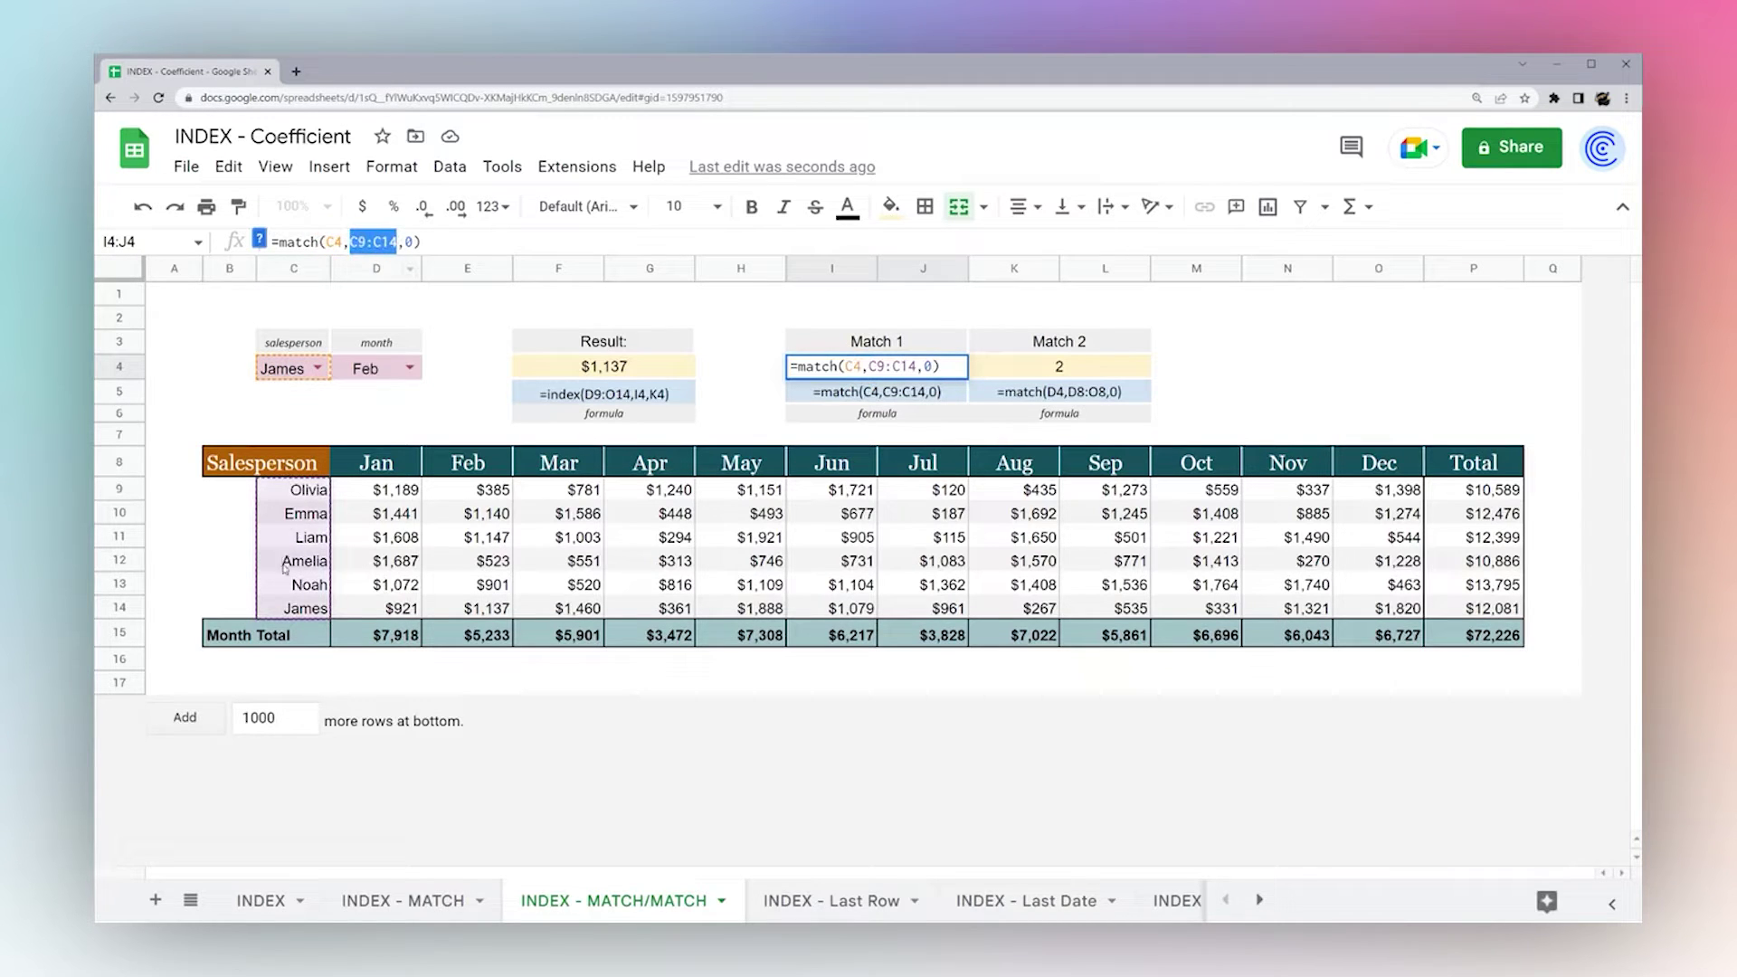
key(Return)
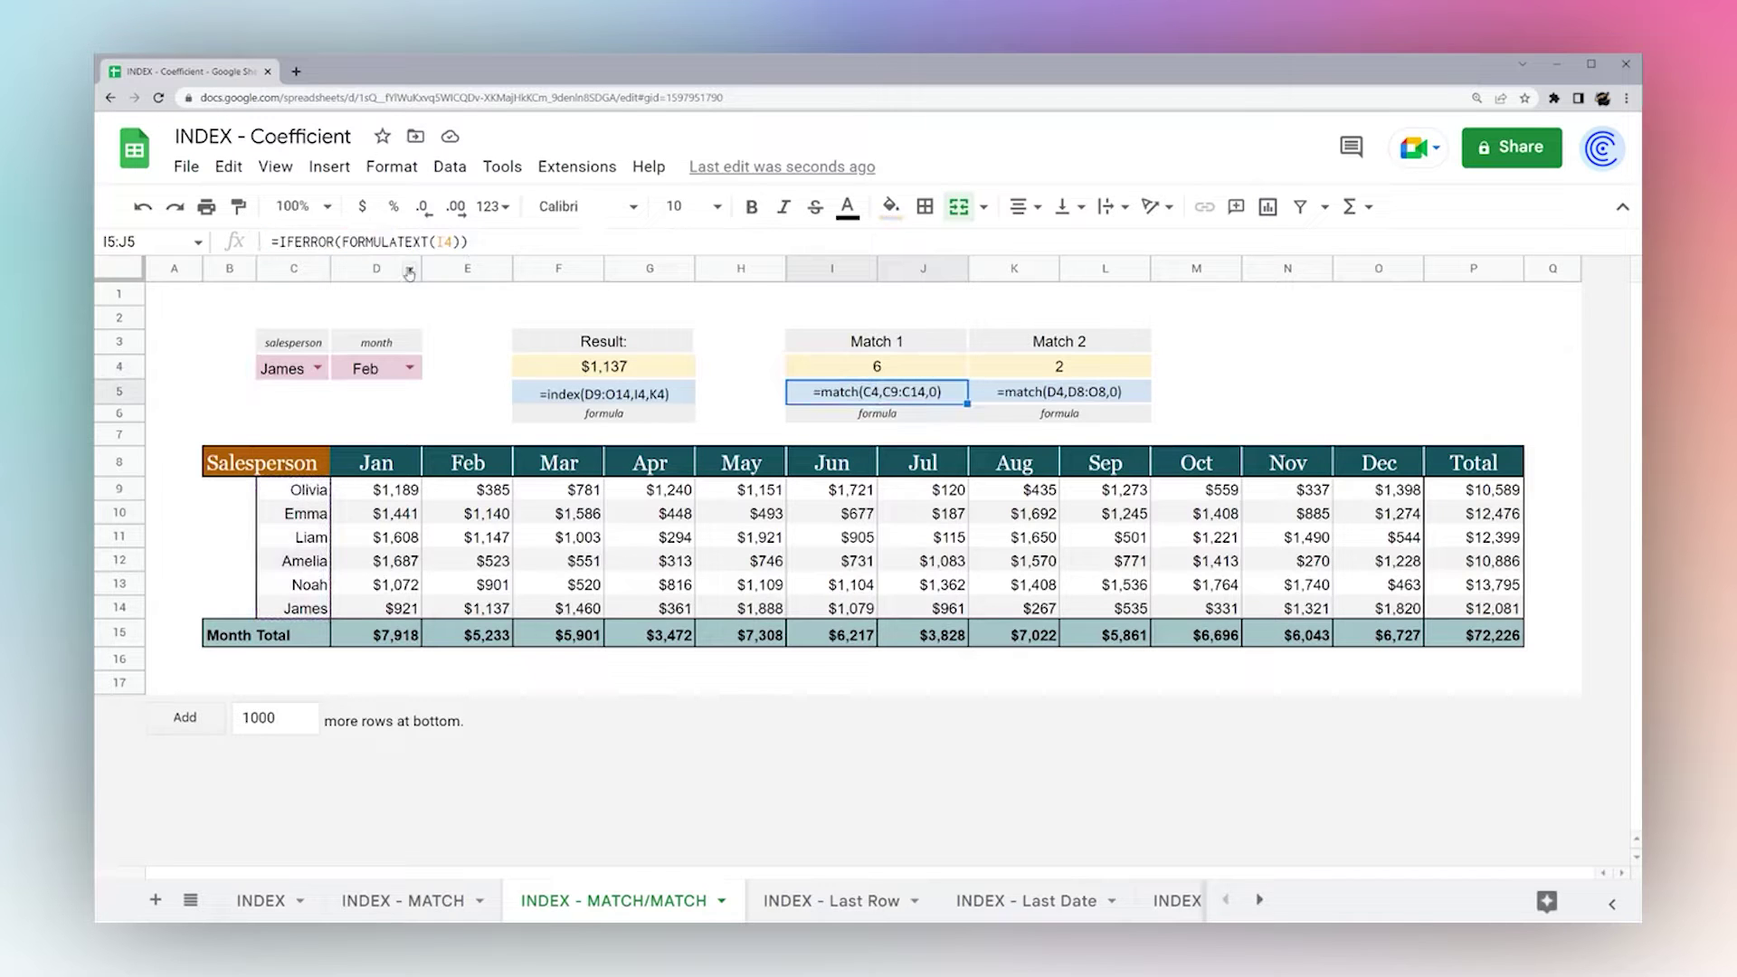
key(Up)
Pick Emma in C4, then check Match 1, Match 2's D8:O8 range, and Result $1,140.
click(318, 368)
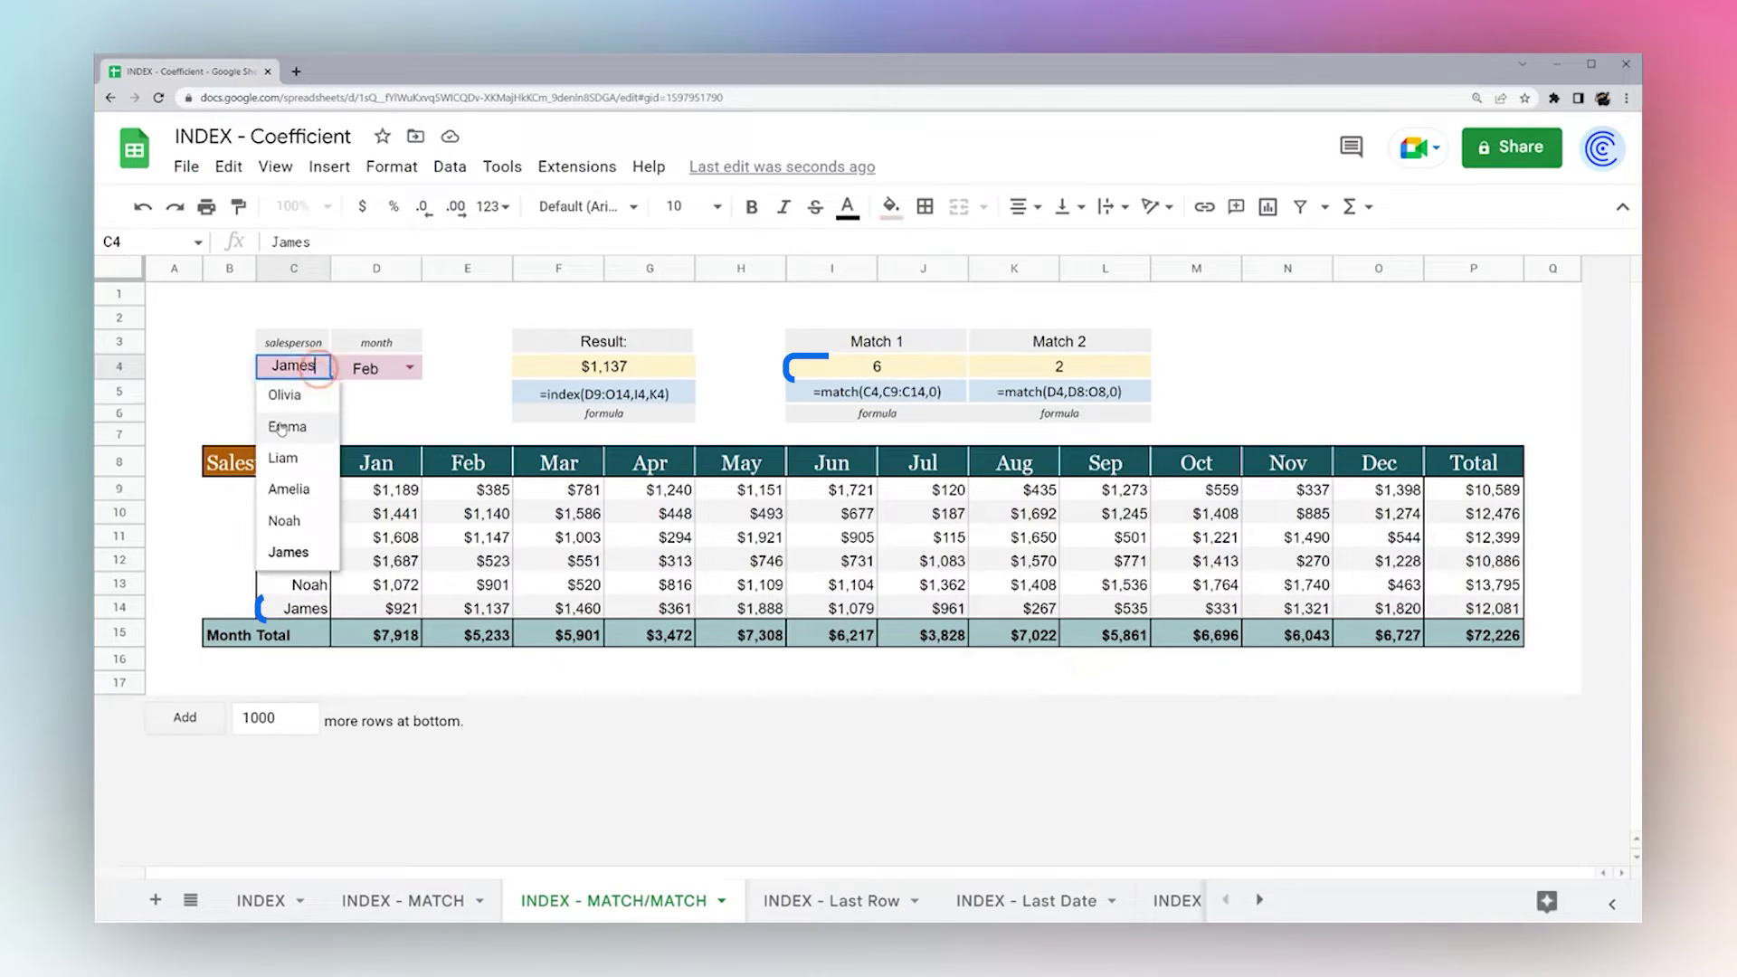
click(280, 534)
click(899, 369)
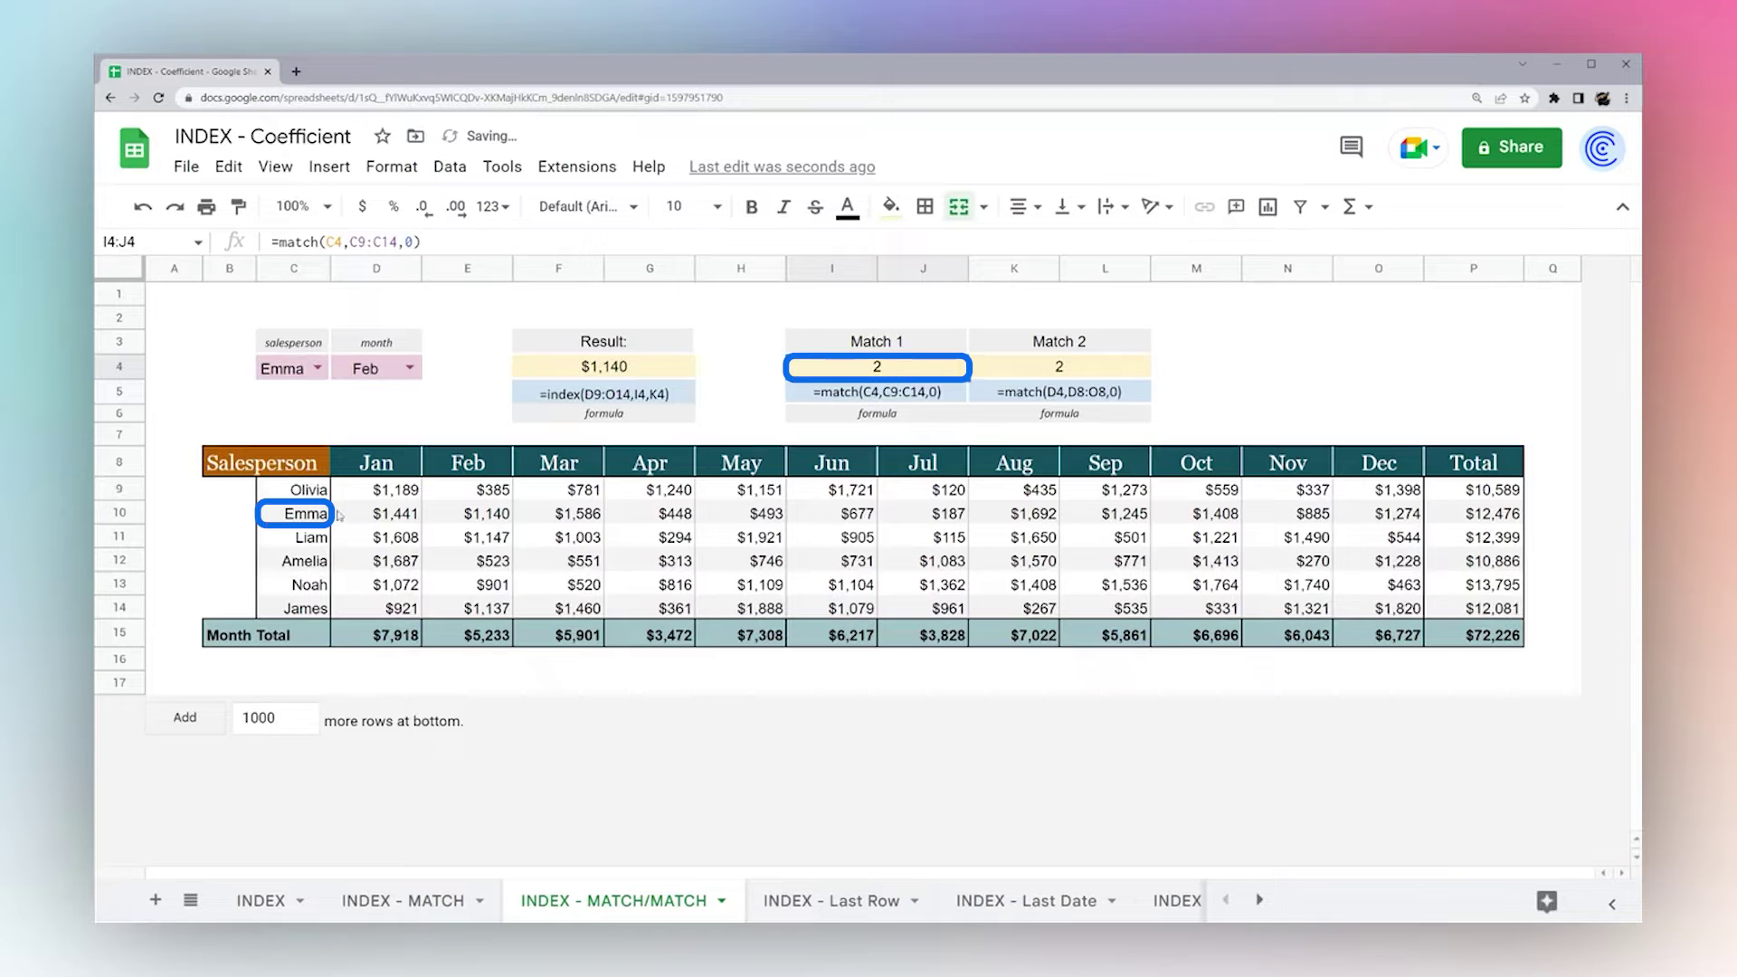
click(1074, 376)
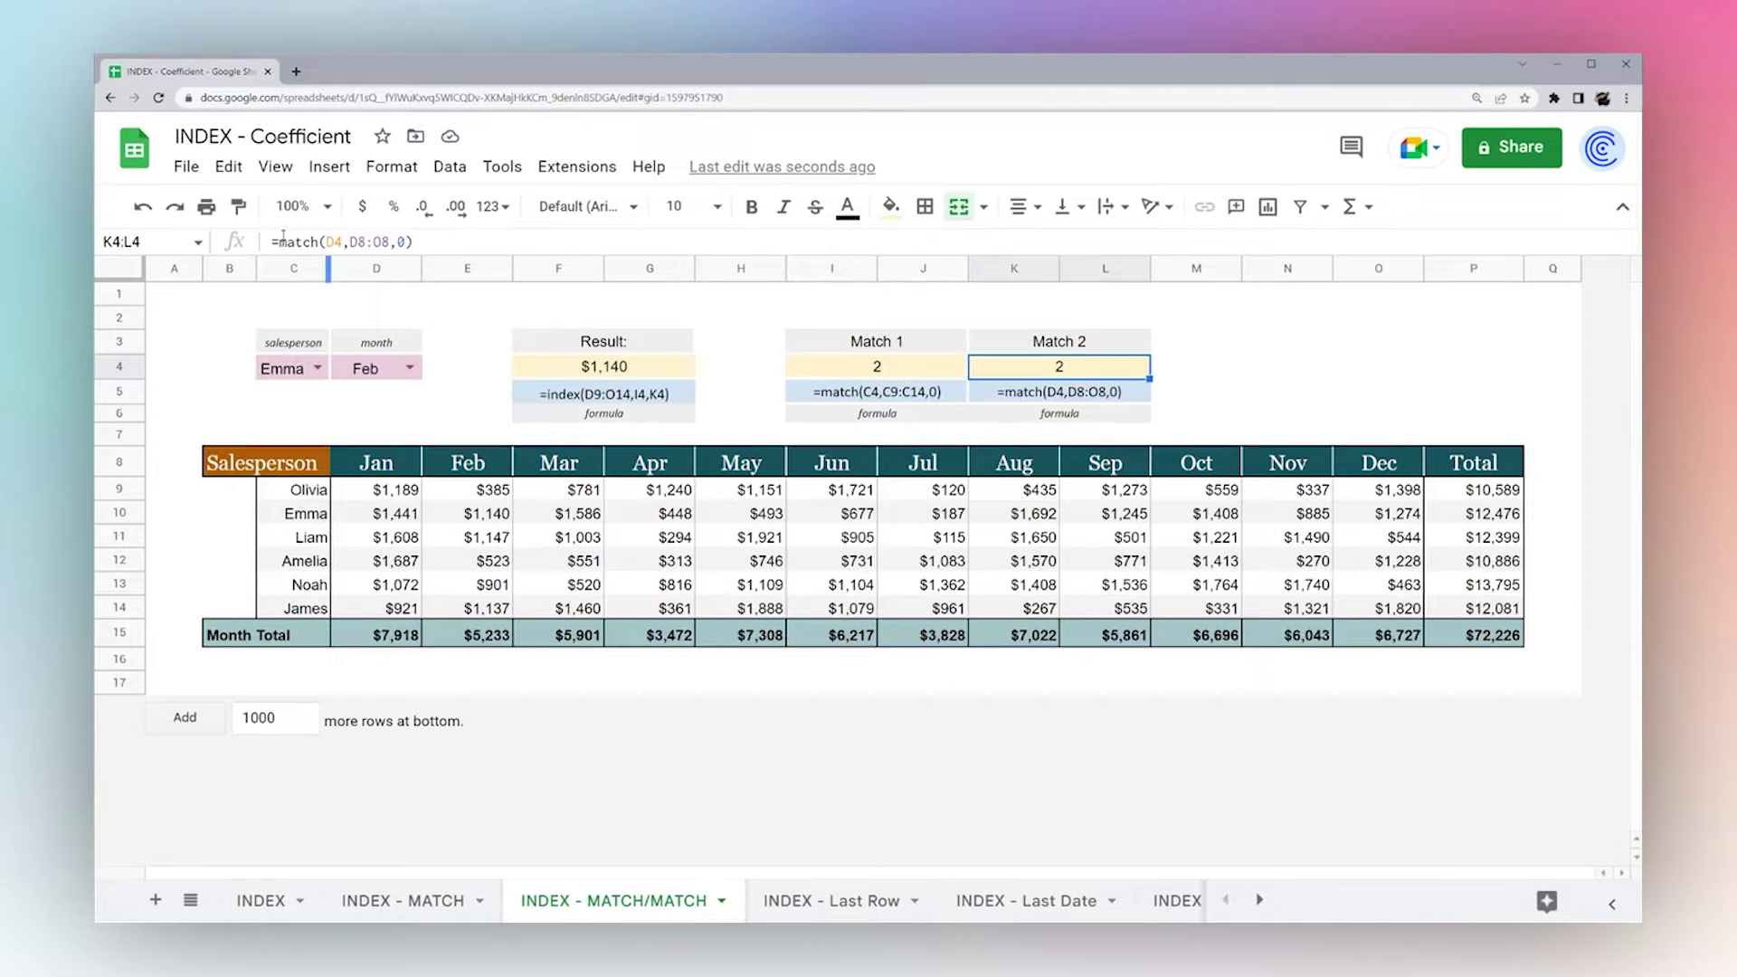
click(333, 241)
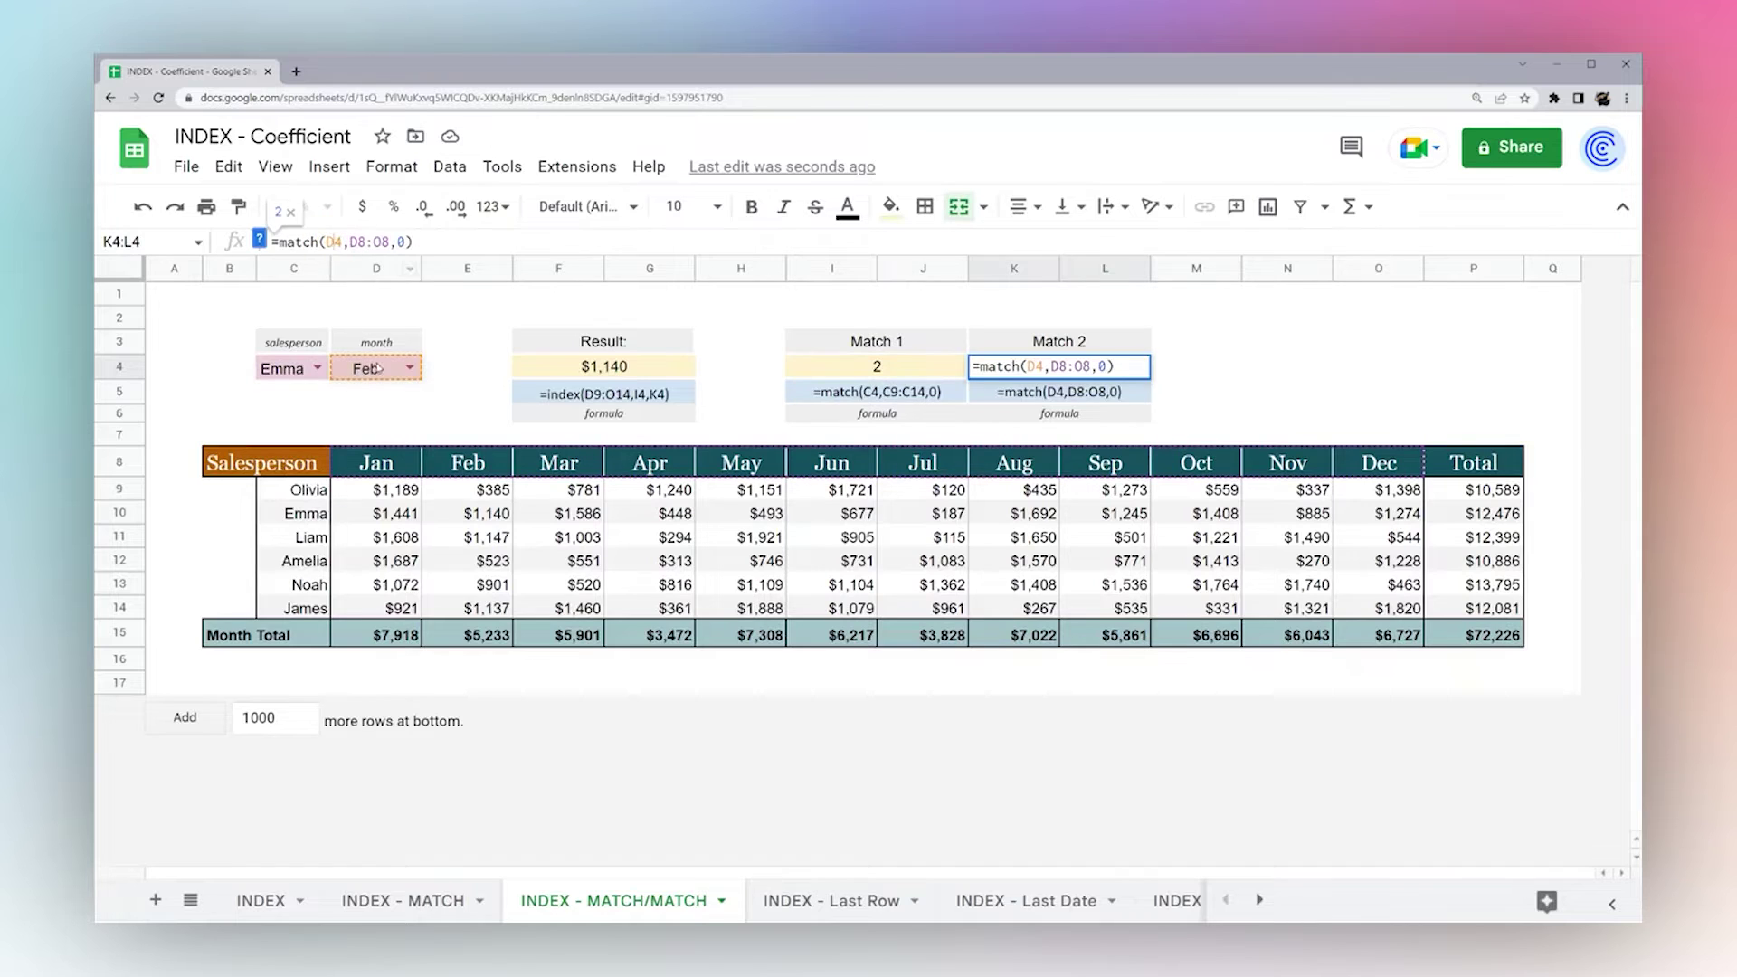
click(352, 240)
key(Return)
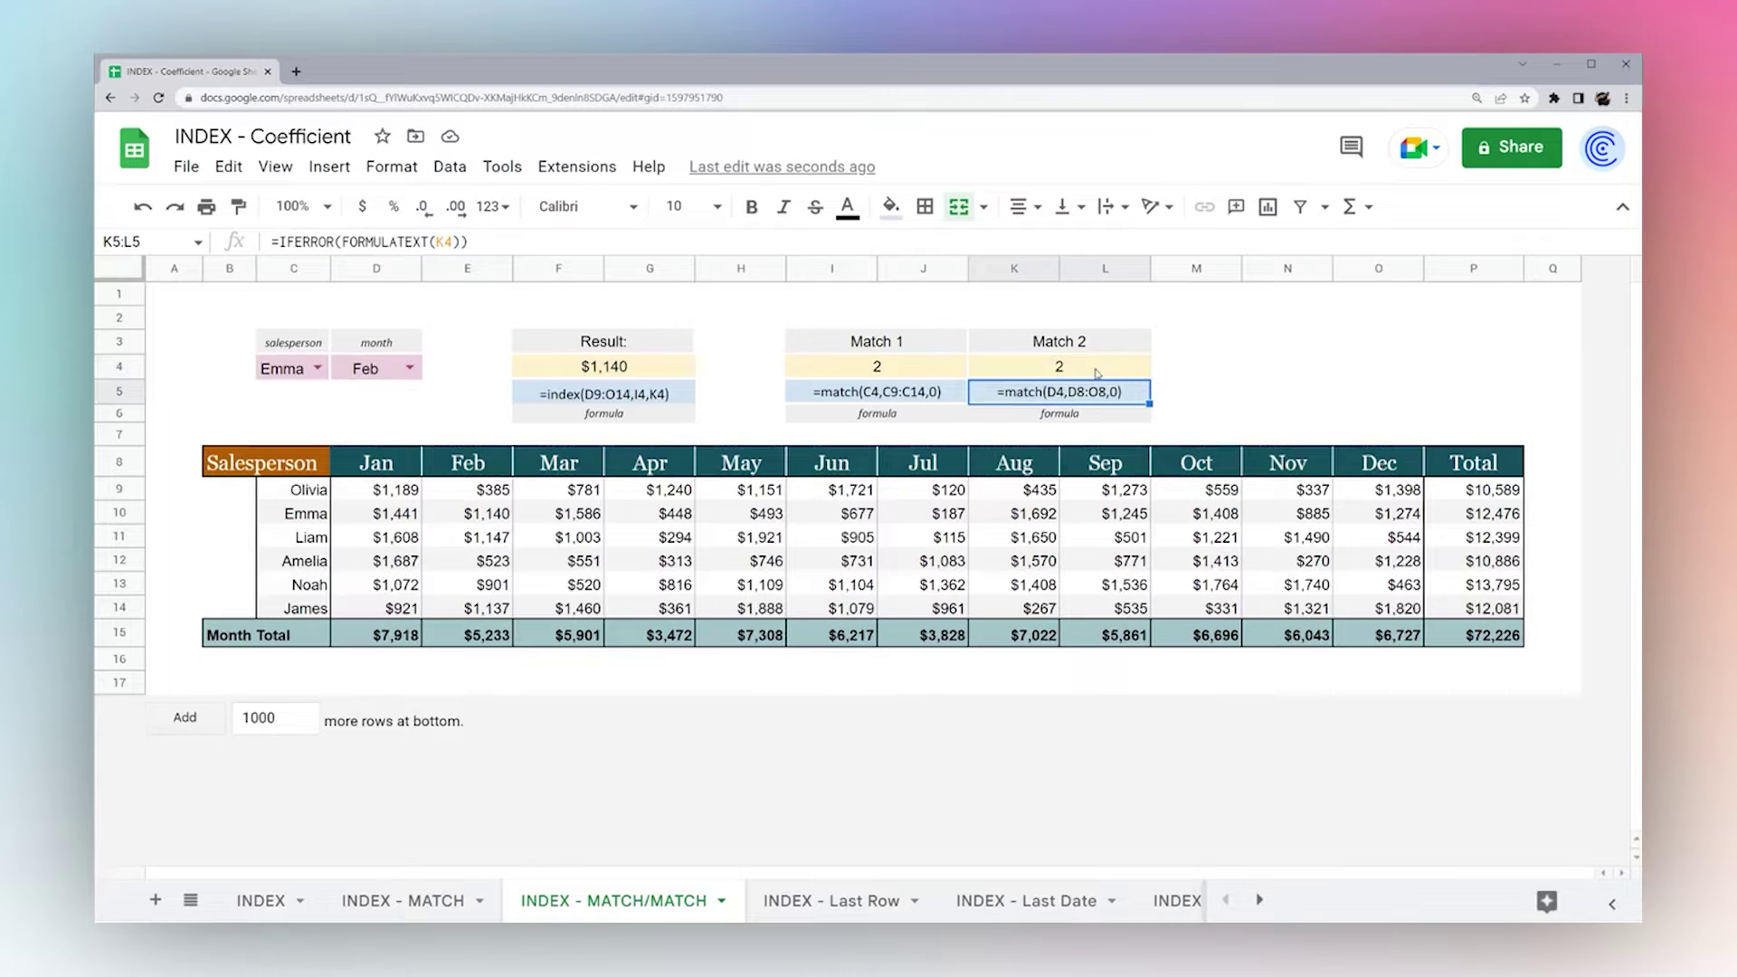
click(1096, 371)
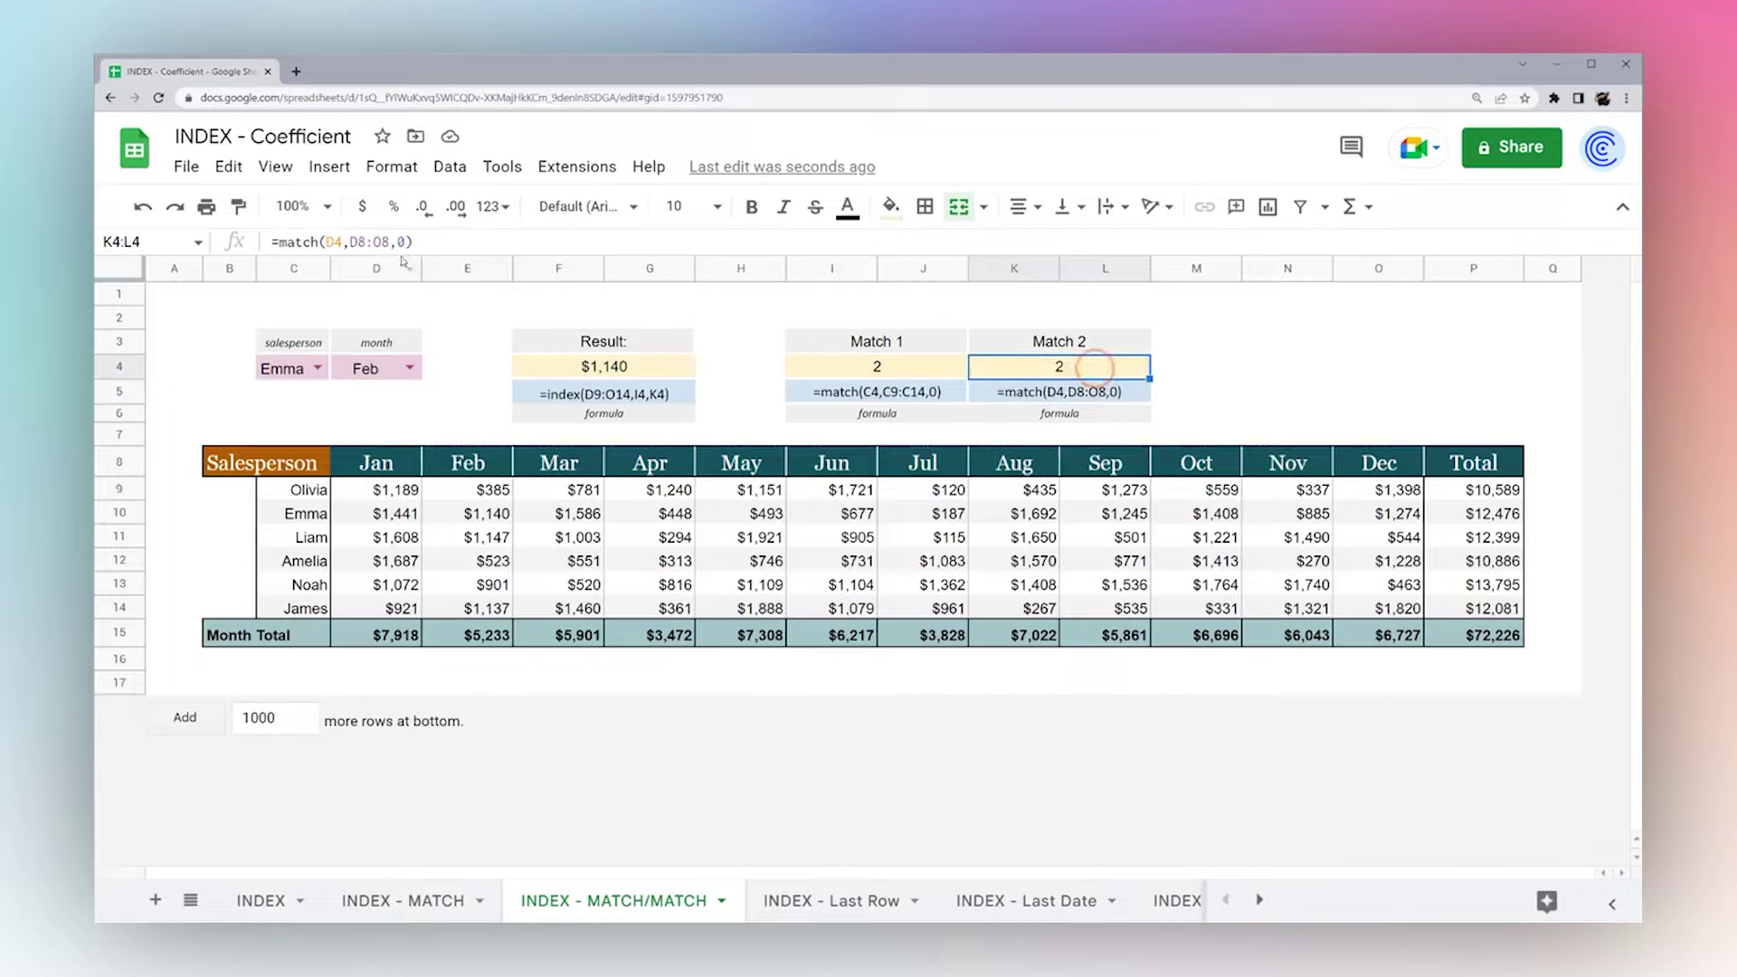
click(574, 374)
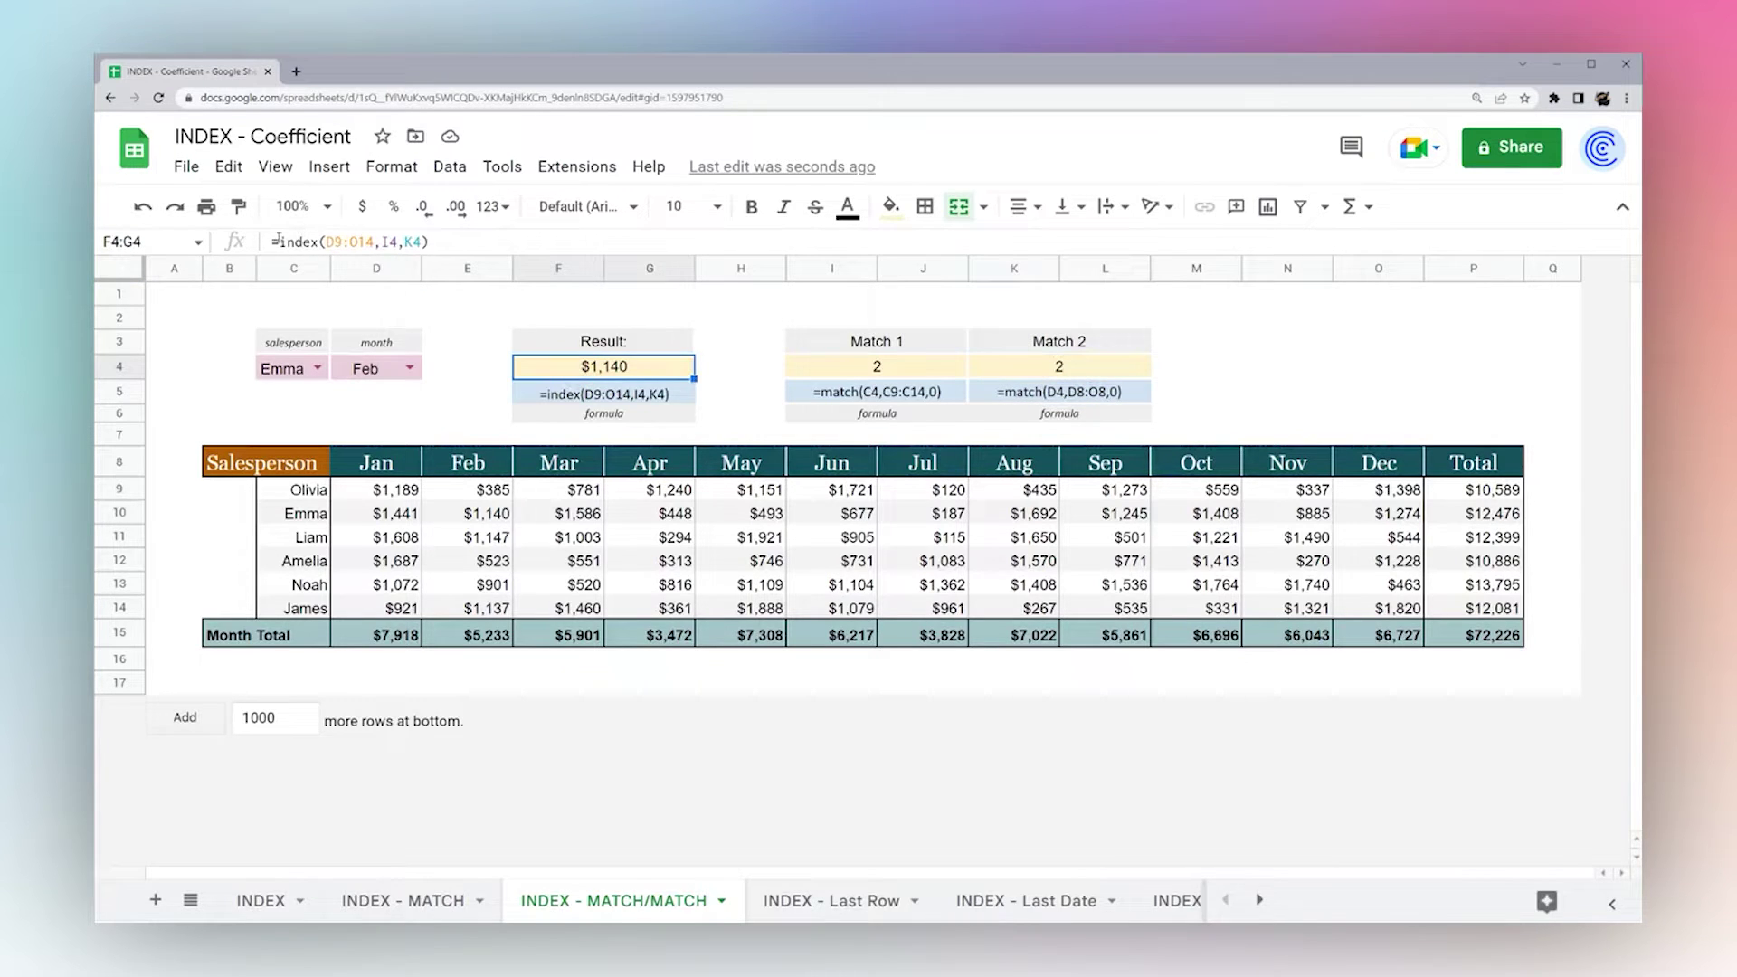
Compare the Result formula in F4 with the Match 1 MATCH expression in I4.
drag(279, 240, 439, 243)
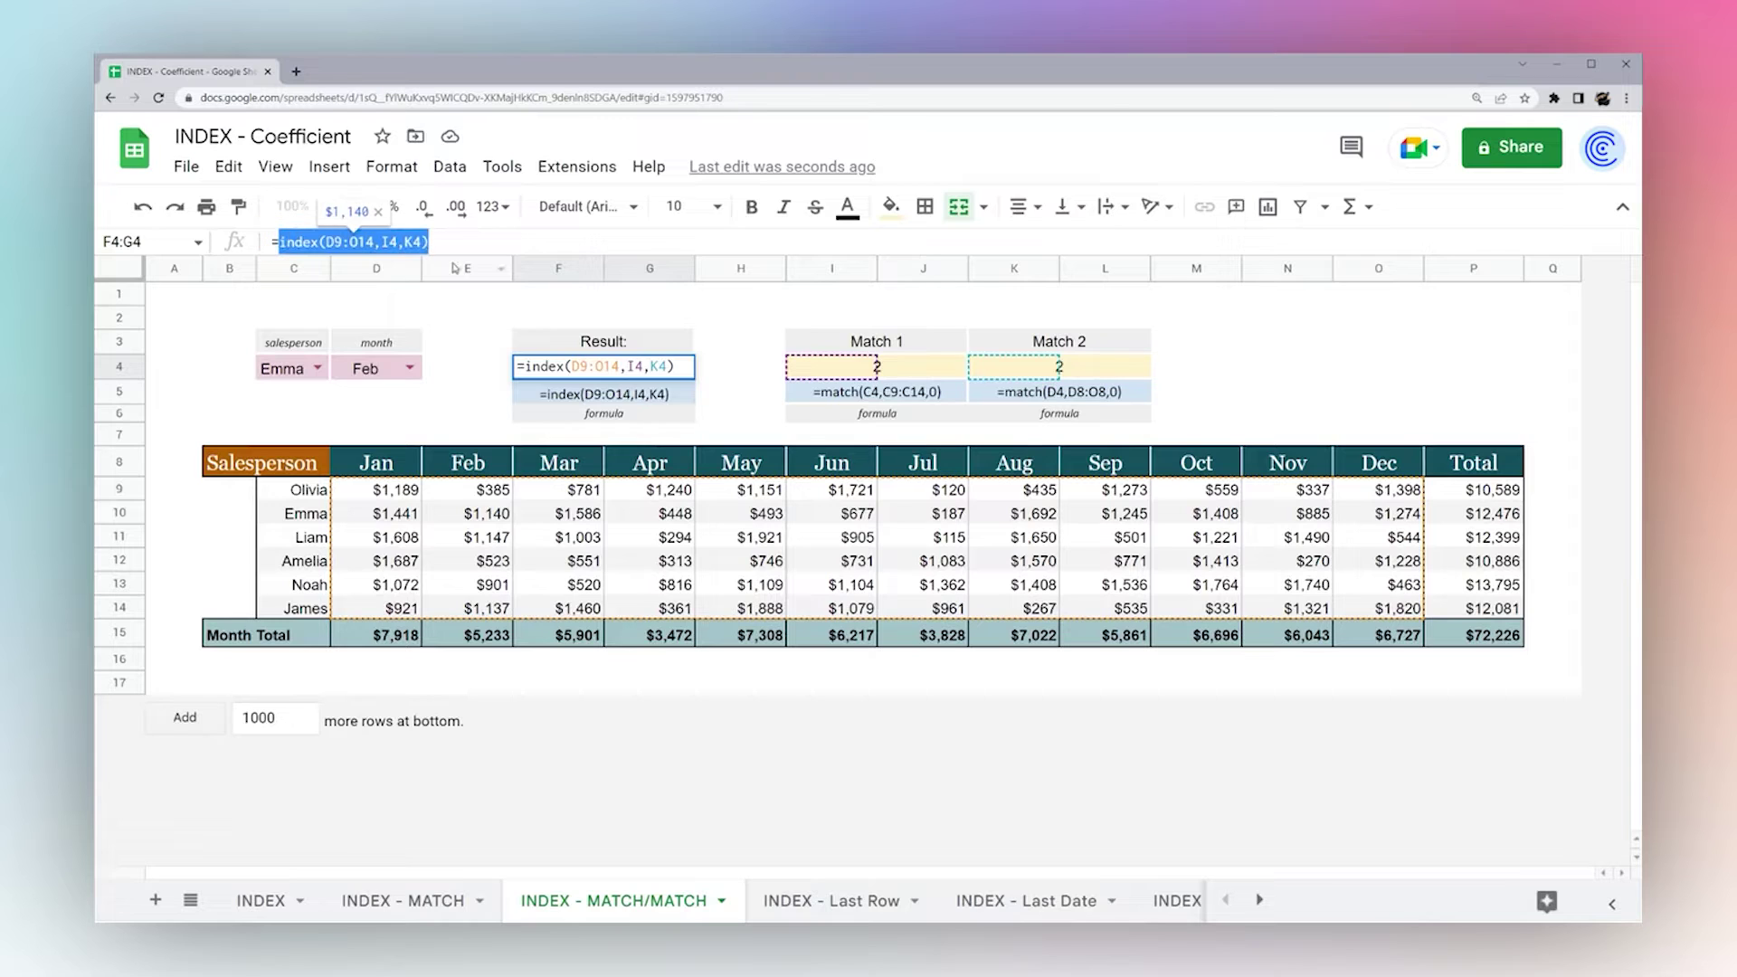
key(Escape)
click(884, 371)
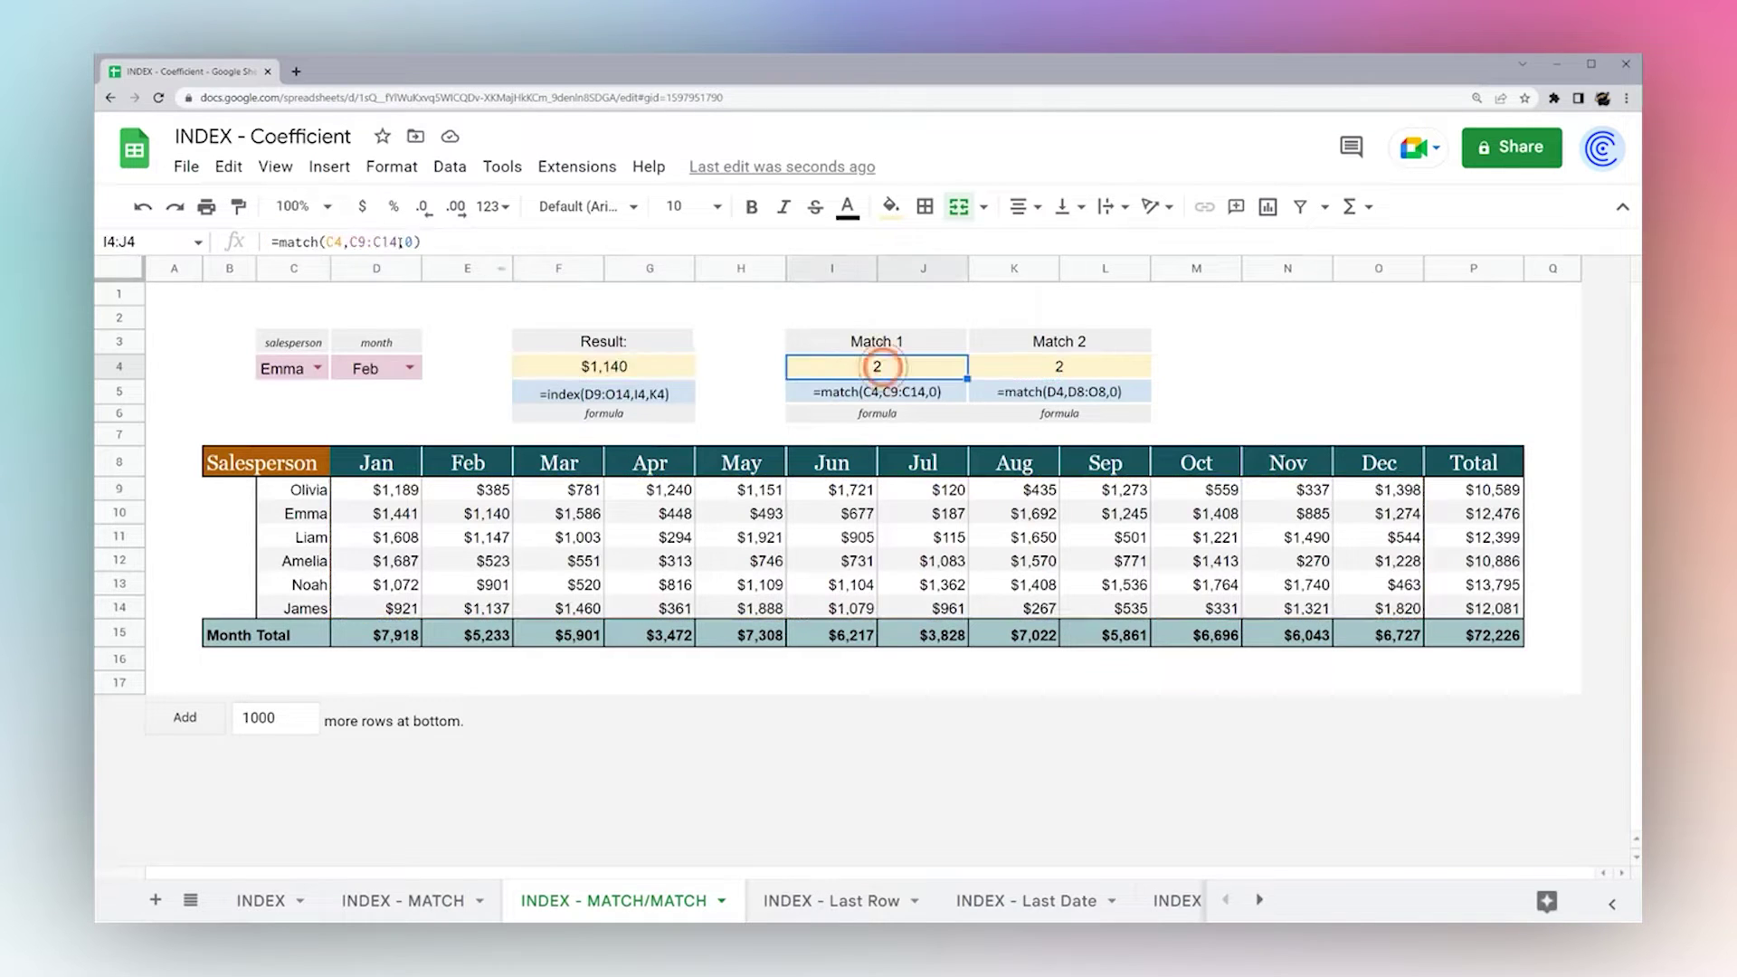
drag(281, 241, 421, 242)
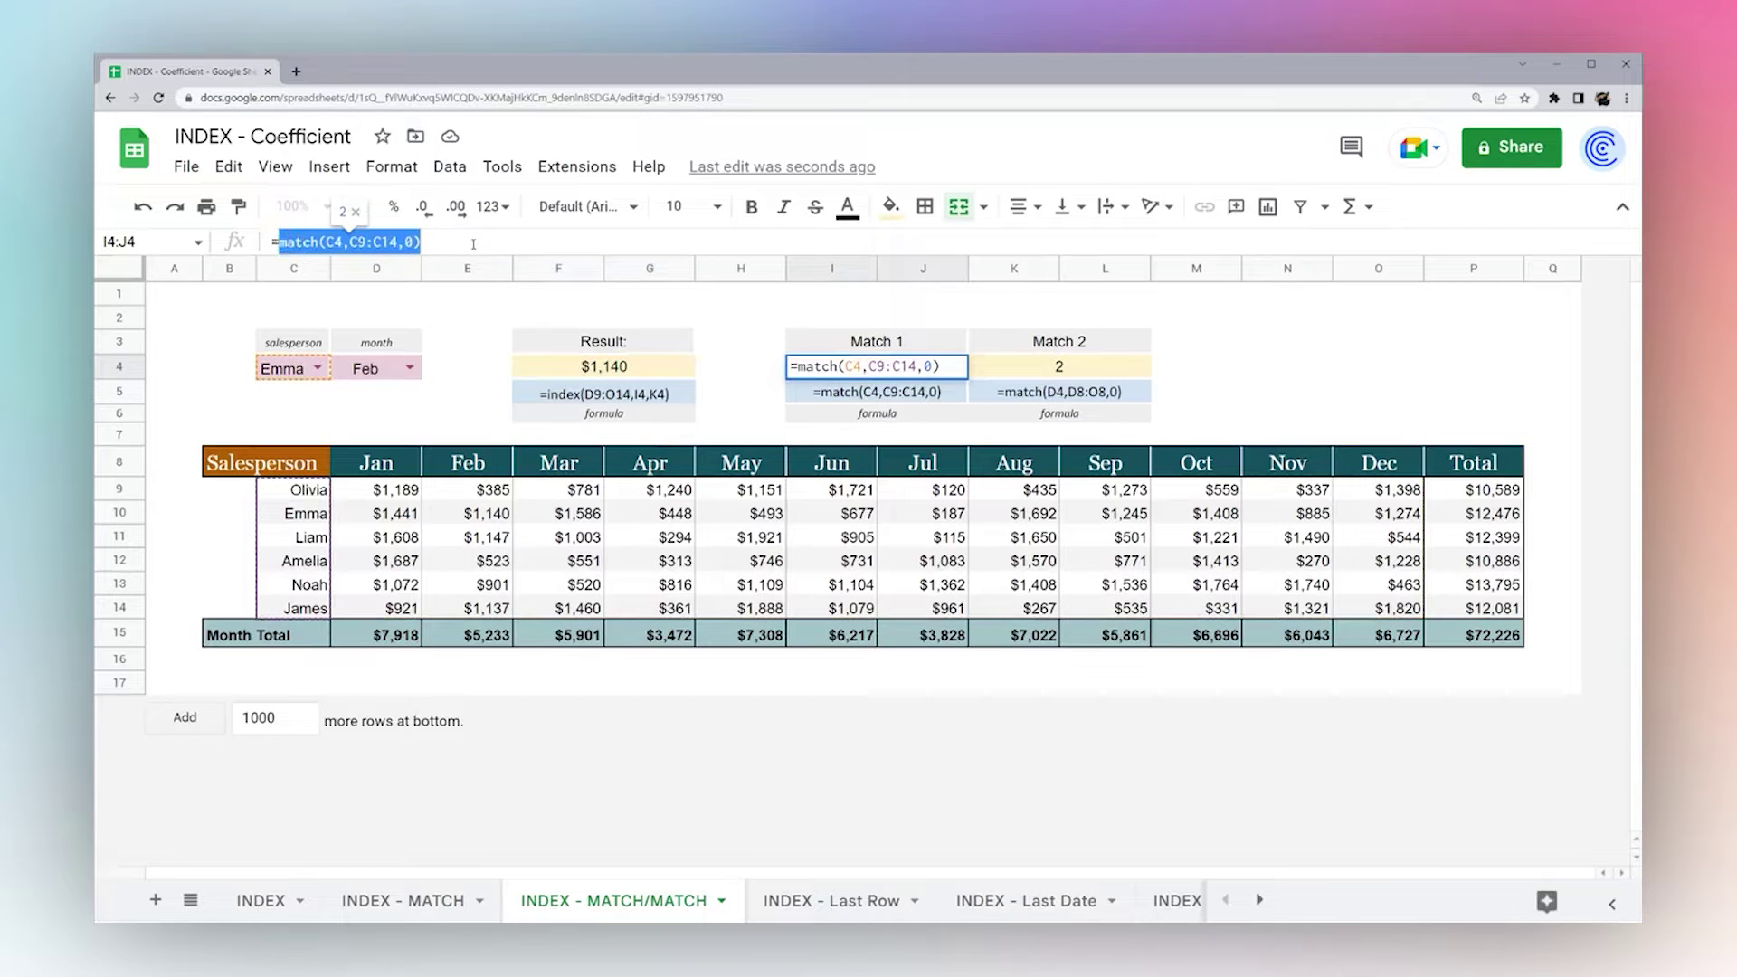
key(Escape)
click(603, 366)
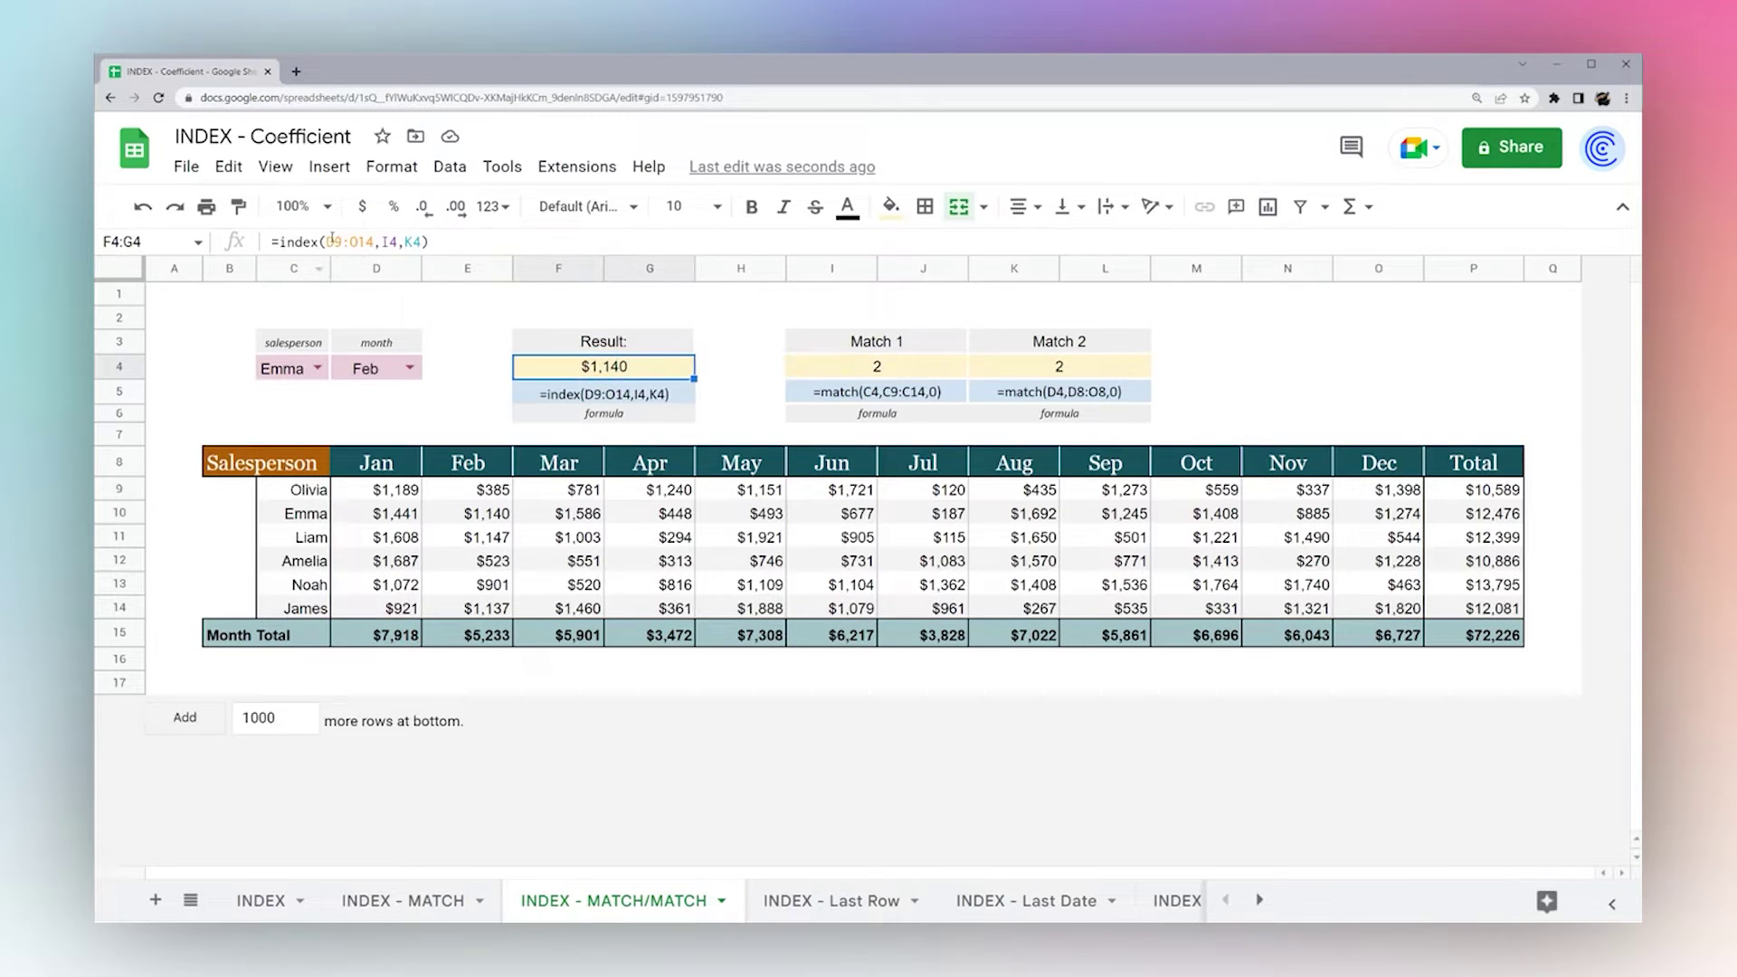
Replace F4's I4,K4 arguments with match(C4,C9:C14,0) for the salesperson row.
drag(381, 242, 699, 243)
key(BackSpace)
key(BackSpace)
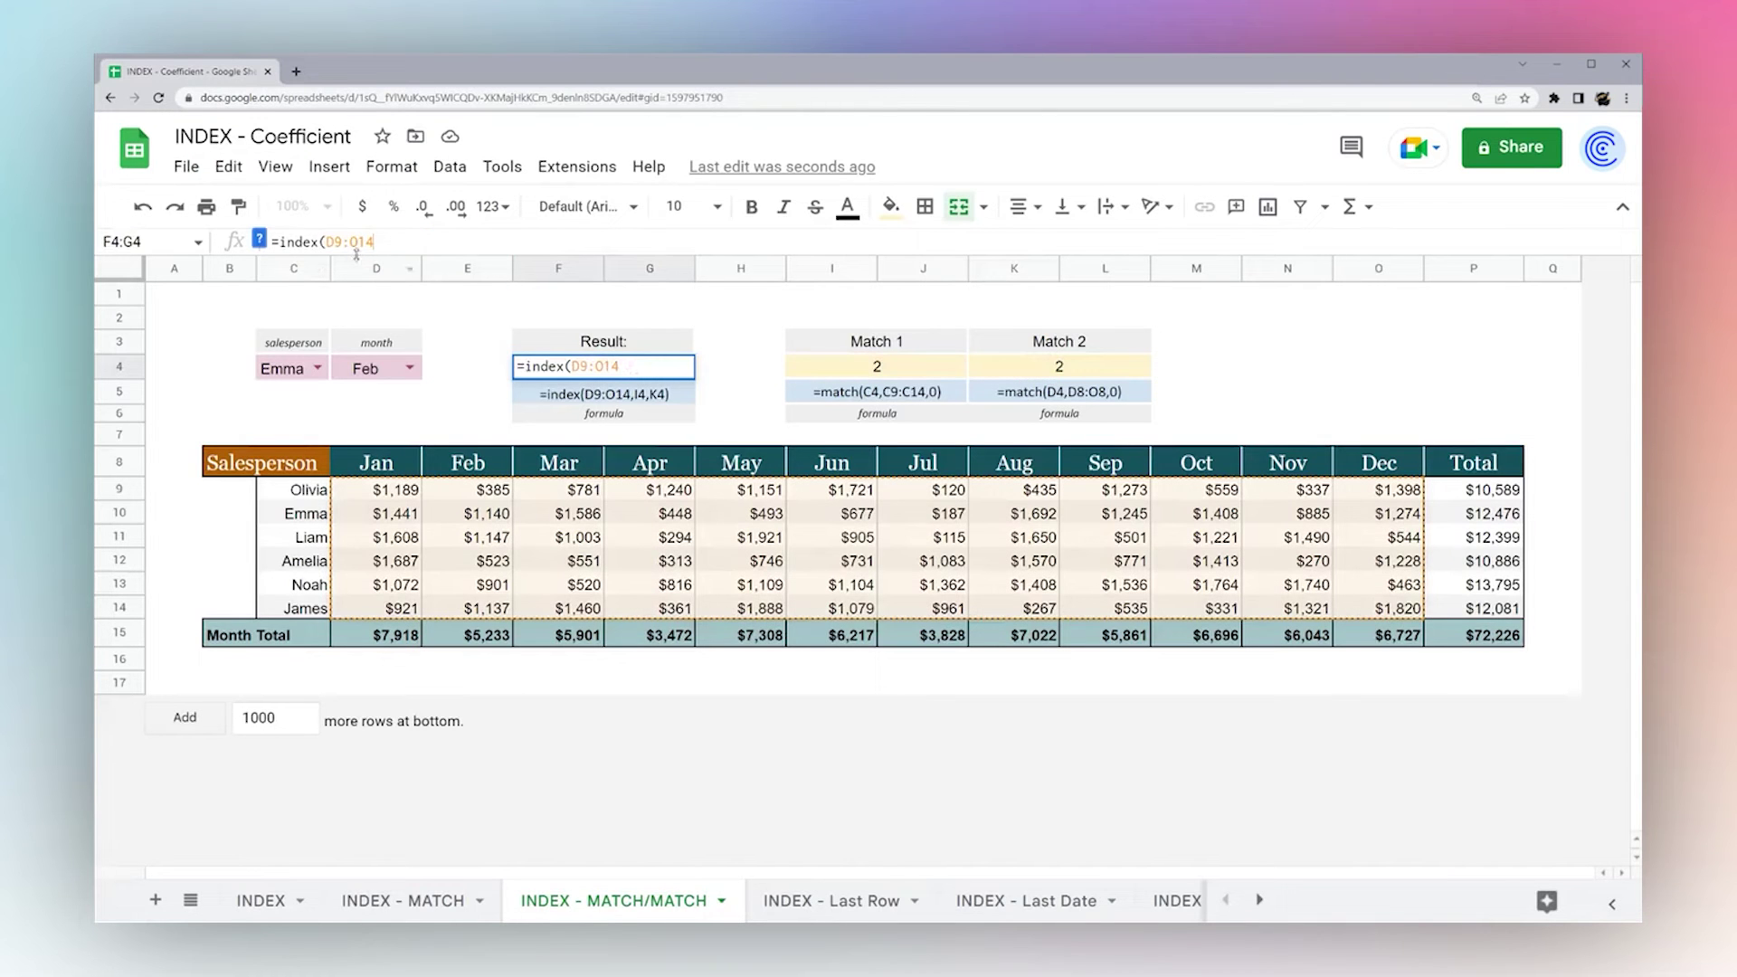
drag(324, 242, 374, 242)
click(398, 242)
text(,)
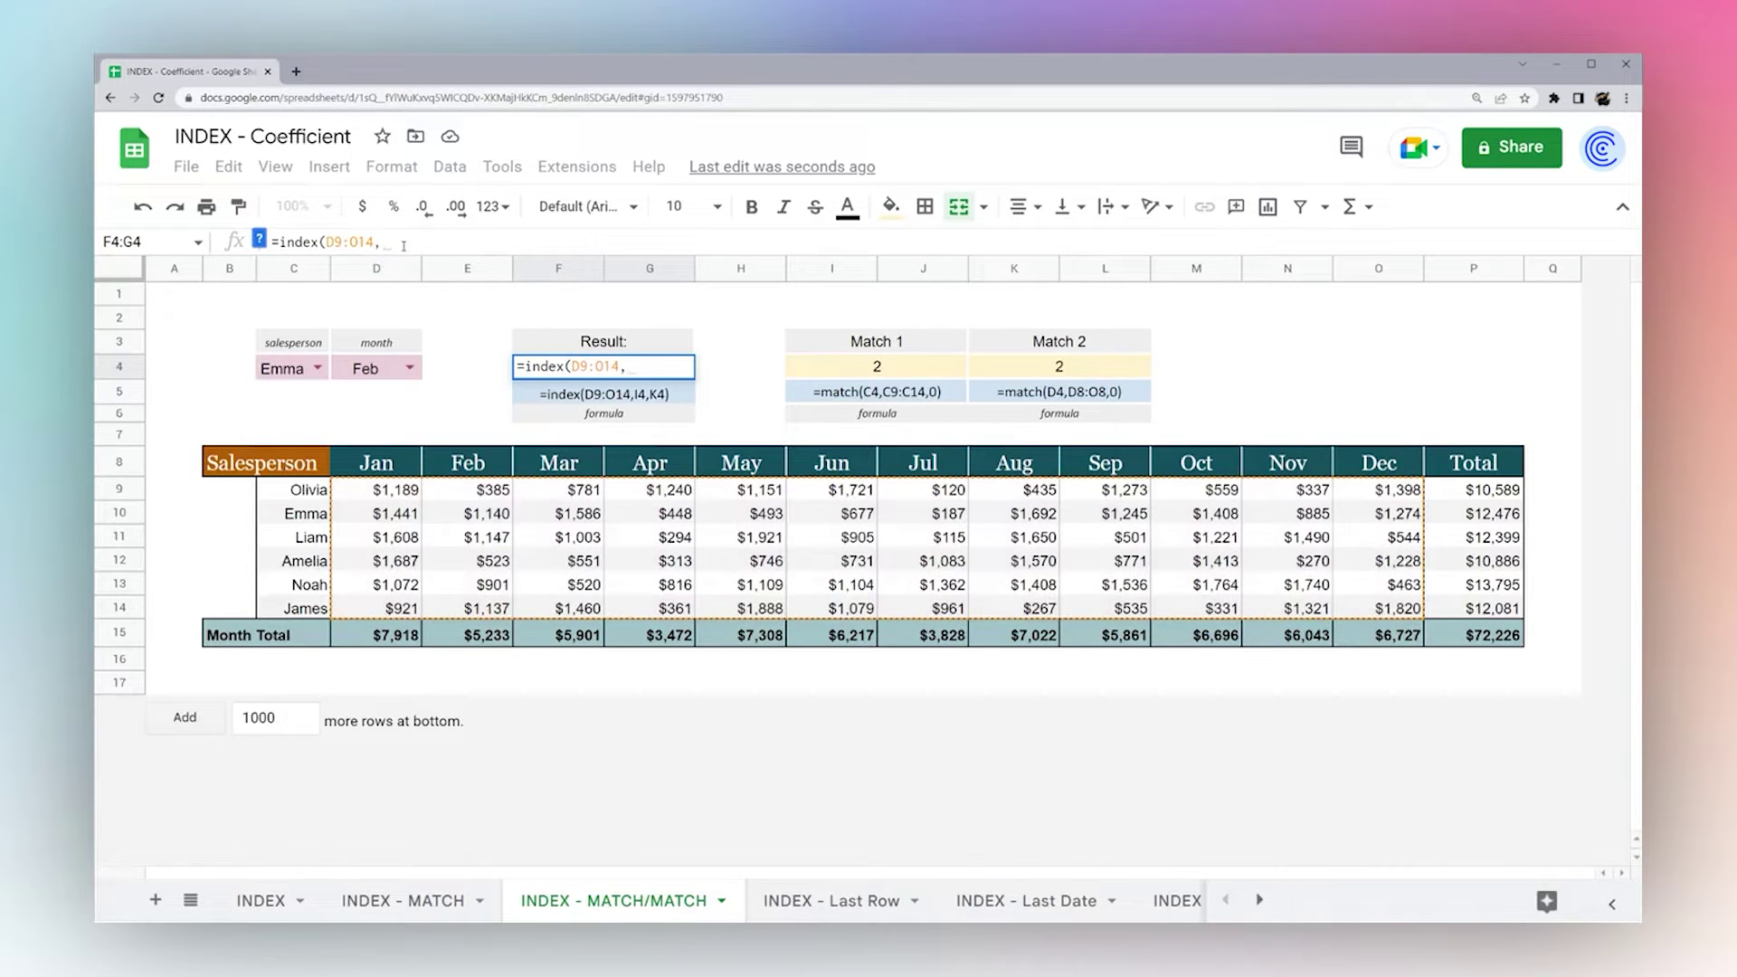
text(match()
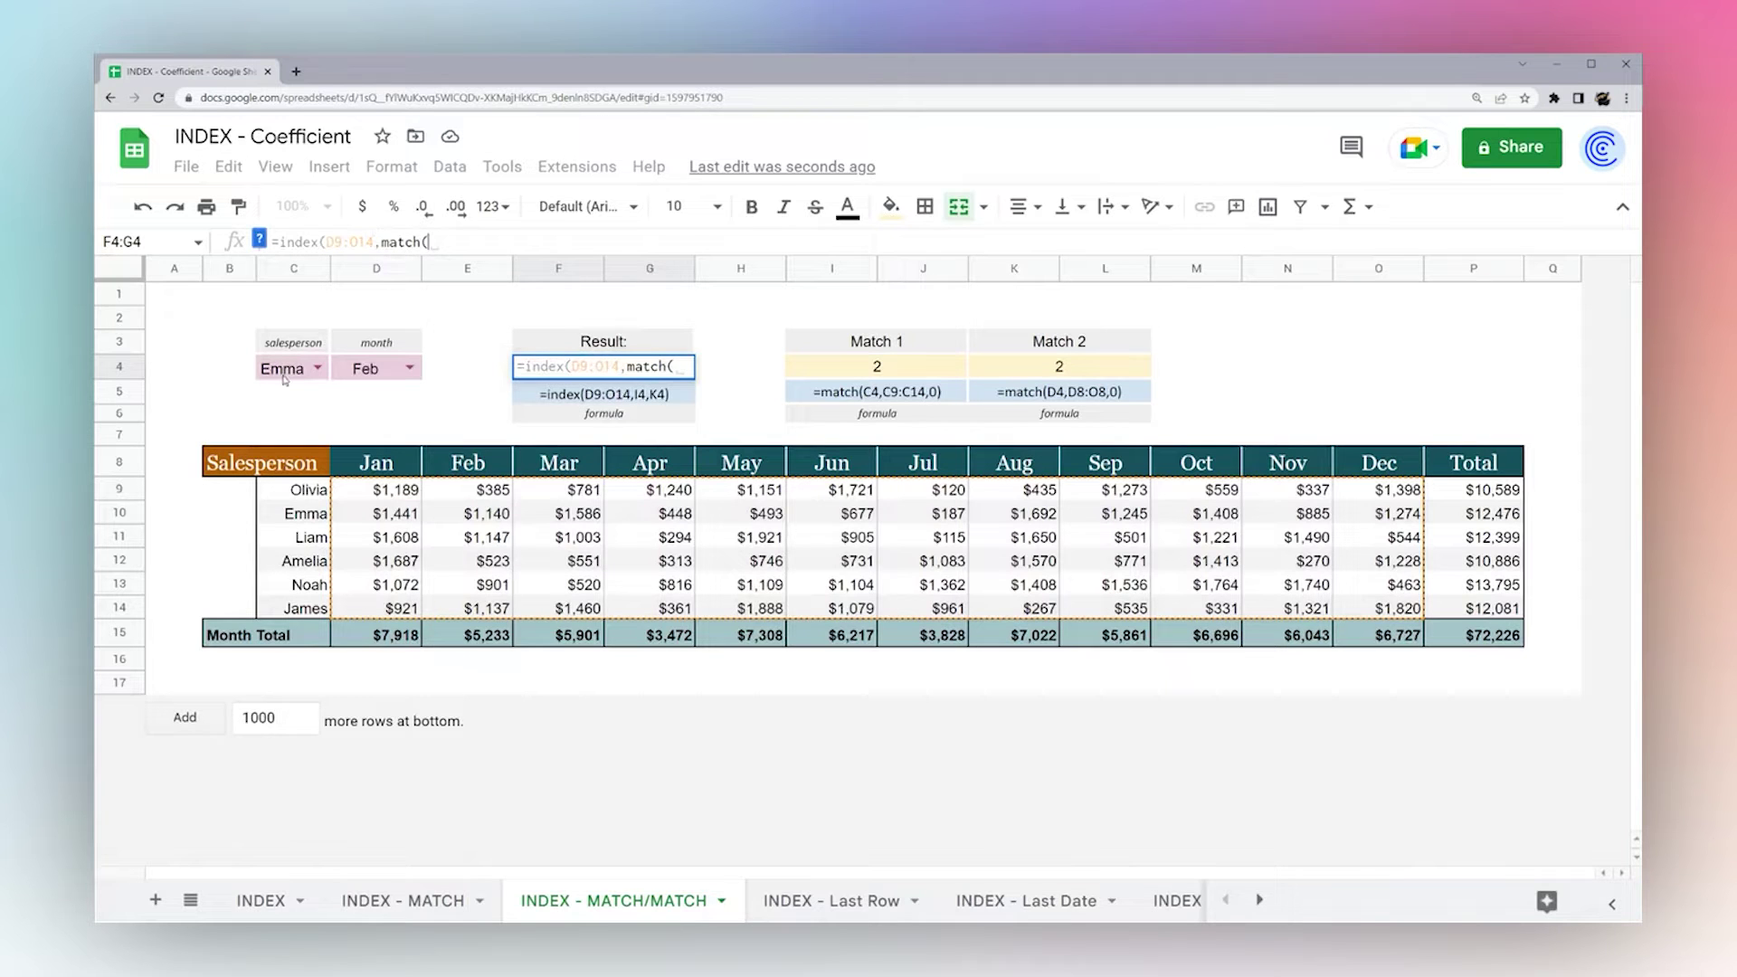
click(284, 379)
text(,)
click(290, 490)
drag(289, 490, 300, 612)
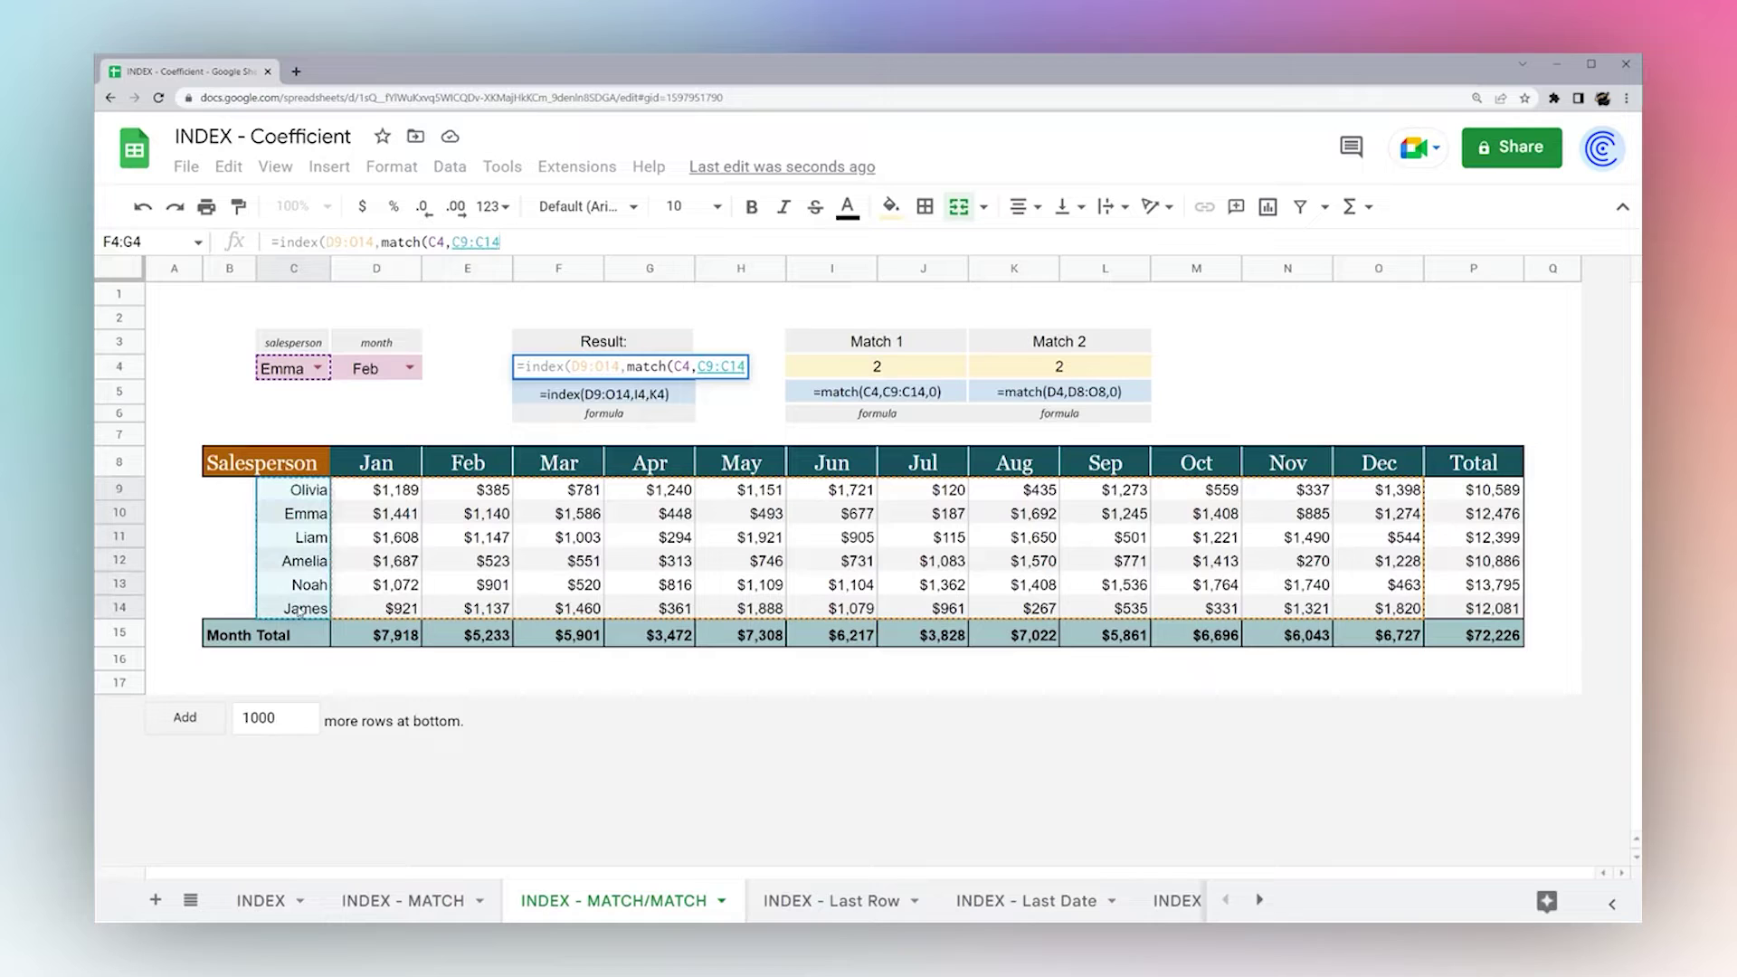
text(,0))
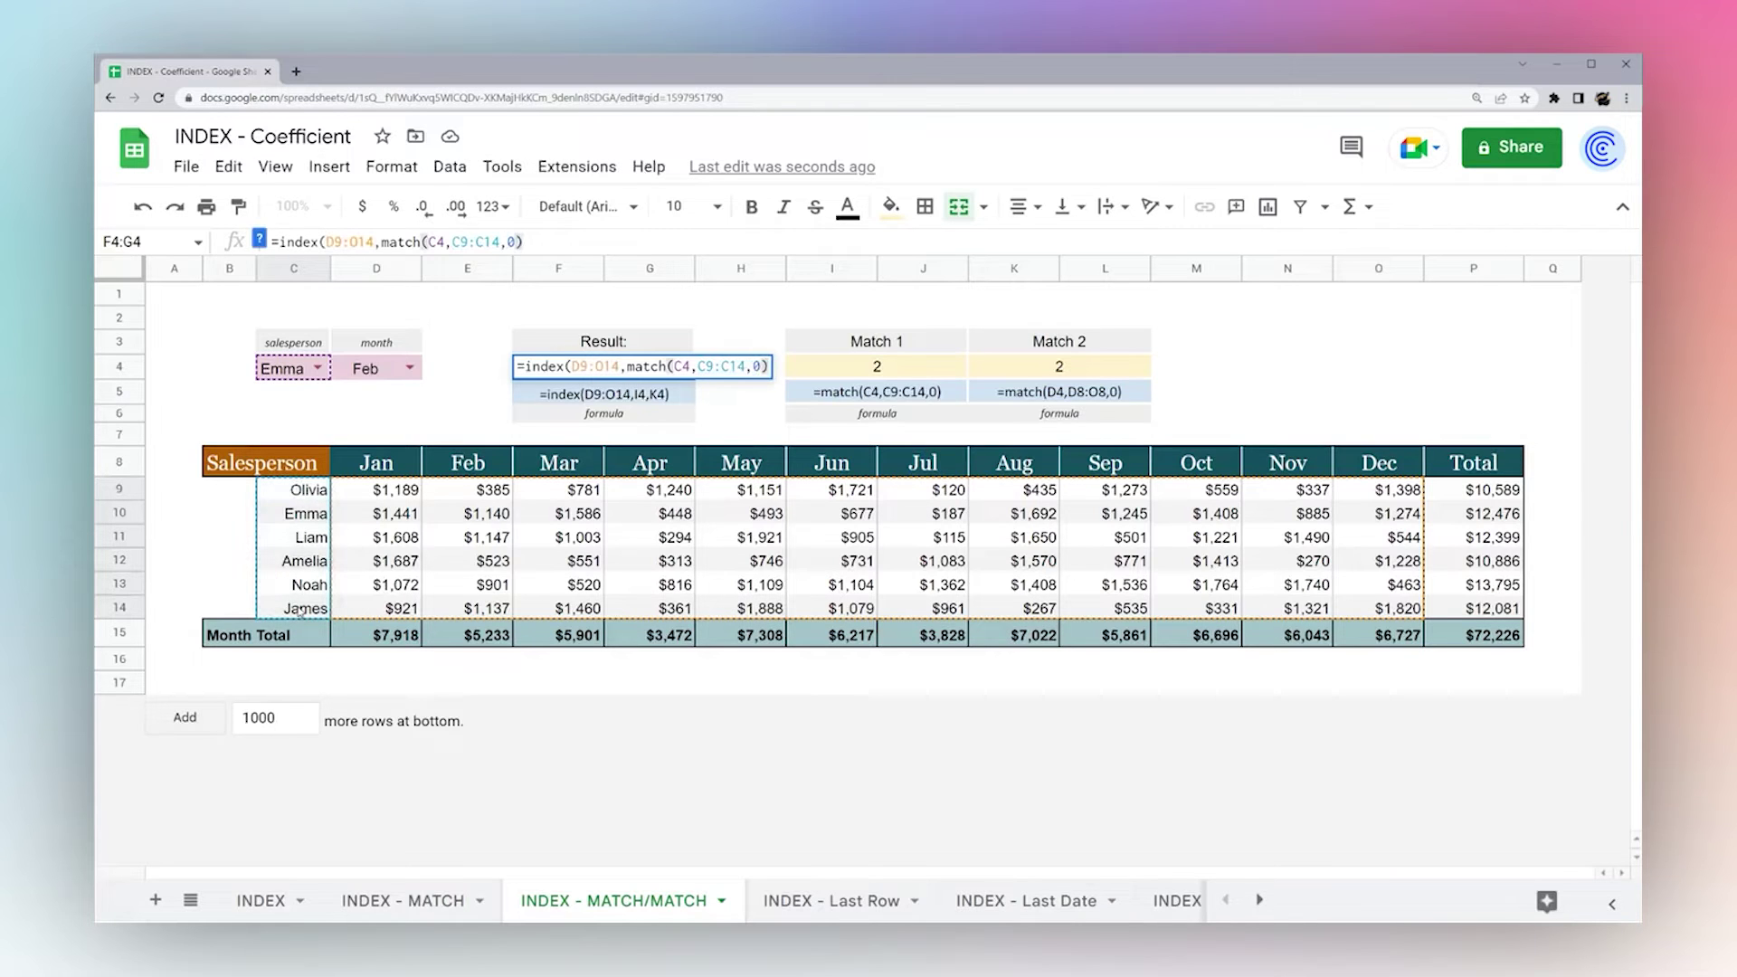
text(,)
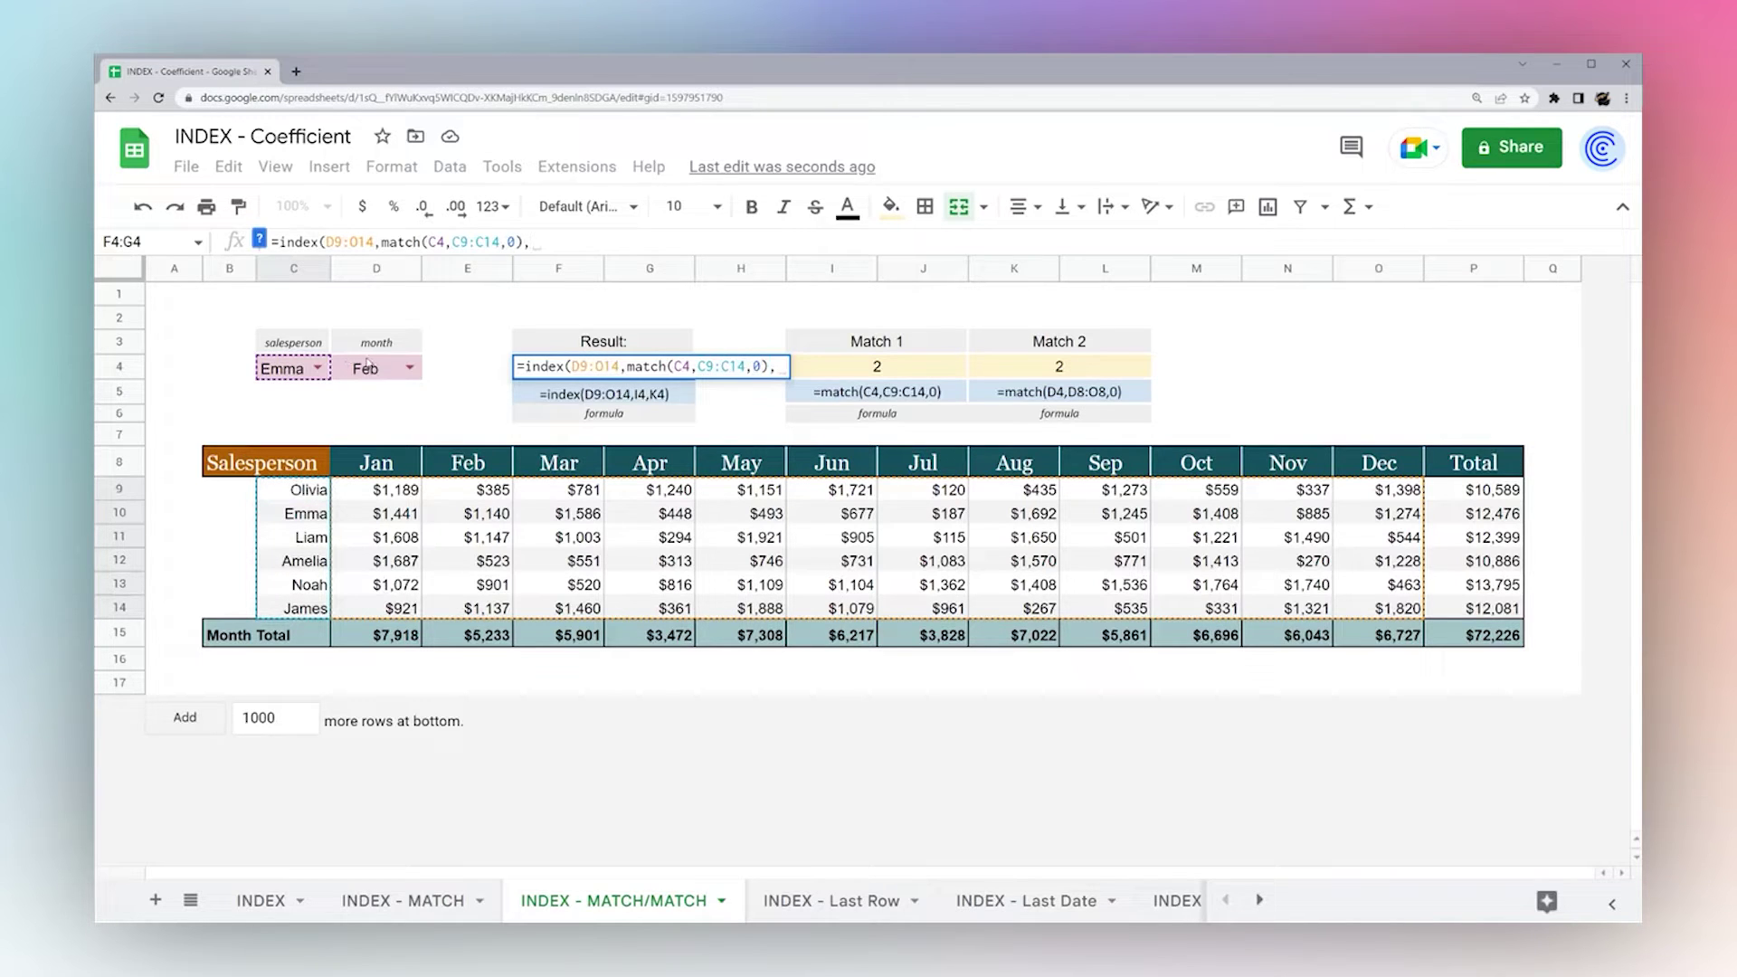
text(match()
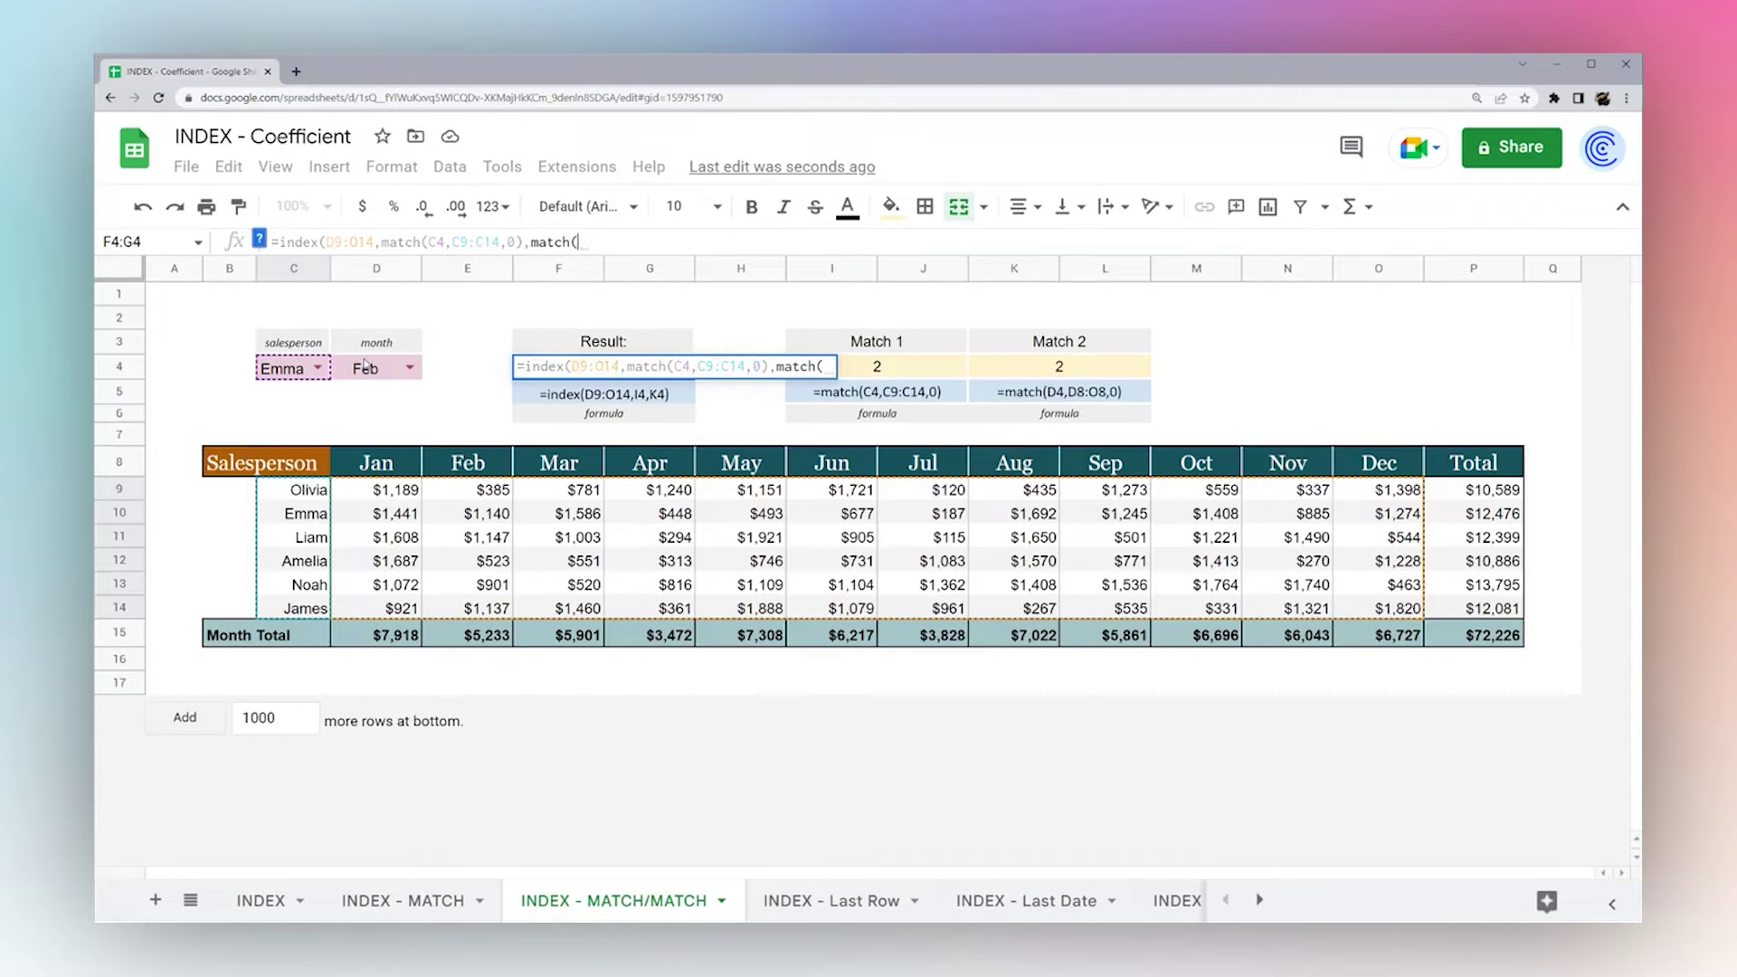
Add match(D4,D8:O8,0) for the month column and enter F4, returning $1,140.
click(385, 368)
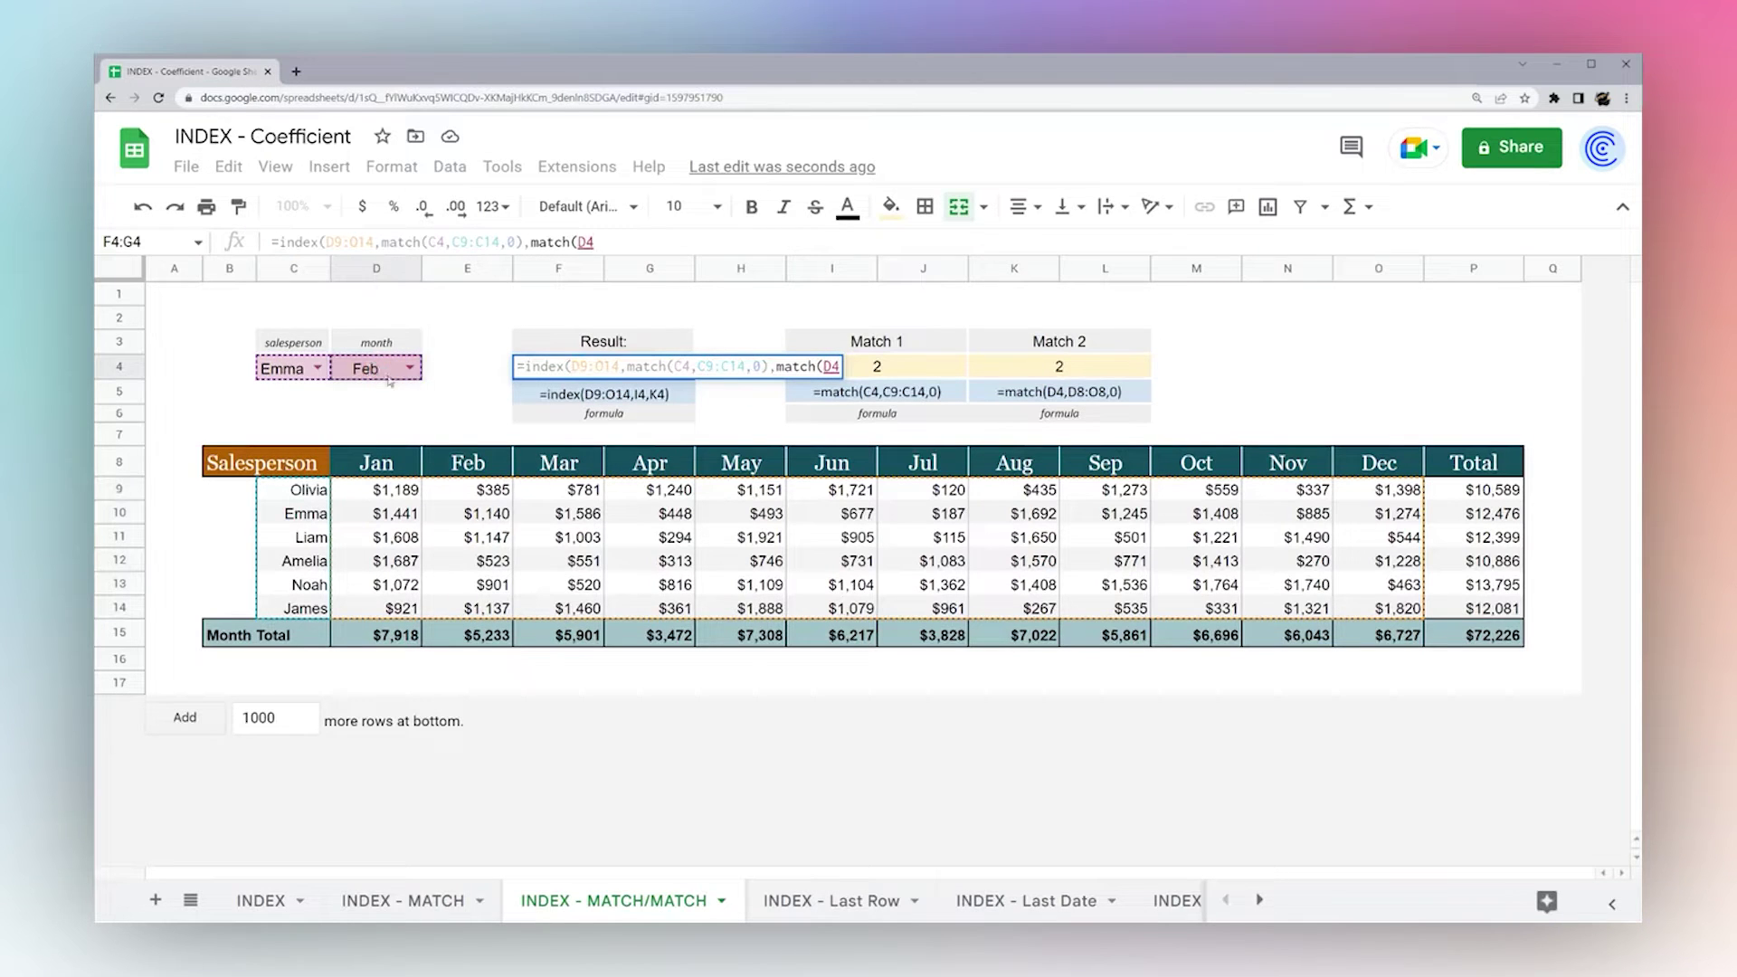
text(,)
drag(375, 465, 1383, 470)
text(,0))
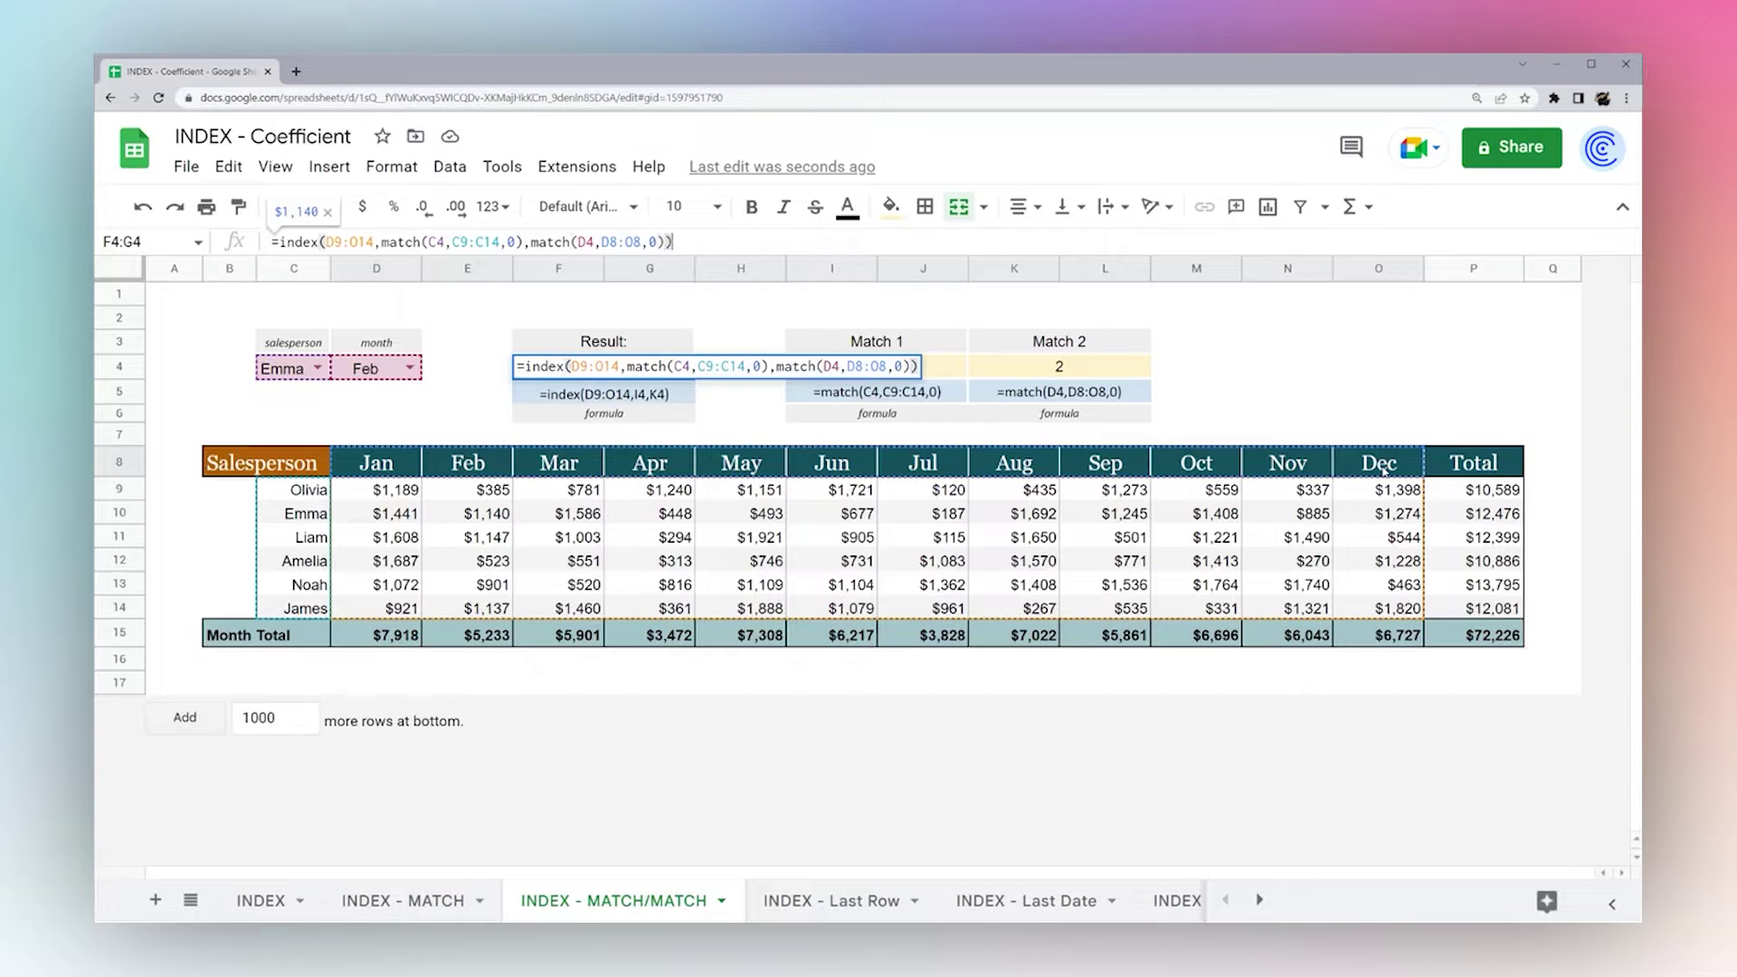
key(Return)
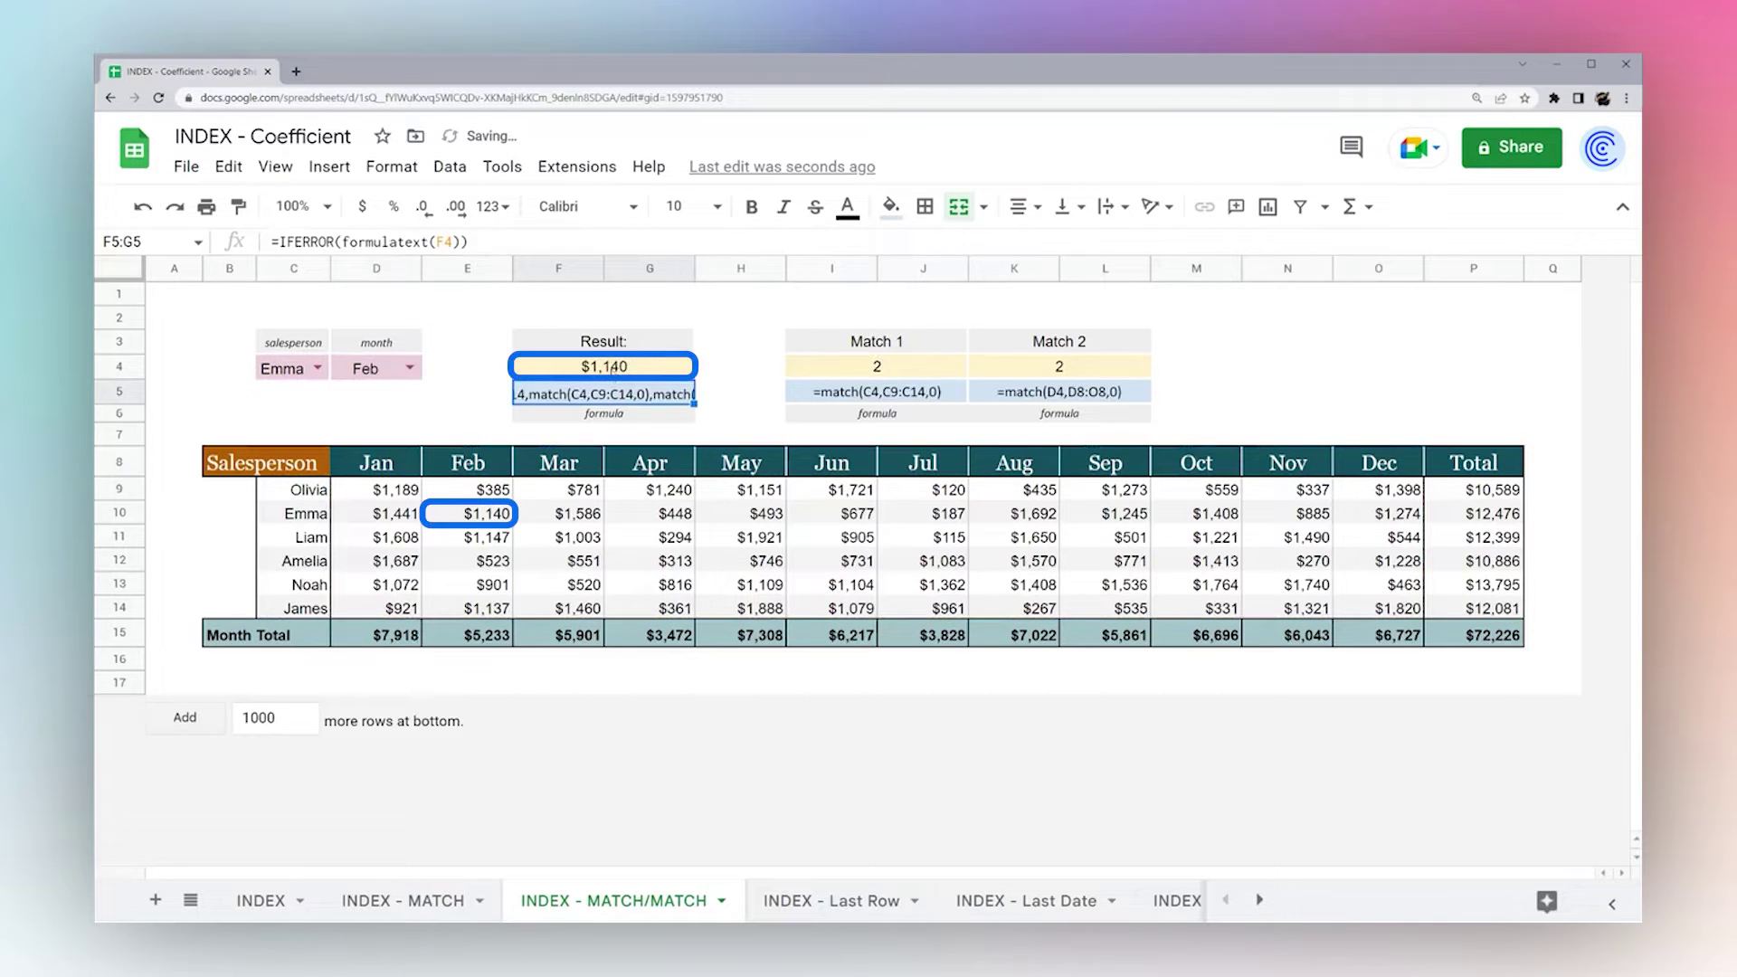
Set the formula text beneath to font size 7, widen column G, and review F4's formula.
click(580, 396)
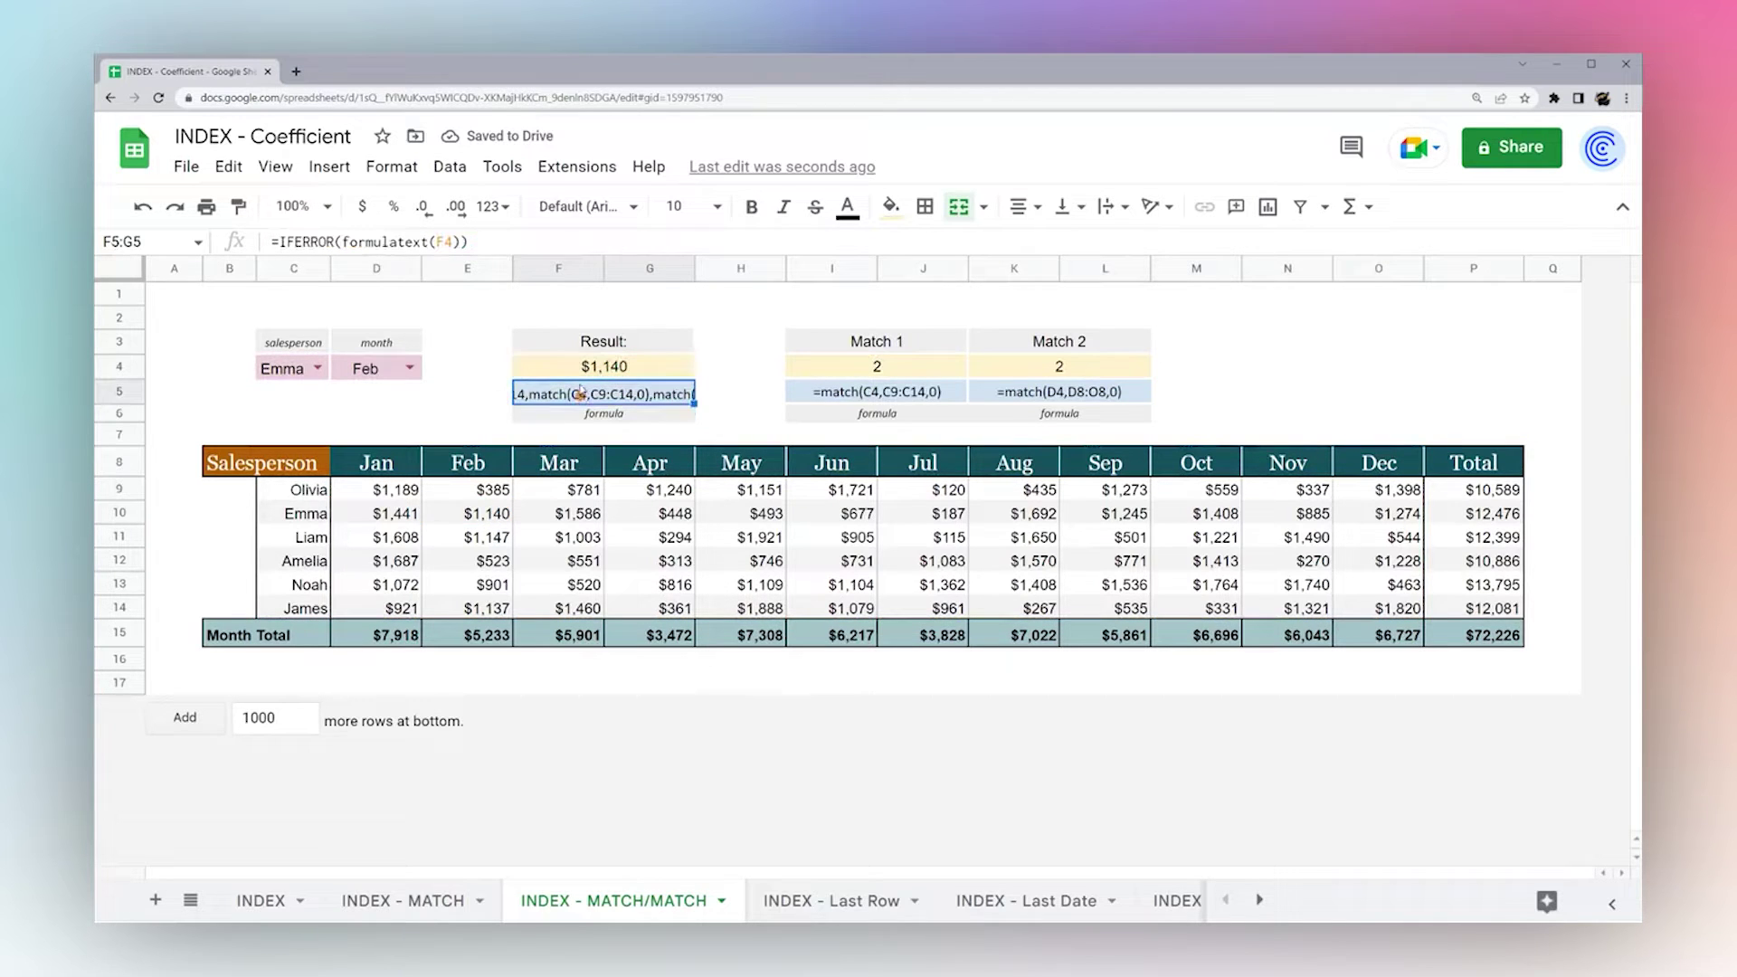
click(692, 206)
click(677, 283)
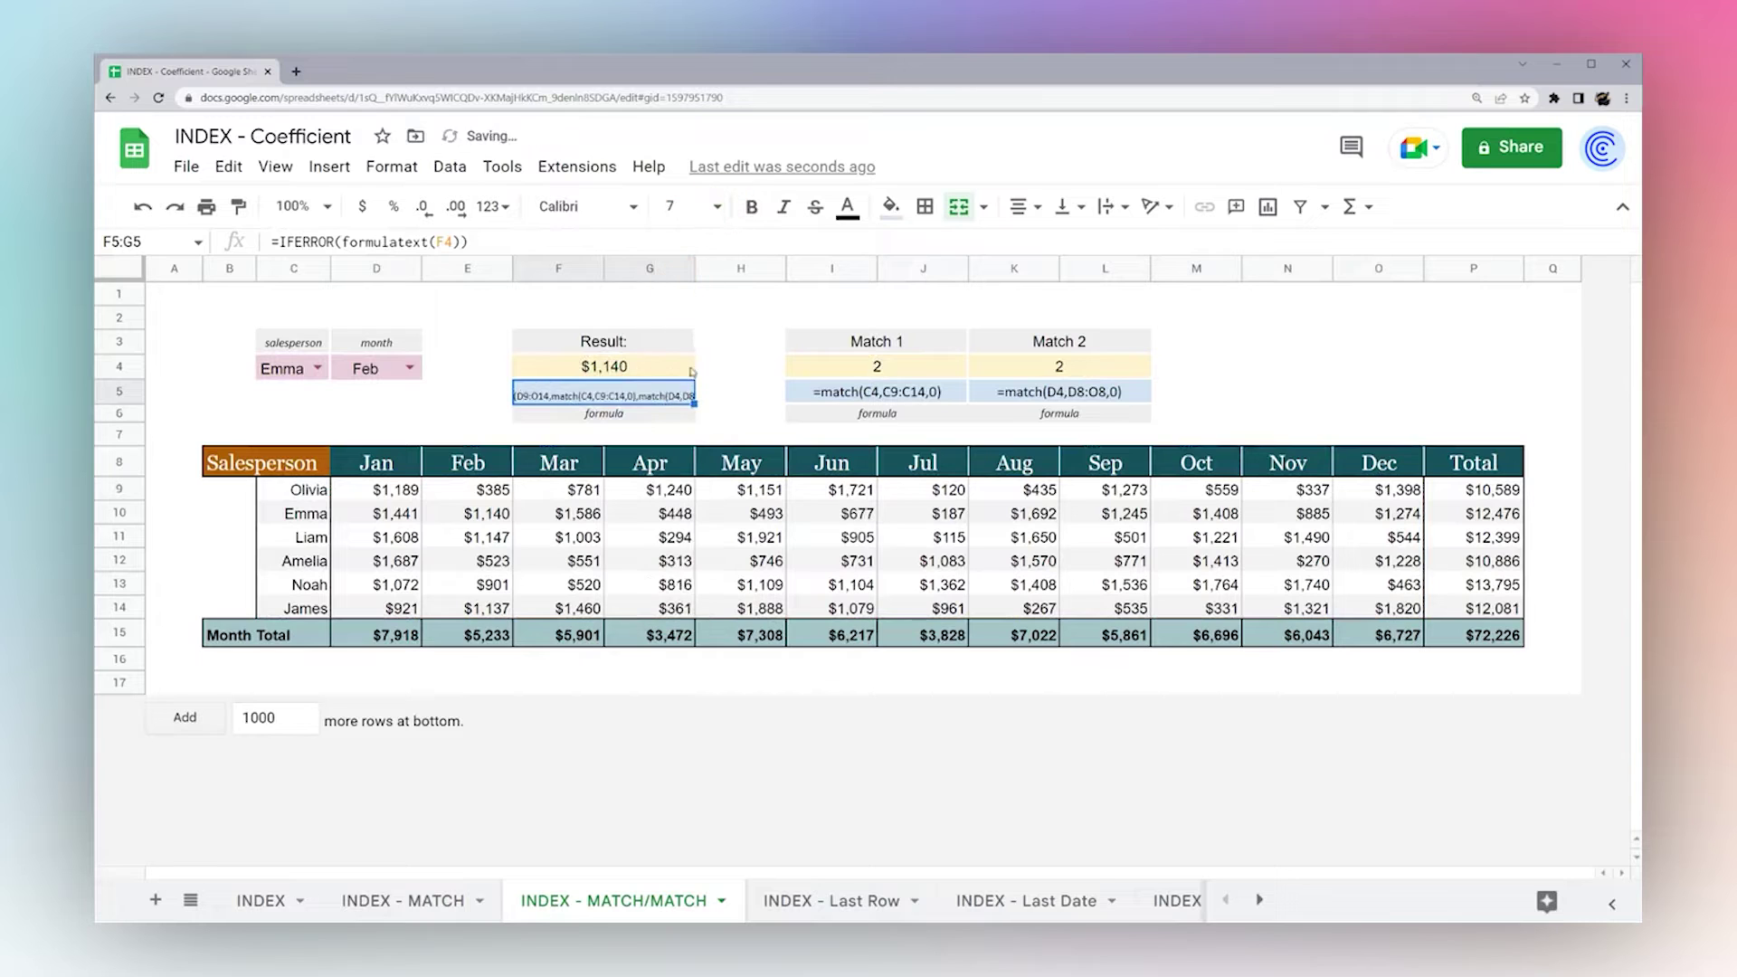
drag(695, 268, 768, 269)
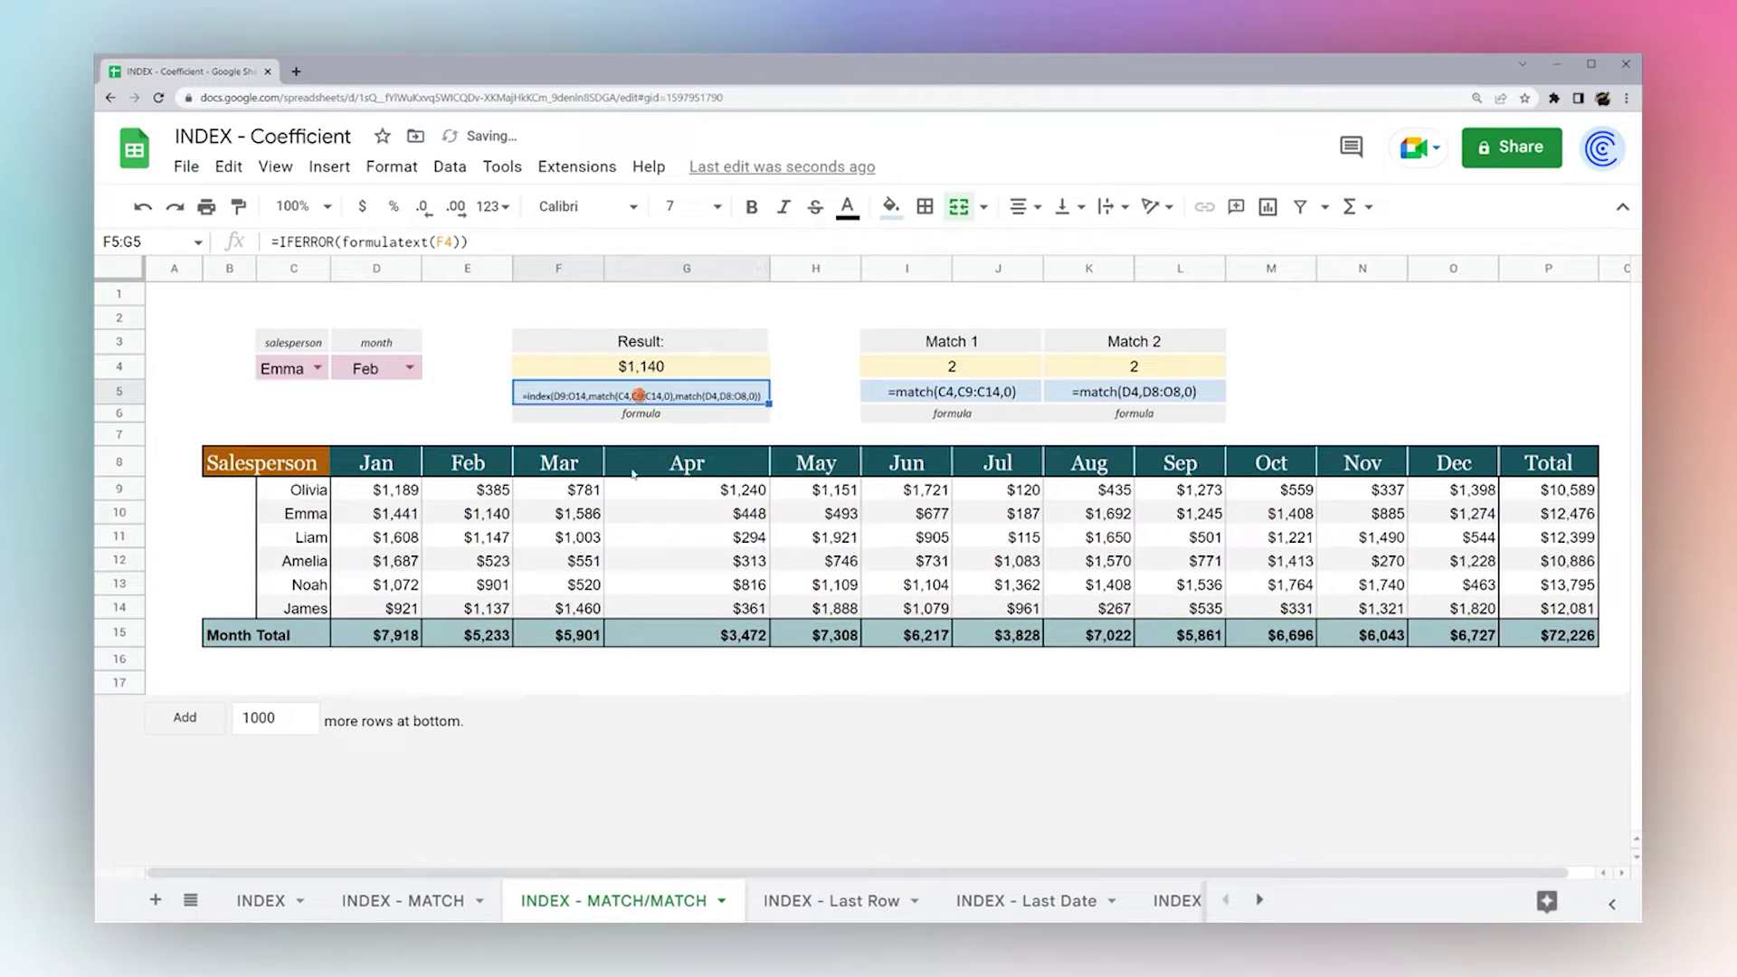
click(630, 369)
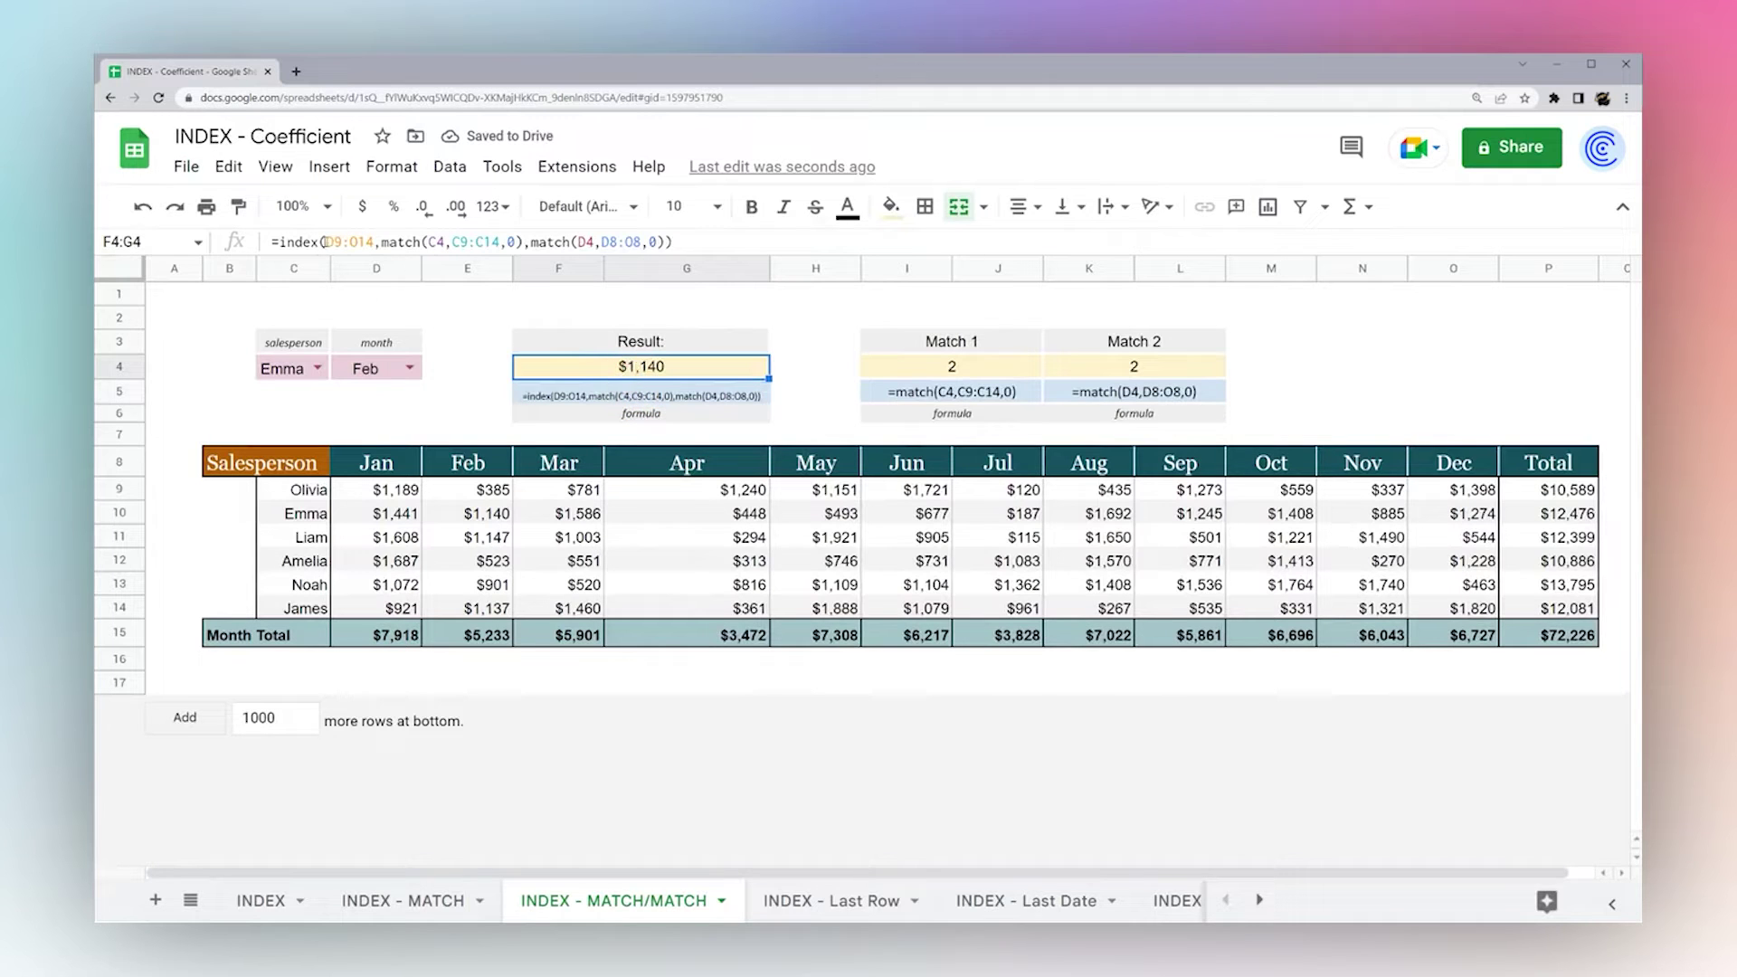
drag(328, 241, 663, 242)
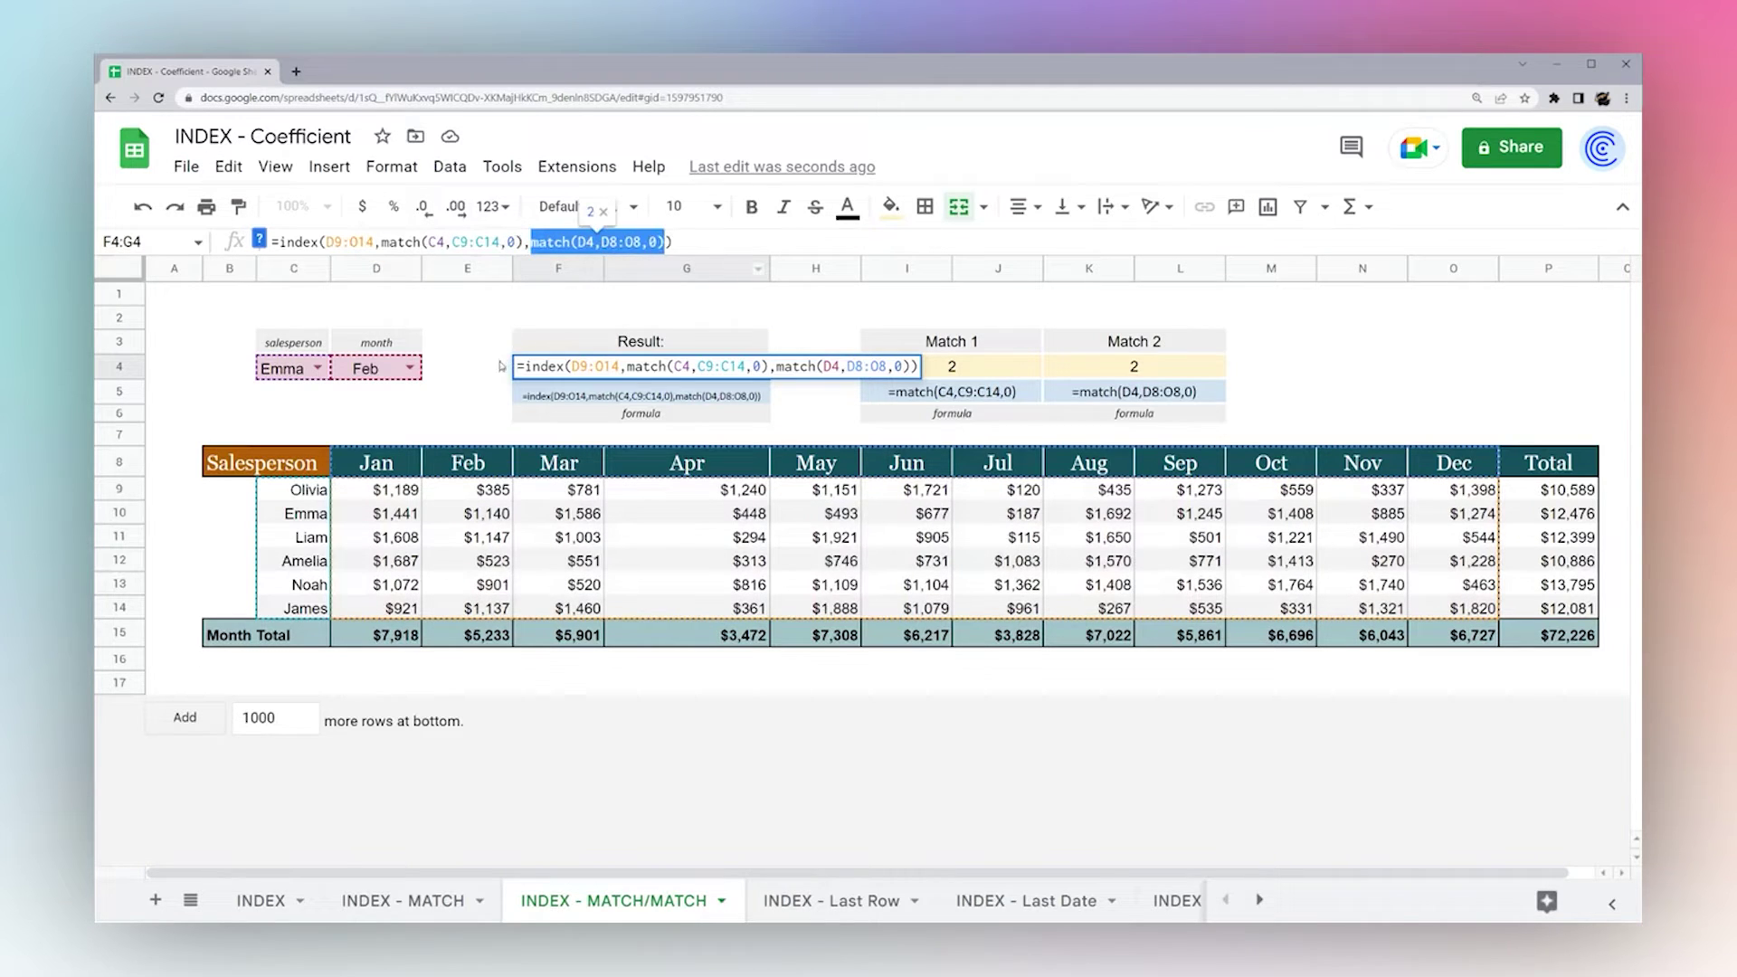
Switch the month dropdown to Apr and confirm Emma's April $448 matches the Result.
key(Escape)
click(410, 367)
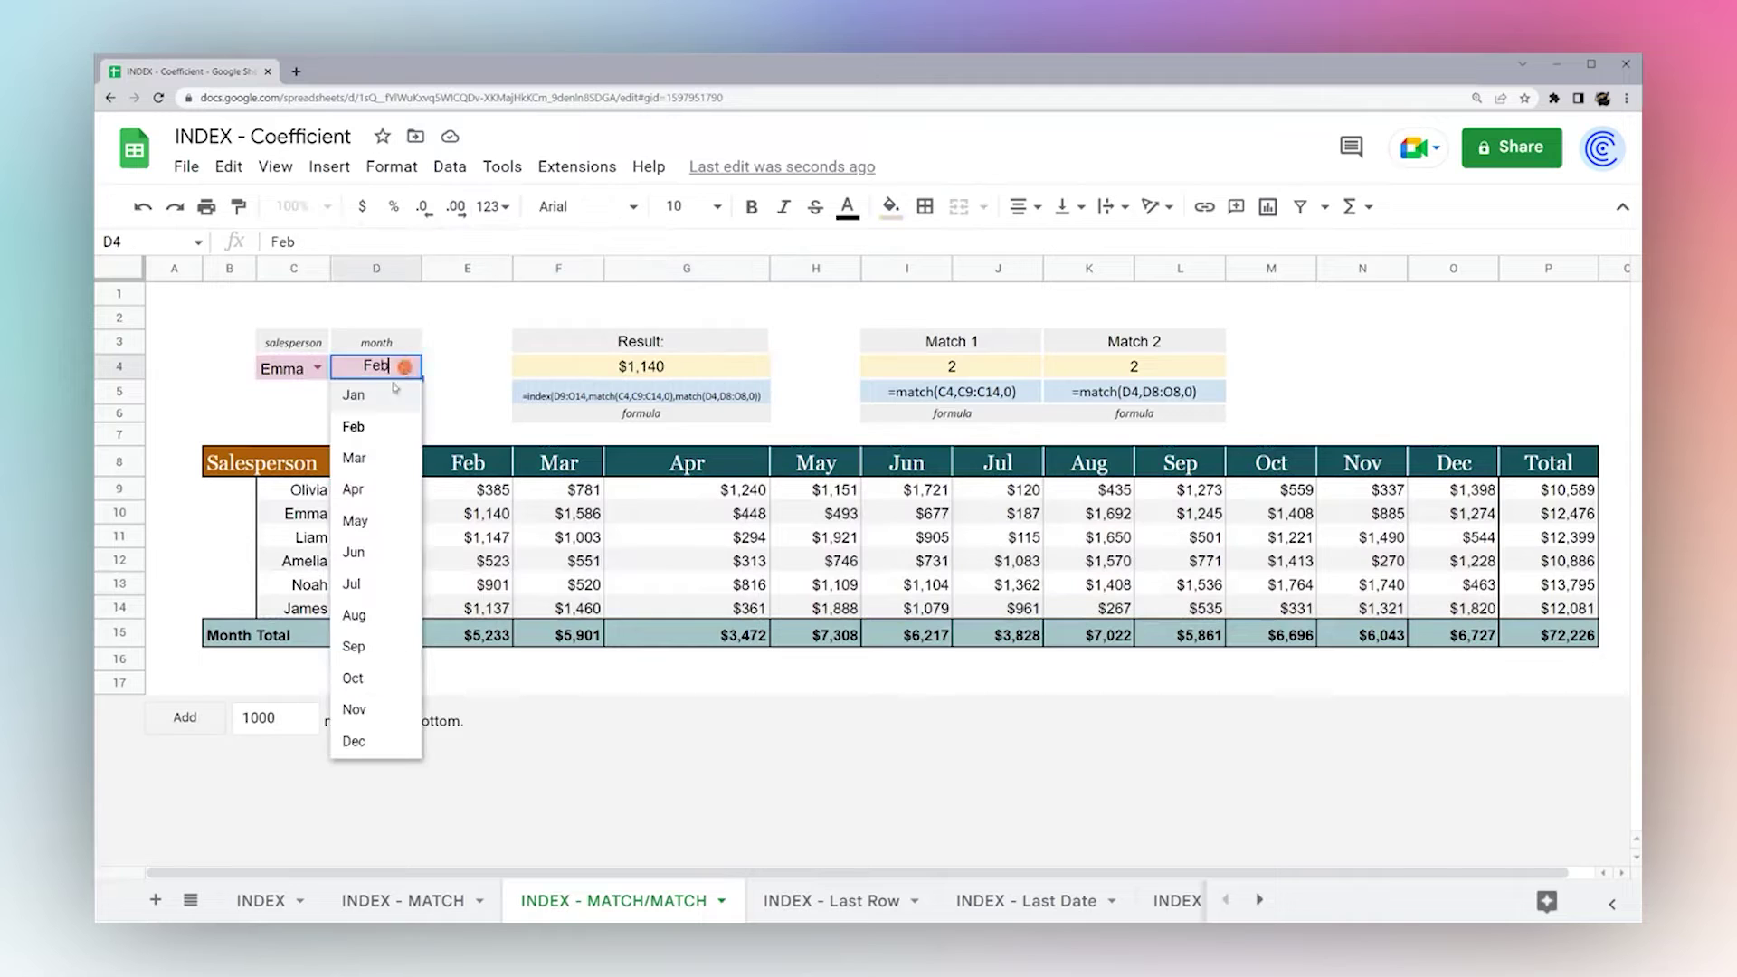
click(359, 493)
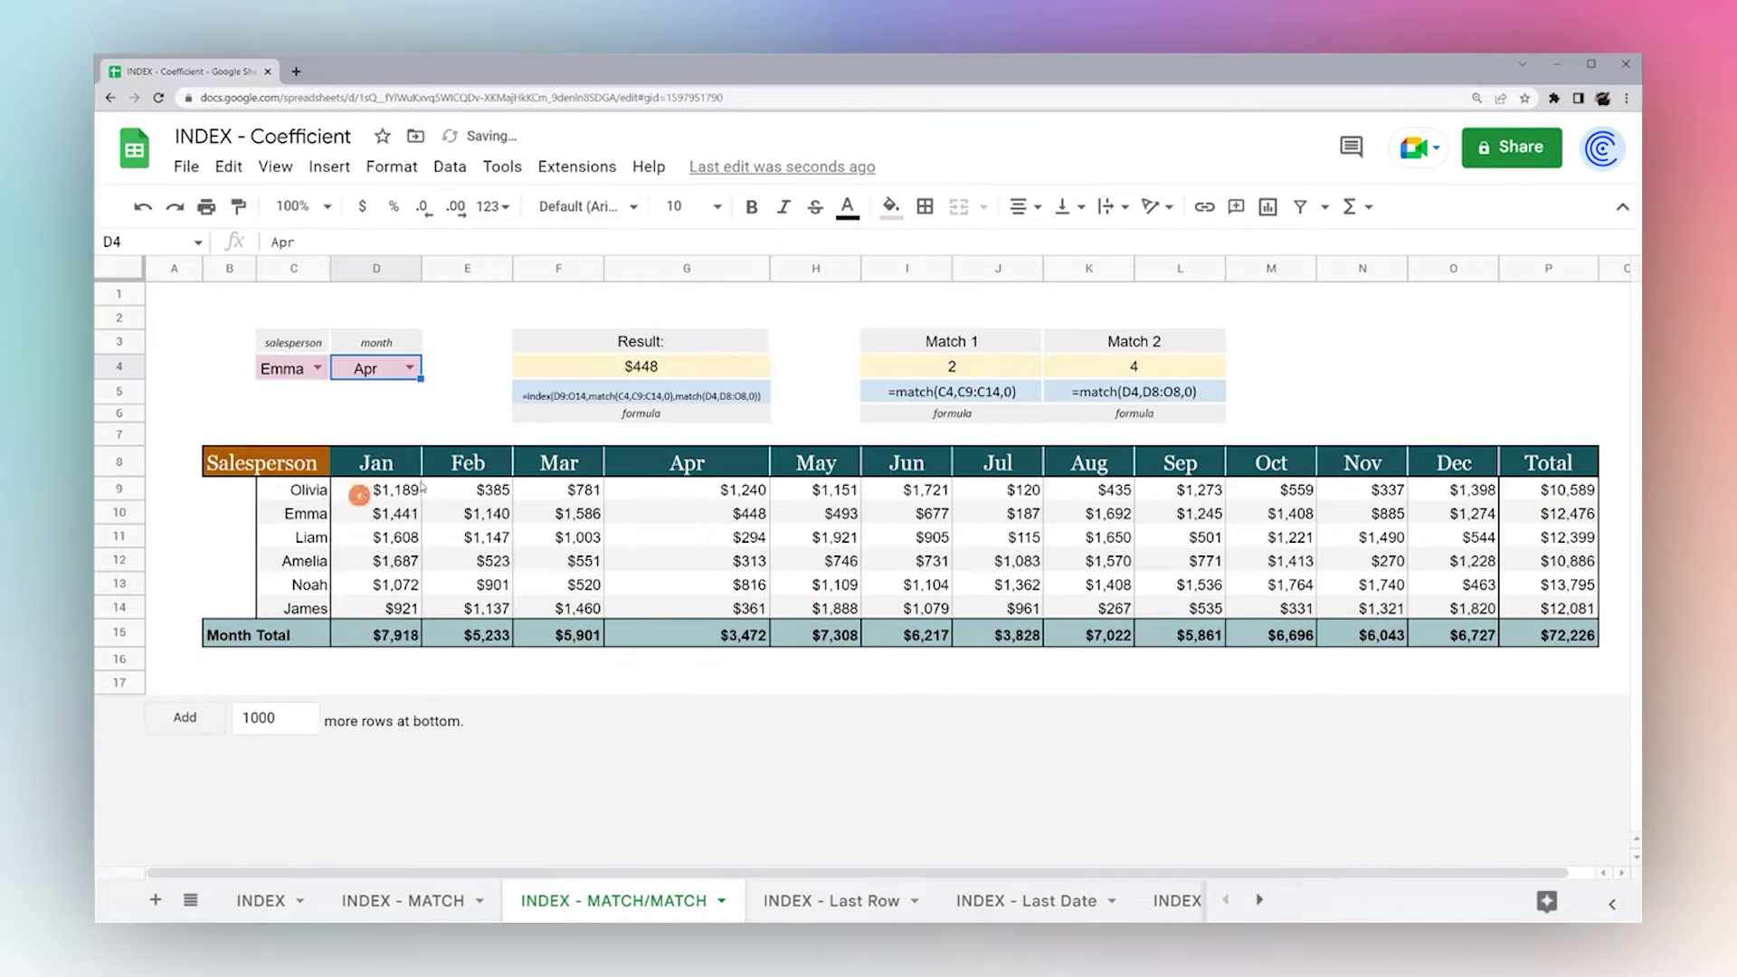
drag(724, 493, 724, 607)
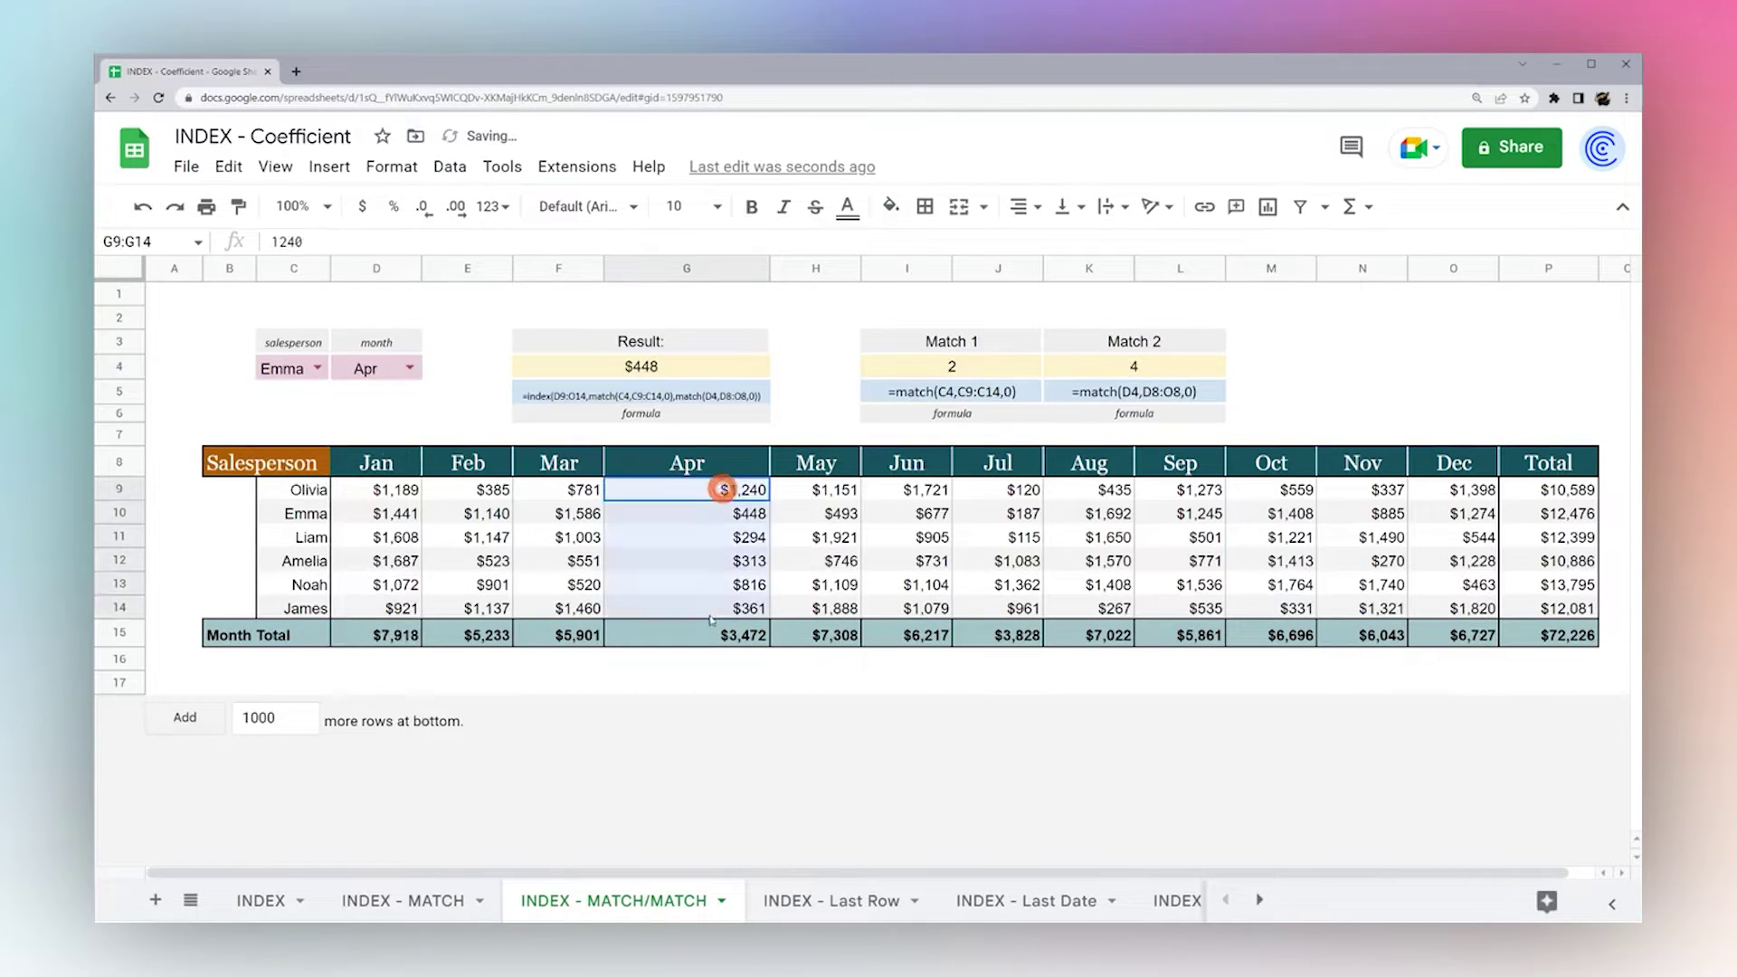
click(715, 513)
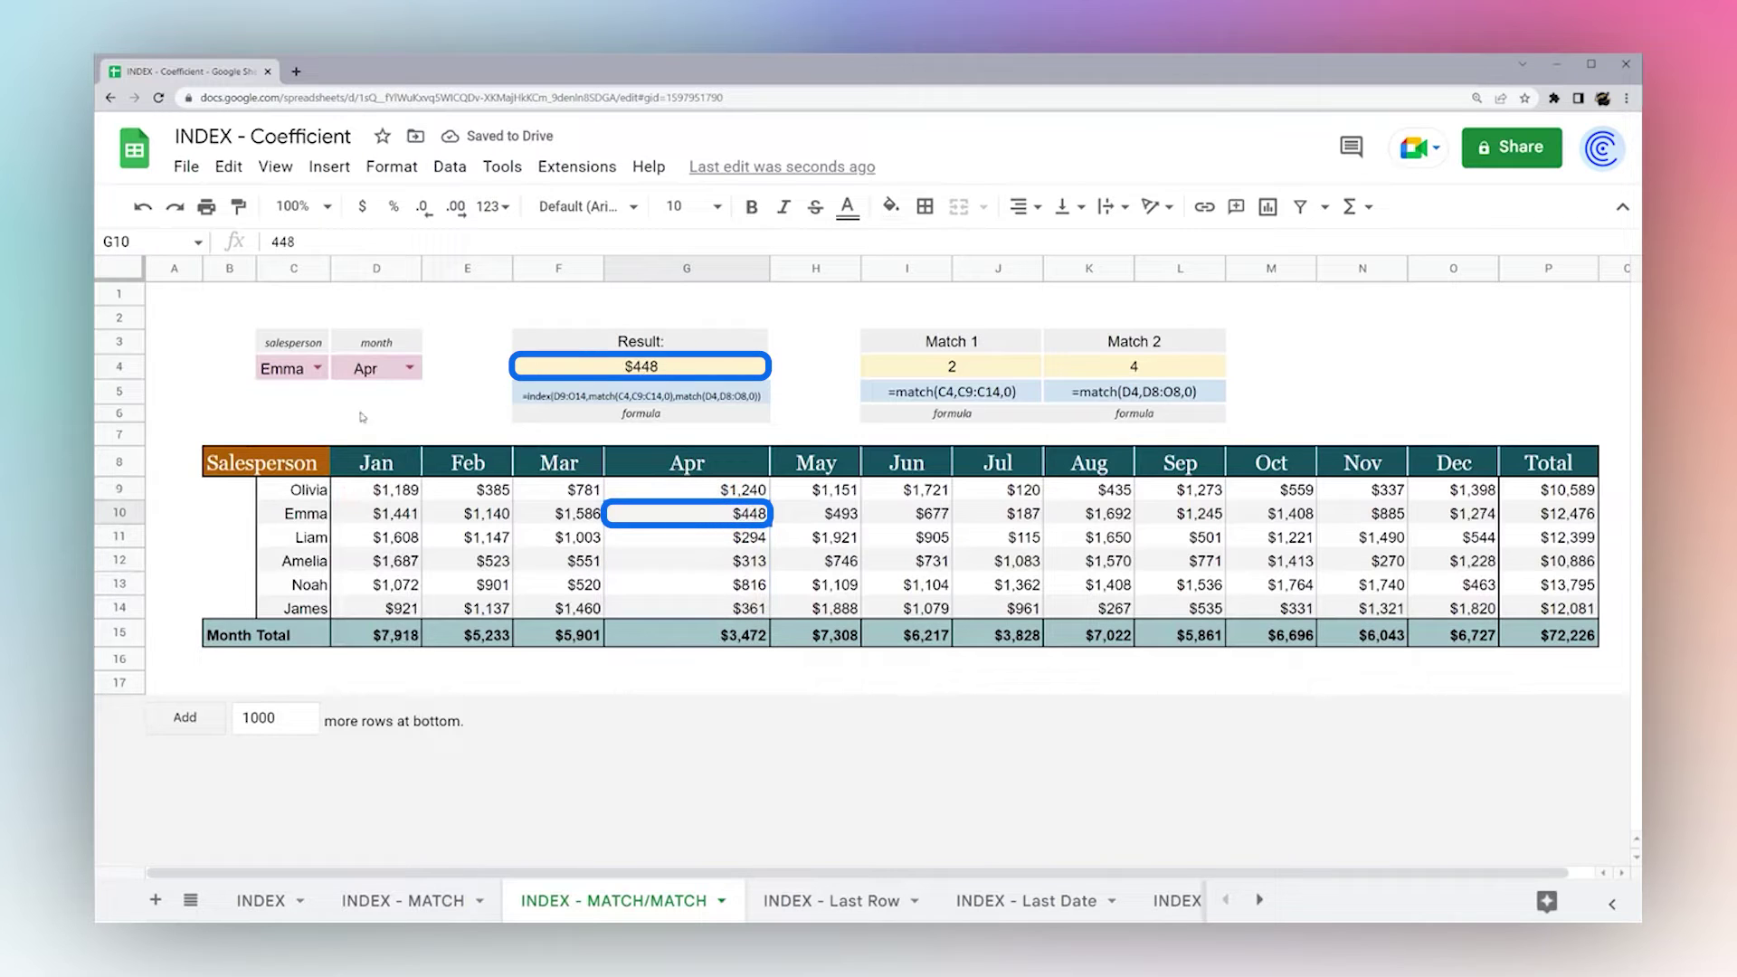
drag(303, 513, 714, 491)
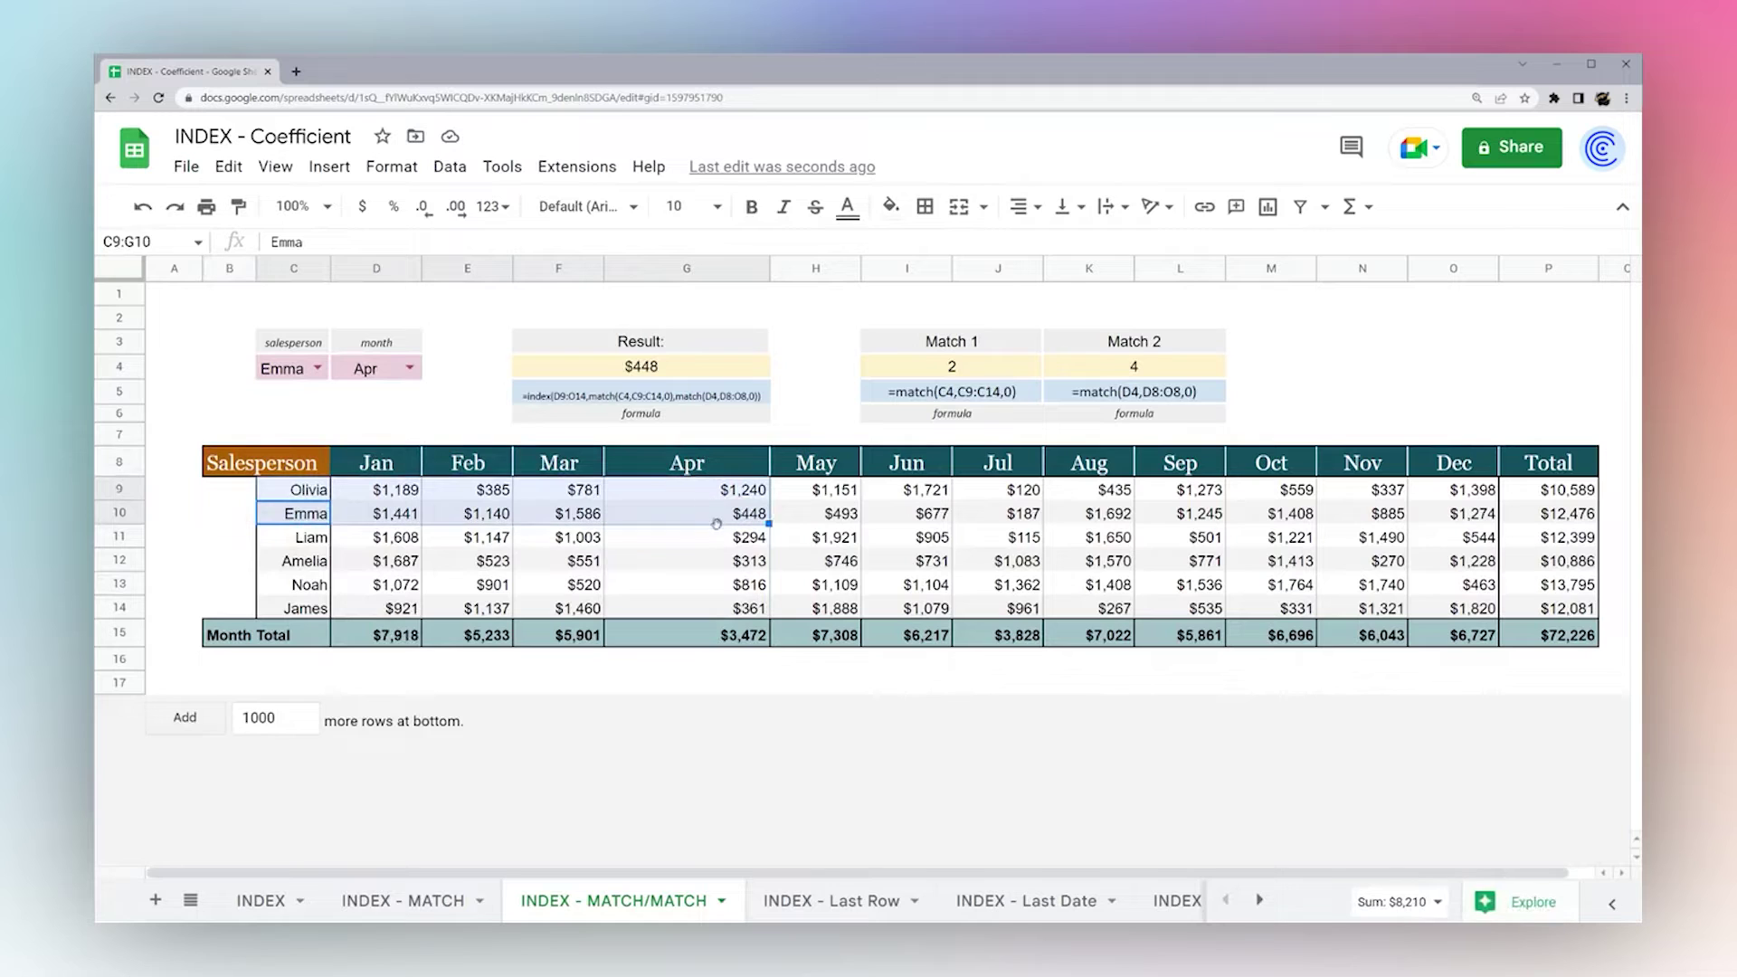
Open the INDEX - Last Row sheet and review the WEEK/AMOUNT table and the Week 12 and $13,813 formulas.
click(825, 907)
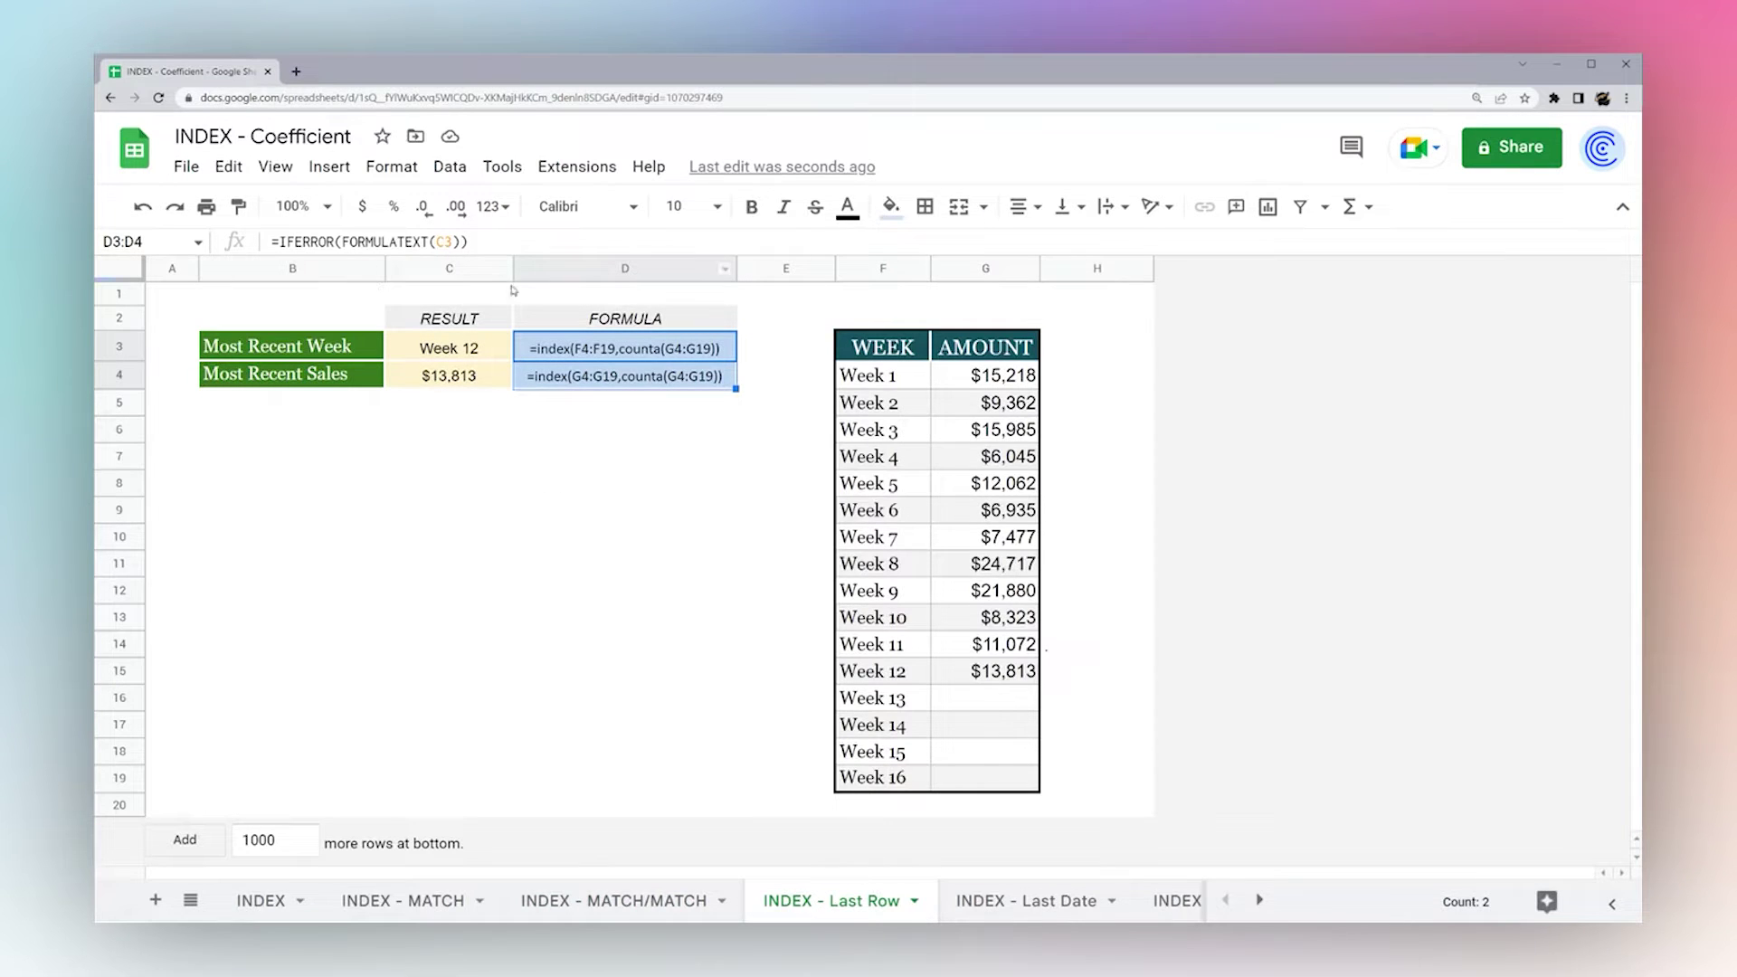
drag(887, 375, 956, 758)
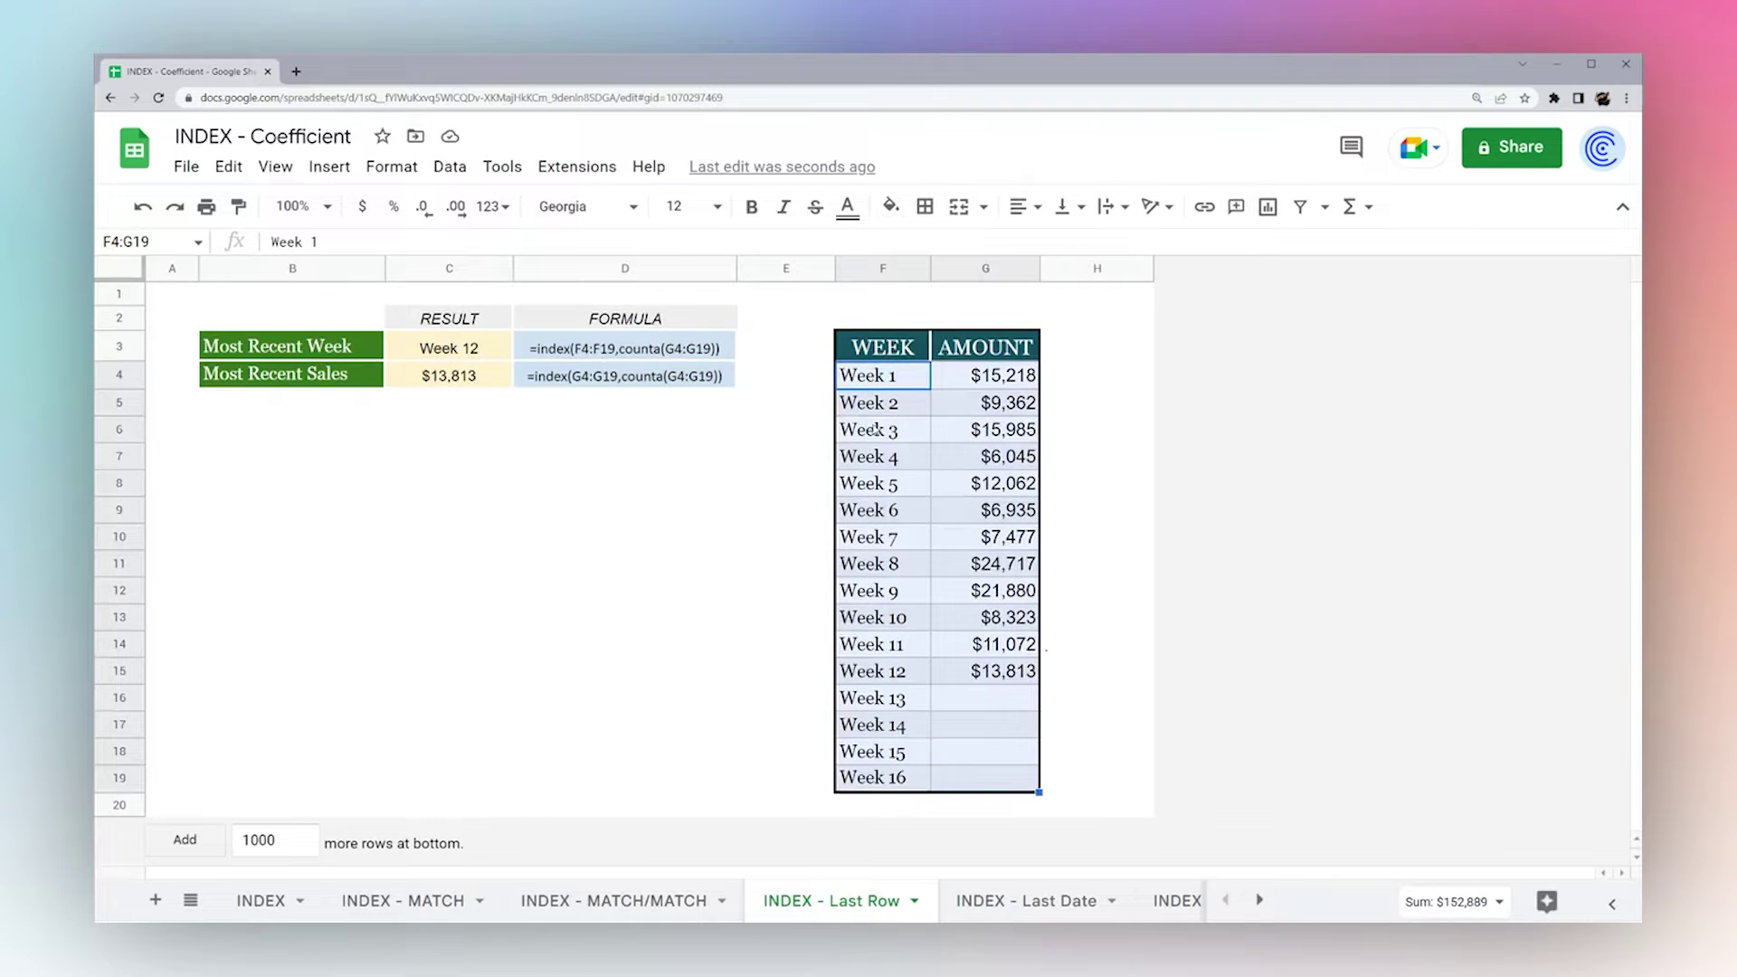
drag(996, 385, 994, 677)
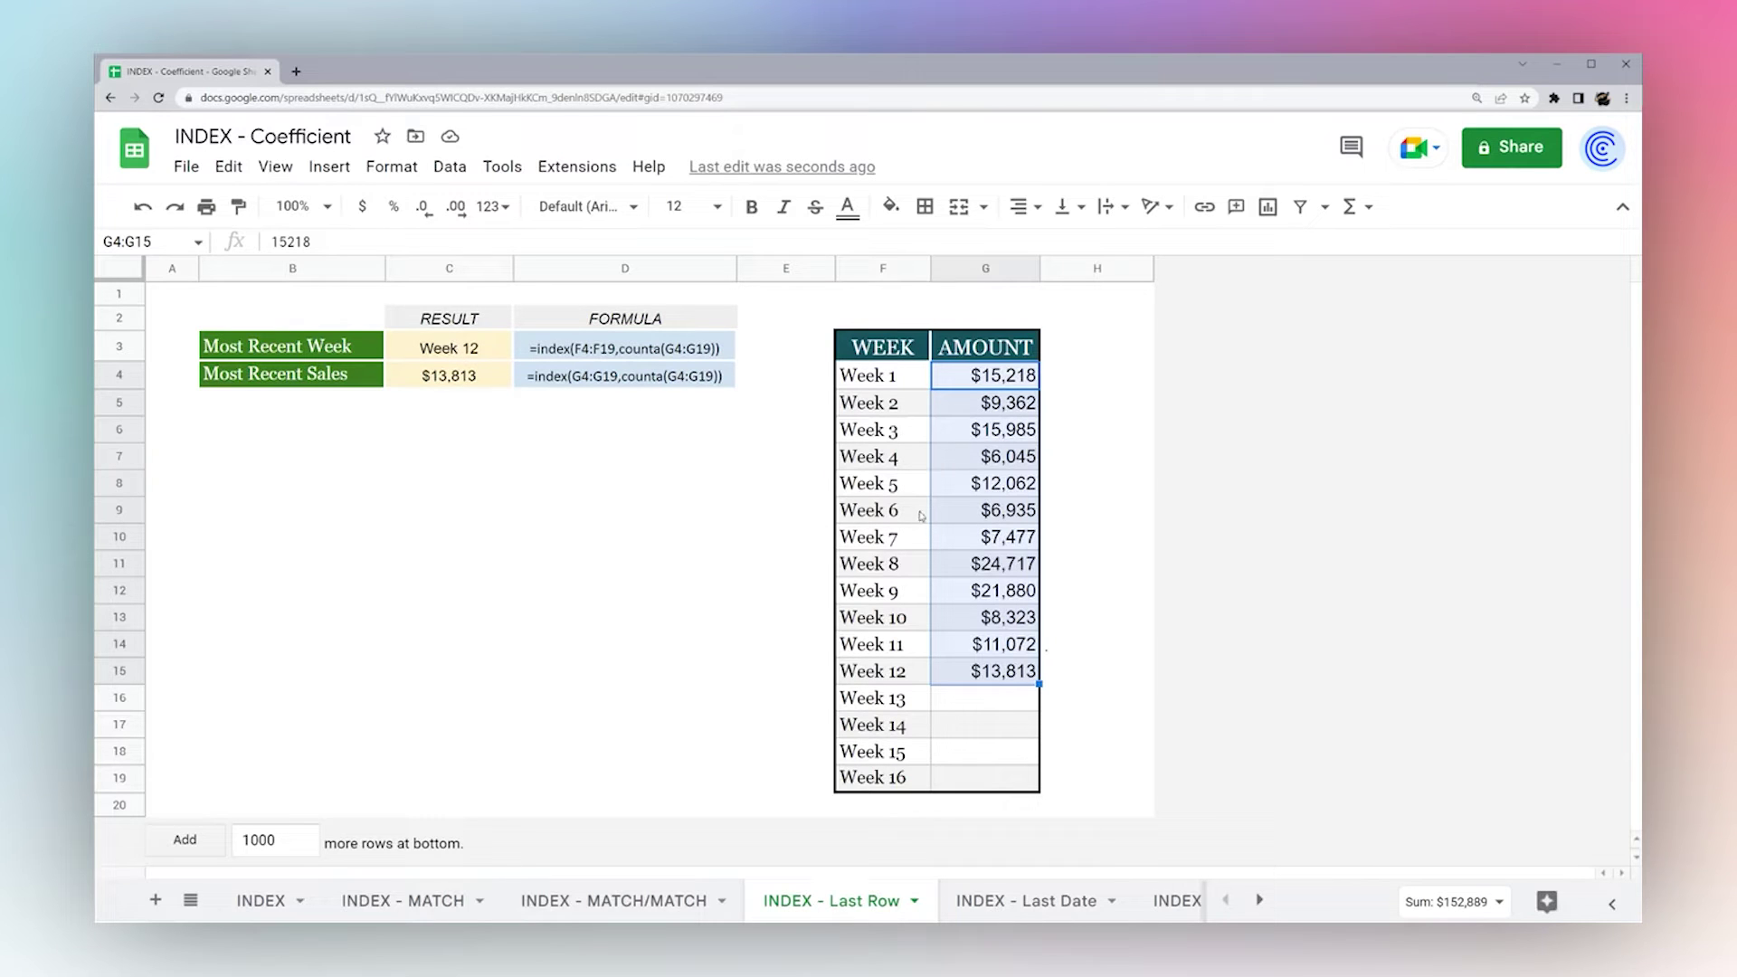
drag(884, 347, 995, 804)
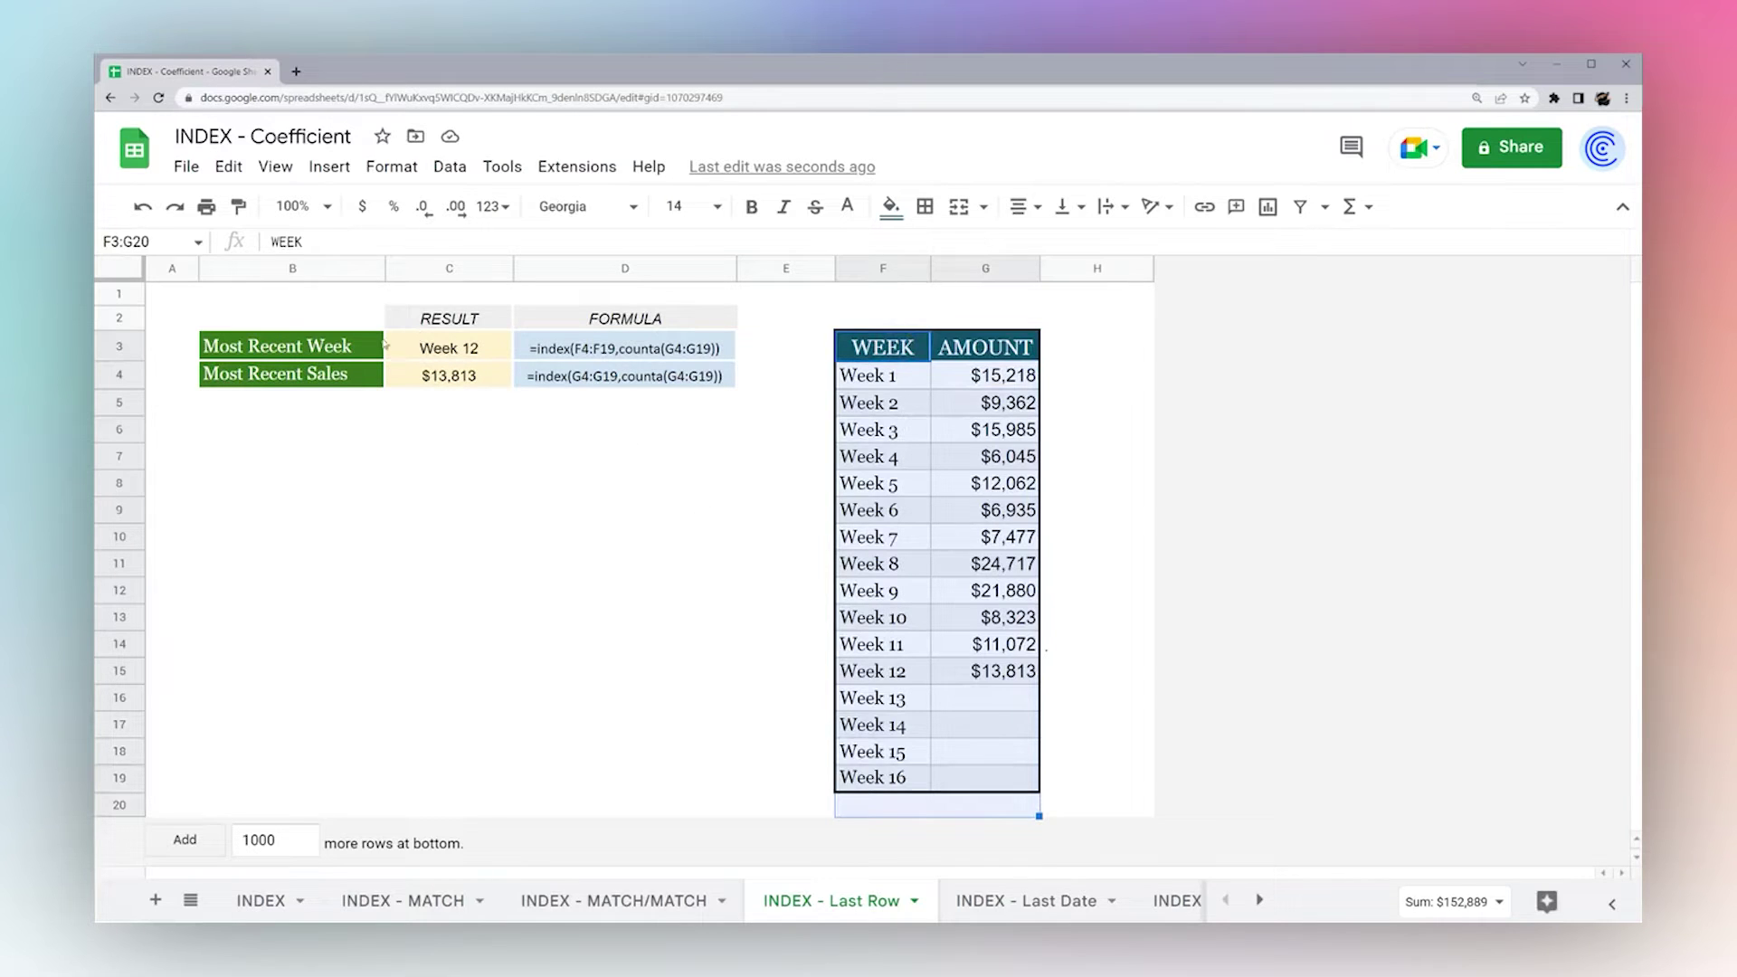
click(482, 358)
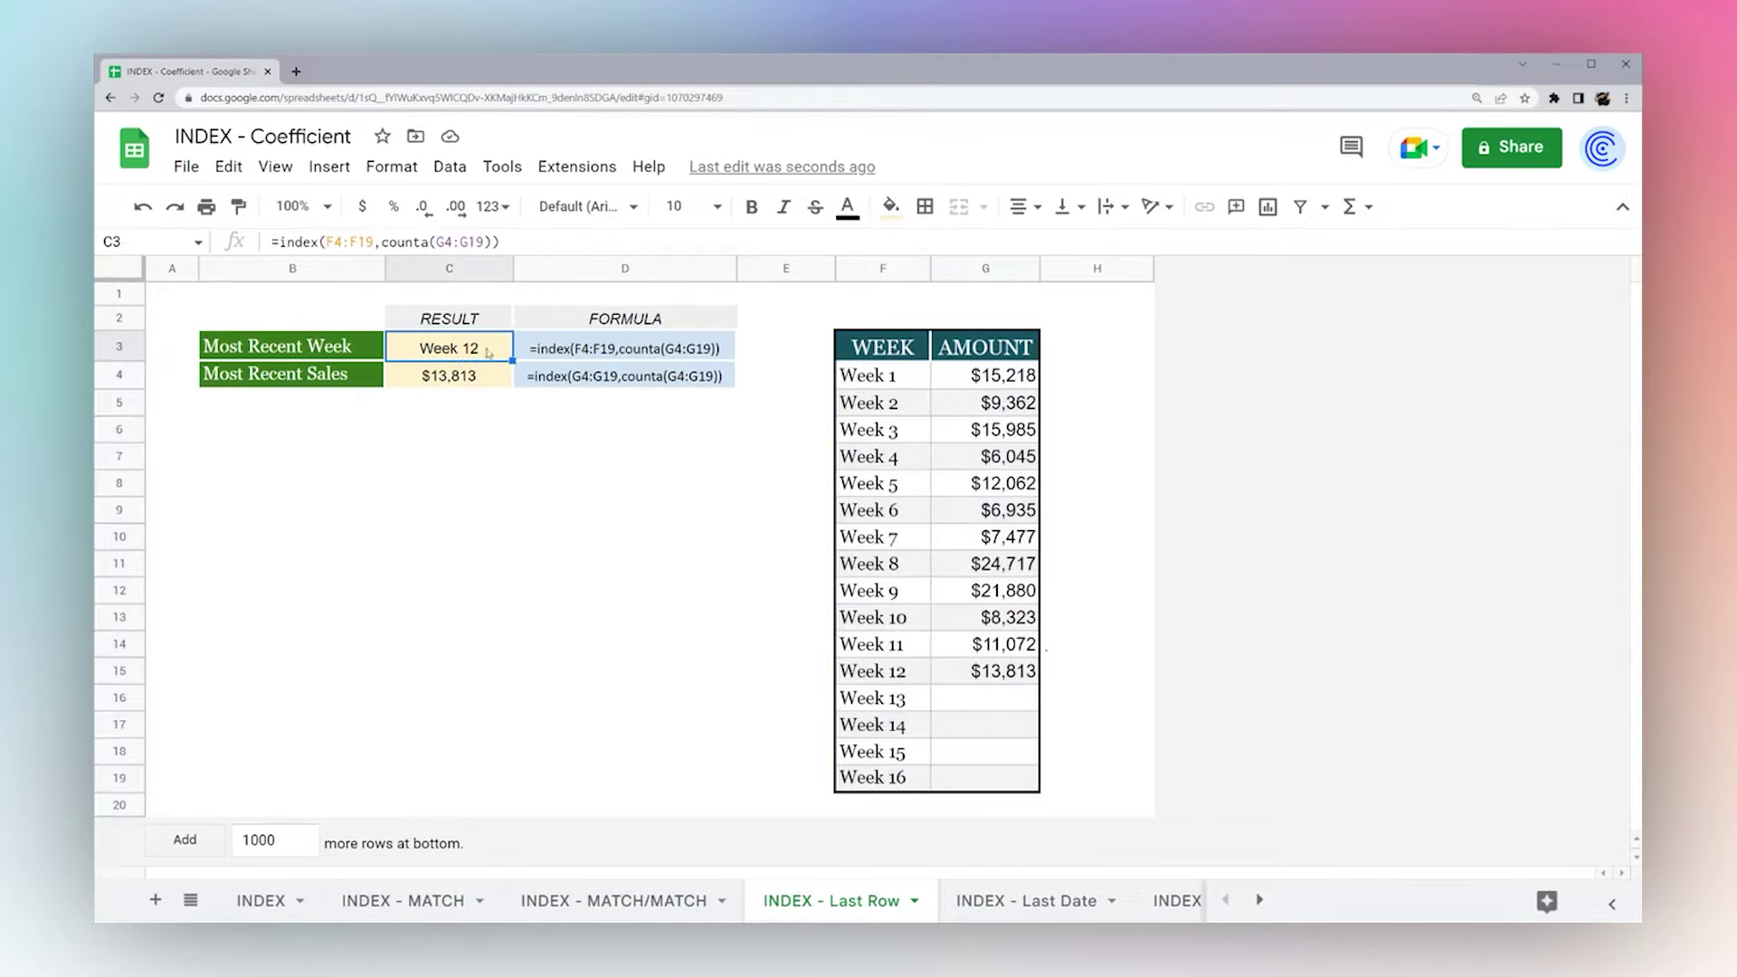
click(437, 380)
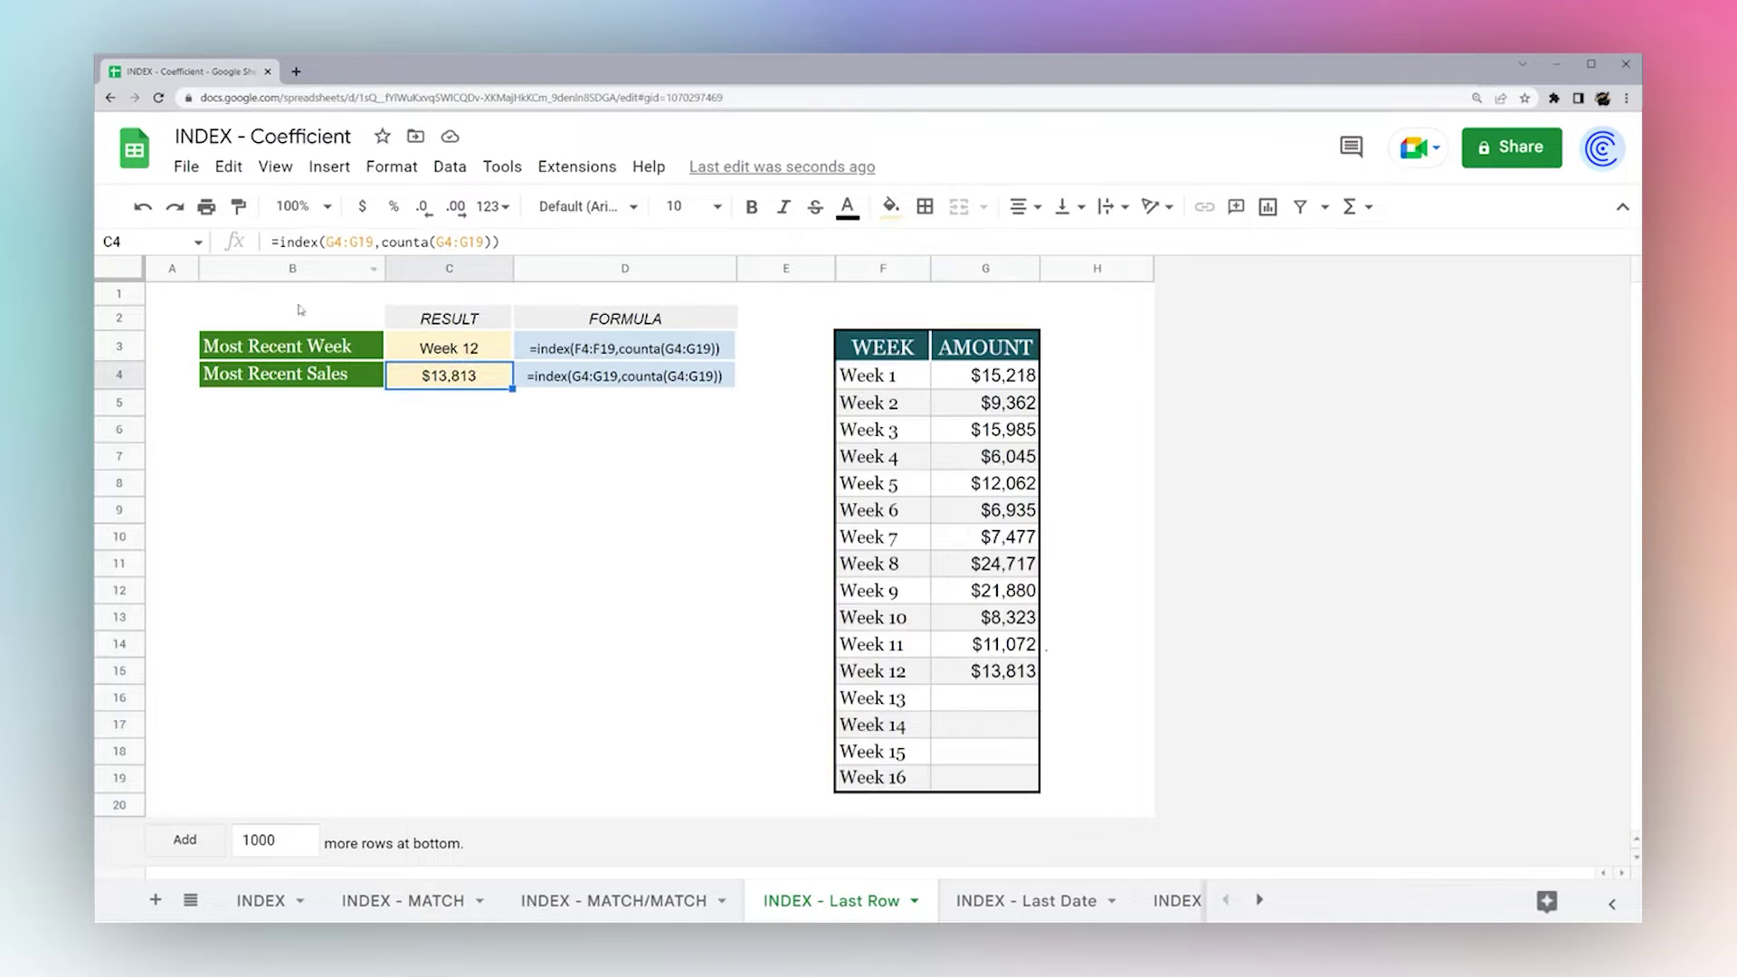
click(440, 351)
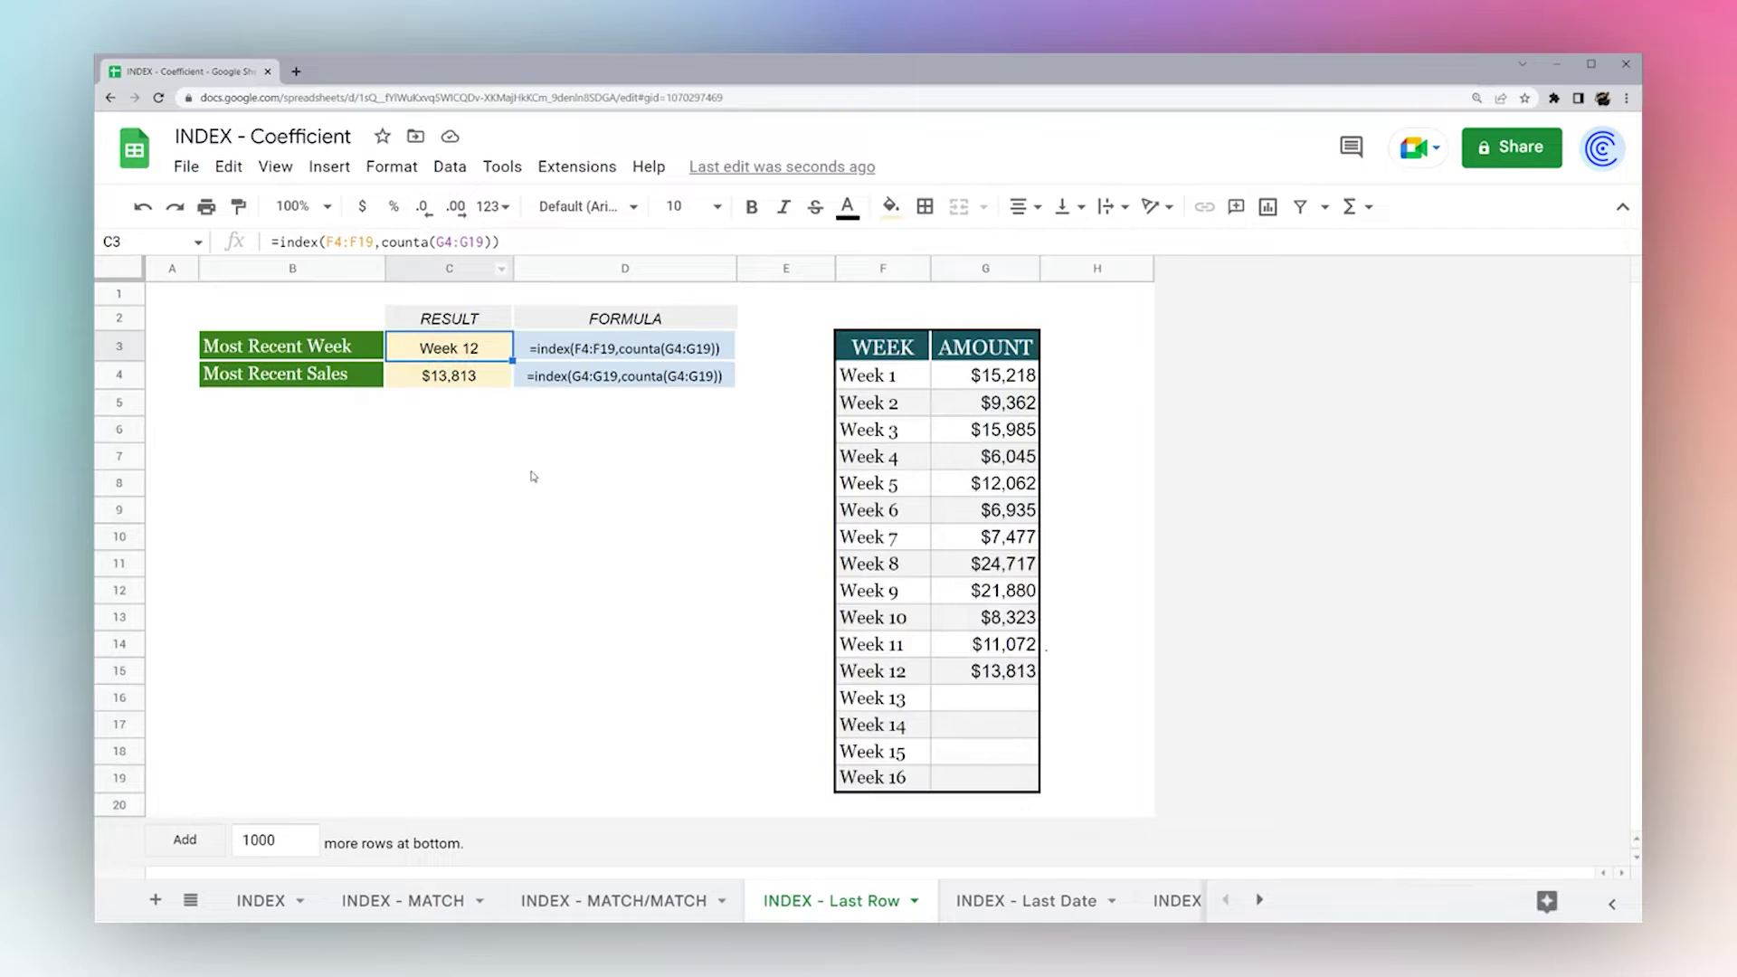
drag(383, 241, 491, 242)
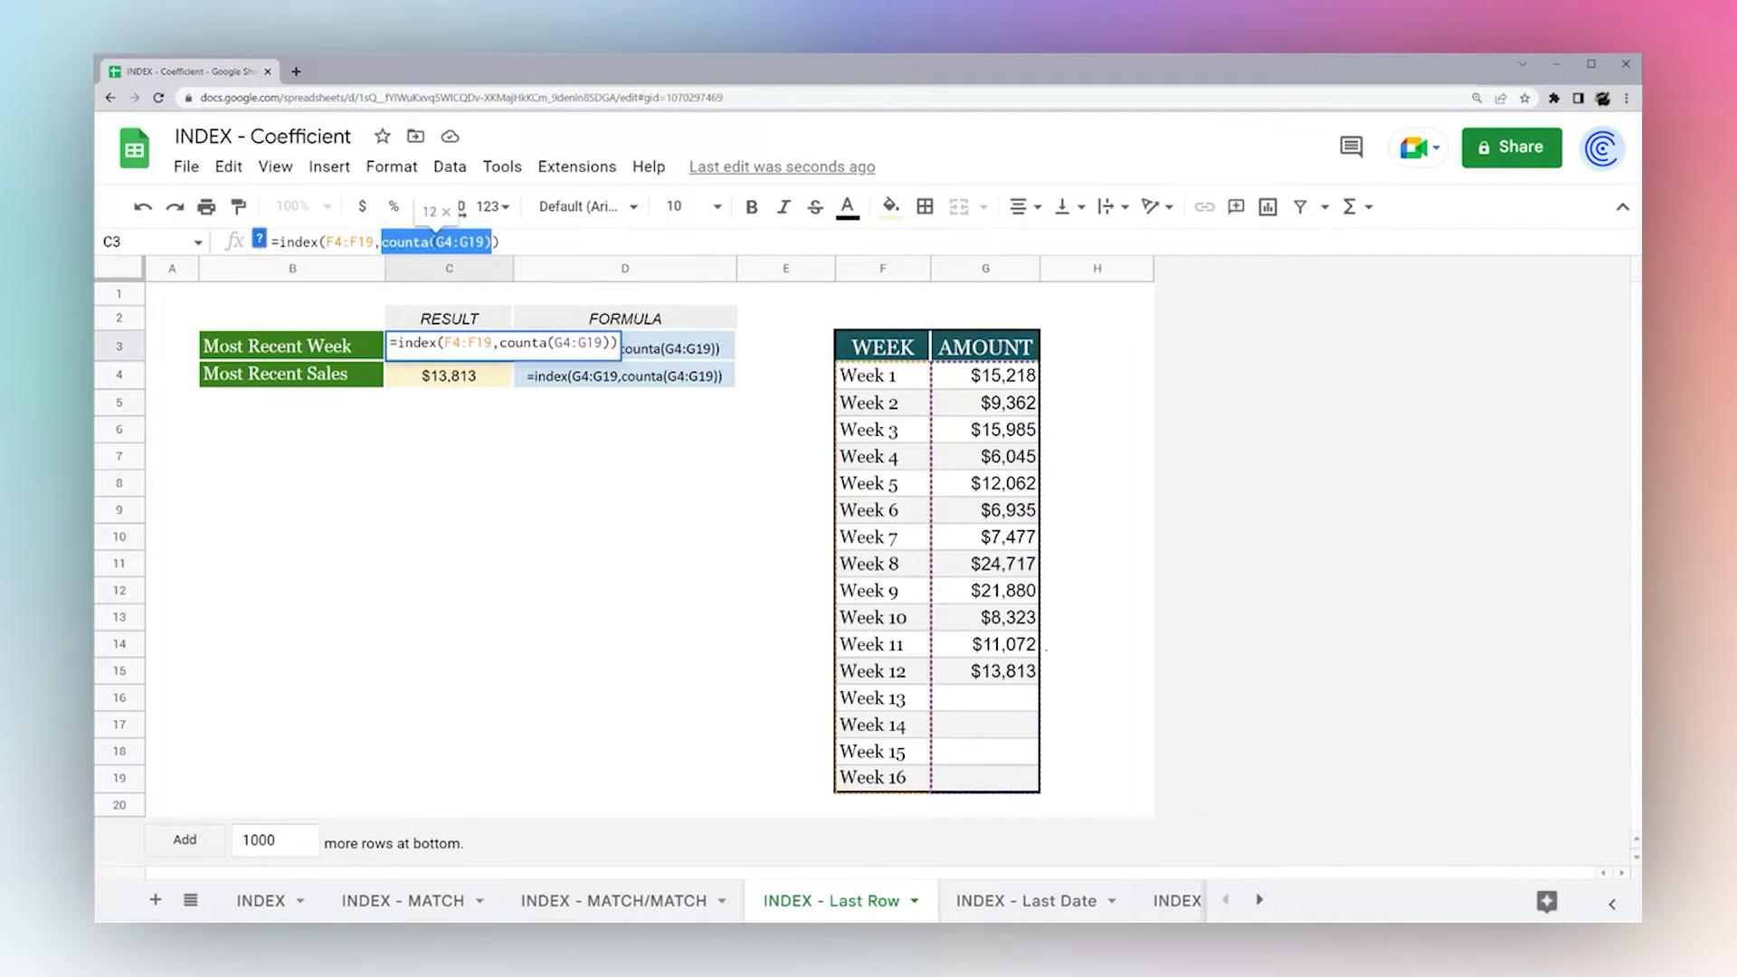
click(434, 242)
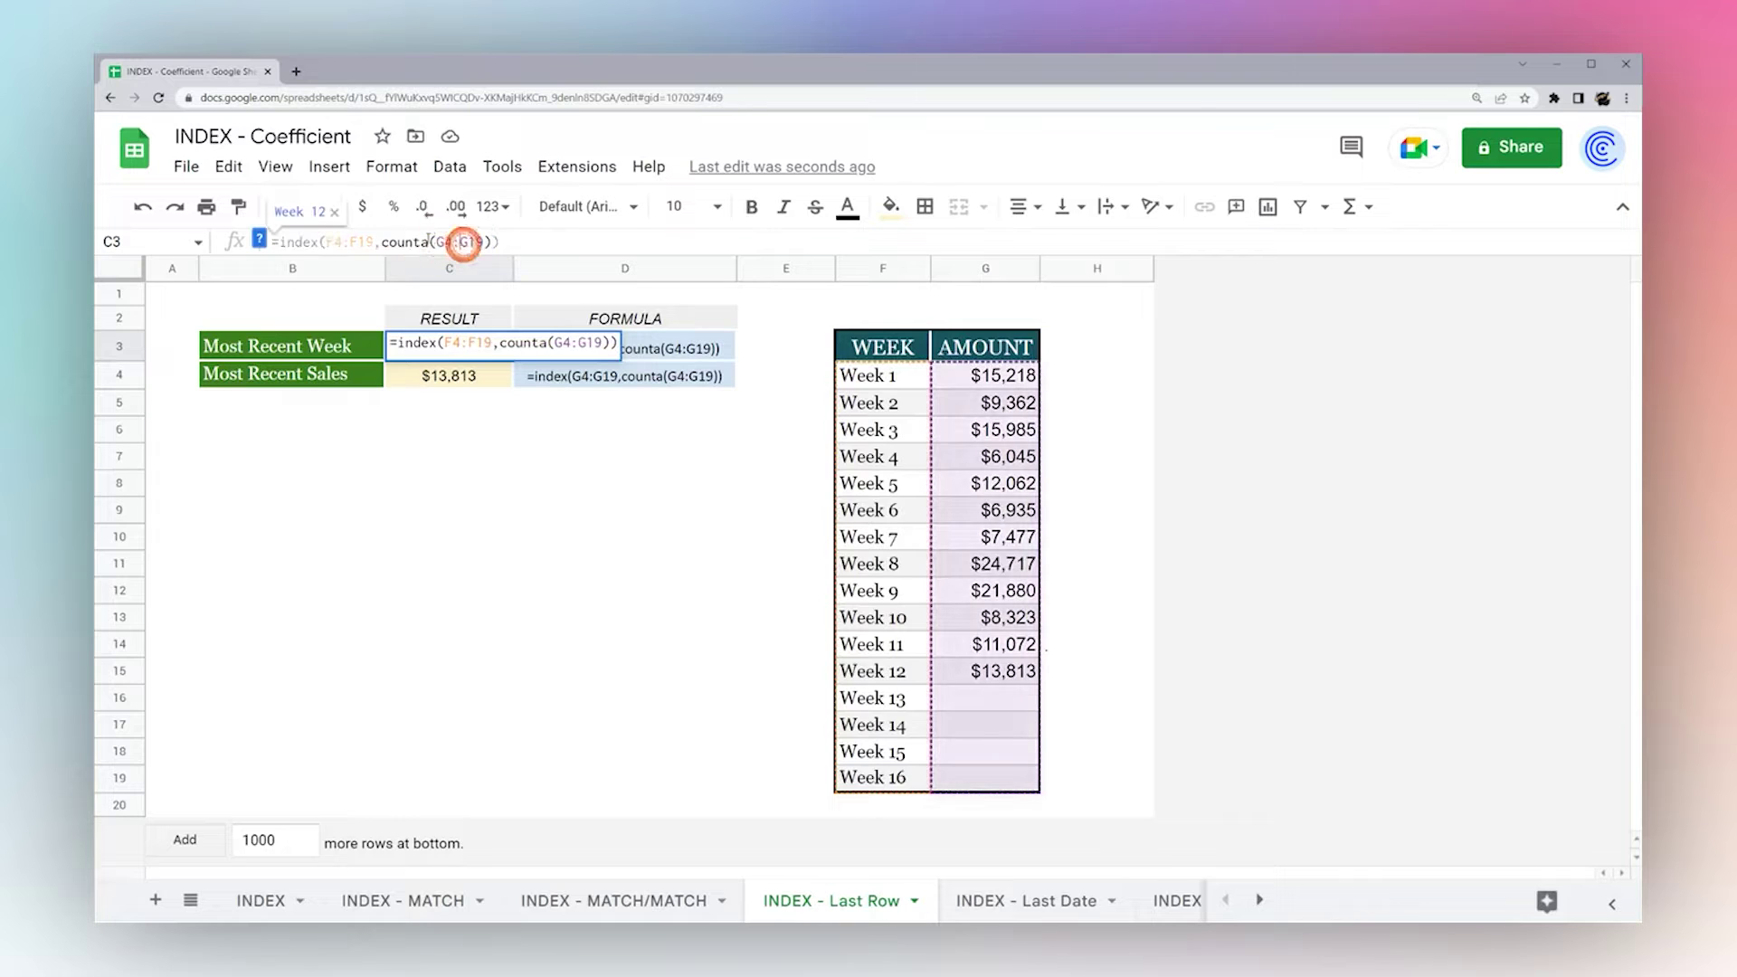
click(259, 238)
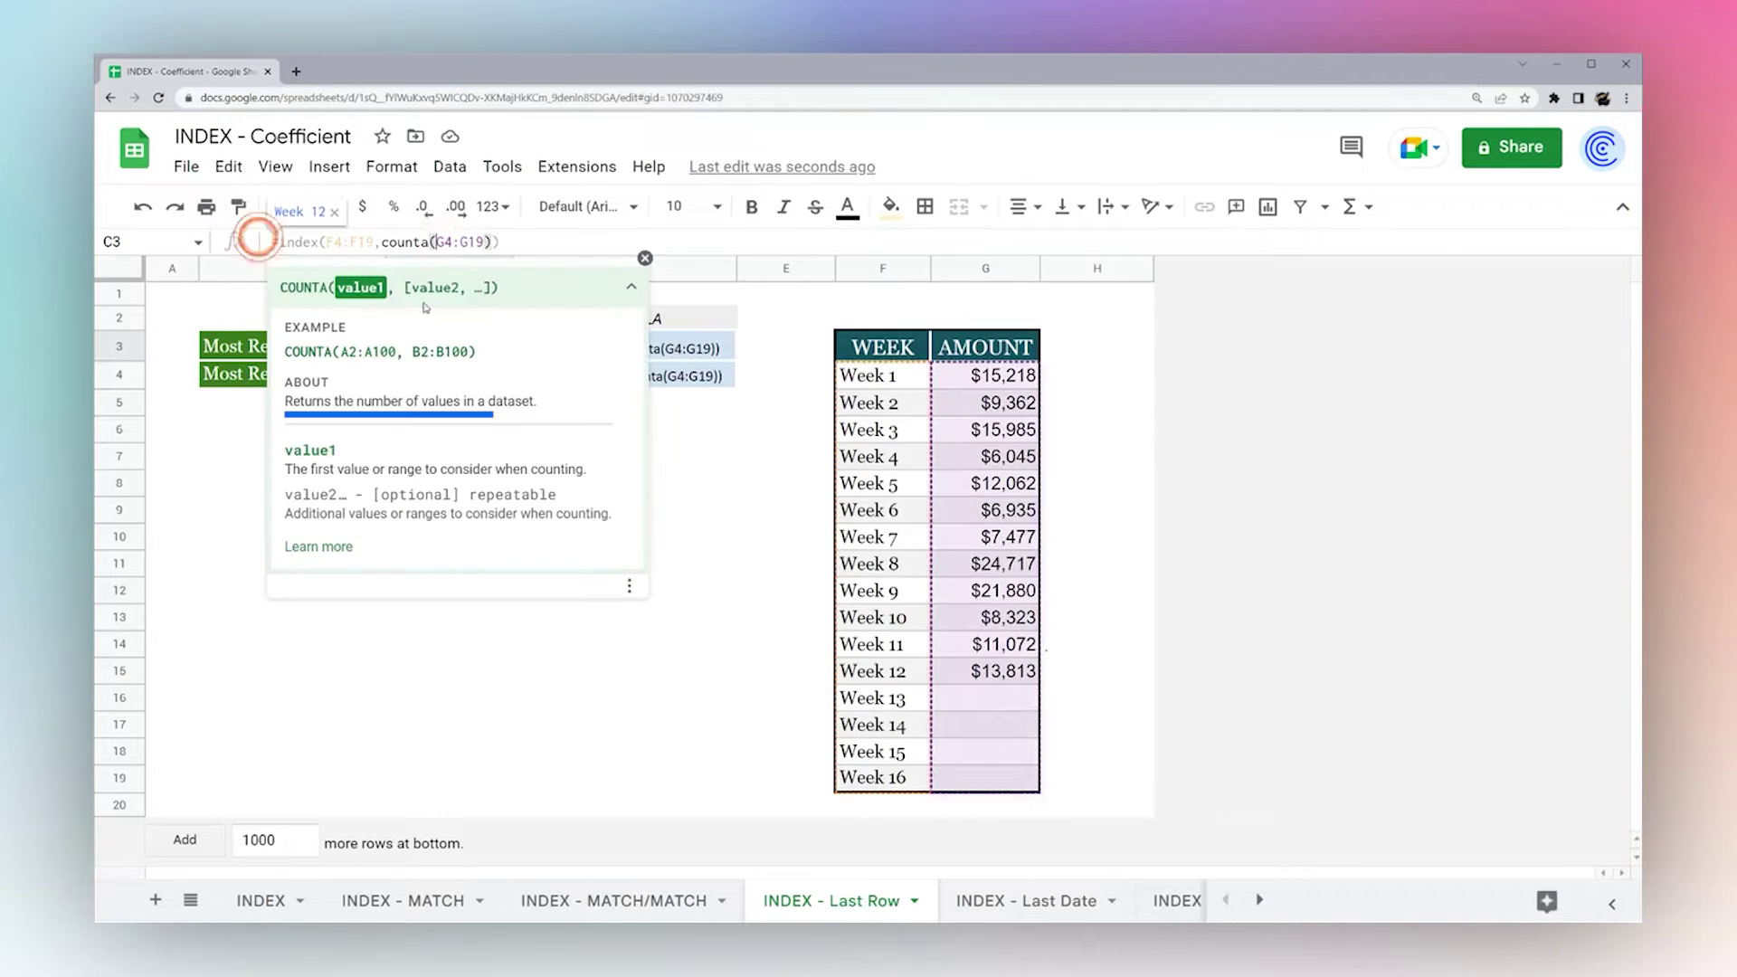
drag(533, 402, 284, 402)
click(645, 259)
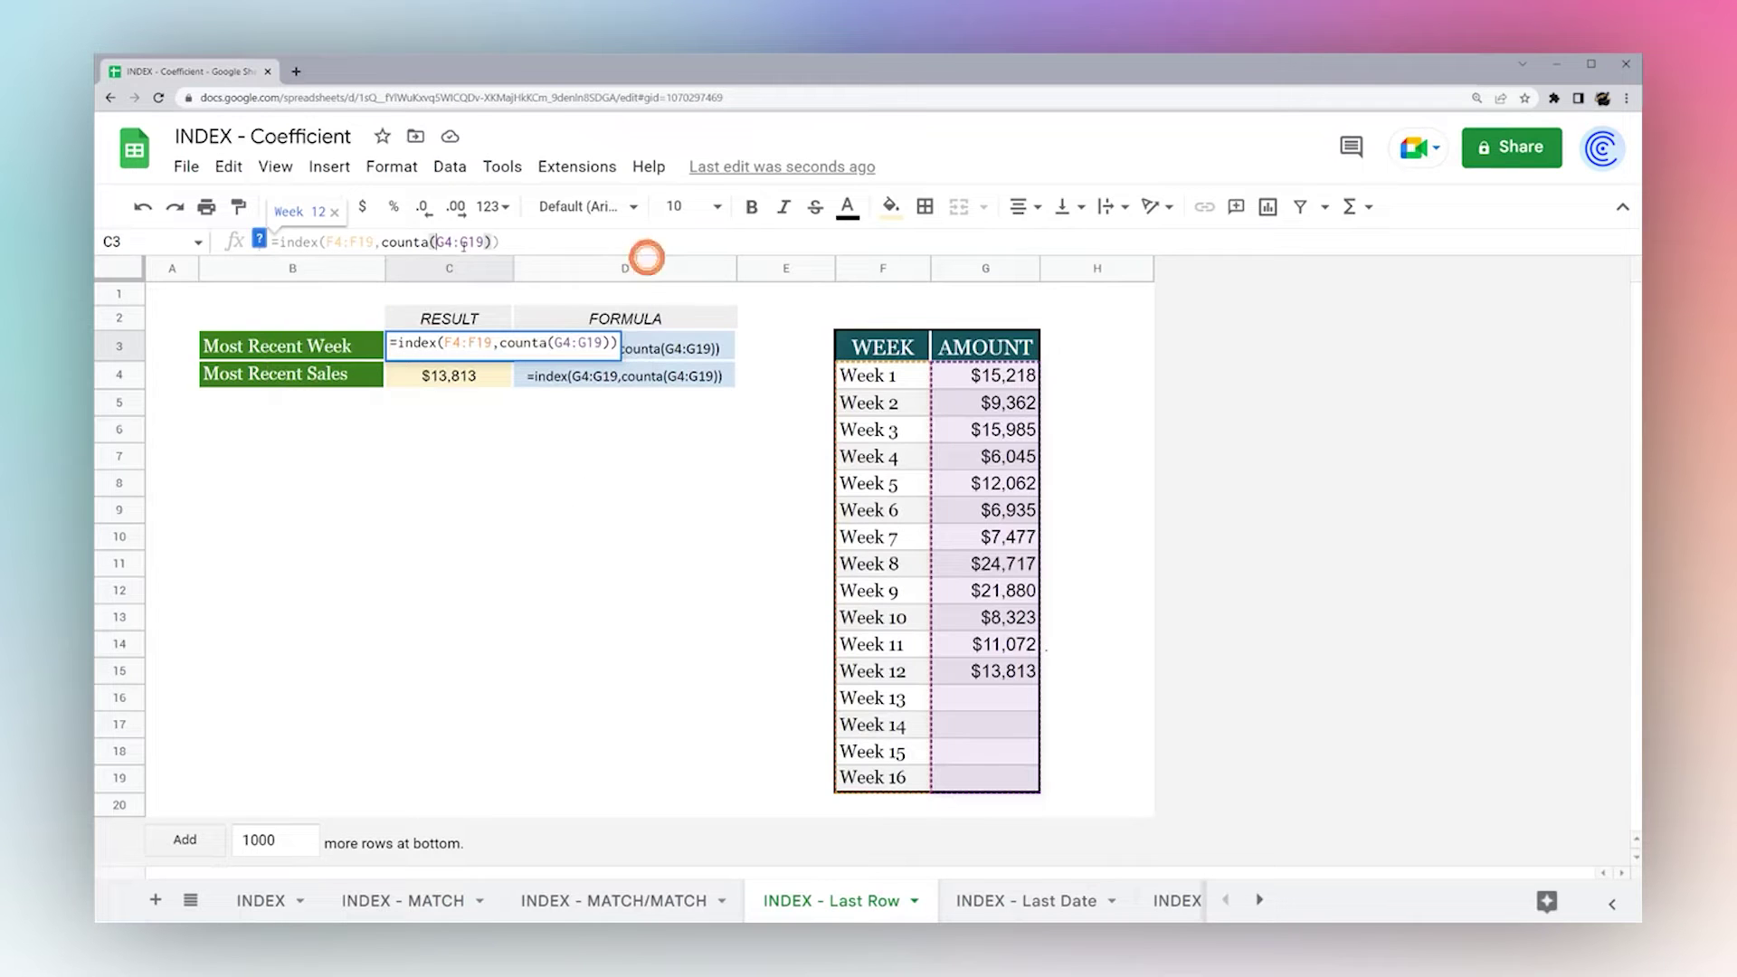
click(990, 378)
drag(990, 378, 980, 783)
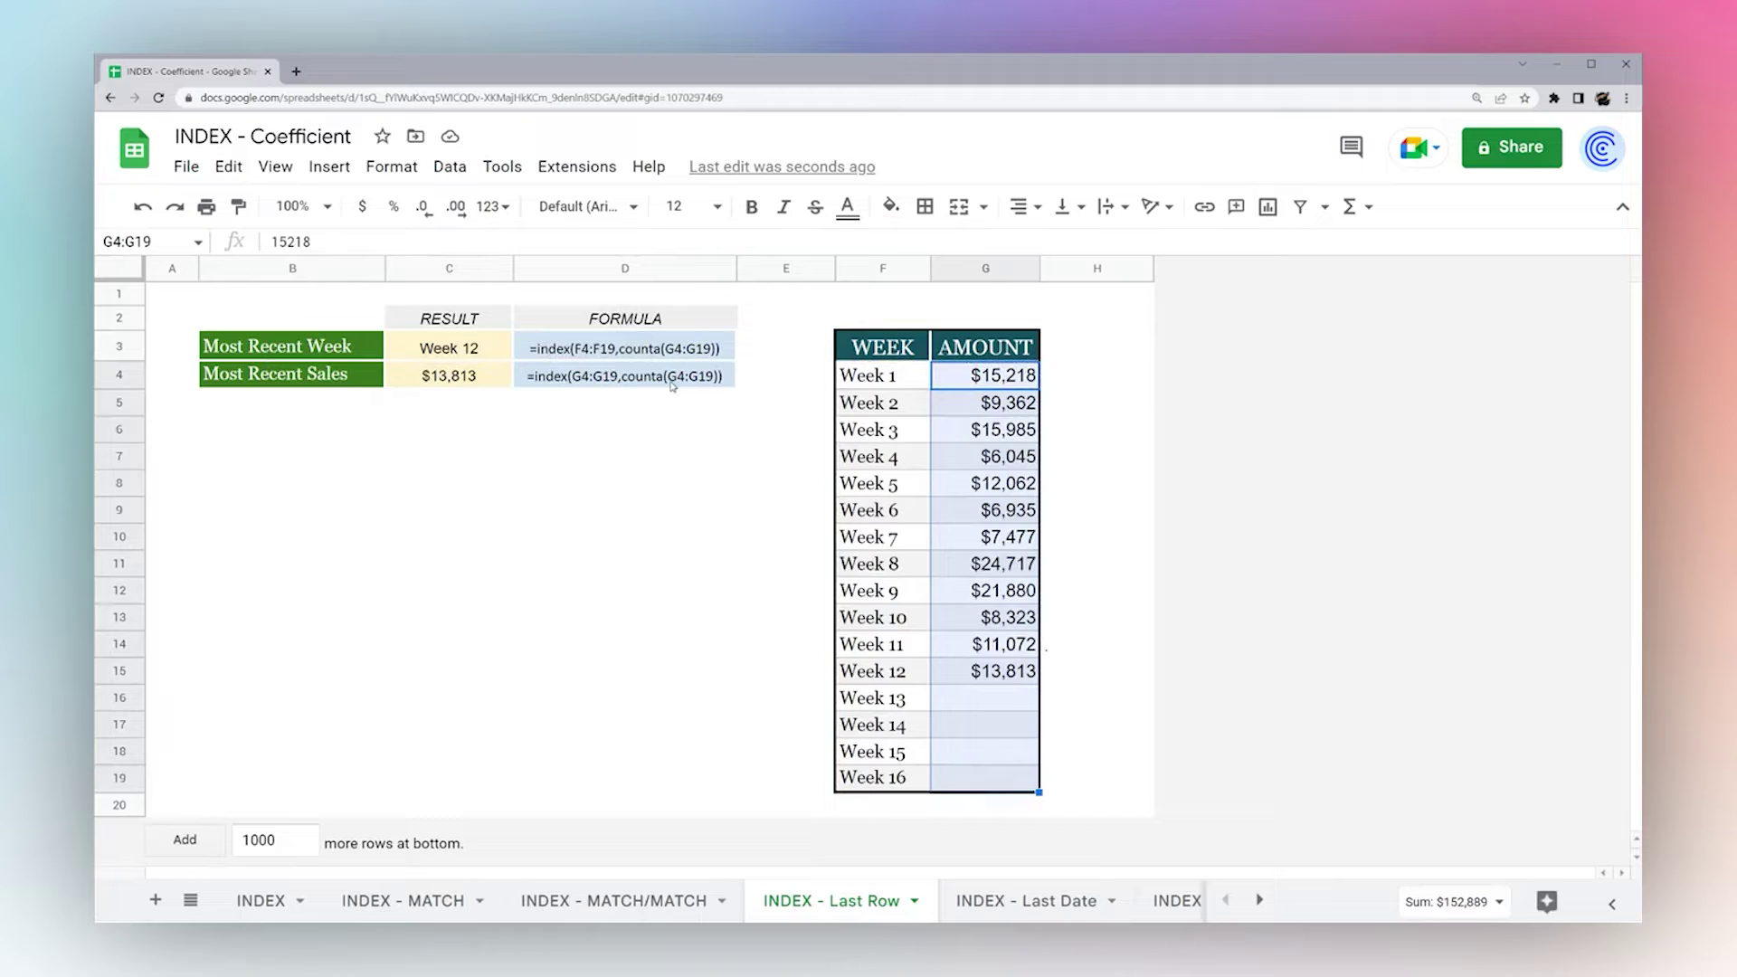
click(1452, 901)
click(1405, 861)
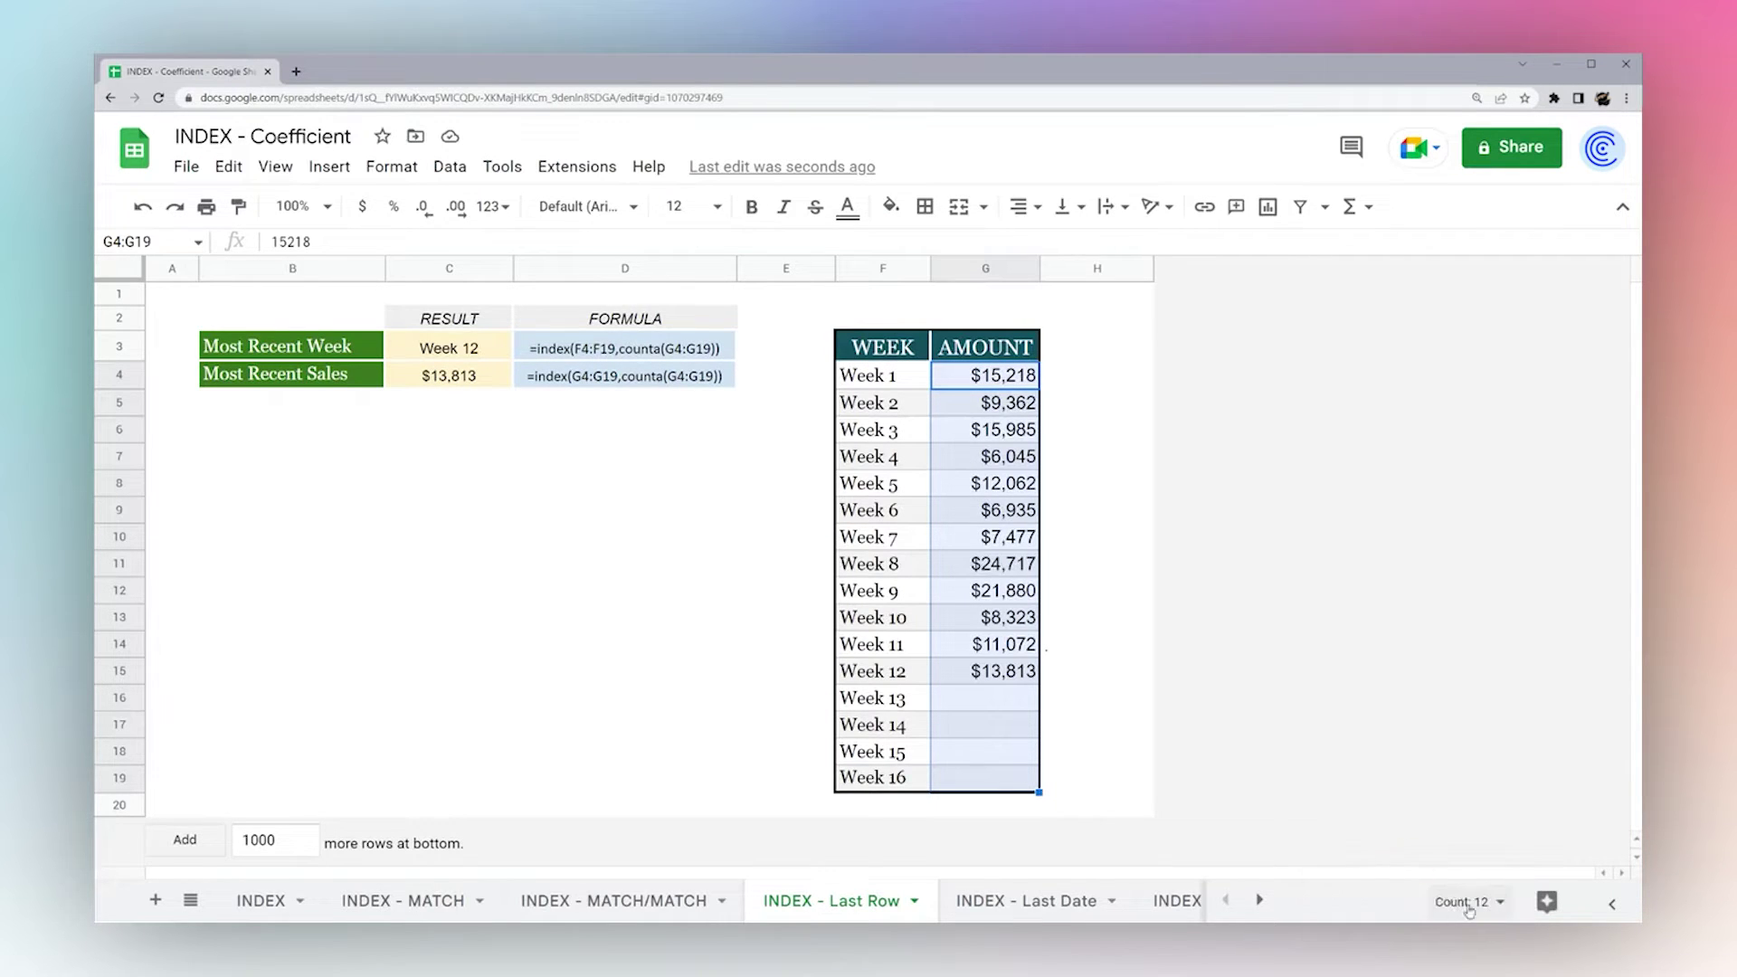
click(463, 355)
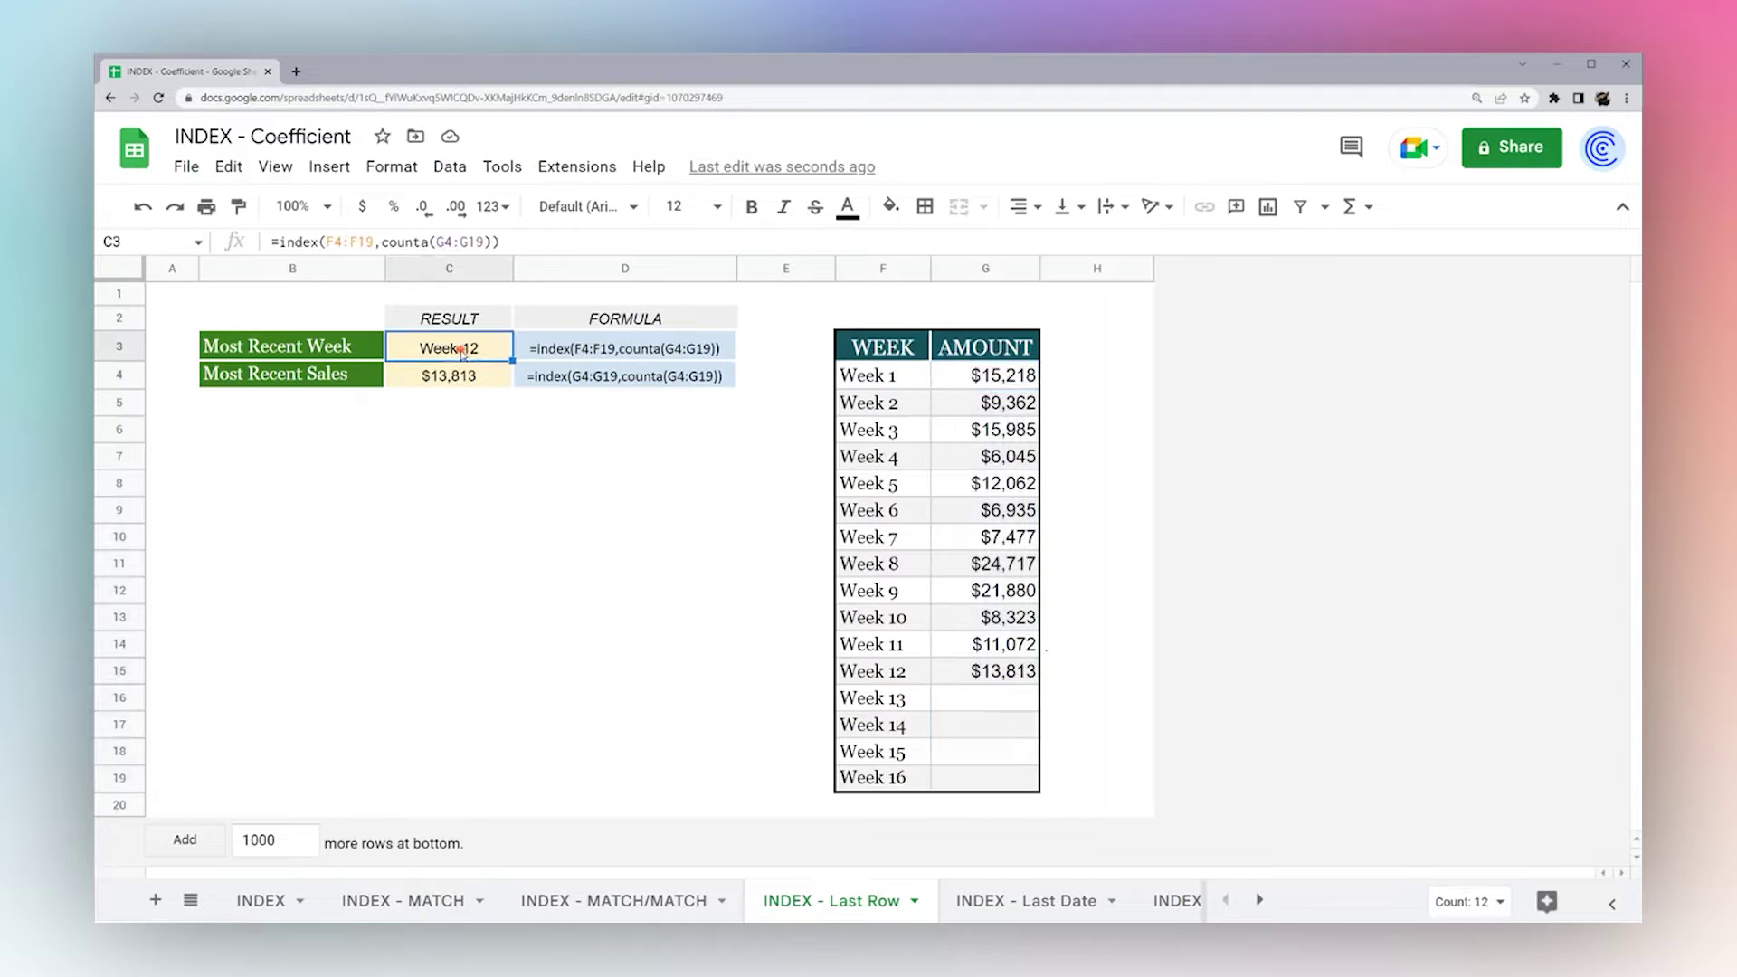
drag(381, 242, 495, 243)
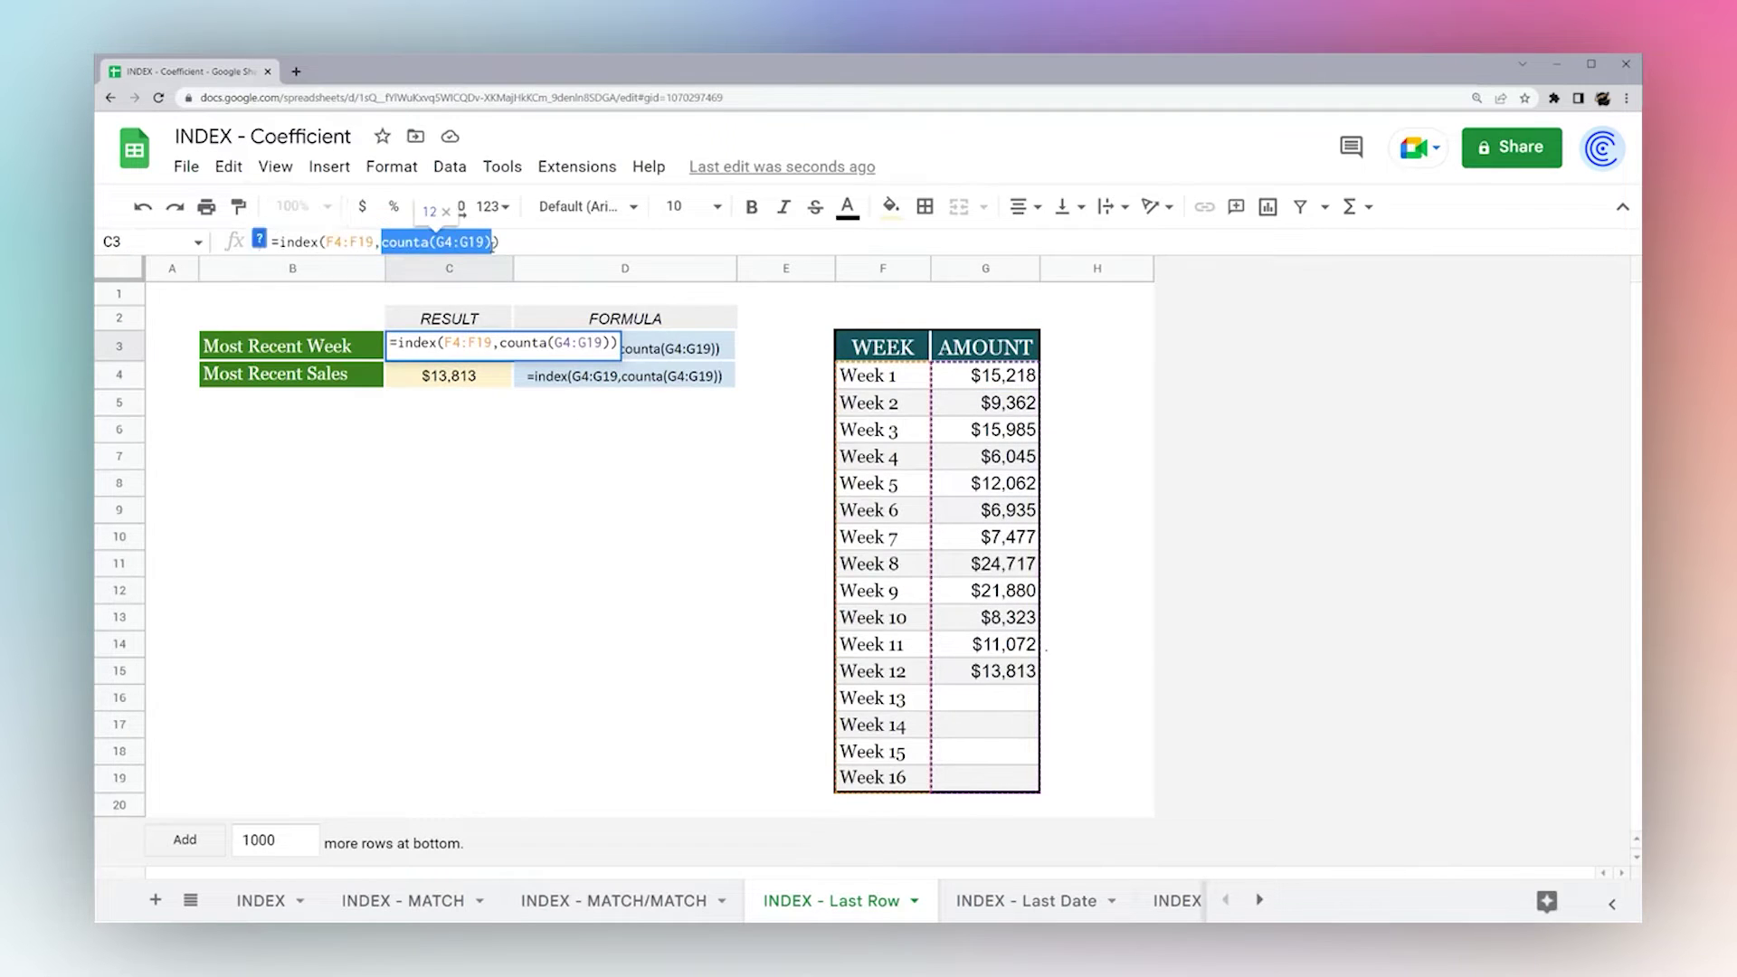
key(Escape)
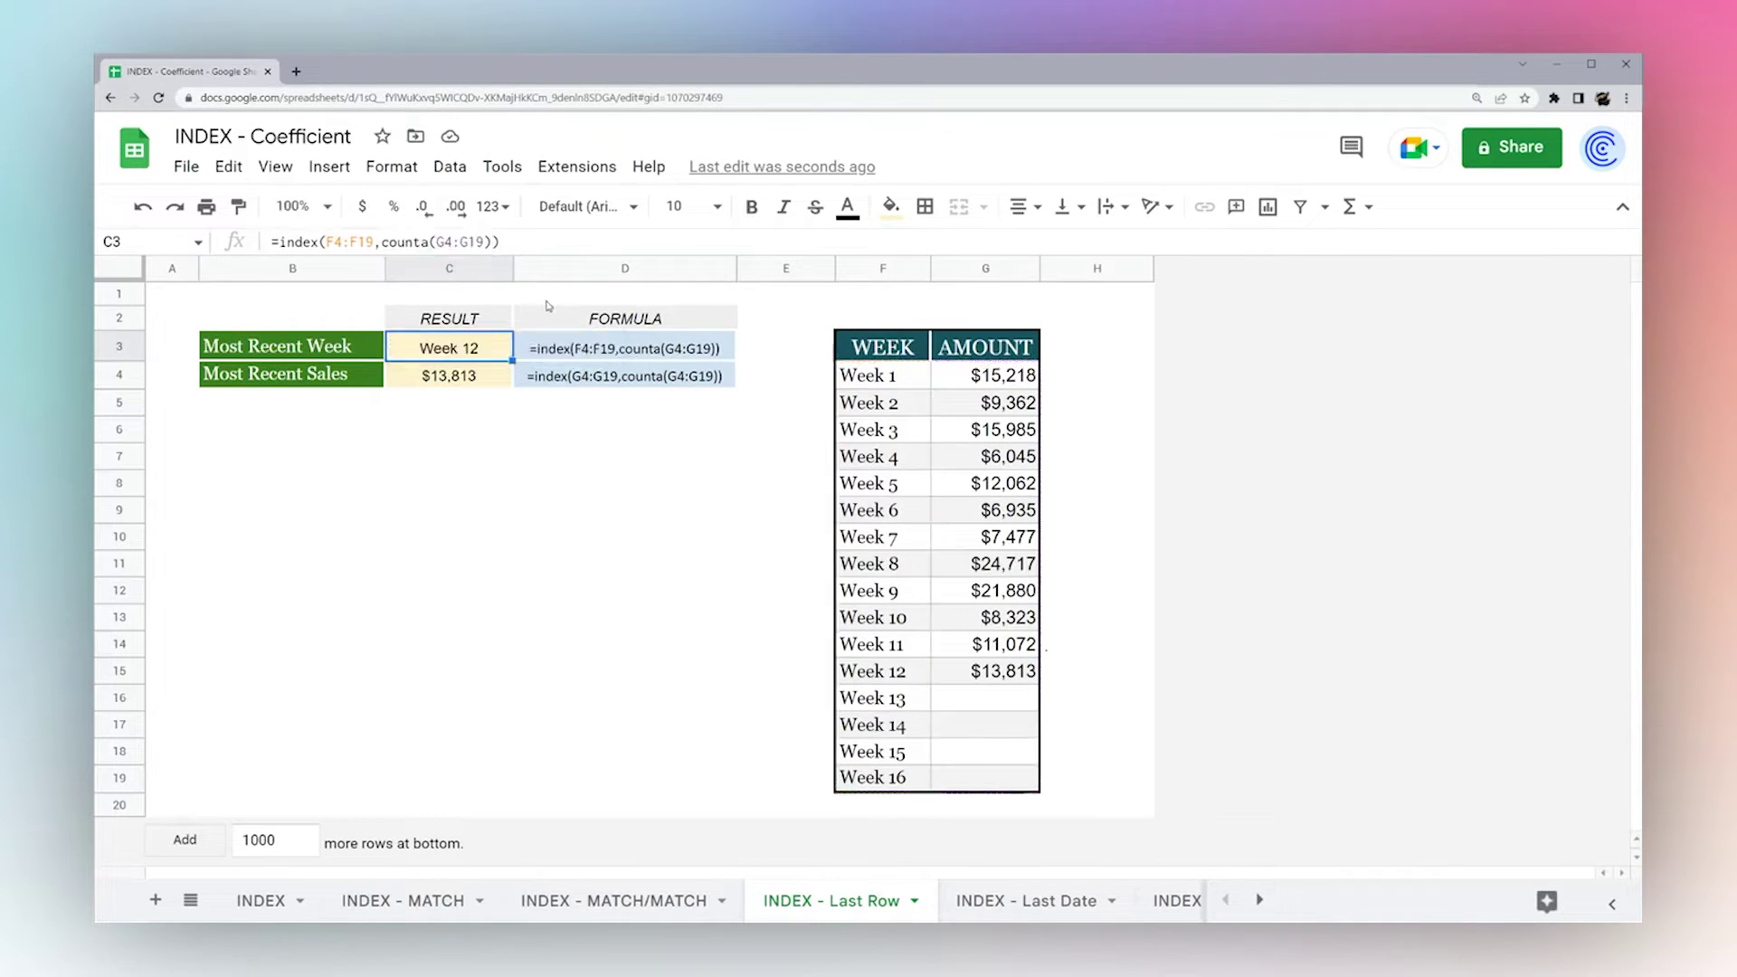
drag(324, 242, 372, 241)
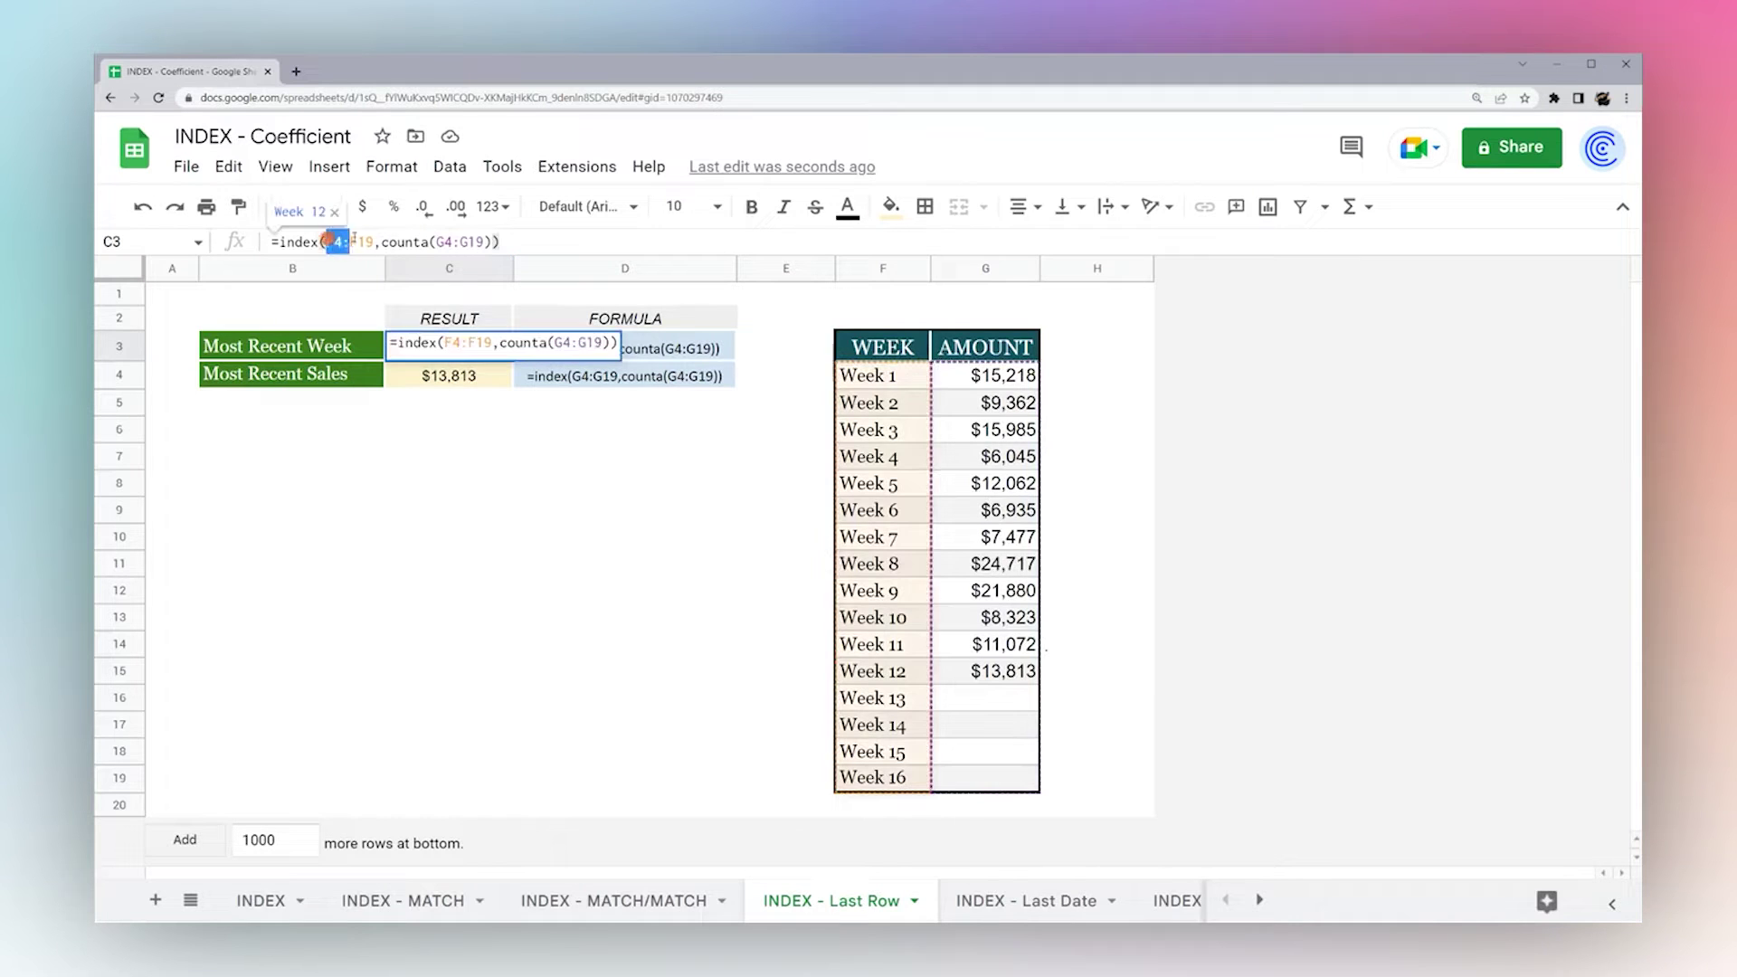
key(Escape)
click(1012, 680)
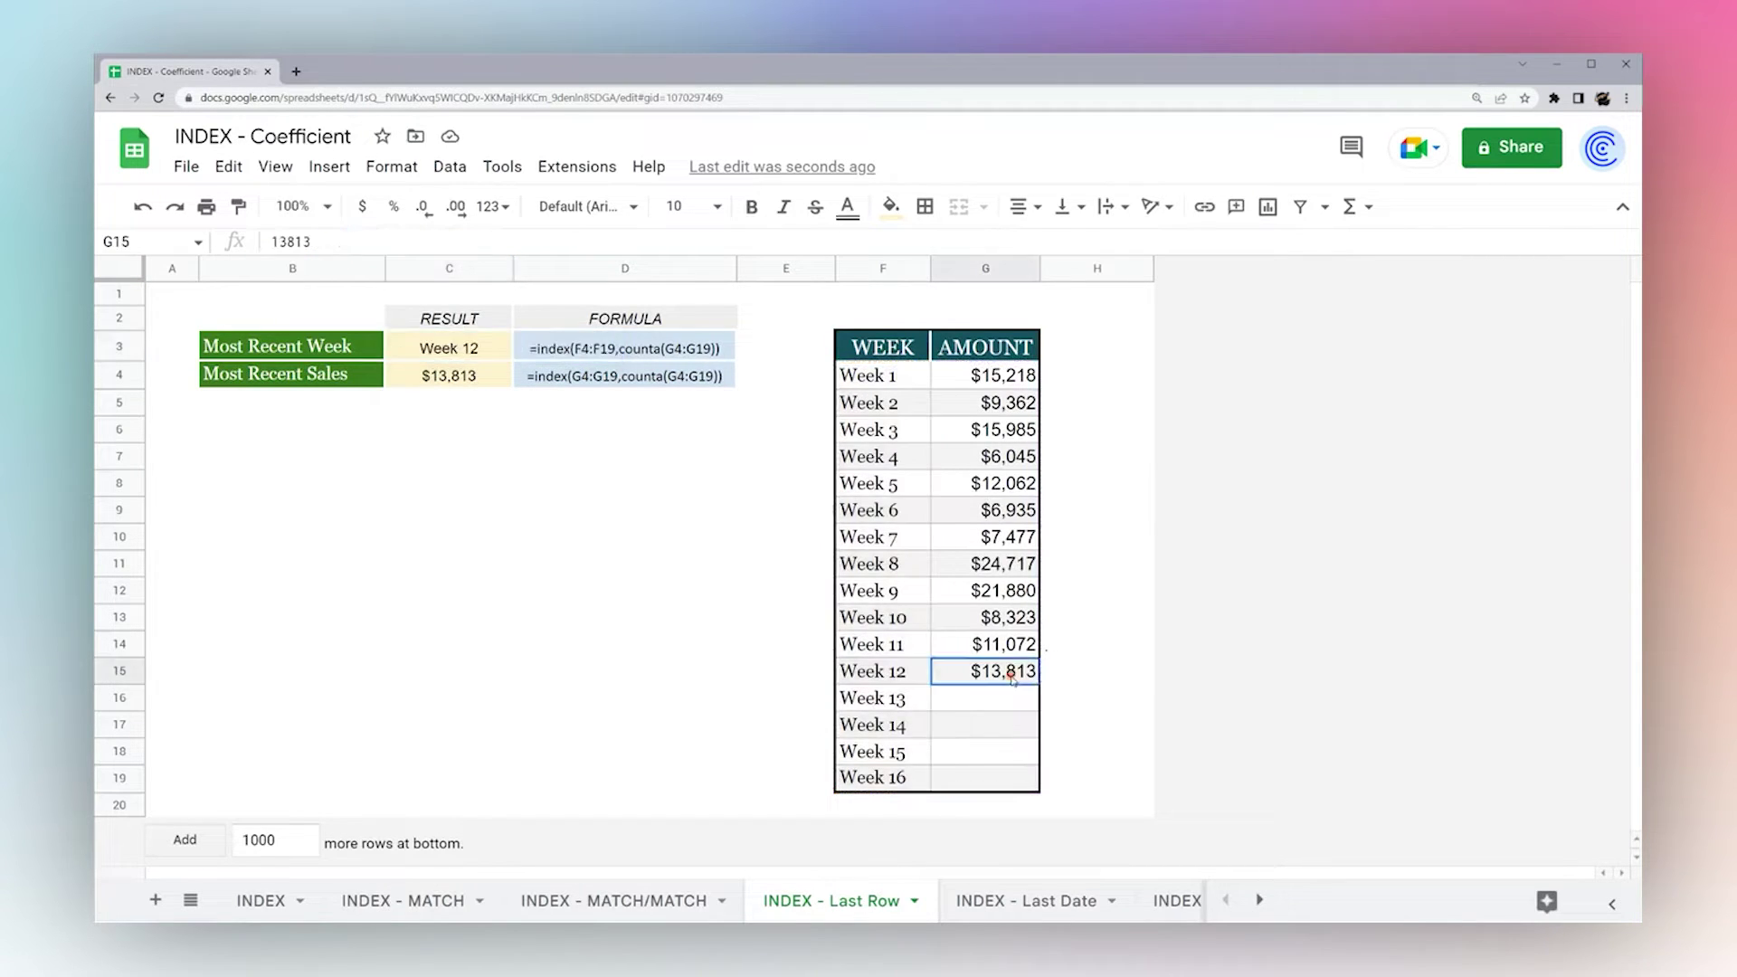
click(439, 351)
click(328, 241)
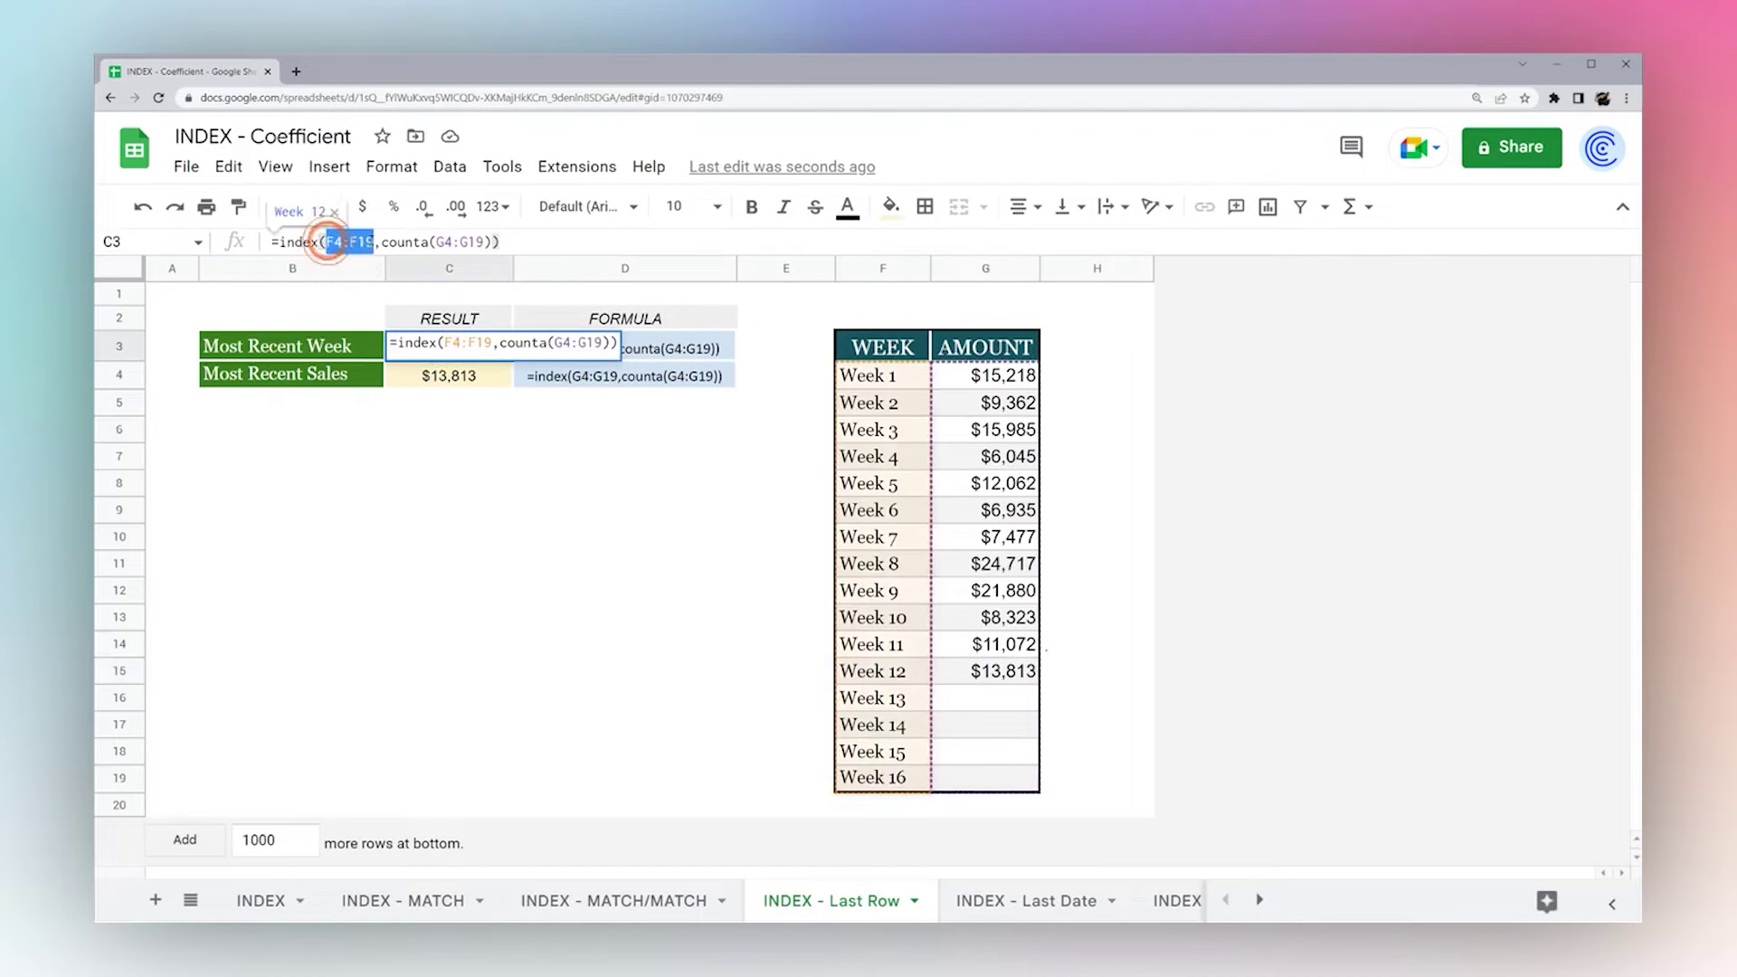
double_click(338, 242)
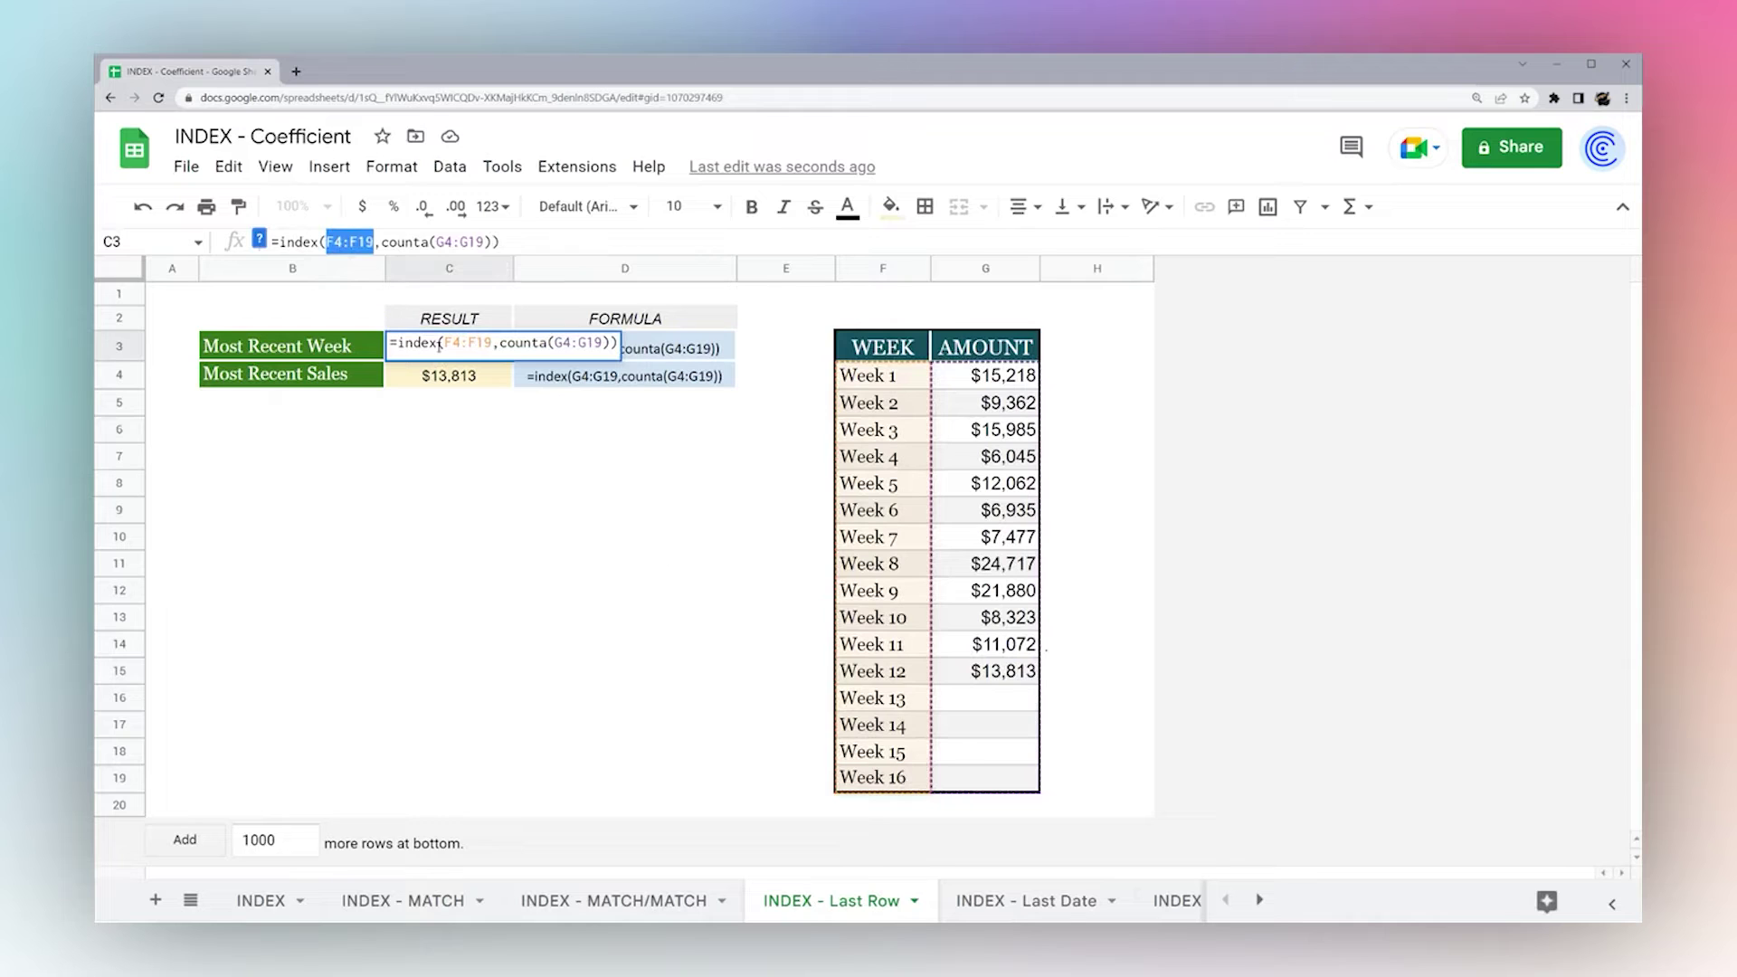
key(Return)
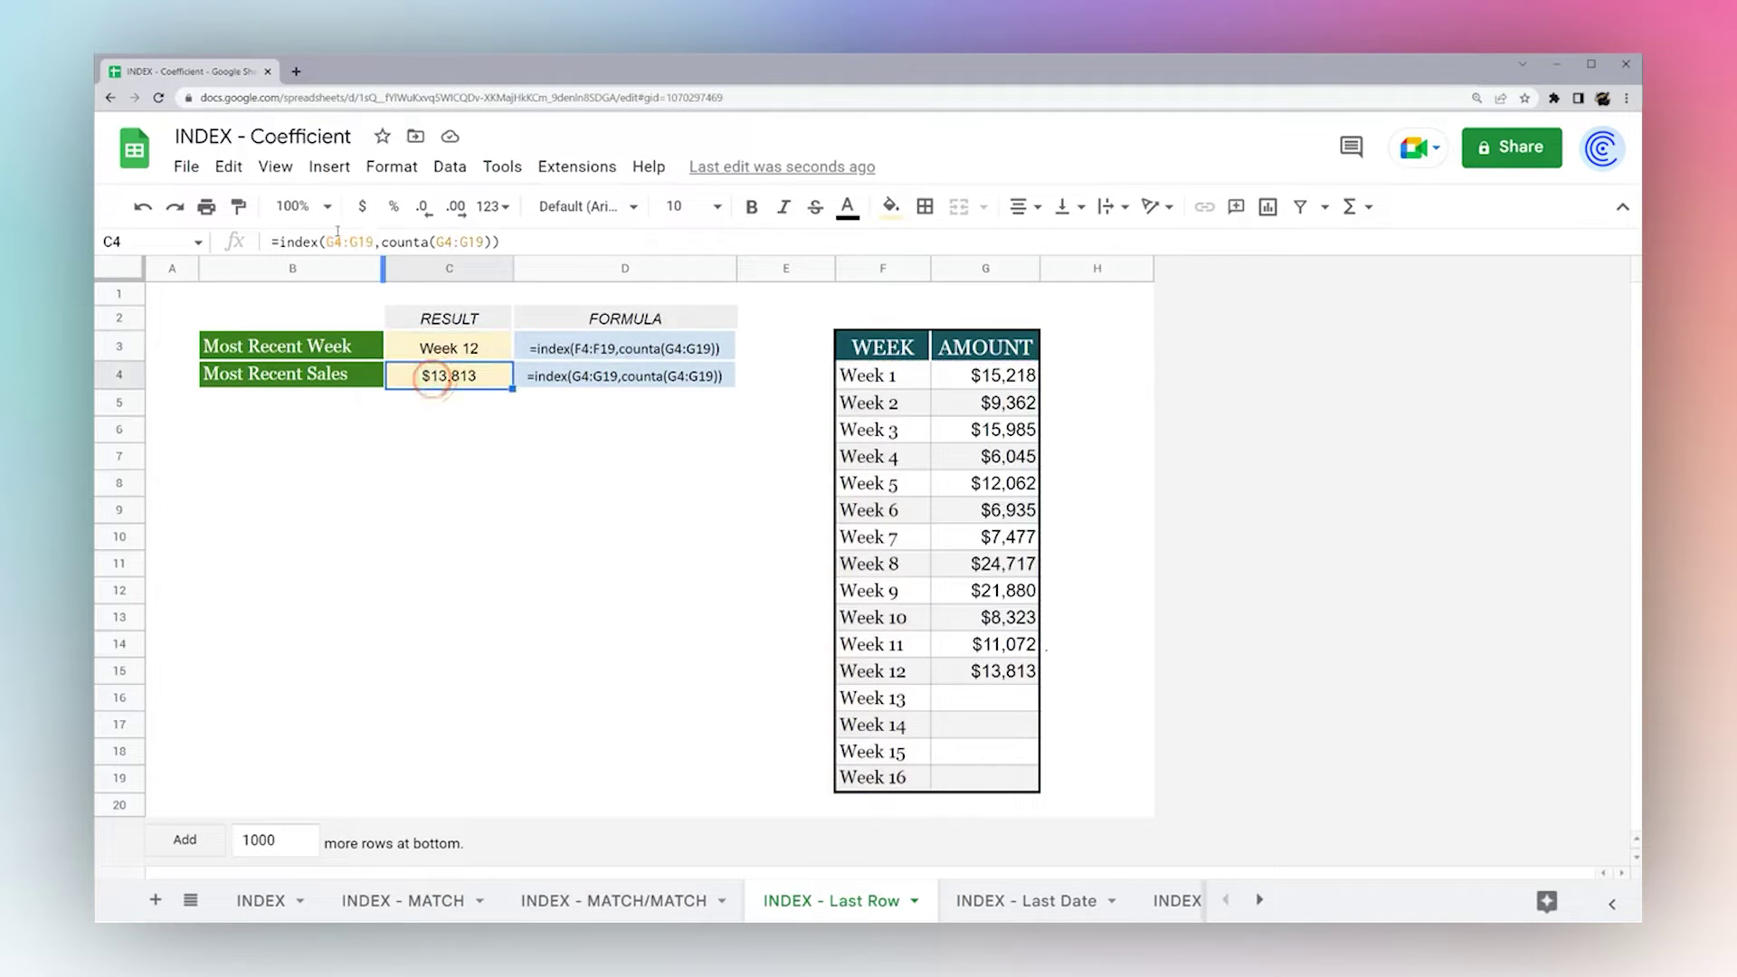
double_click(329, 241)
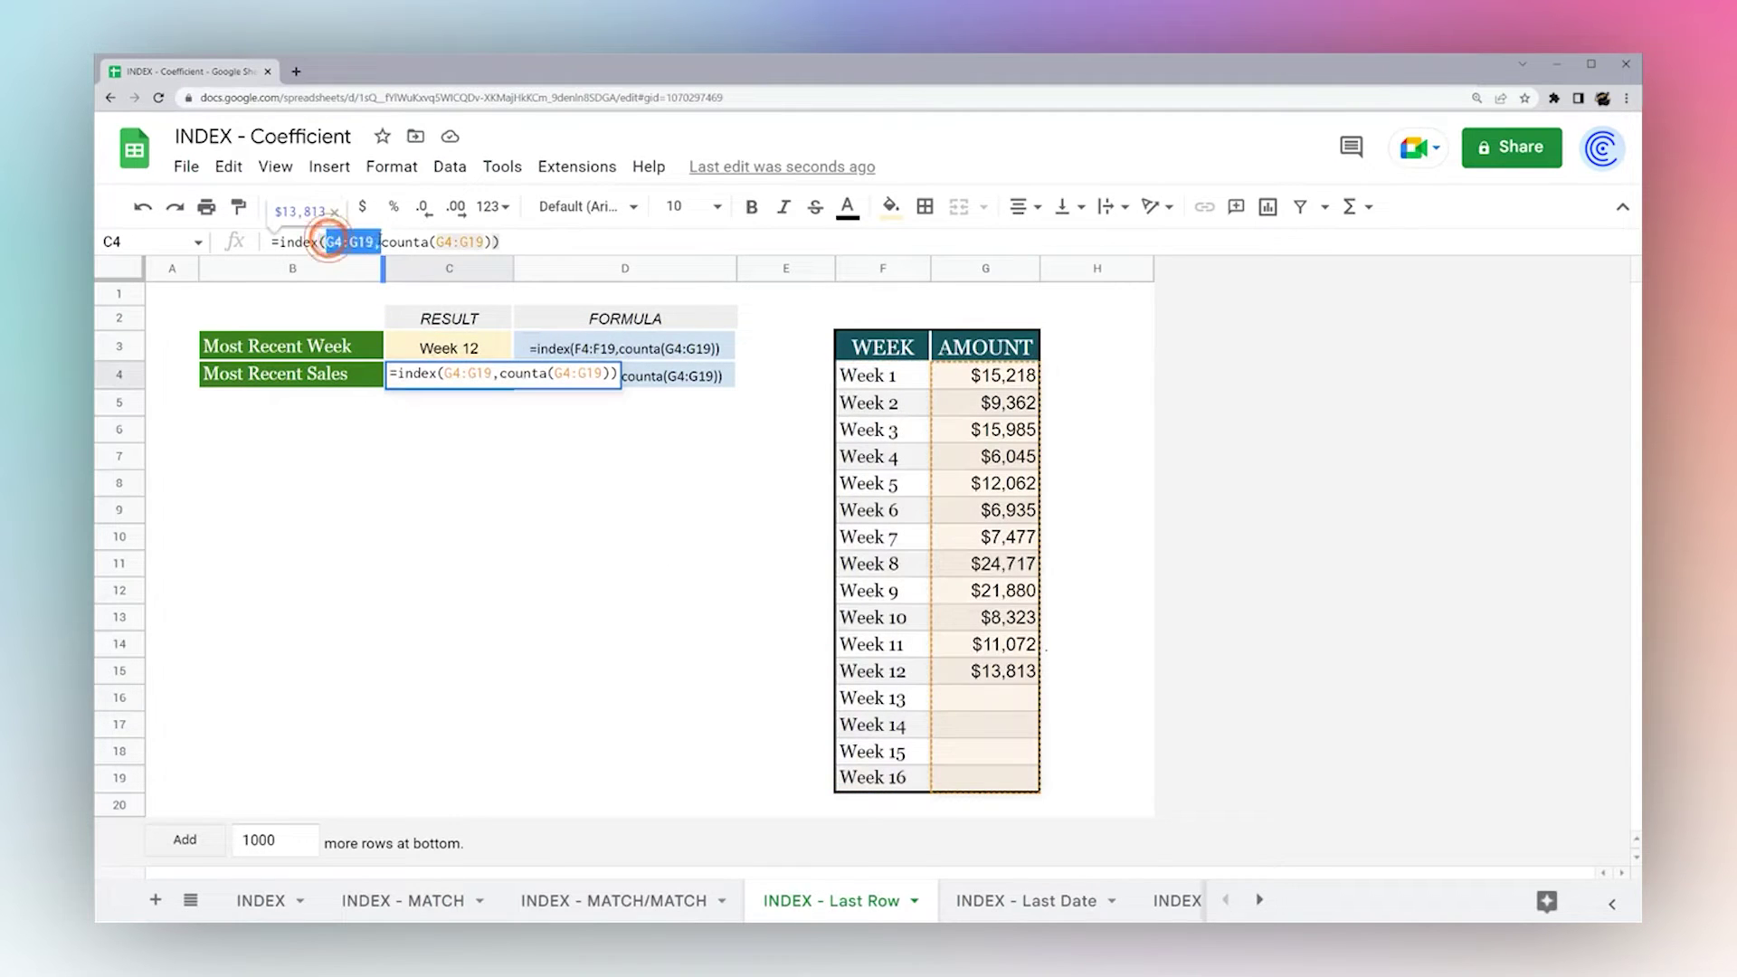
double_click(439, 241)
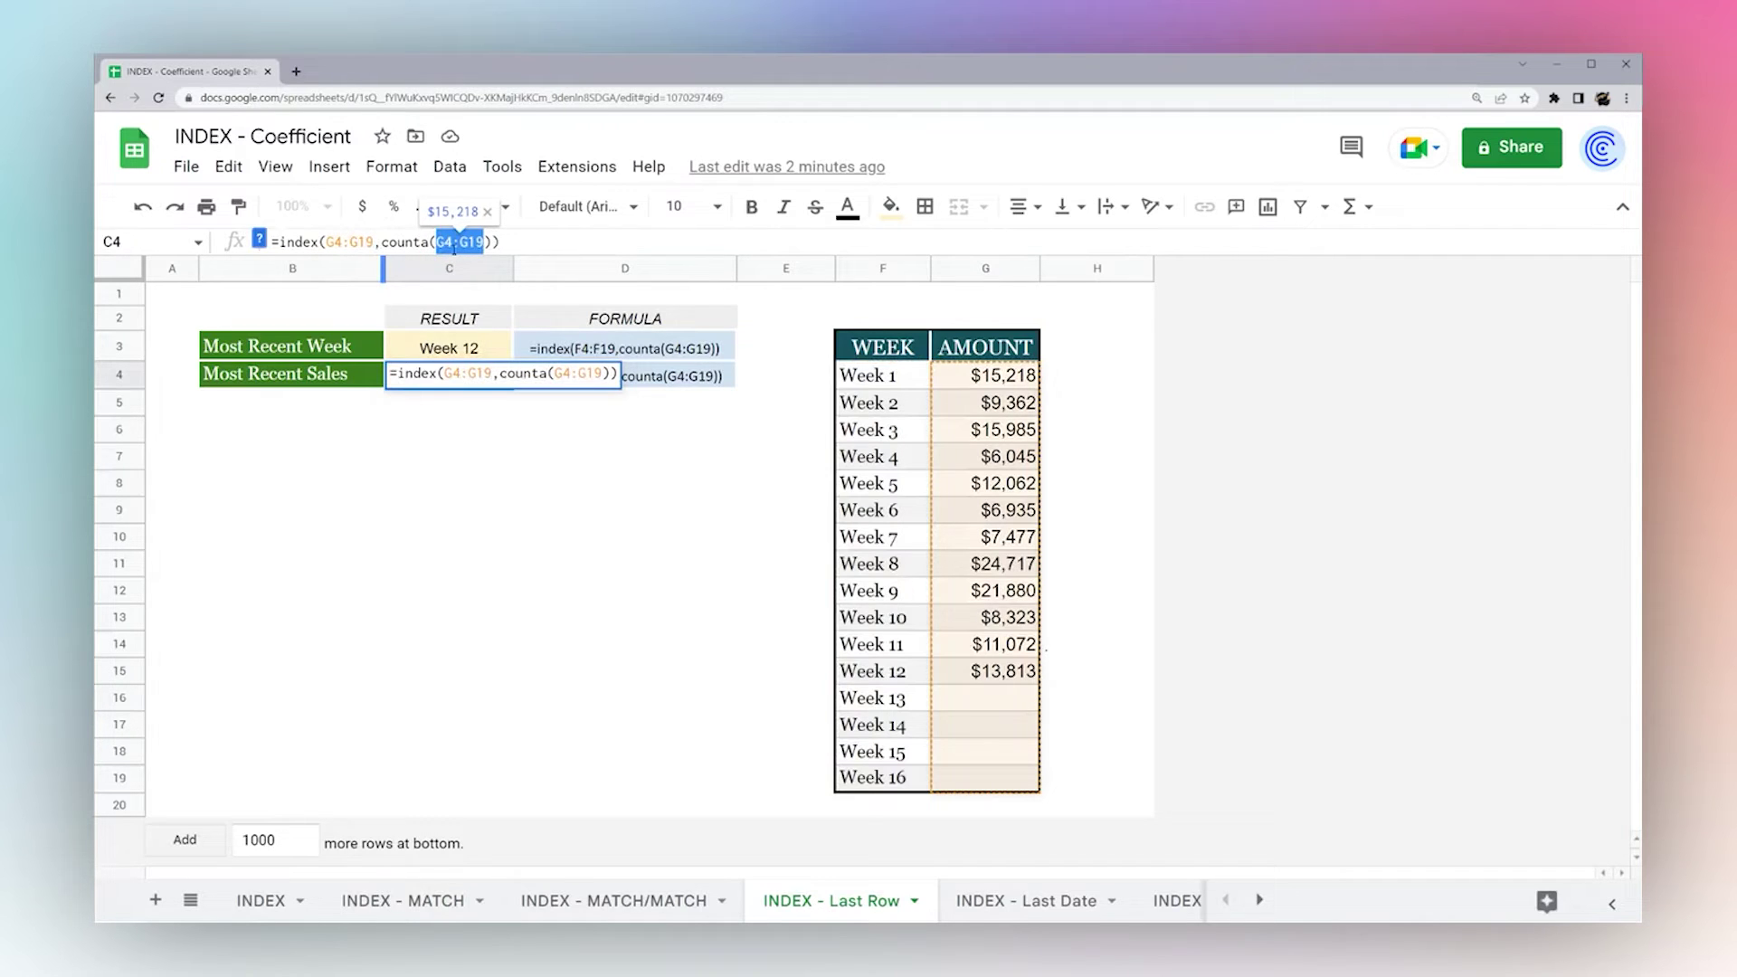
key(Escape)
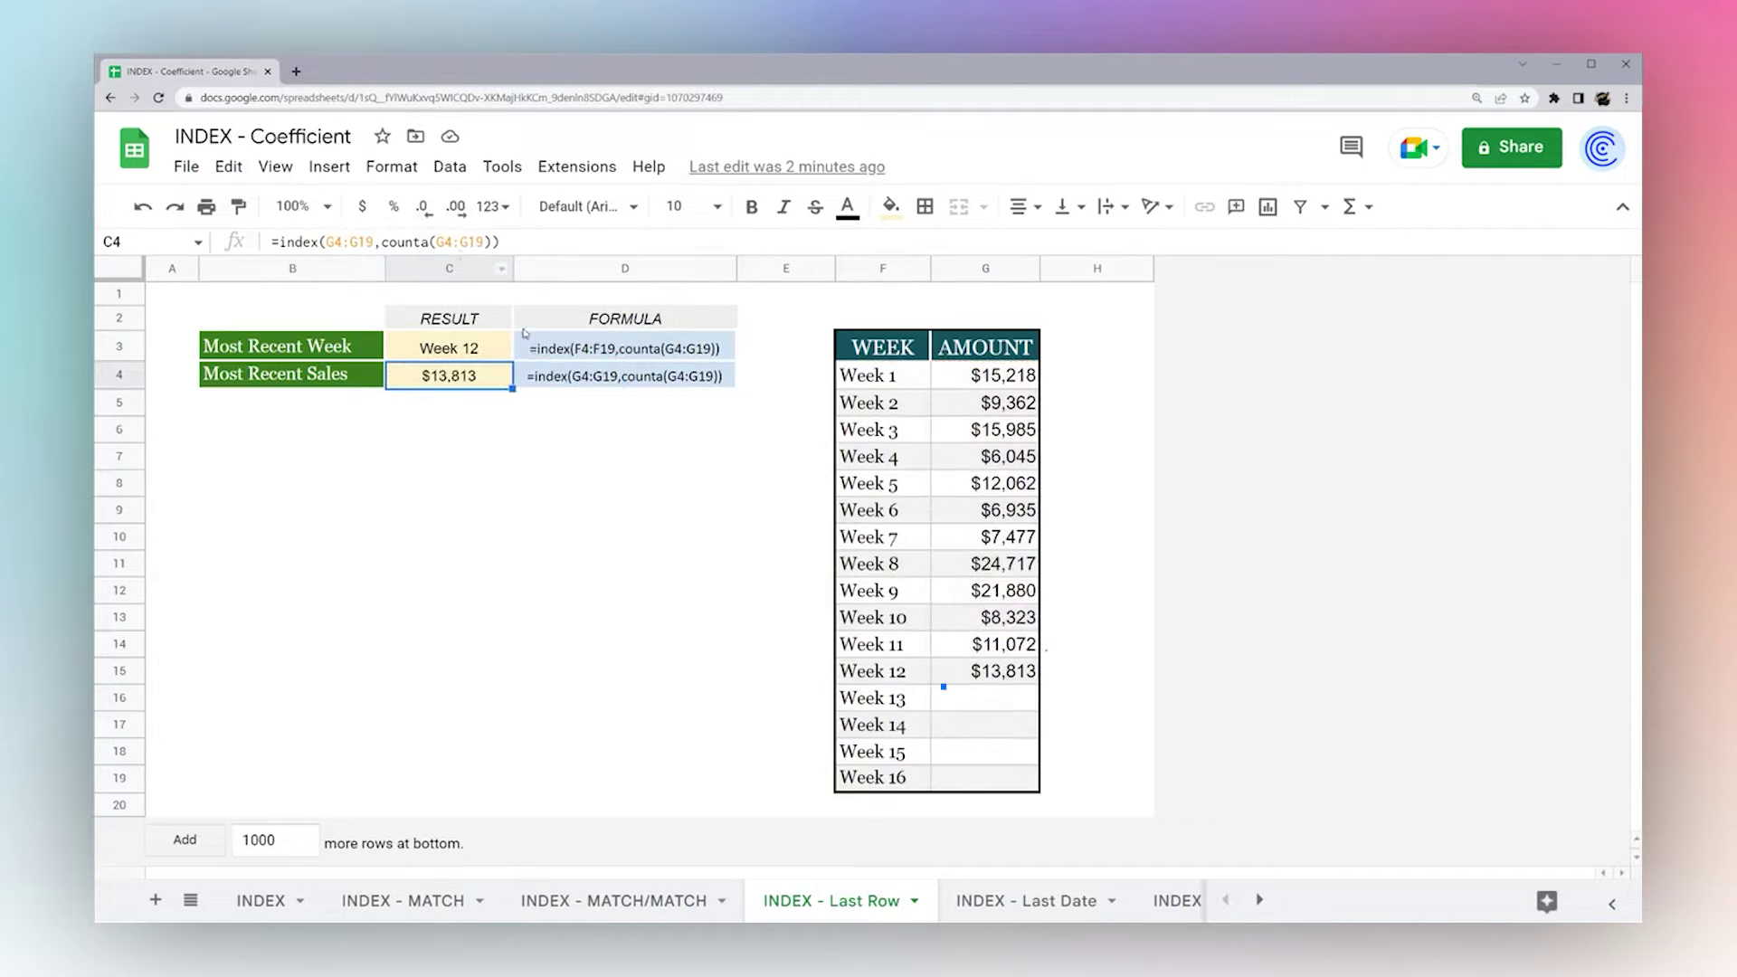
click(1017, 678)
click(425, 369)
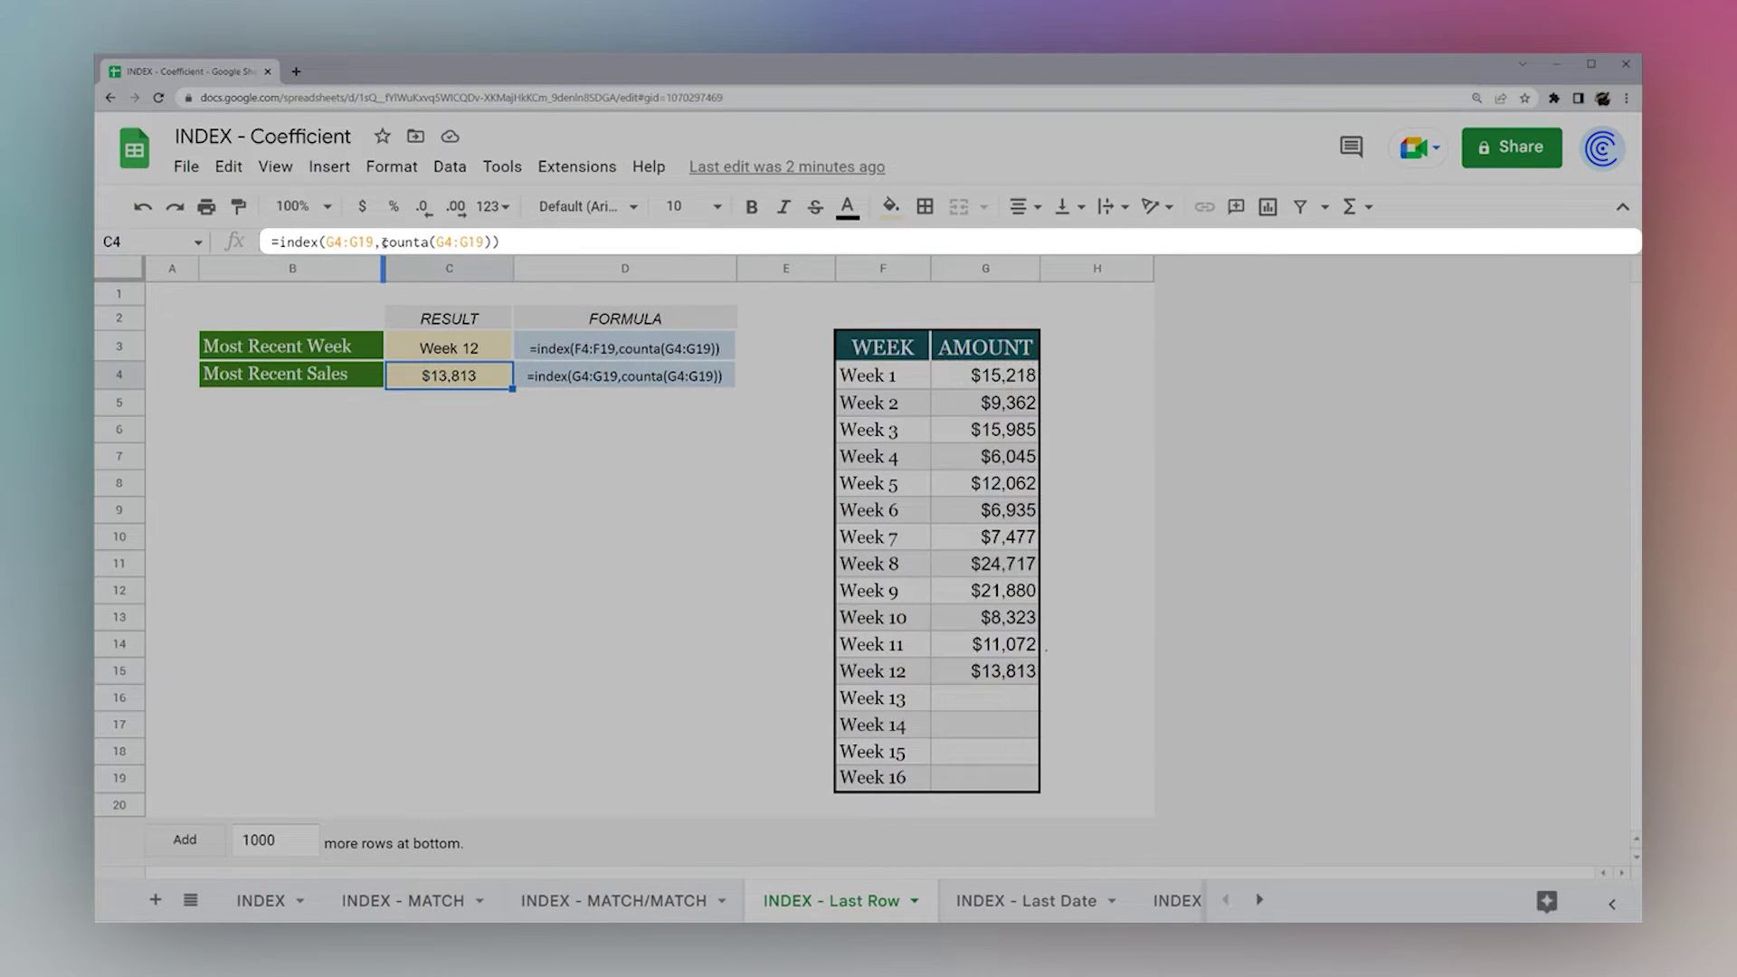
drag(383, 242, 491, 242)
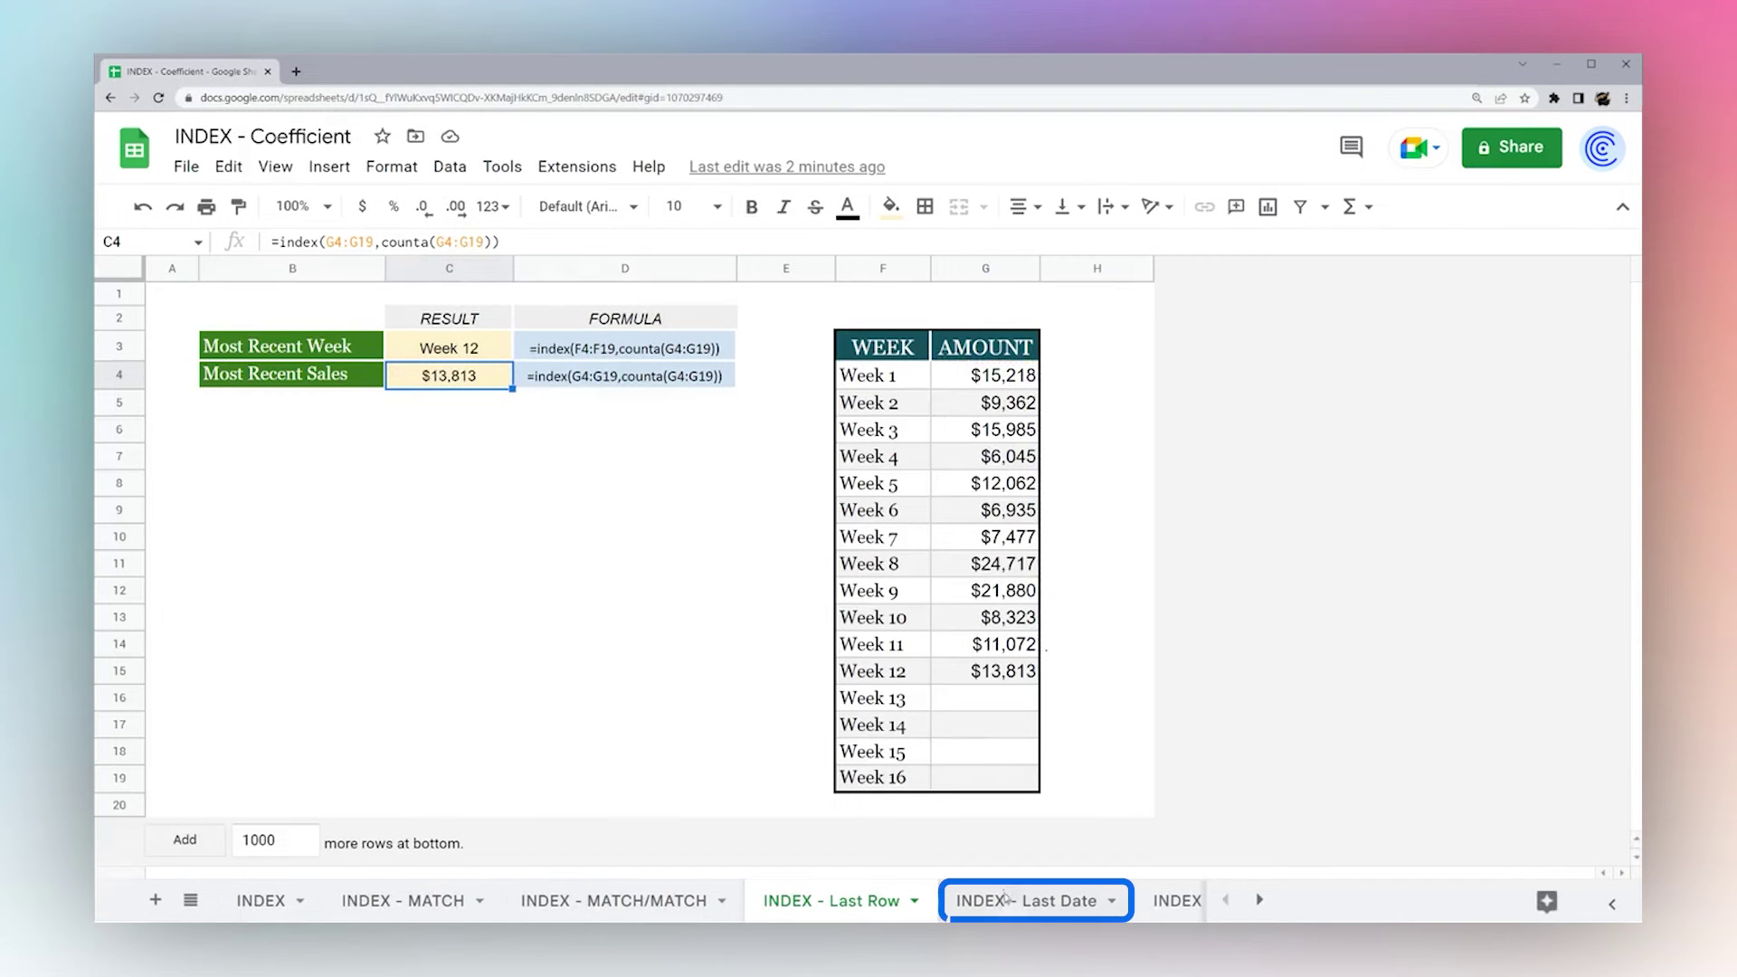
Open the INDEX - Last Date sheet and select its date table and the dates F4:F15.
click(1013, 901)
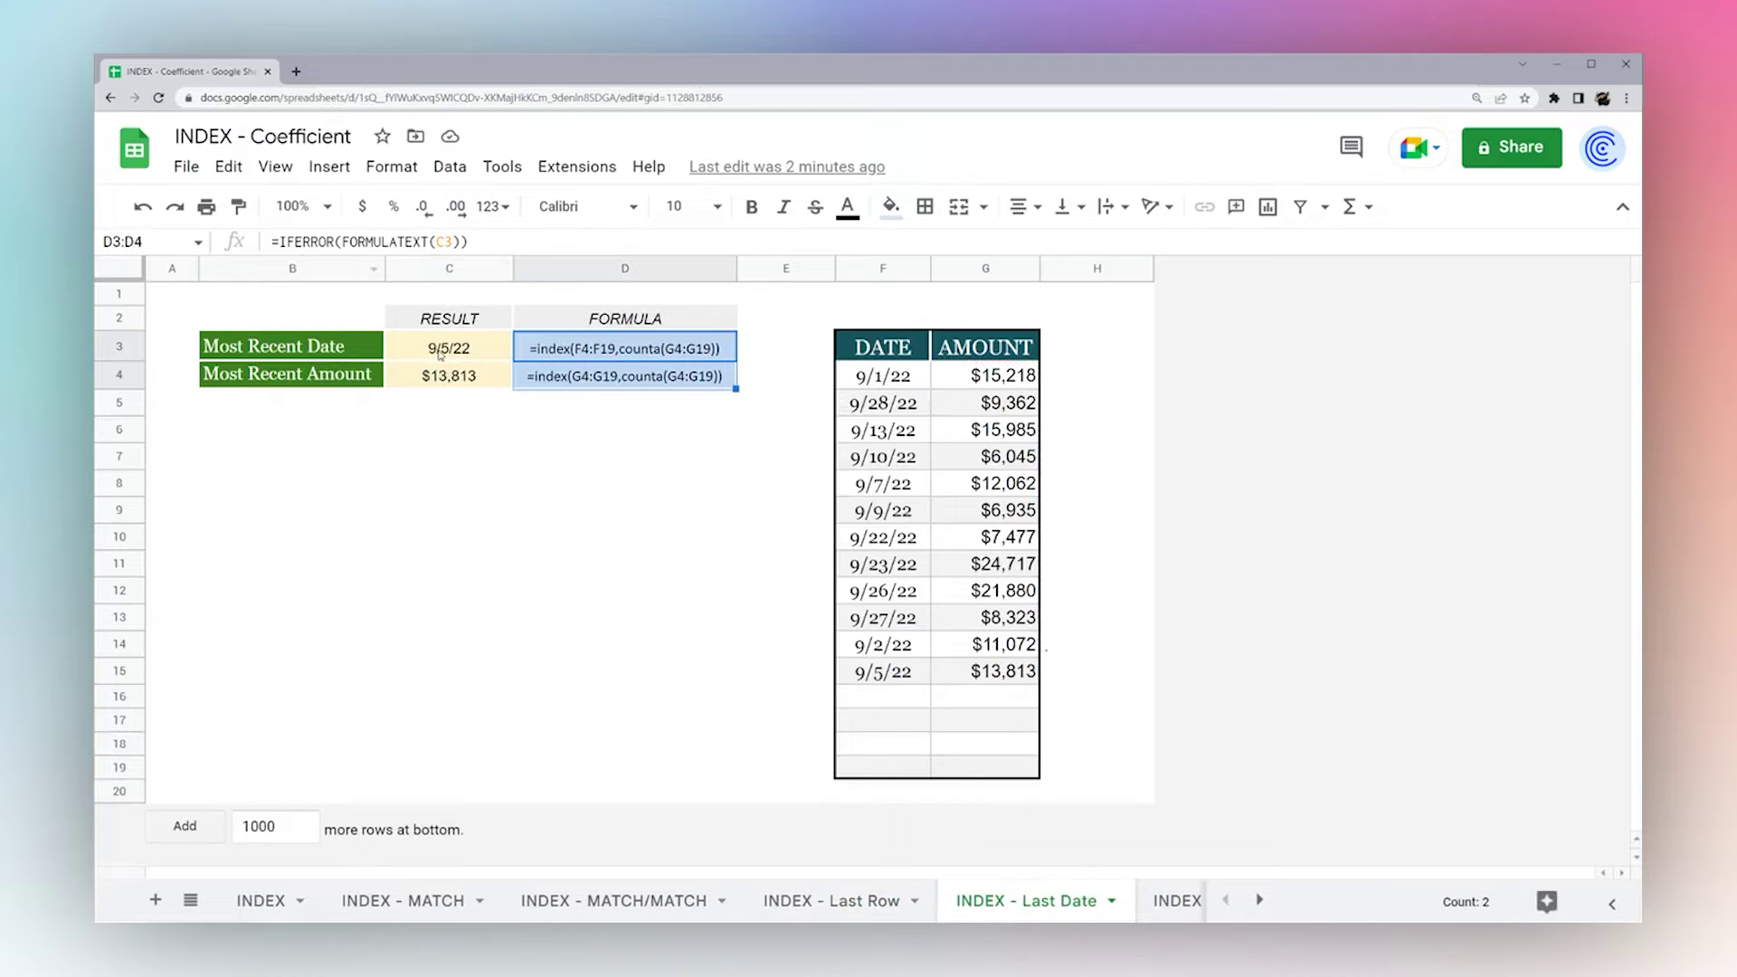
click(440, 353)
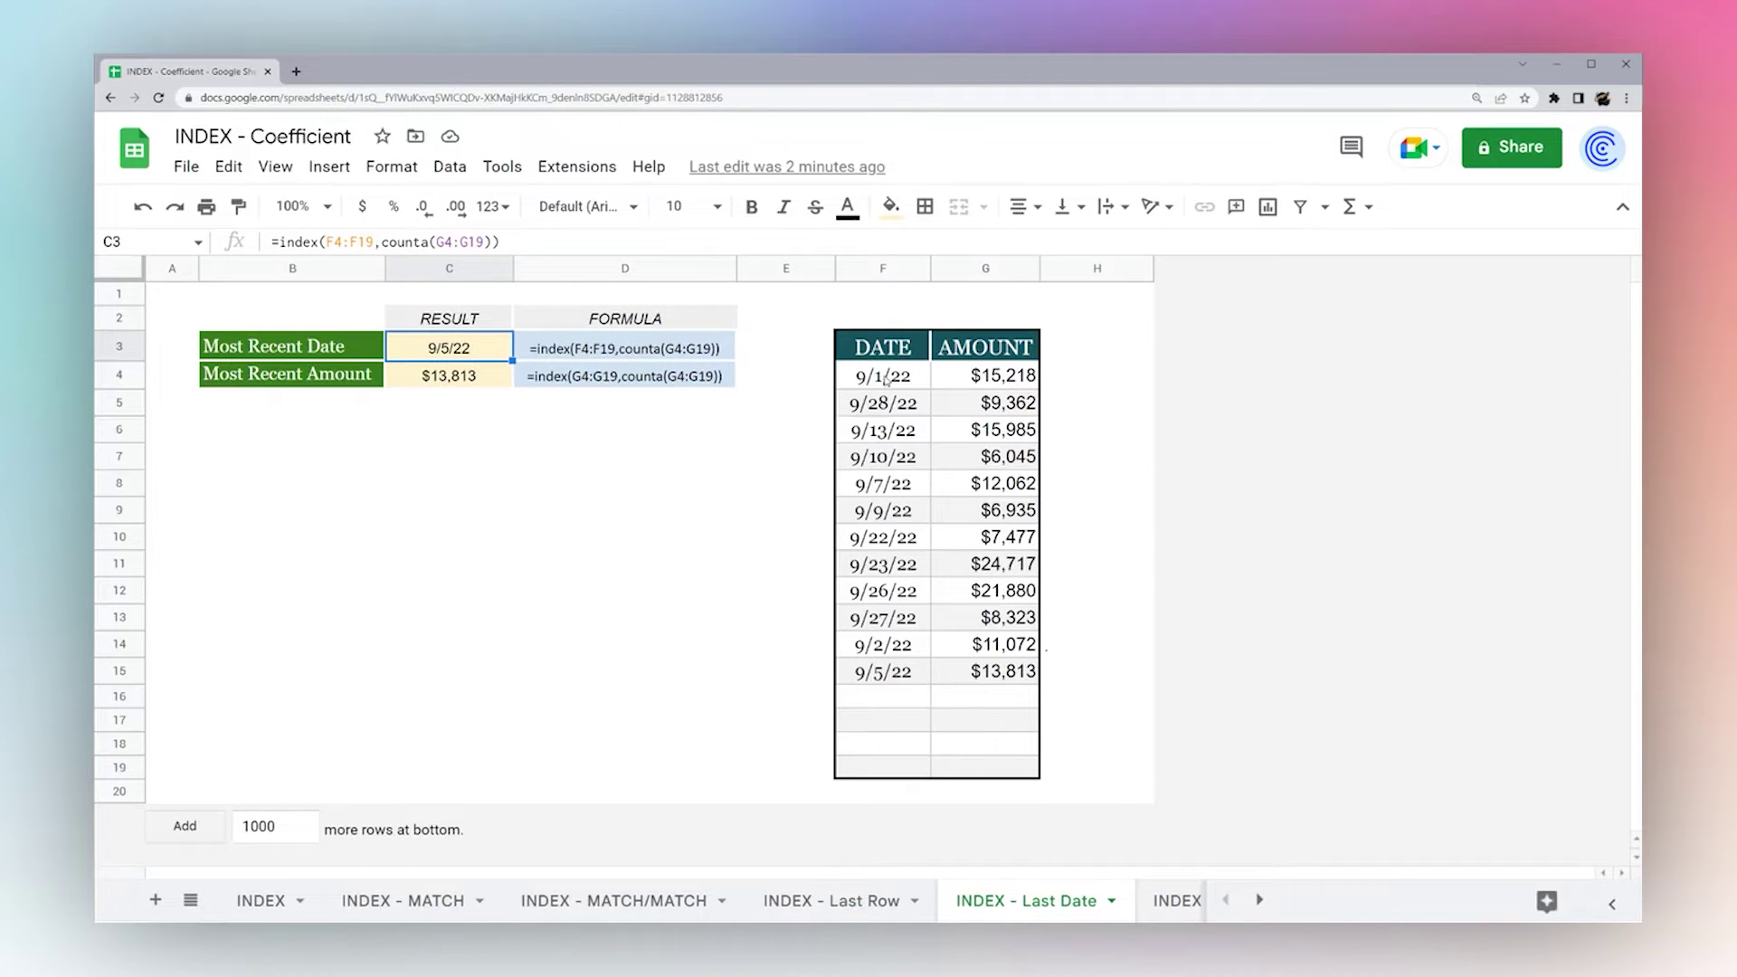
drag(887, 377, 995, 751)
drag(874, 386, 882, 684)
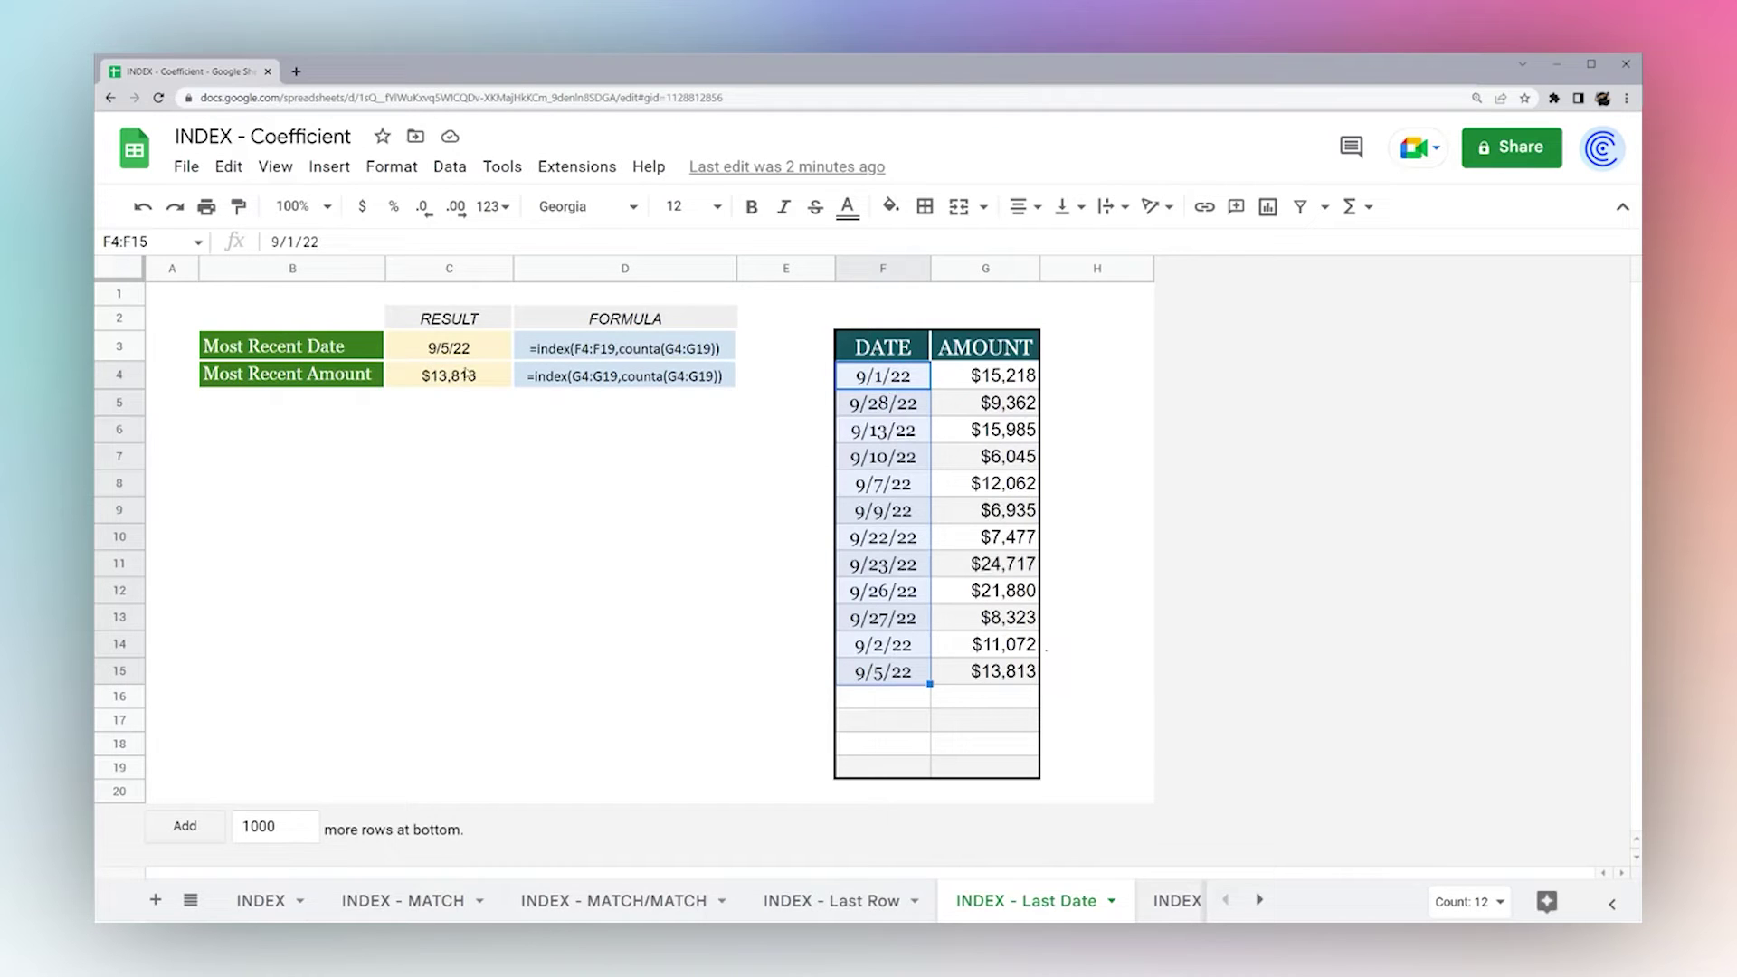
Inspect counta(G4:G19) in C3's formula against the unsorted dates 9/5/22 and 9/28/22.
click(449, 348)
drag(381, 242, 490, 243)
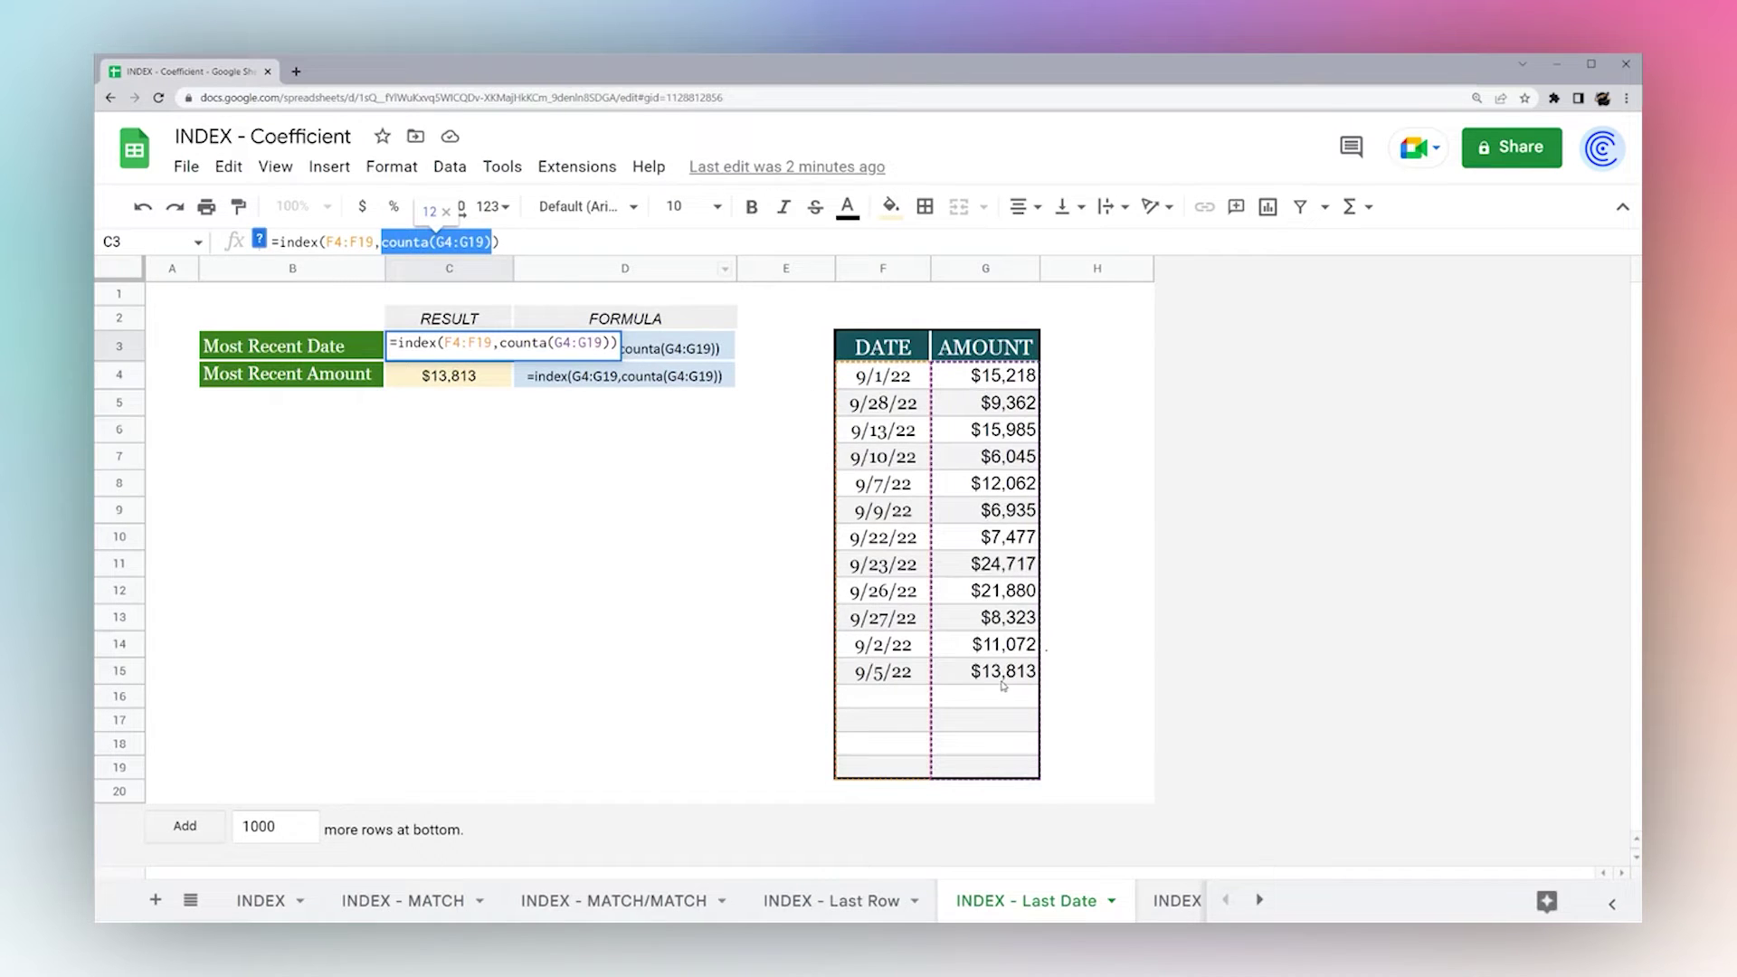
key(Escape)
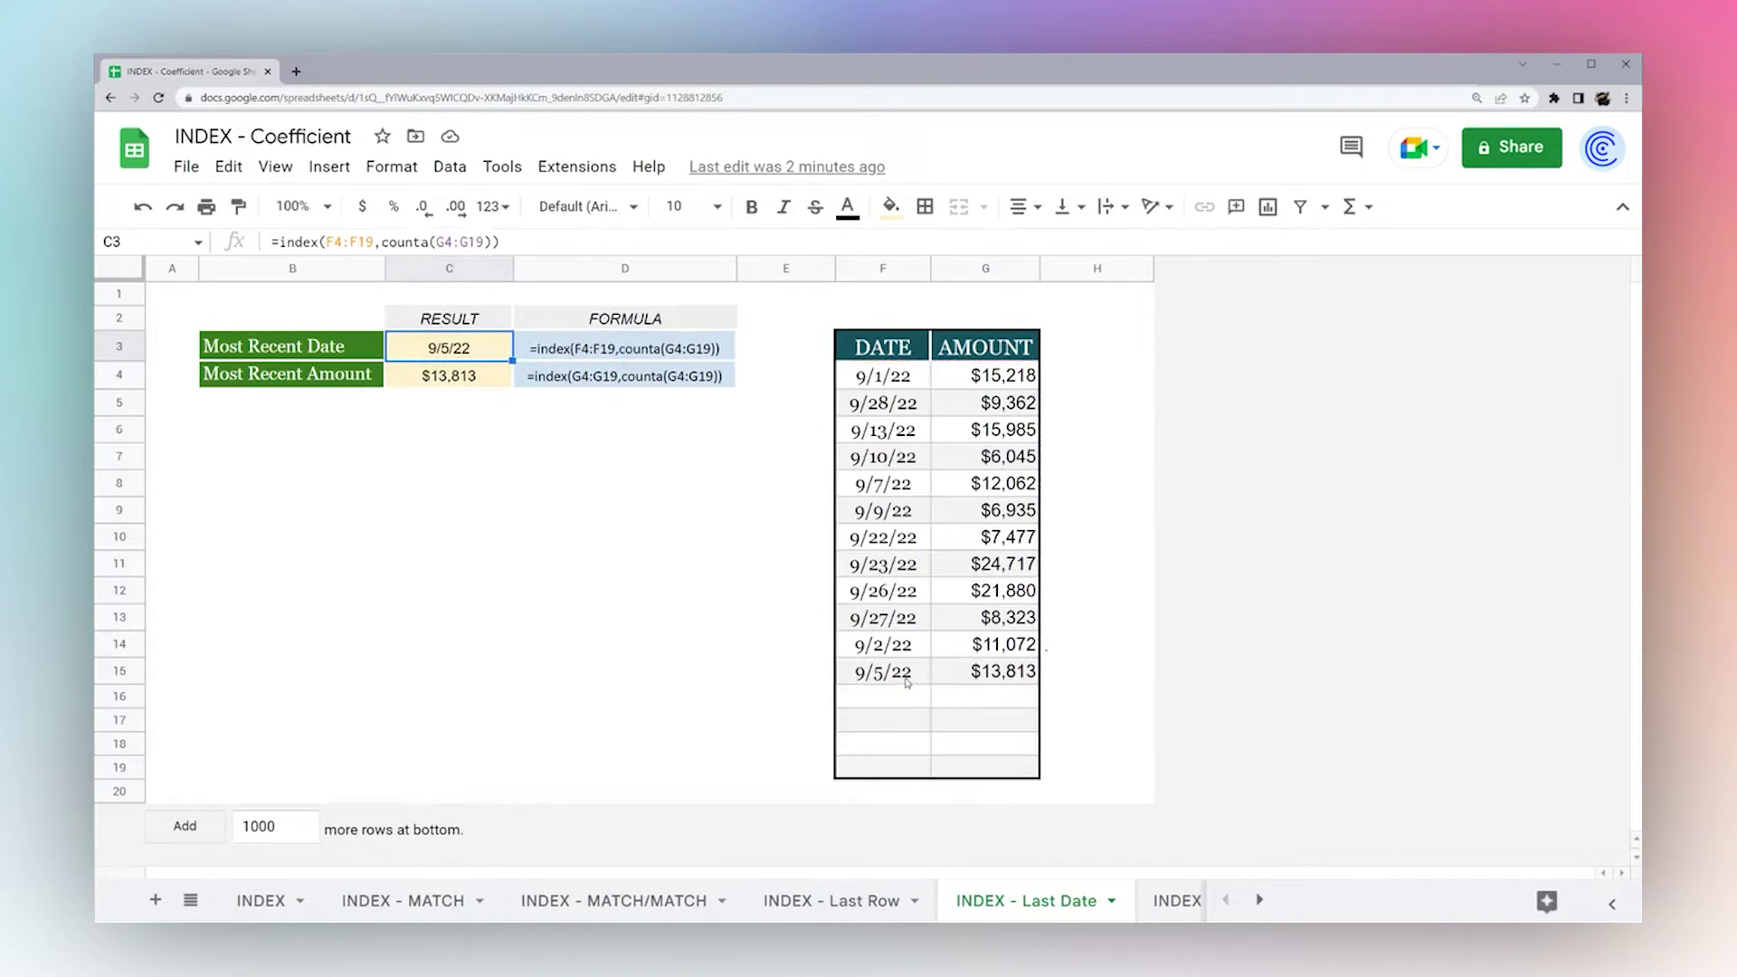
drag(907, 680, 975, 677)
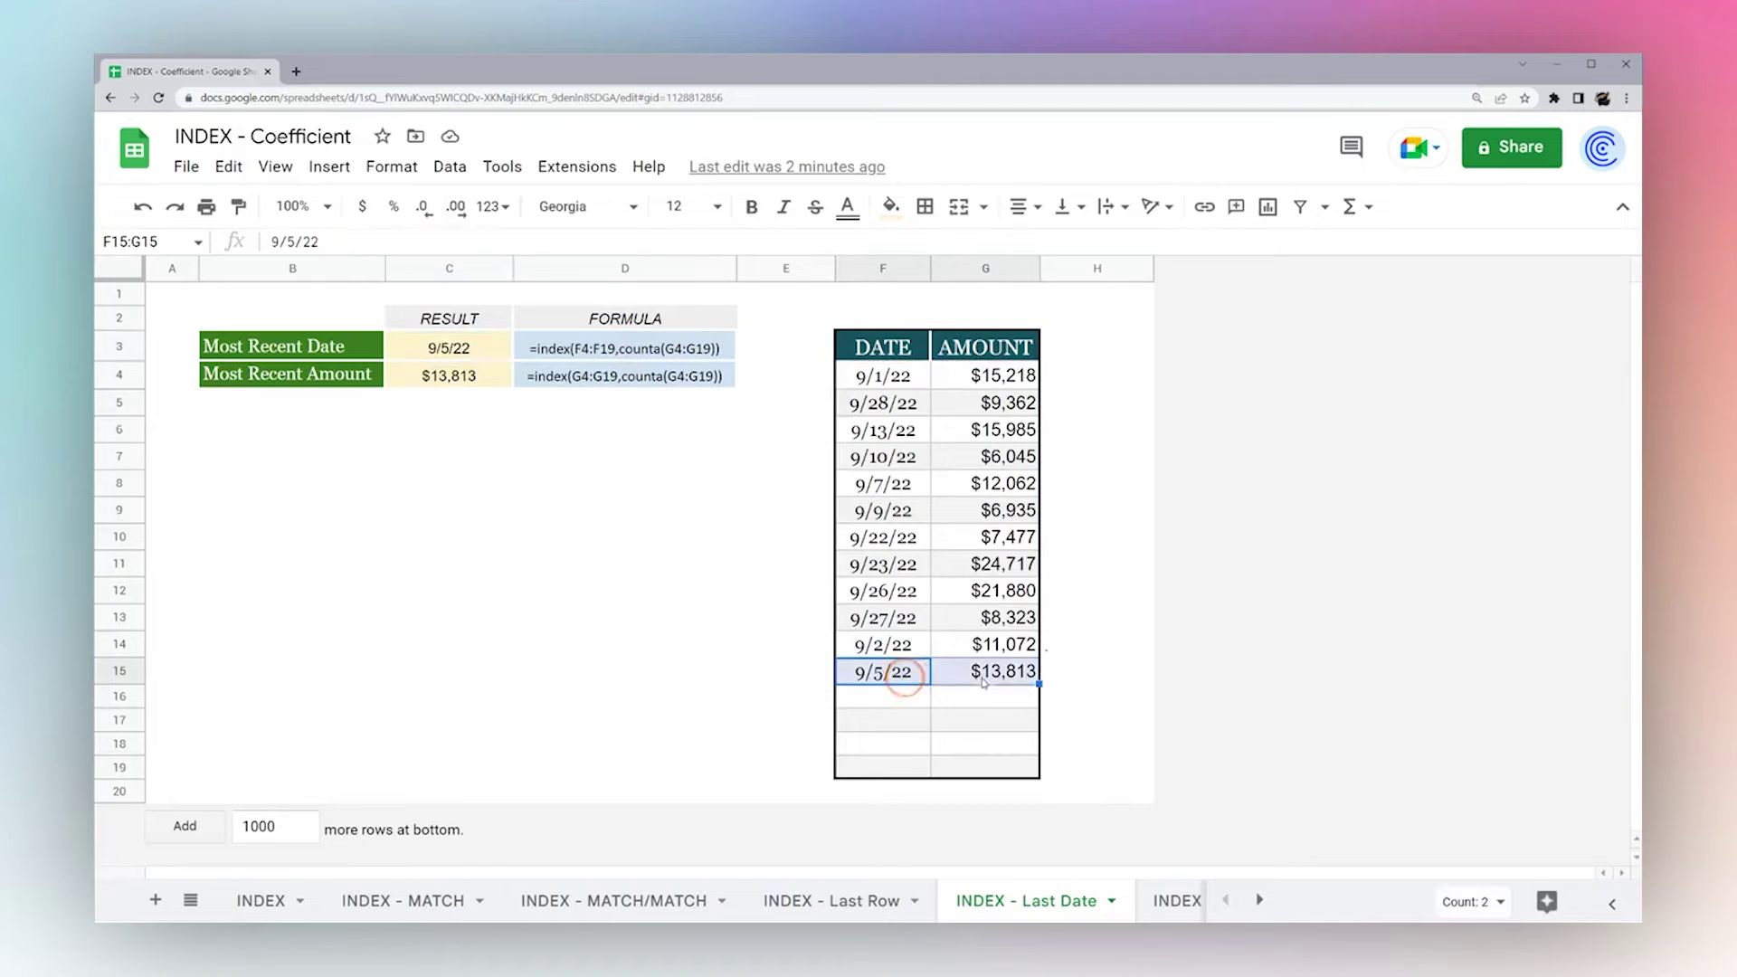
click(900, 409)
click(465, 348)
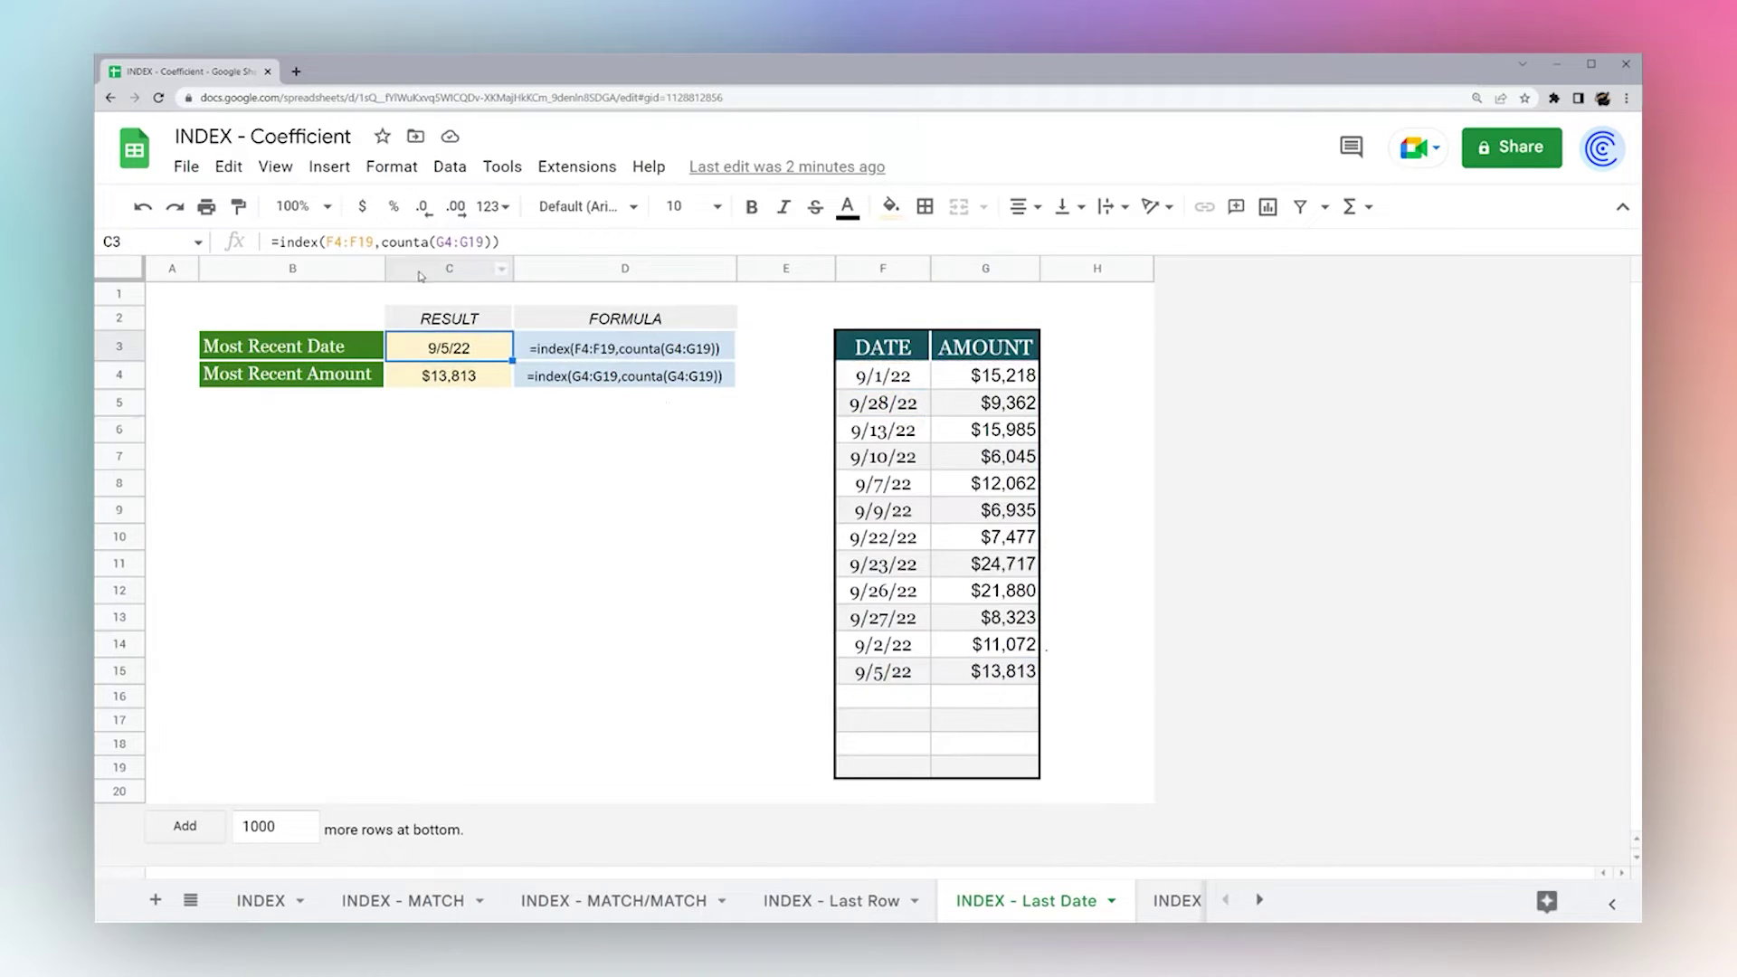
drag(384, 241, 491, 241)
key(BackSpace)
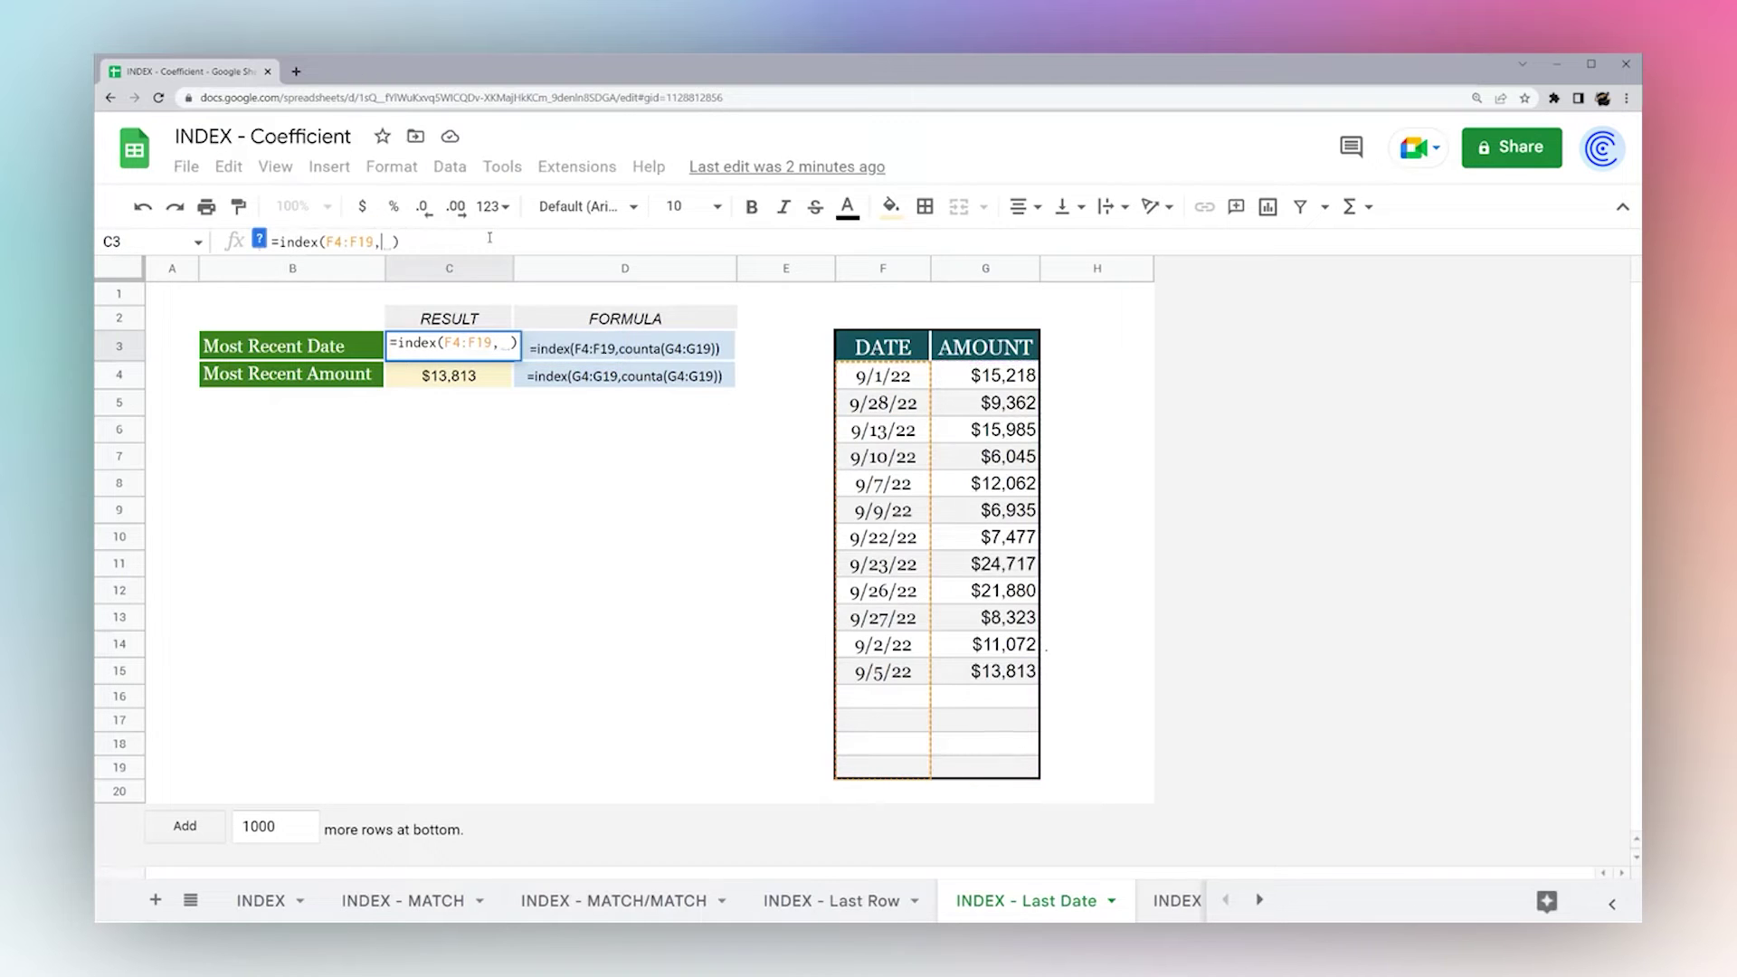
key(Delete)
key(ctrl+a)
key(BackSpace)
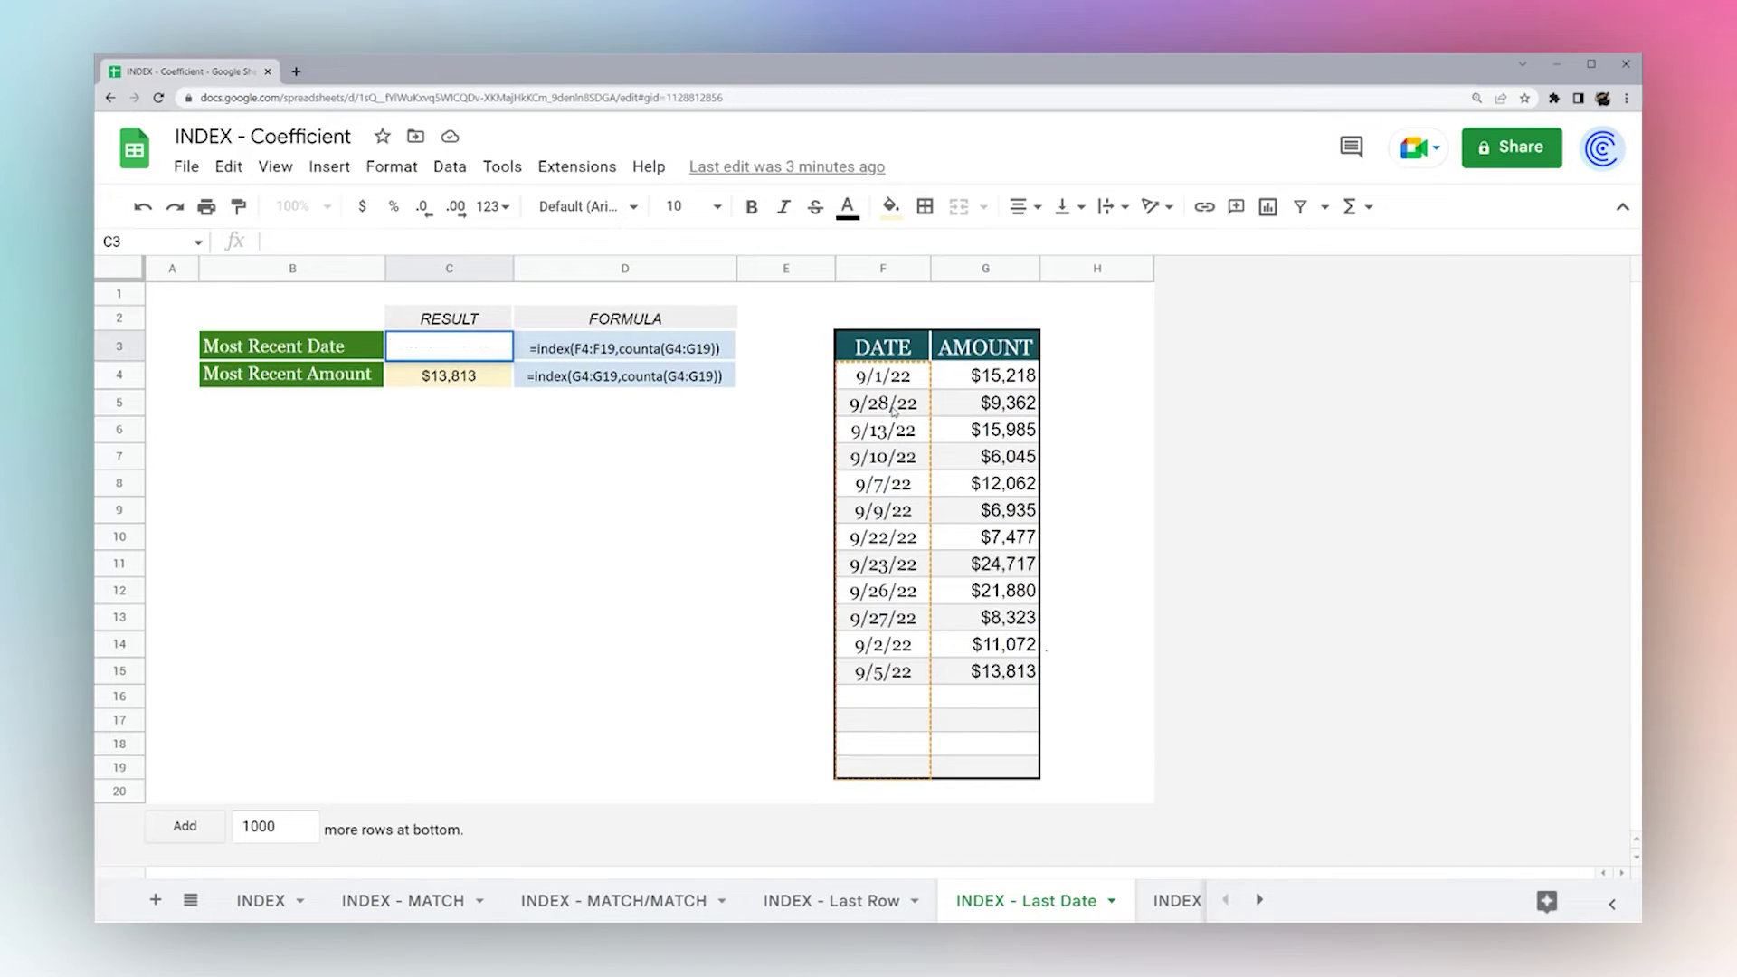
text(=)
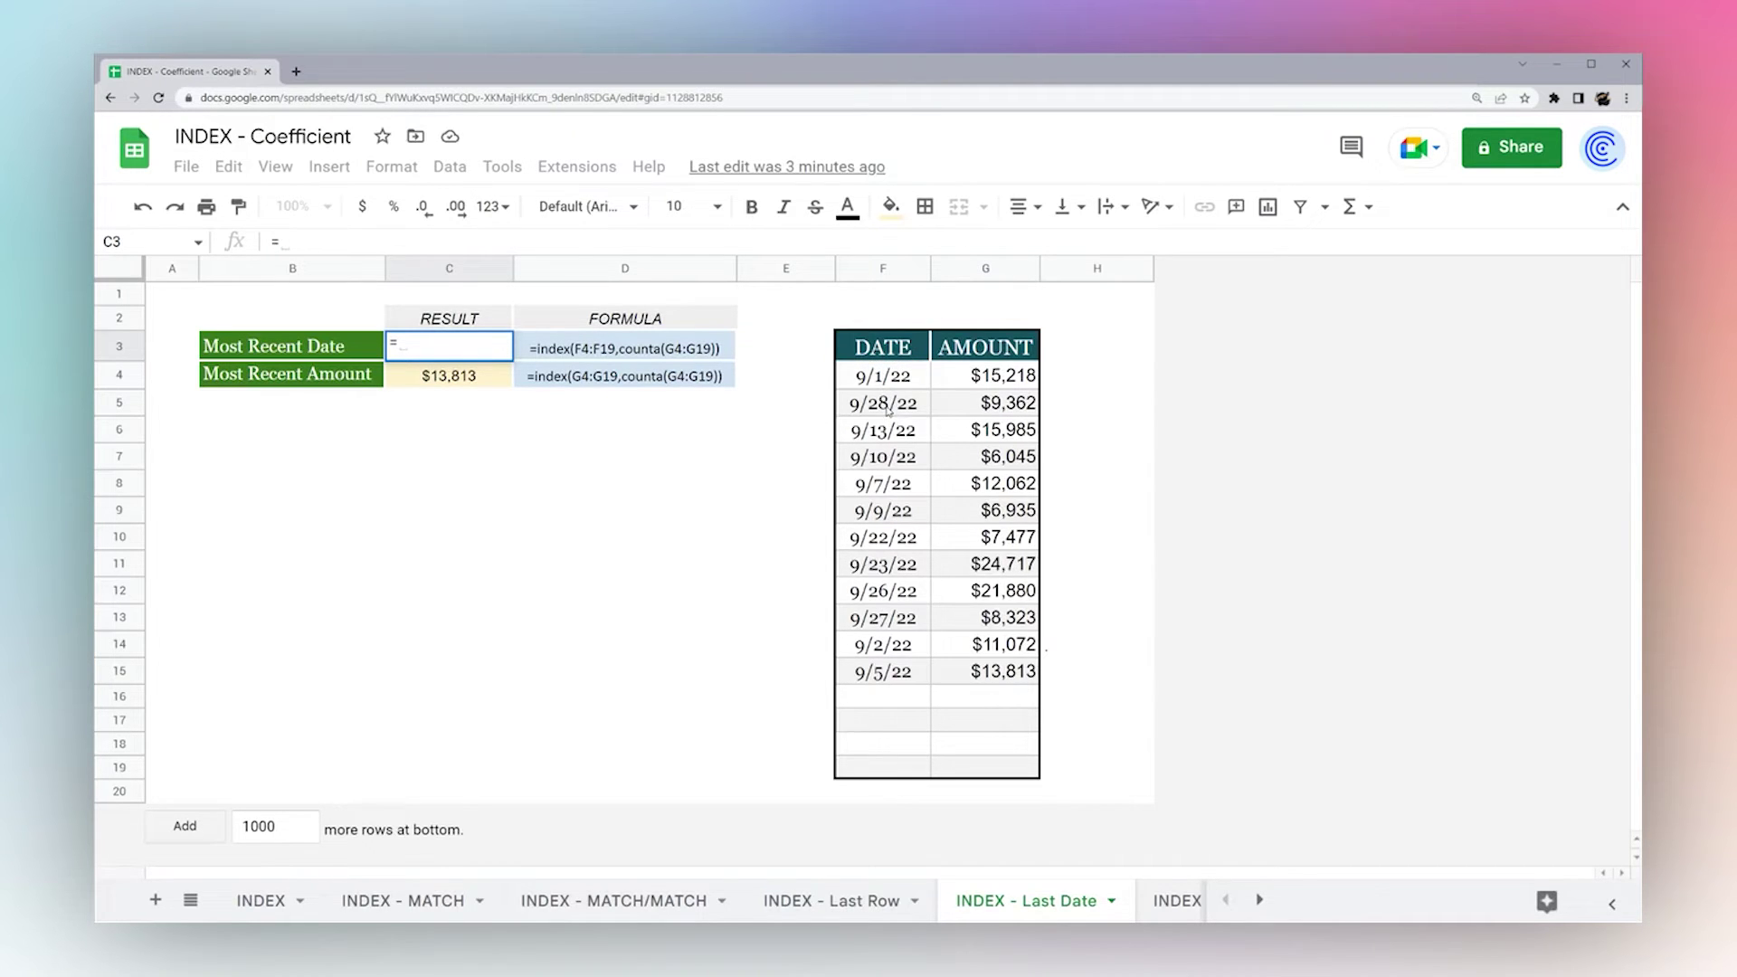
key(Escape)
drag(881, 377, 898, 680)
key(ctrl+c)
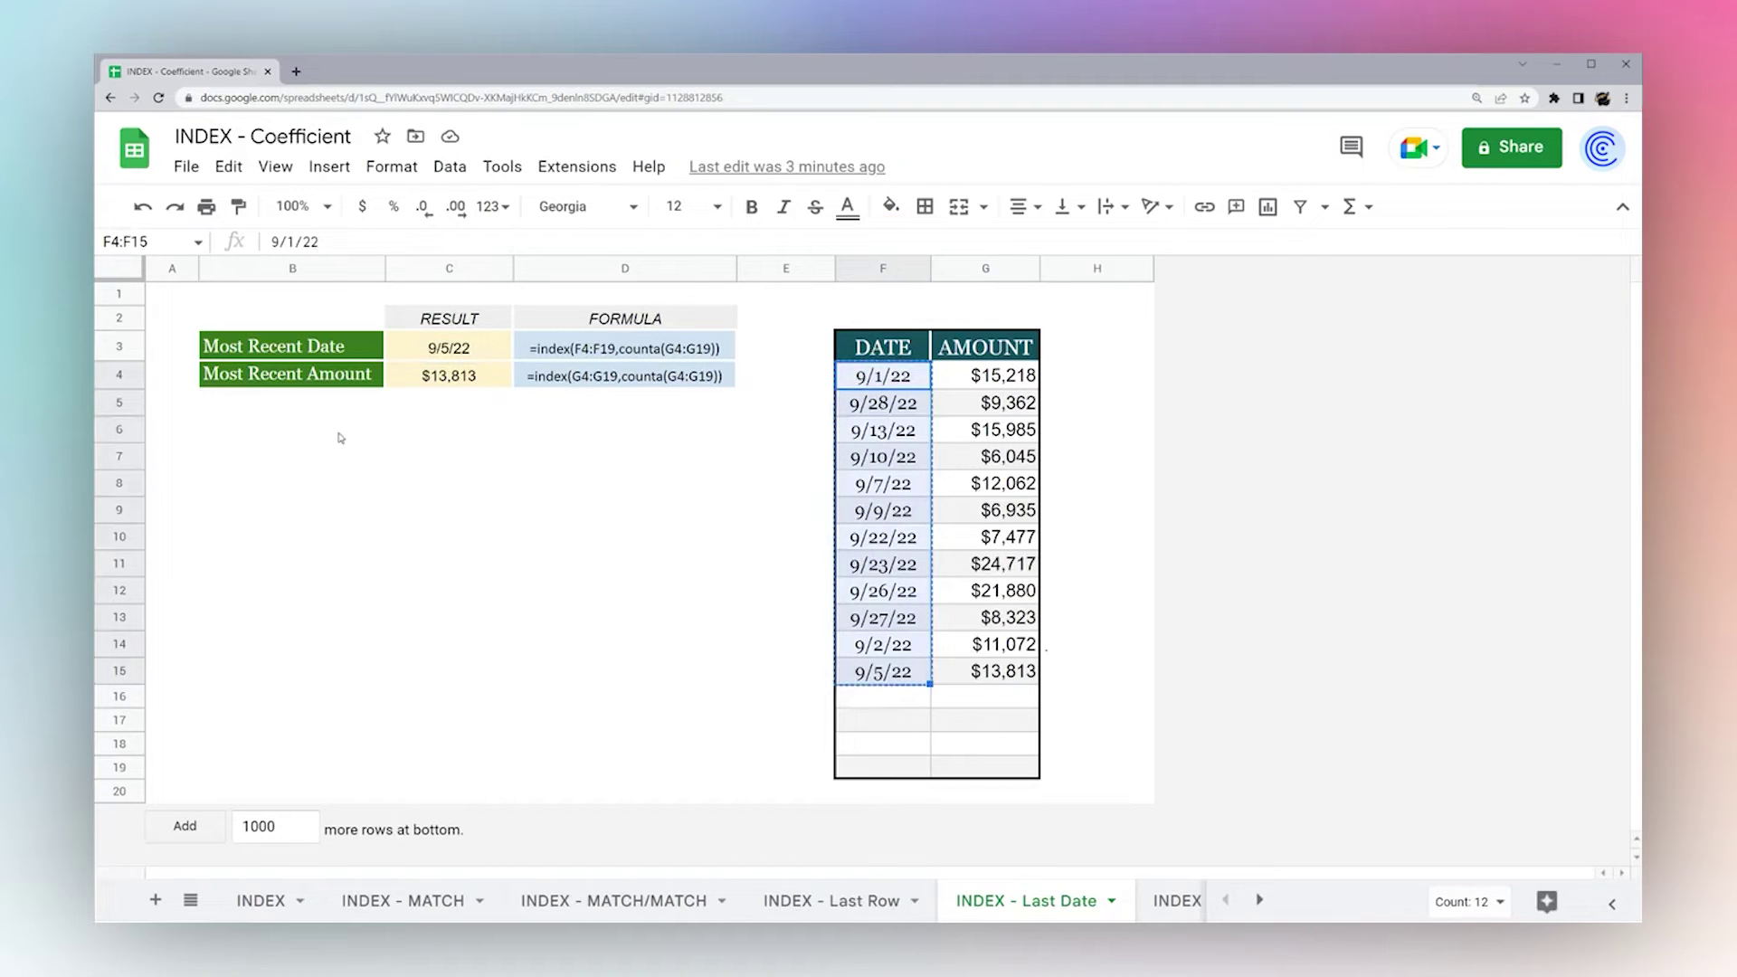
click(288, 440)
key(ctrl+shift+v)
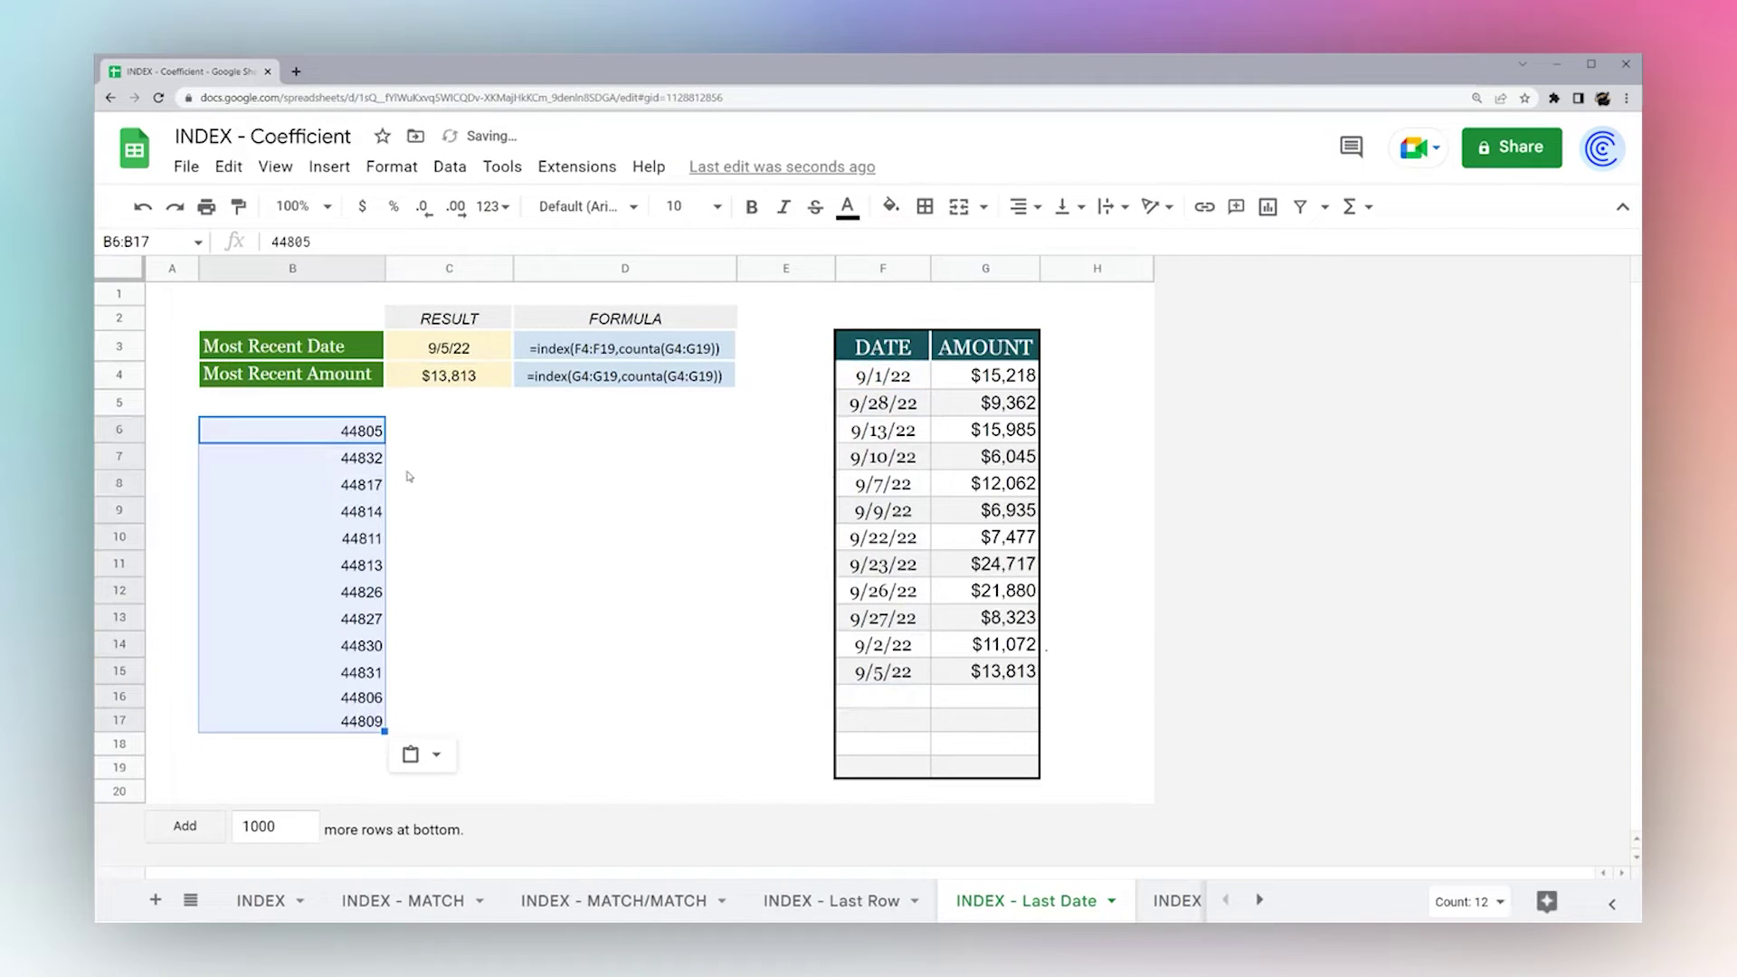
click(360, 432)
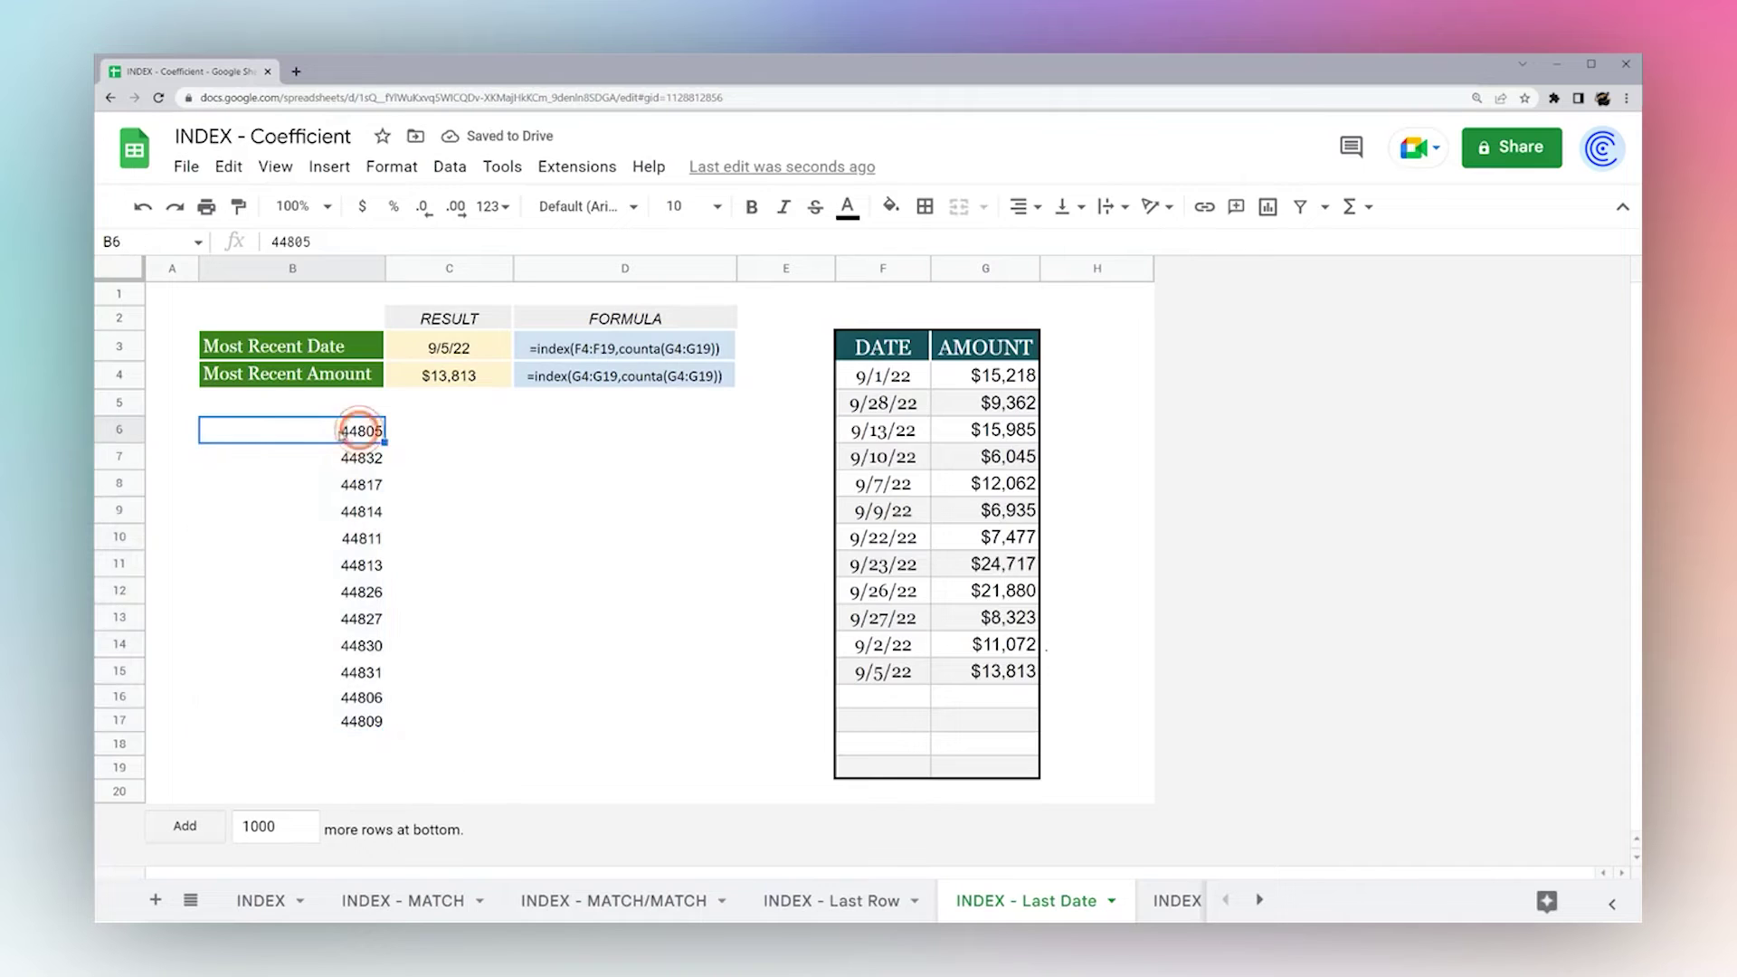
click(358, 458)
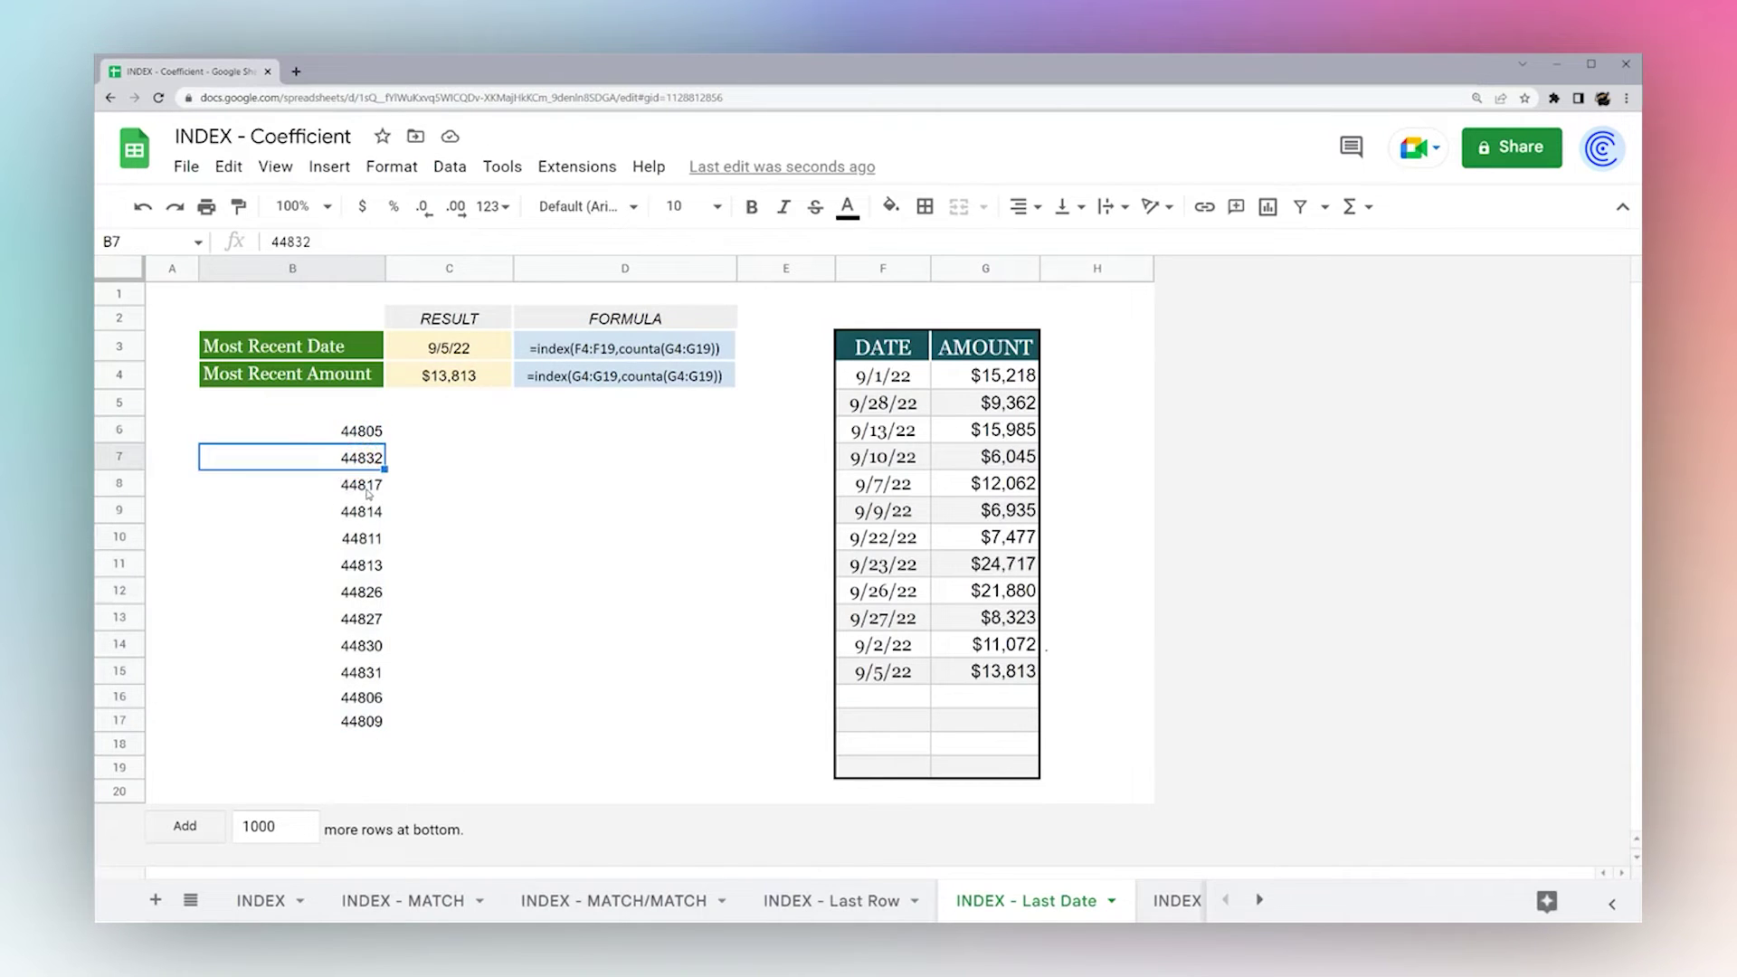
drag(363, 729, 360, 459)
click(360, 459)
double_click(360, 457)
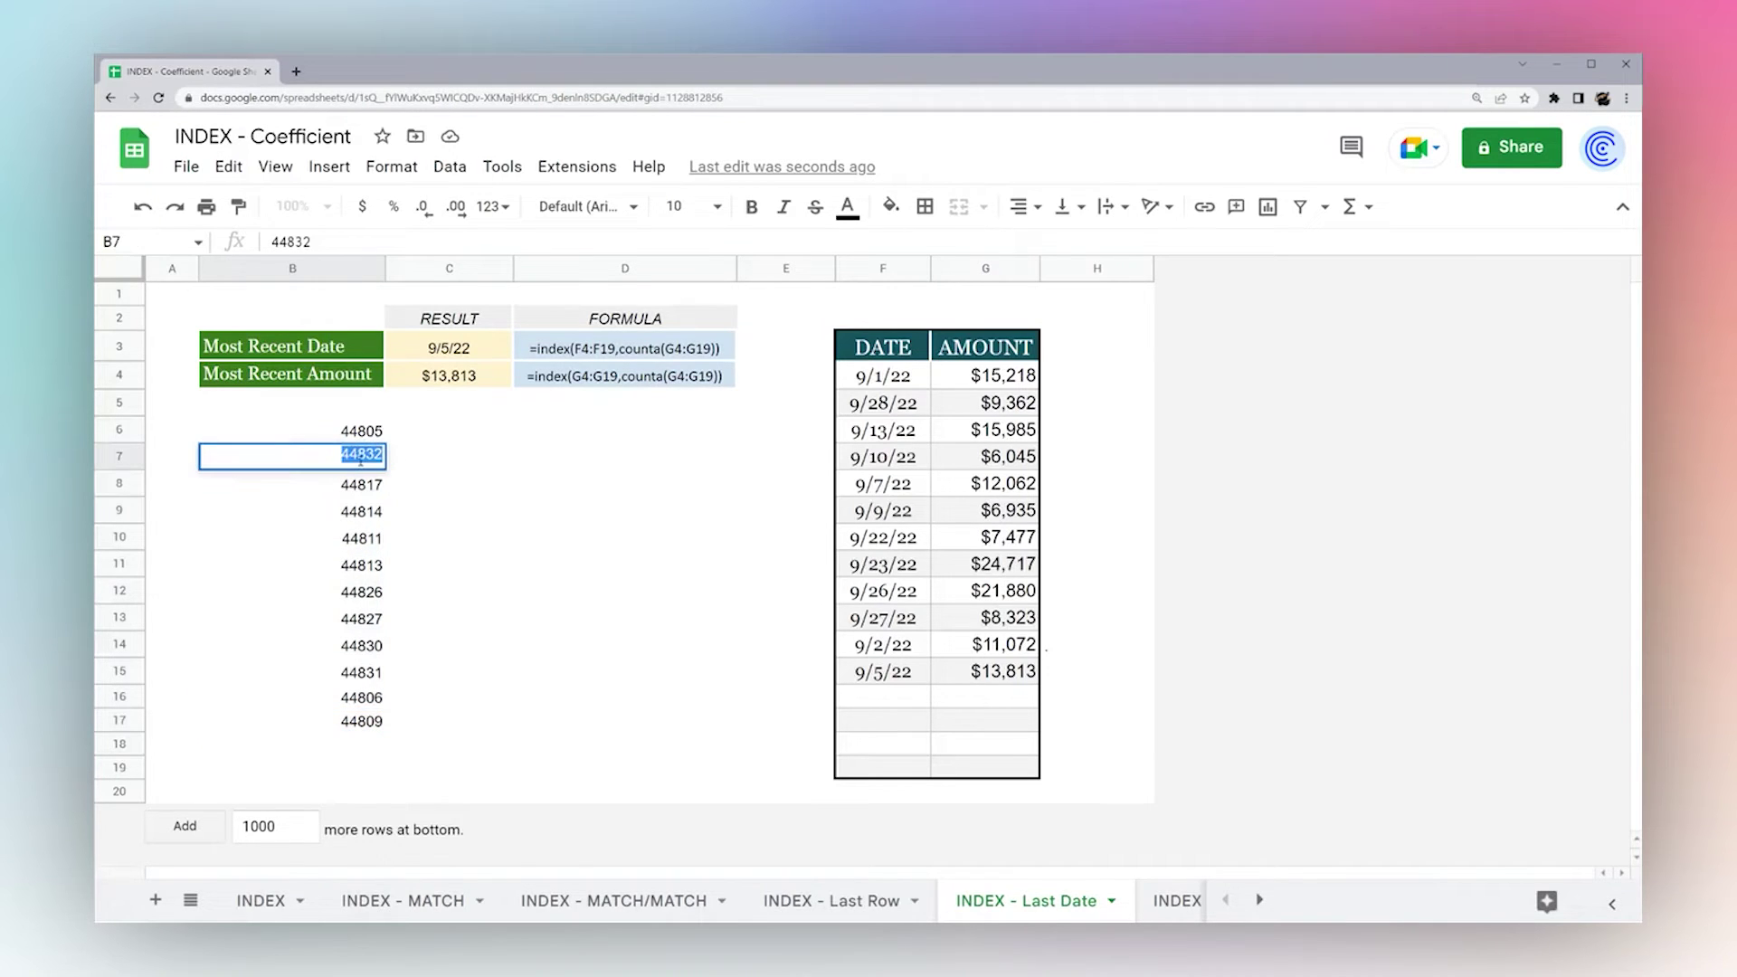
key(Escape)
drag(360, 431, 361, 721)
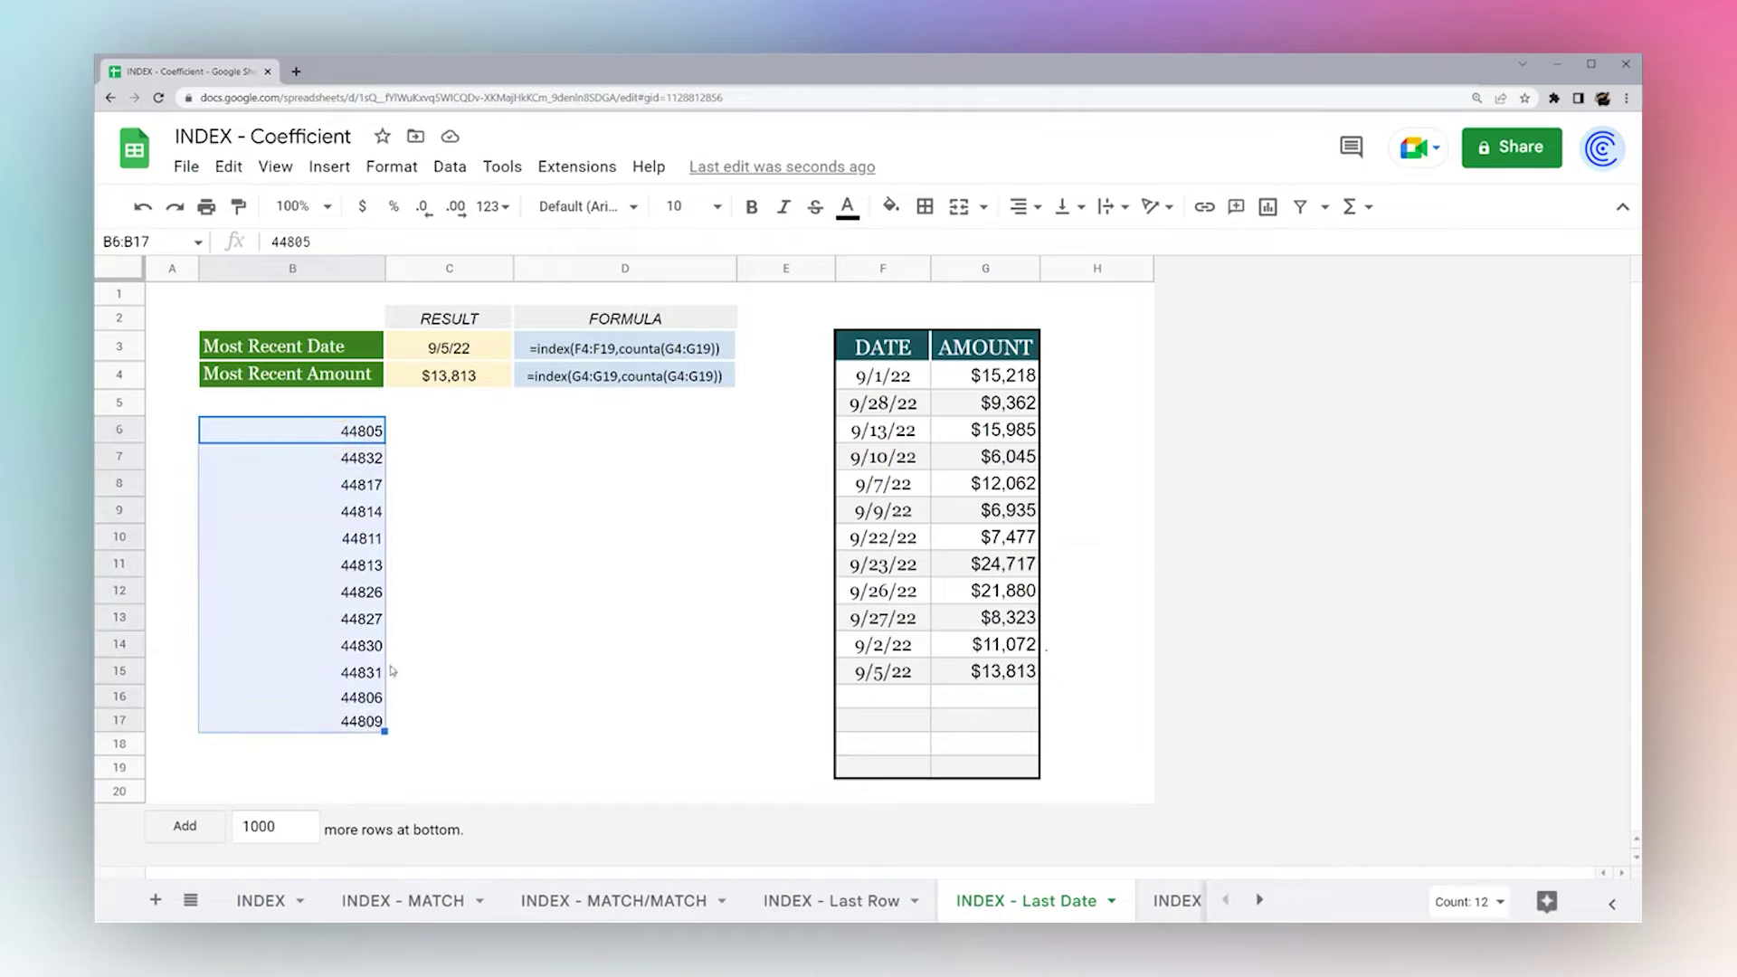
key(Delete)
click(453, 351)
Replace C3 with =max(F4:F19) to find the latest date and review it.
triple_click(526, 241)
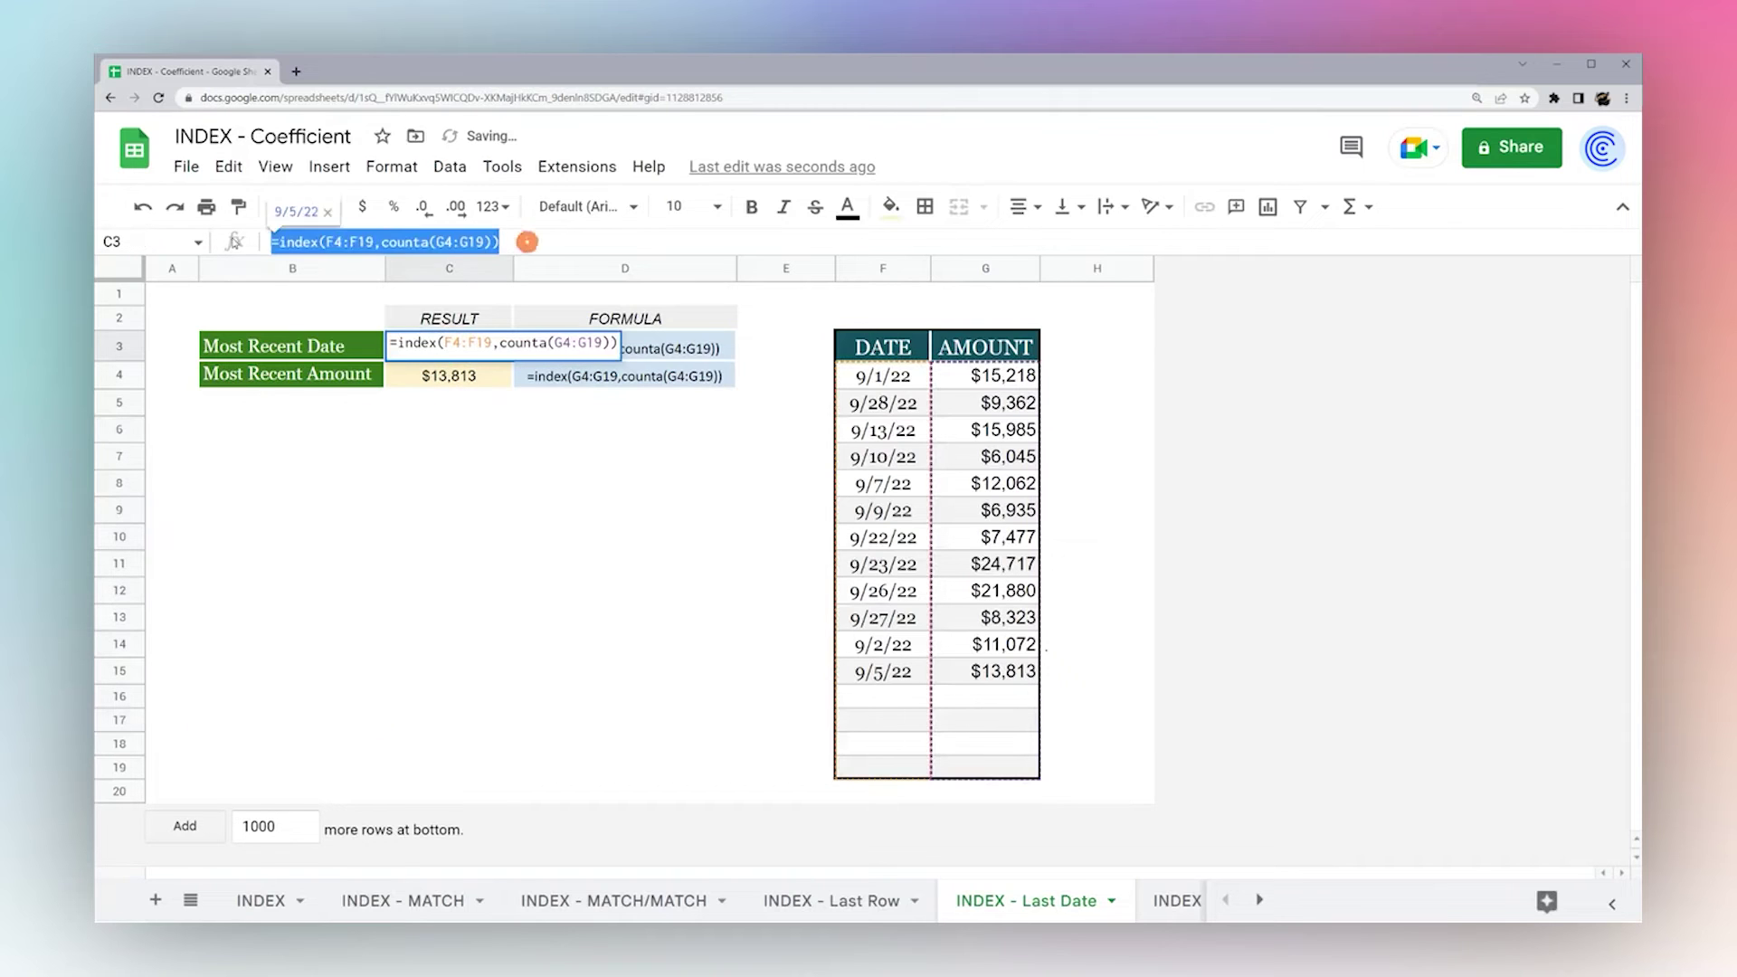
text(=max()
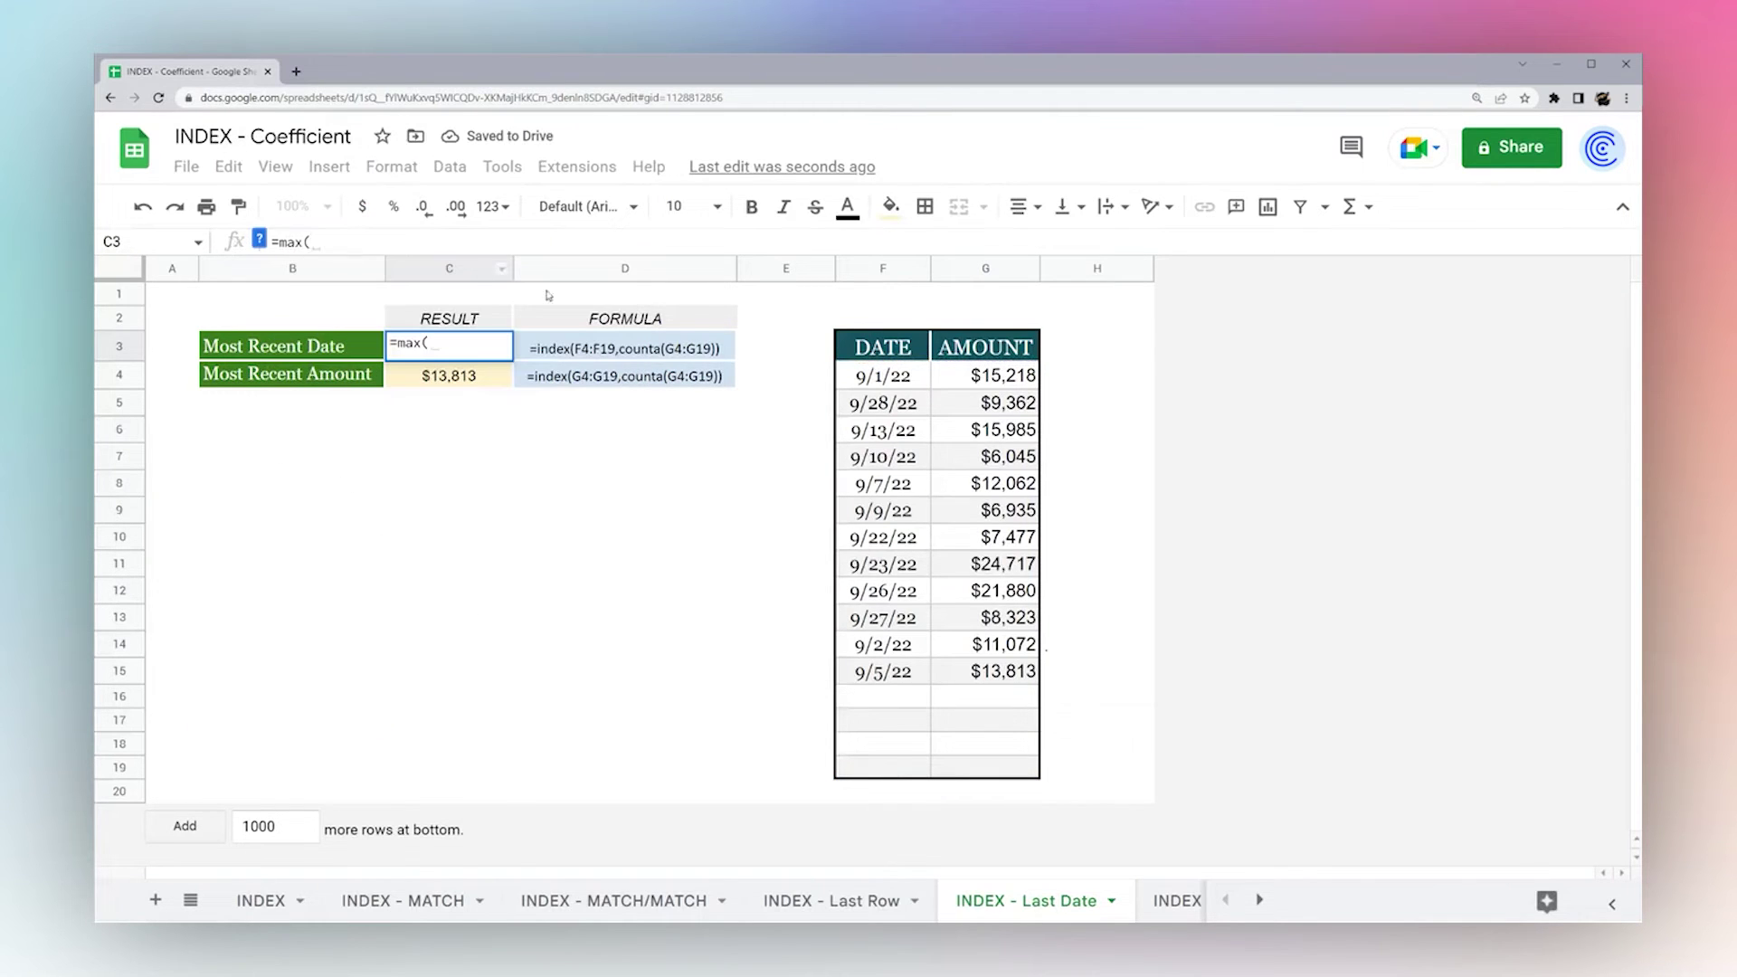
drag(882, 375, 885, 767)
key(Return)
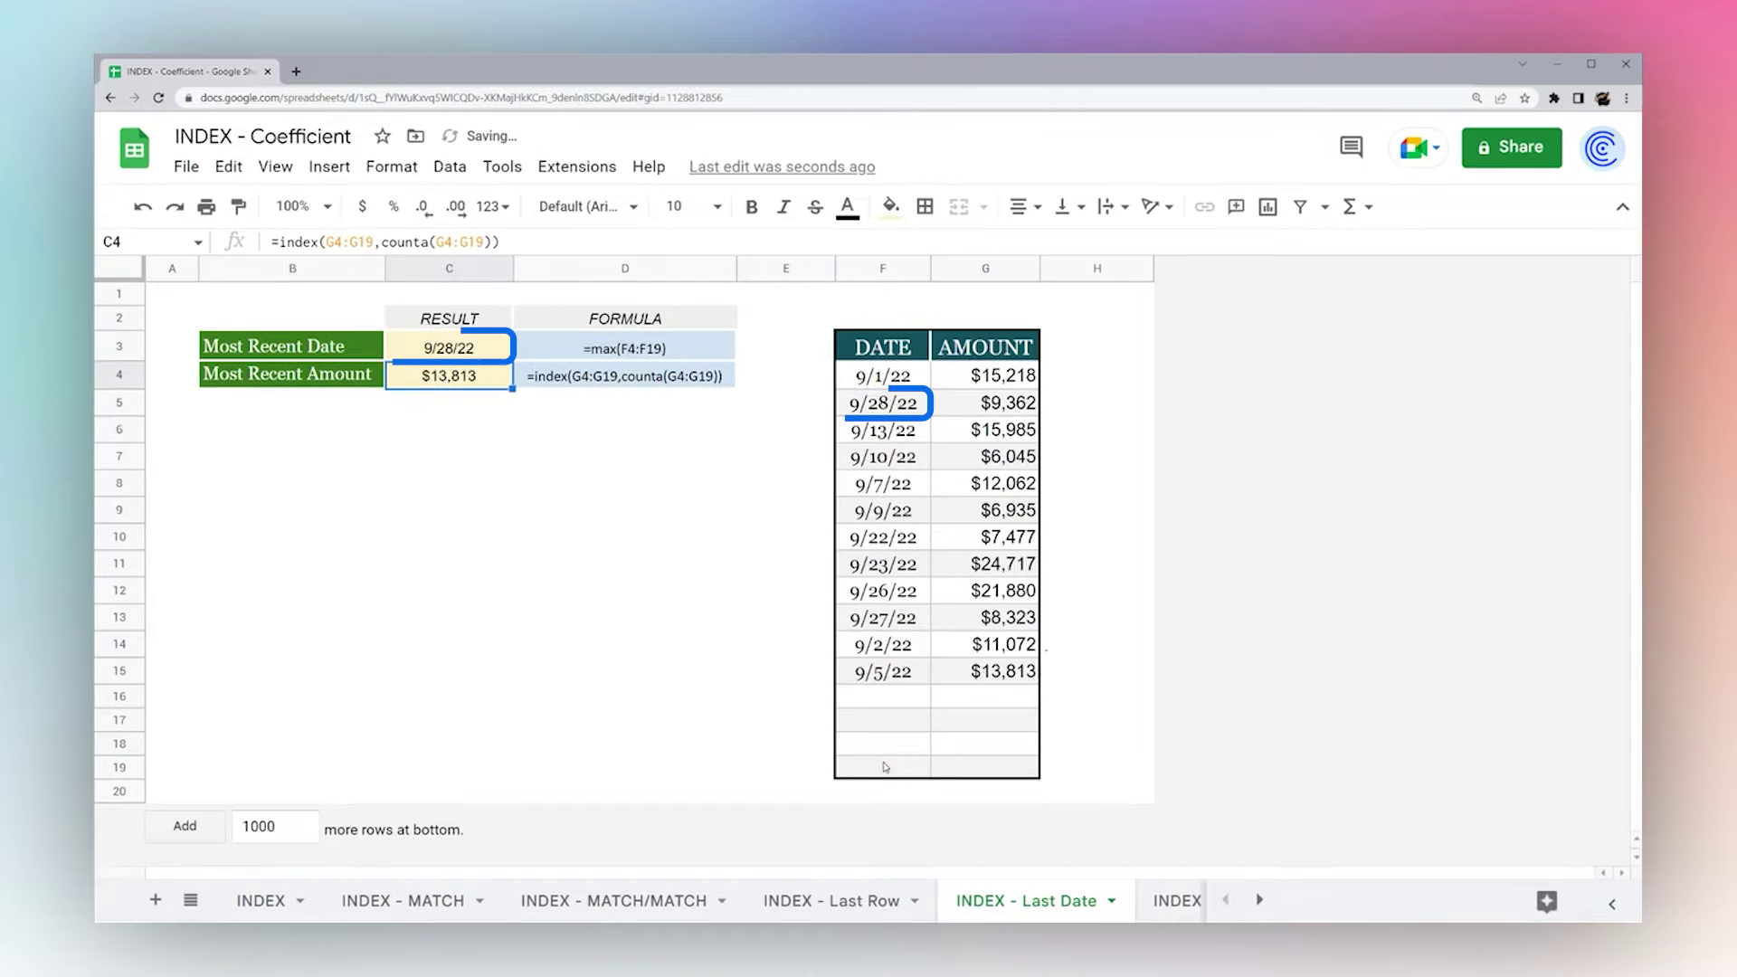
click(475, 345)
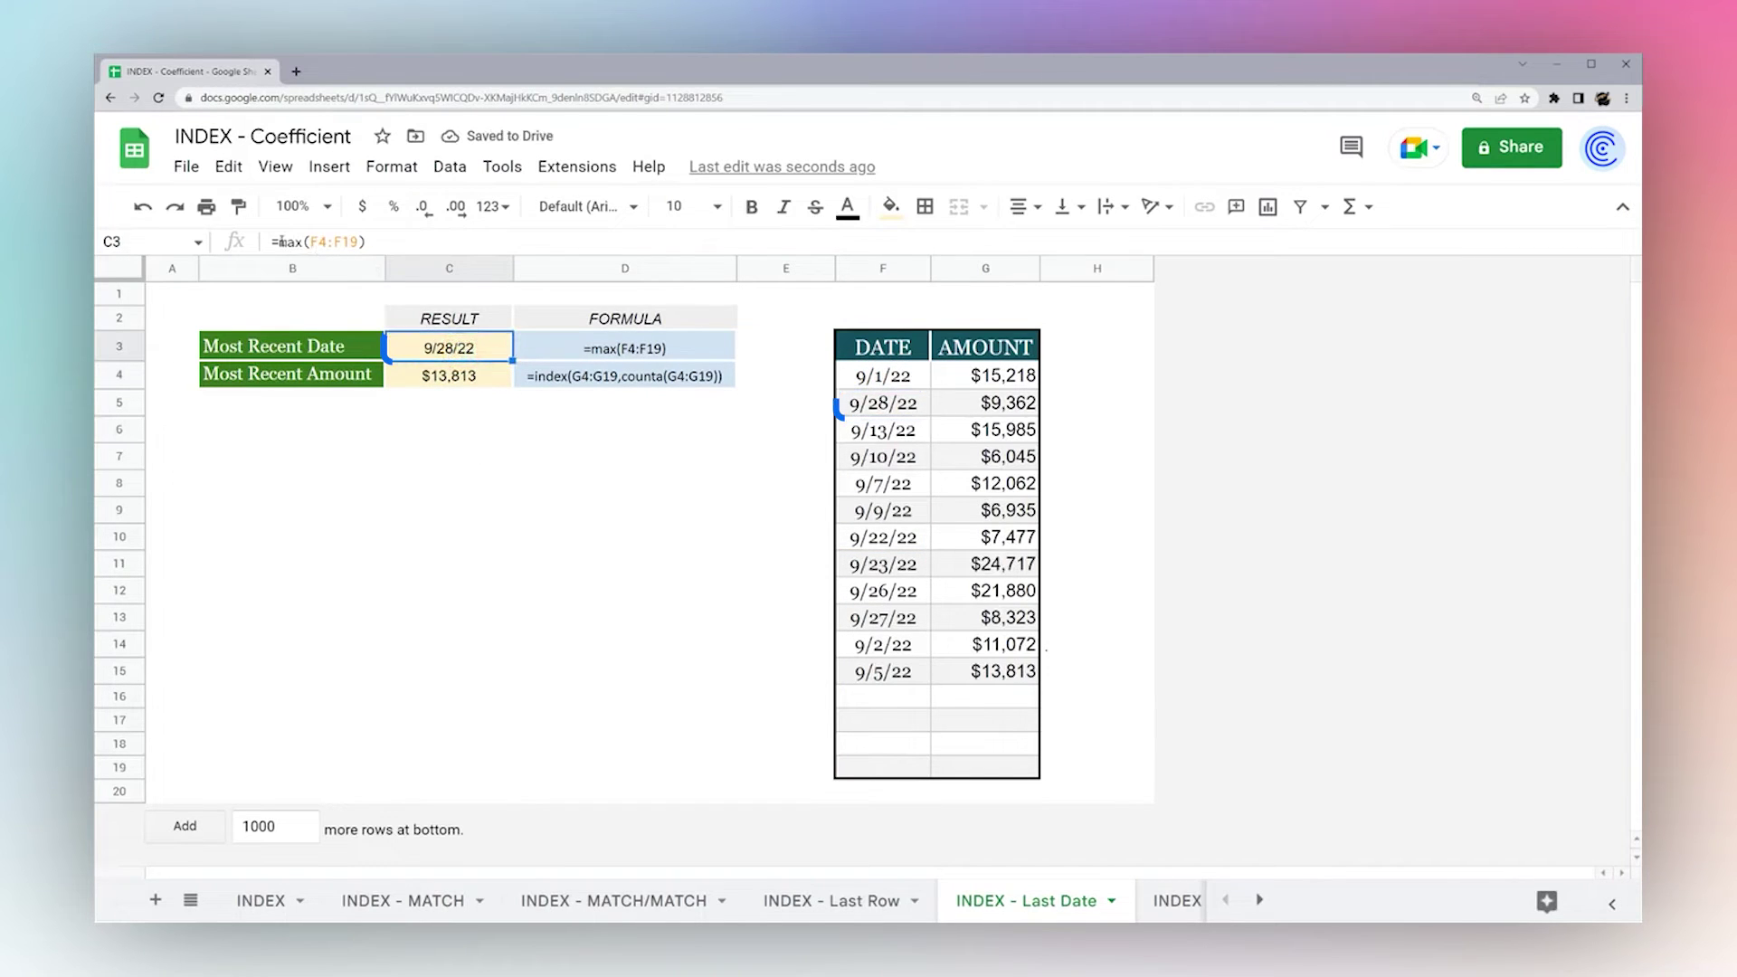
drag(281, 241, 365, 241)
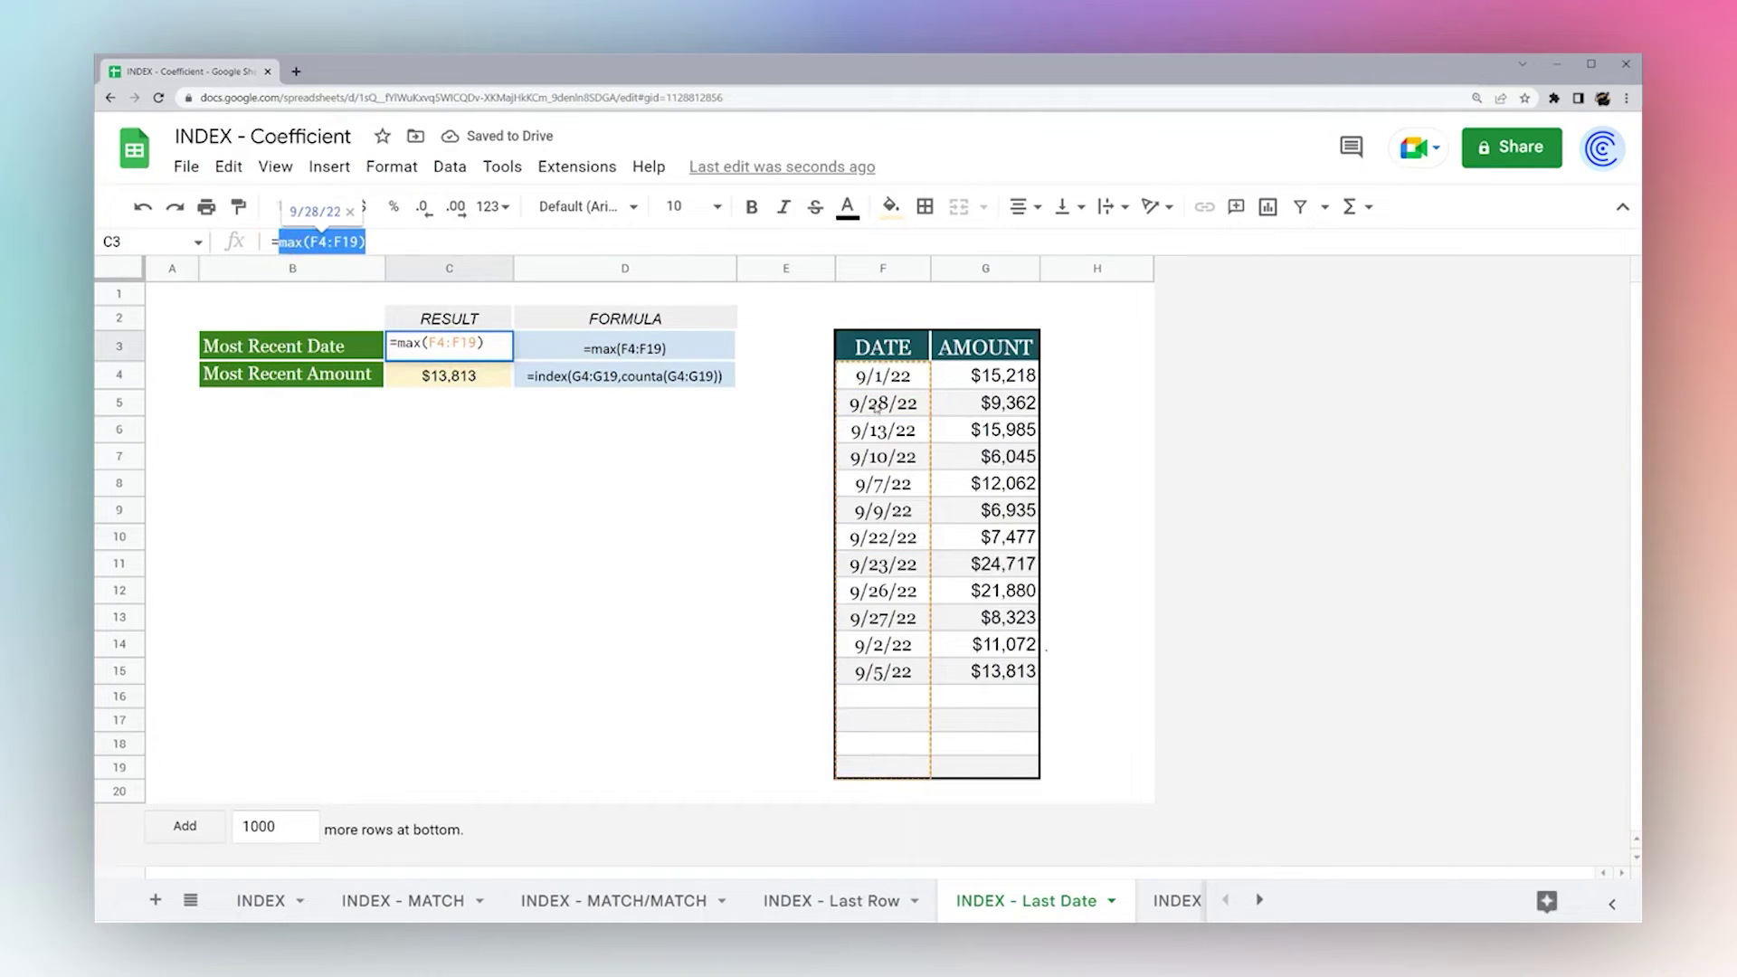
key(Escape)
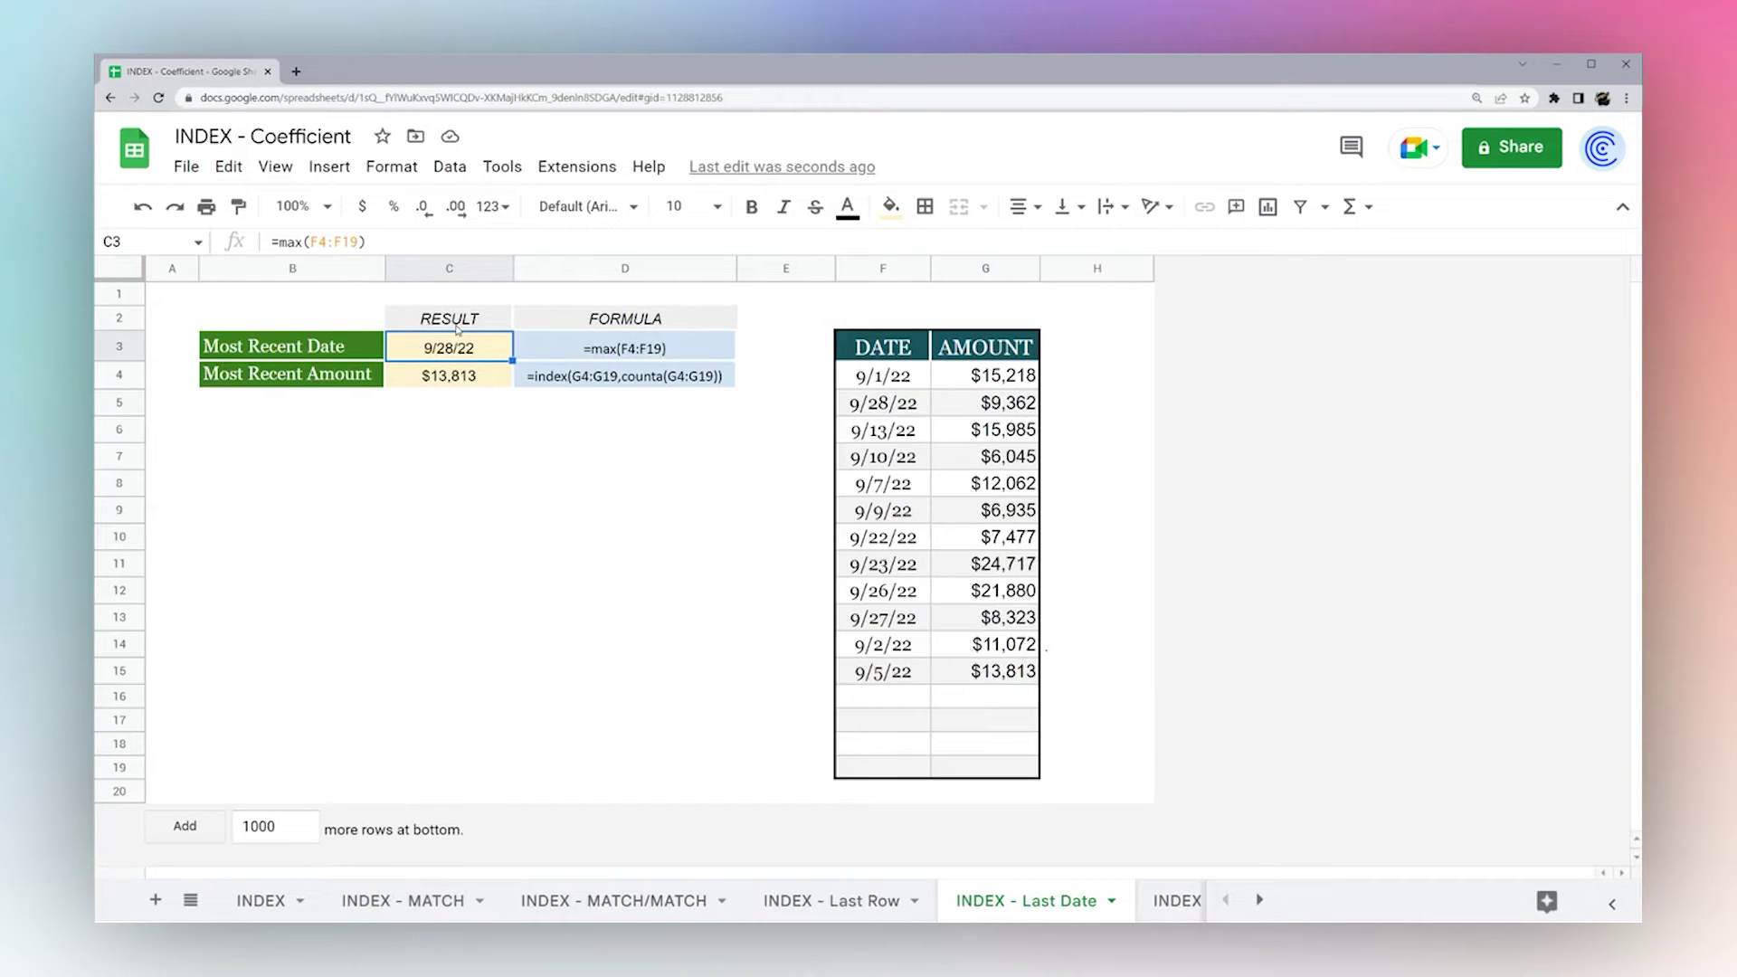
Enter =index(F4:F19,match(max(F4:F19),F4:F19,0)) in C3, returning 9/28/22.
text(=)
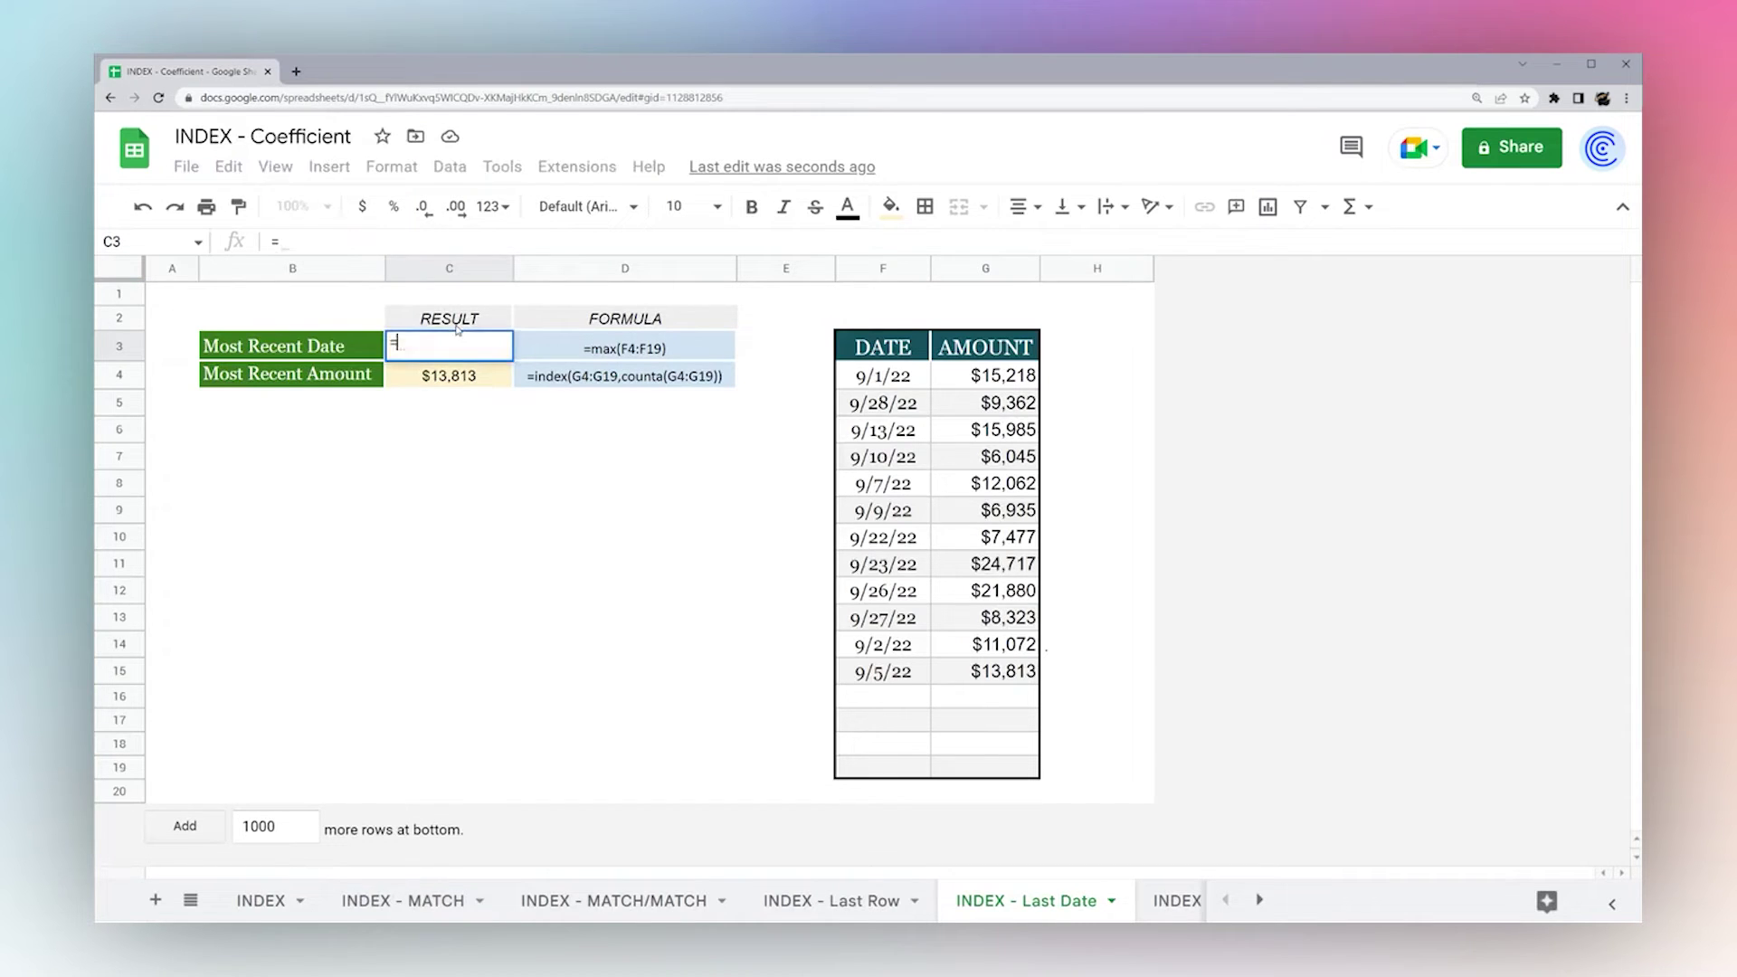
text(index()
drag(970, 375, 982, 756)
drag(871, 380, 876, 783)
text(,match()
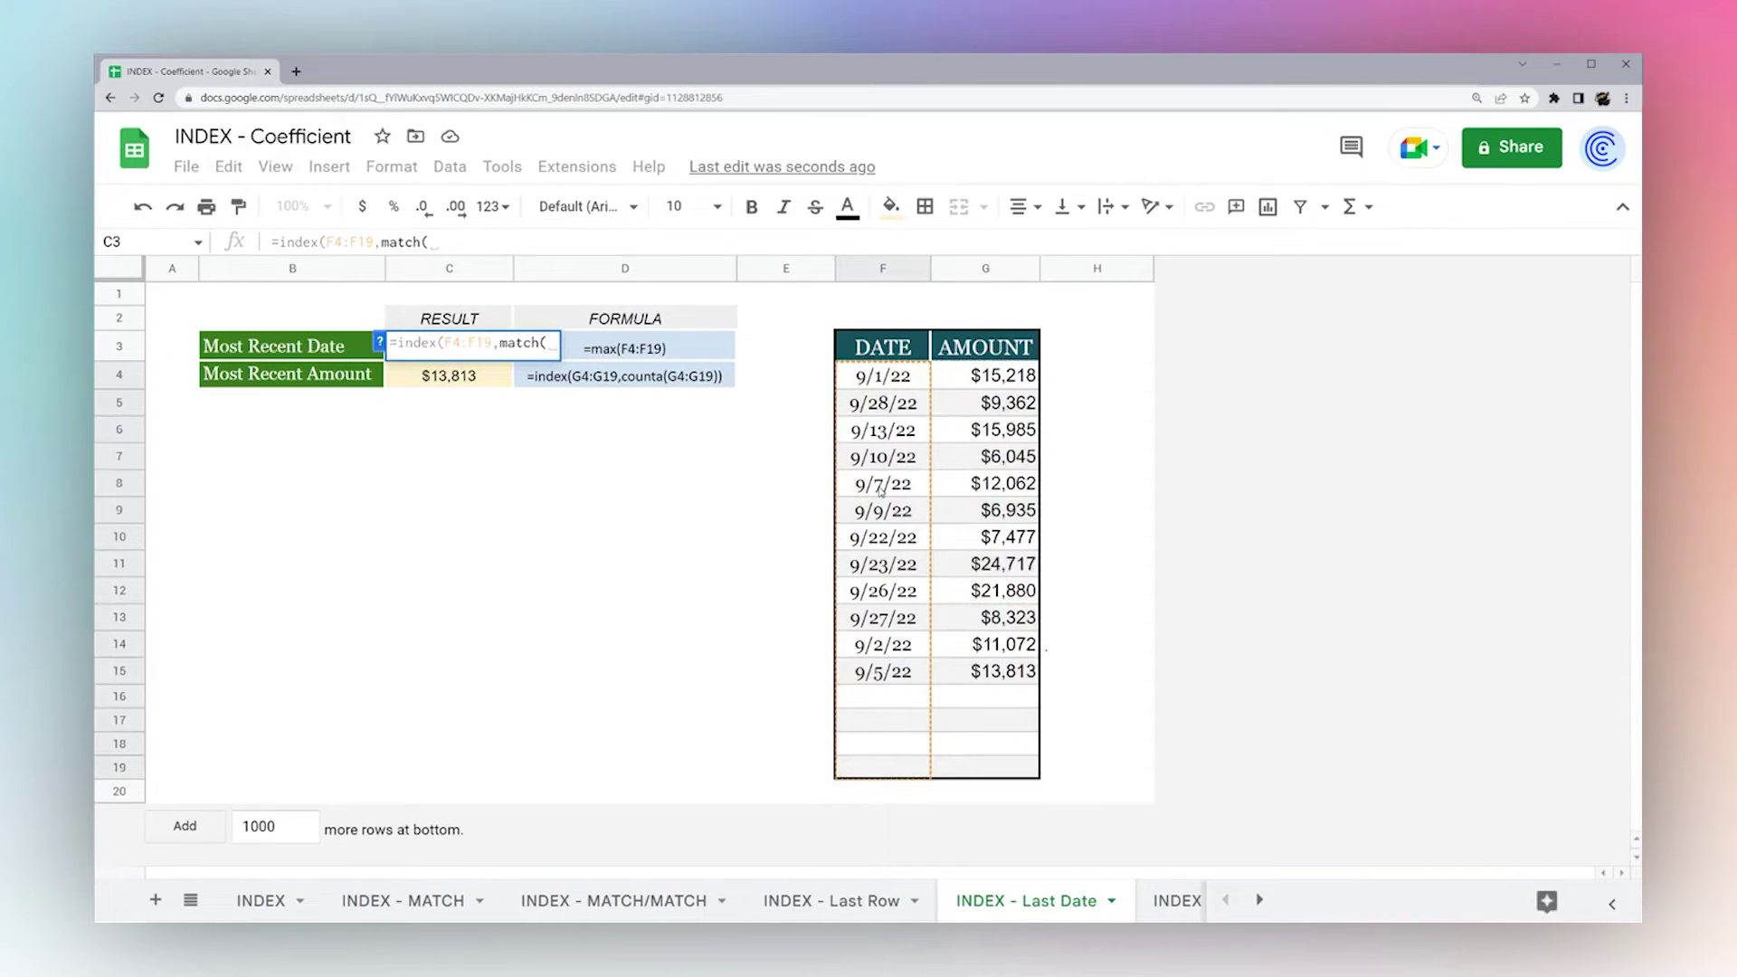
text(max()
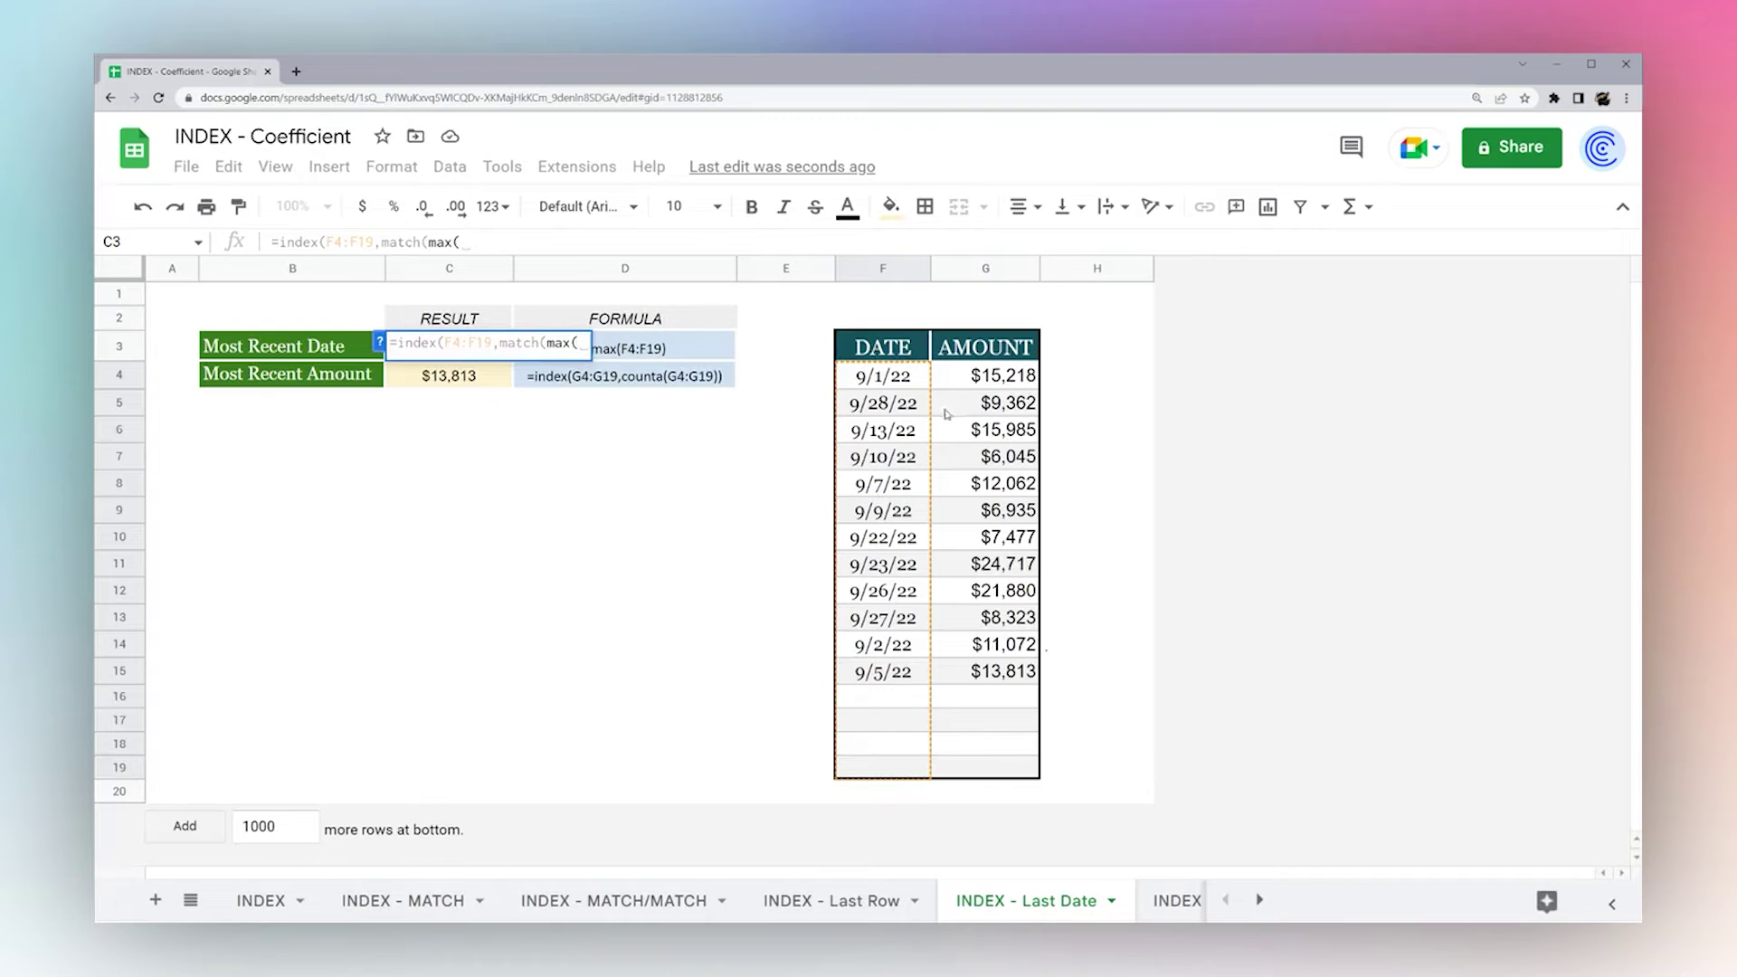
drag(900, 380, 889, 765)
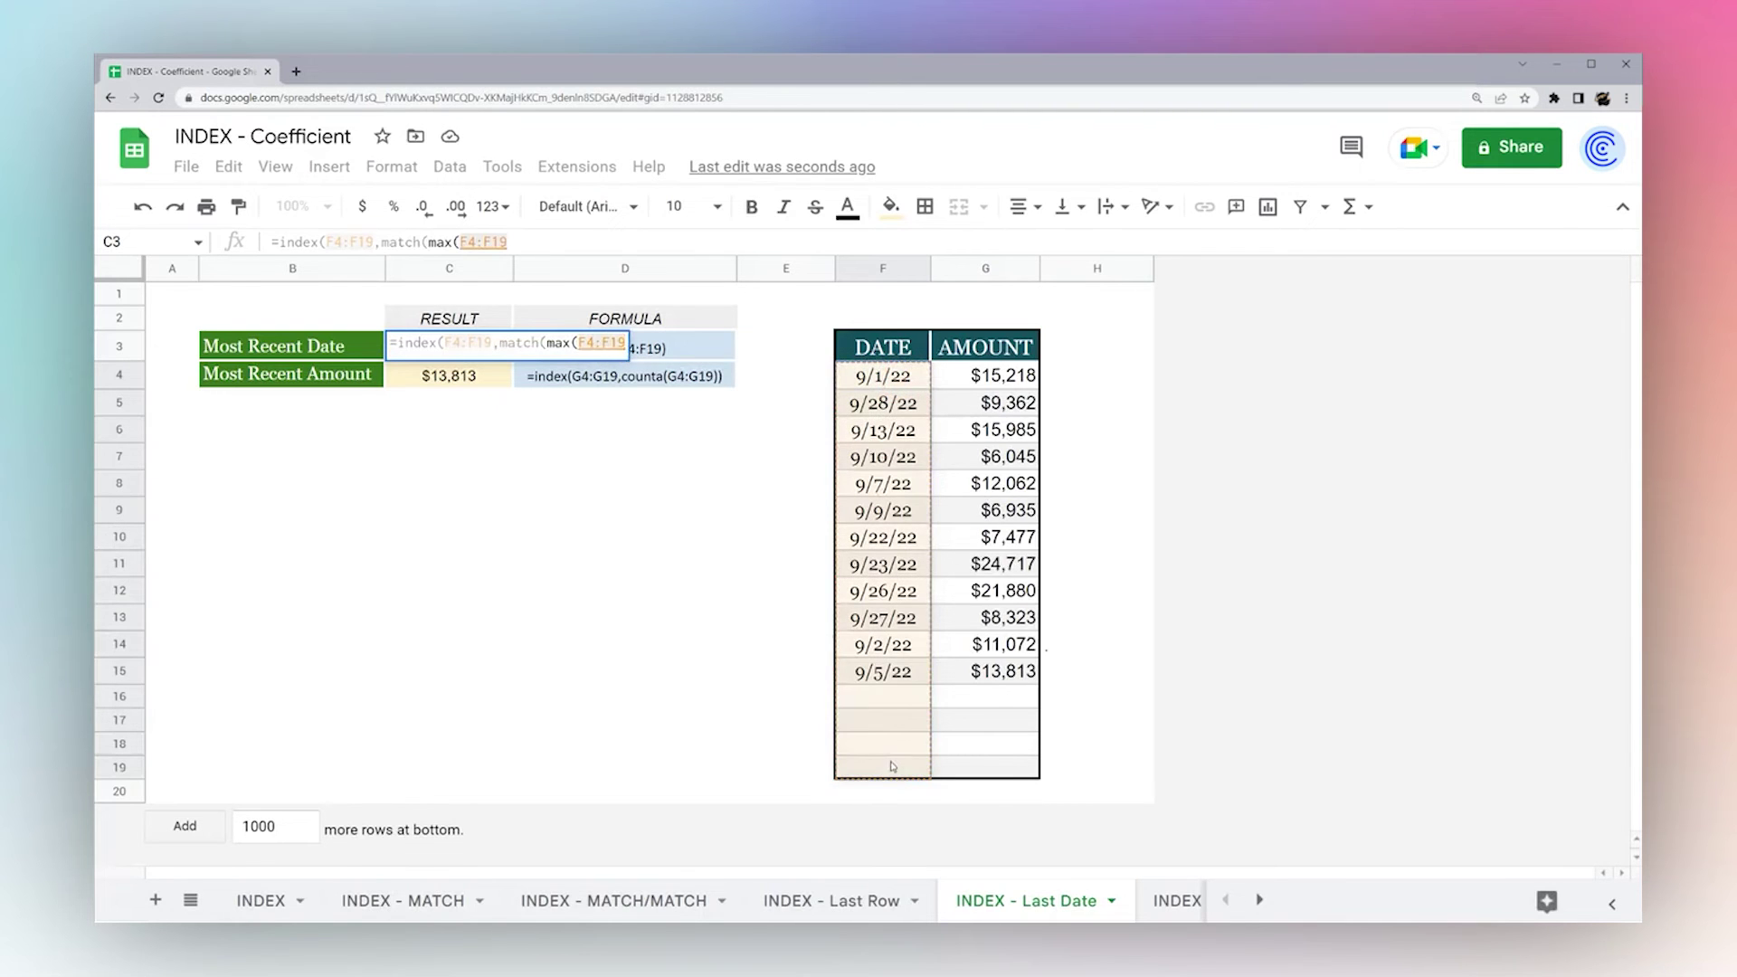
text())
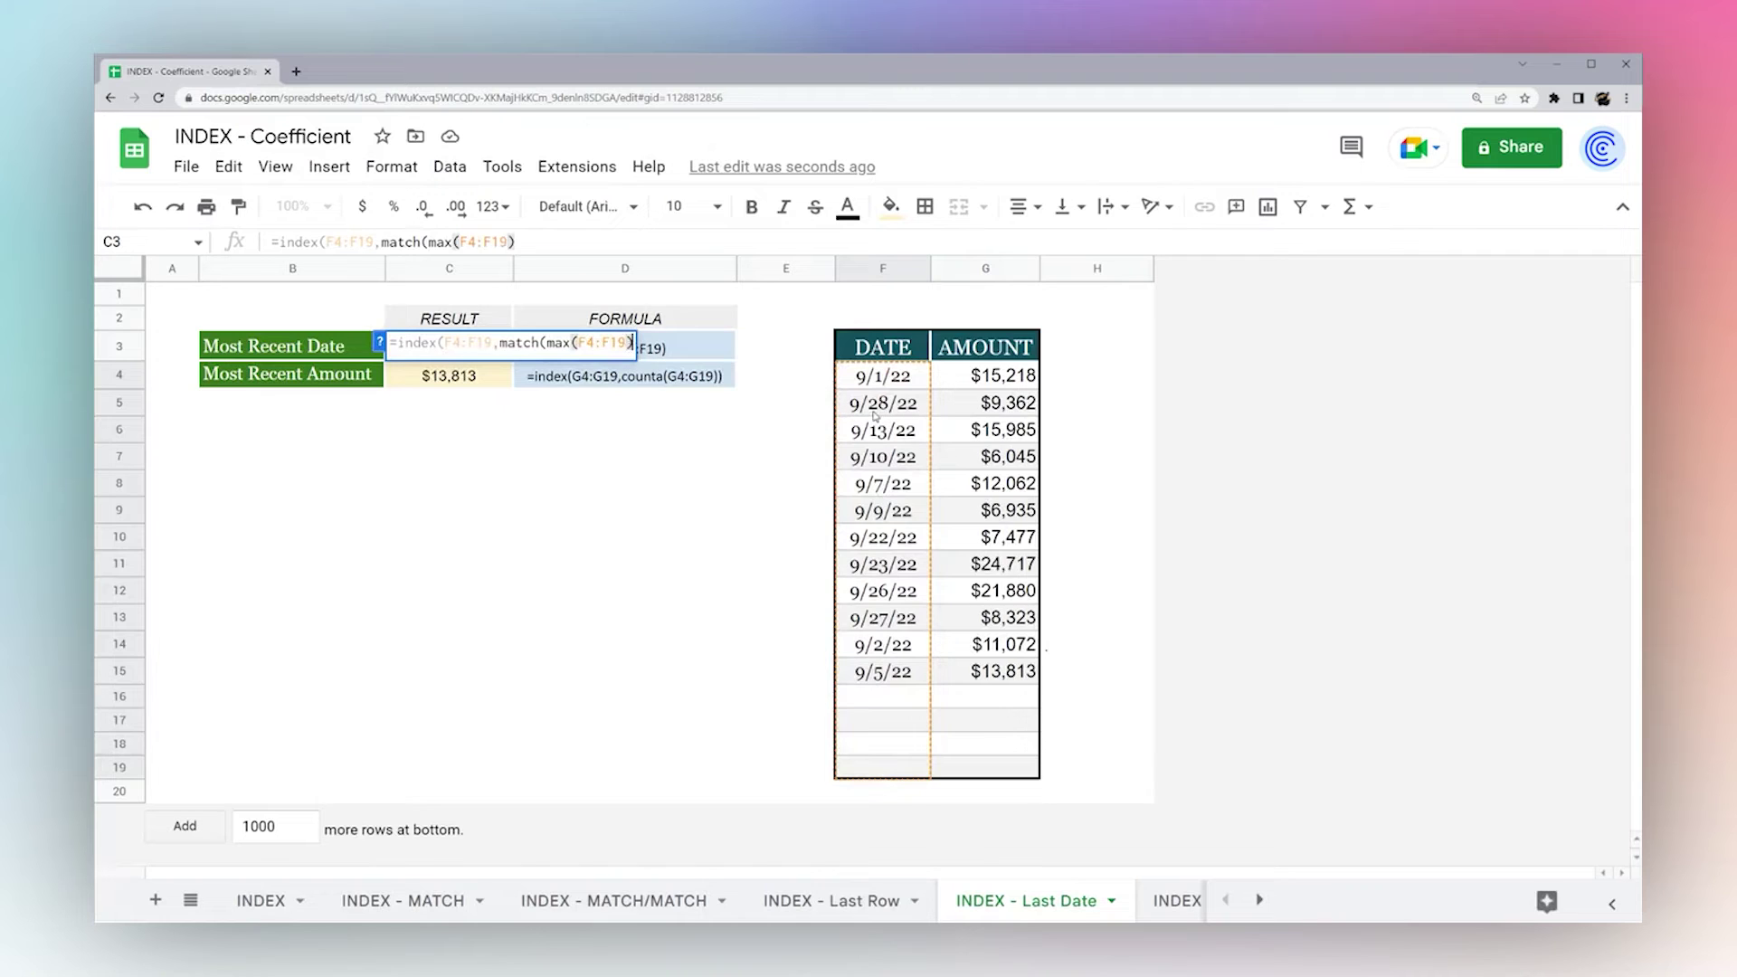
text(,)
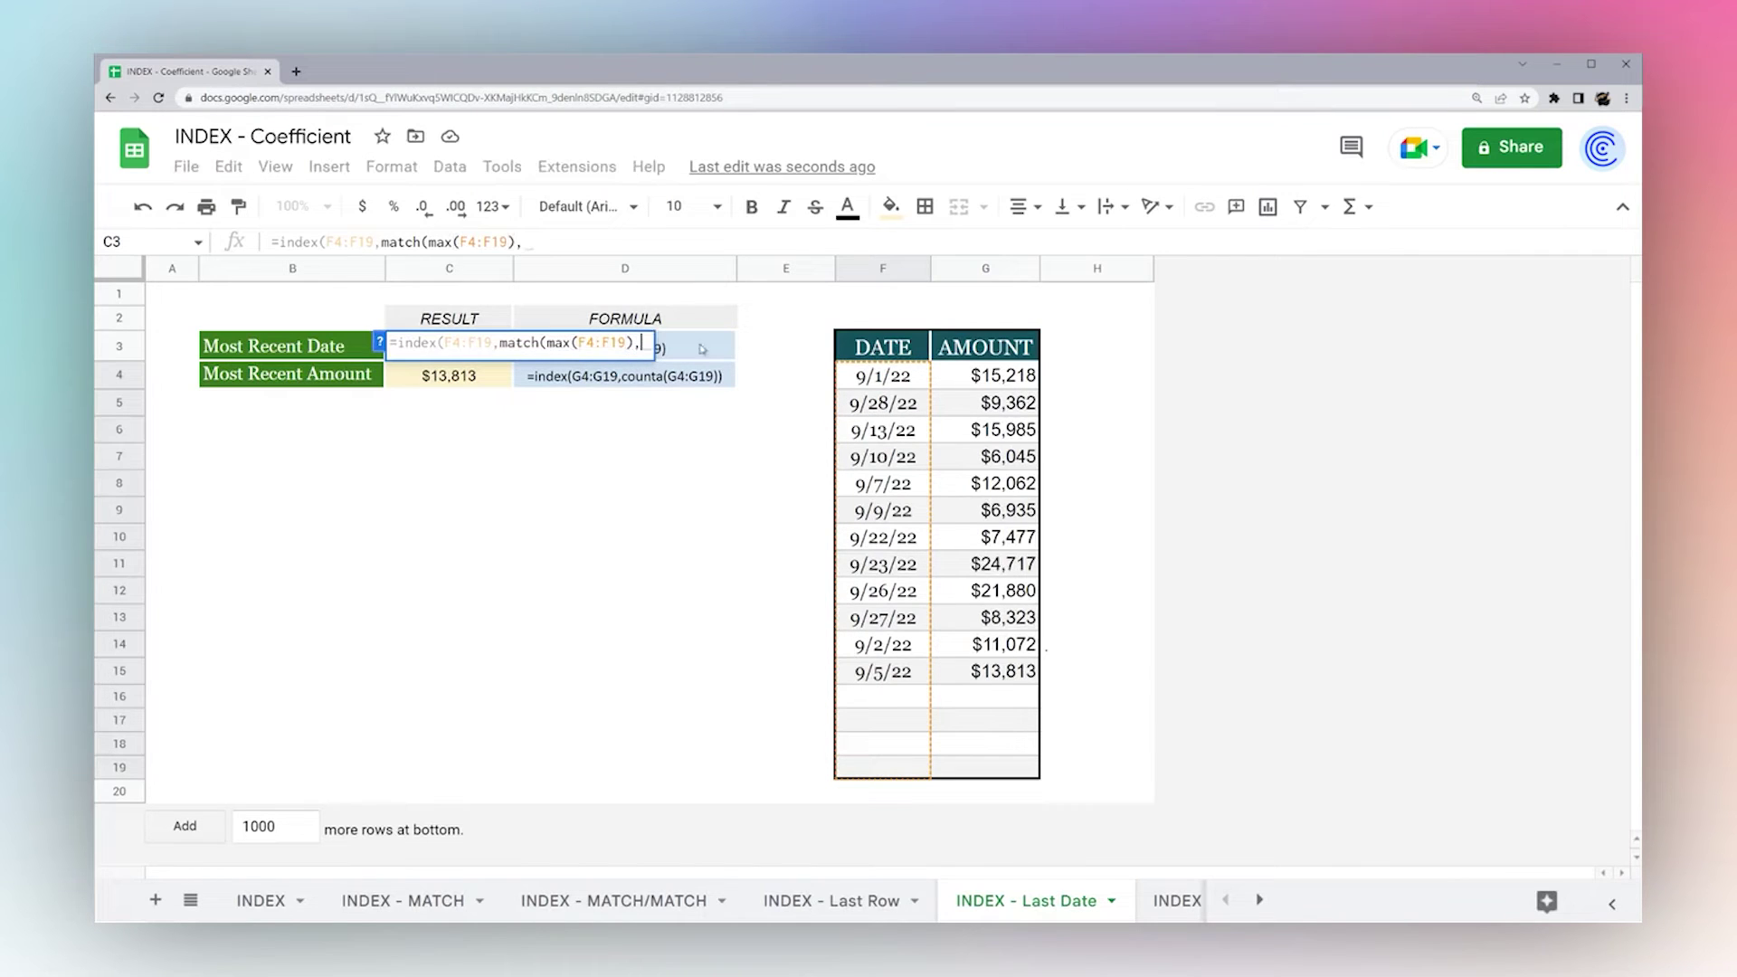
drag(869, 378, 860, 767)
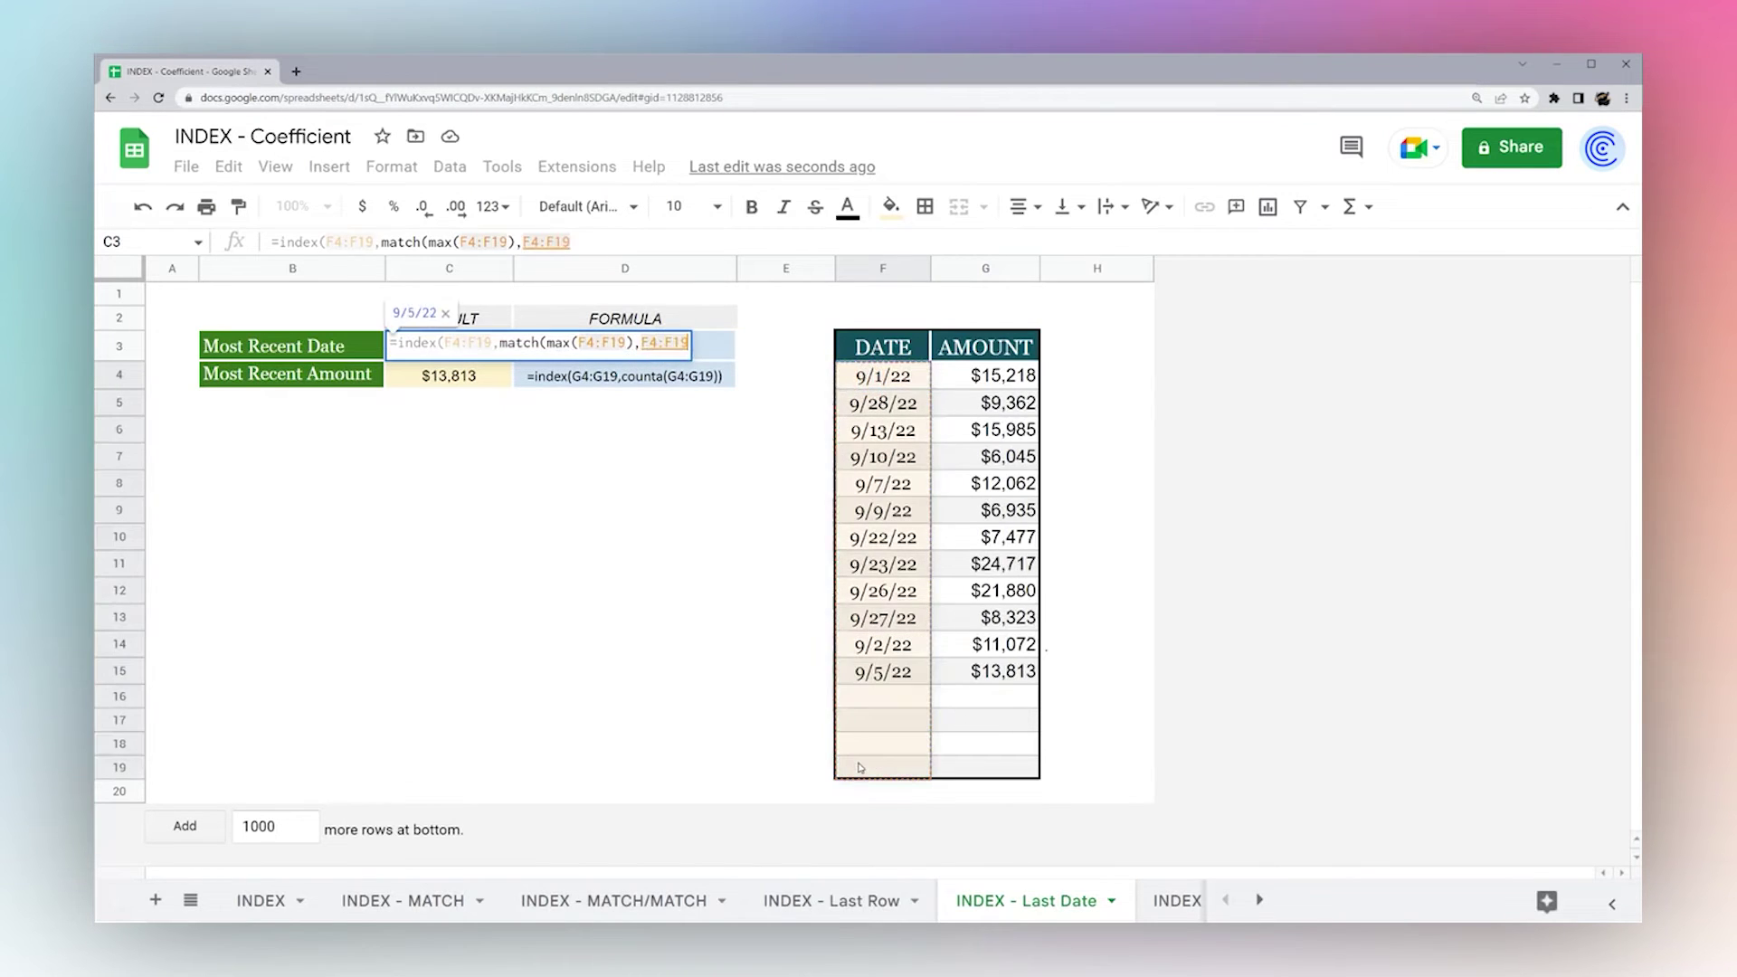
text(,0)))
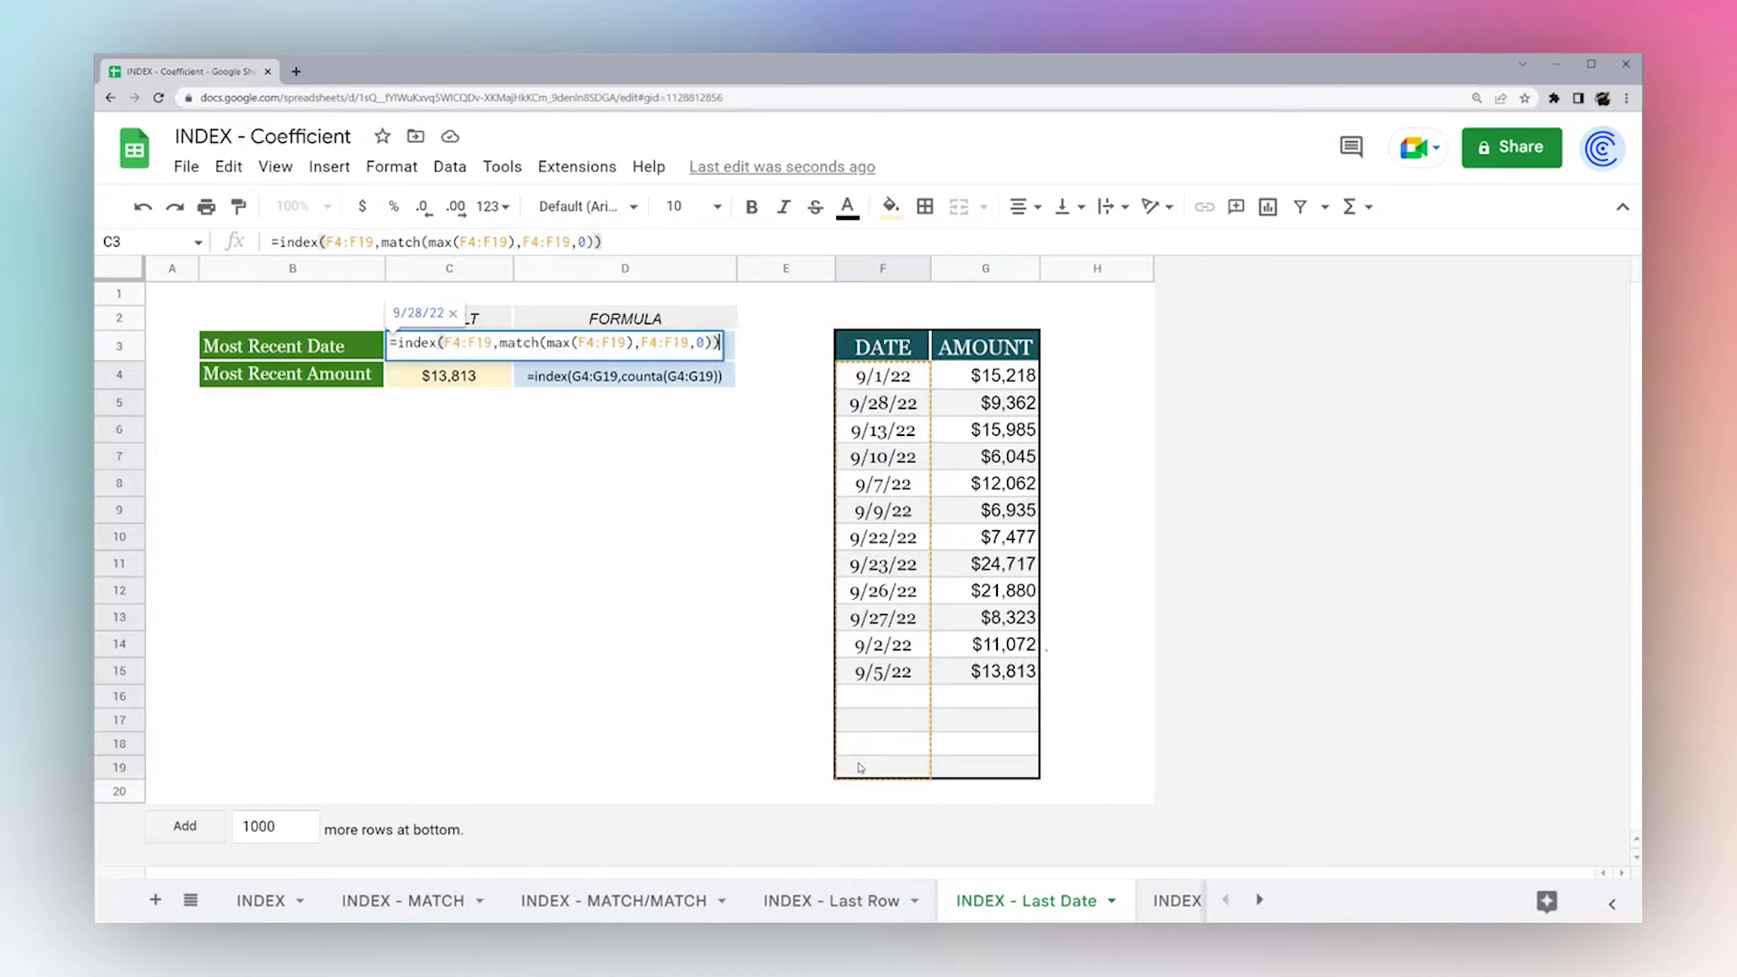
key(Return)
click(472, 347)
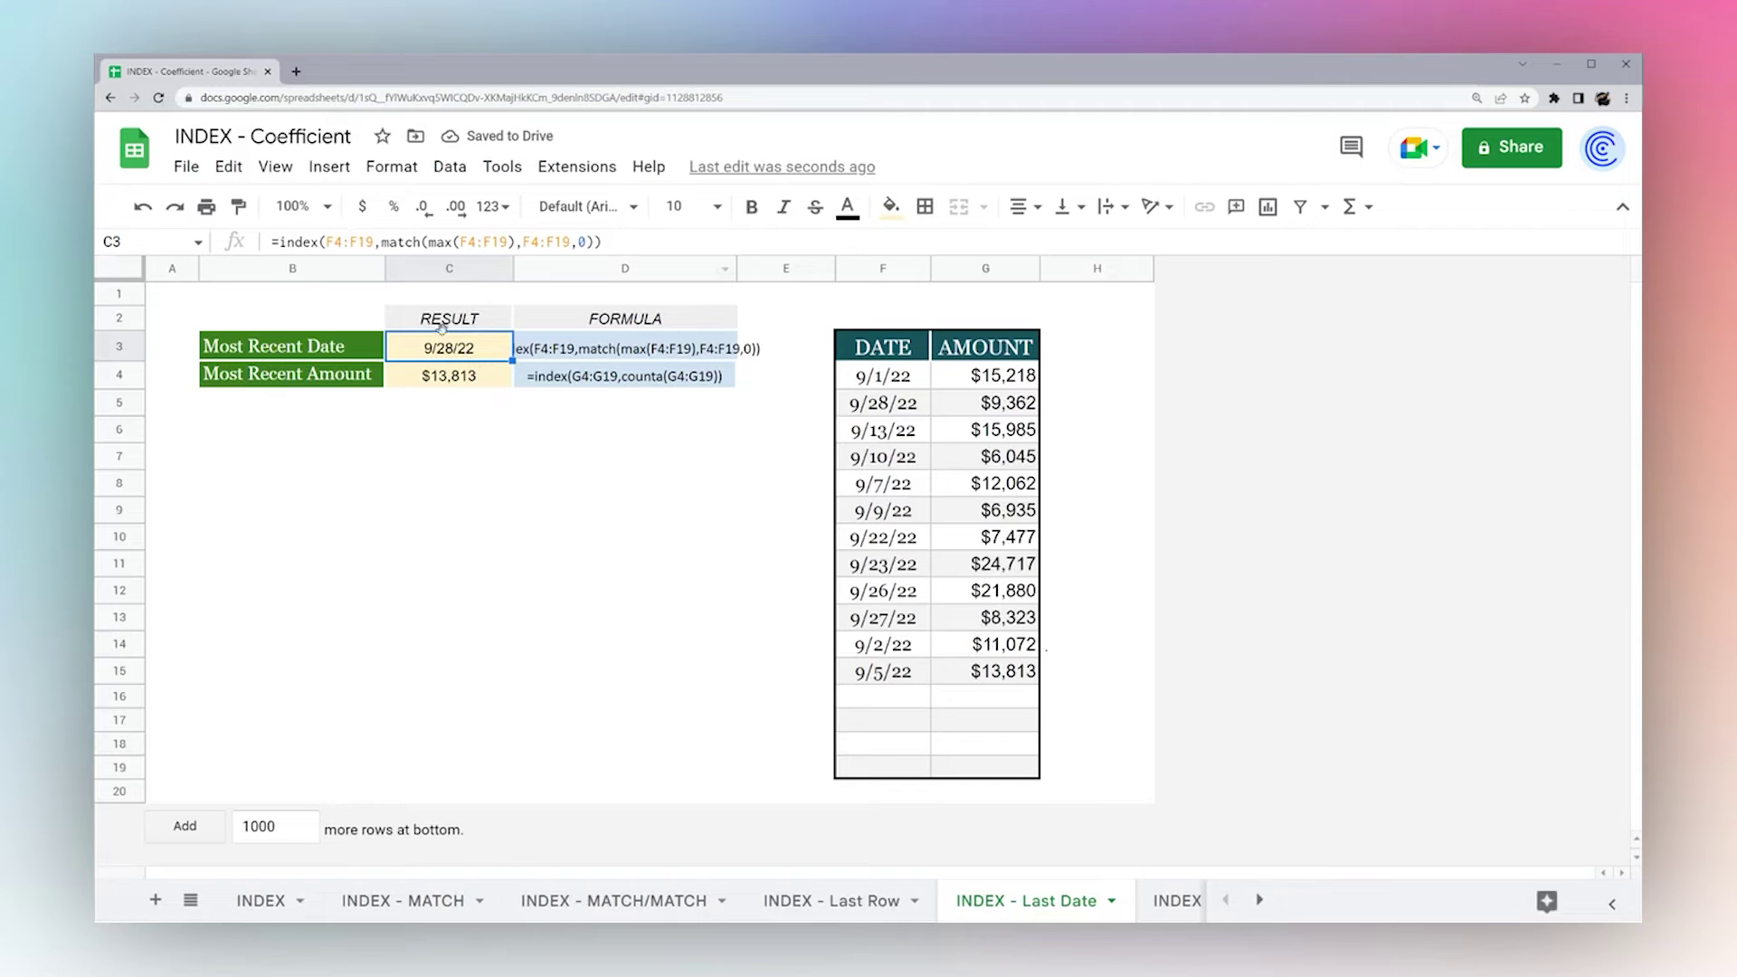
Paste C3's formula into C4 with its INDEX range changed to G4:G19 for the latest amount.
drag(618, 240, 271, 237)
key(ctrl+c)
key(Escape)
click(453, 374)
drag(499, 241, 362, 240)
key(ctrl+v)
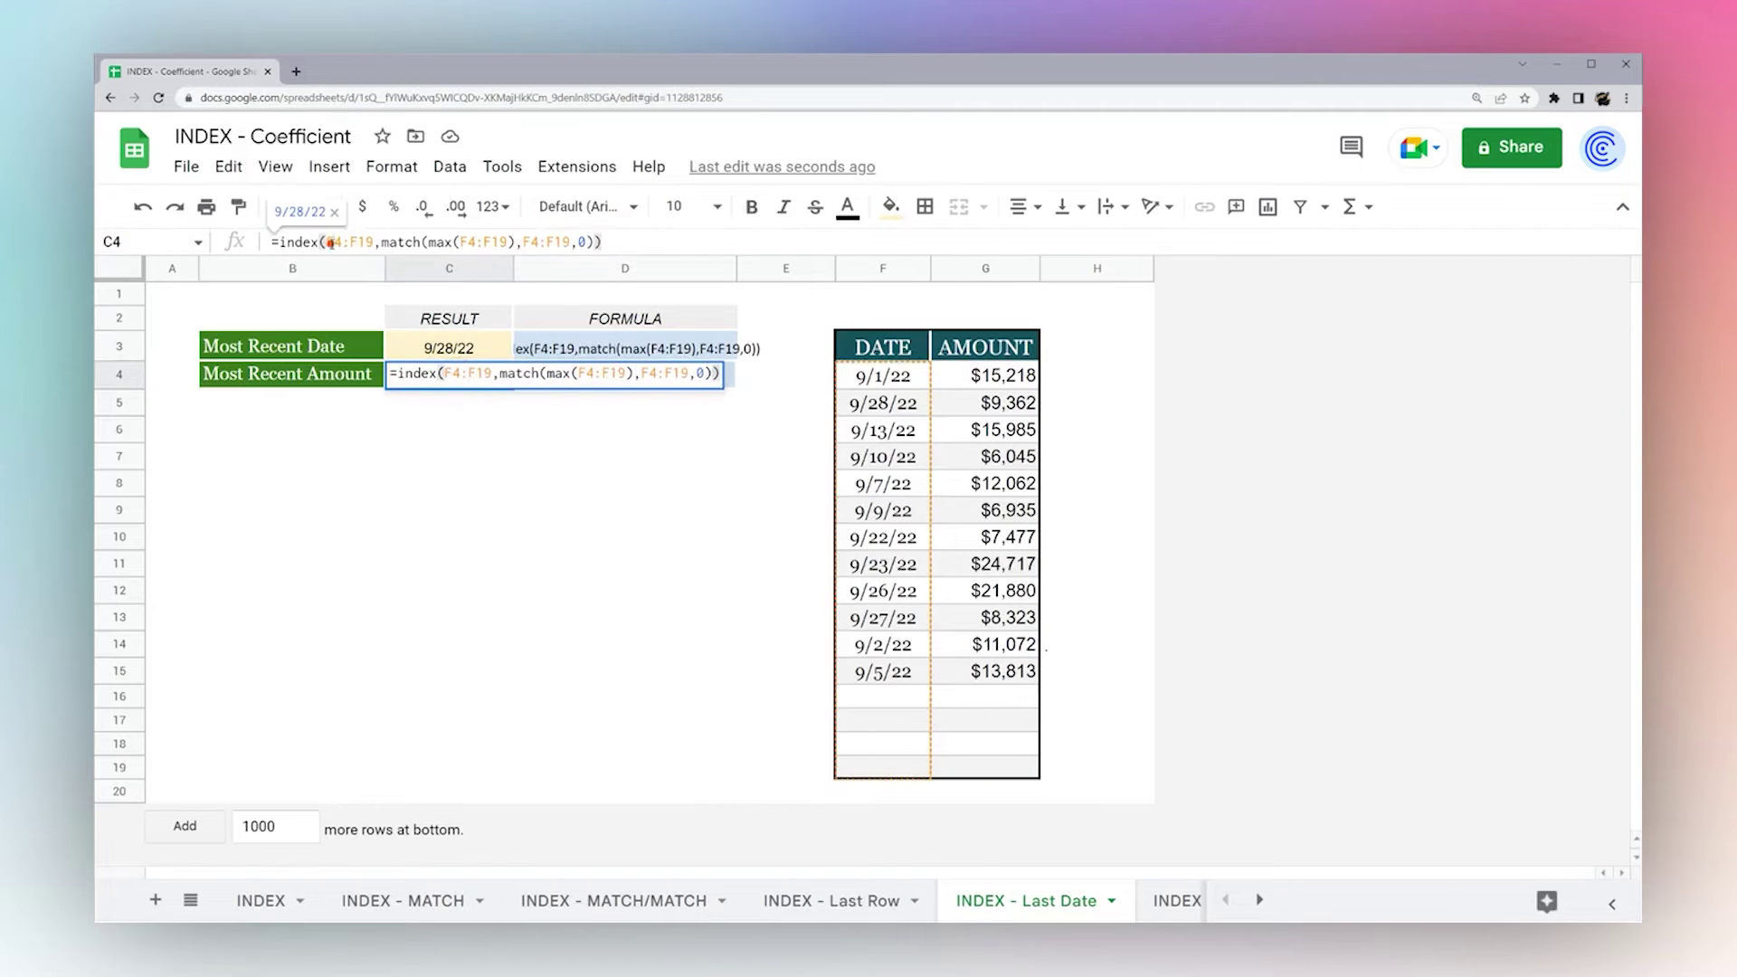
double_click(331, 242)
text(G4)
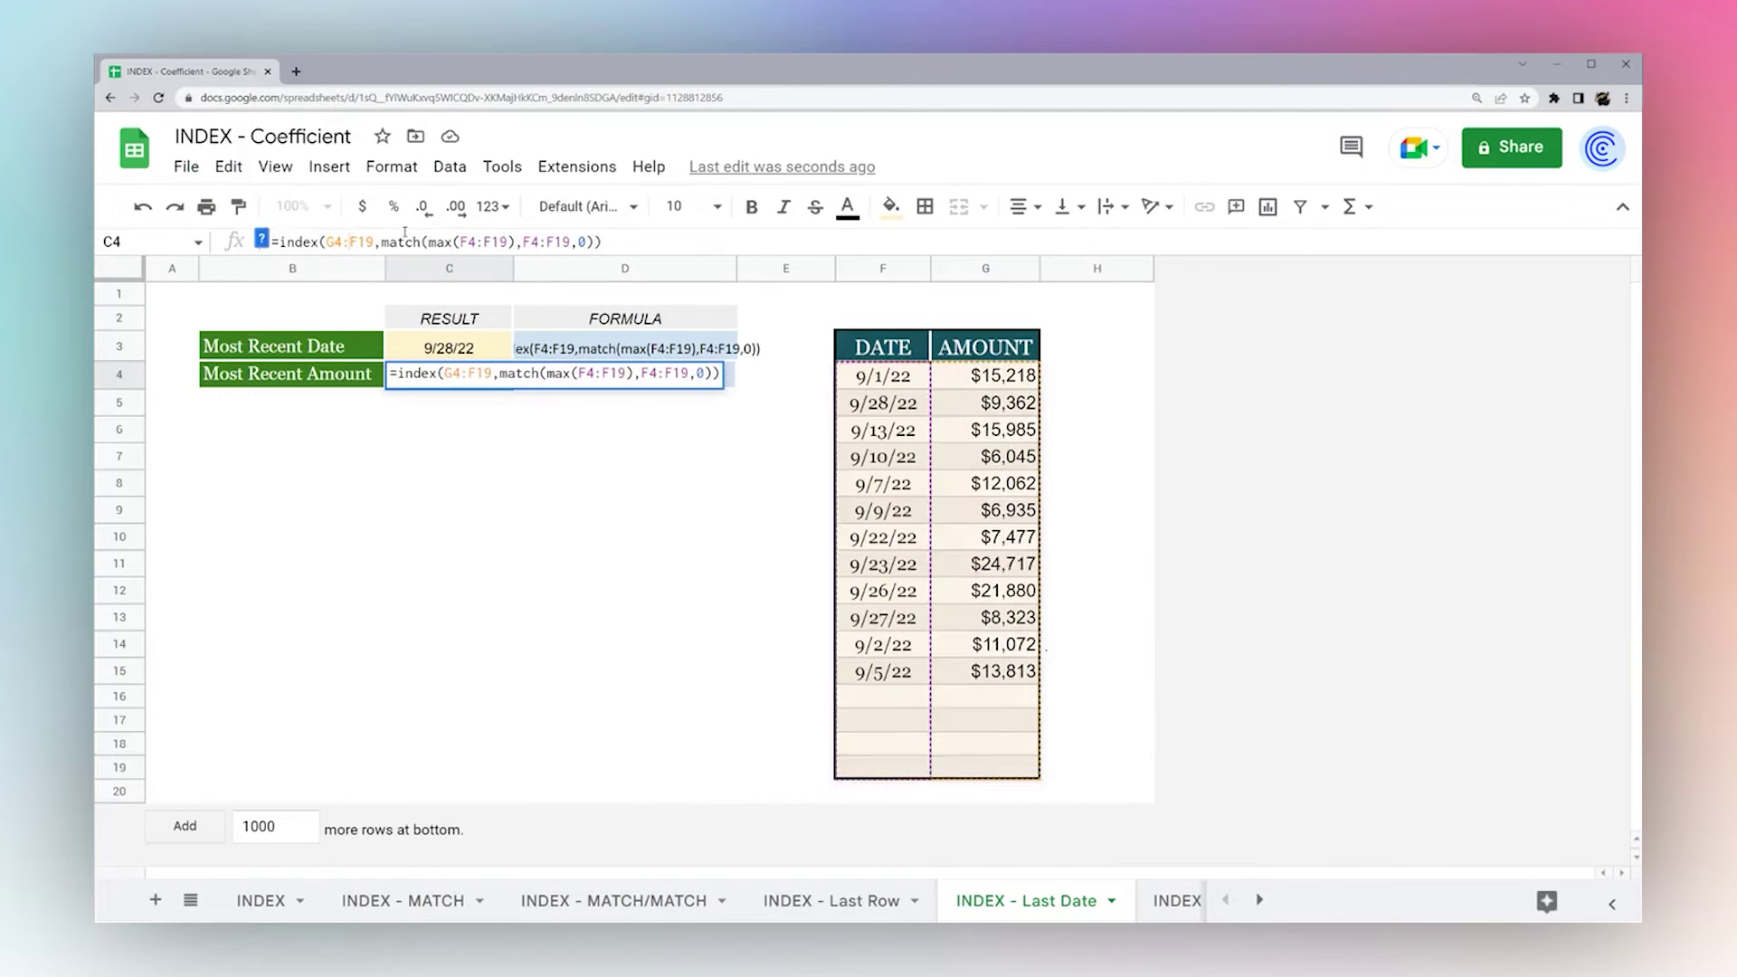
double_click(361, 242)
text(G19)
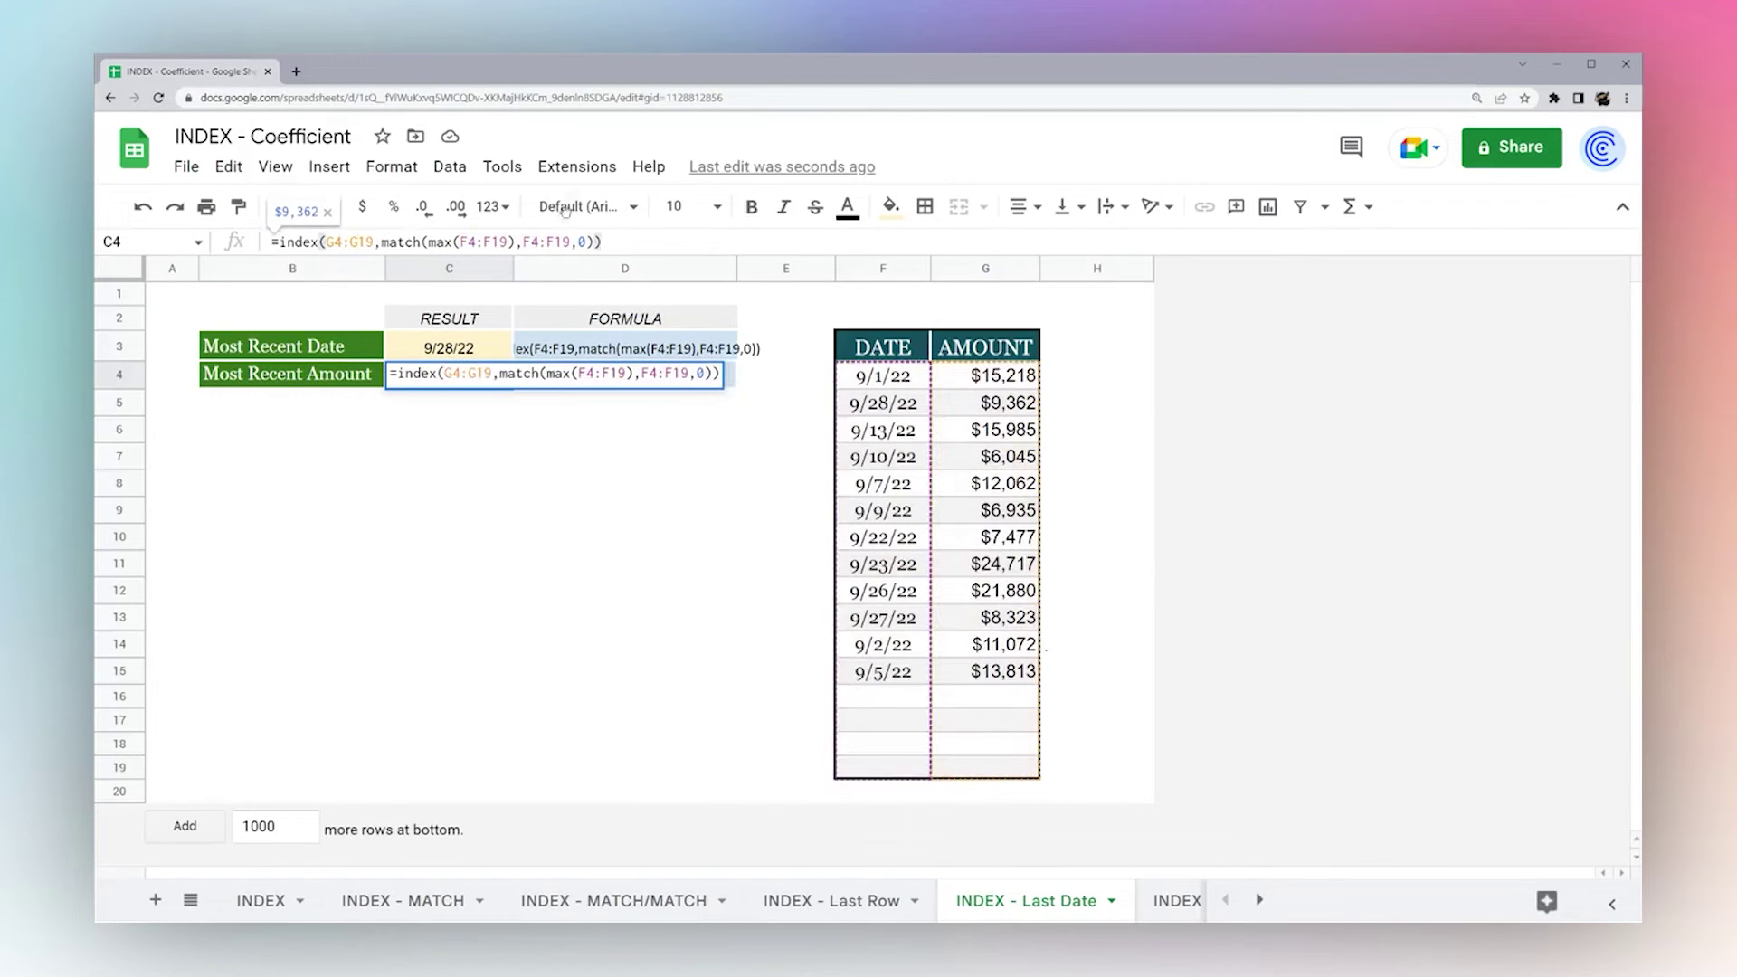
key(Return)
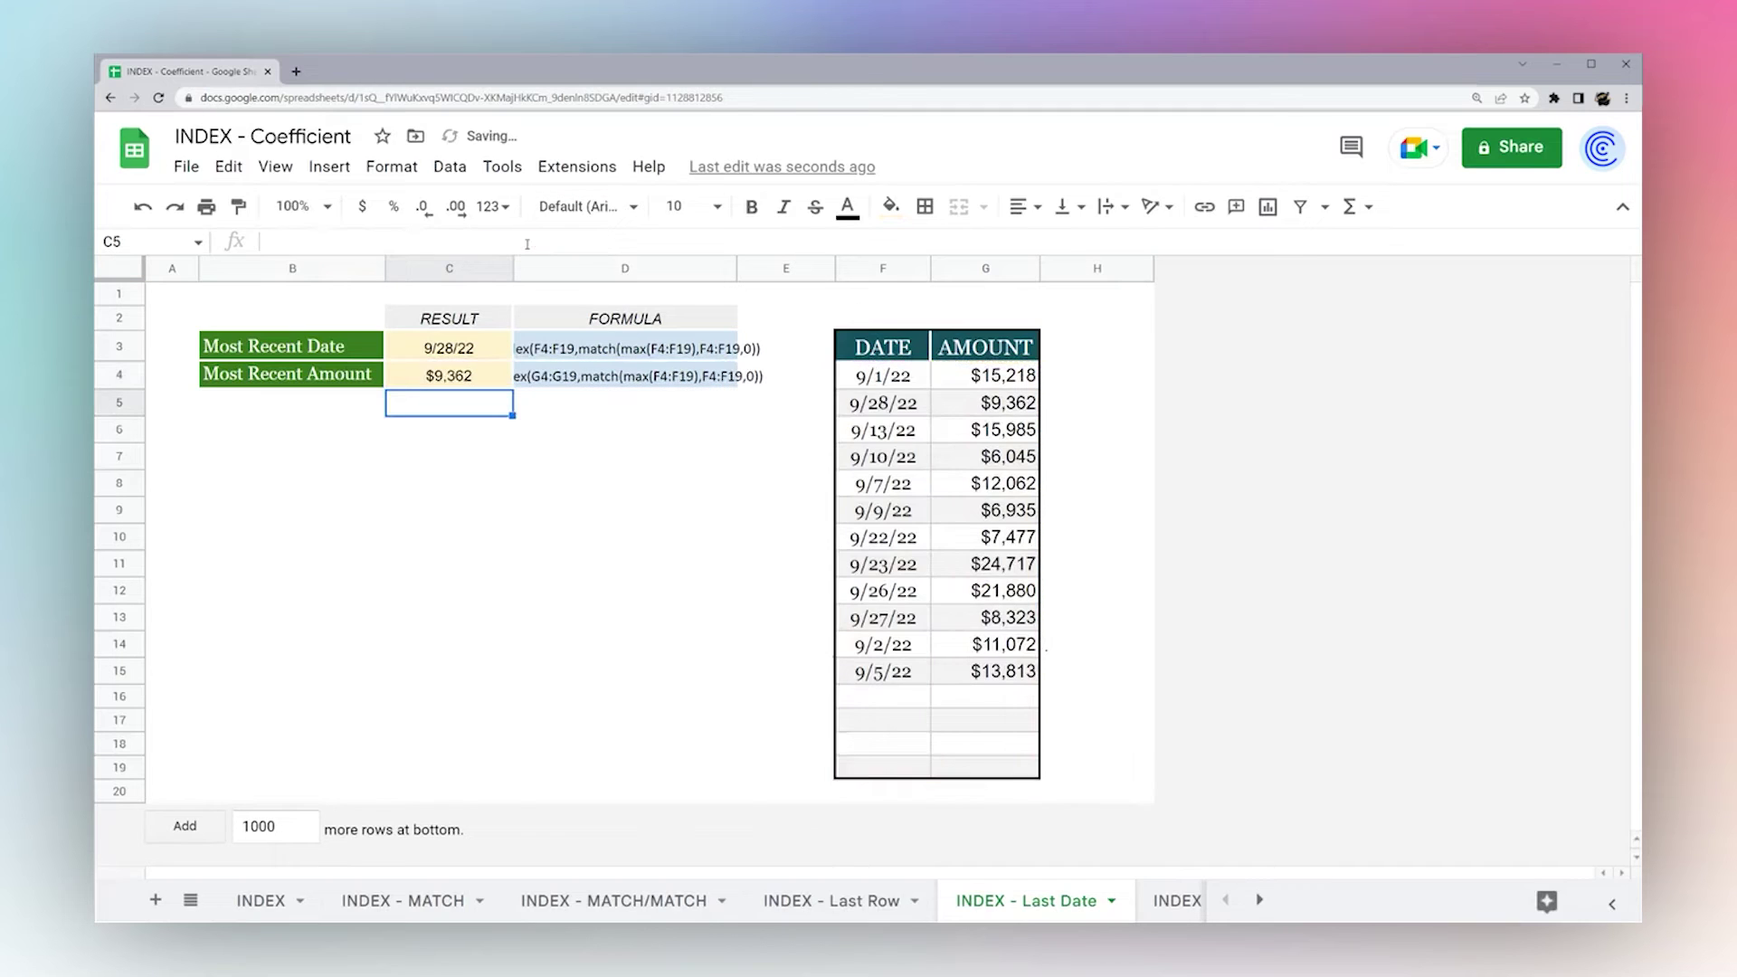
Widen column D and check the 9/28/22 amount against C4's result.
click(494, 382)
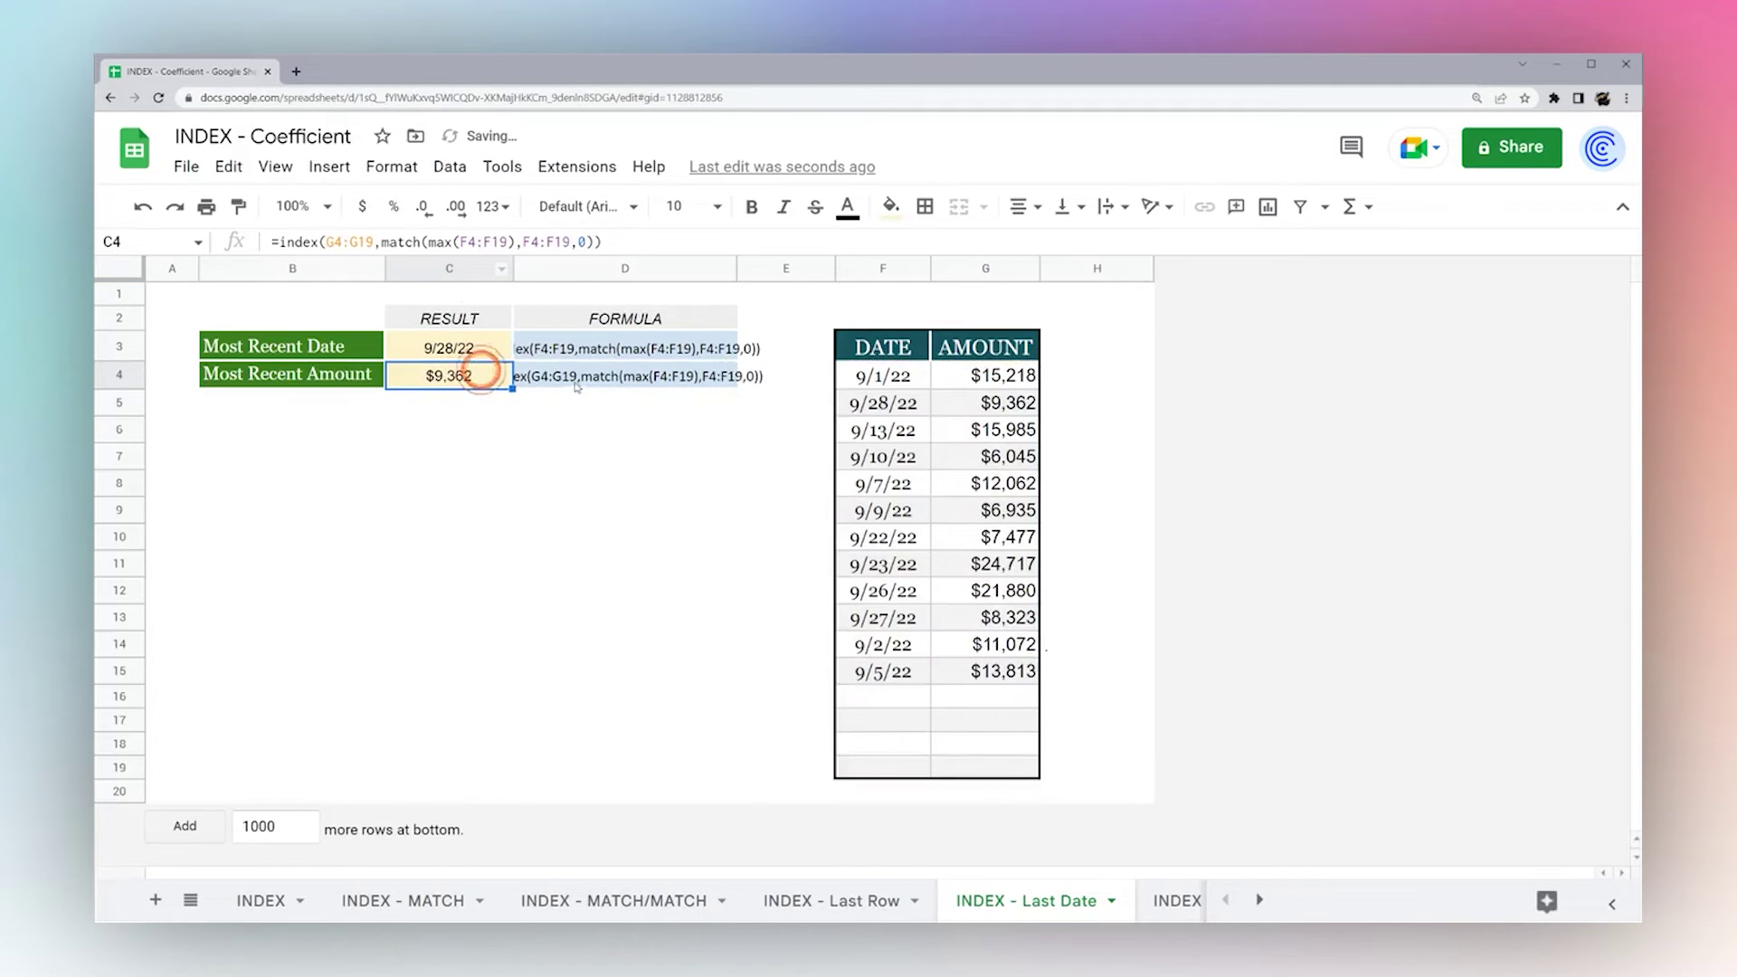
drag(727, 276, 813, 269)
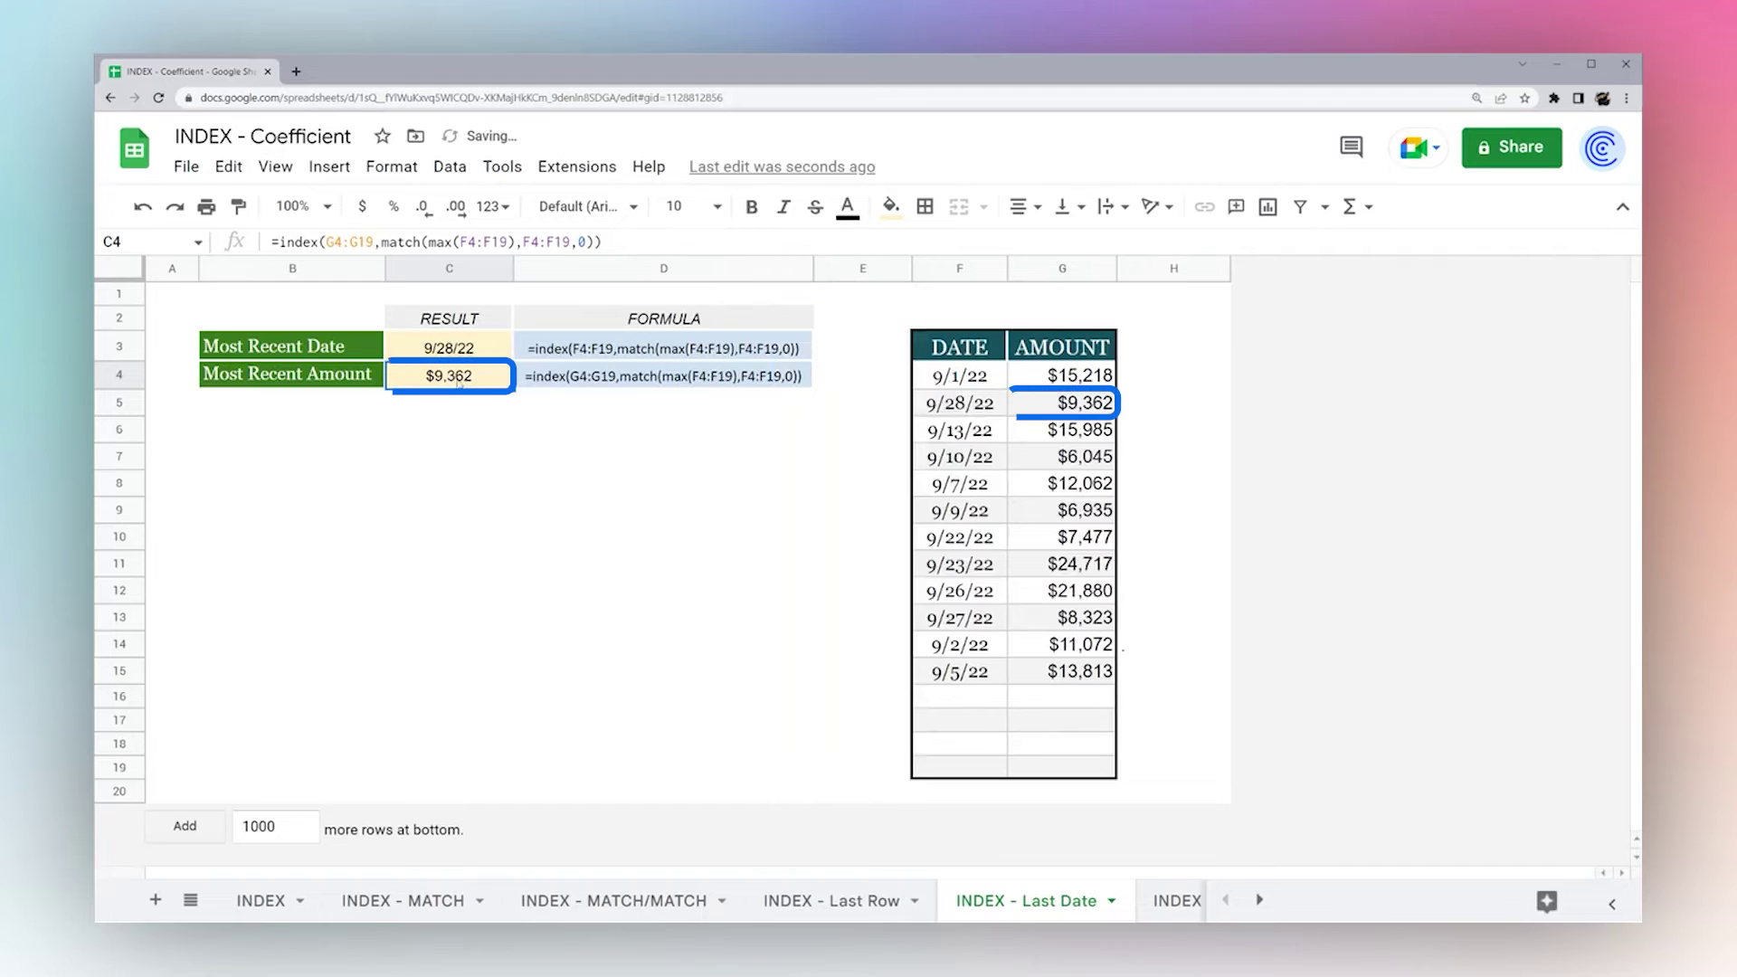
click(452, 375)
click(1076, 404)
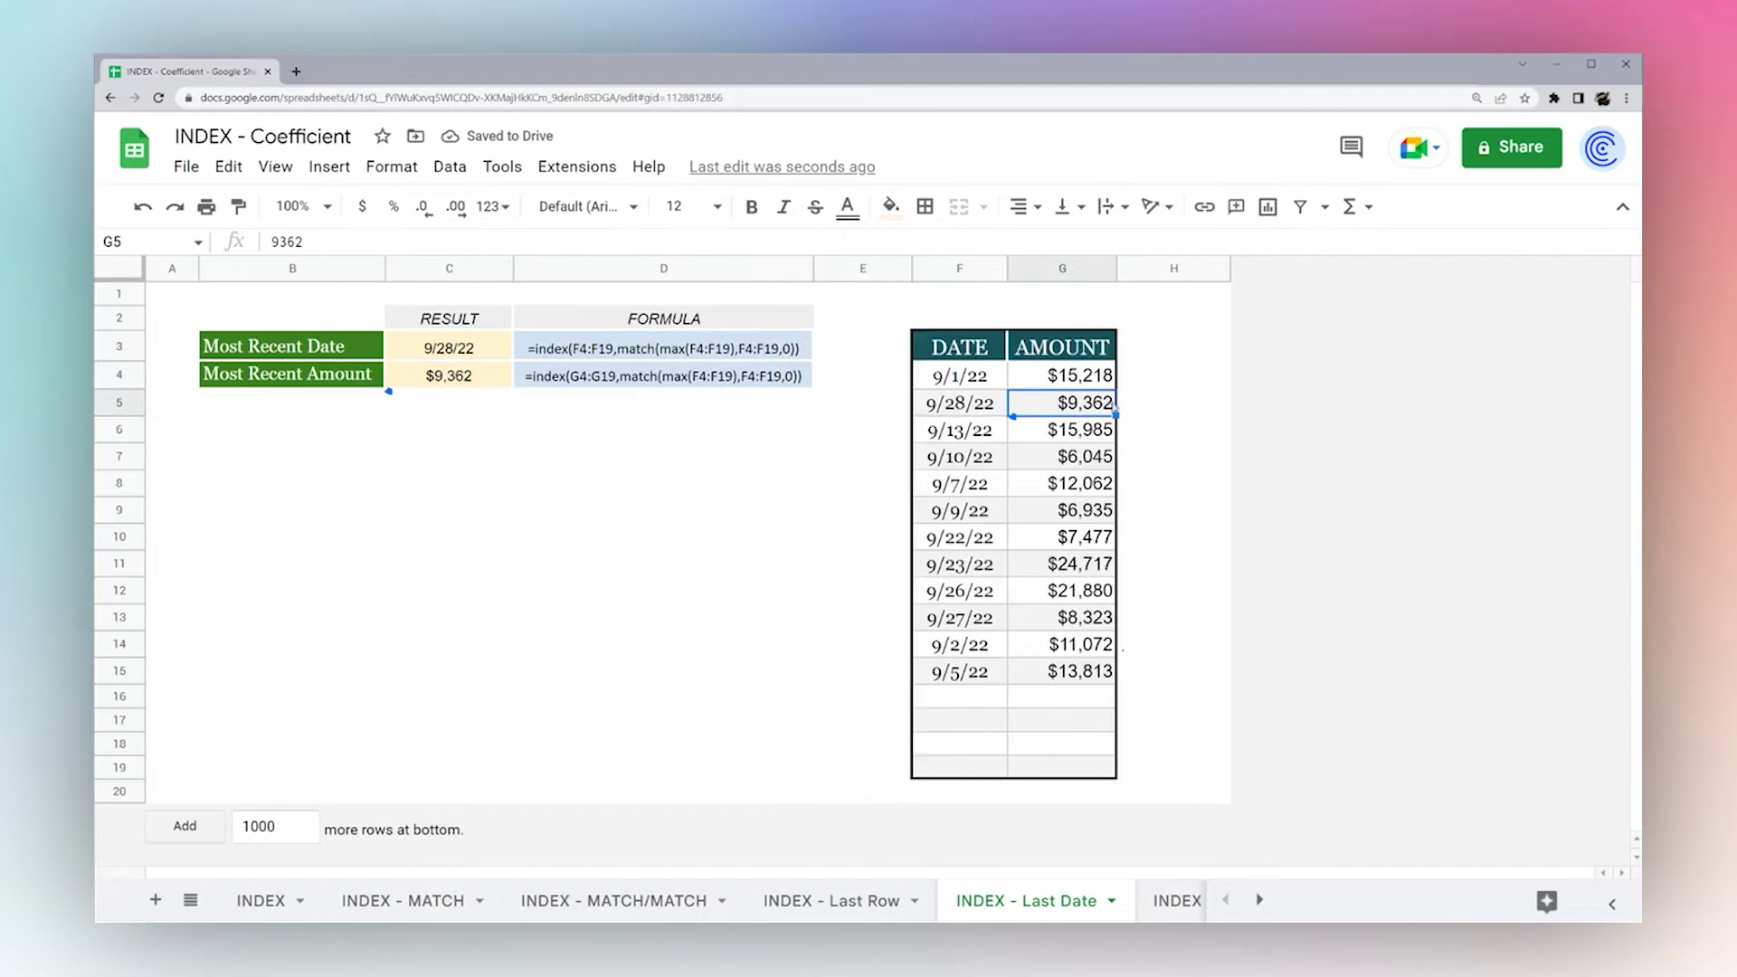
click(415, 371)
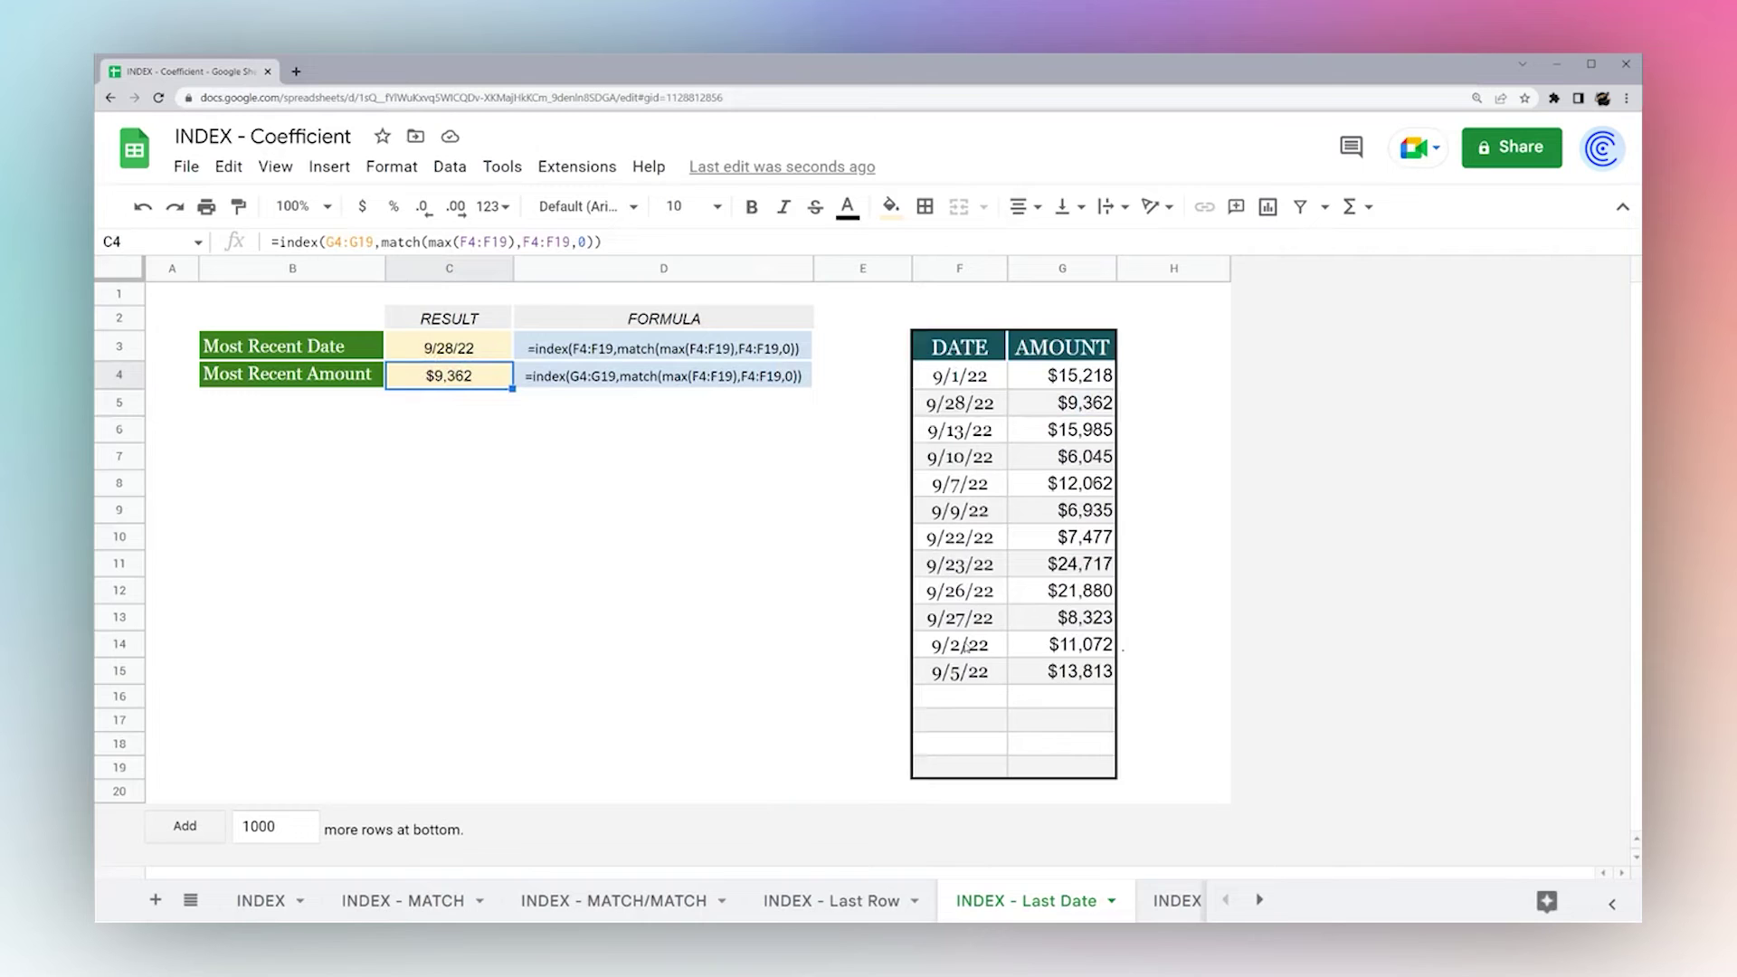
double_click(964, 647)
click(1223, 624)
Add a 9/29/22 row with amount 25000 and confirm C3 and C4 update to it.
click(963, 705)
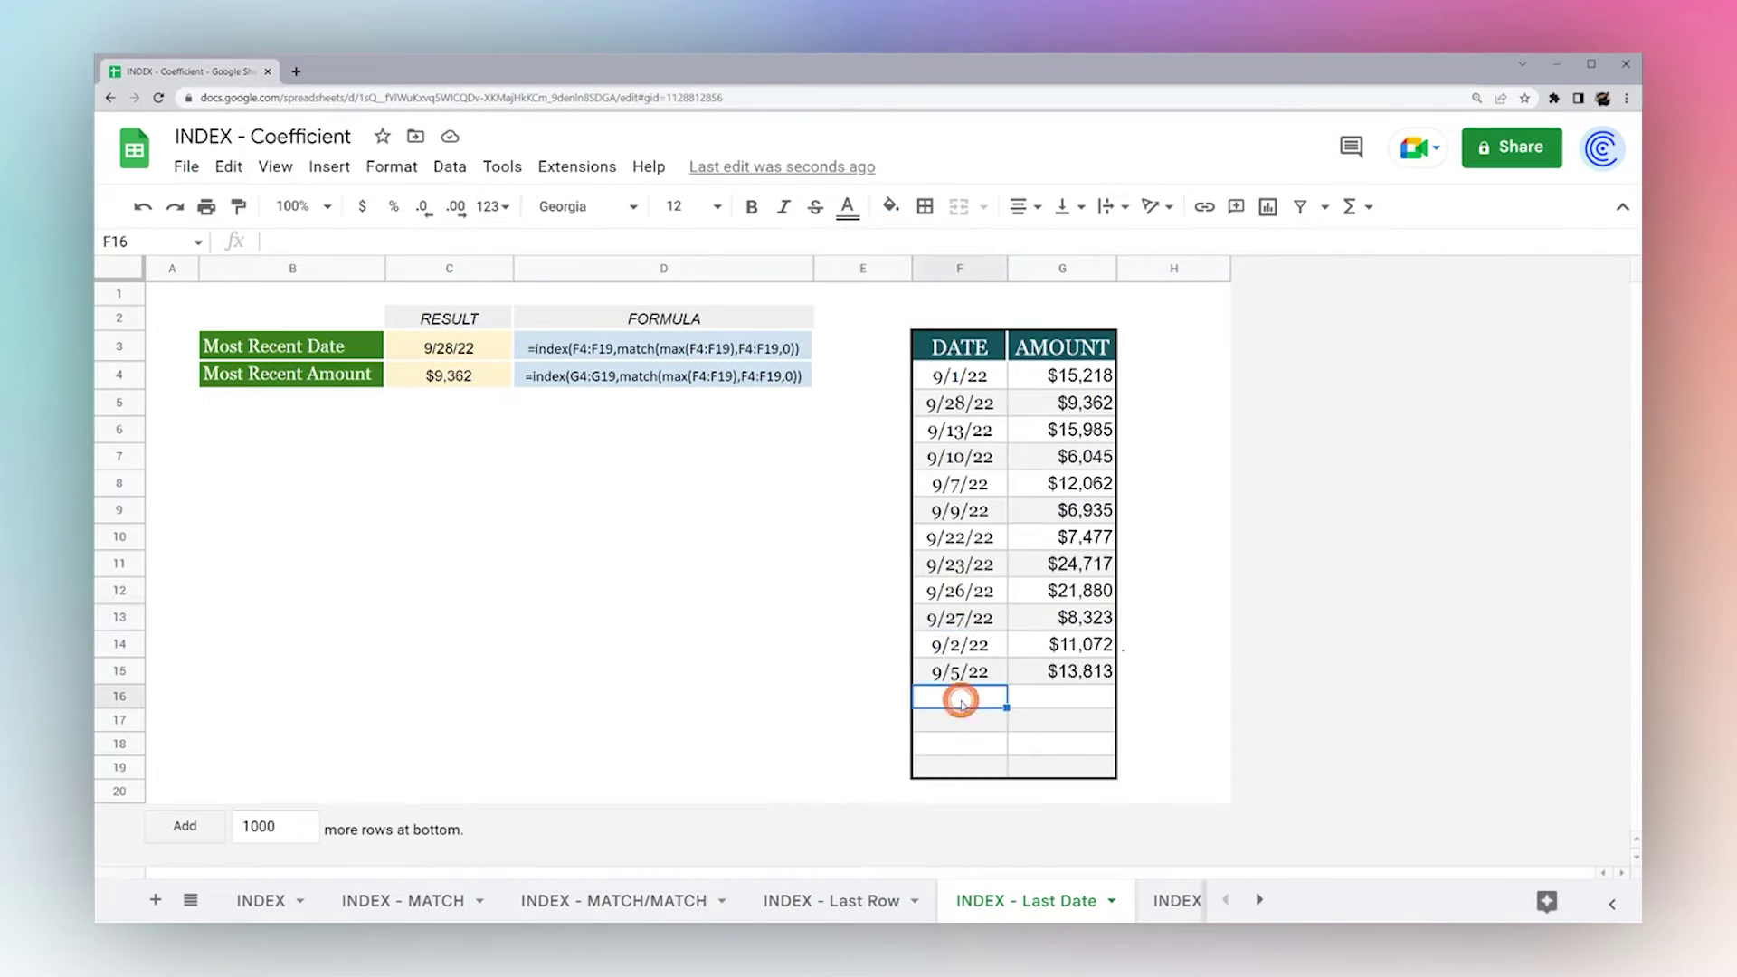
text(9/29/22)
key(Tab)
text(25000)
key(Return)
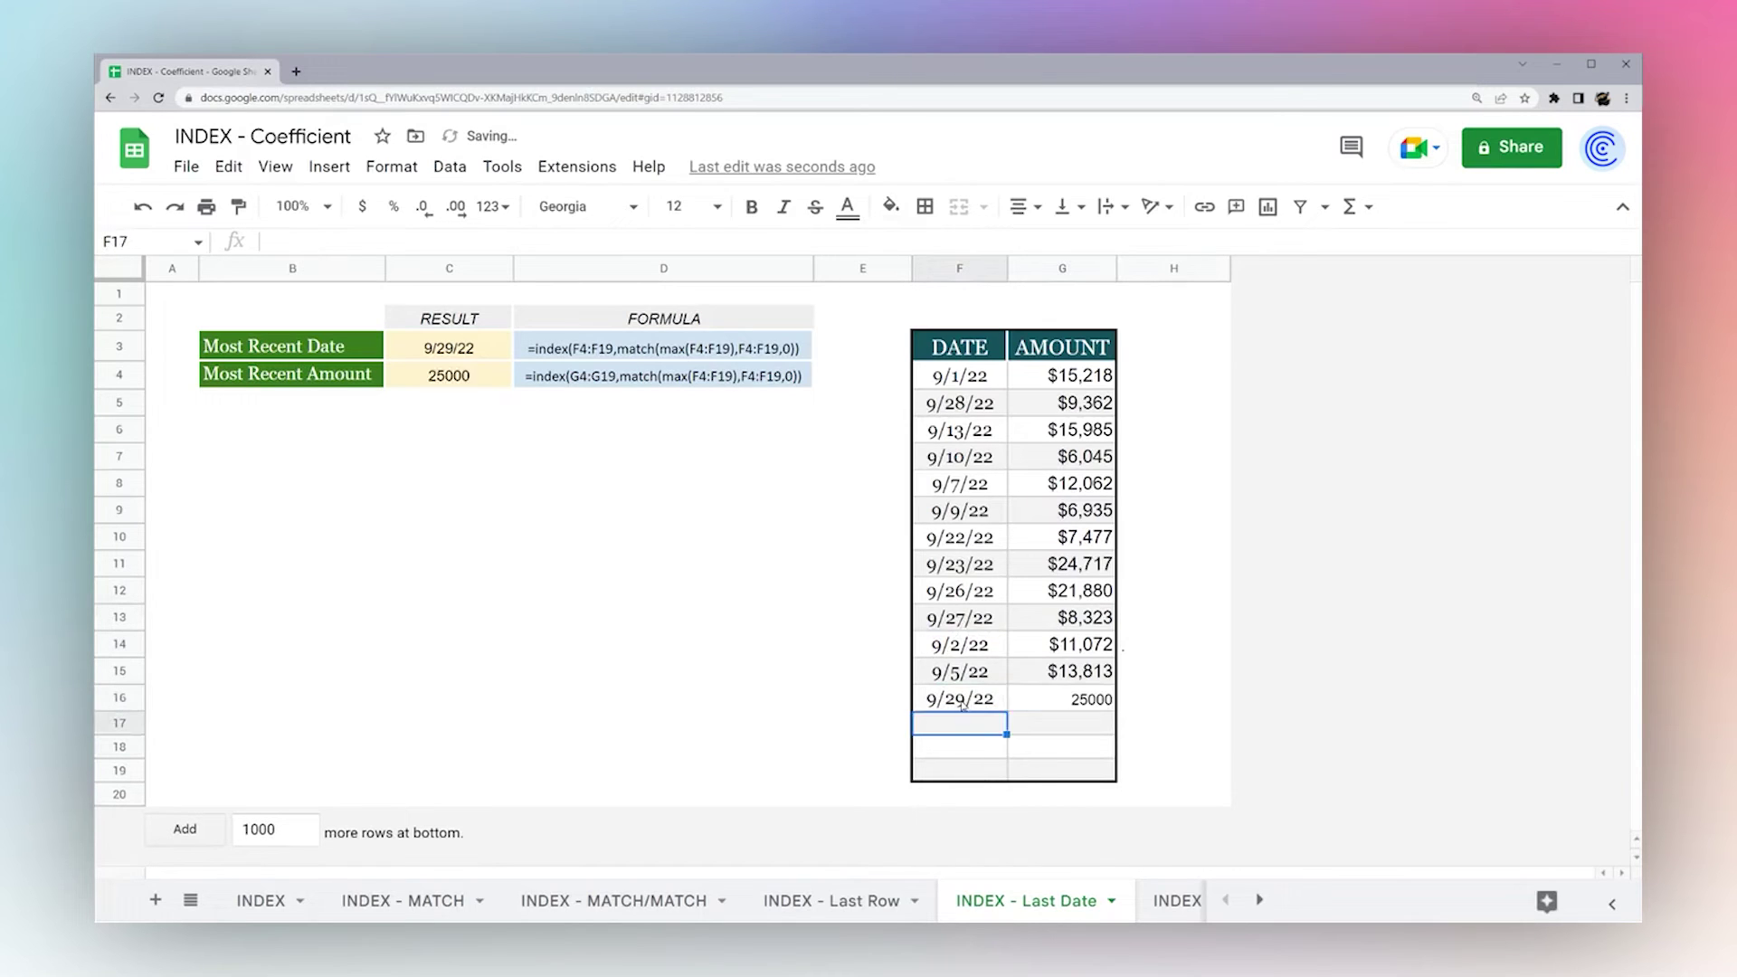
click(449, 347)
click(452, 374)
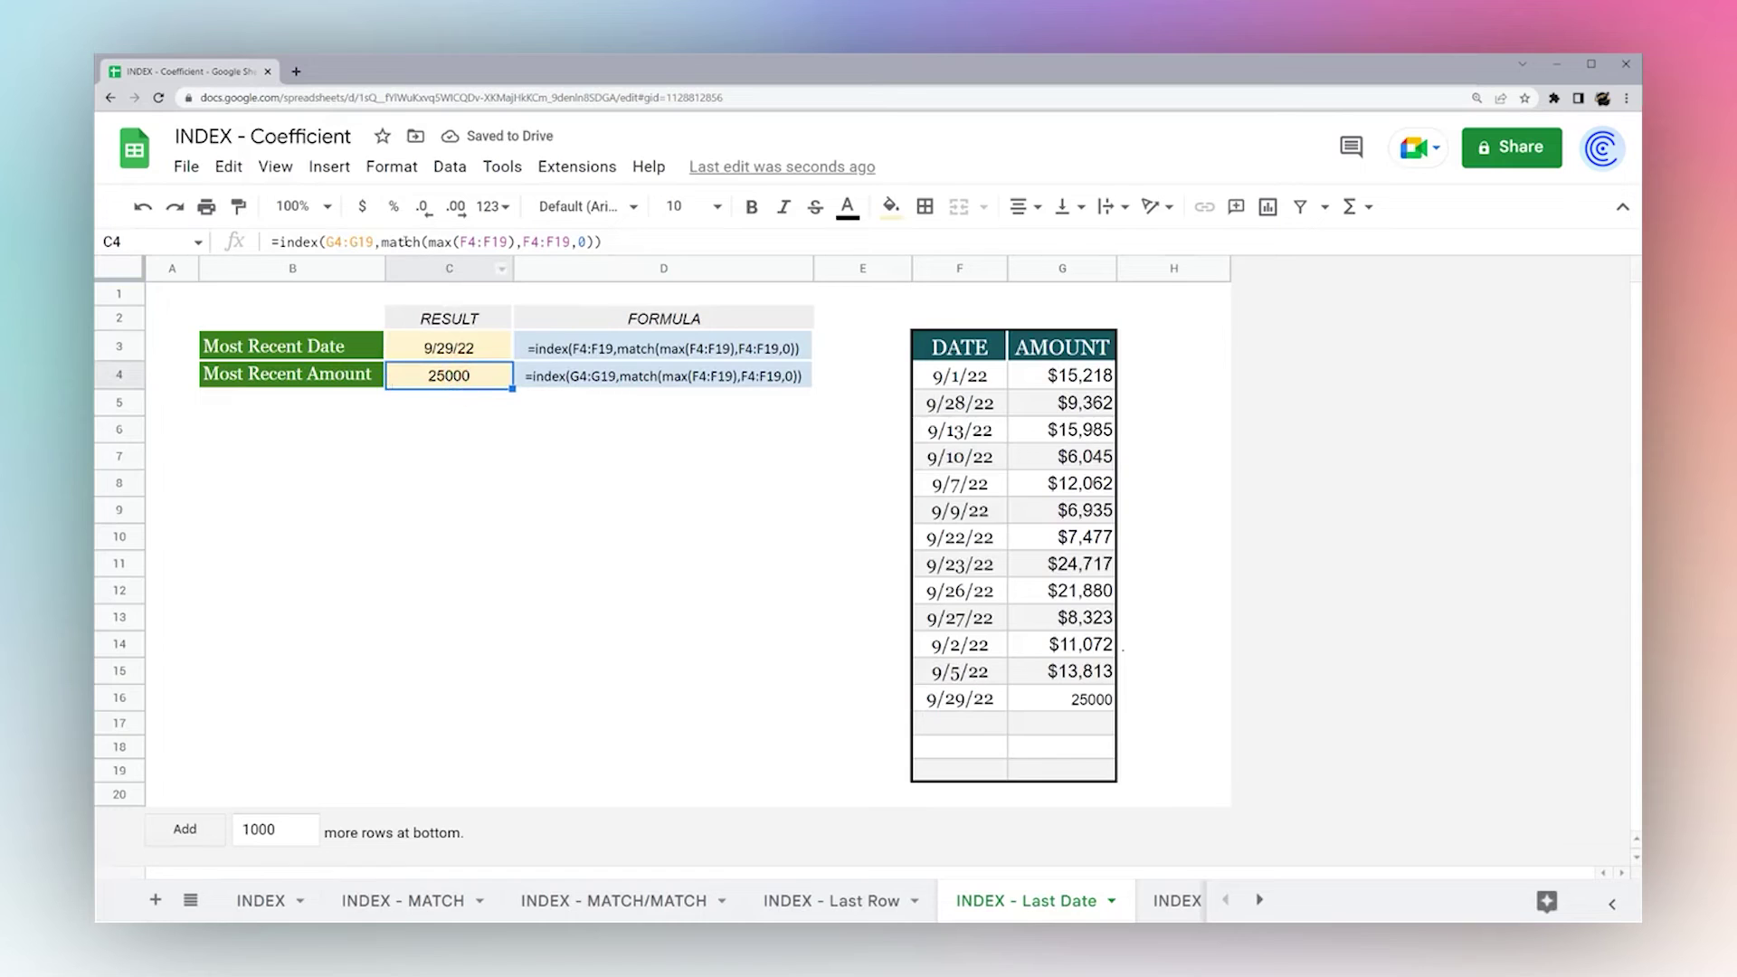
click(437, 240)
drag(429, 242, 515, 242)
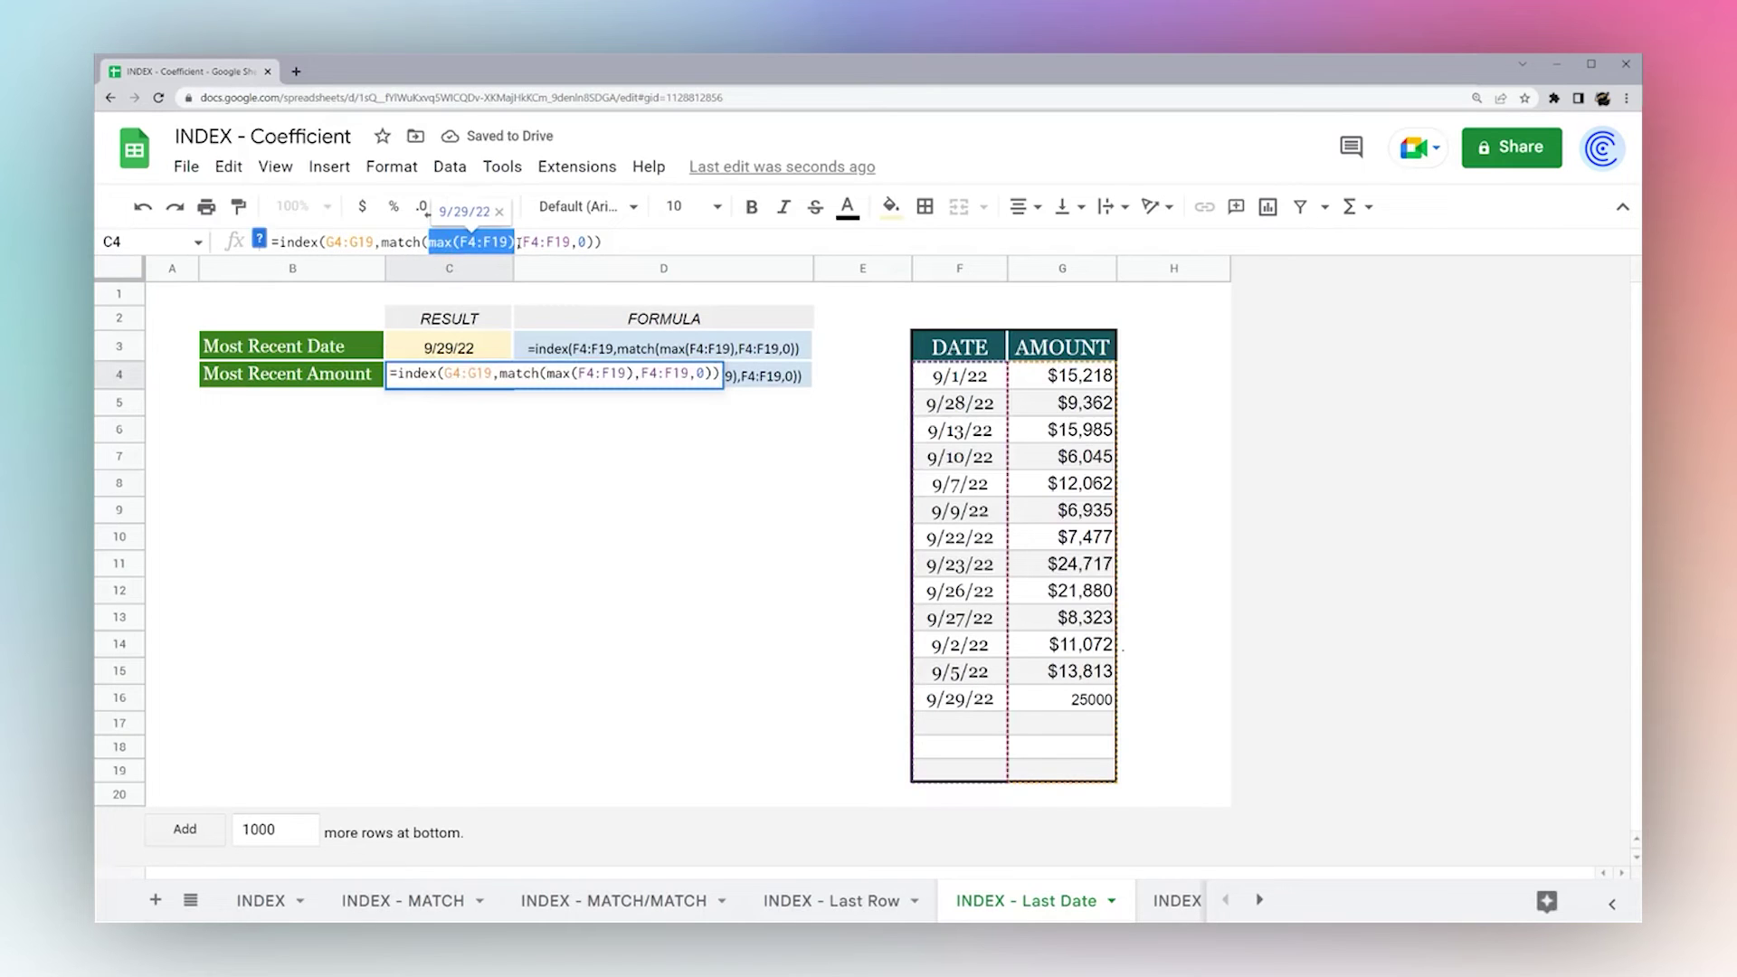
key(Escape)
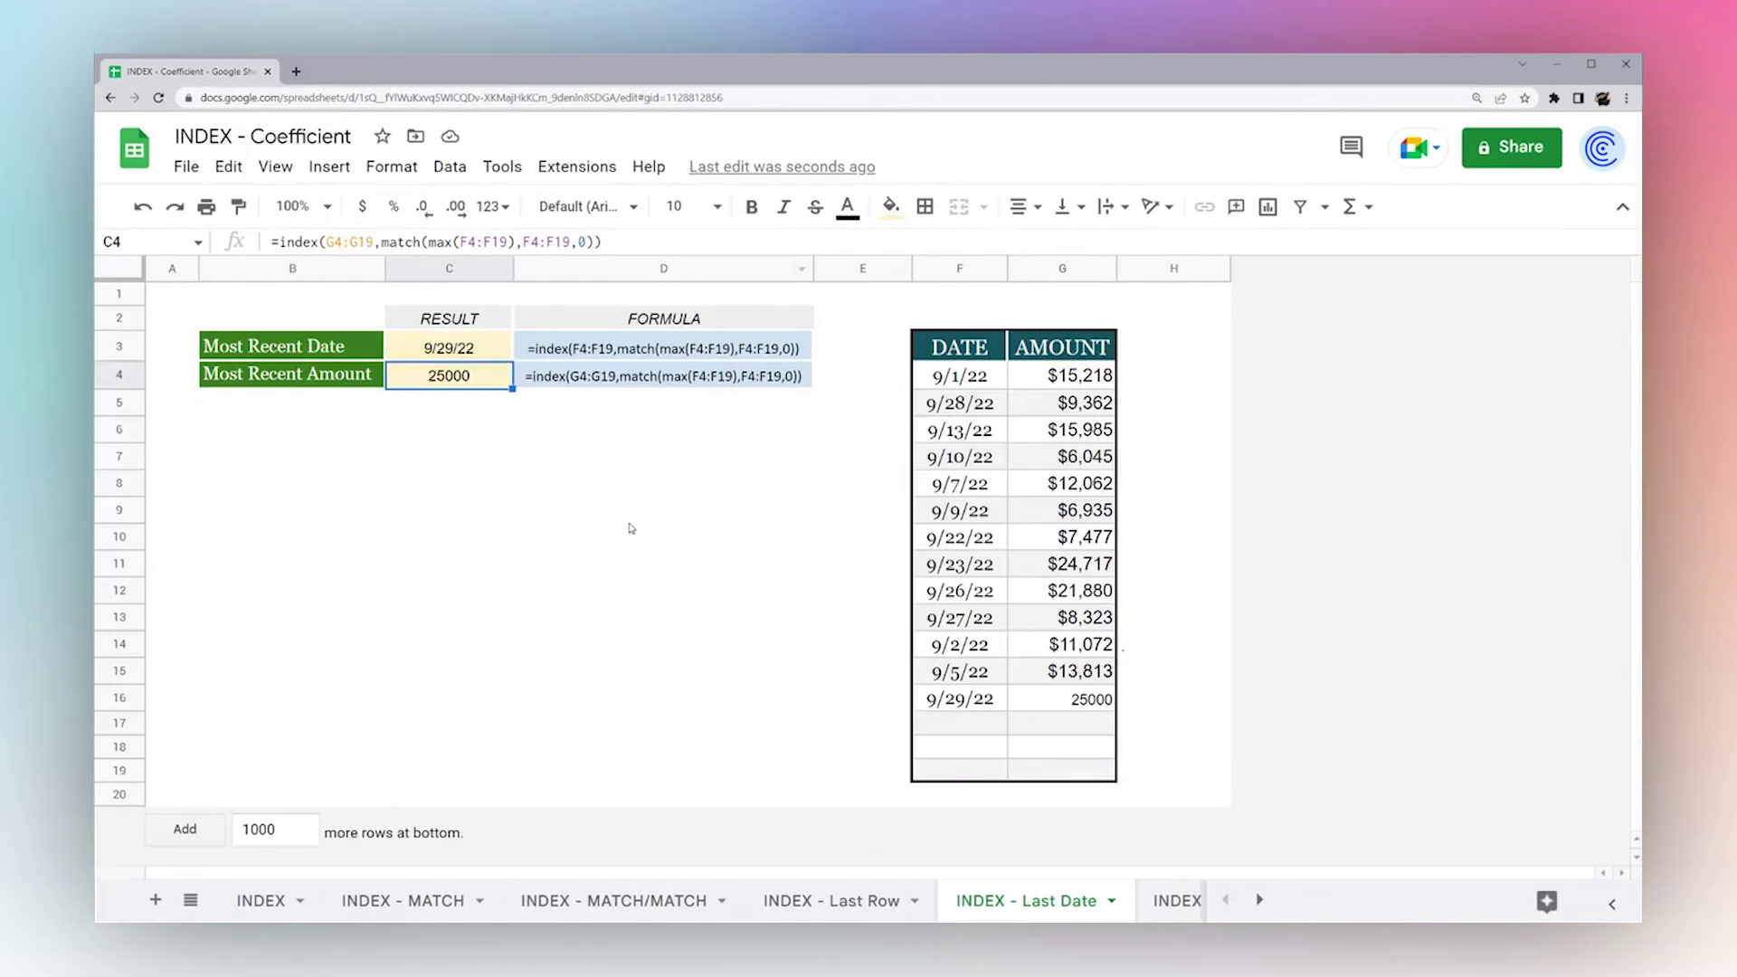
On the INDEX - ARRAYFORMULA sheet, inspect G3's arrayformula without changing it.
click(1176, 900)
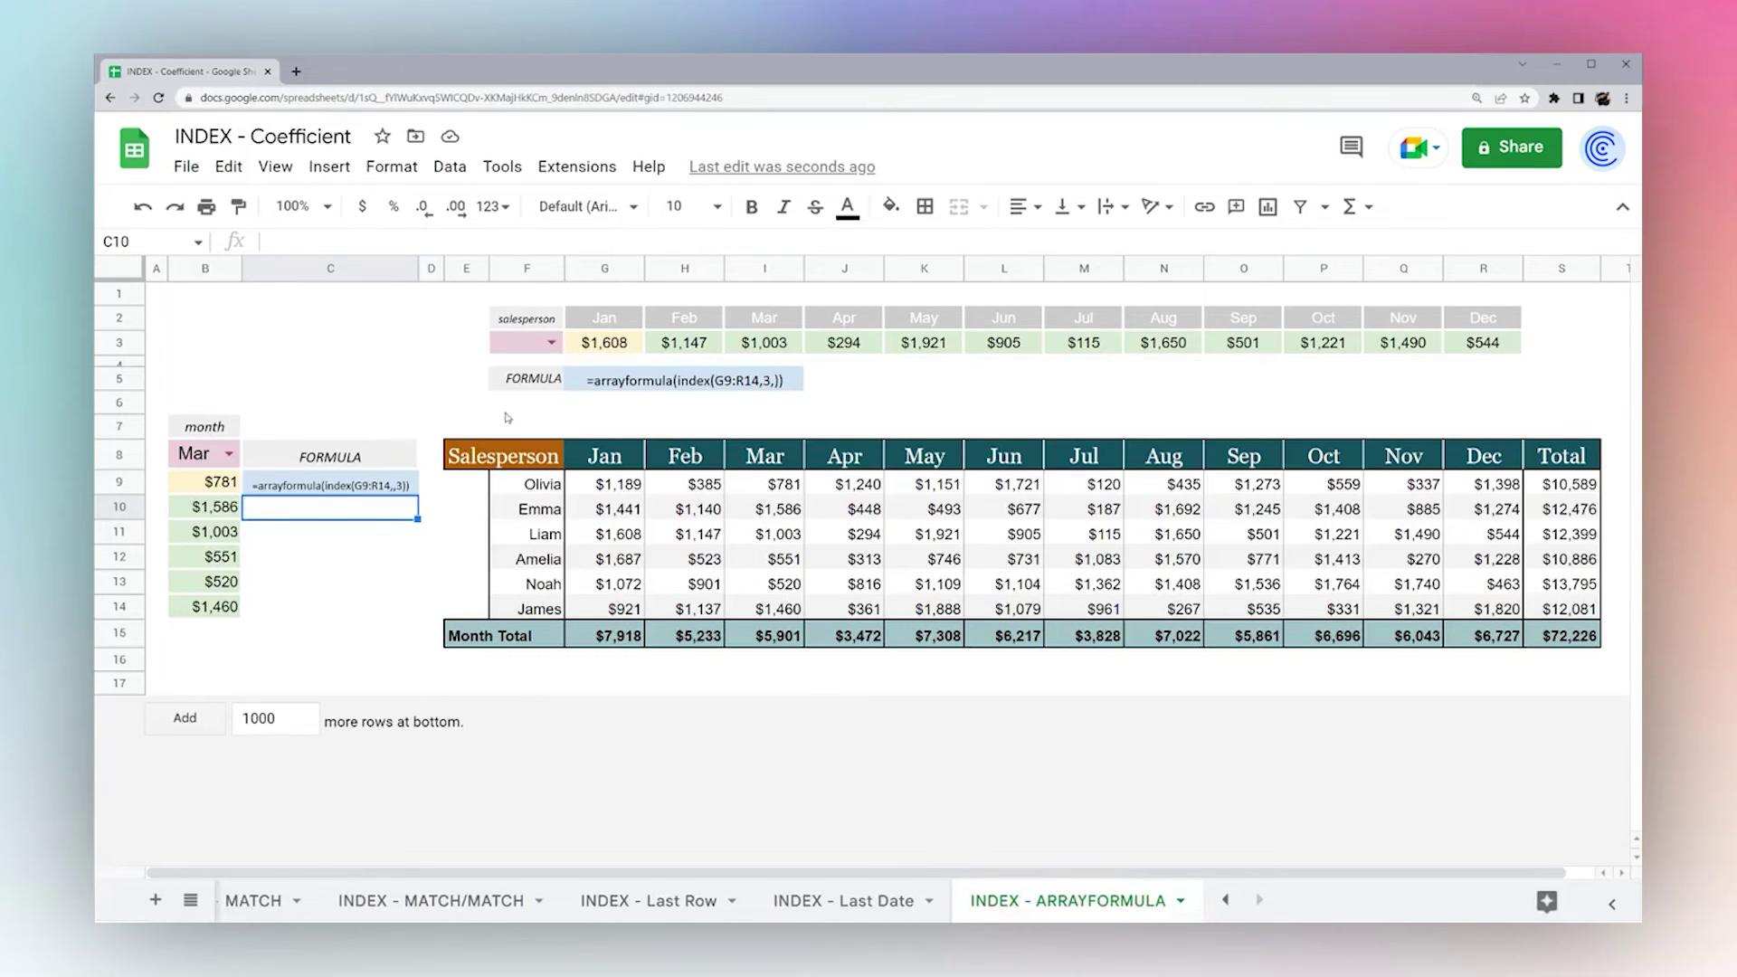
click(588, 344)
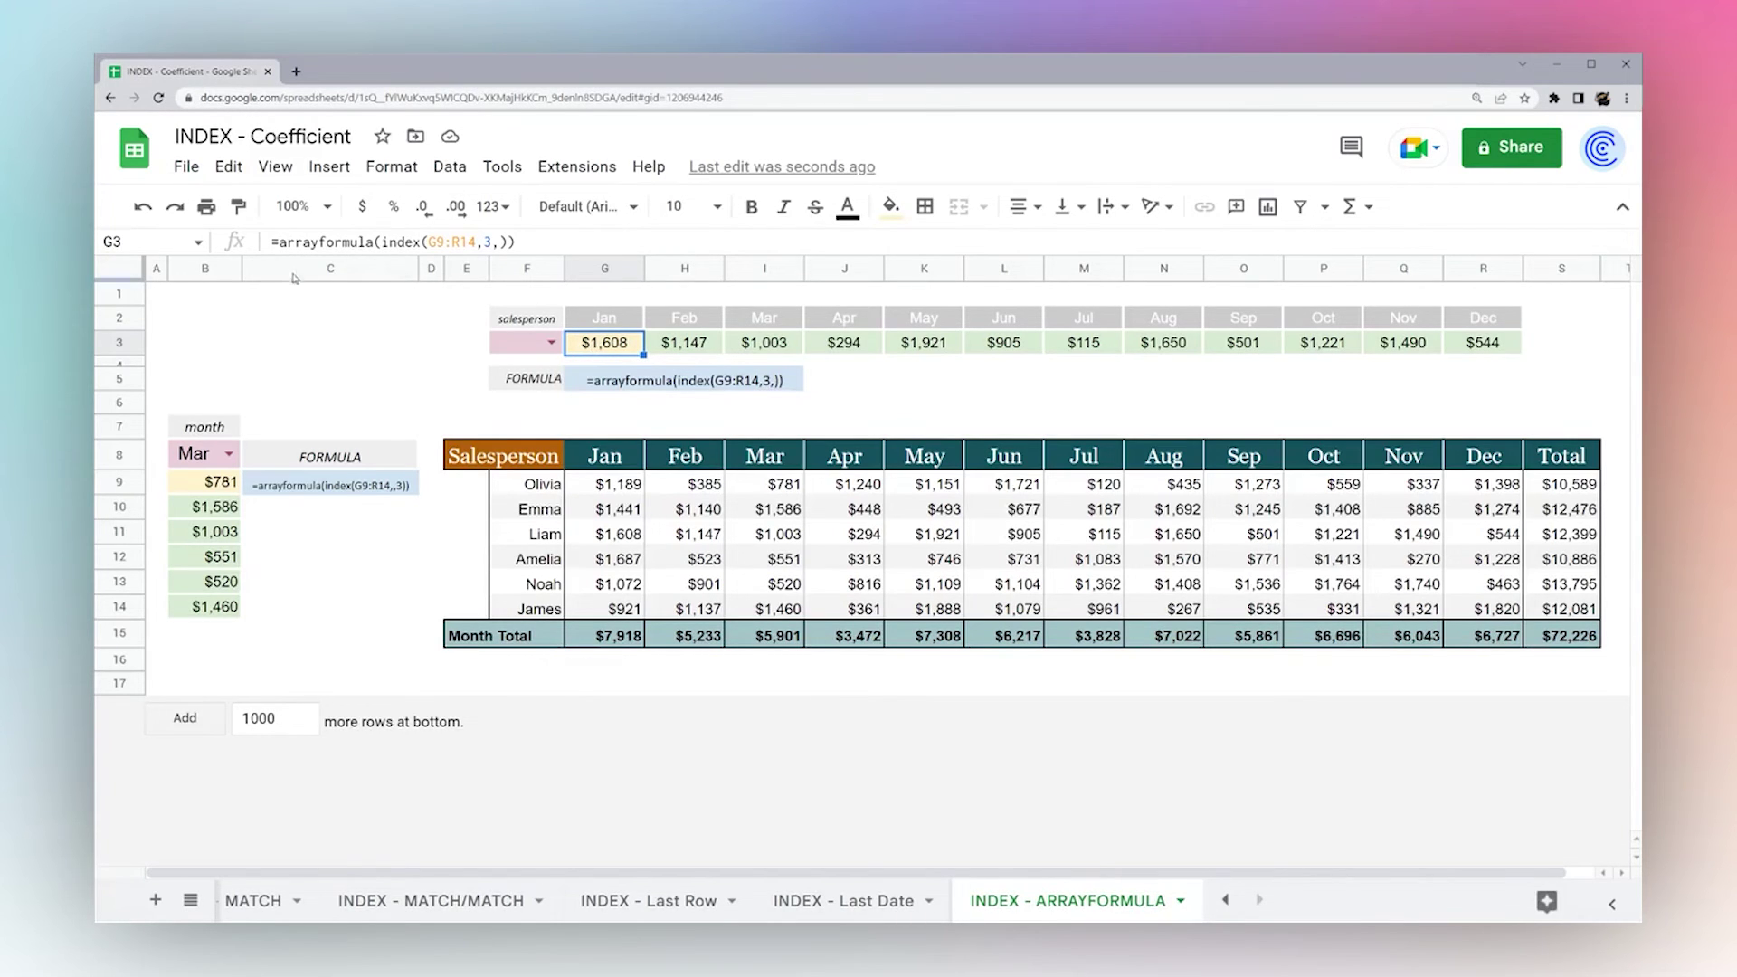
drag(275, 244, 373, 242)
click(380, 242)
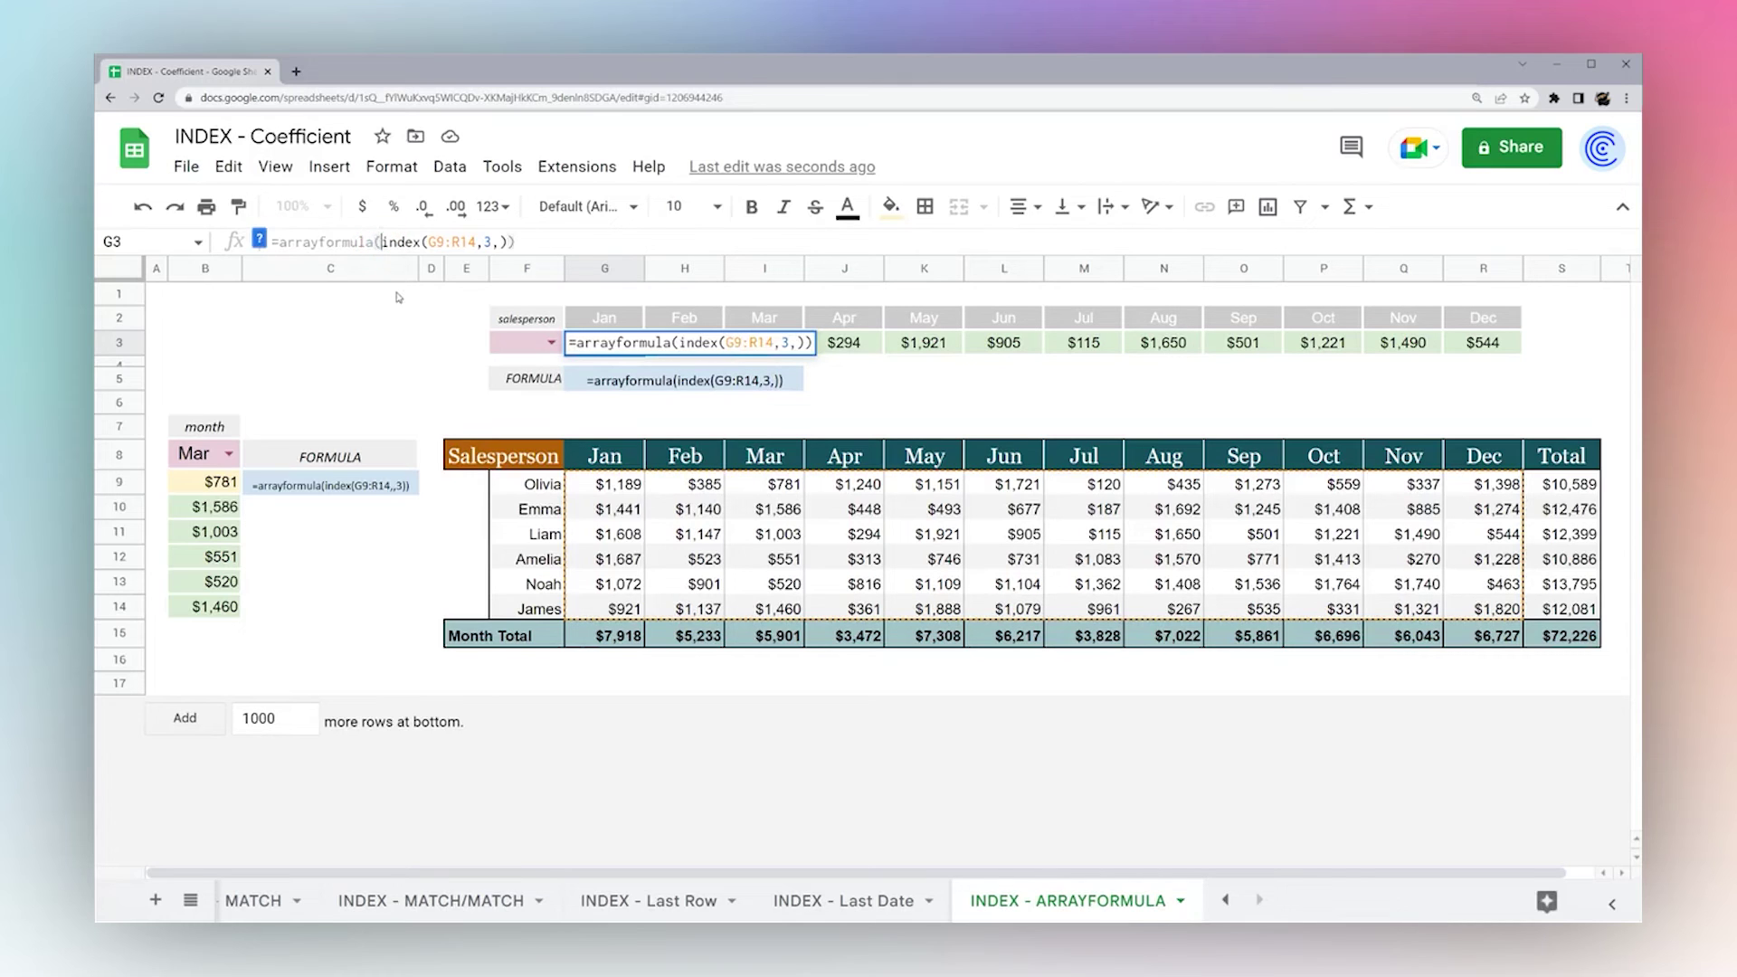
key(Escape)
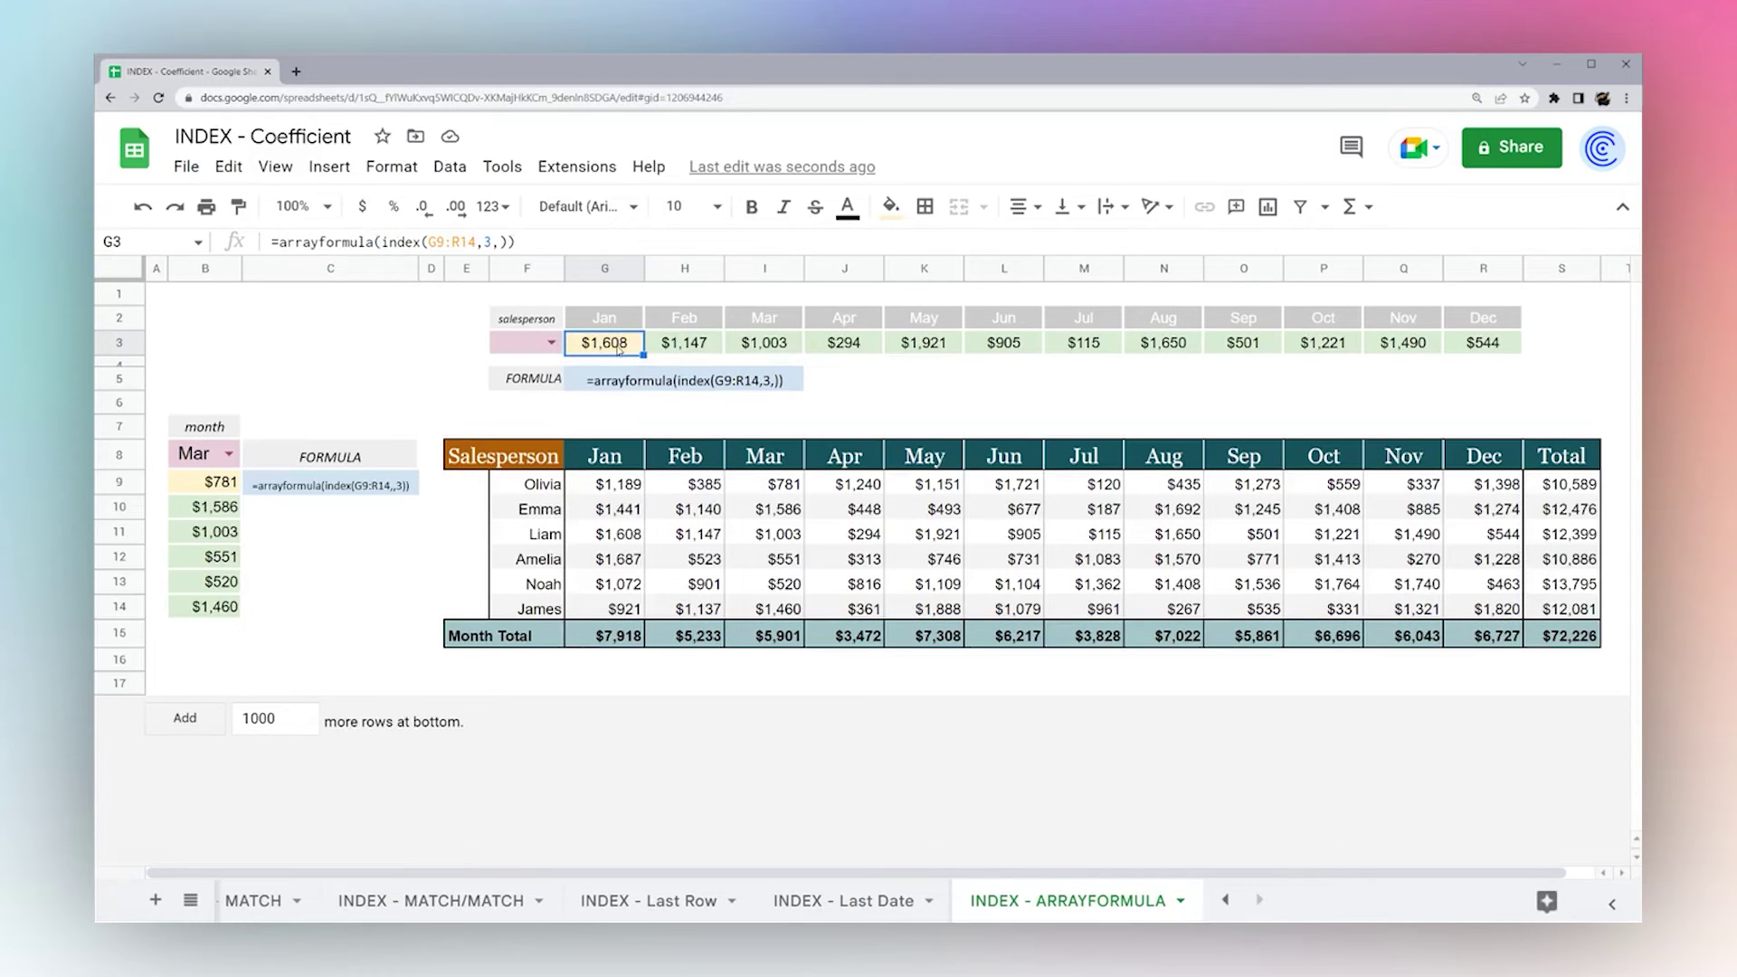
Clear the hardcoded value in H3 so G3's row-3 formula spills again.
click(213, 488)
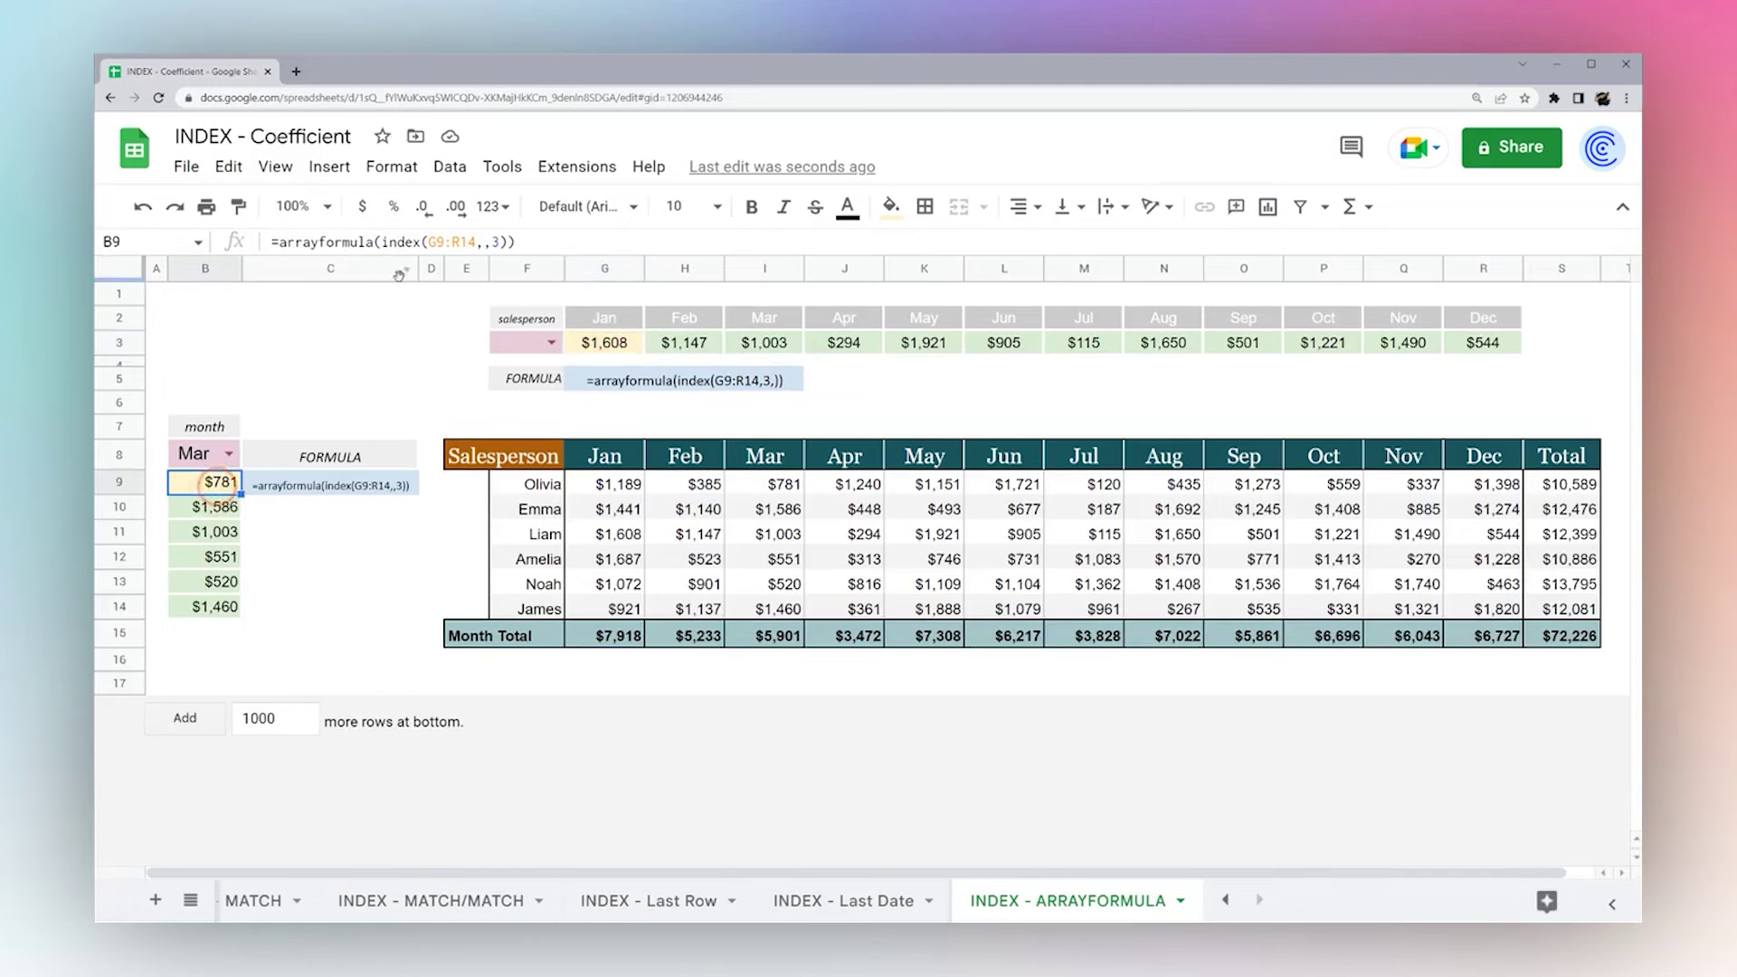
drag(664, 344, 1475, 349)
click(704, 348)
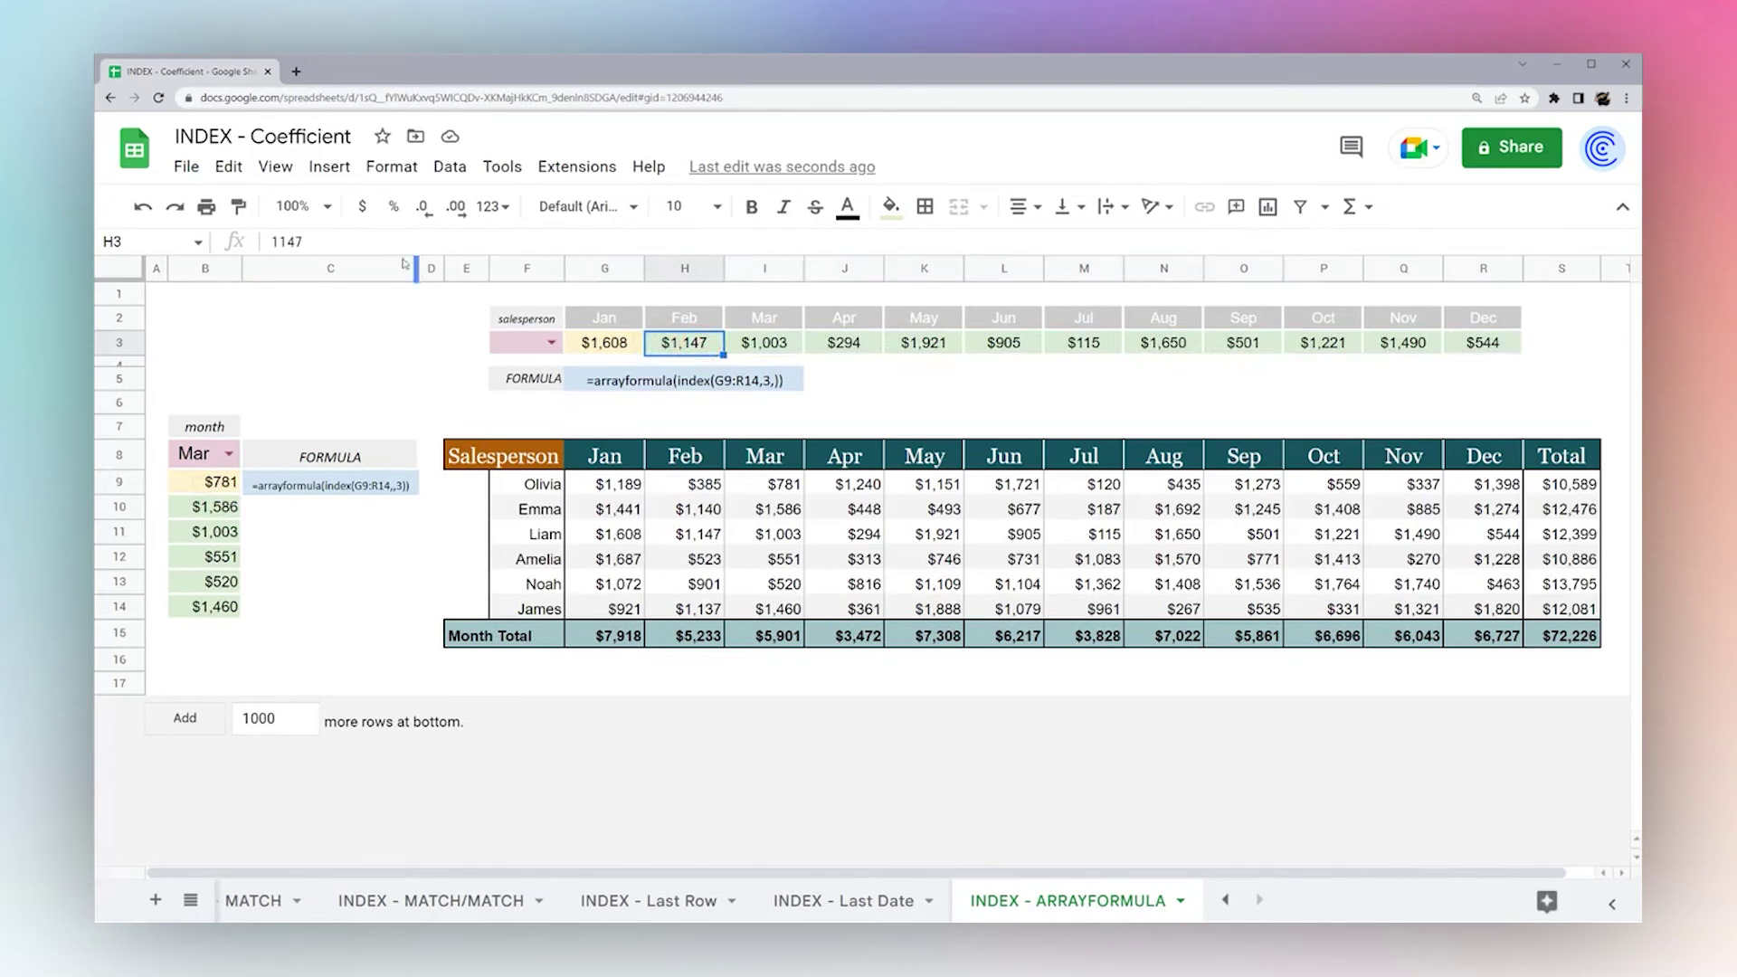
double_click(288, 241)
key(BackSpace)
key(Return)
Show G3's formula as text with a leading apostrophe, then remove the apostrophe to restore it.
click(597, 340)
drag(536, 239, 149, 225)
click(275, 242)
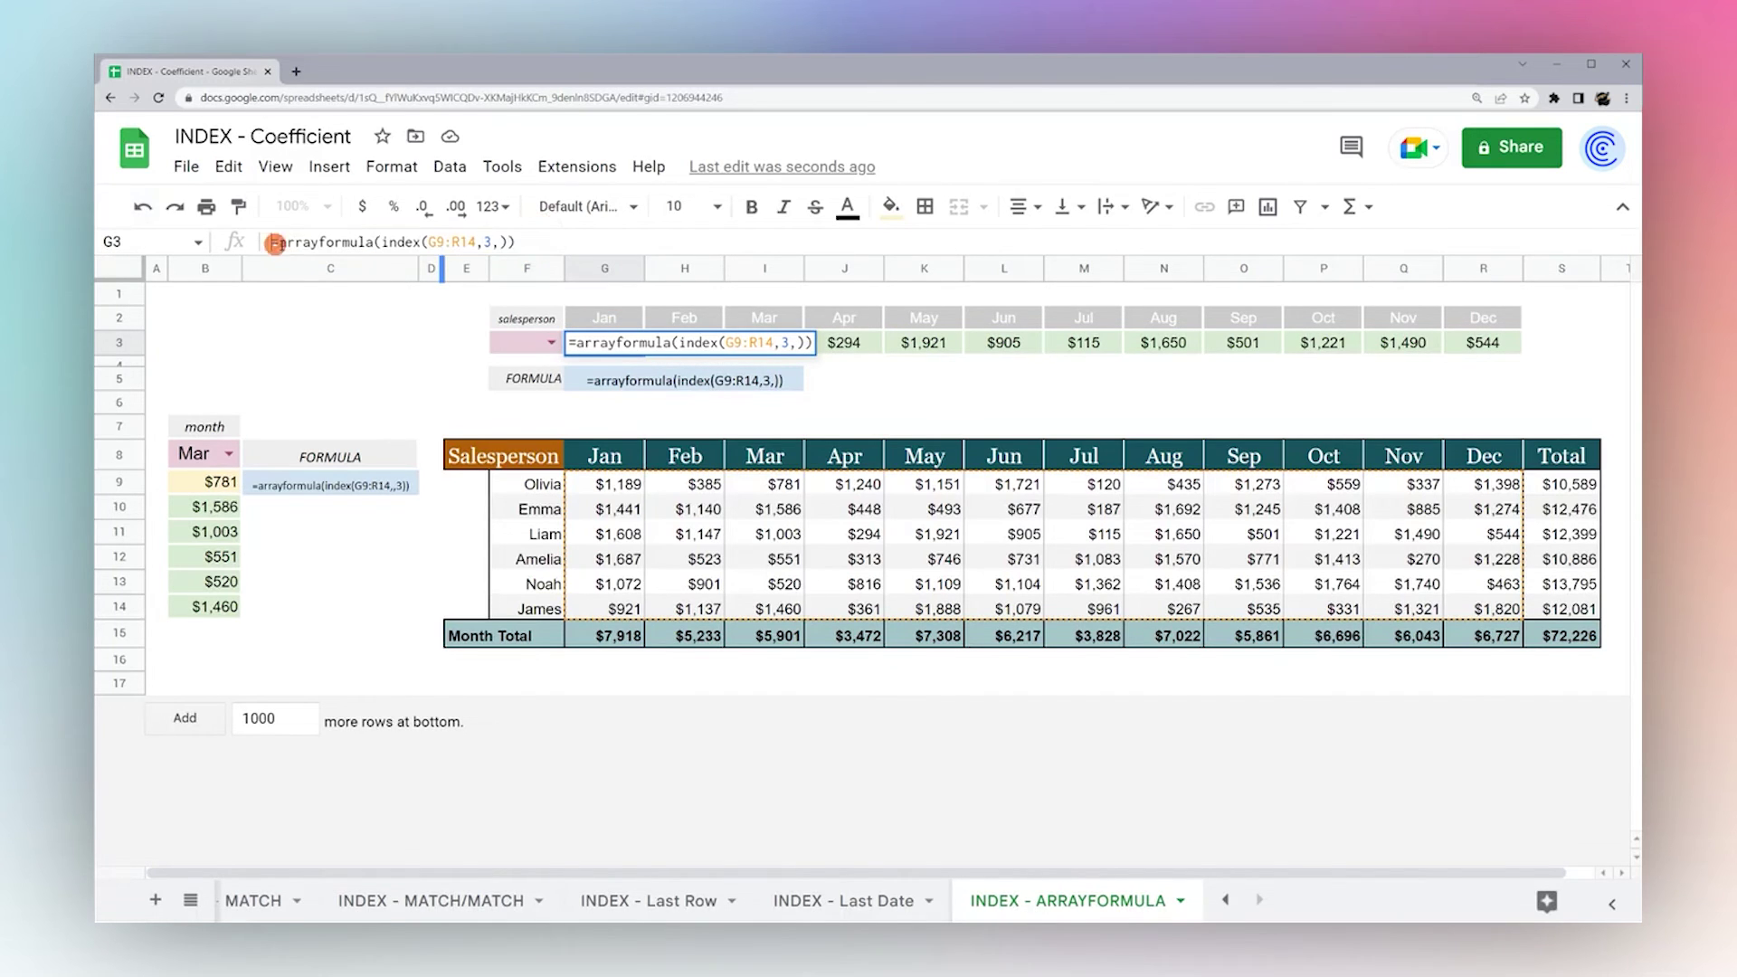
text(')
key(Return)
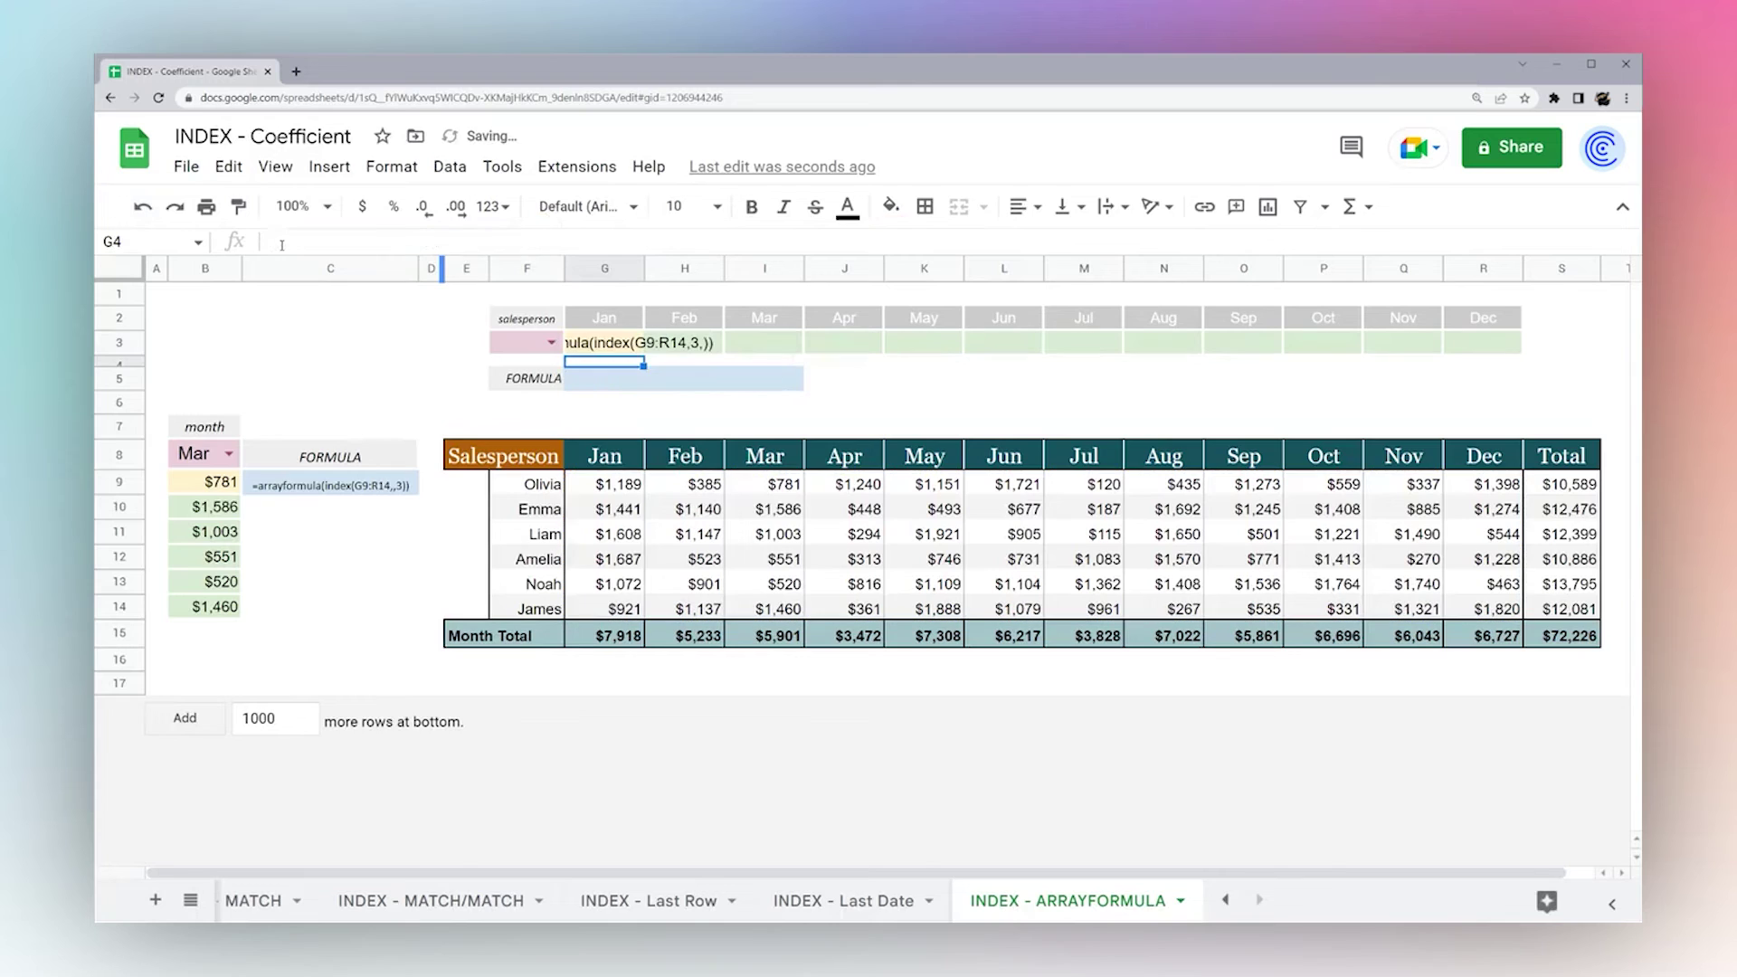
click(598, 344)
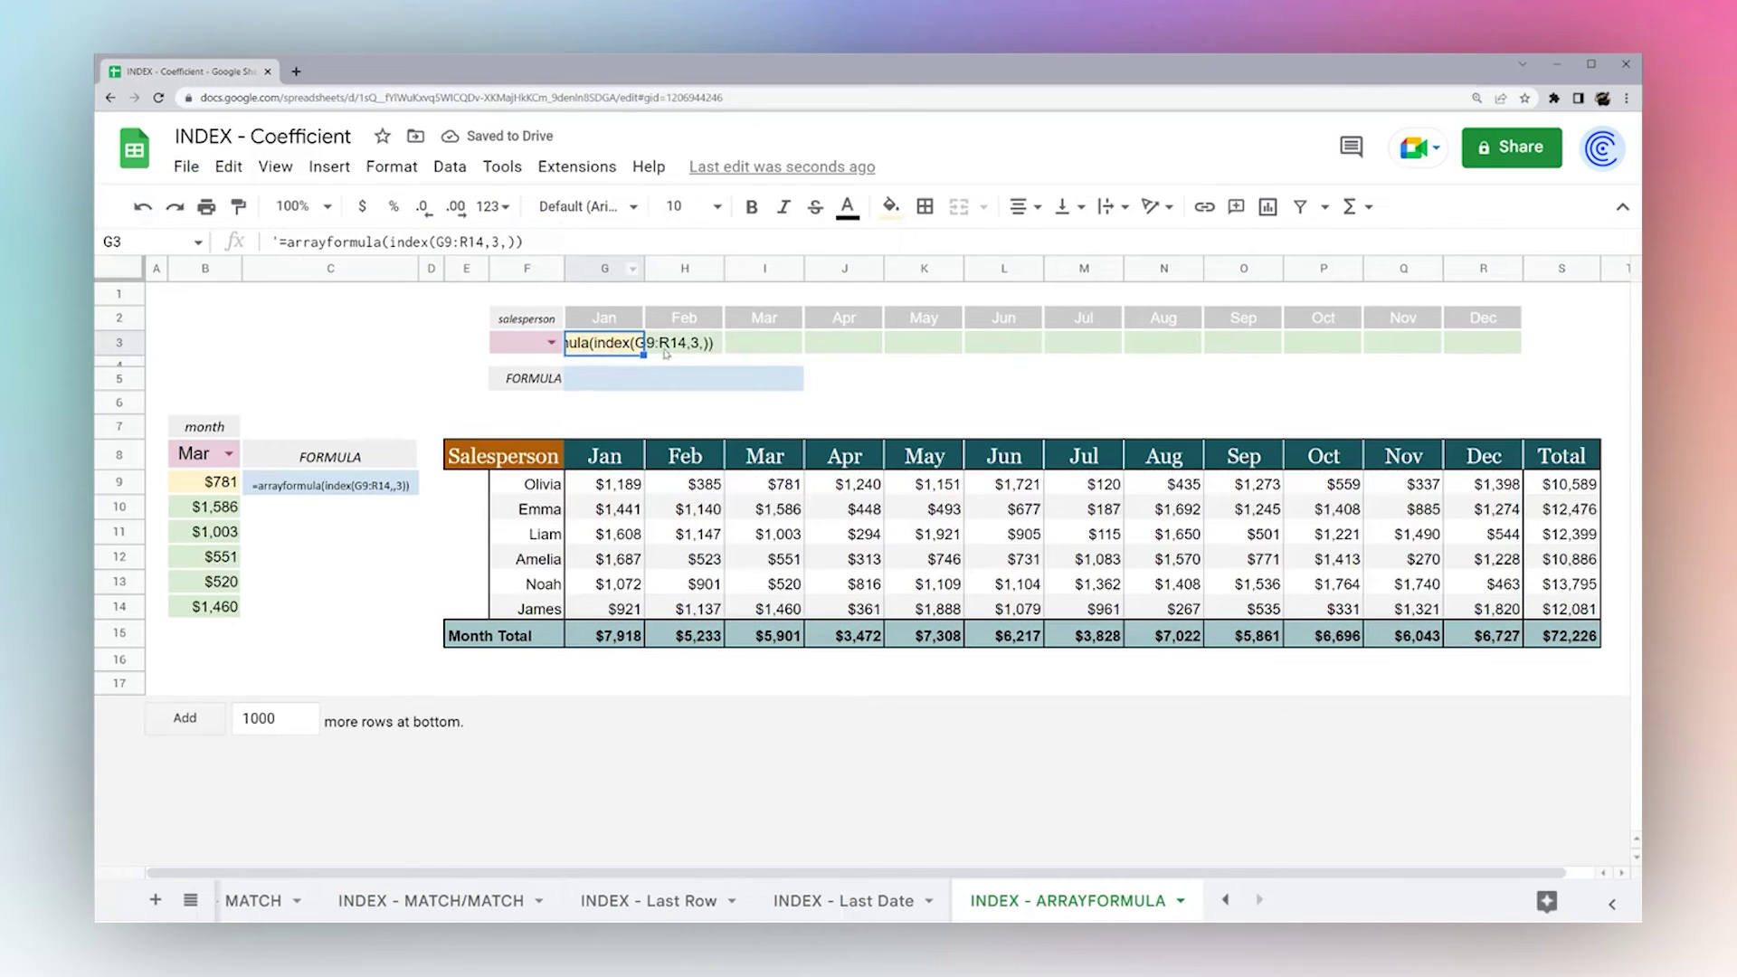
click(275, 241)
key(BackSpace)
key(Return)
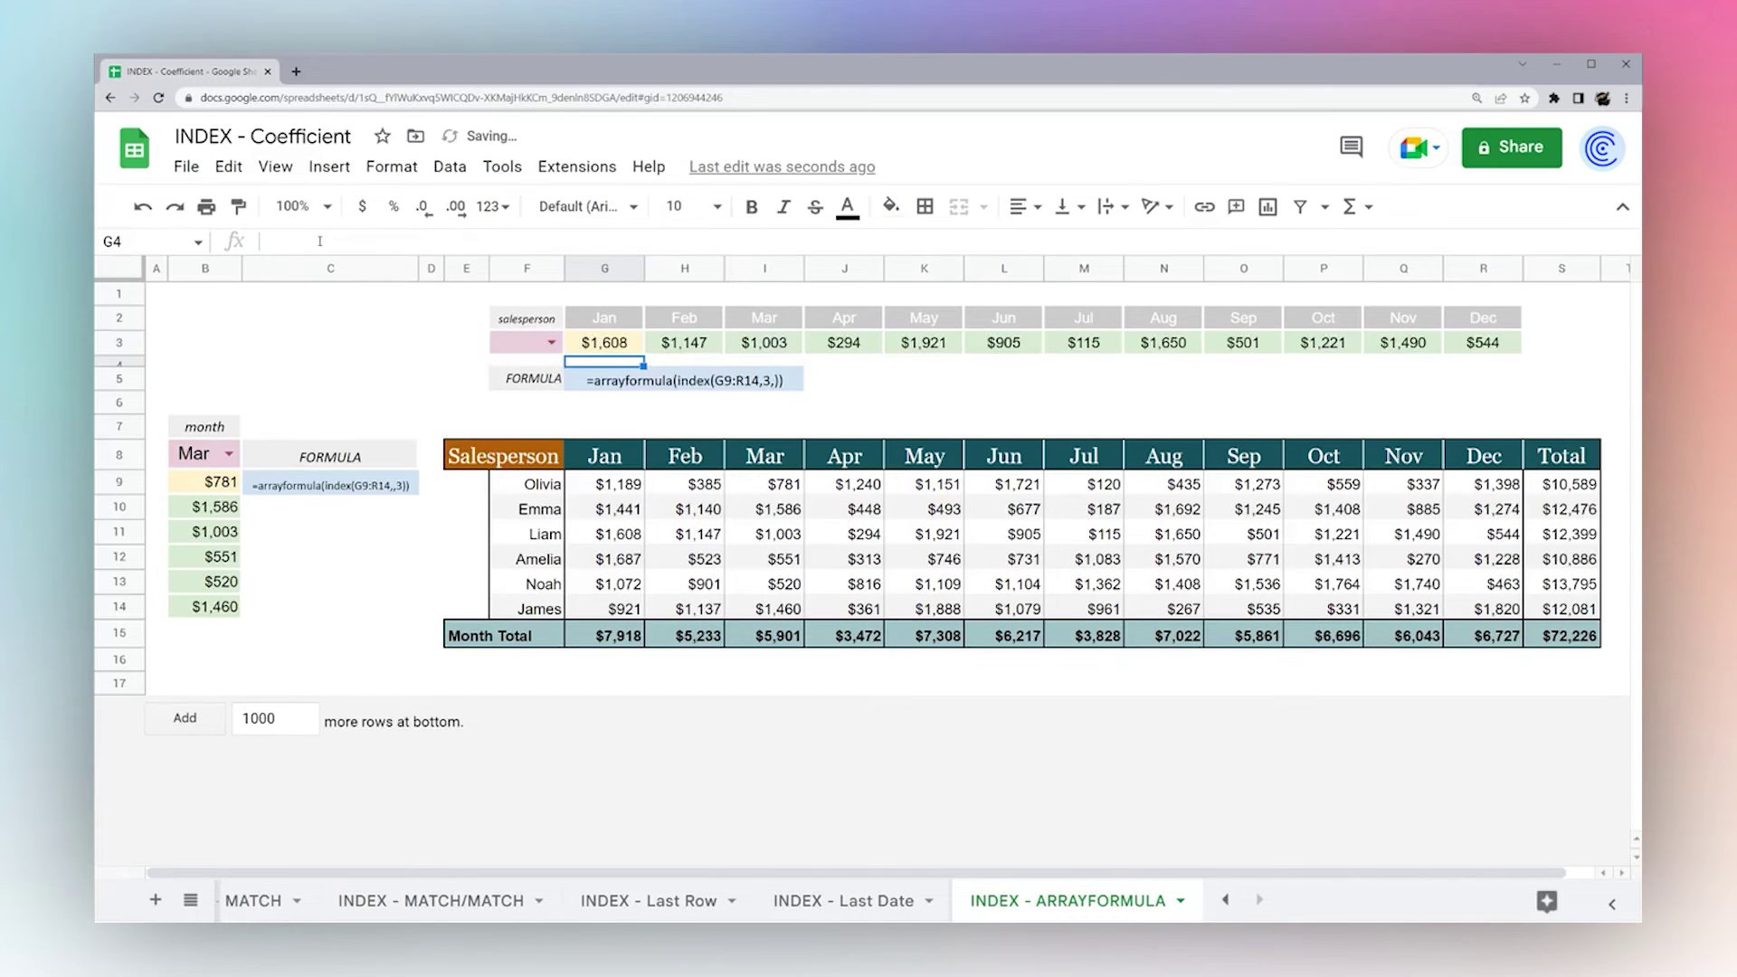
Rebuild G3 as =arrayformula(index(G9:R14,3,)) to return row 3 of the sales table.
click(623, 343)
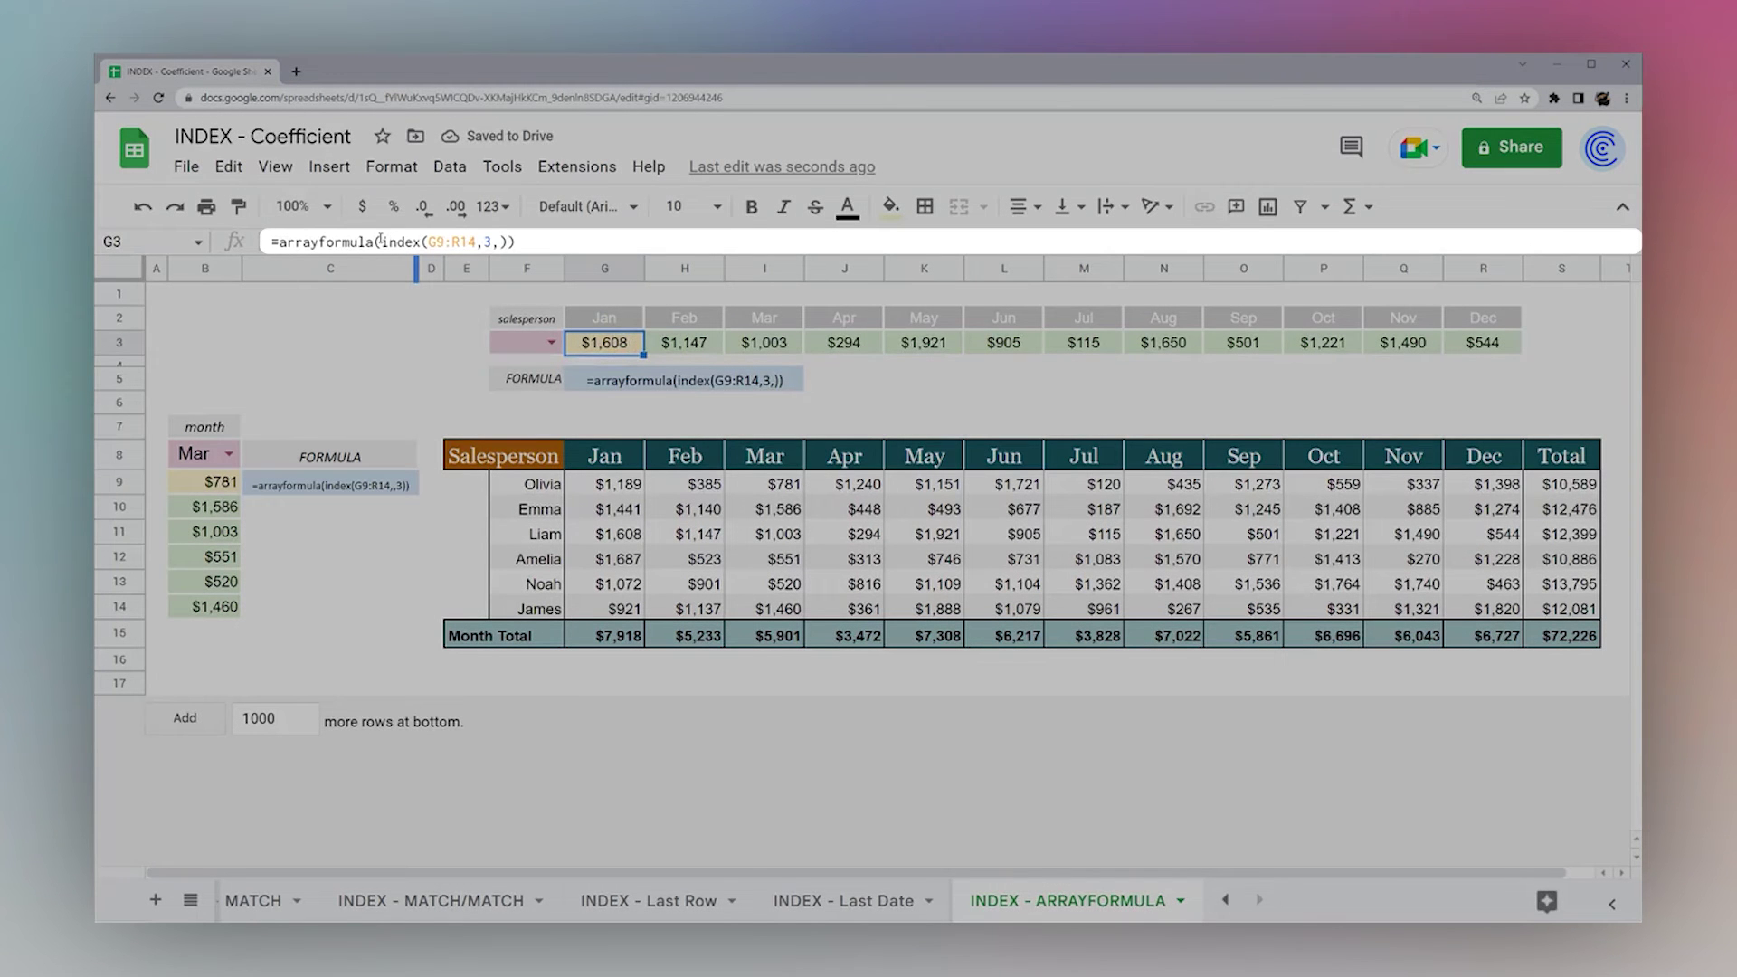
drag(380, 241, 509, 242)
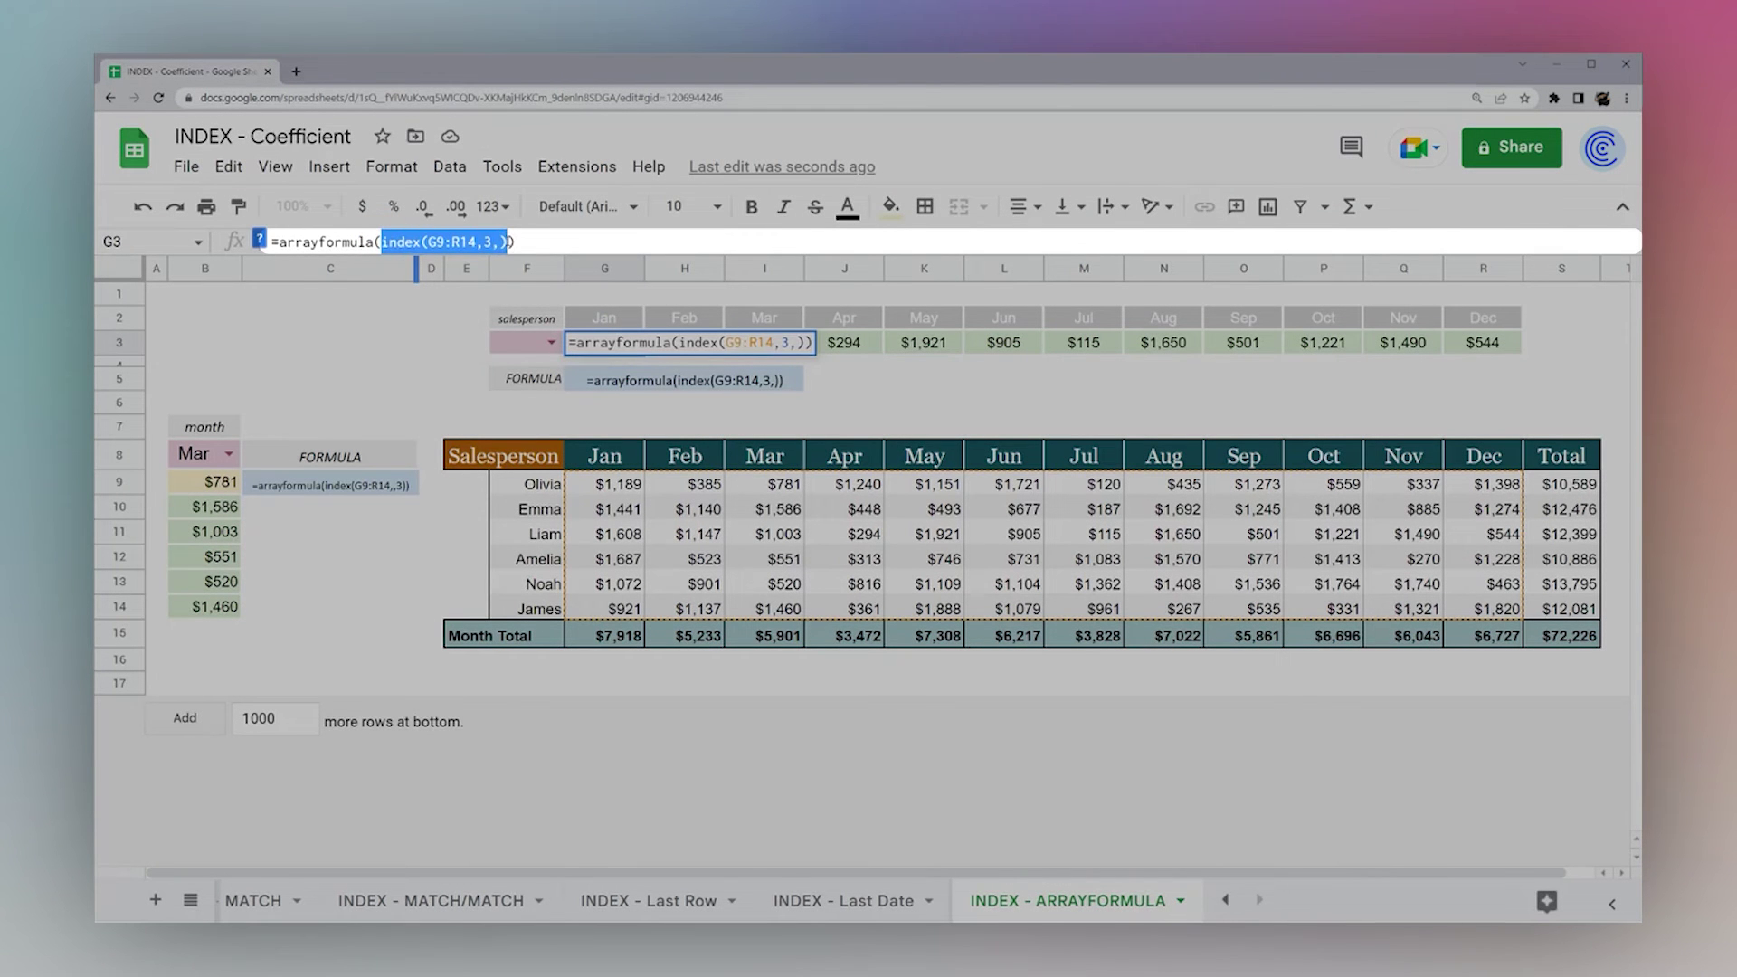
key(ctrl+x)
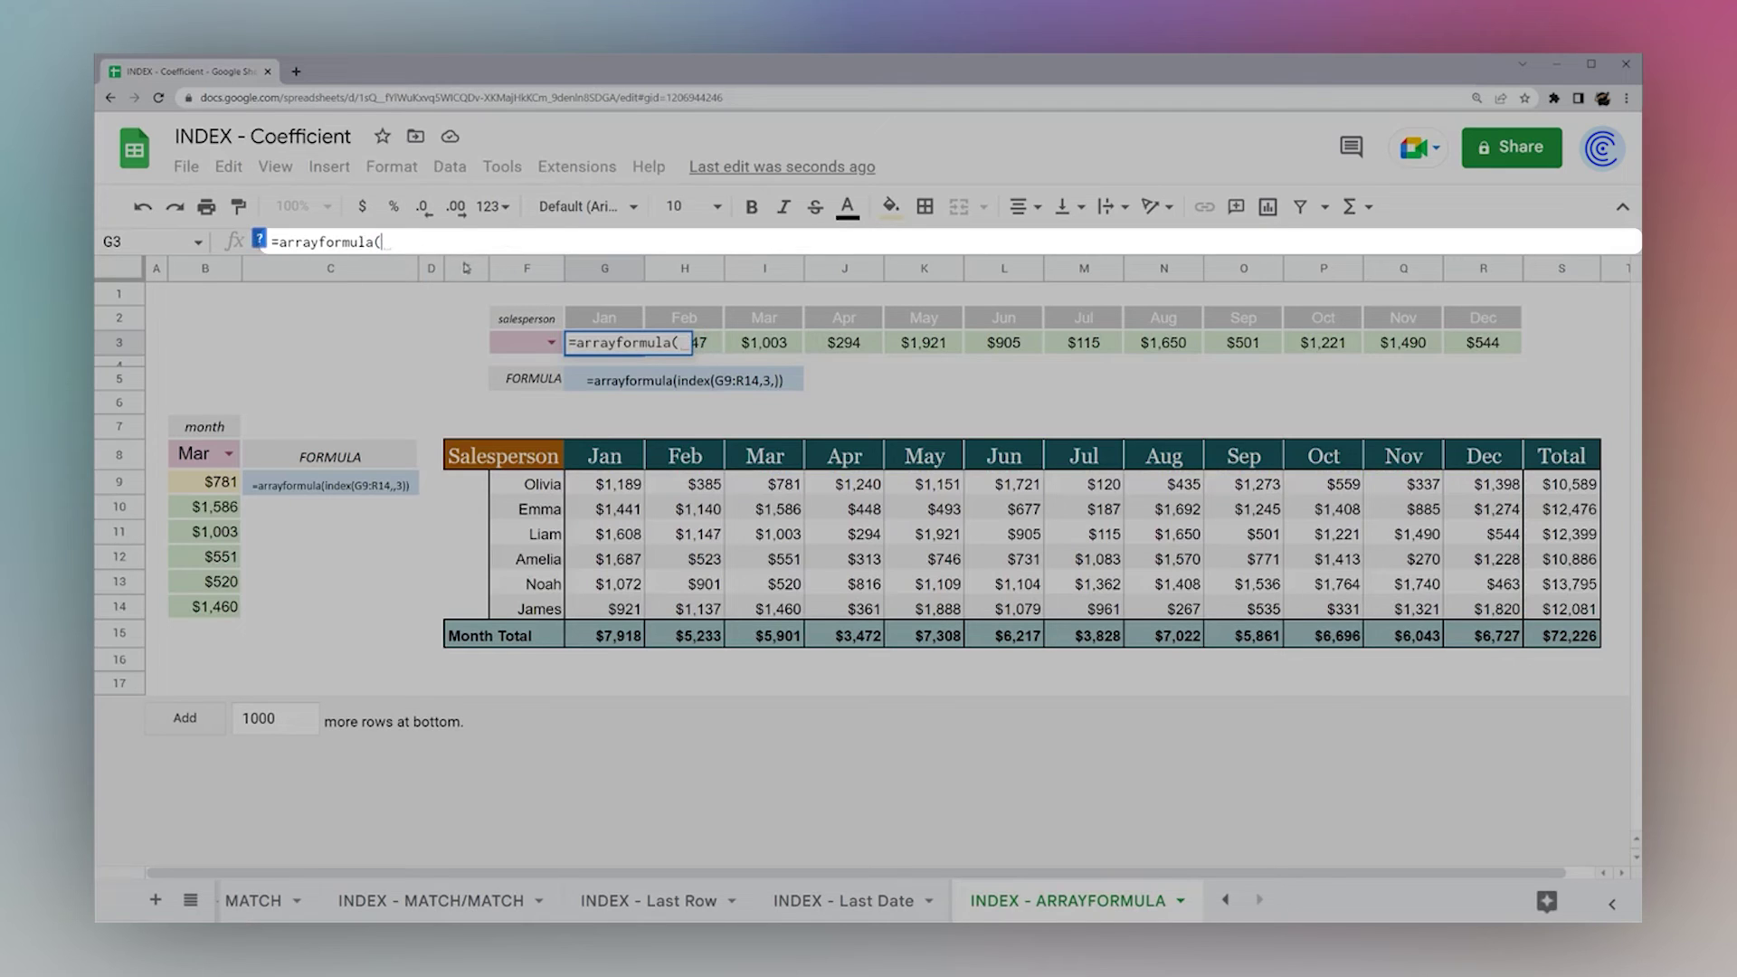
text(index()
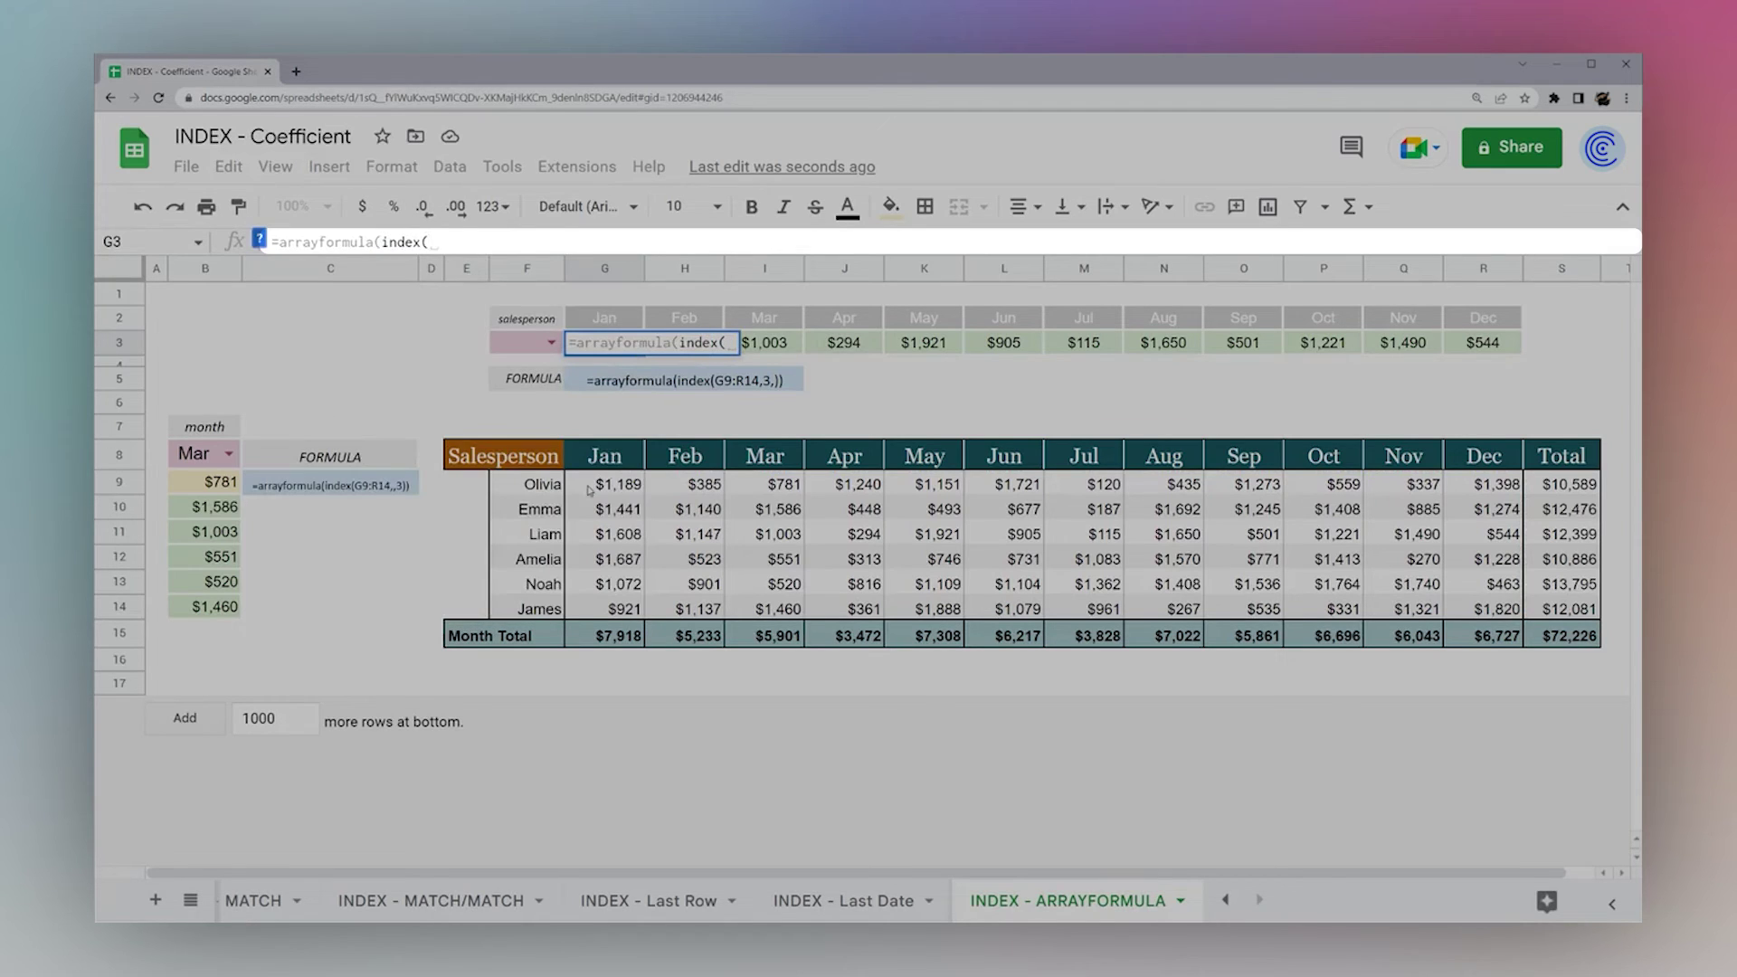
drag(589, 491, 1490, 618)
text(,)
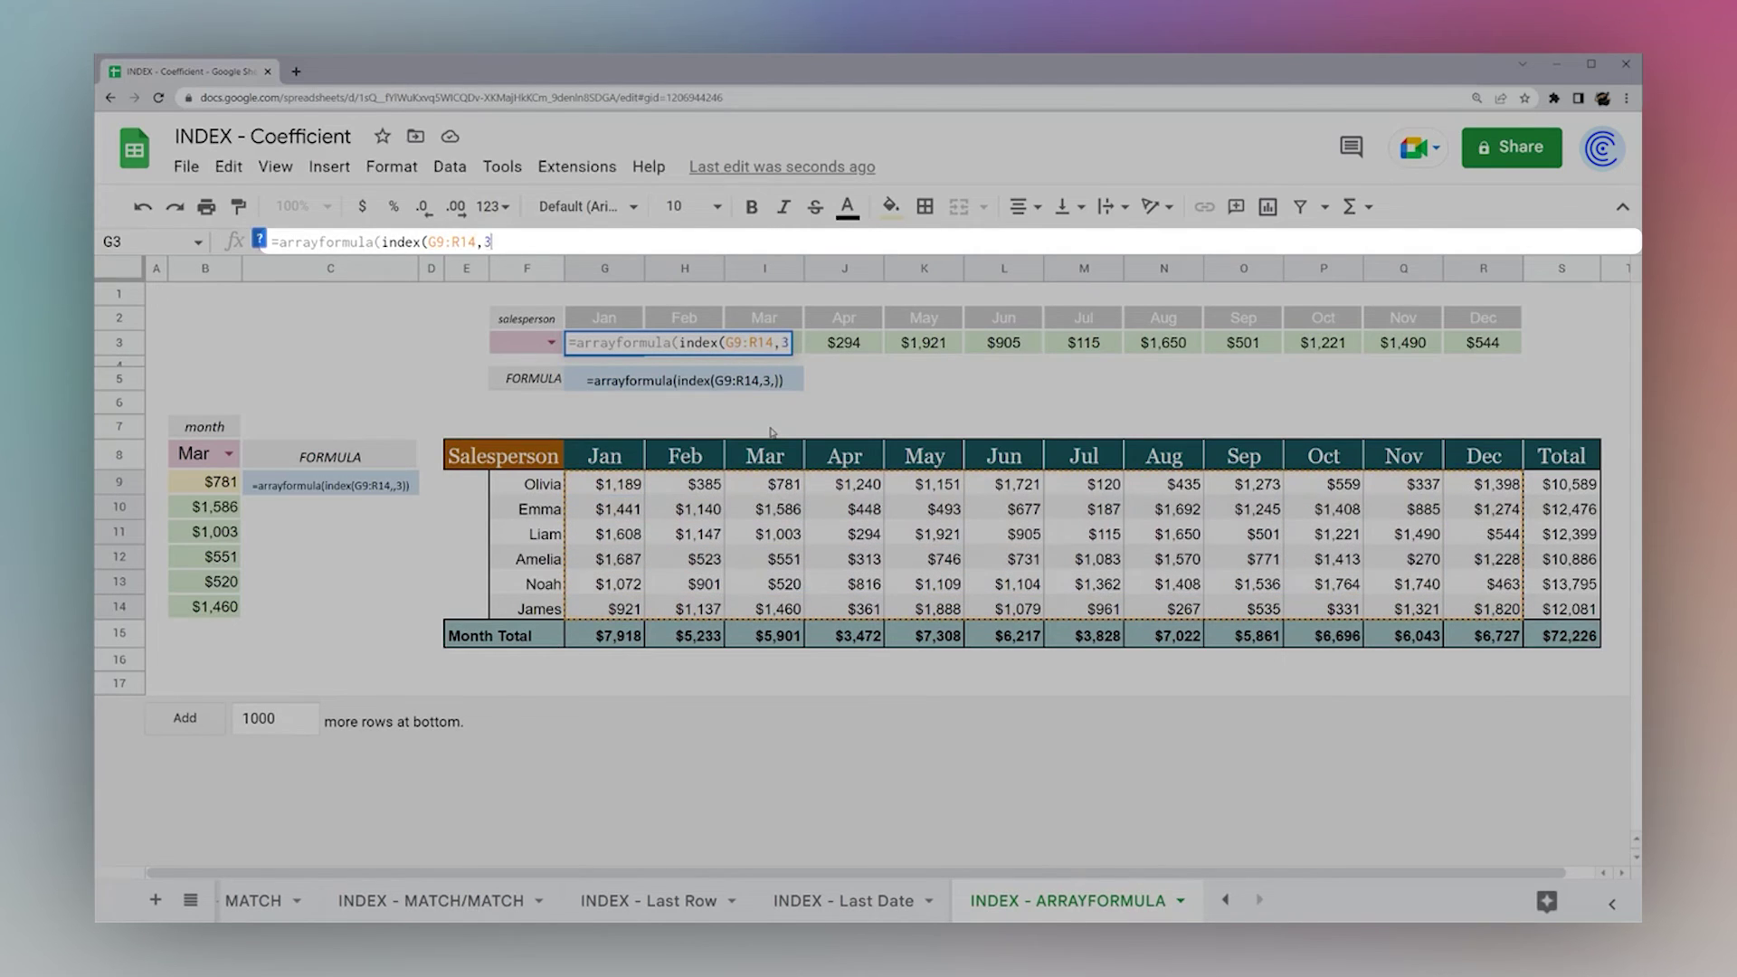
text(3,))
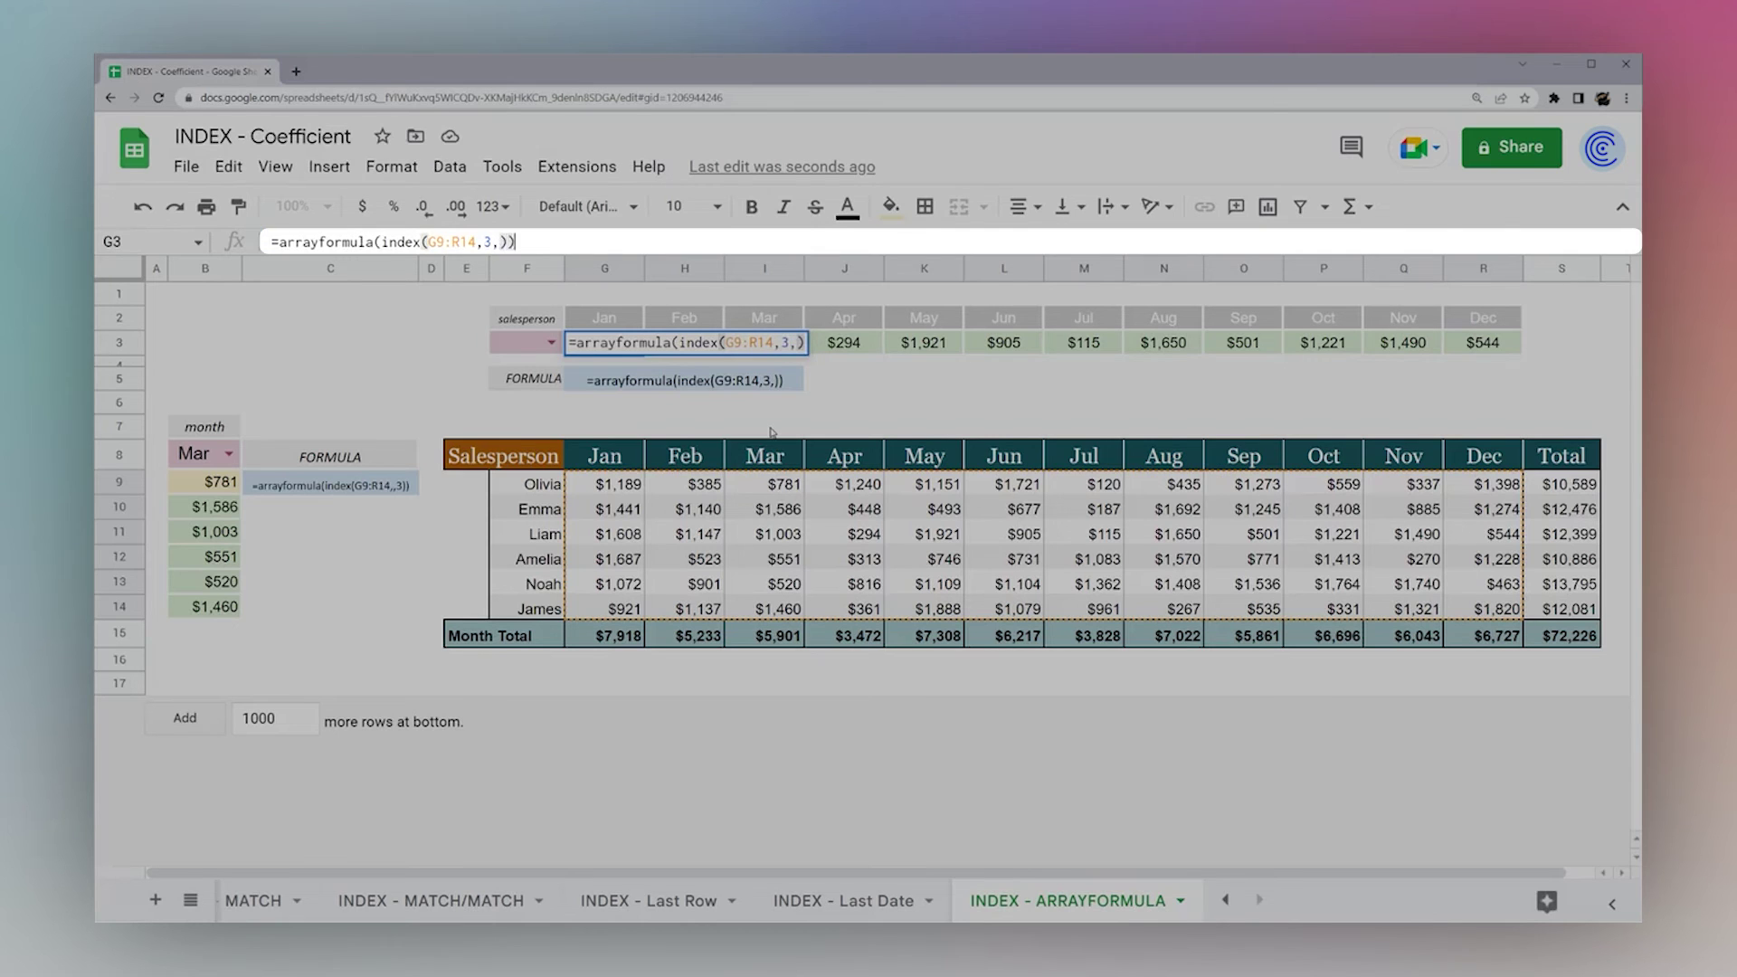
key(Return)
Add a column argument of 2 to G3, then remove it so the whole row returns.
click(615, 342)
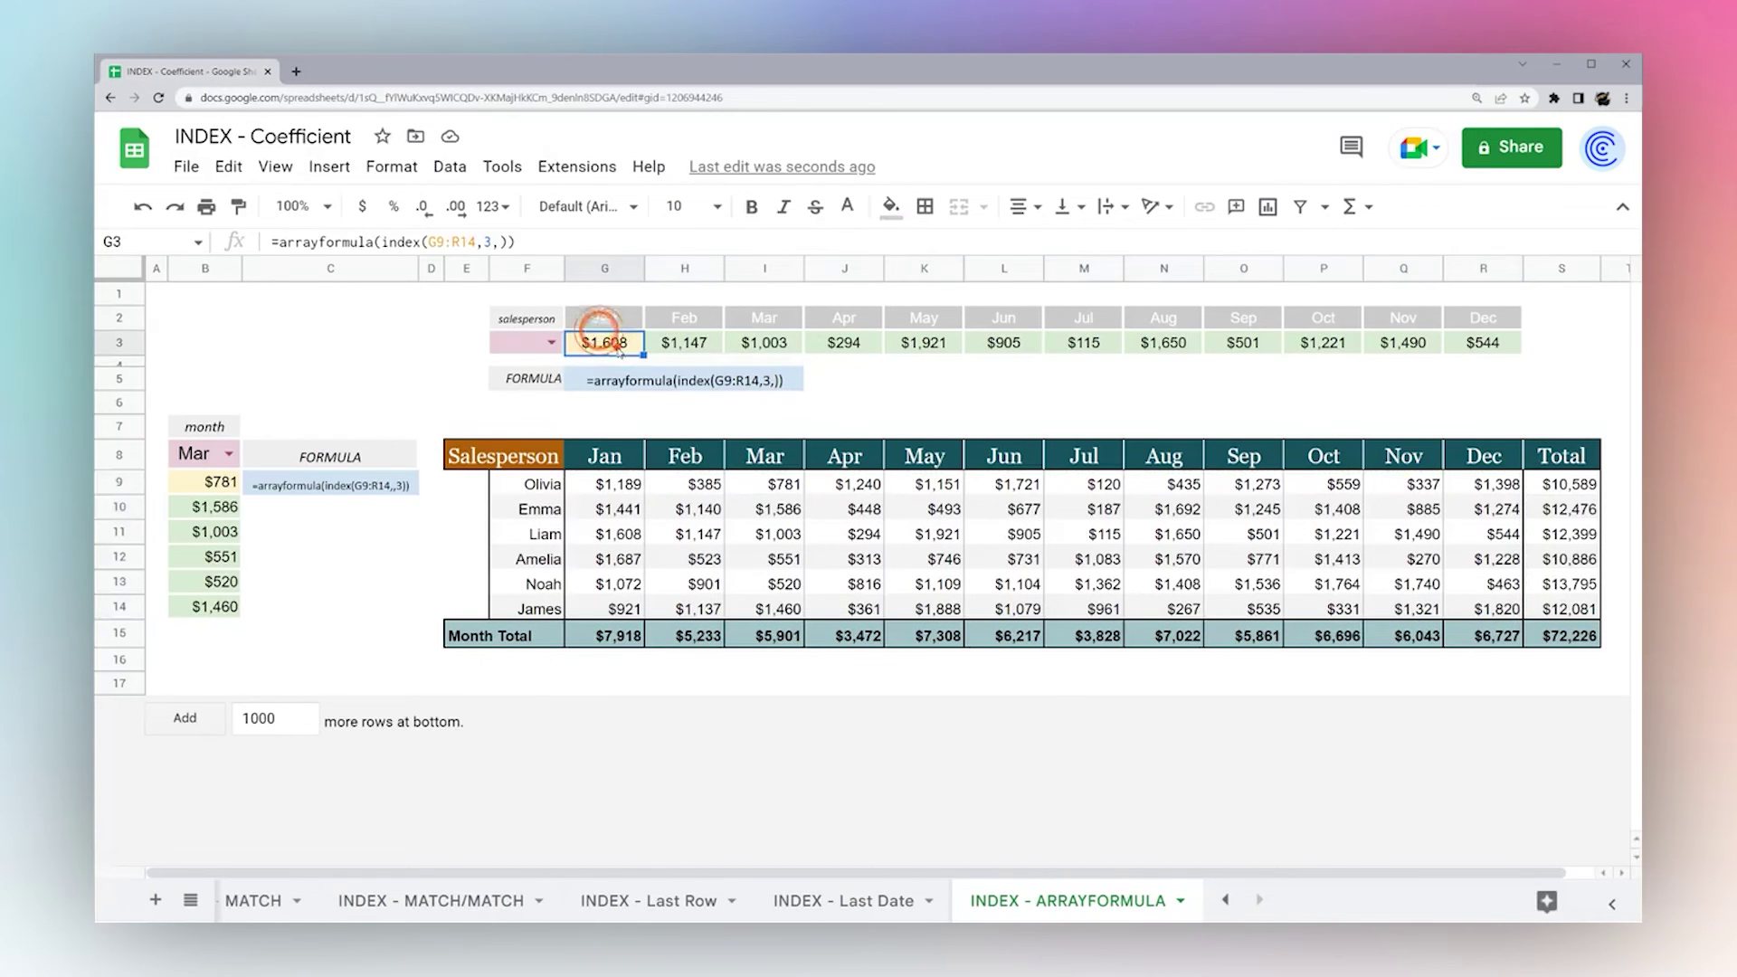
click(502, 243)
text(2)
key(Return)
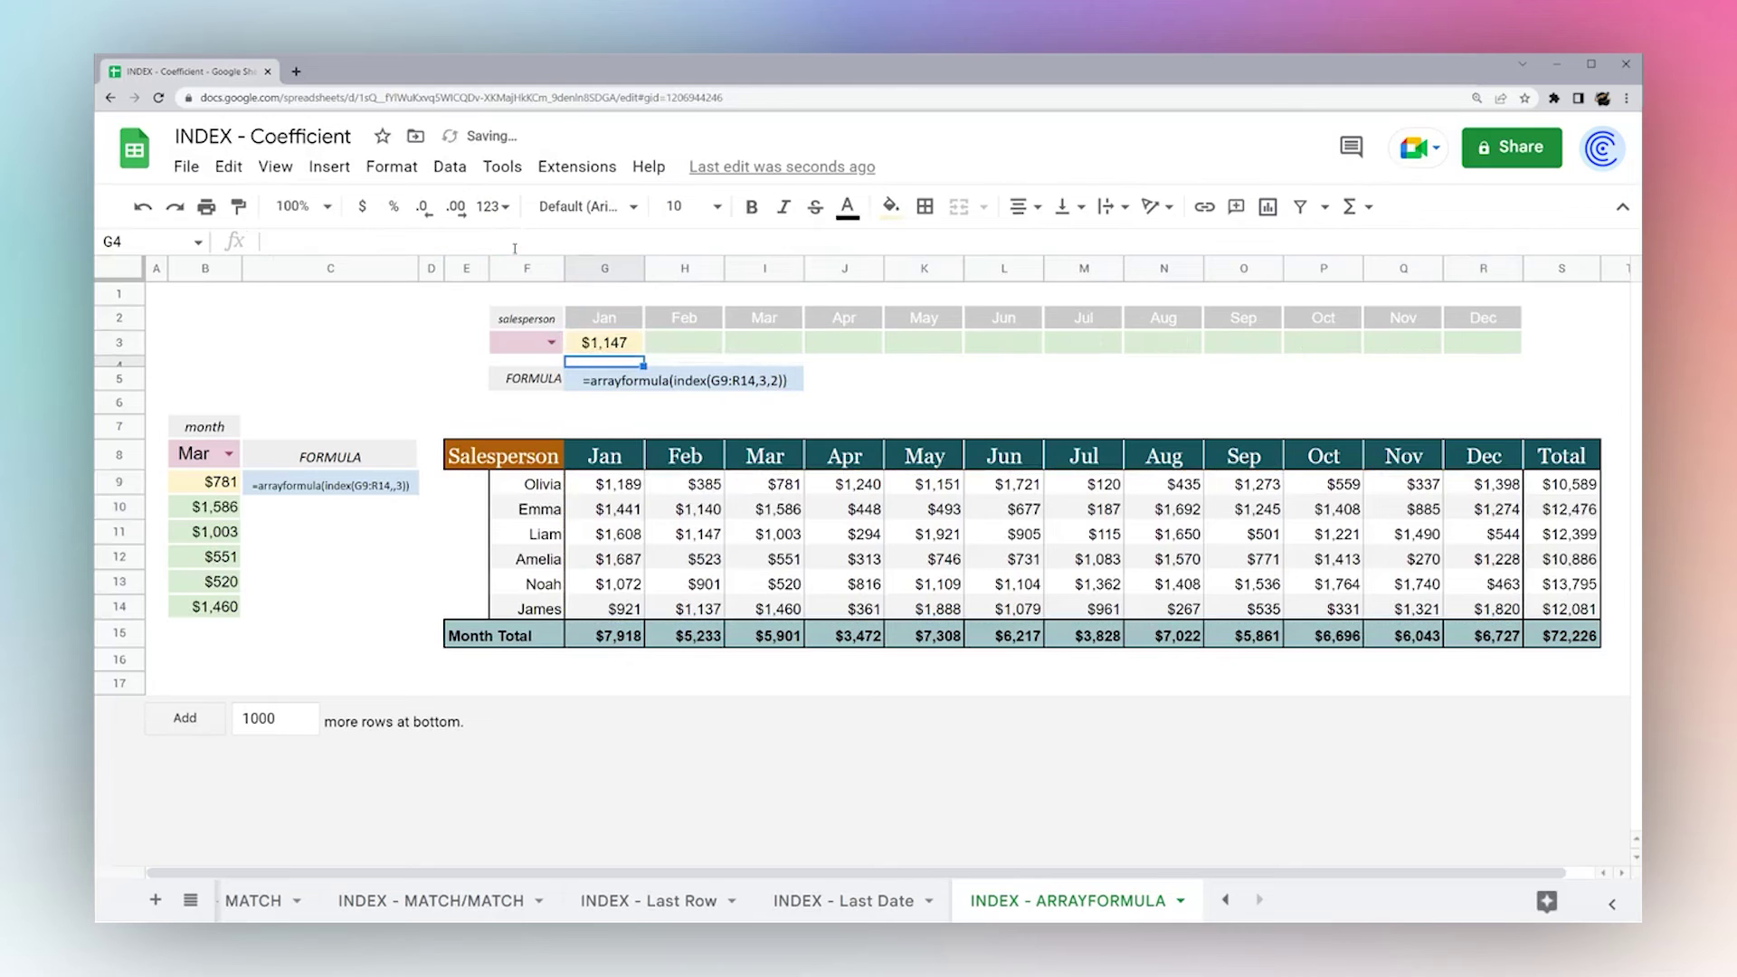
click(602, 342)
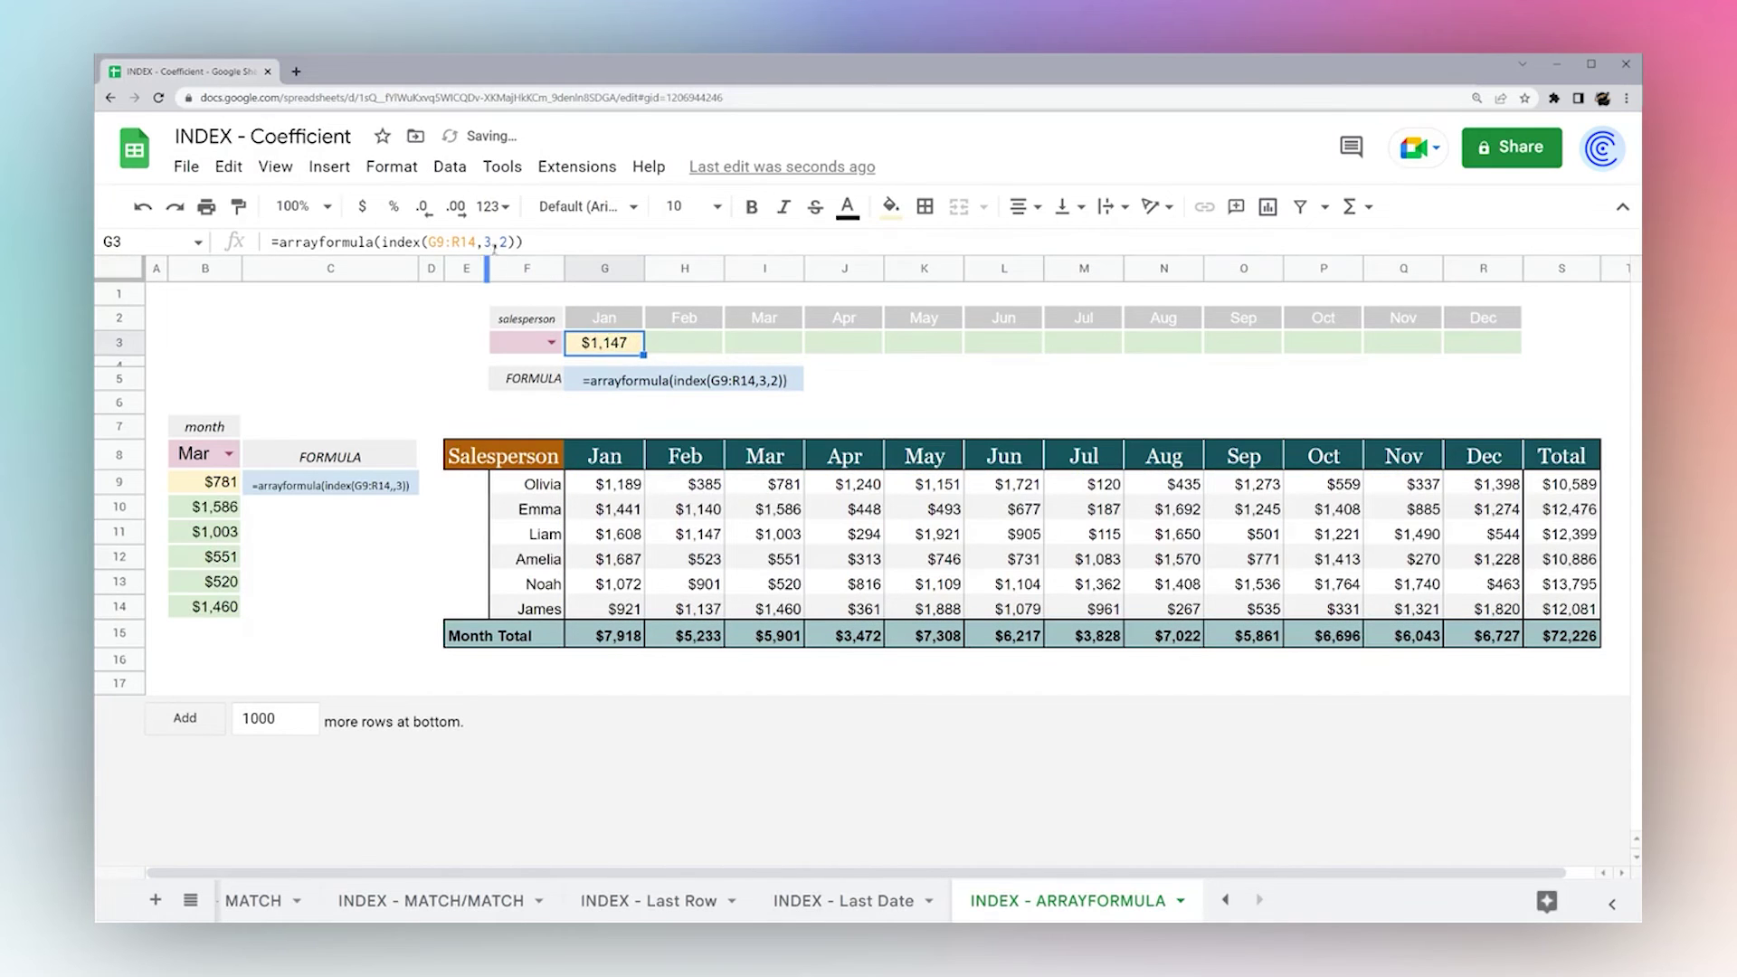
click(499, 242)
key(Delete)
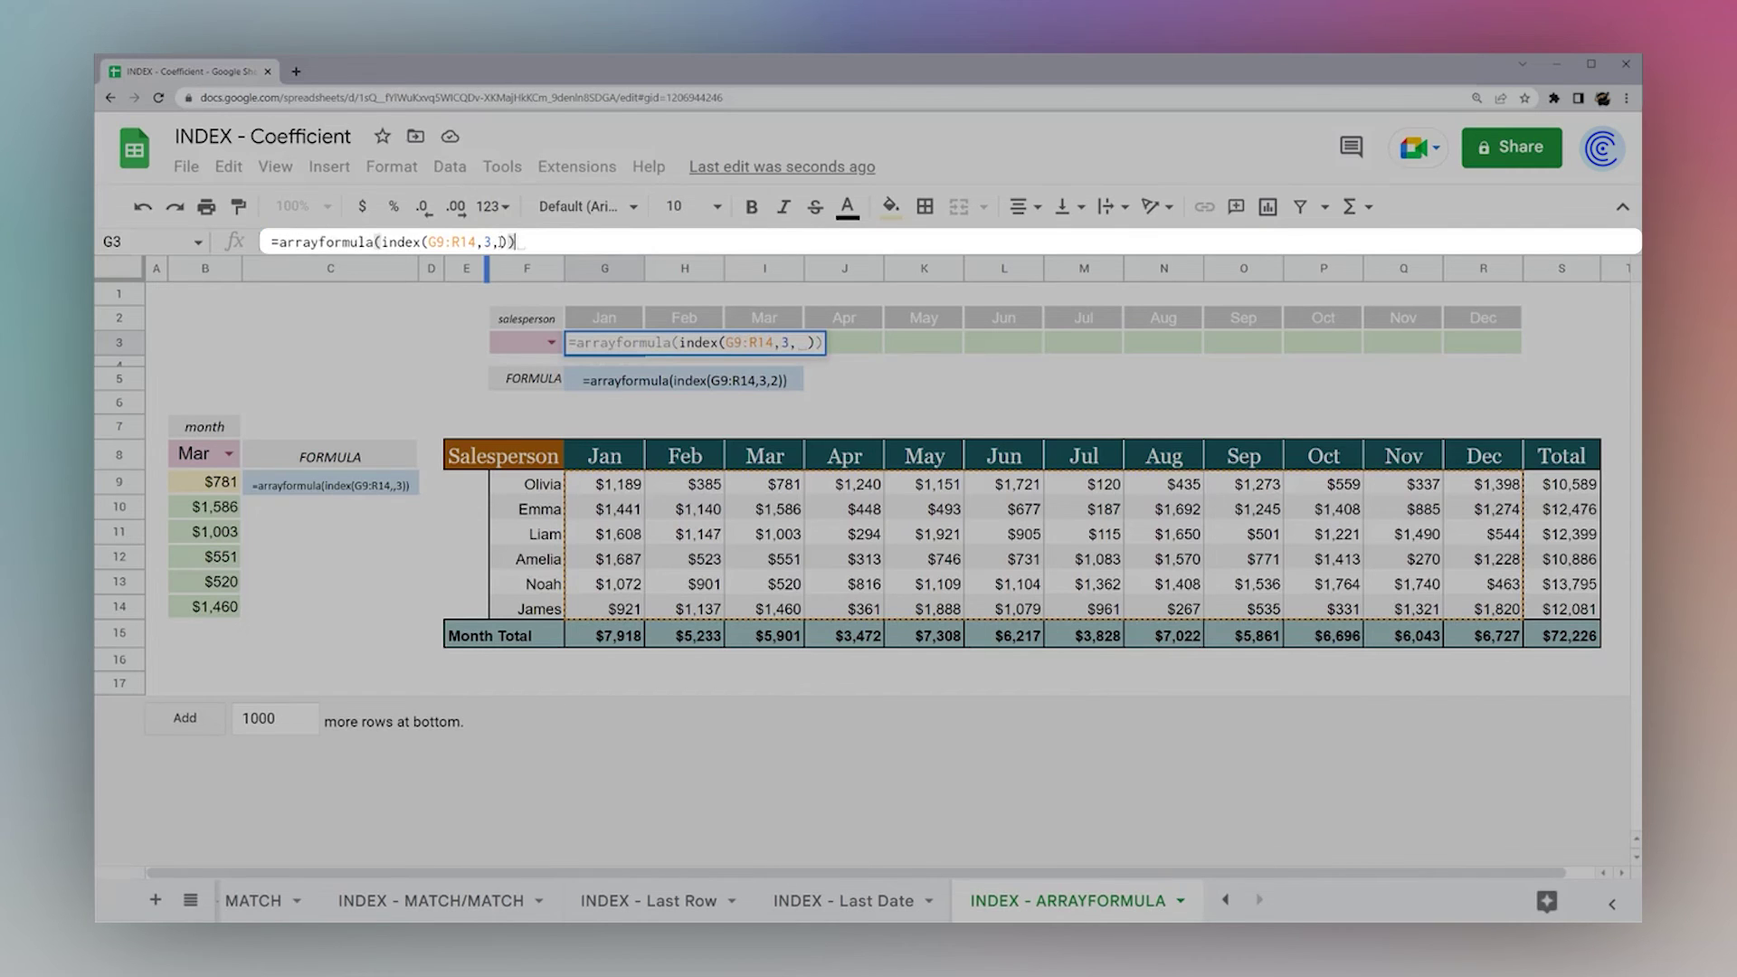
key(Return)
Narrow G3's indexed range to G9:I14.
click(608, 345)
key(ctrl+shift+Right)
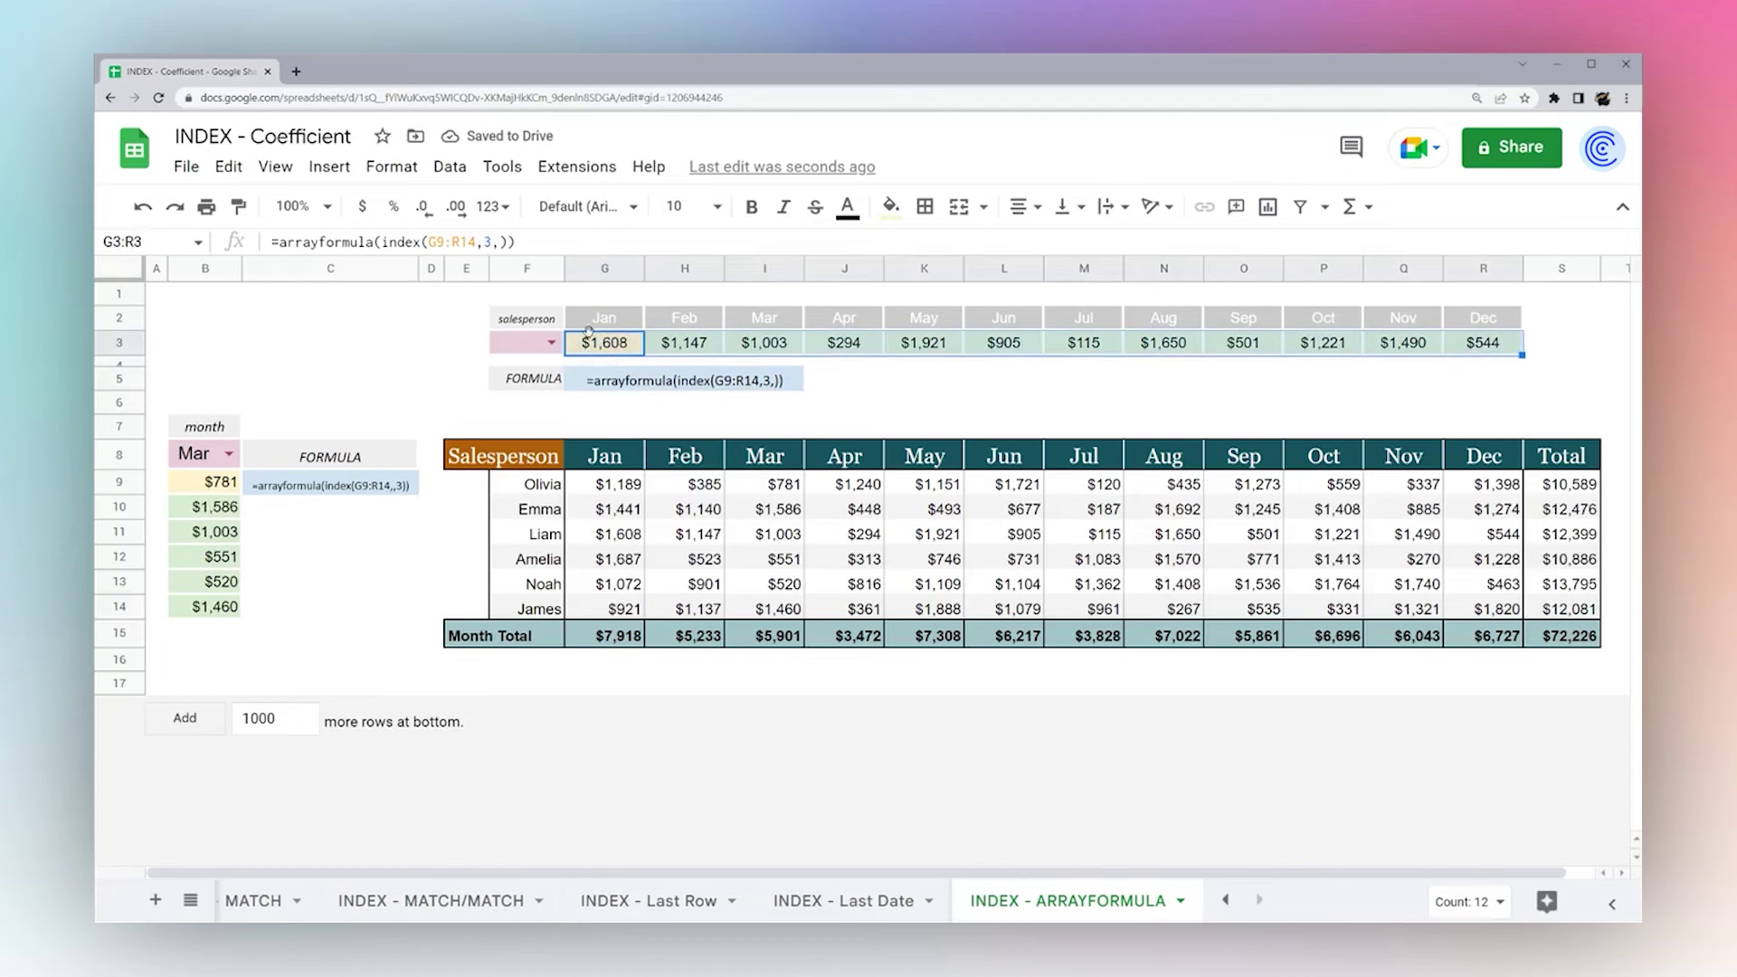
click(588, 331)
click(460, 241)
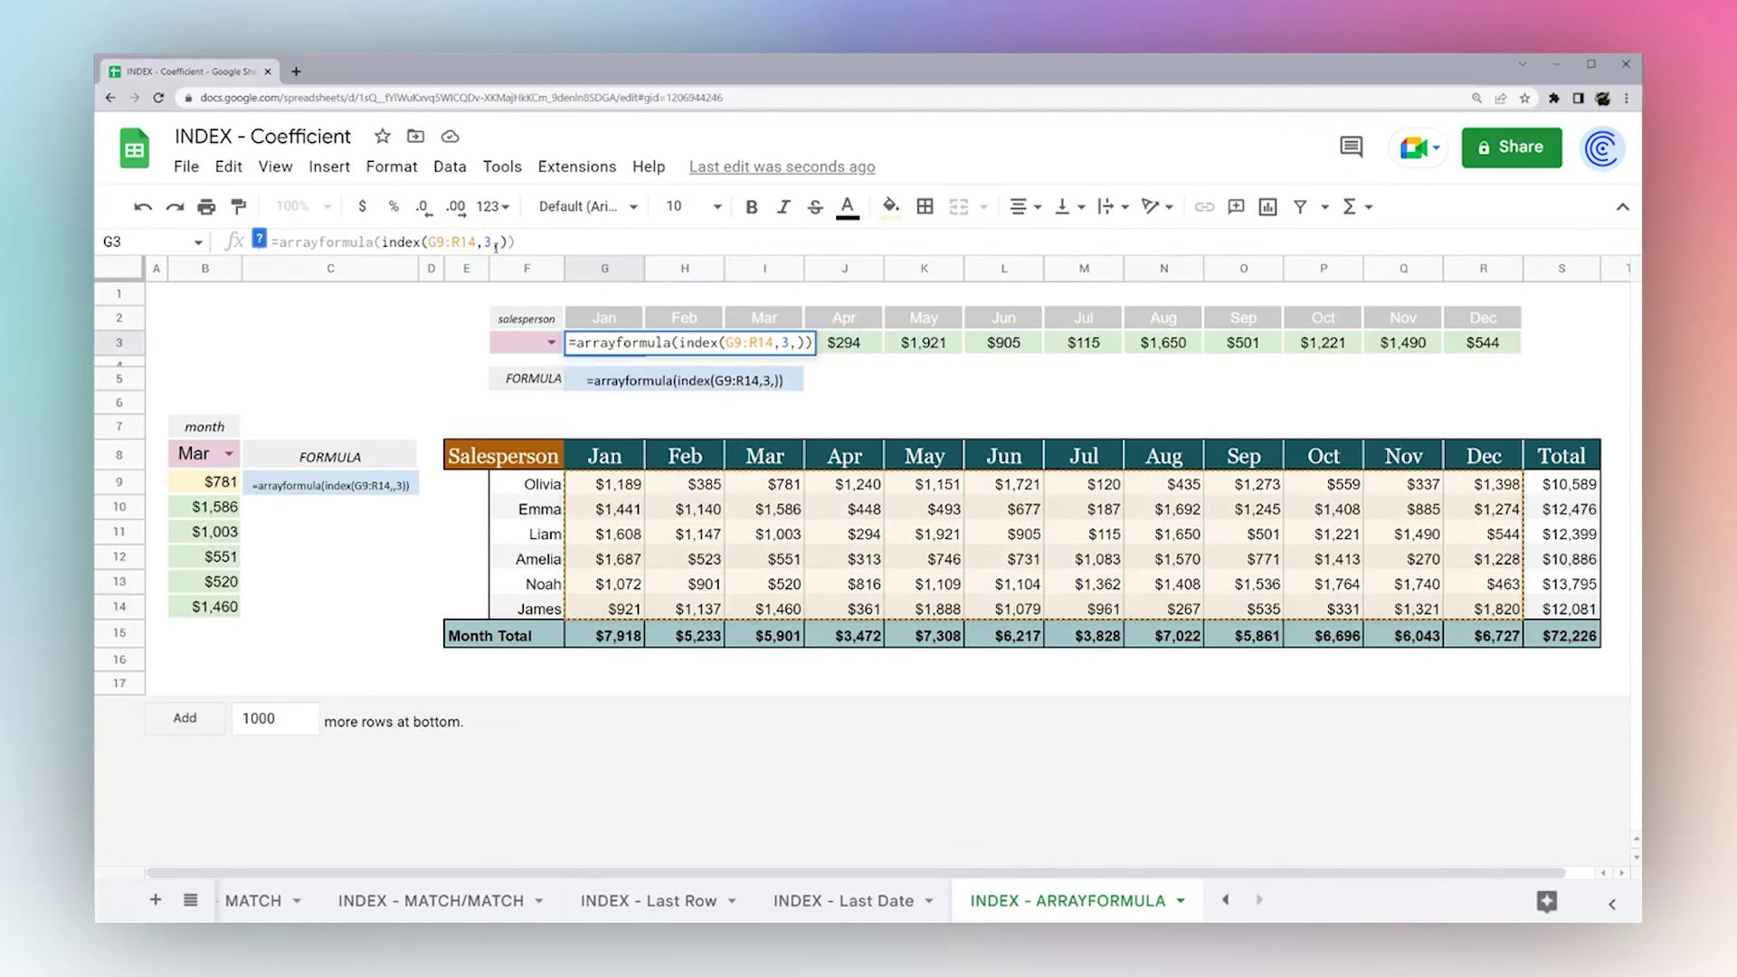
key(BackSpace)
text(I)
key(Return)
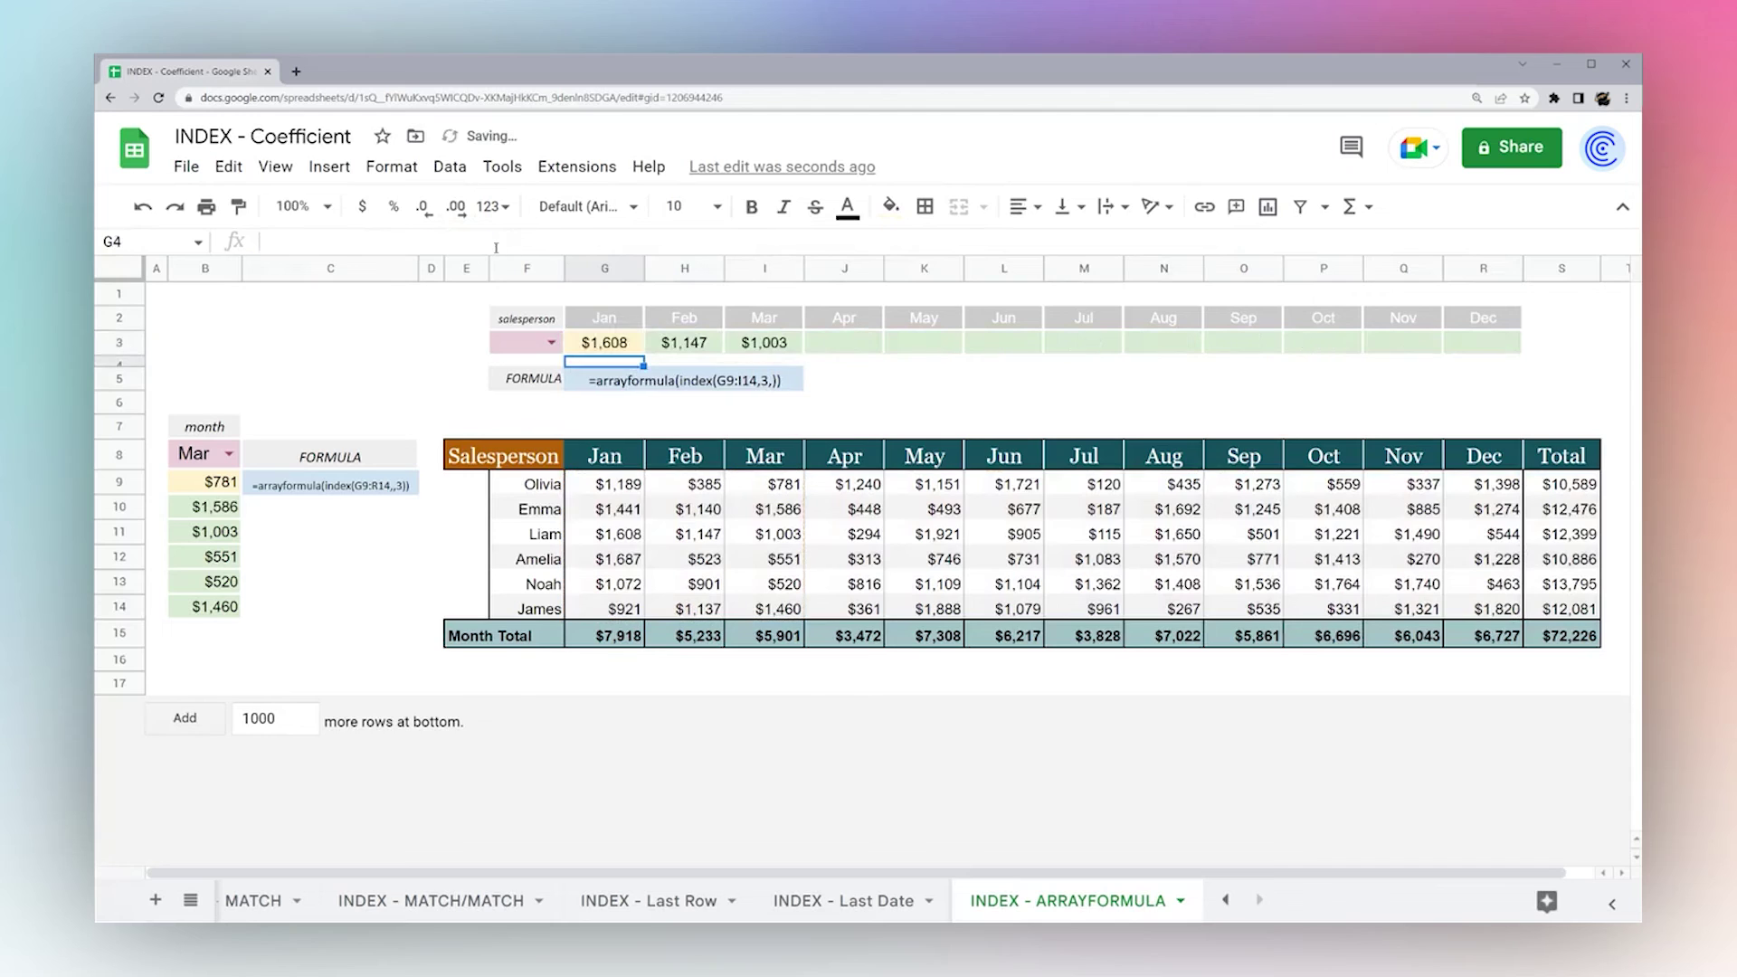
Widen G3's range to G9:L14 and highlight that range in the formula.
click(629, 350)
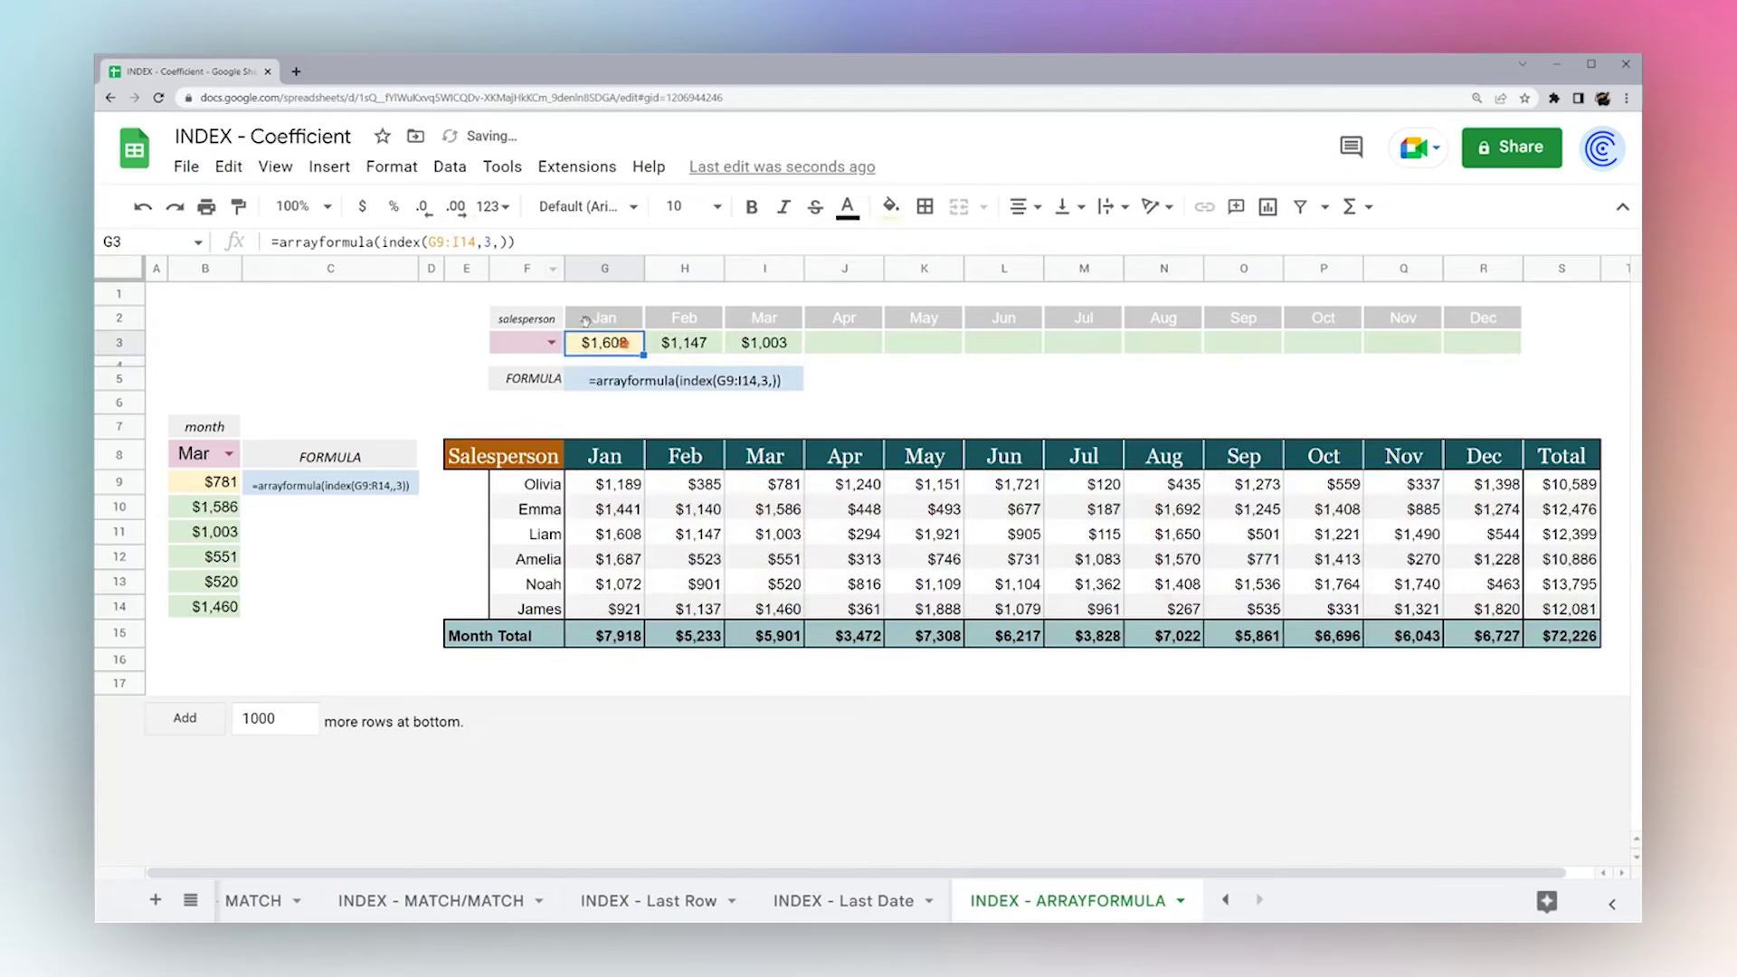
click(488, 241)
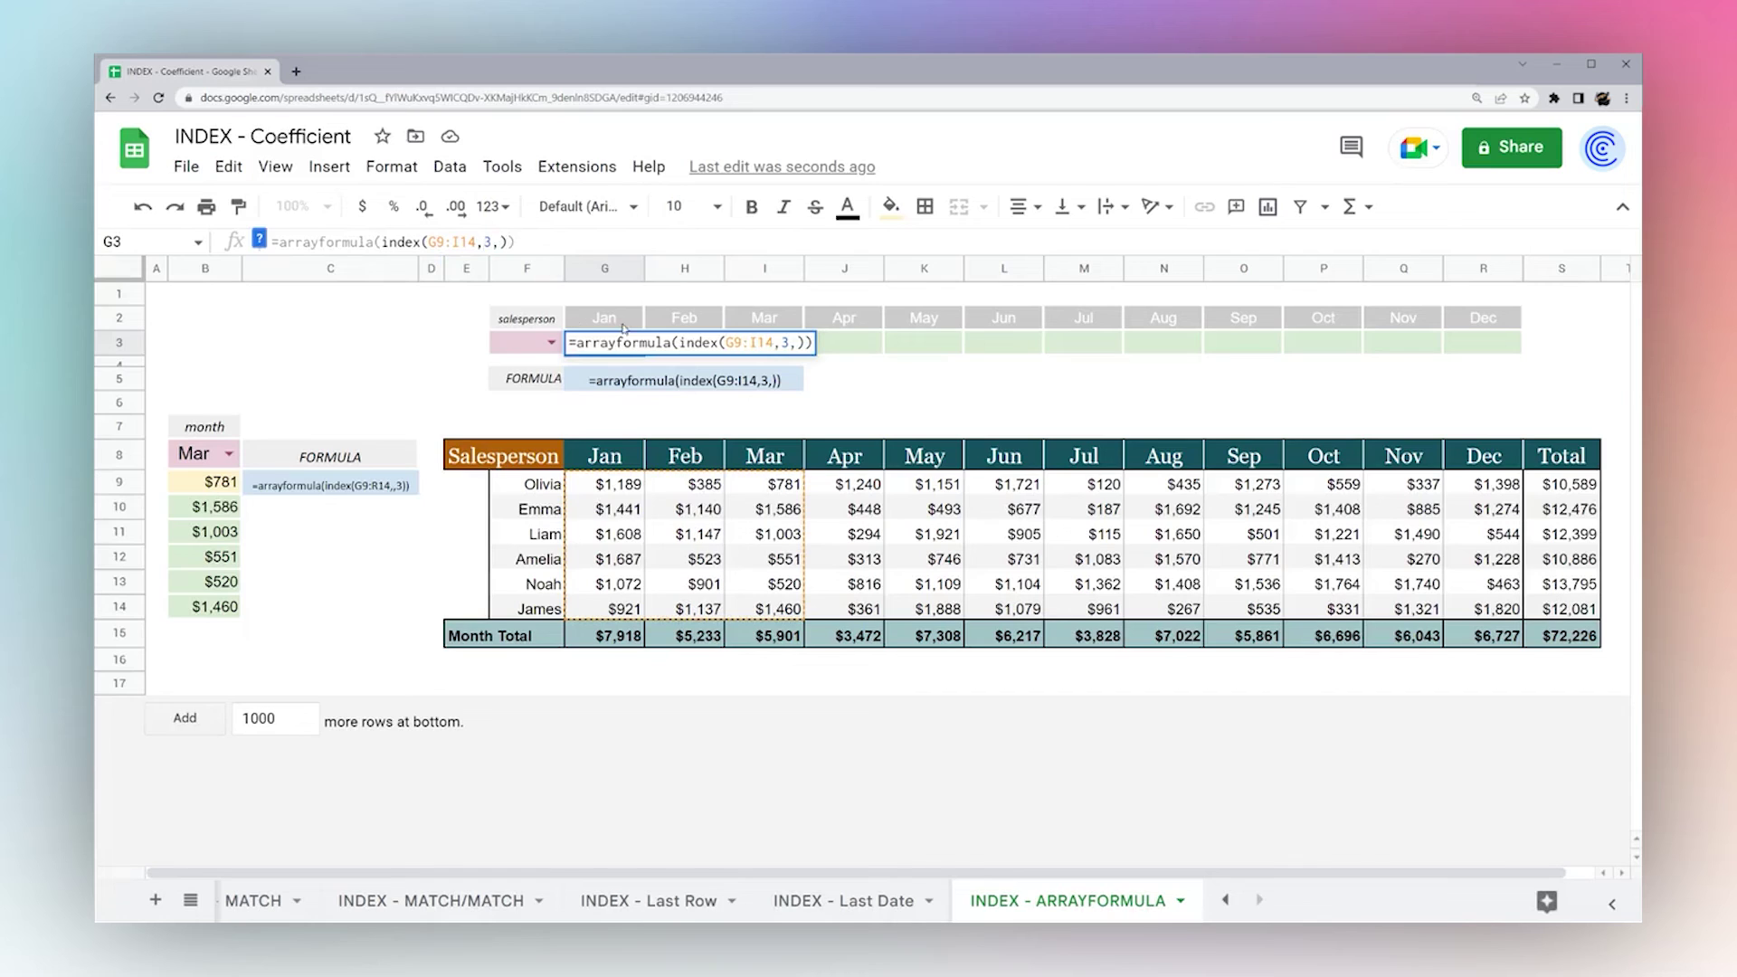
key(Escape)
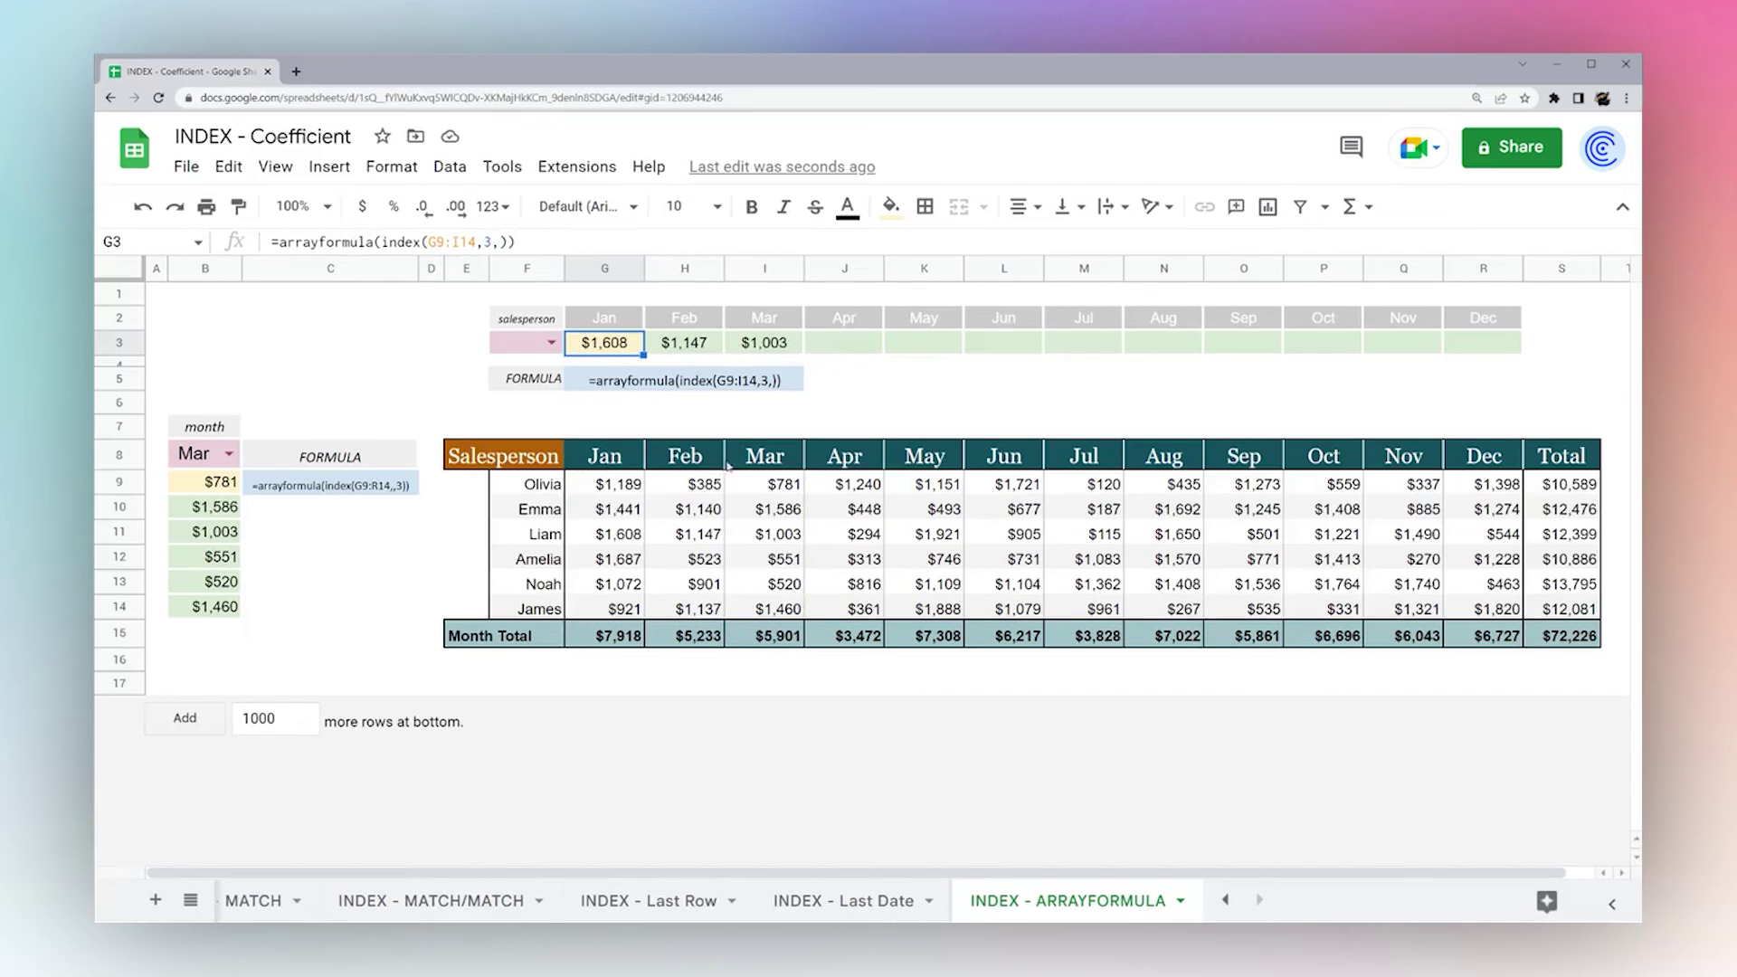
click(460, 242)
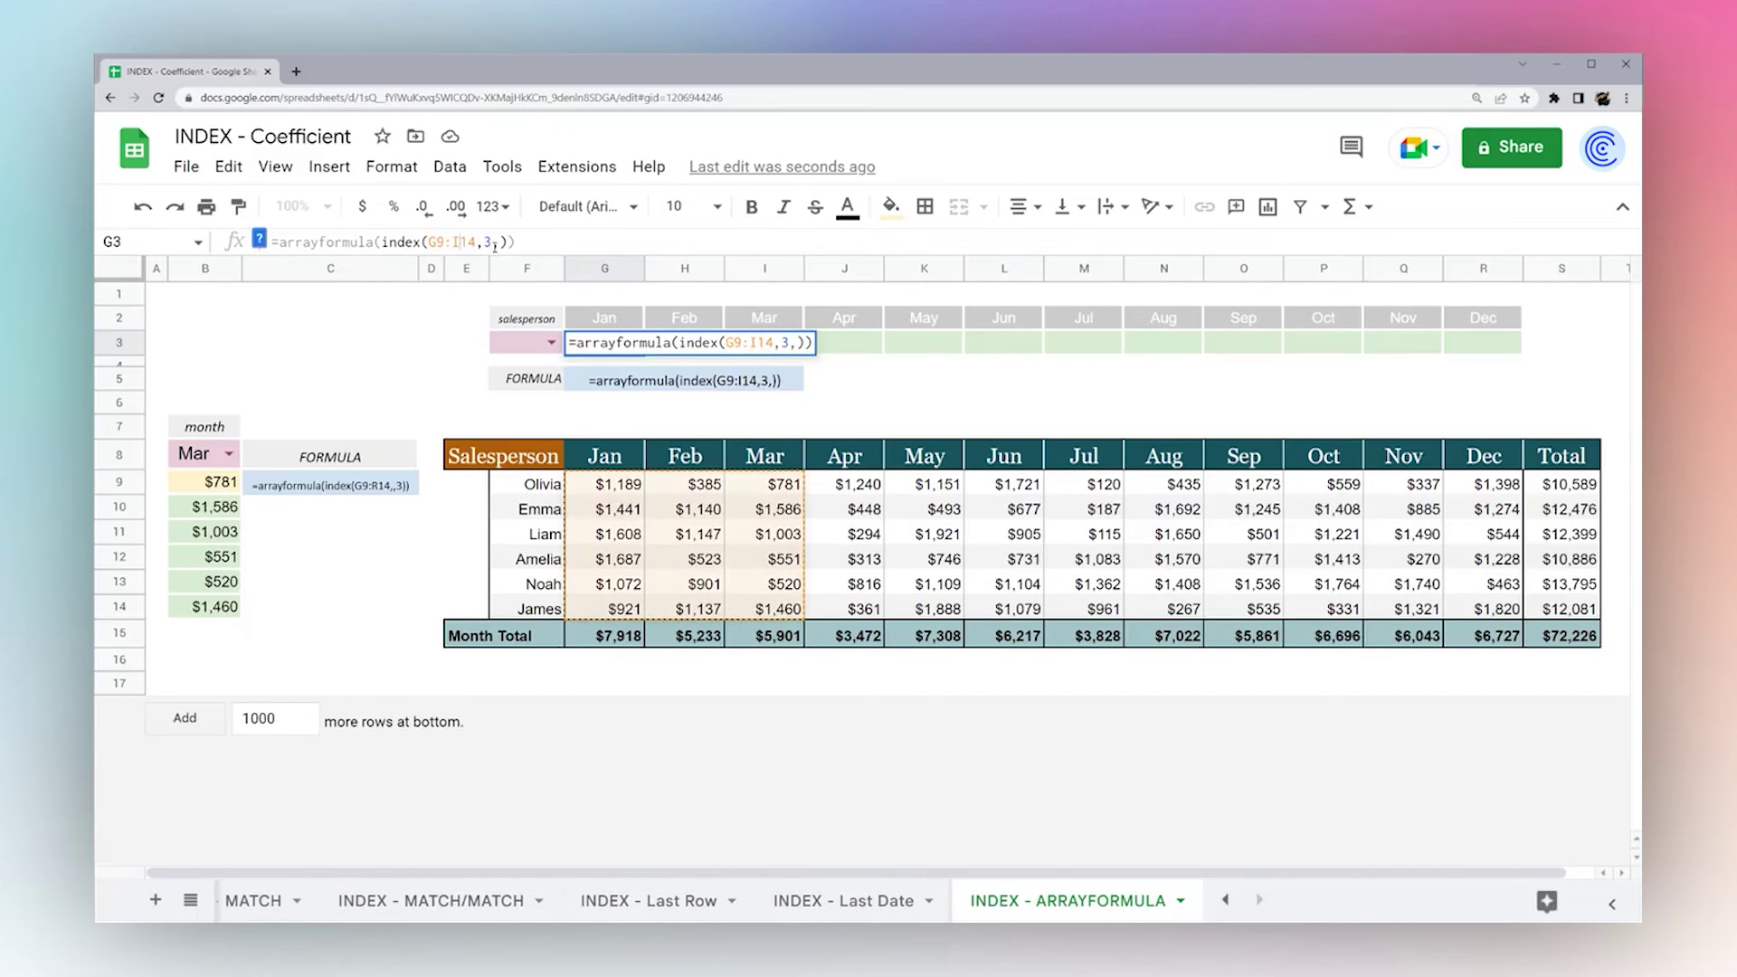
key(BackSpace)
text(L)
key(Return)
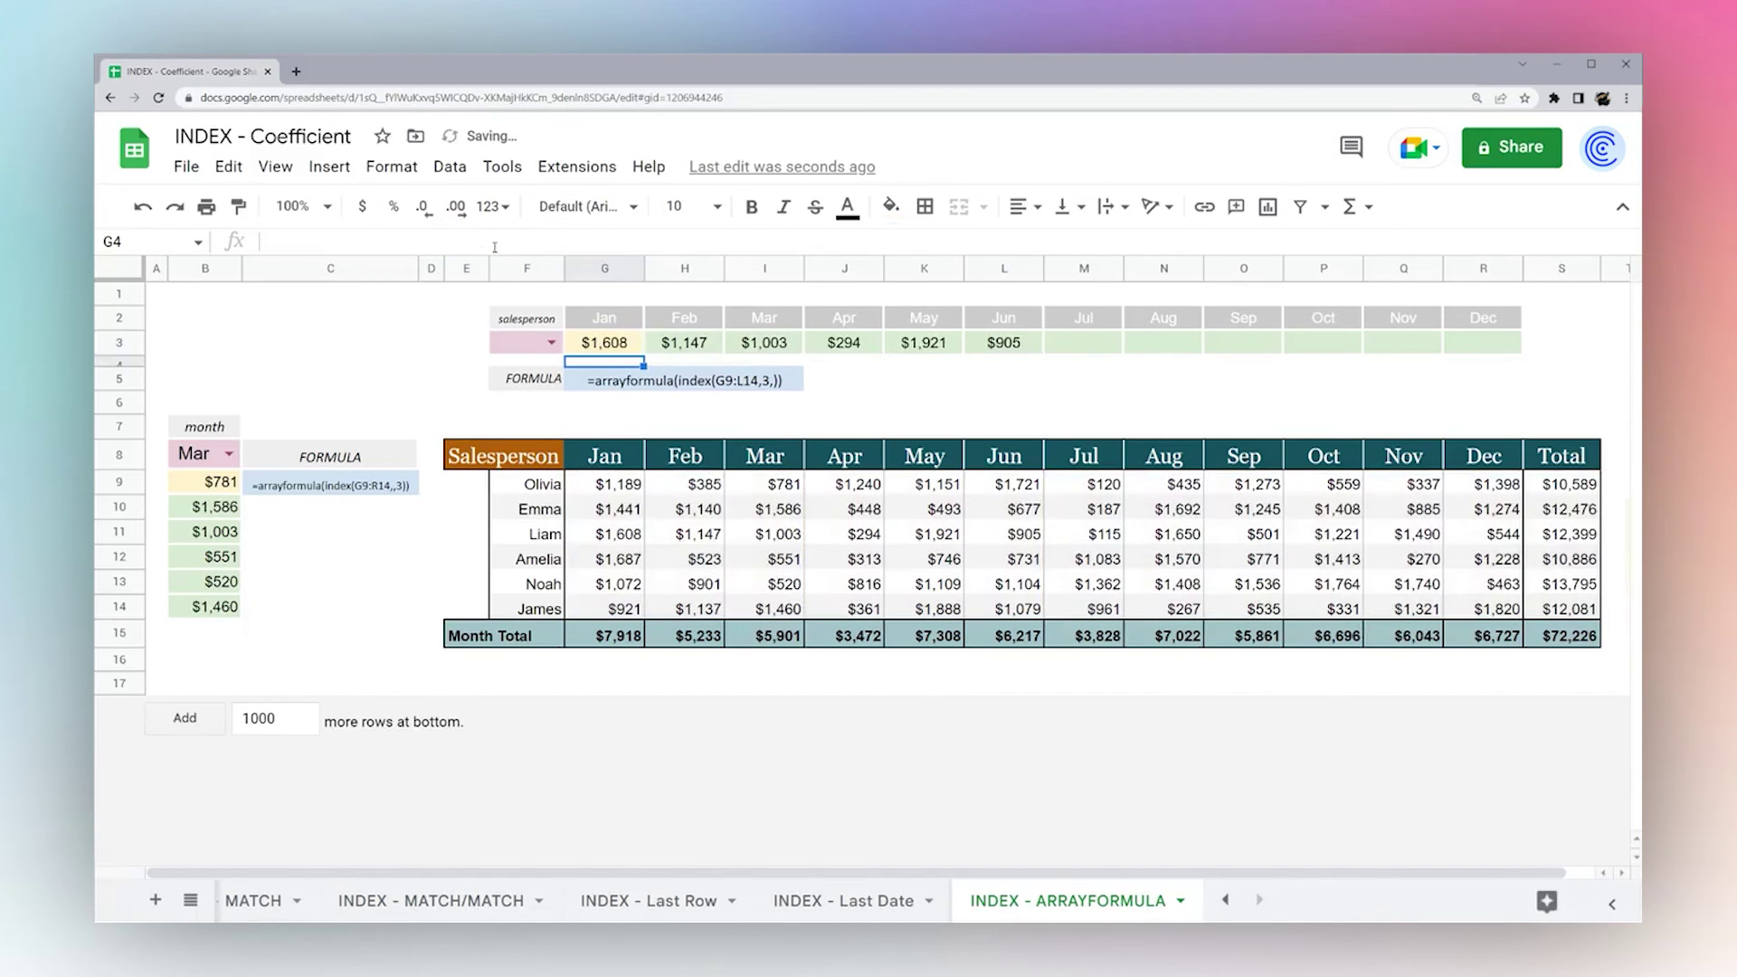
click(640, 340)
drag(430, 242, 477, 241)
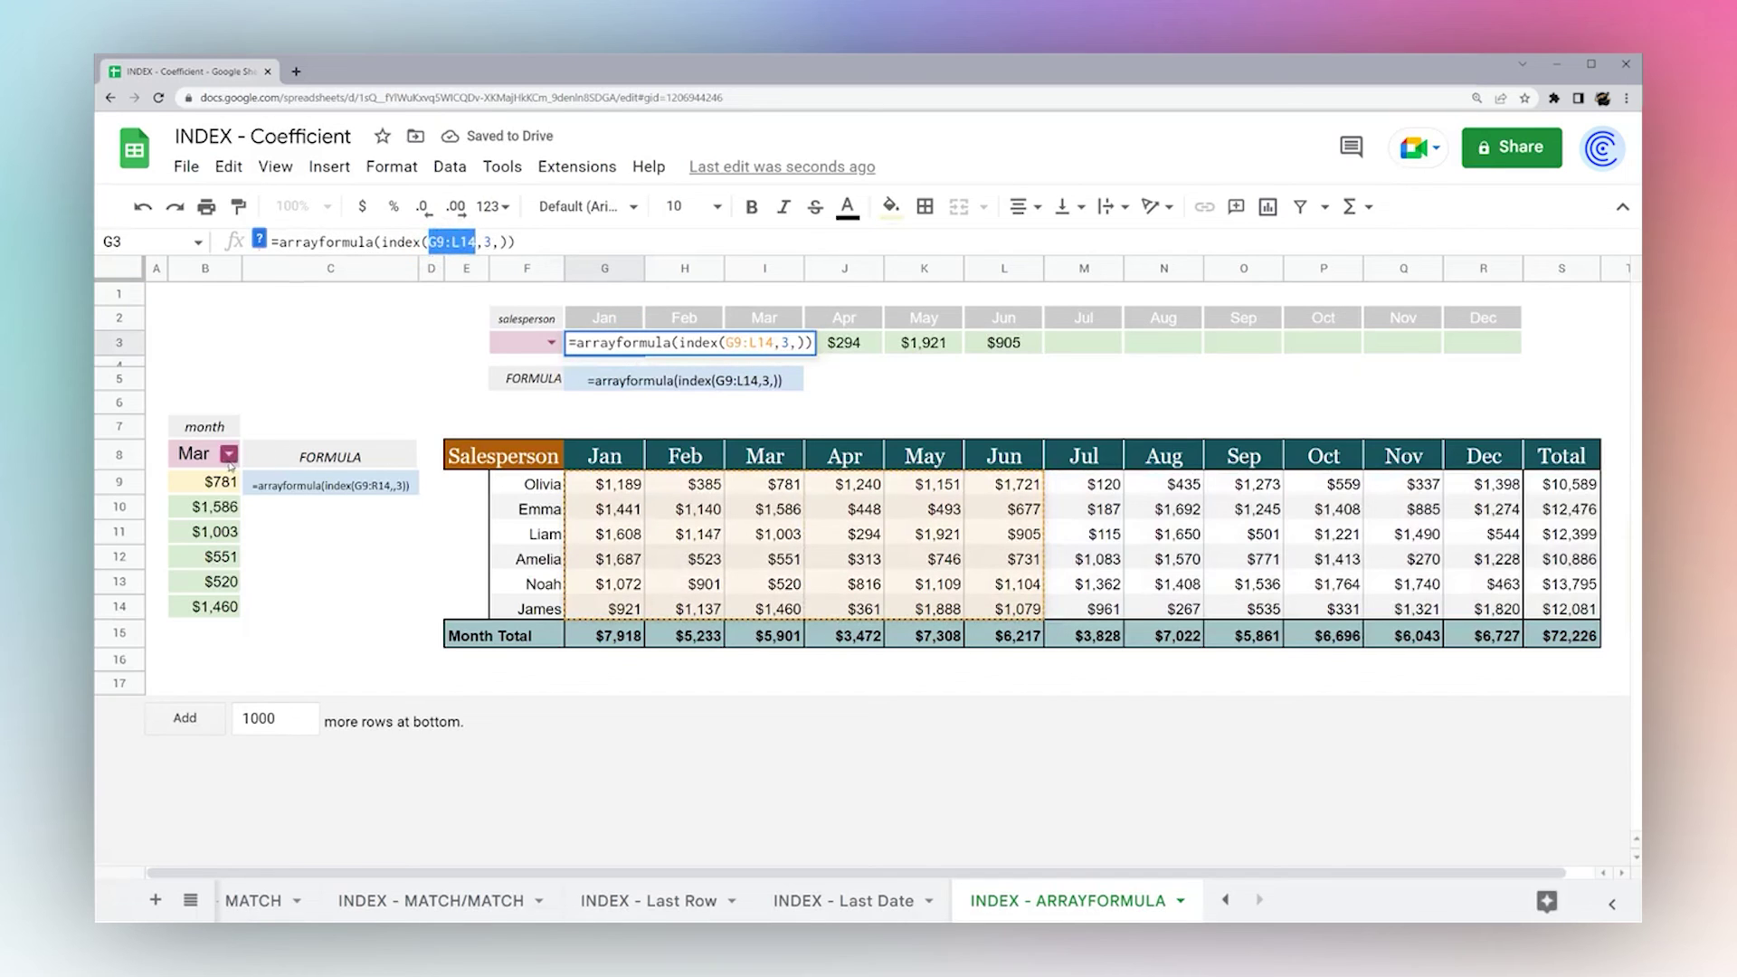
Change B9's range from G9:R14 to G9:R12 and select B9:B12 to check the March amounts.
key(Escape)
click(206, 481)
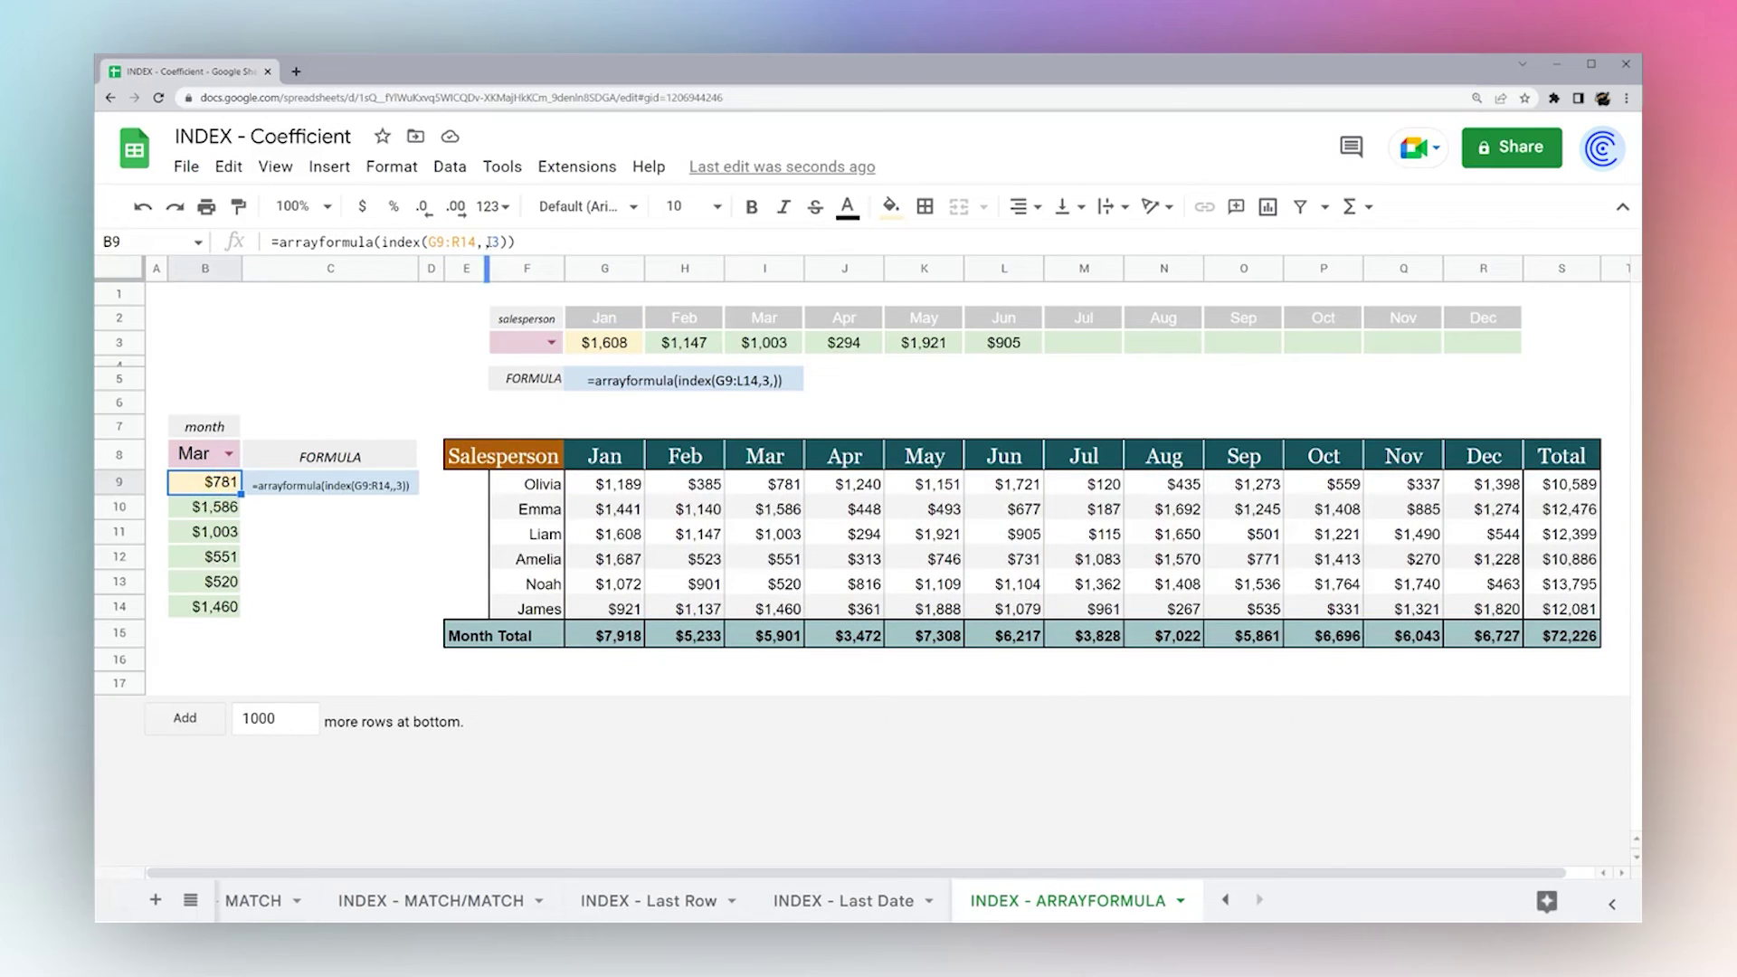
drag(380, 242, 508, 241)
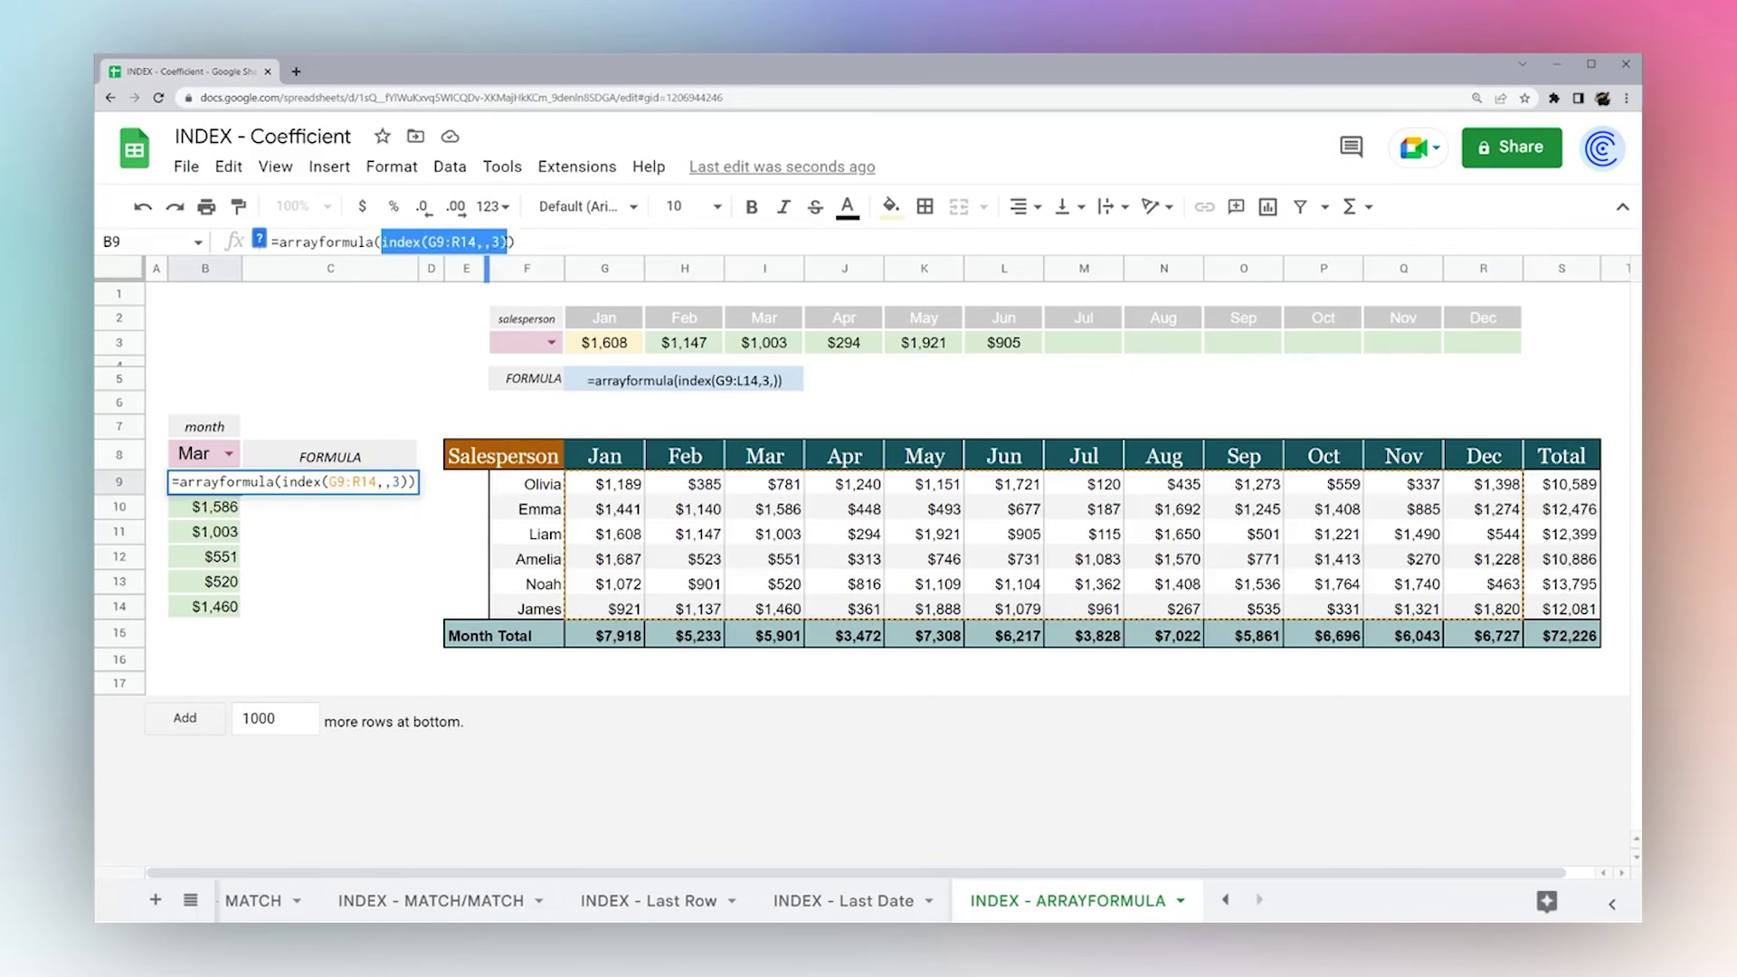
click(495, 241)
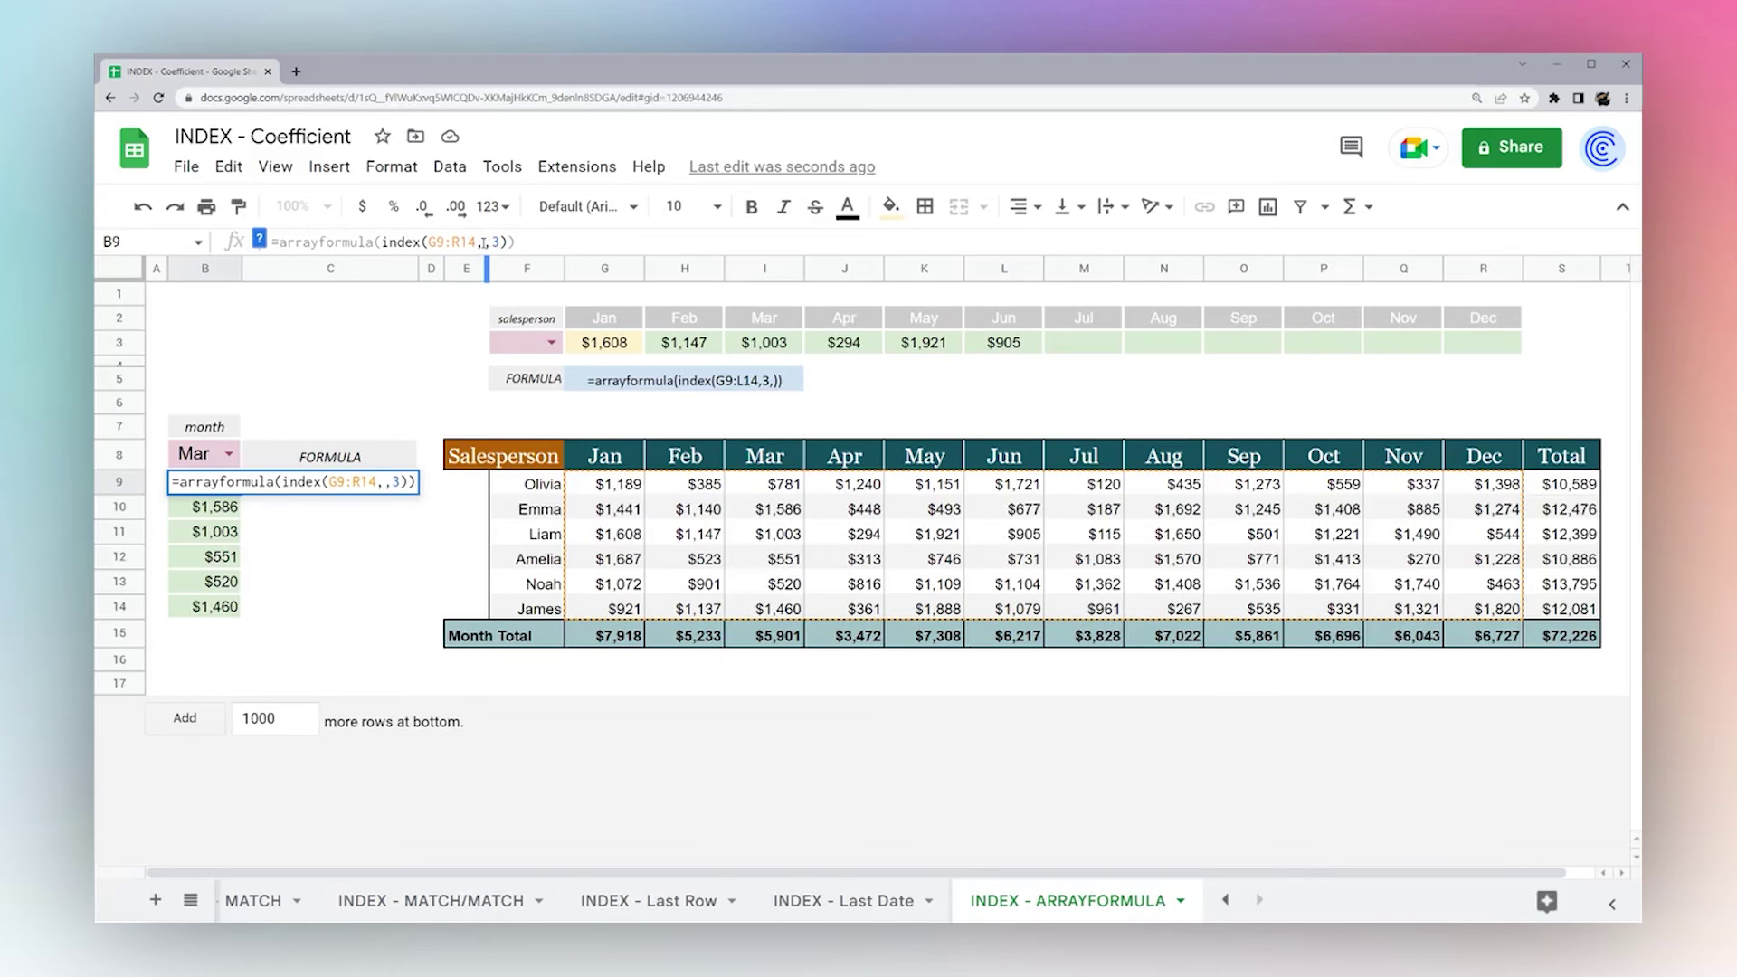
click(471, 241)
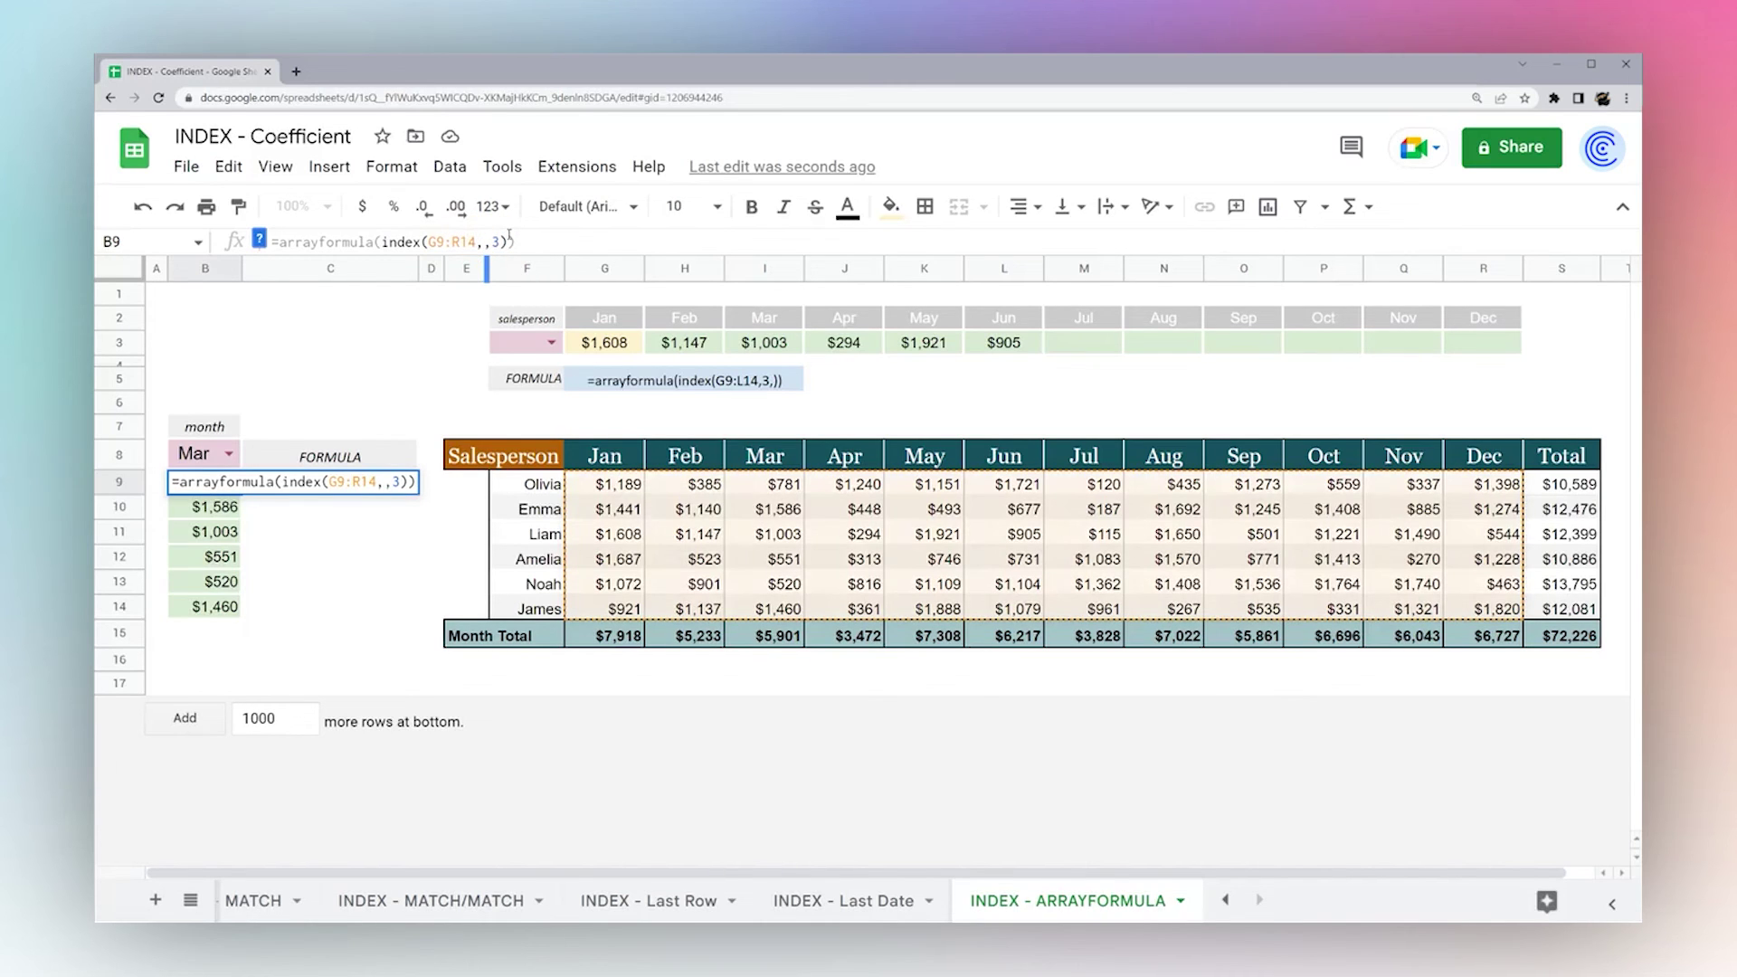
key(BackSpace)
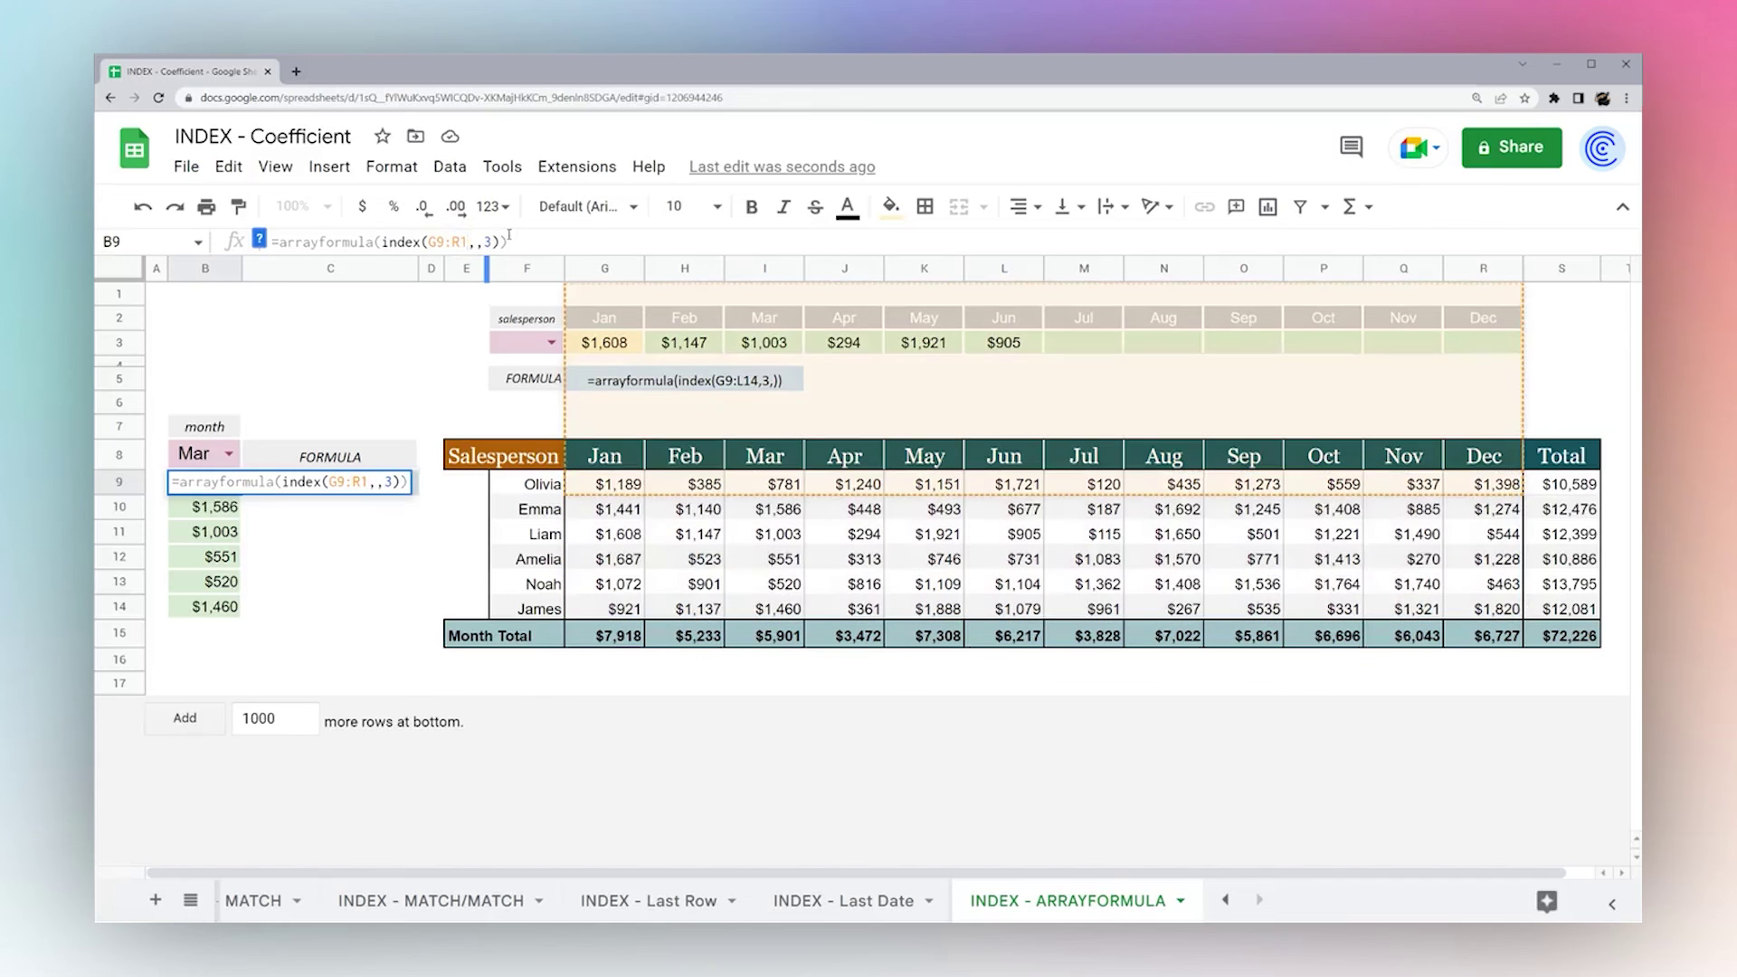
text(2)
key(Return)
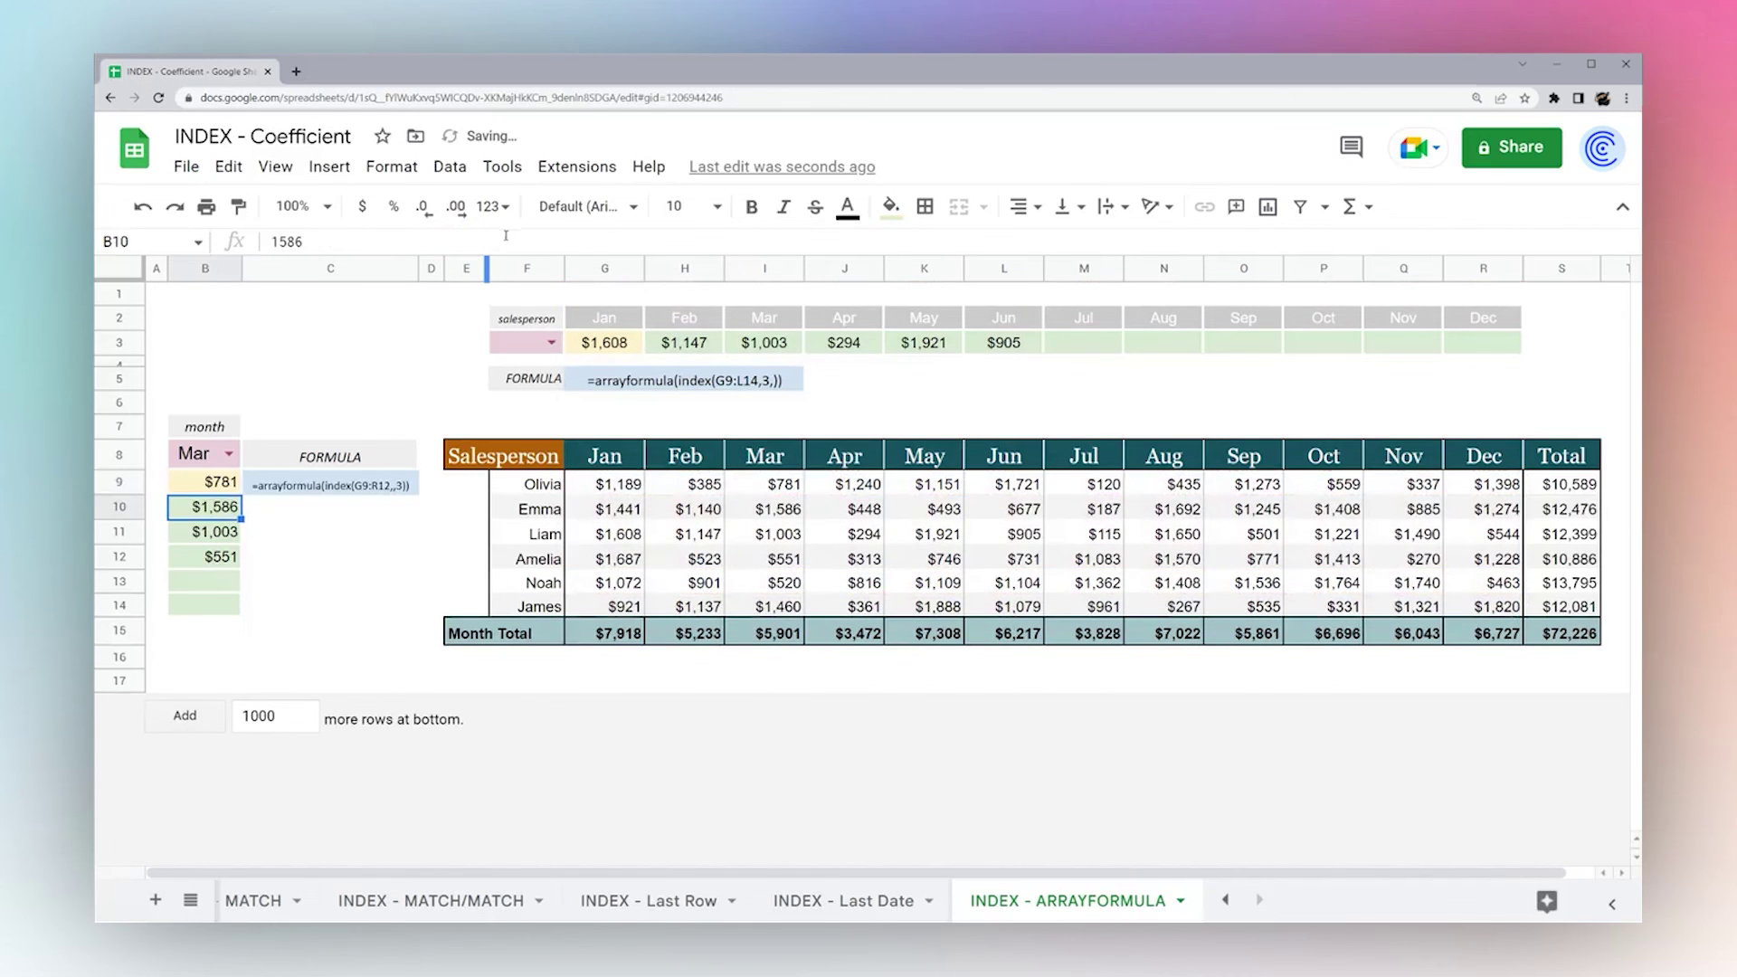
drag(221, 484, 218, 562)
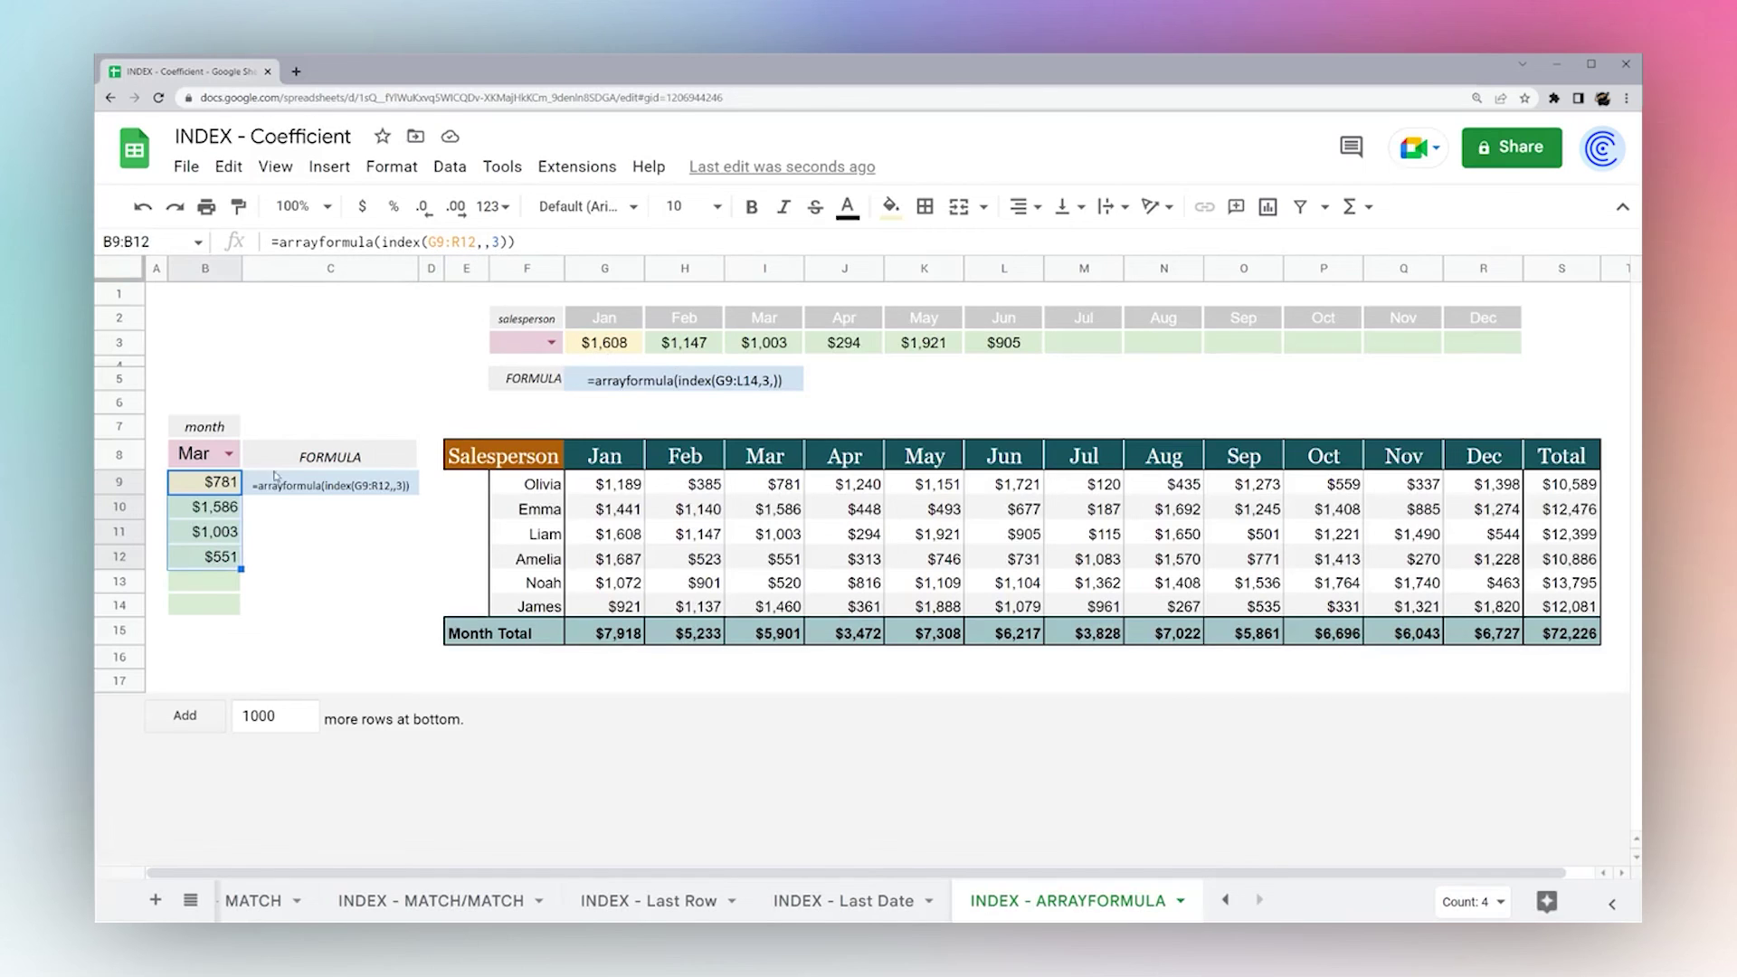
Replace G3's fixed row number 3 with MATCH(F3,F9:F14,0).
click(615, 344)
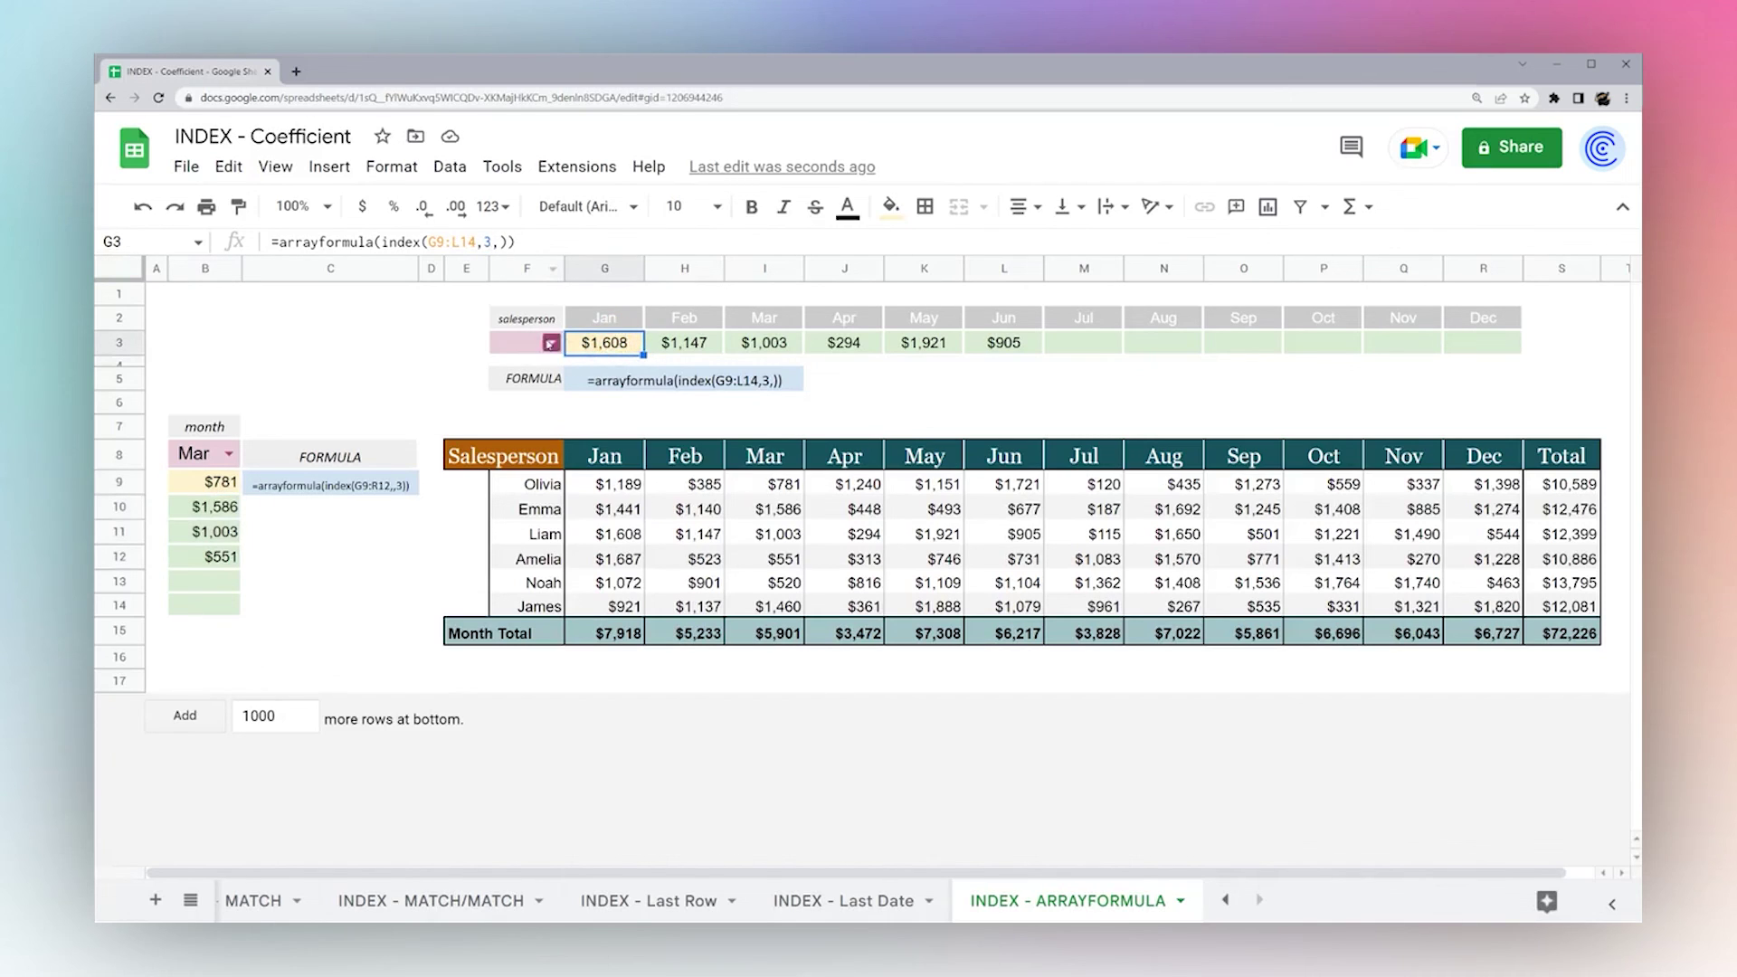
click(552, 343)
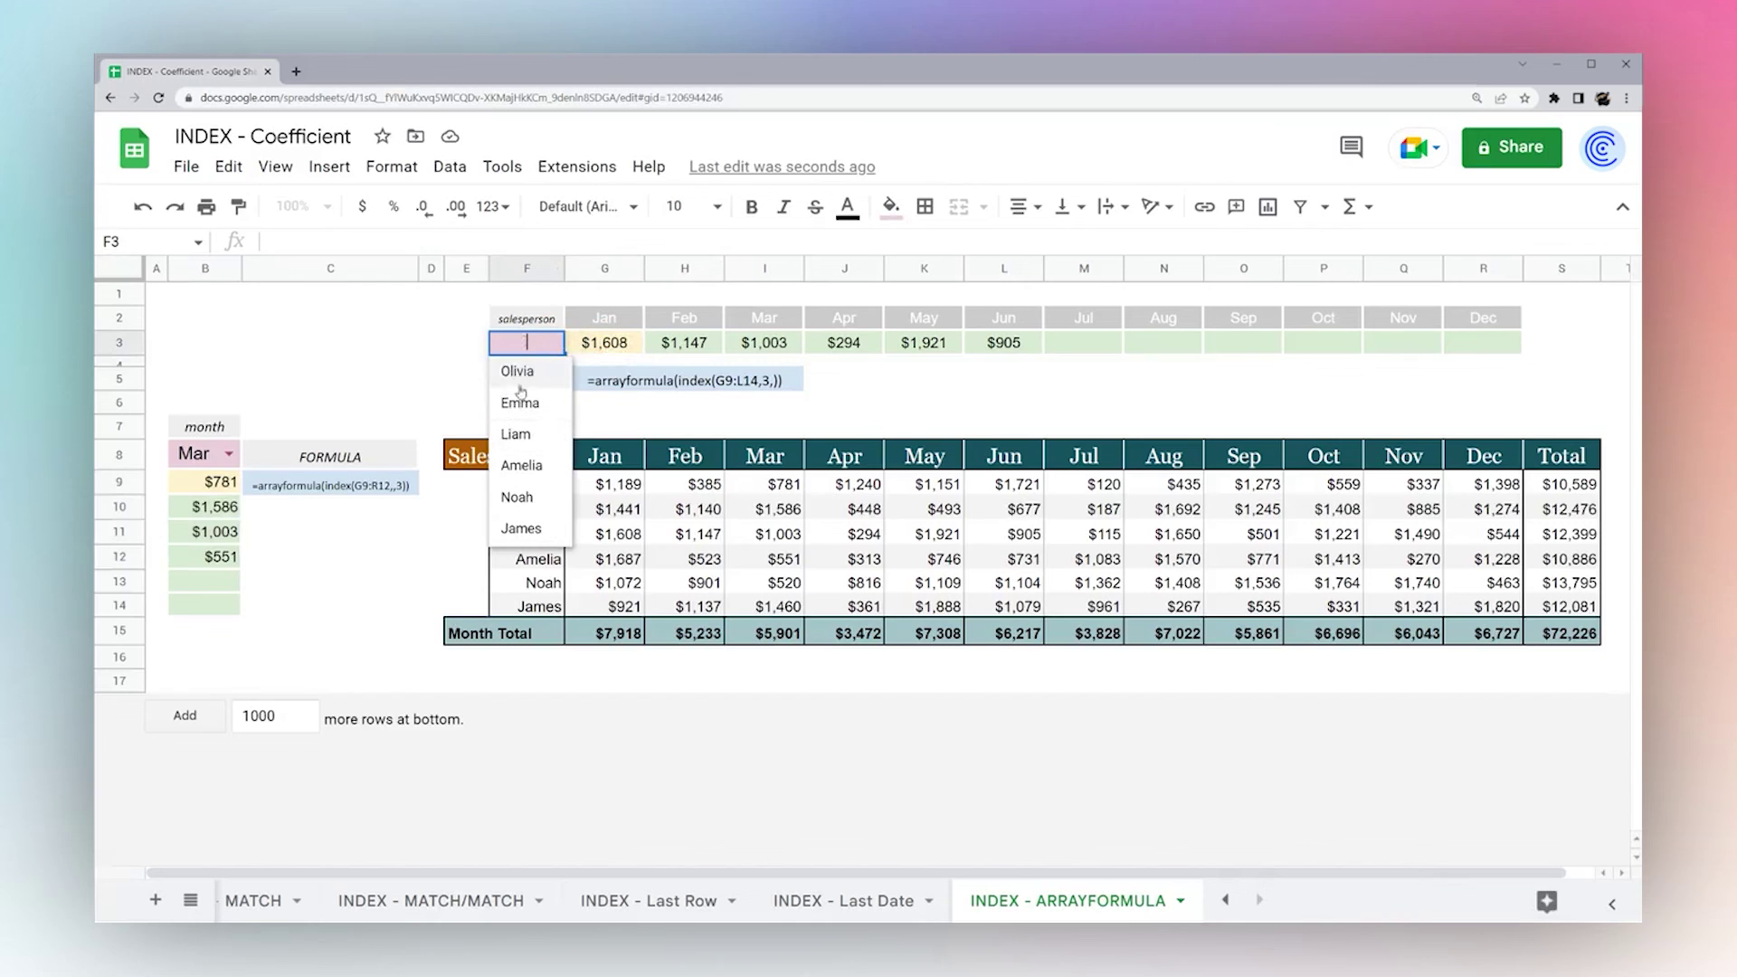
click(597, 346)
double_click(485, 241)
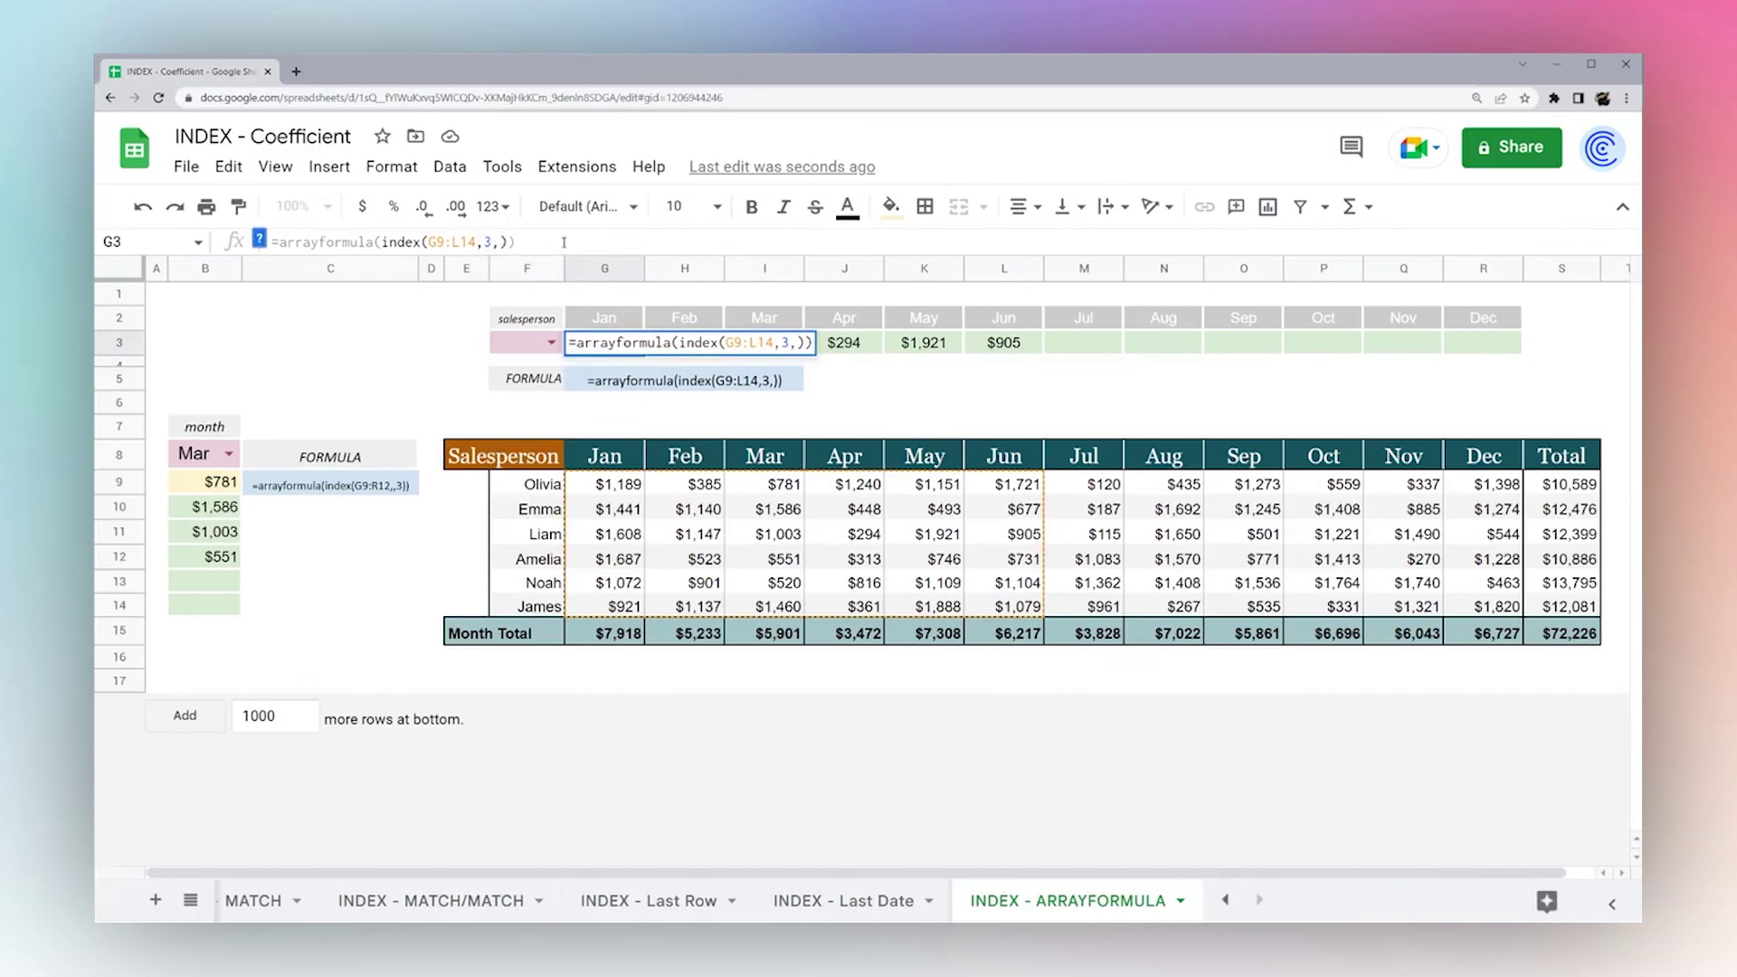
text(match()
key(Tab)
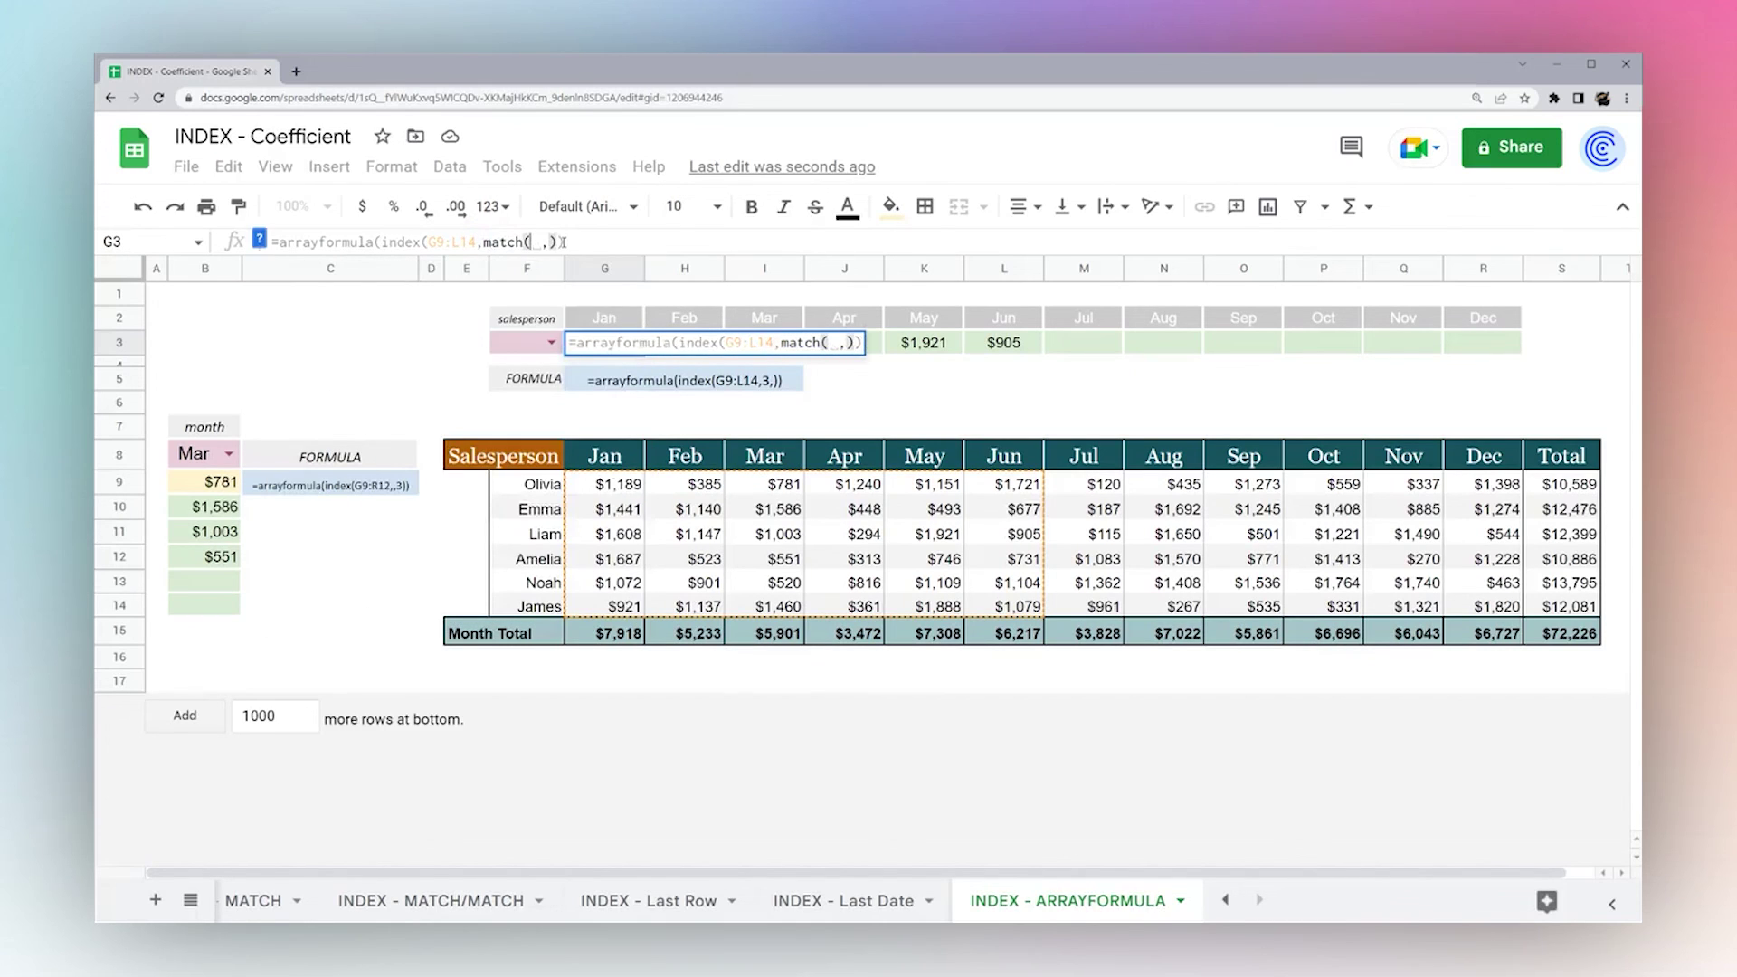
click(505, 352)
text(,)
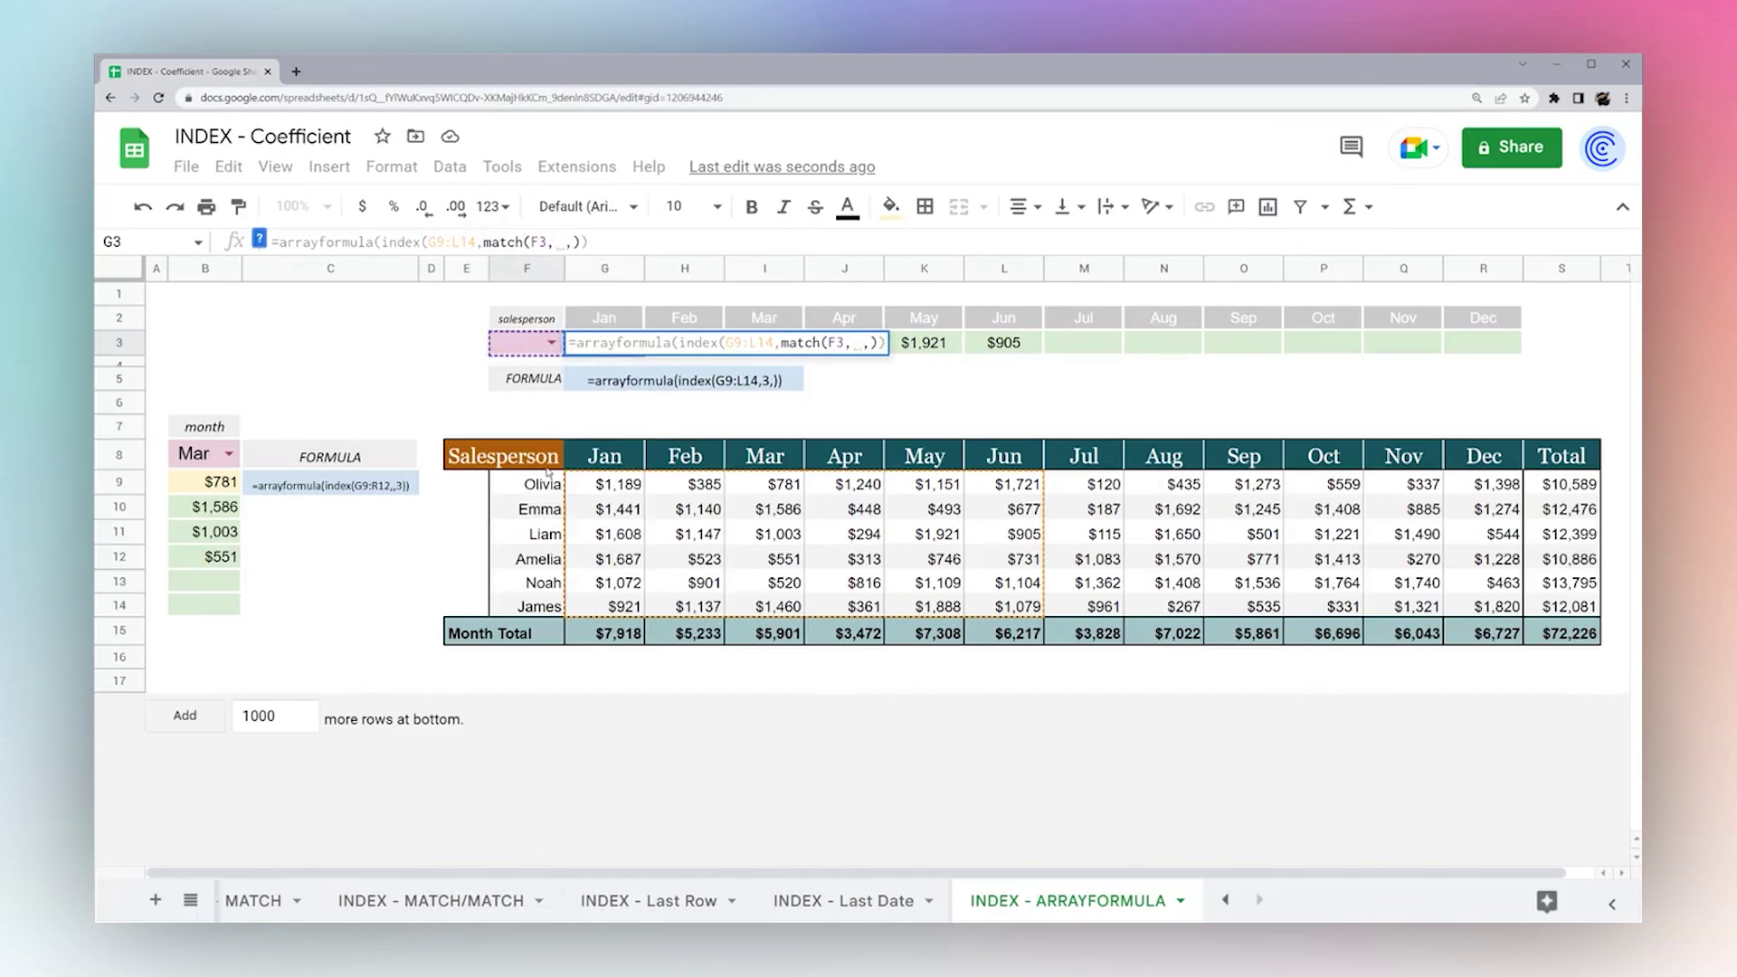
drag(547, 475, 534, 608)
text(,0)
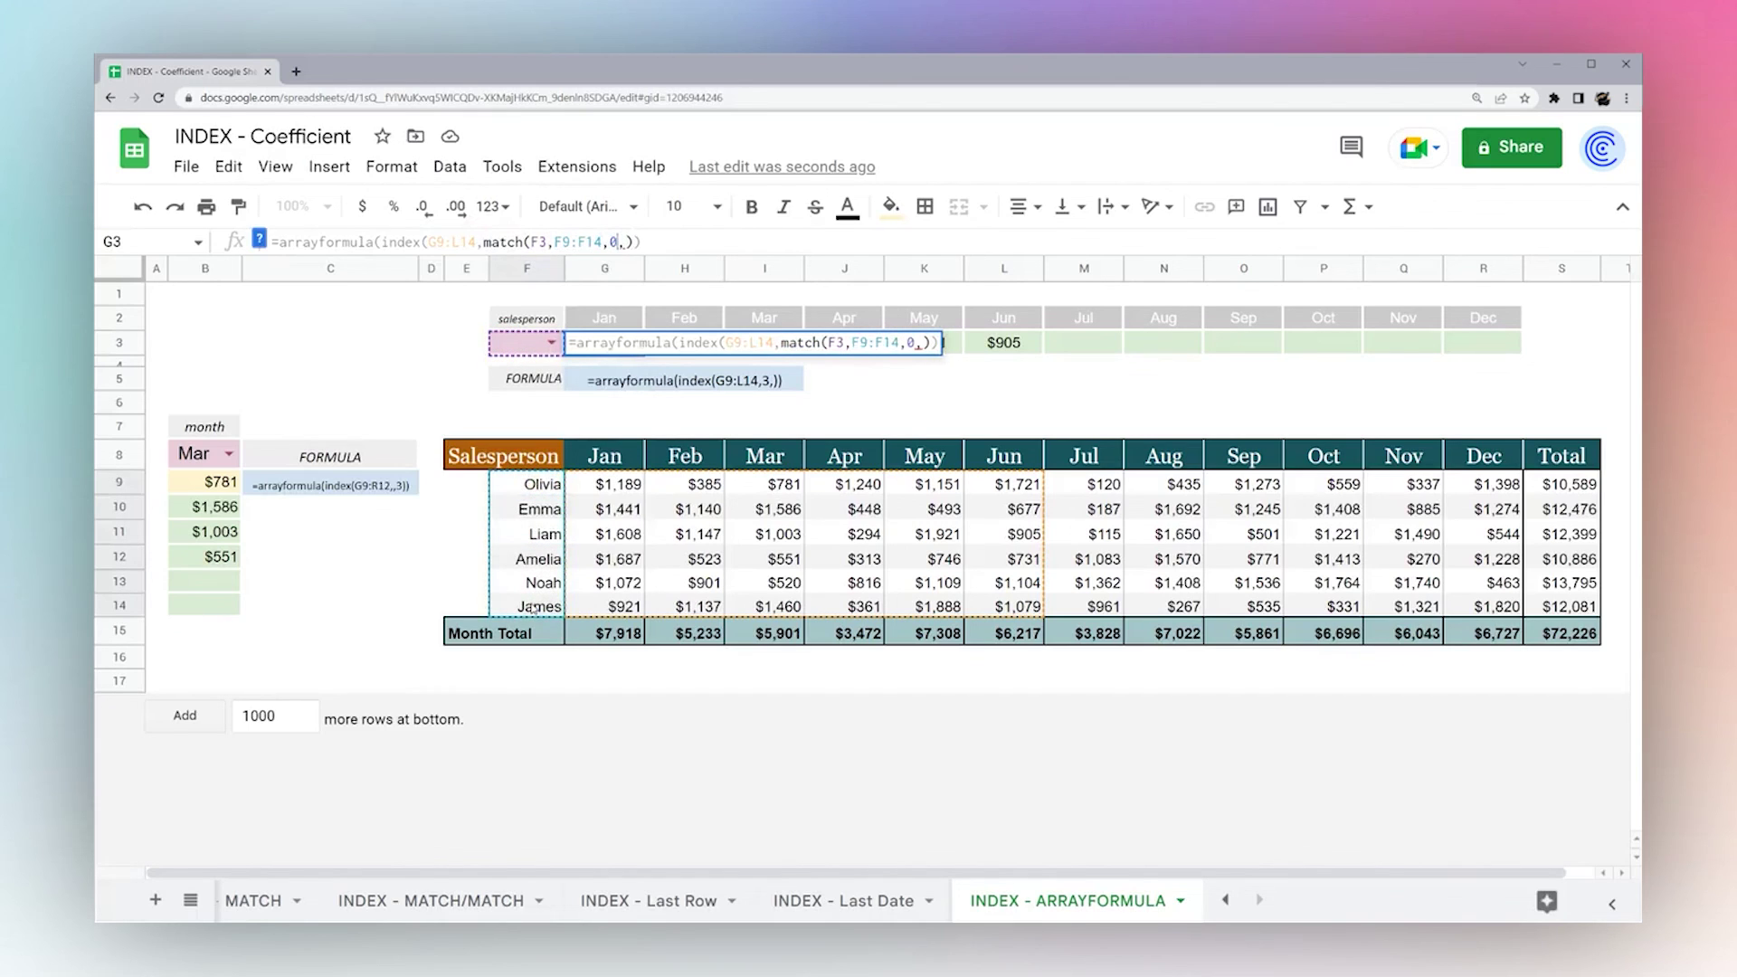
key(Return)
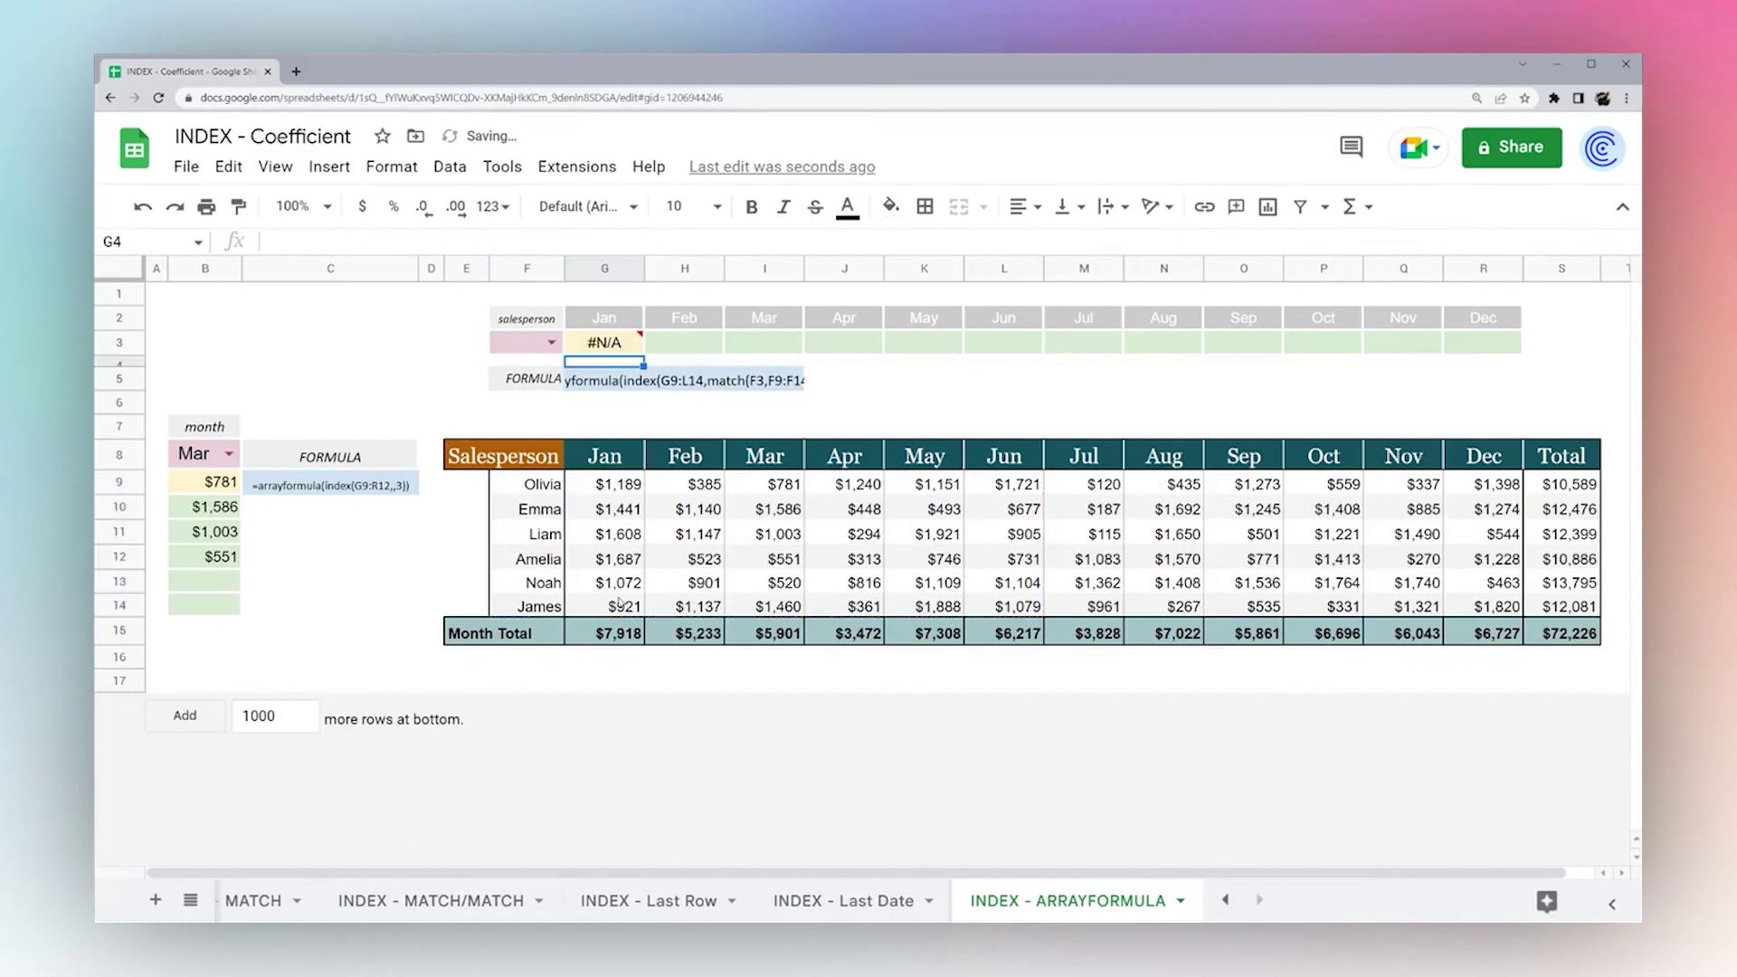
click(610, 351)
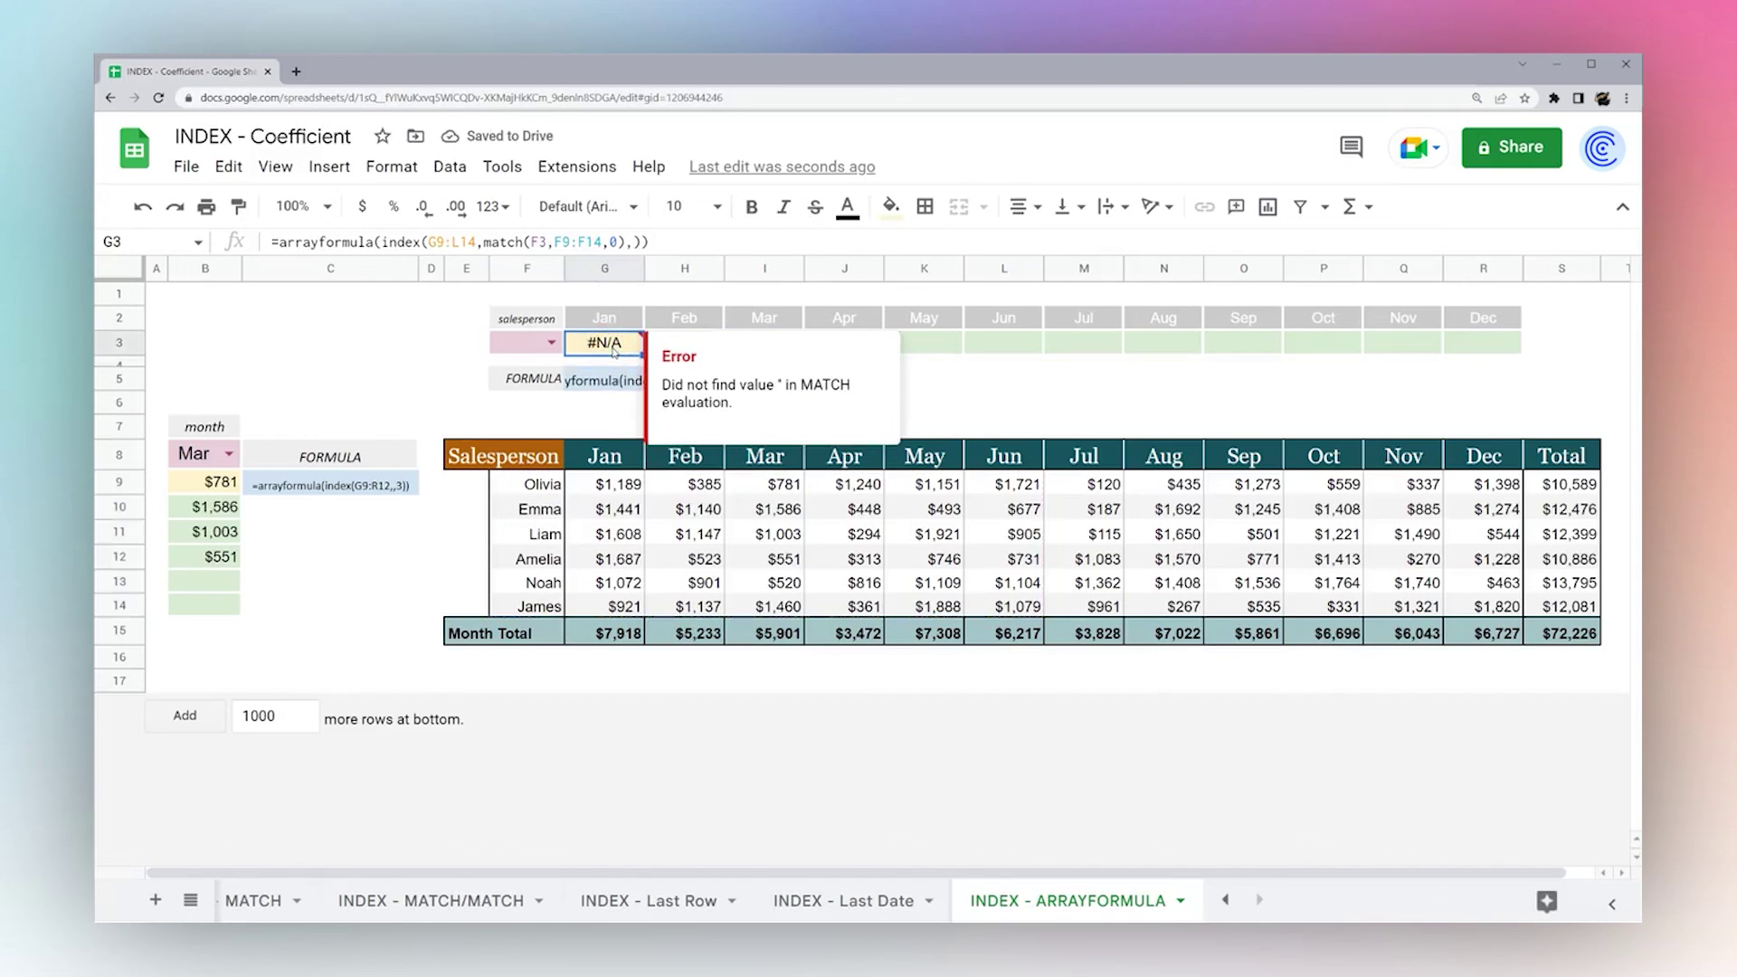
Pick Liam in F3 and extend G3's range to G9:R14.
click(551, 342)
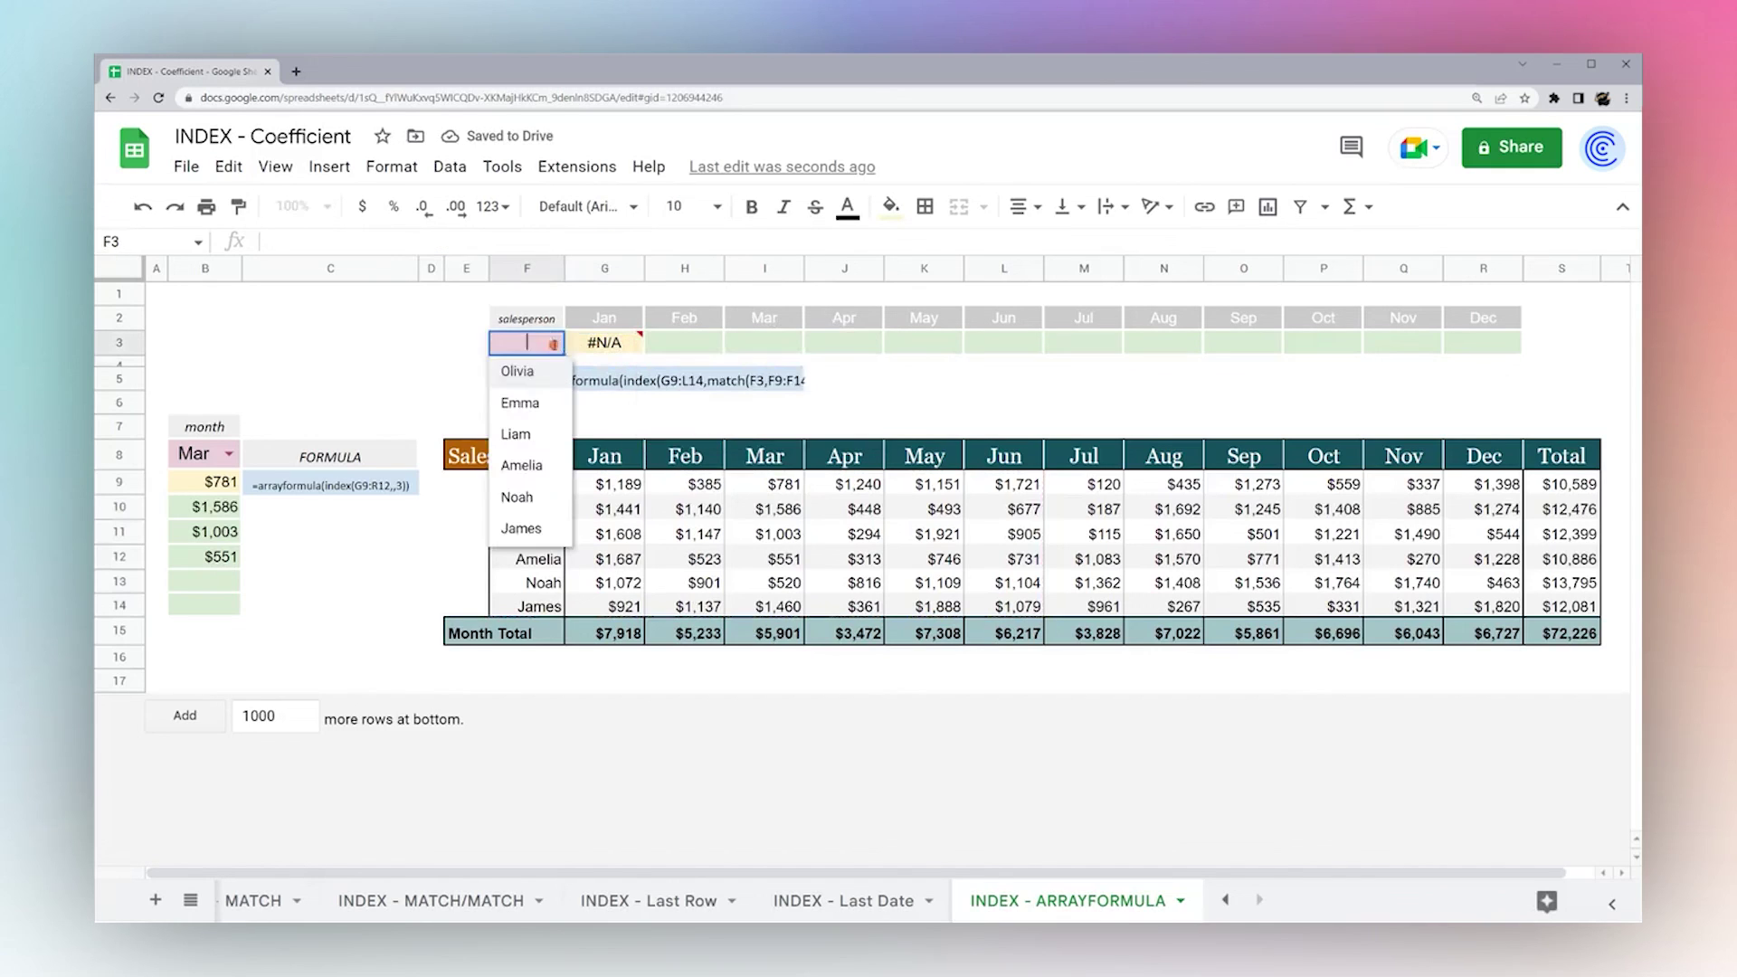
click(515, 434)
click(605, 344)
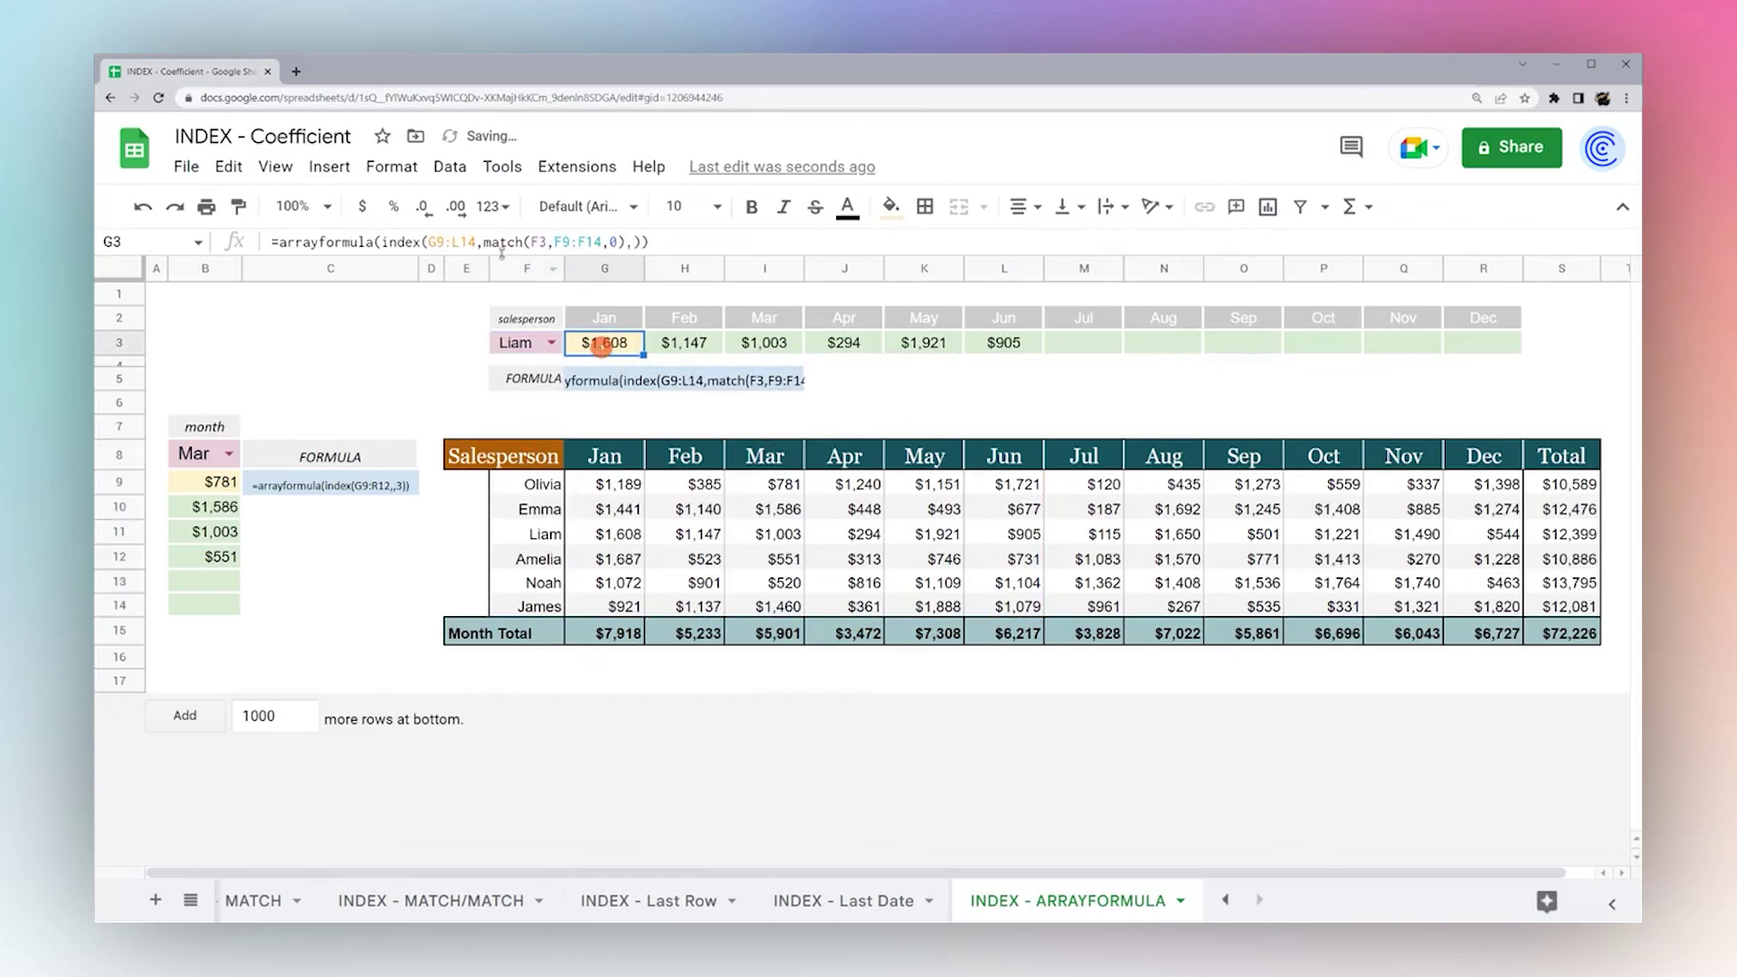
click(459, 238)
key(BackSpace)
text(R)
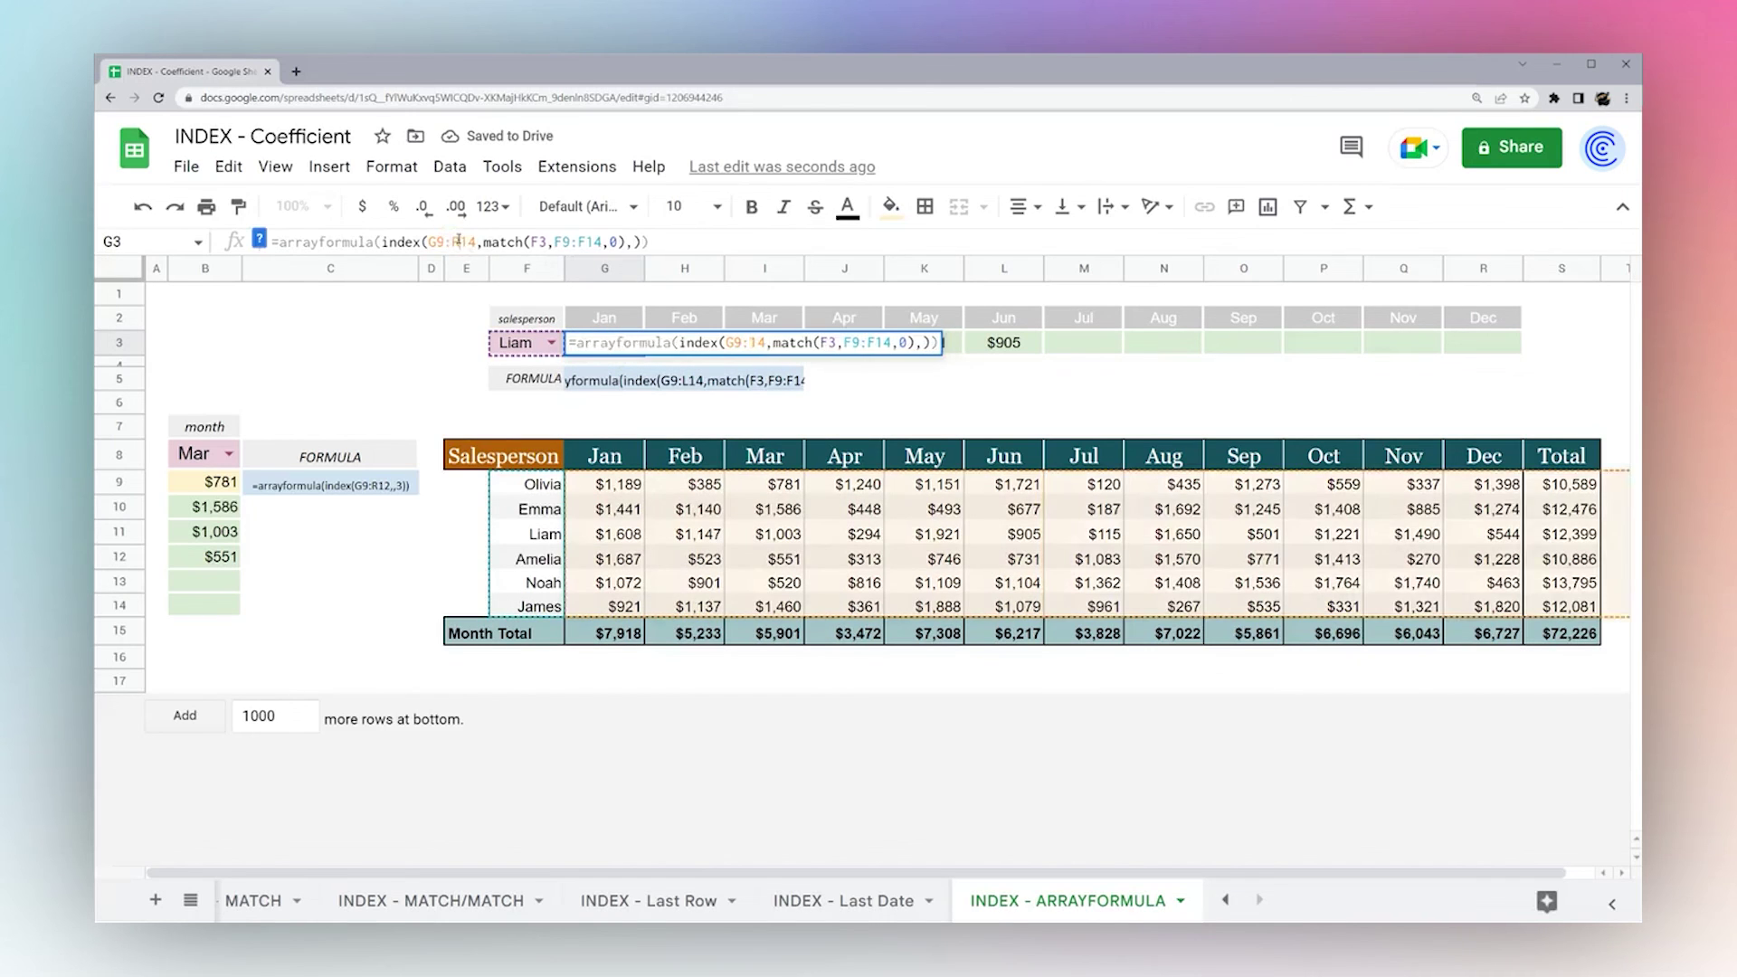
key(Return)
Choose Olivia in F3, select her G3:R3 results, then switch to James.
click(551, 342)
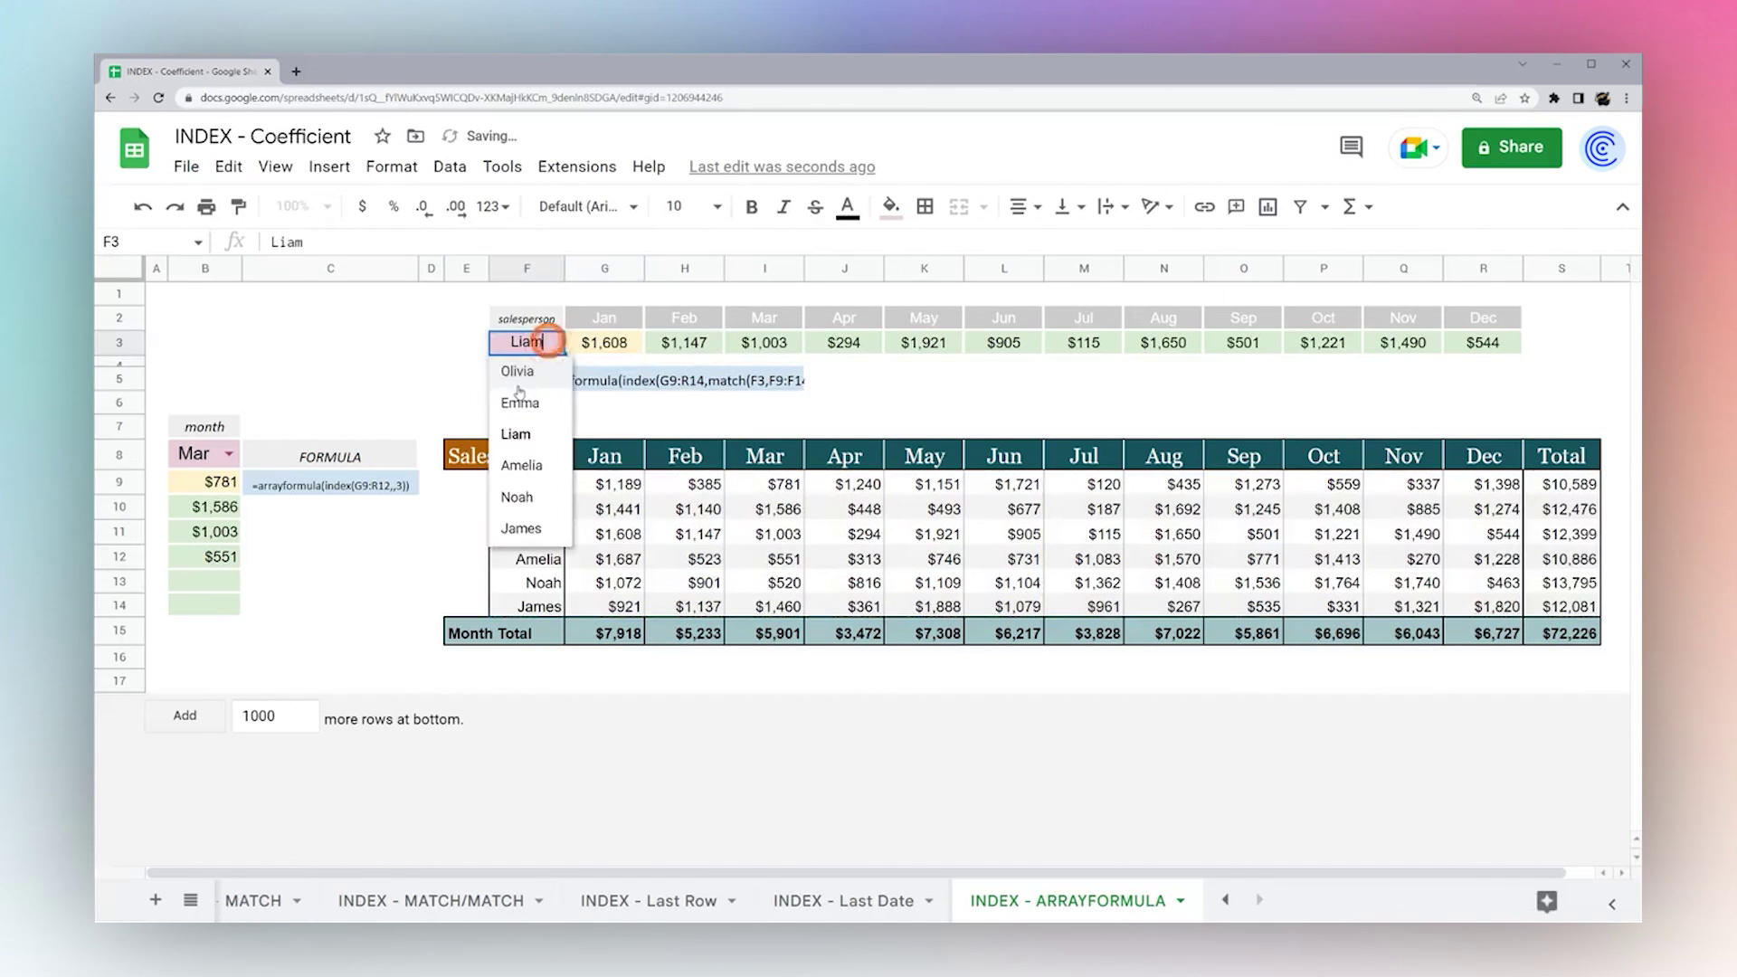
click(521, 378)
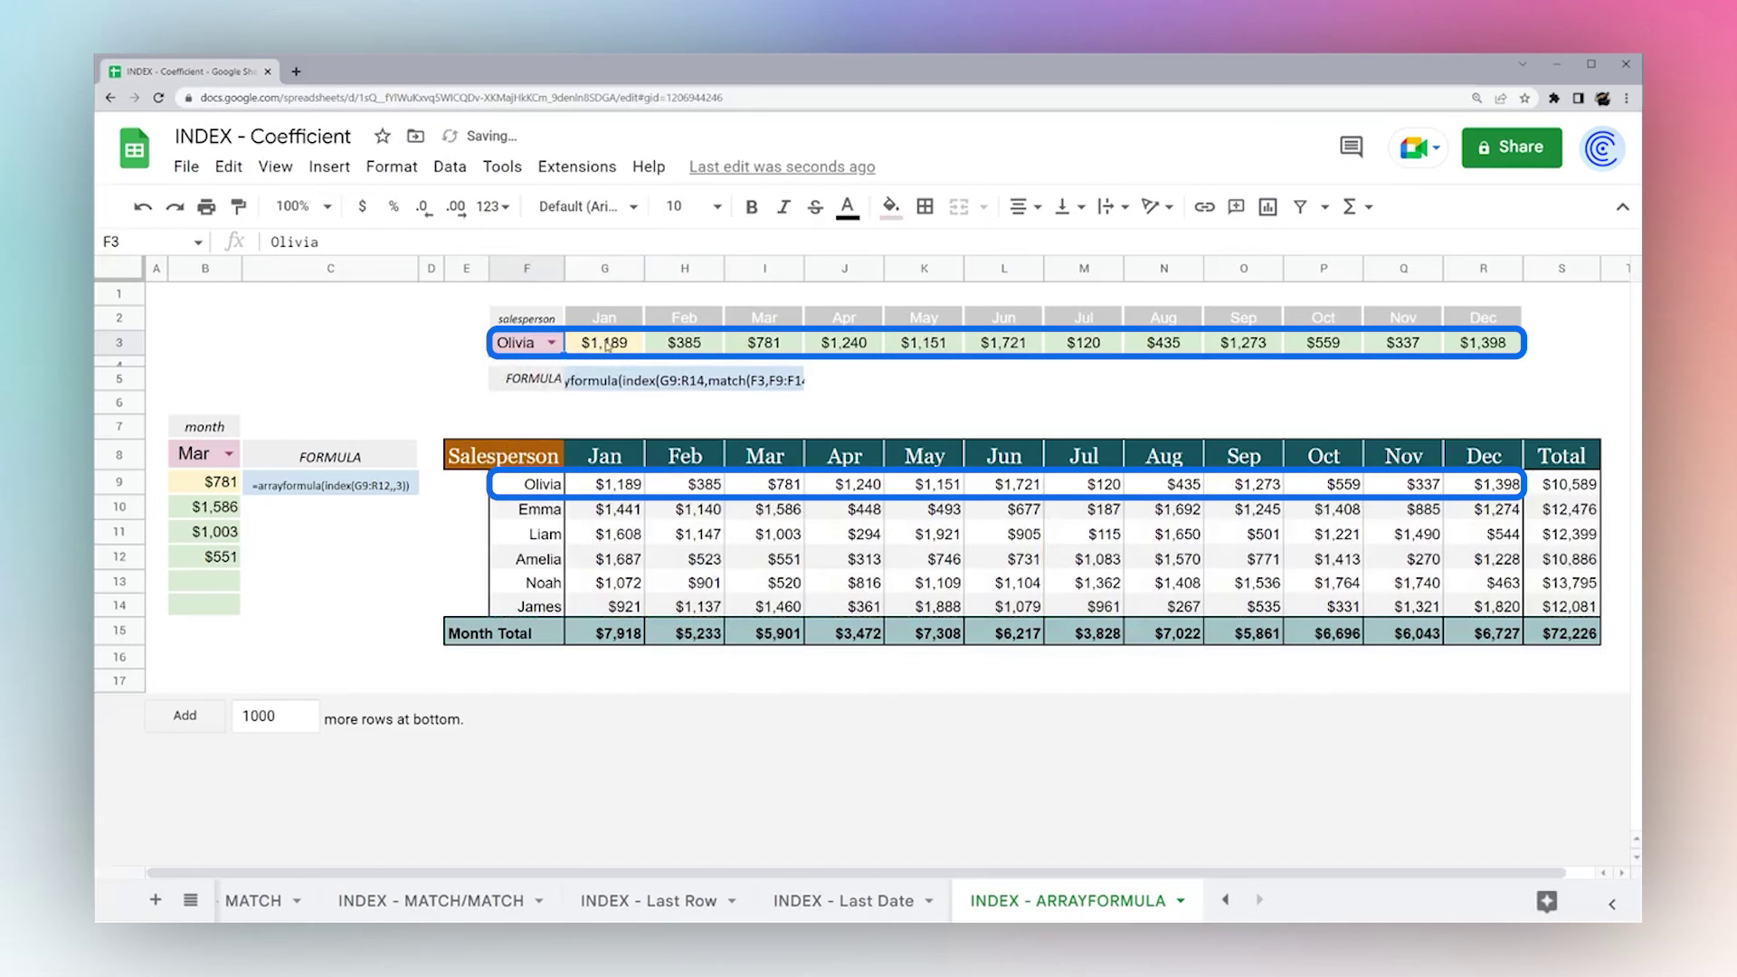
drag(606, 343, 1483, 343)
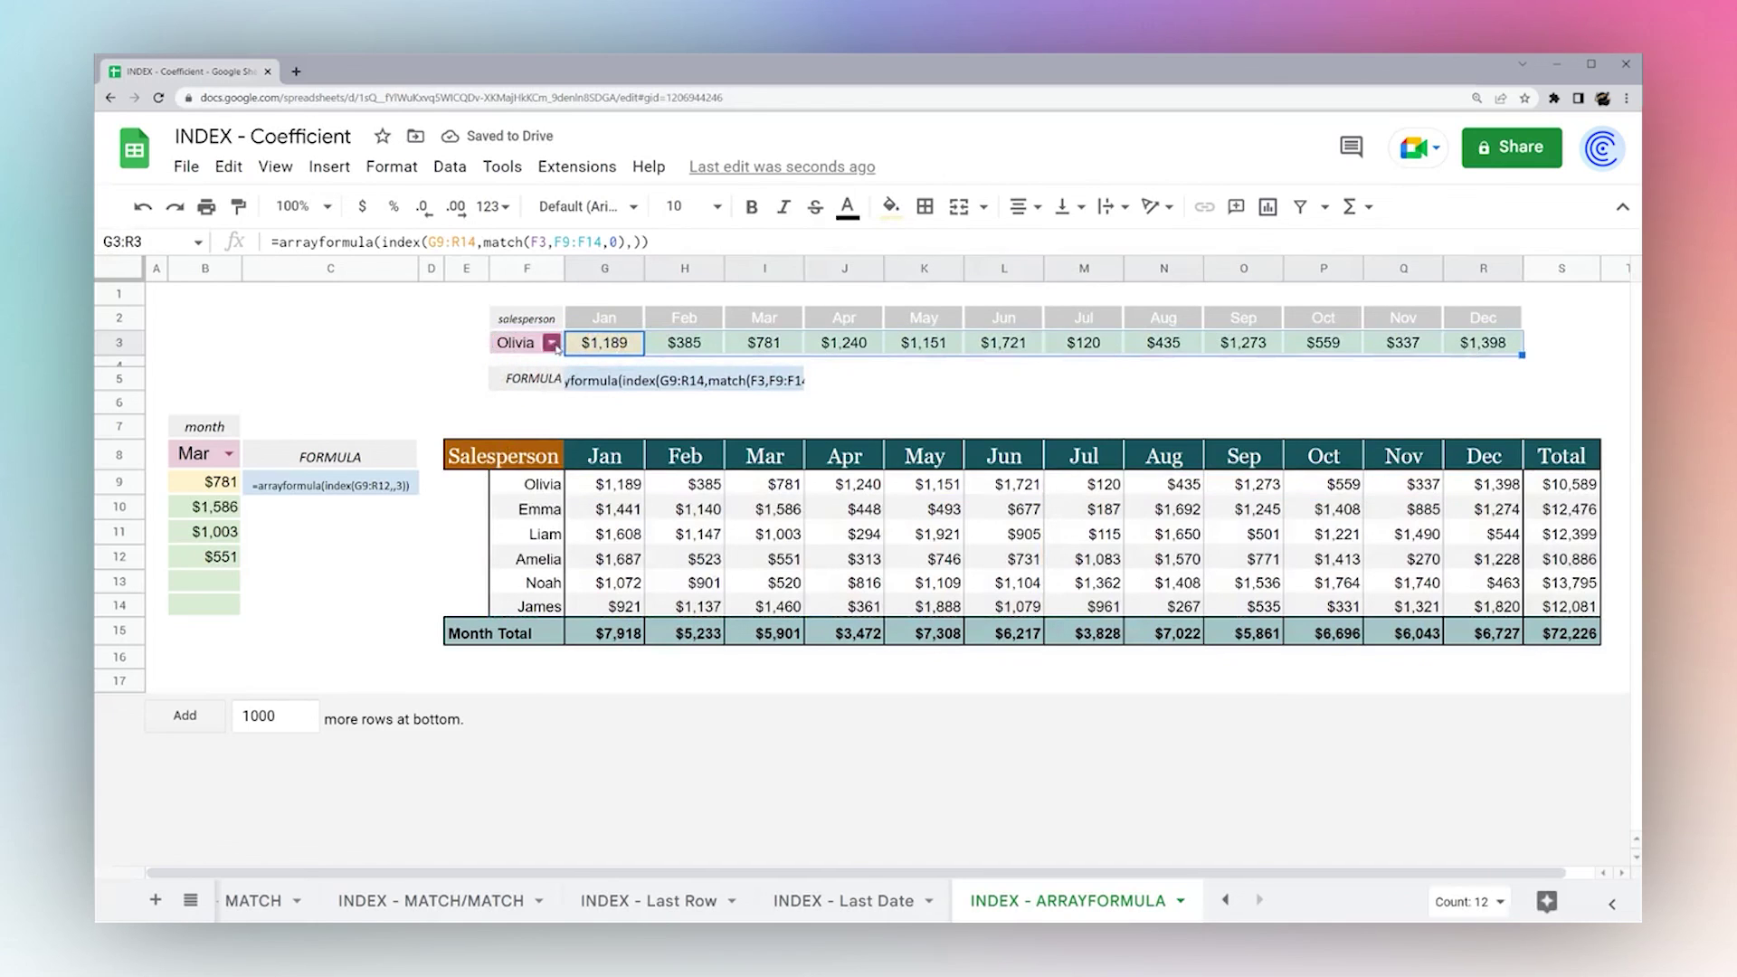
click(551, 342)
click(512, 532)
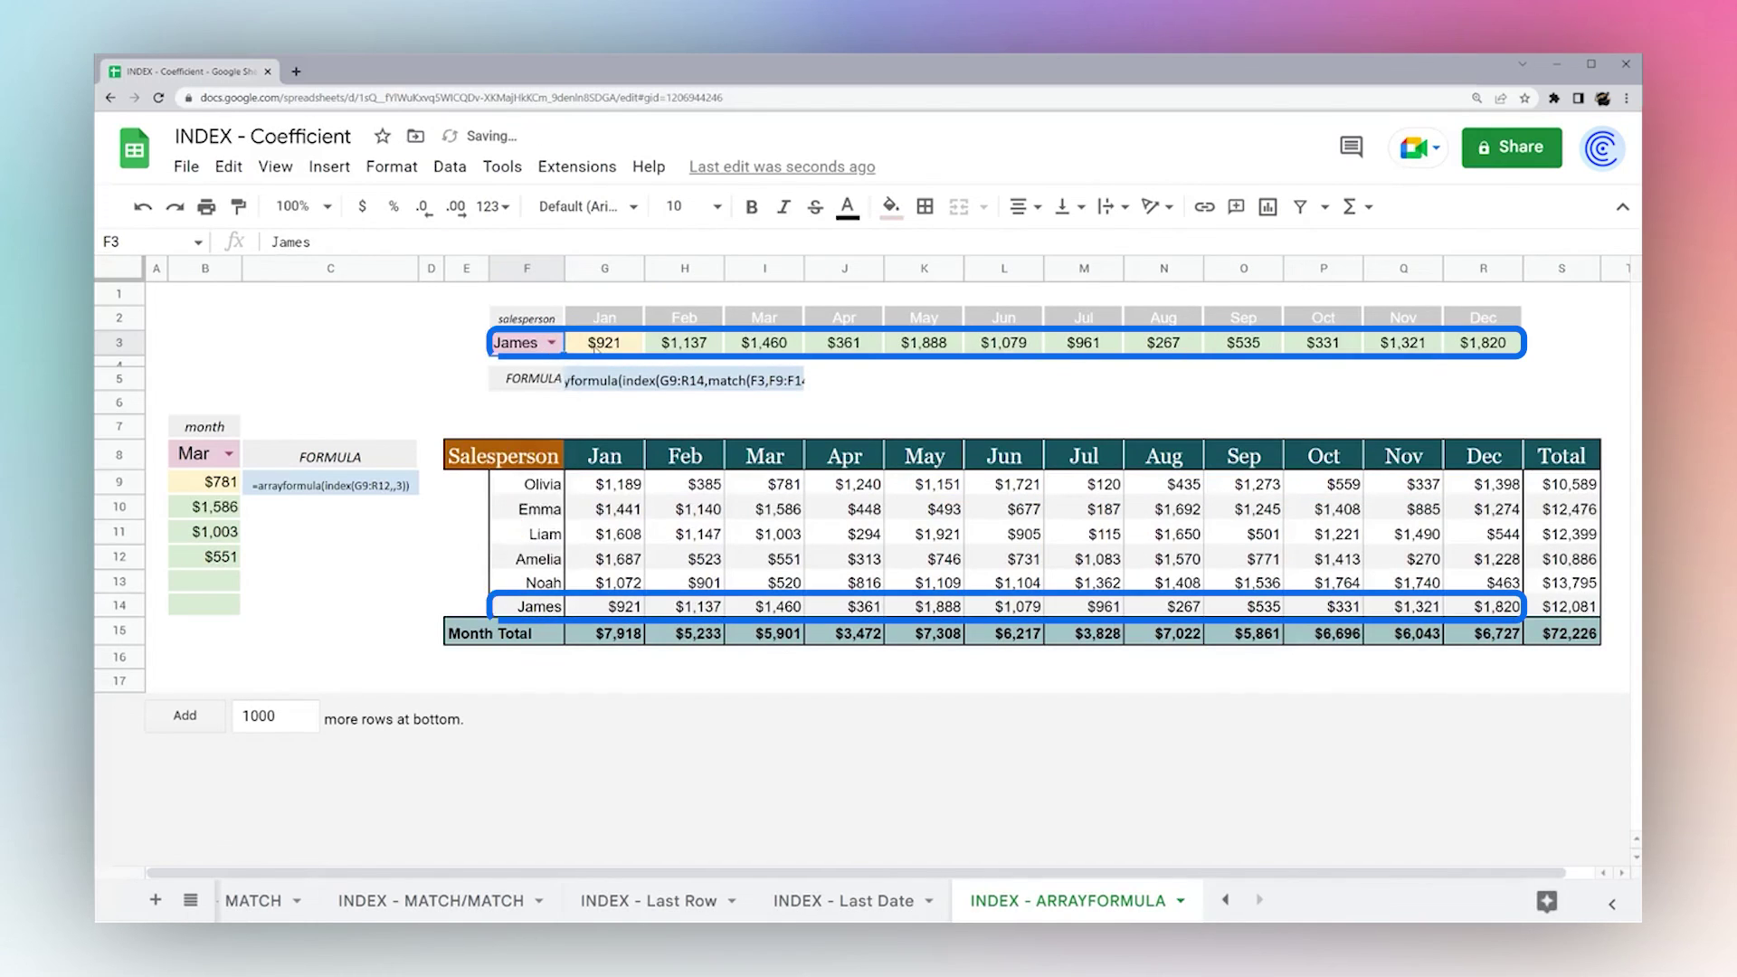
Add MATCH(B8,G8:R8,0) as the column argument in B9's formula.
click(231, 492)
click(498, 241)
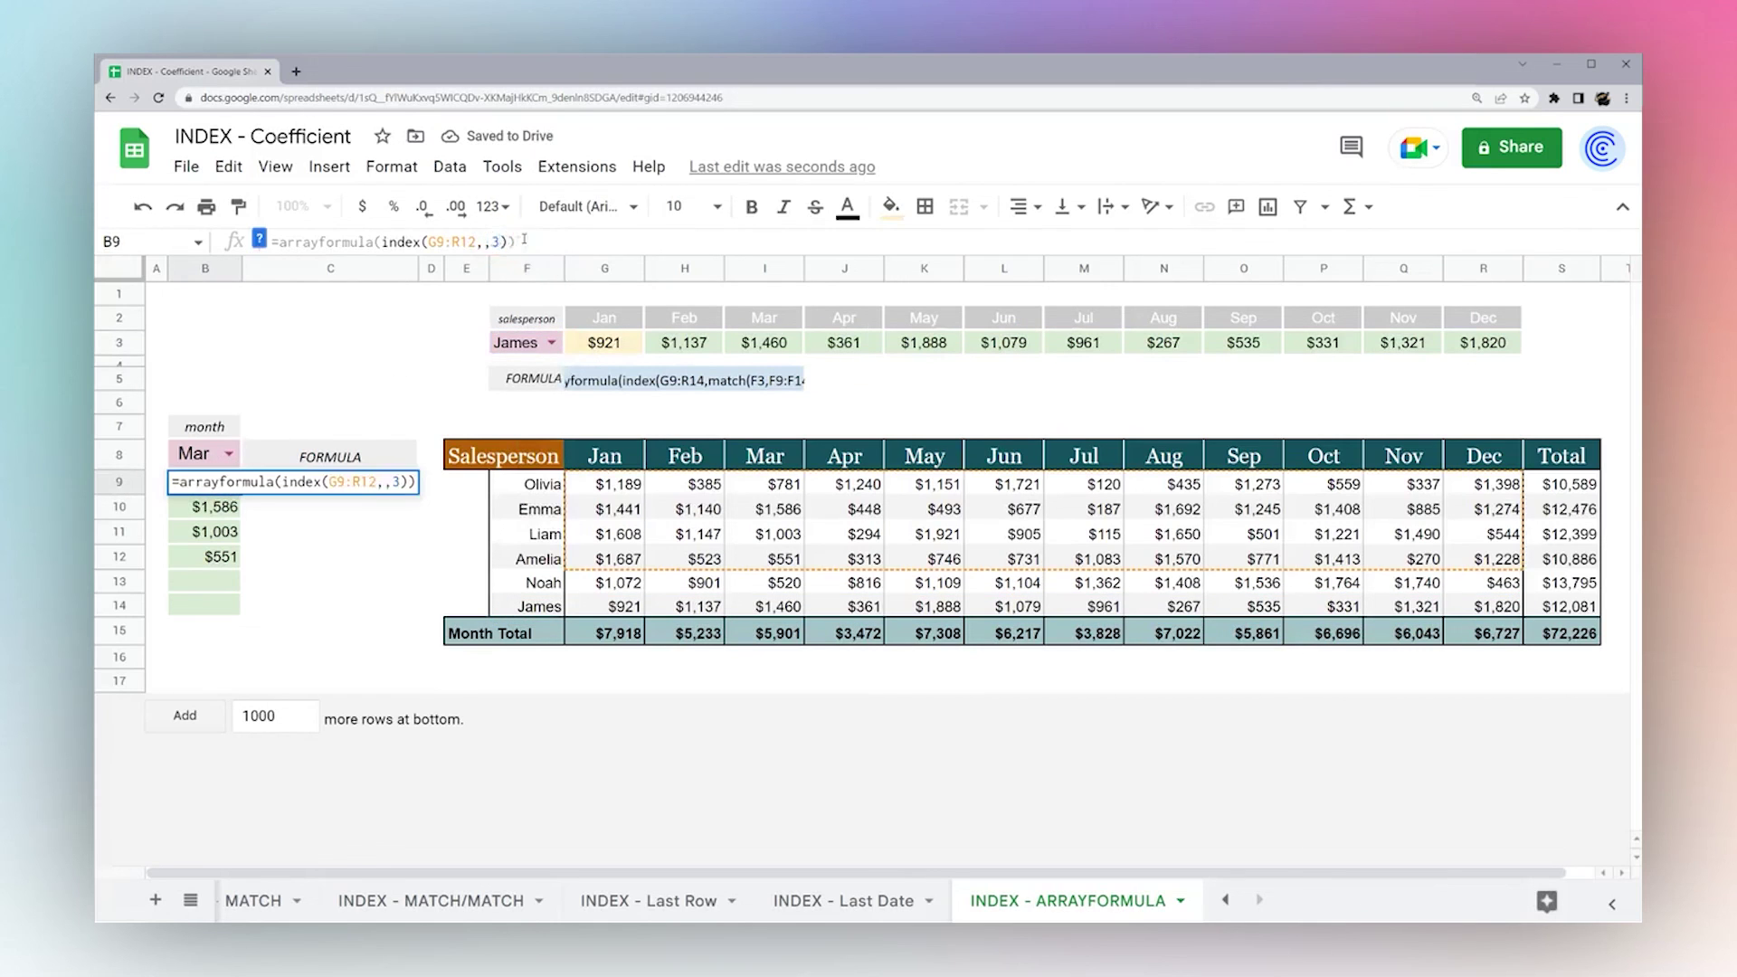
text(match()
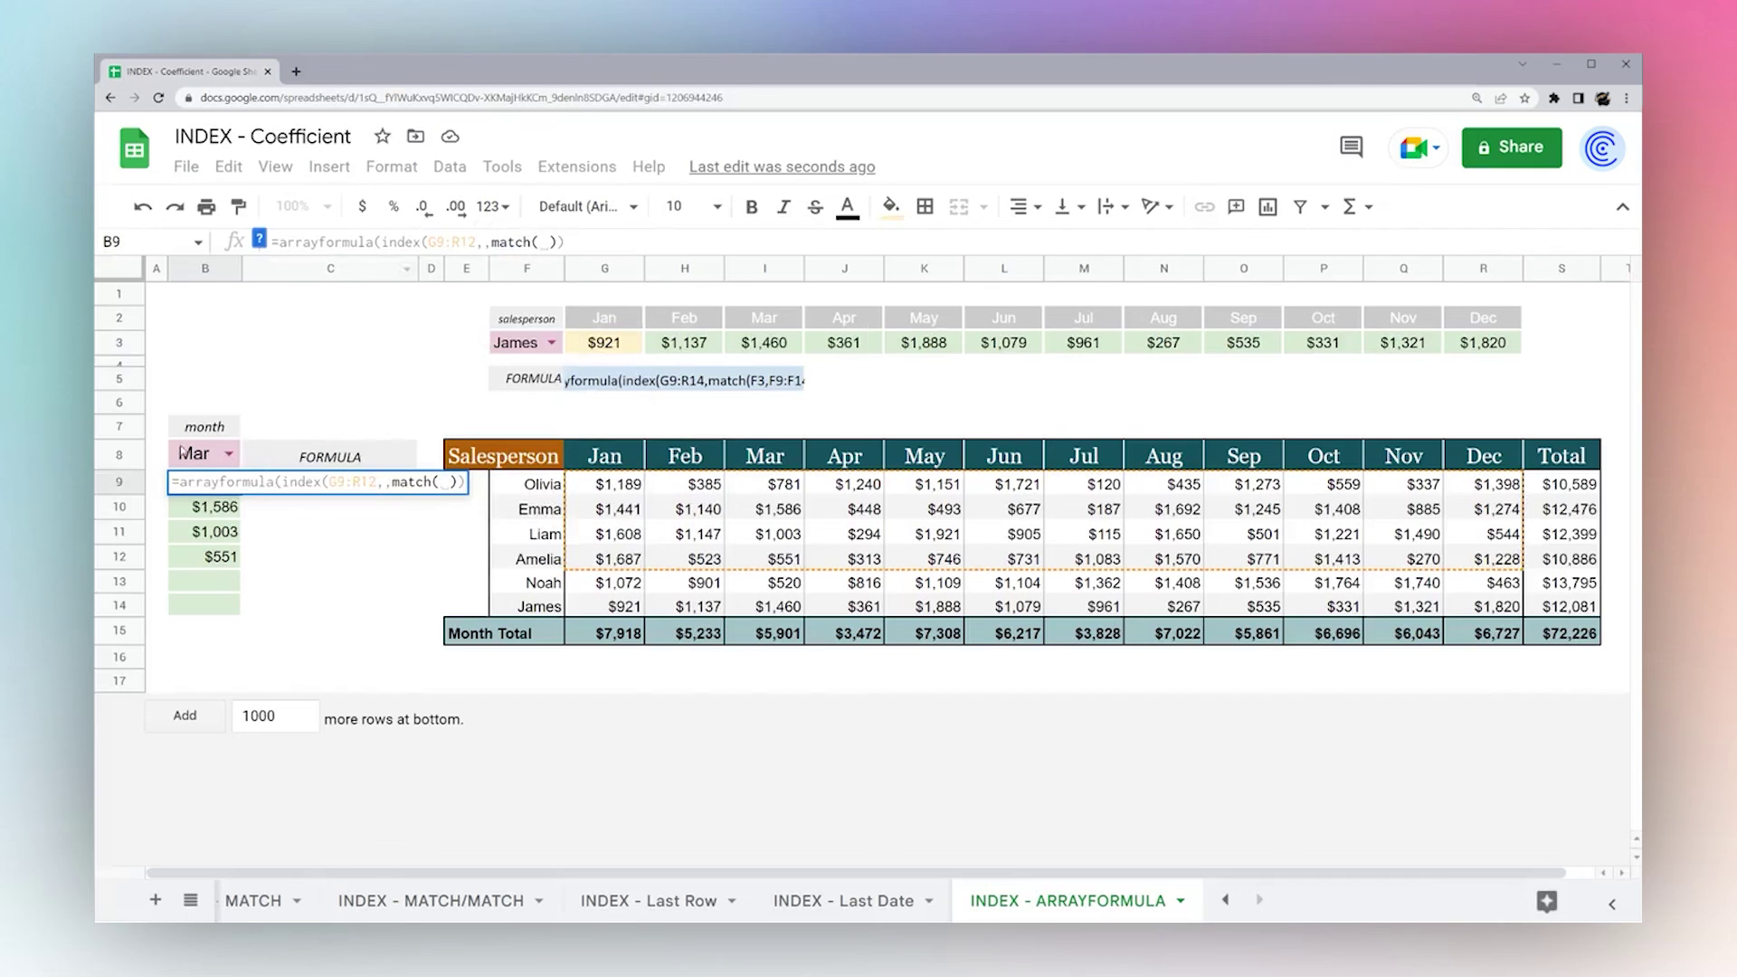
click(185, 453)
text(,)
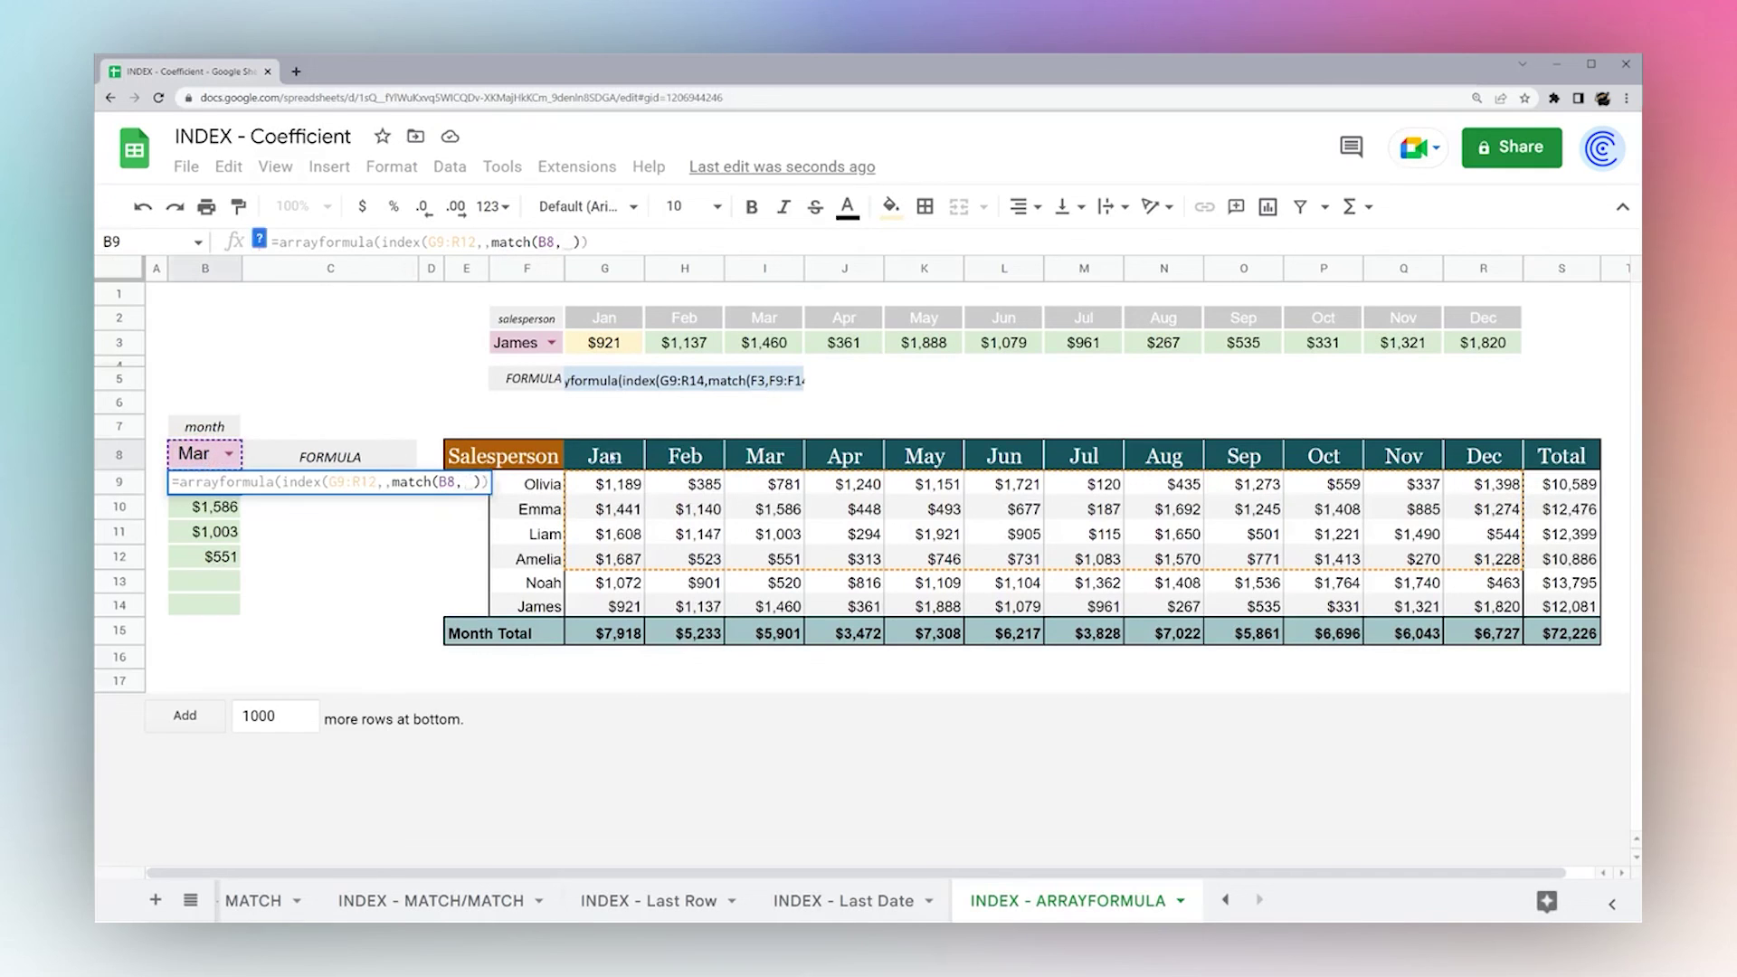
drag(613, 458, 1487, 463)
text(,0)
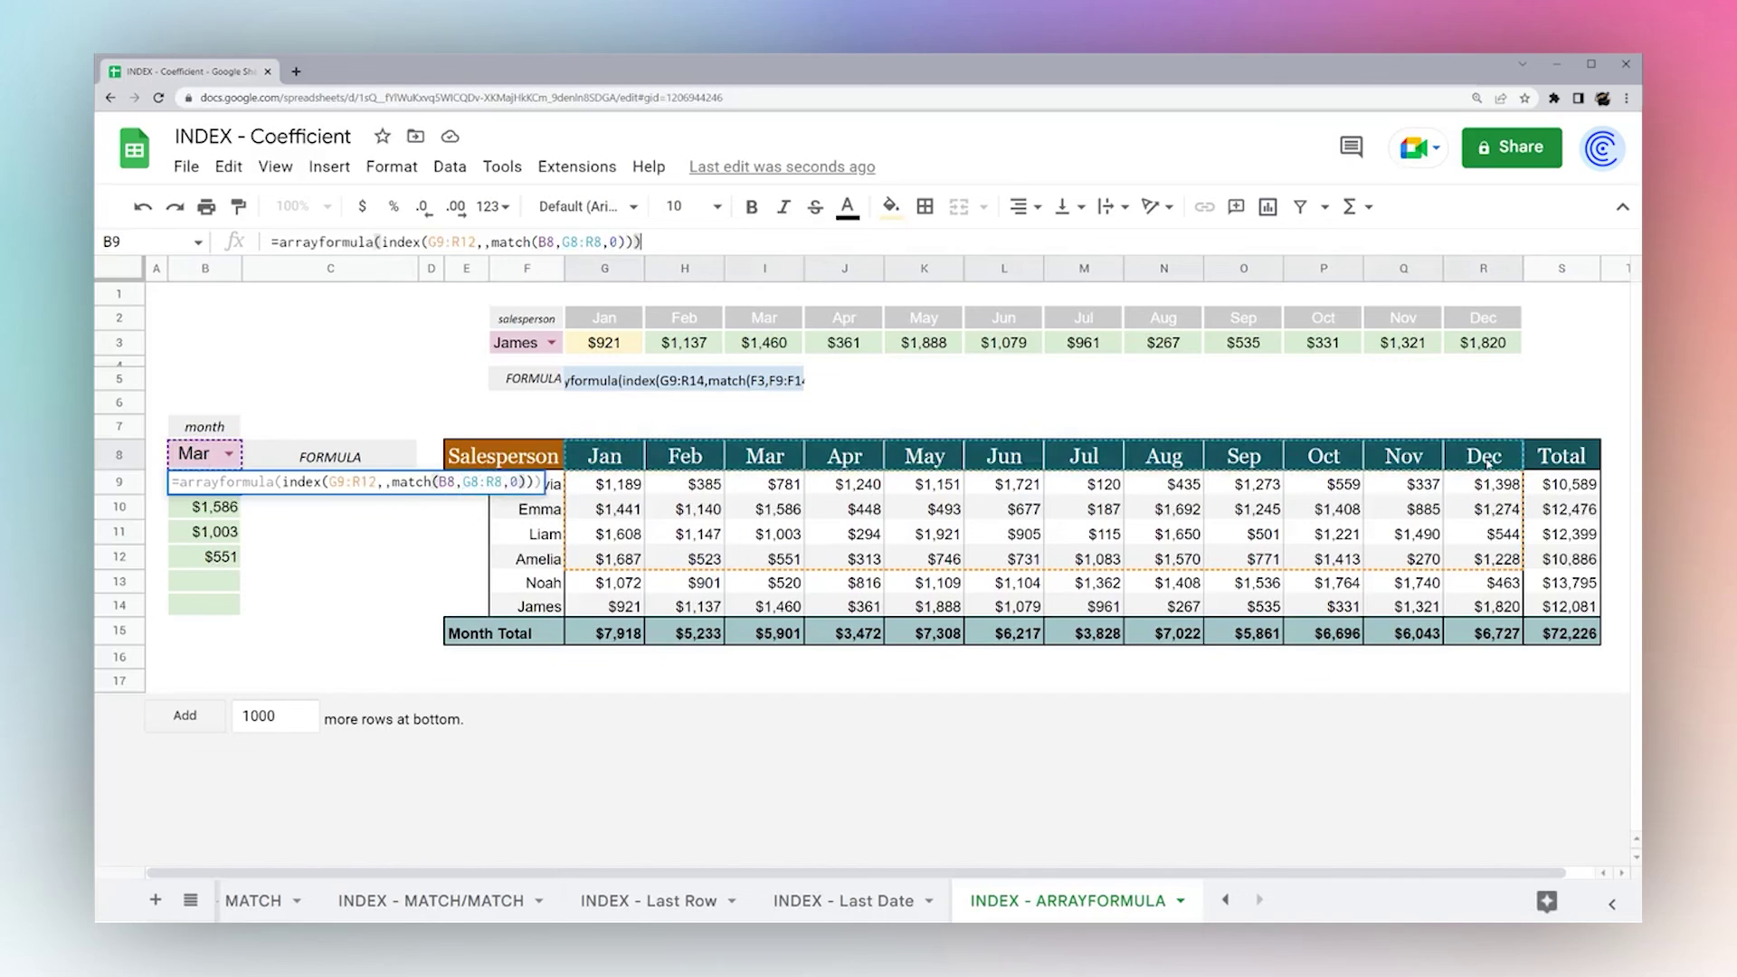
key(Return)
Choose Jan in B8 and extend B9's range to G9:R14.
click(229, 453)
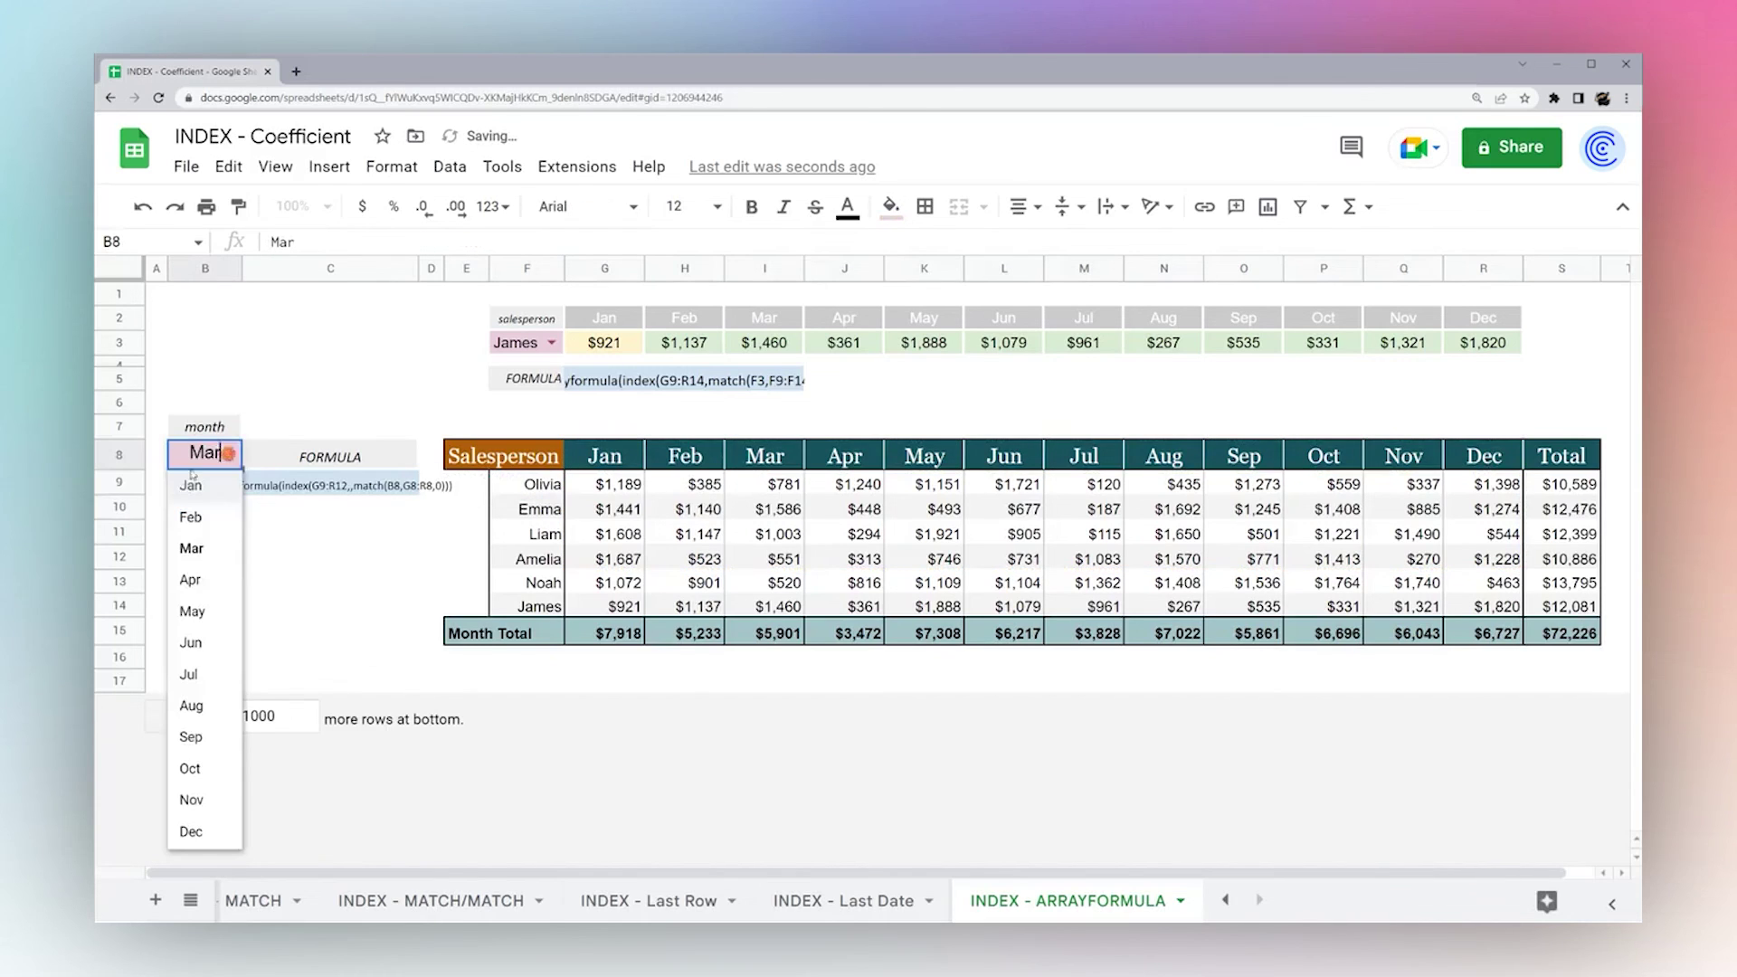
click(185, 492)
click(226, 484)
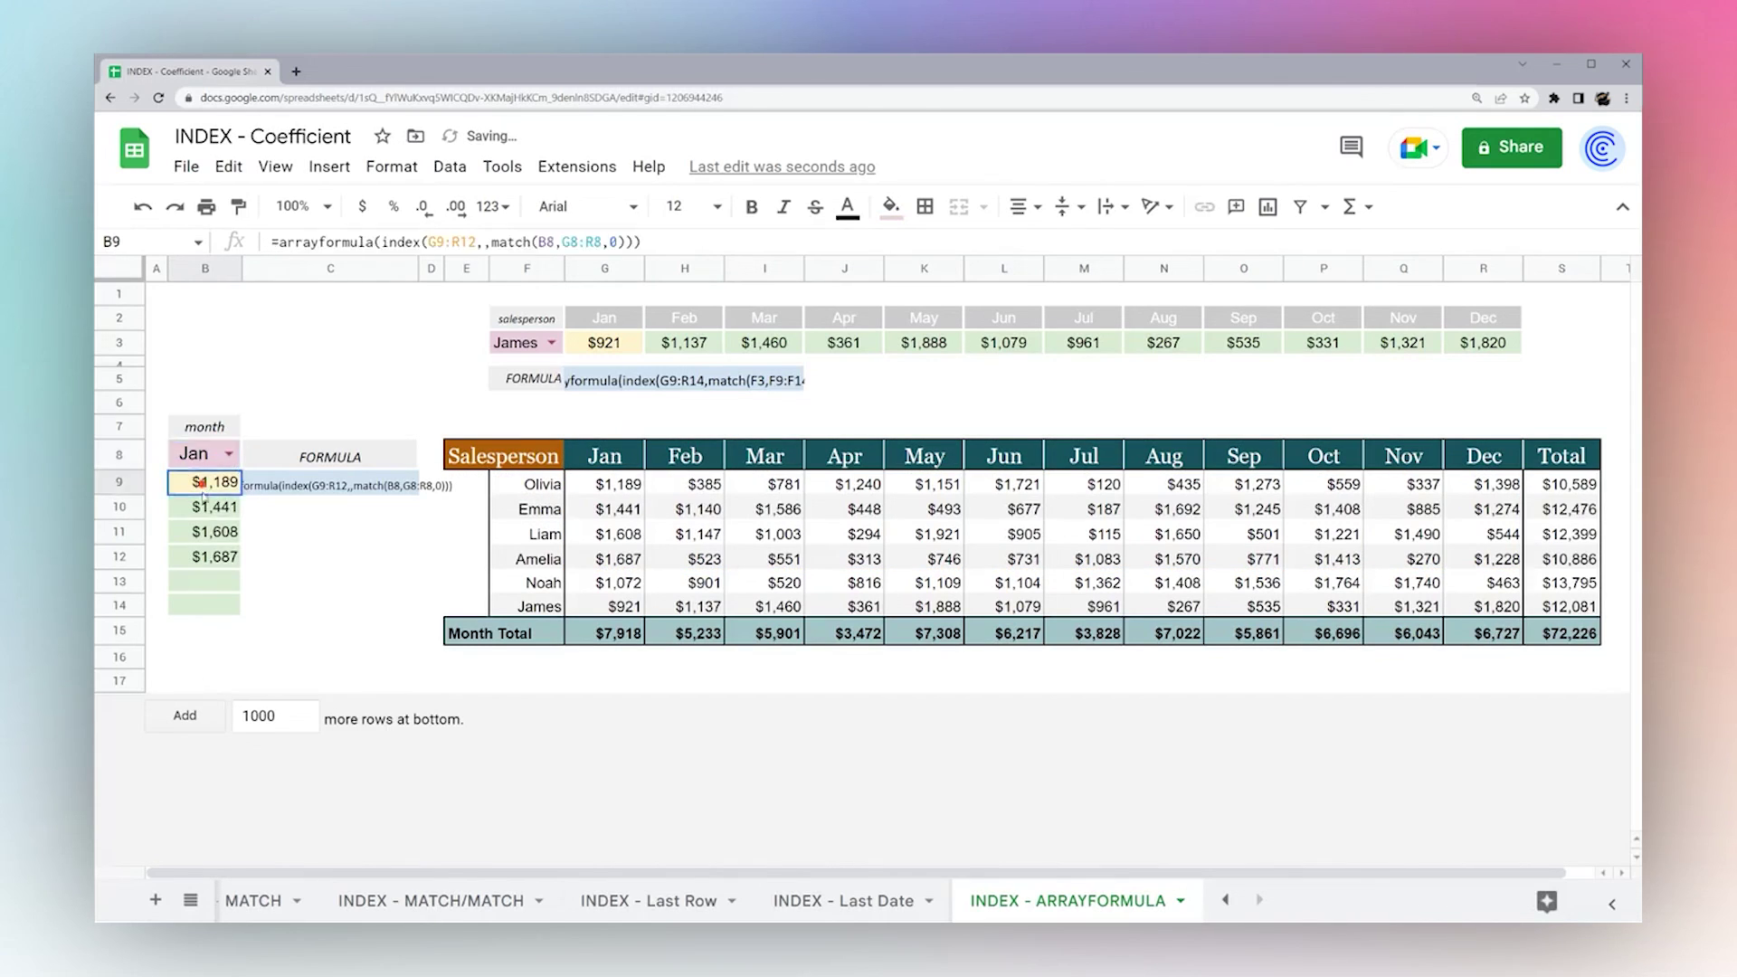
key(ctrl+shift+Down)
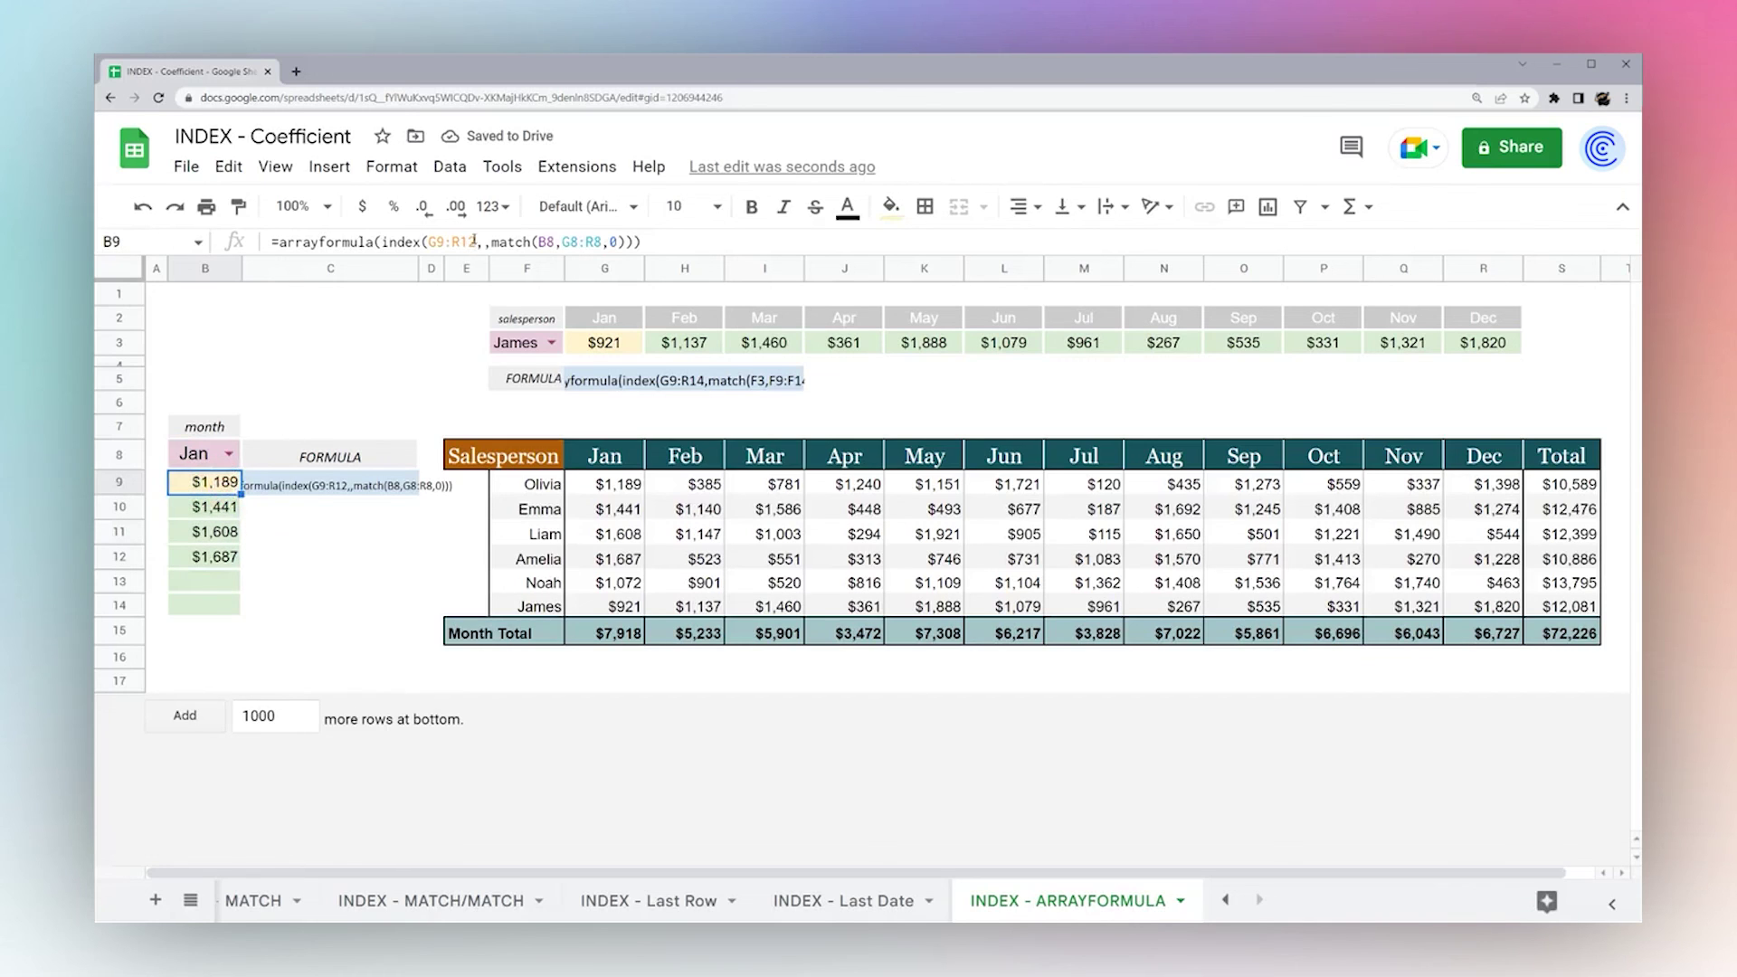
click(473, 242)
key(BackSpace)
text(4)
key(Return)
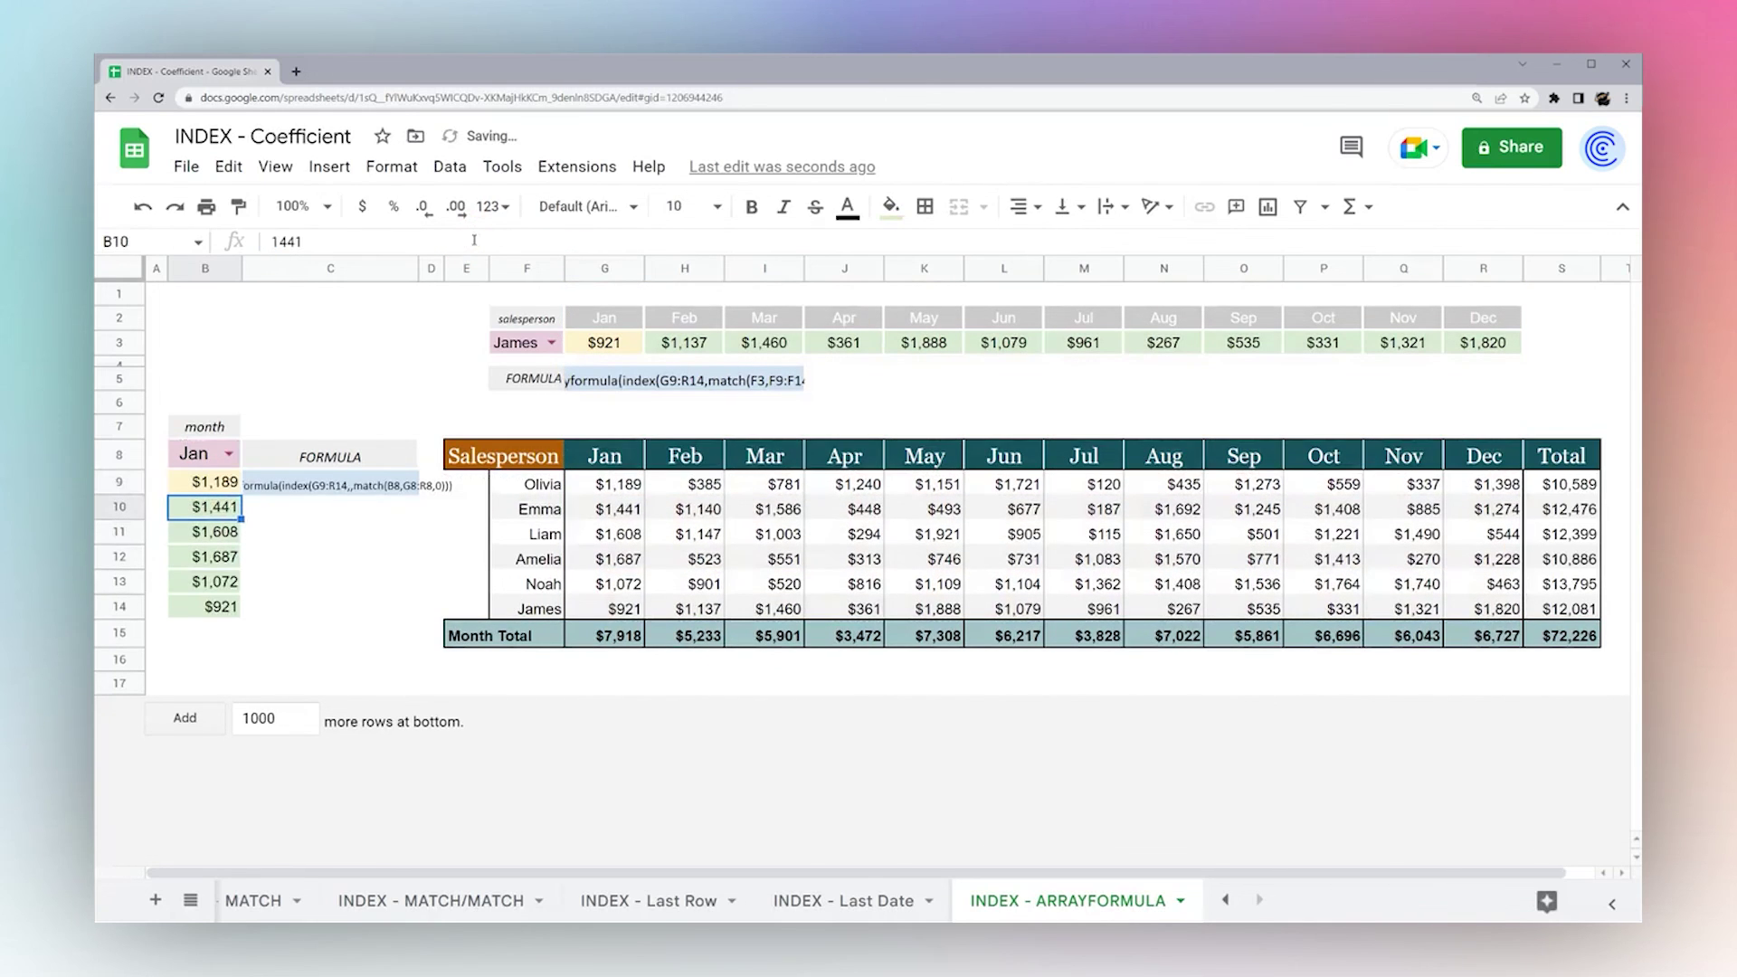
Compare B9:B14 with the Jan column, then choose Dec and compare with R9:R14.
drag(622, 486, 622, 607)
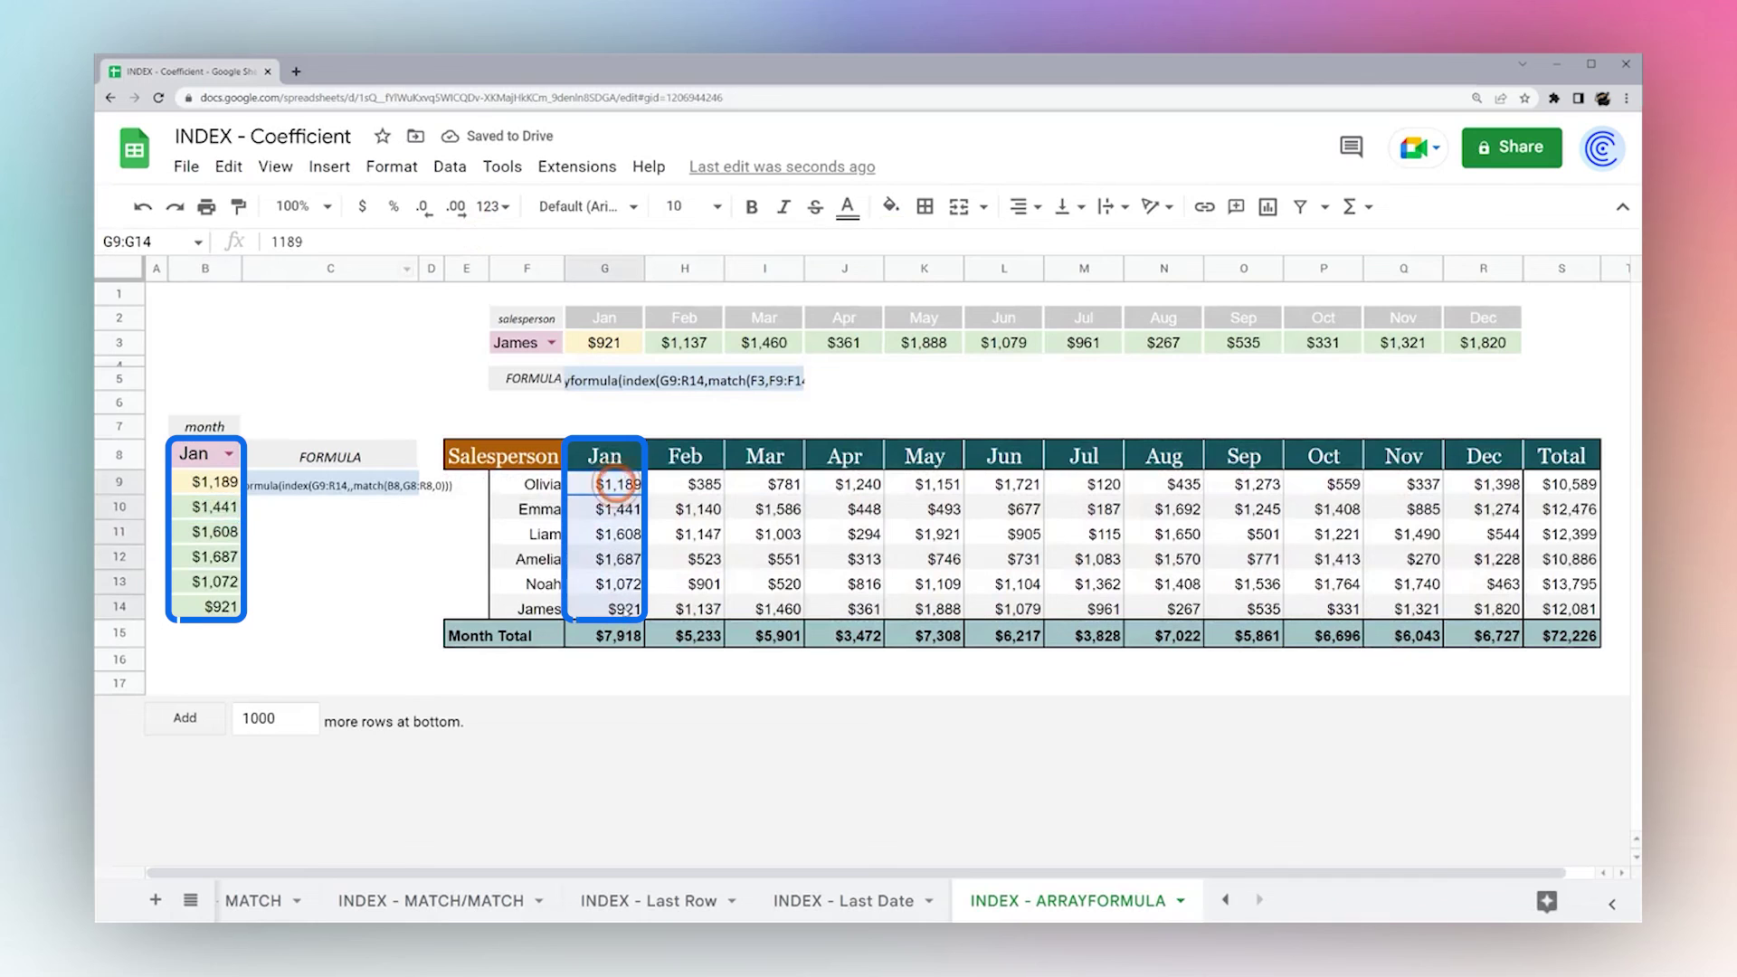
click(227, 455)
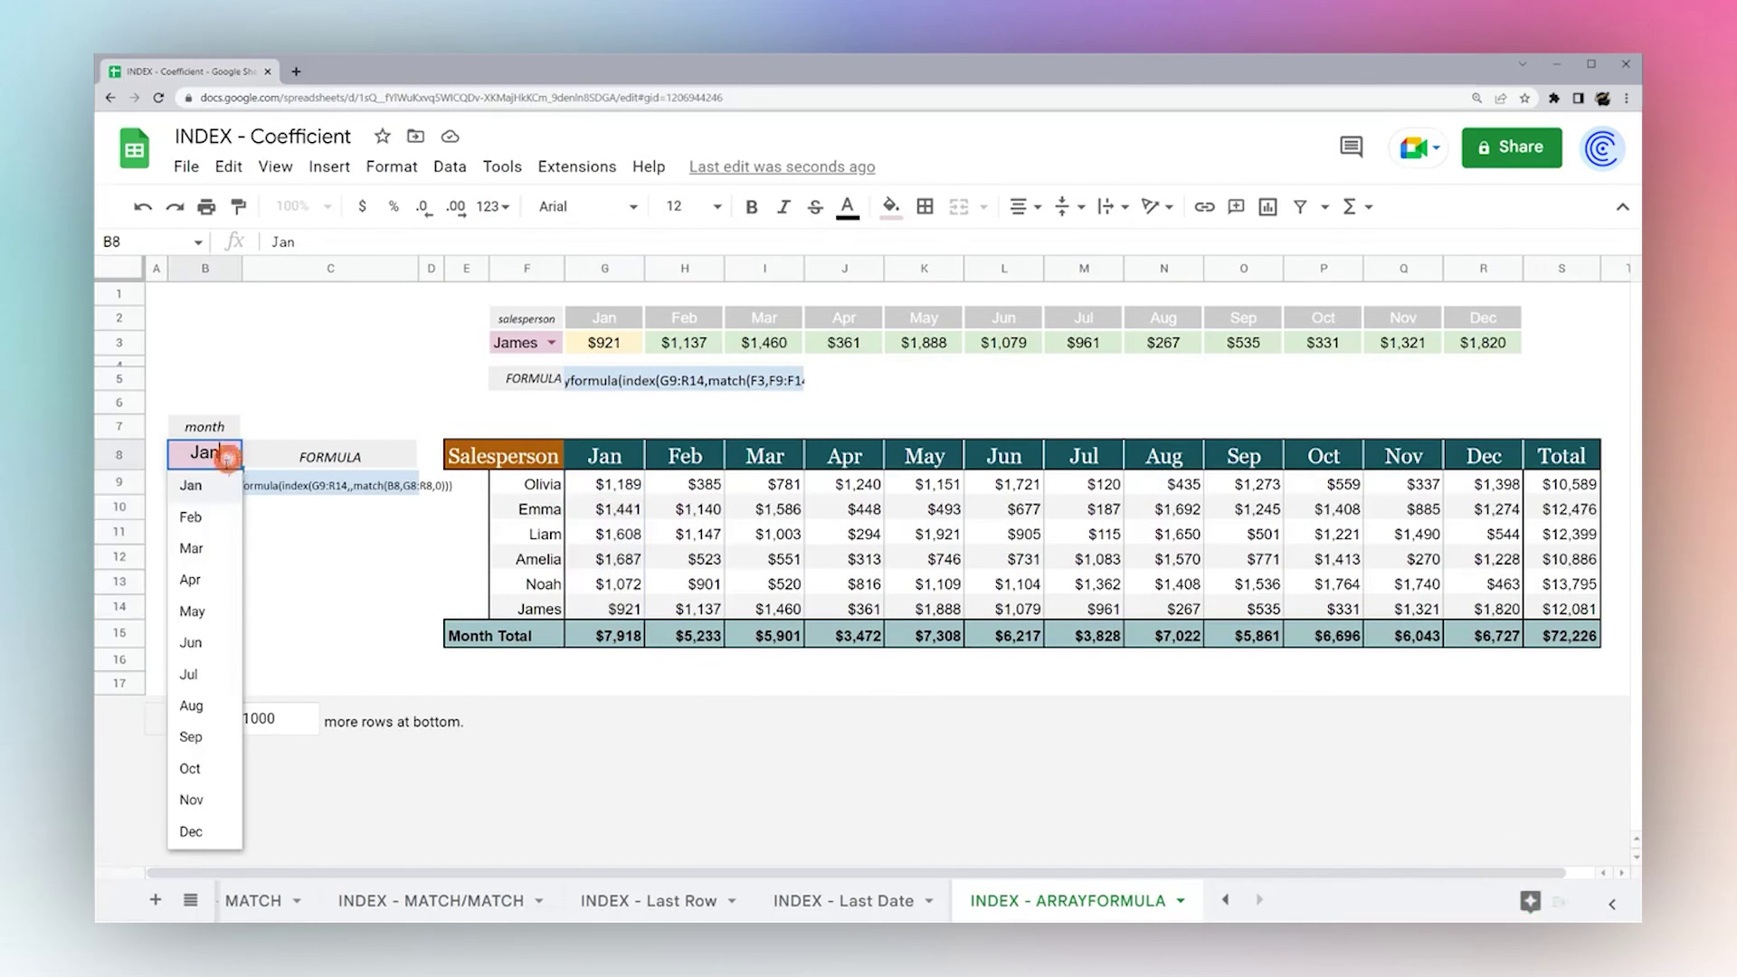
click(215, 830)
drag(1497, 485, 1497, 608)
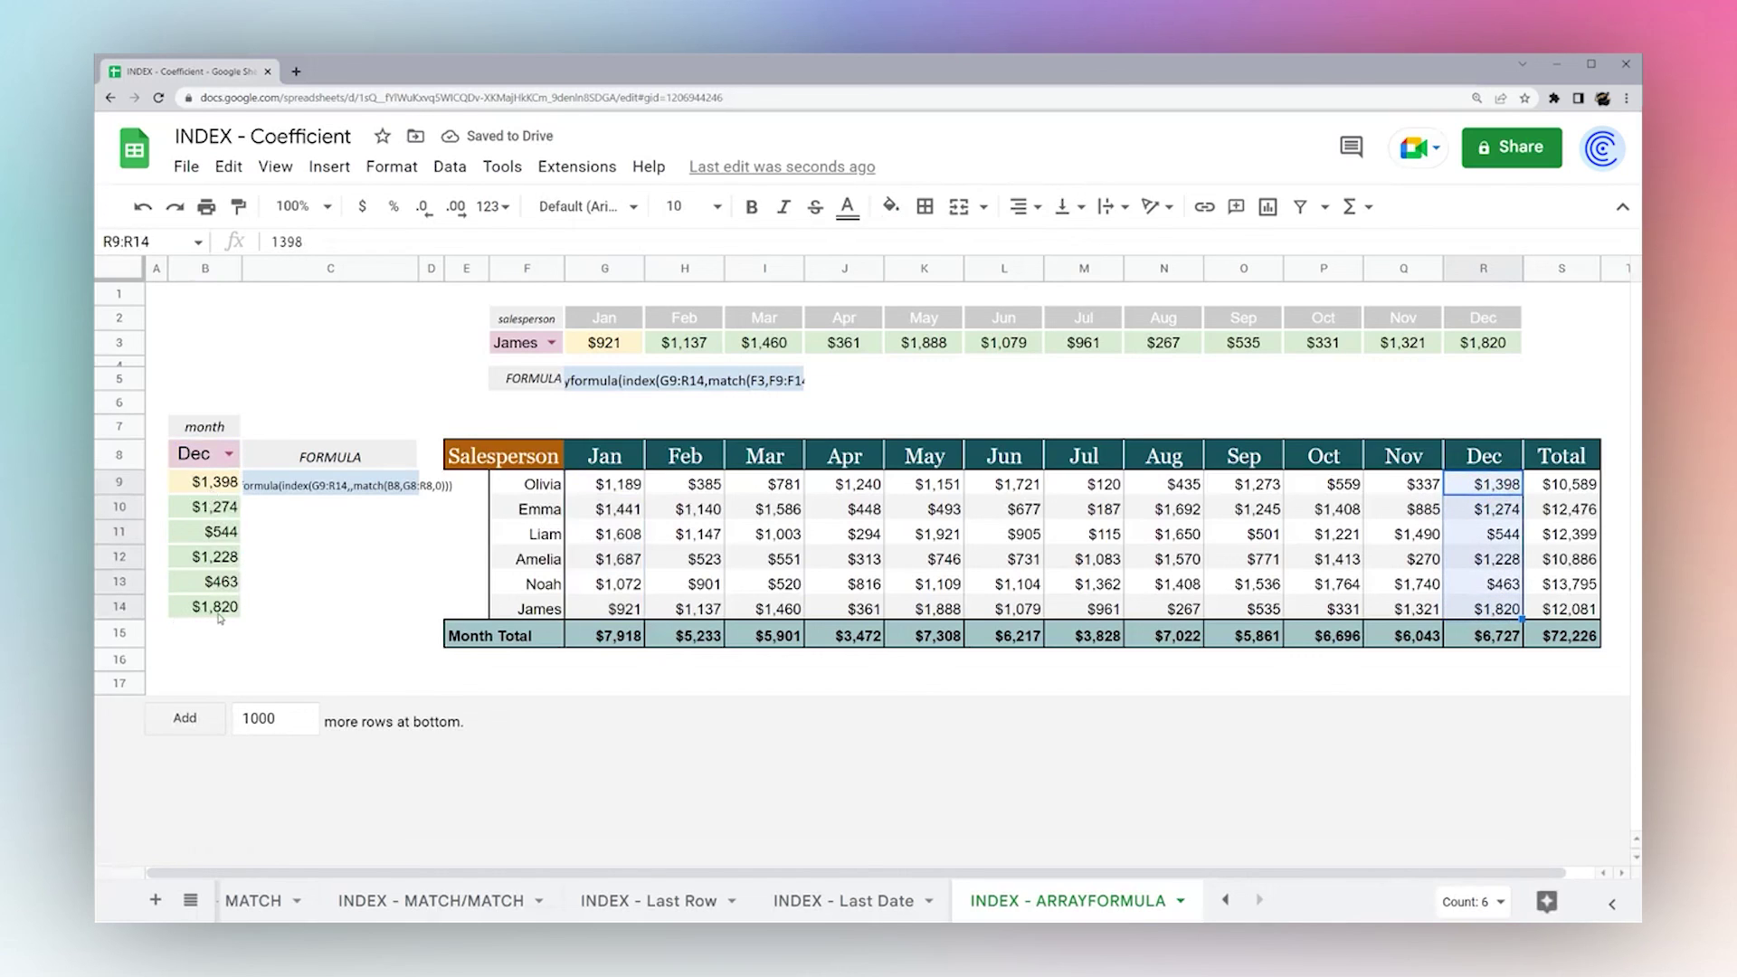